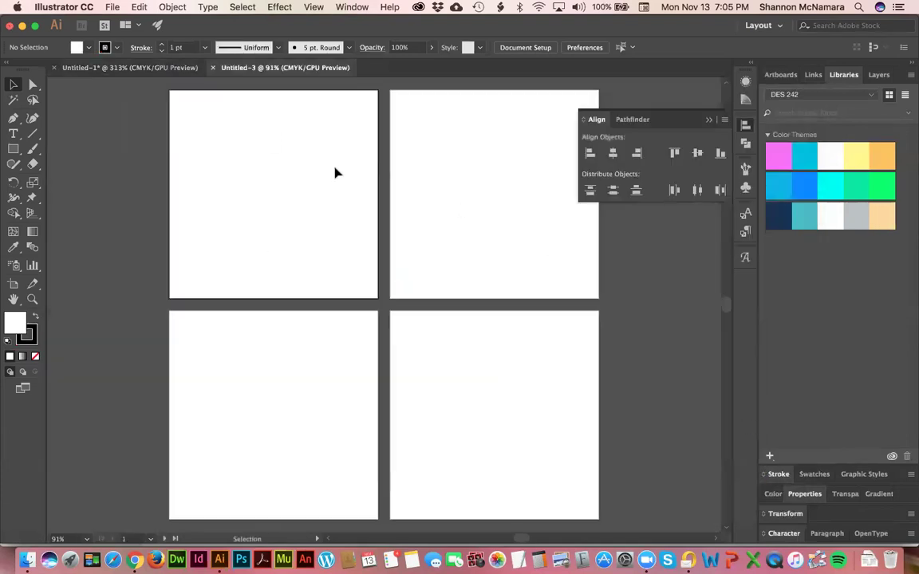
Zoom to about 180% on artboard 1 and pan it slightly left into view.
key("space")
left_click_drag(182, 164, 195, 212)
key("z")
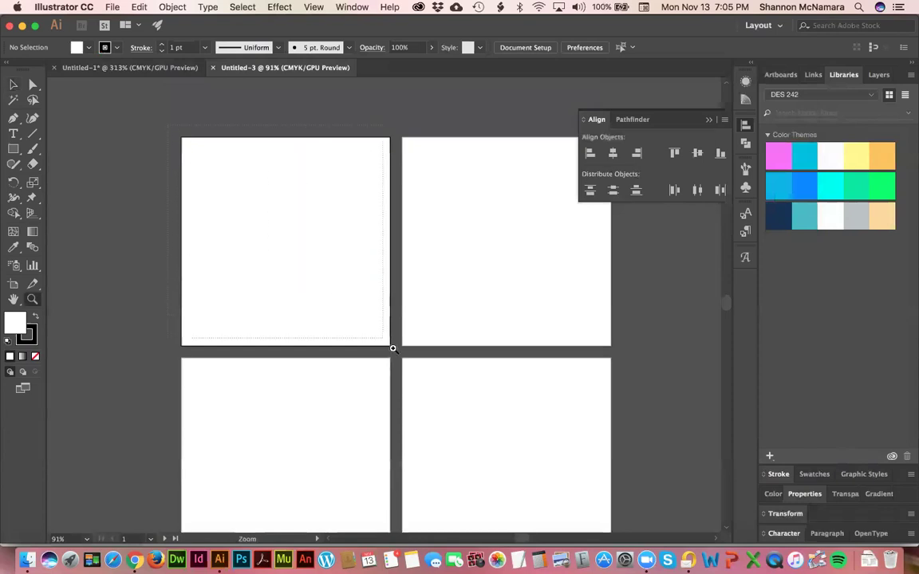
left_click(398, 355)
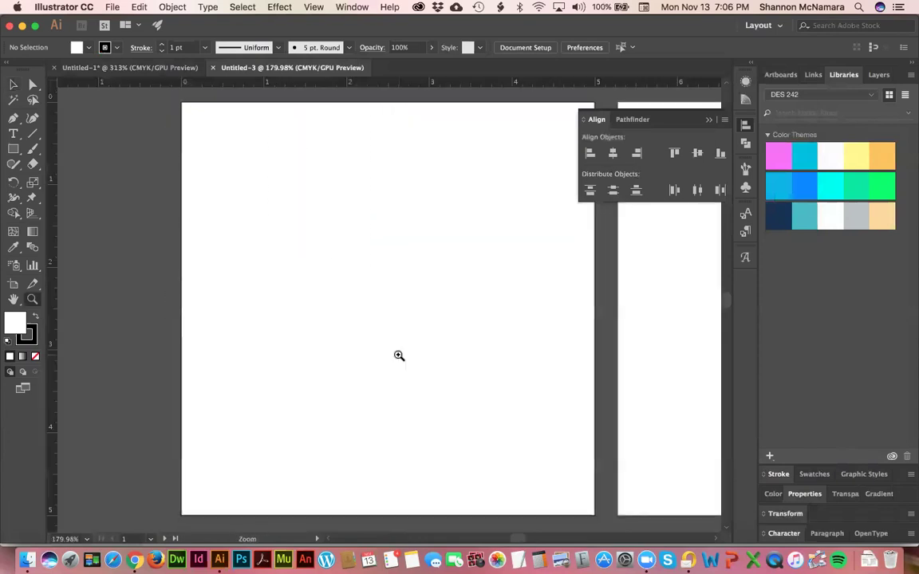
key("space")
left_click_drag(413, 330, 390, 329)
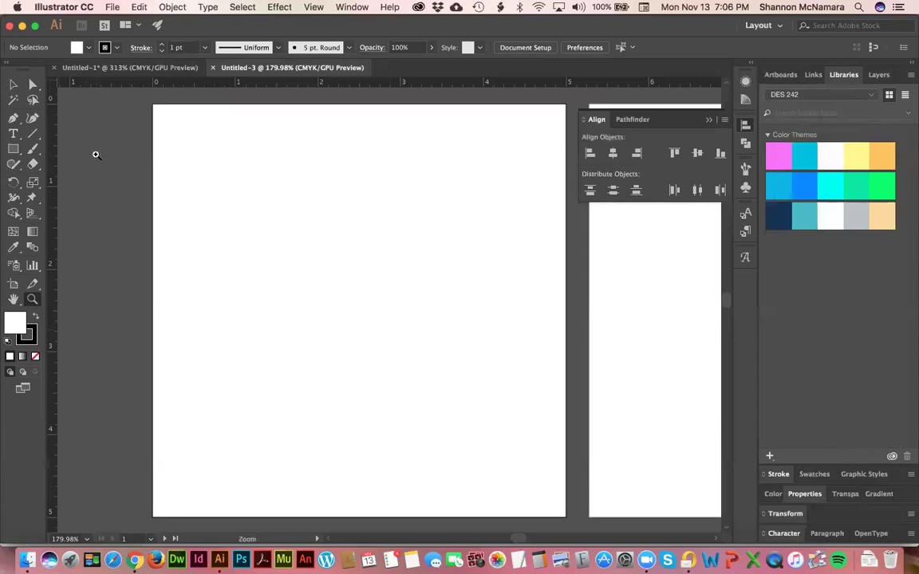
key("t")
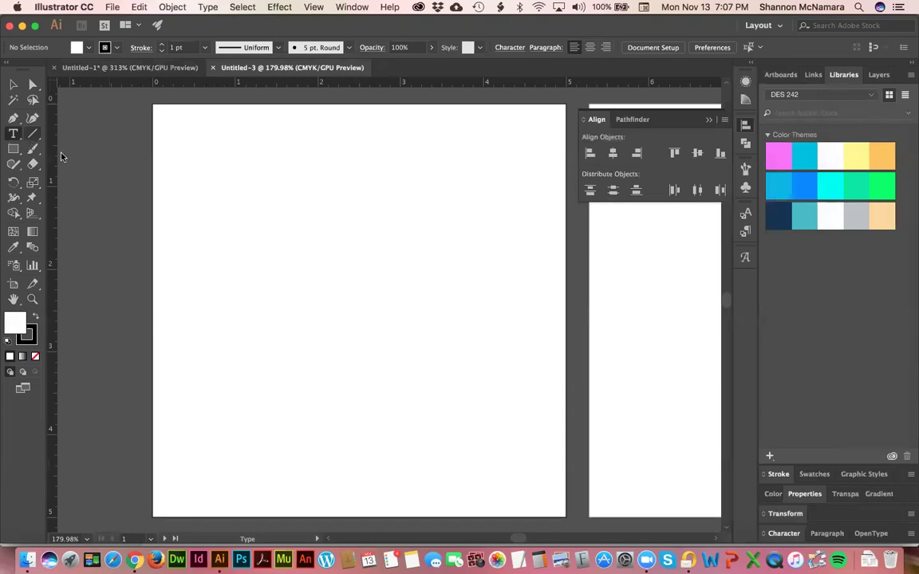
Expand the Character panel from the dock and float it over the canvas.
left_click(746, 257)
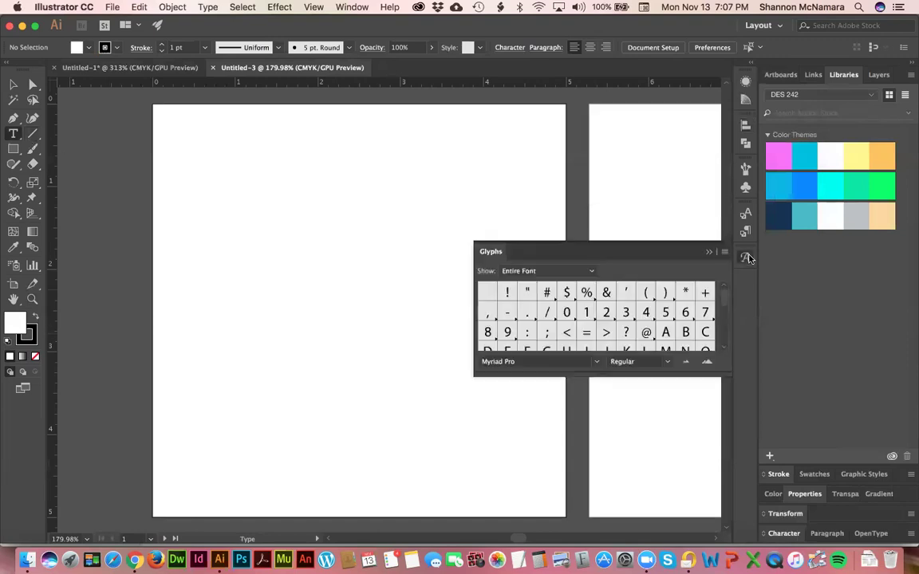
left_click(745, 258)
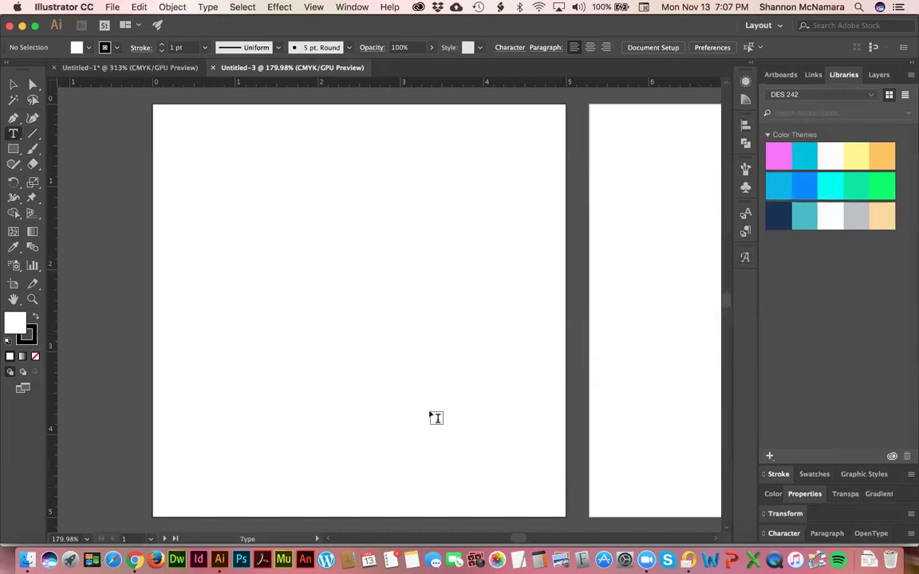
left_click(783, 533)
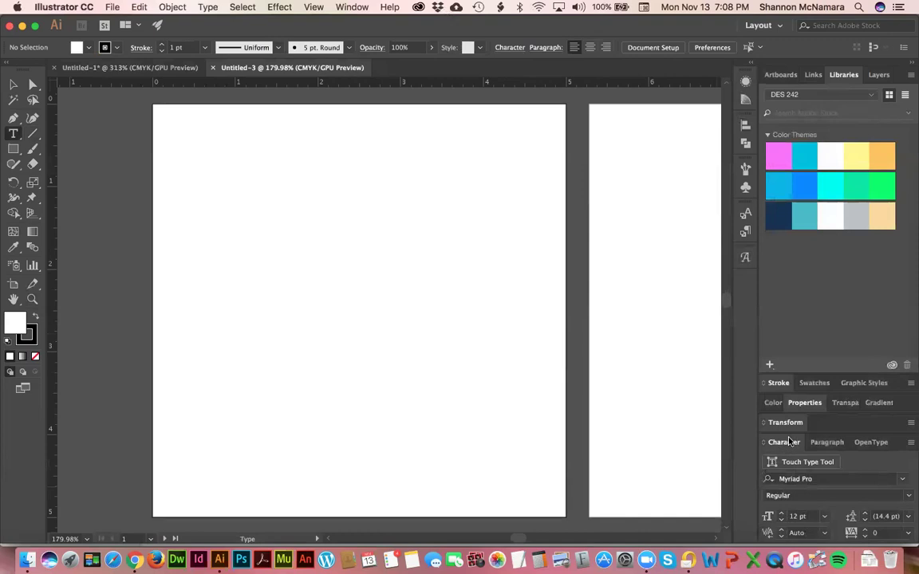
left_click_drag(788, 443, 560, 147)
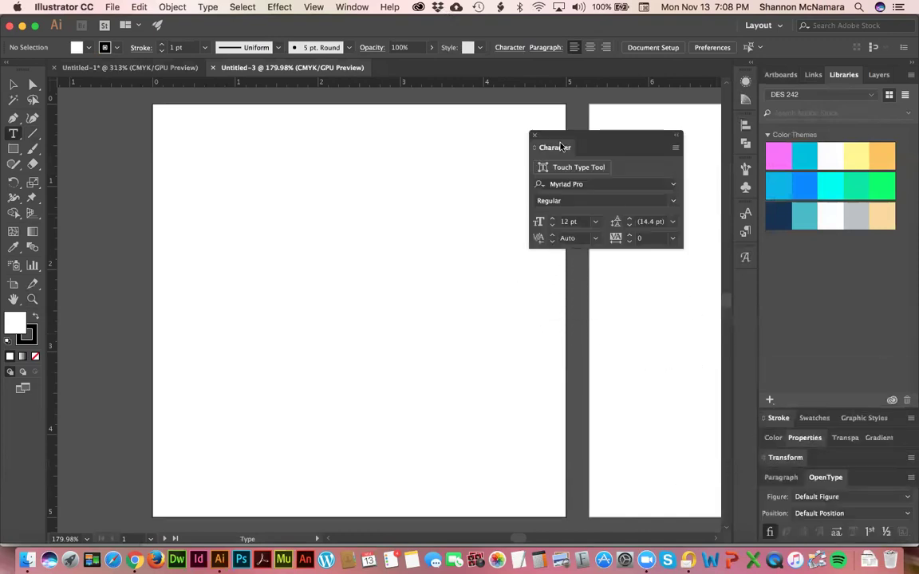
Filter the font family list to show only Script typefaces.
left_click(675, 186)
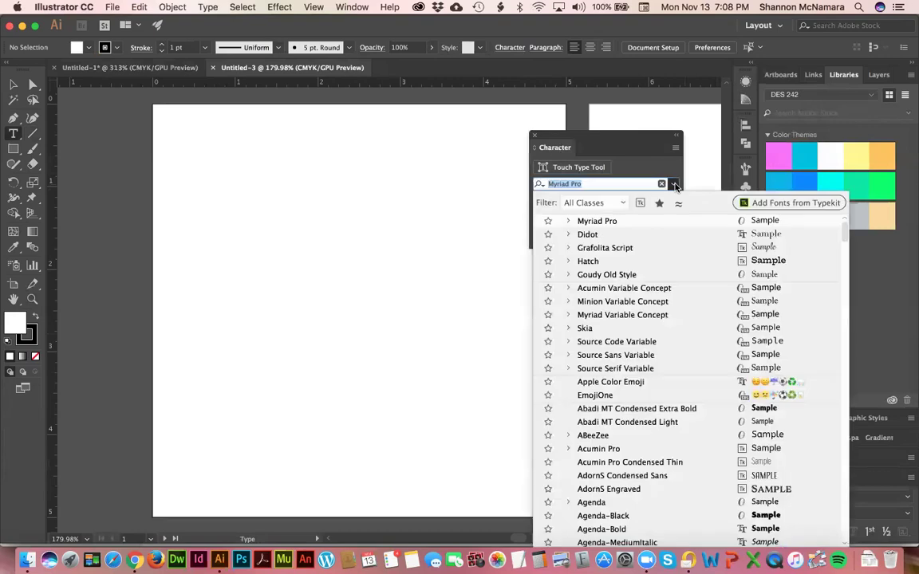
left_click(616, 204)
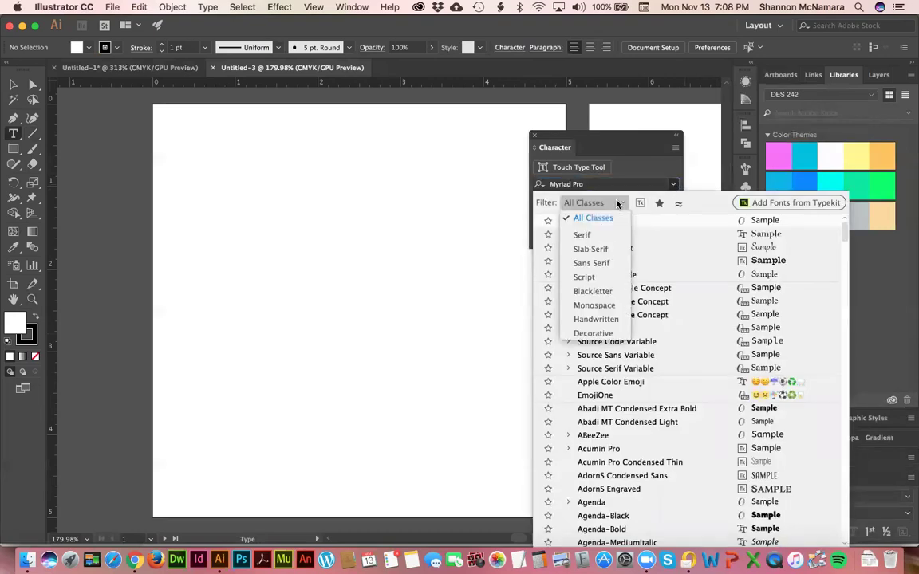
left_click(585, 276)
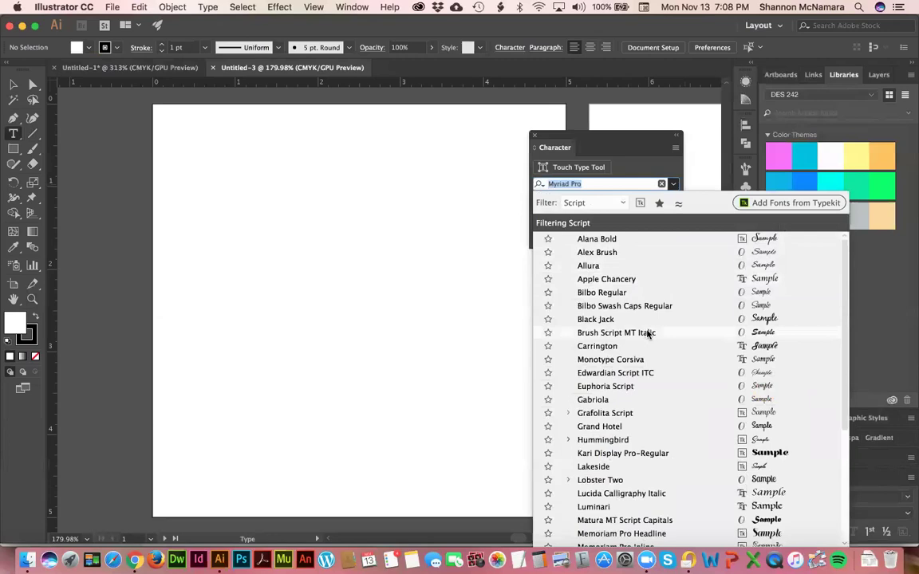
scroll(646, 333, "down", 5)
scroll(646, 336, "up", 5)
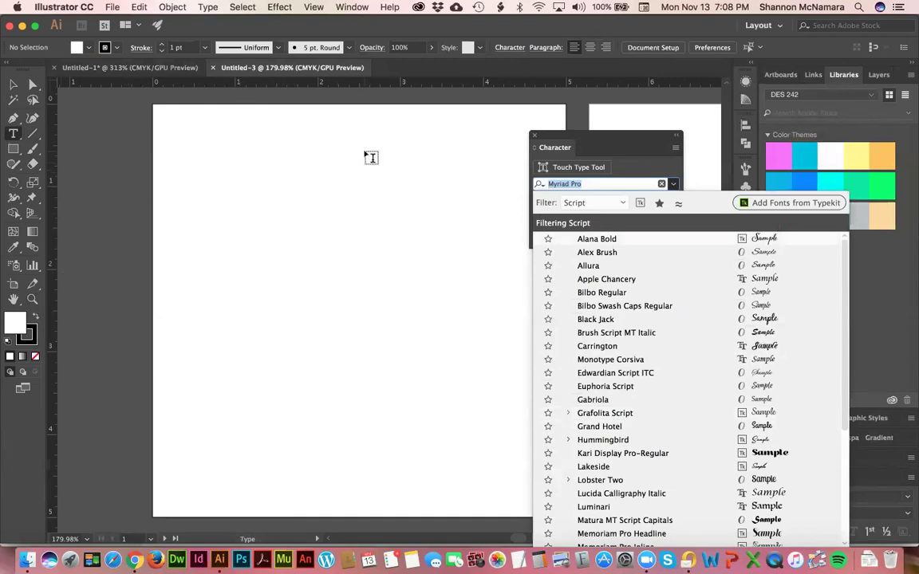
Type 'Shannon' on the artboard and enlarge it with Cmd+Shift+>.
left_click(217, 164)
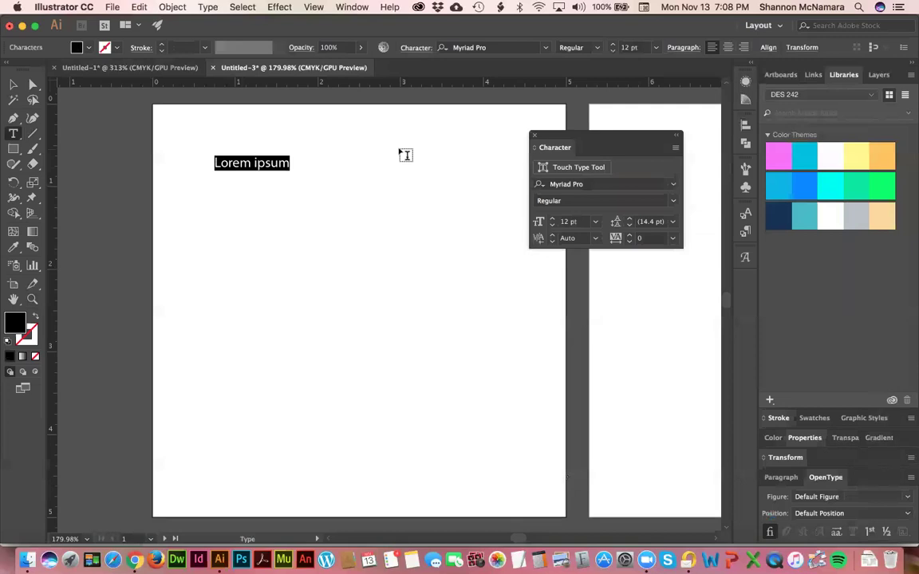
type("Shannon")
key("super+a")
key("super+shift+period")
key("super+shift+period")
key("super+shift+period")
key("super+shift+period")
key("super+shift+period")
key("super+shift+period")
key("super+shift+period")
key("super+shift+period")
key("super+shift+period")
key("super+shift+period")
key("super+shift+period")
key("super+shift+period")
key("super+shift+period")
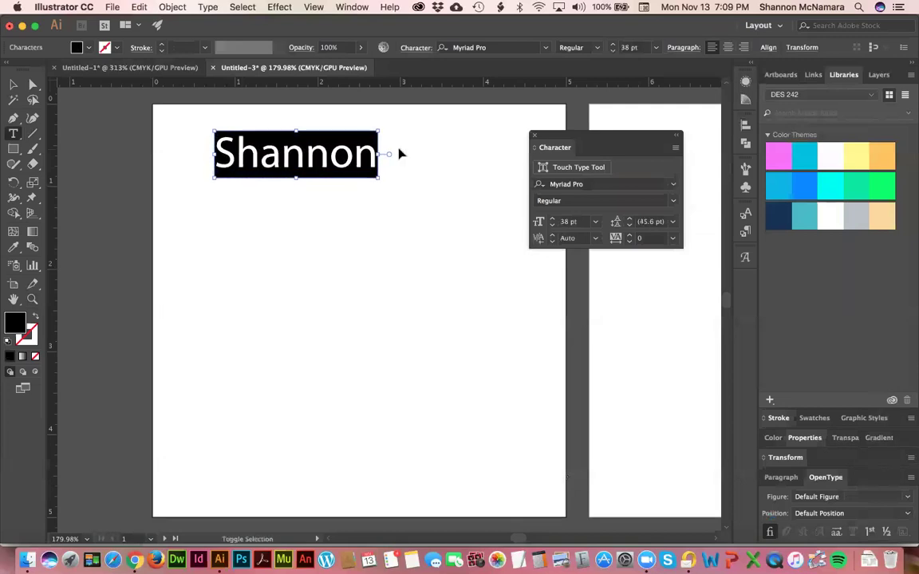
key("super+shift+period")
key("super+shift+period")
key("super+shift+period")
key("super+shift+period")
key("super+shift+period")
key("super+shift+period")
key("super+shift+period")
key("super+shift+period")
key("super+shift+period")
key("super+shift+period")
key("super+shift+period")
key("super+shift+period")
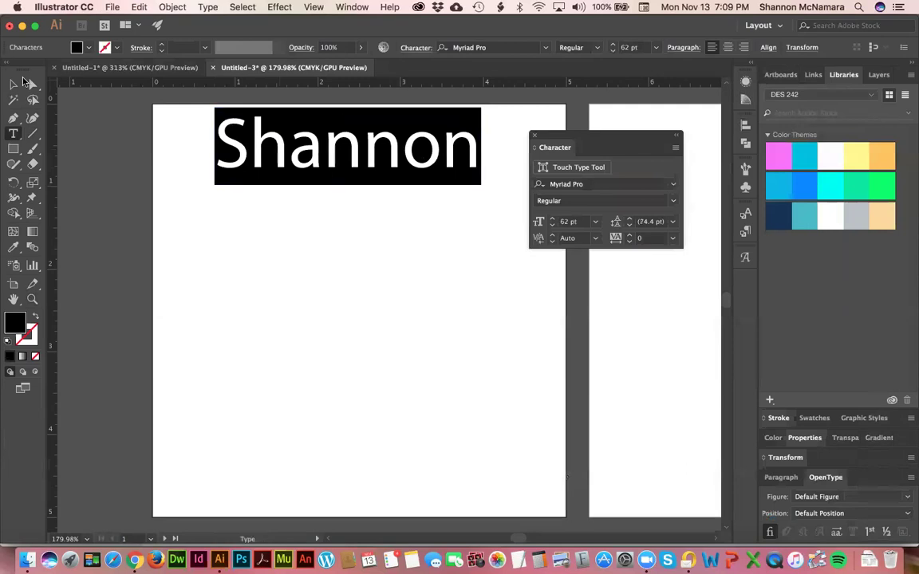
Move Shannon to the artboard's middle left, grow it to 84 pt, and browse script fonts.
left_click(22, 82)
left_click_drag(248, 154, 213, 254)
key("super+shift+period")
key("super+shift+period")
key("super+shift+period")
key("super+shift+period")
key("super+shift+period")
key("super+shift+period")
key("super+shift+period")
key("super+shift+period")
key("super+shift+period")
key("super+shift+period")
key("super+shift+period")
left_click_drag(666, 129, 671, 129)
left_click(715, 175)
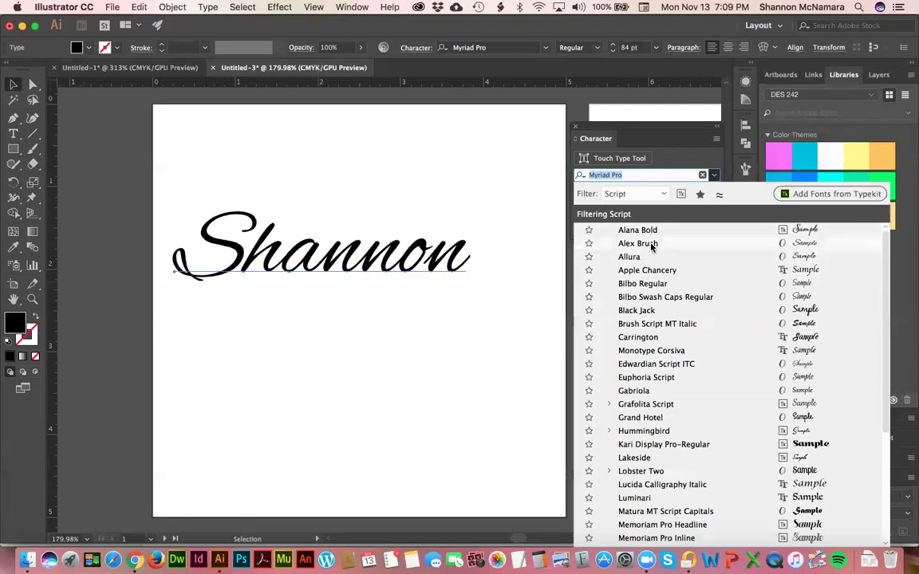
Set Shannon in Hummingbird, duplicate it, and set the copy in Scriptina.
left_click(656, 432)
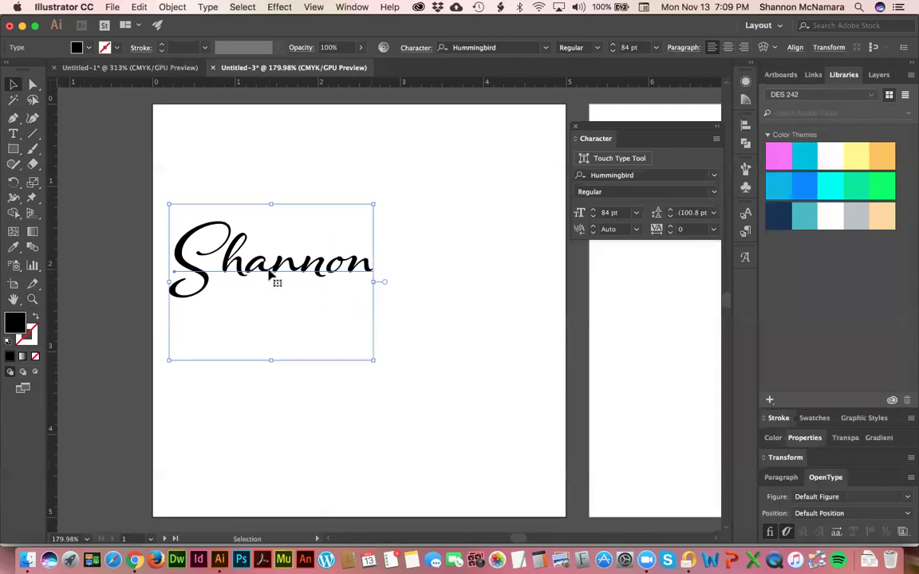
left_click_drag(252, 247, 275, 305)
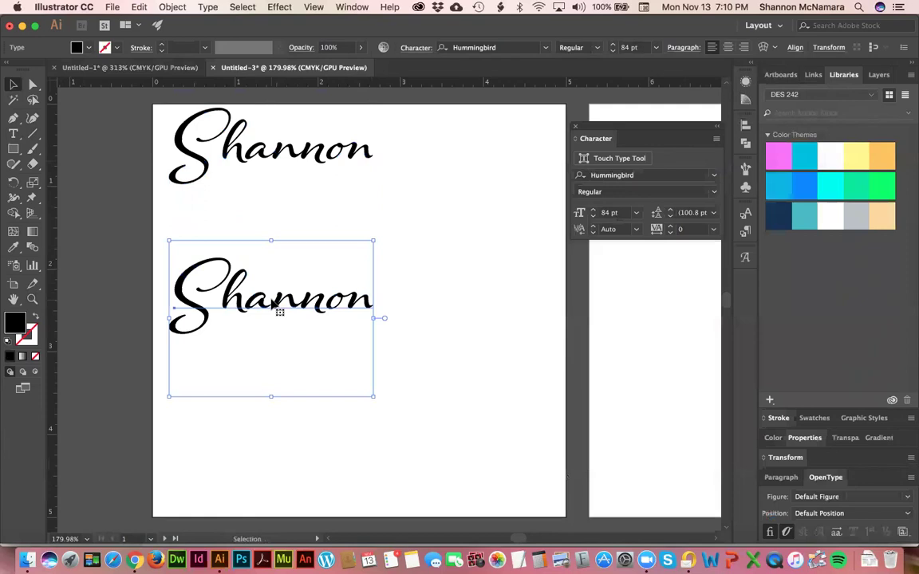
left_click(716, 178)
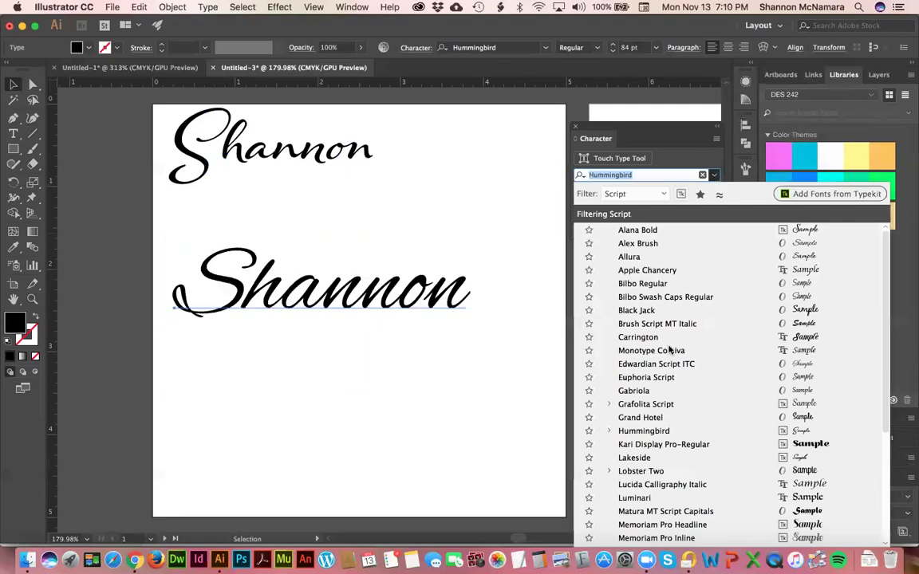
scroll(644, 424, "down", 3)
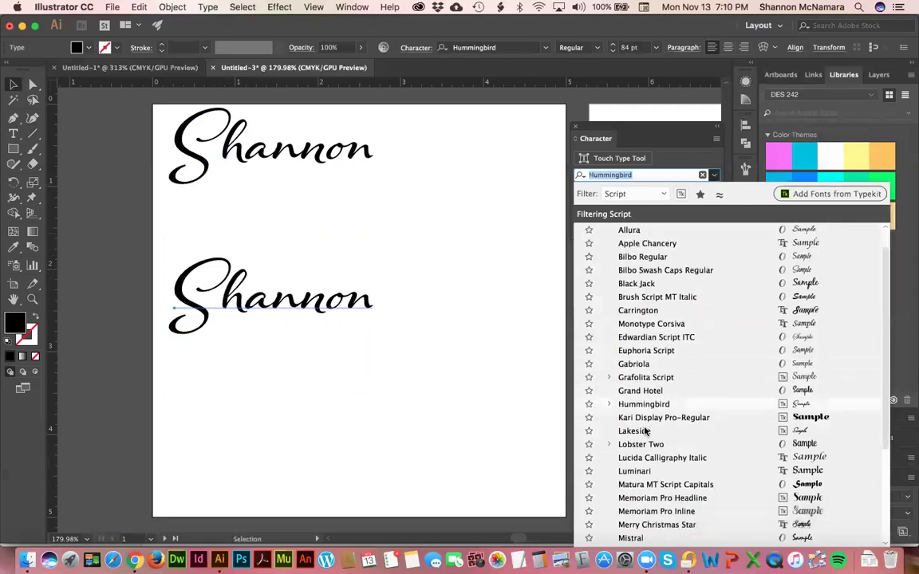
scroll(644, 420, "down", 1)
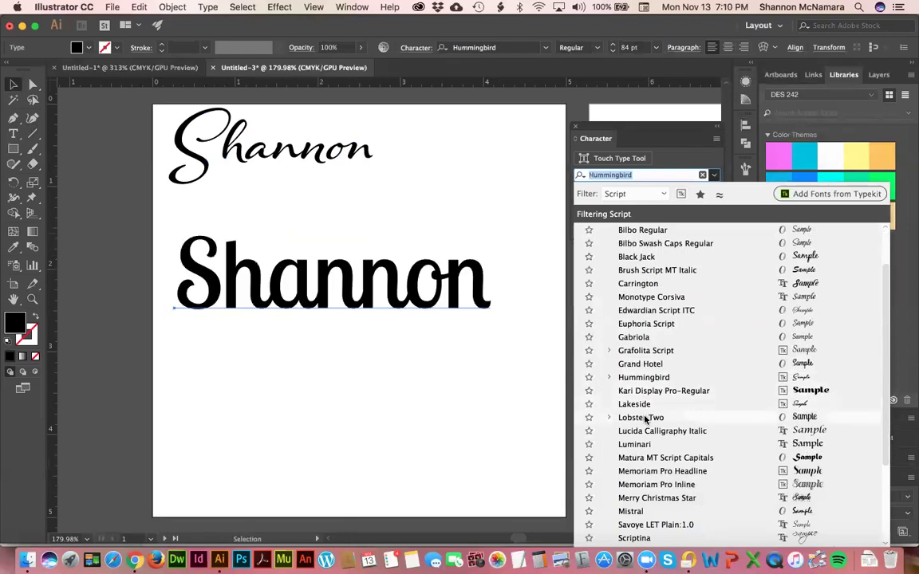
scroll(647, 432, "down", 2)
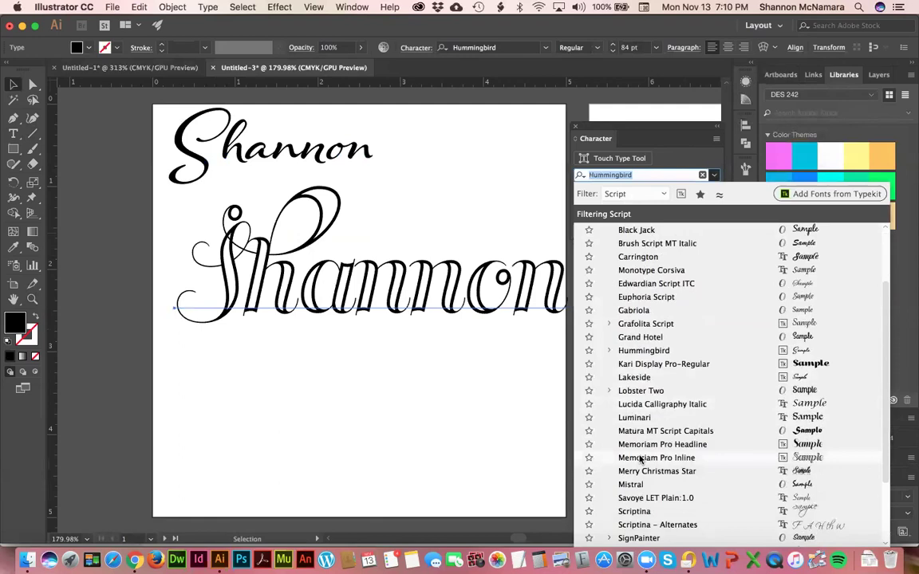
scroll(640, 461, "down", 1)
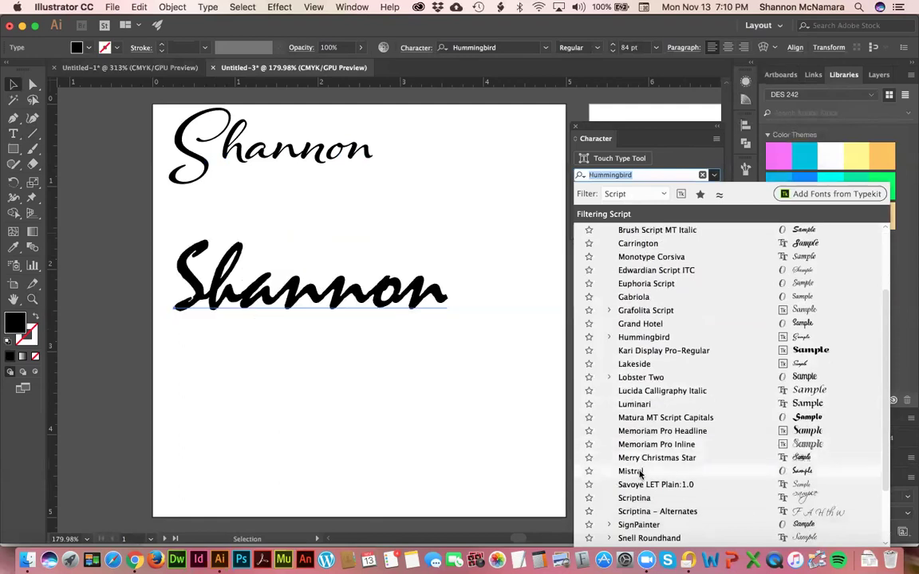
scroll(638, 482, "down", 1)
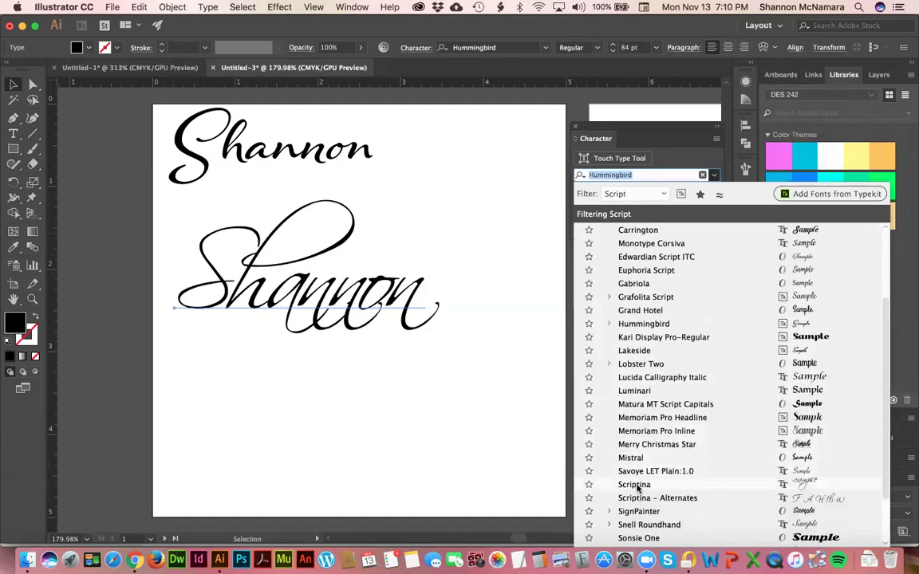
left_click(634, 484)
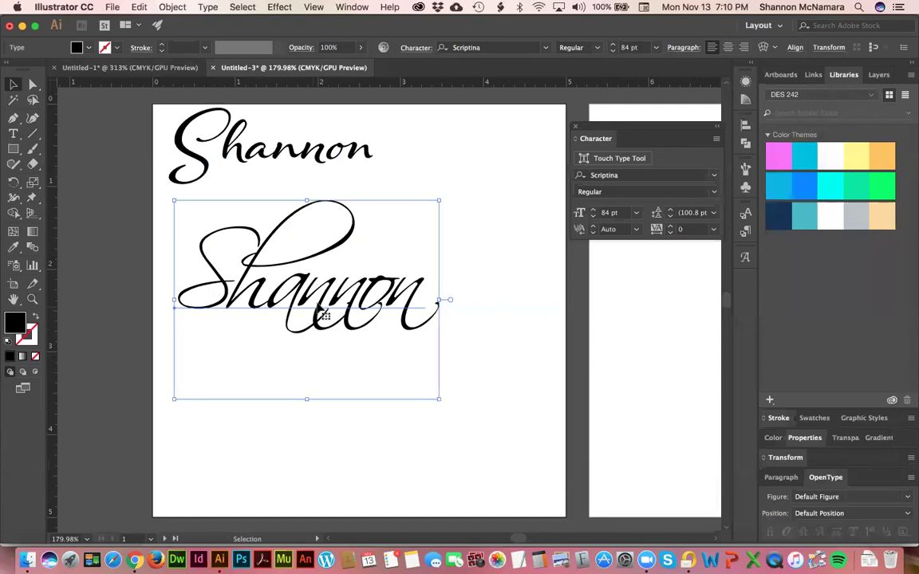
Nudge the Scriptina Shannon and copy it straight down for more font trials.
left_click_drag(315, 313, 300, 297)
left_click_drag(292, 261, 337, 436)
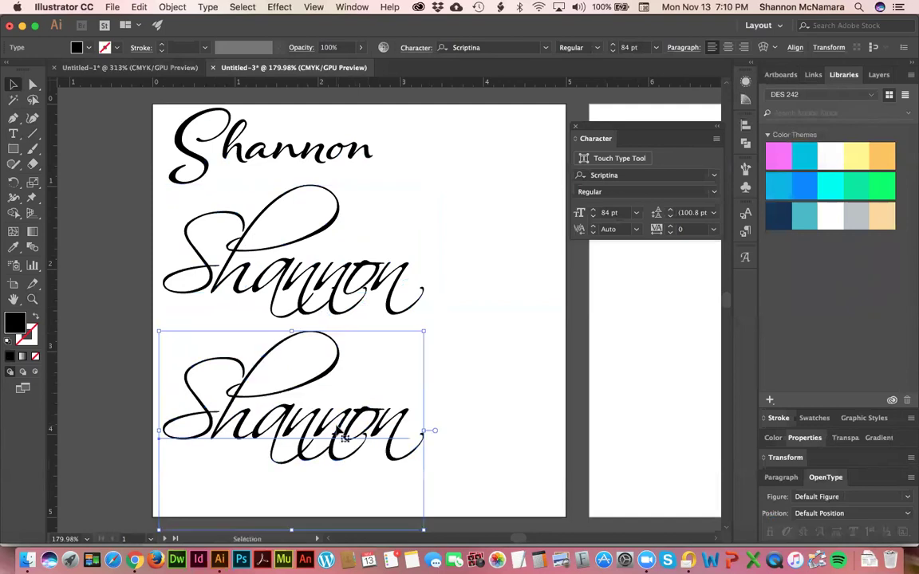
left_click(714, 176)
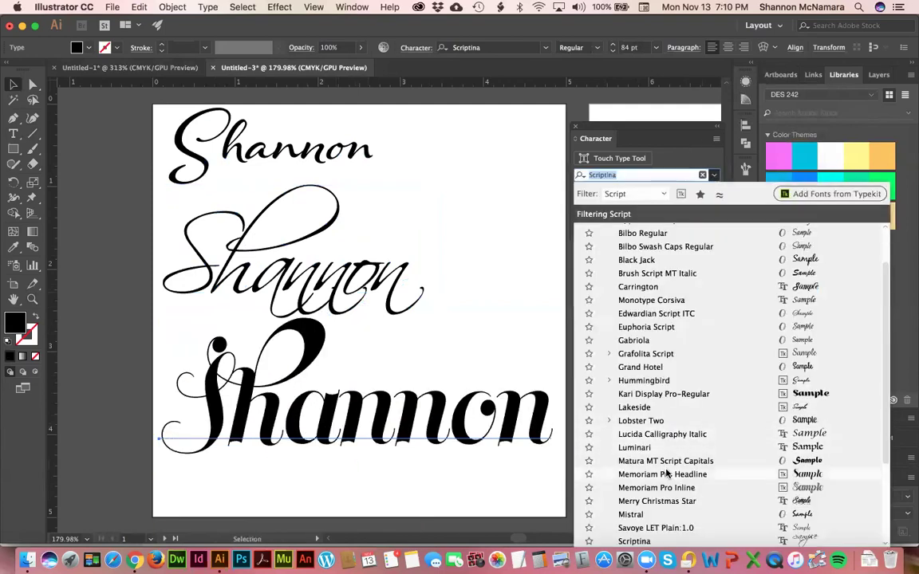
scroll(630, 353, "down", 3)
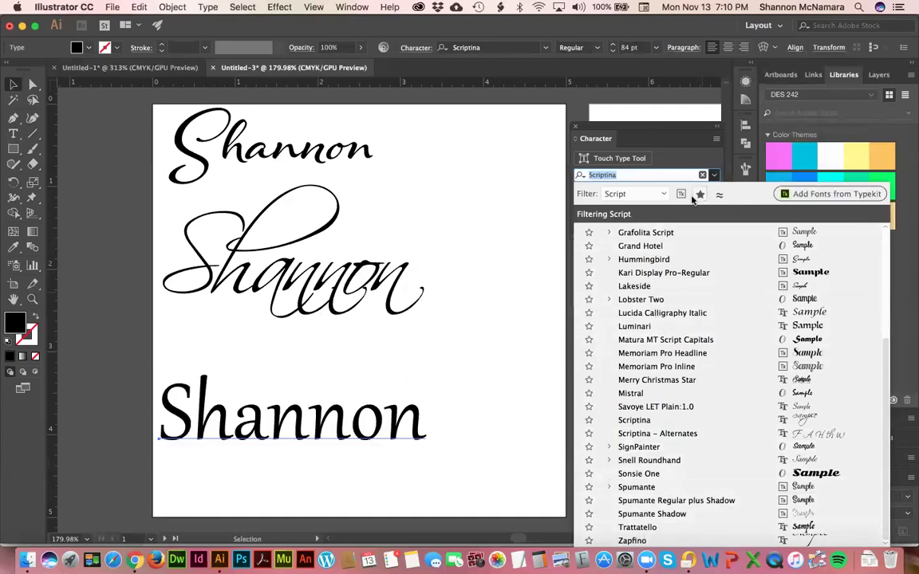
On Typekit, filter to script fonts and set the sample text to 'Shannon'.
left_click(820, 195)
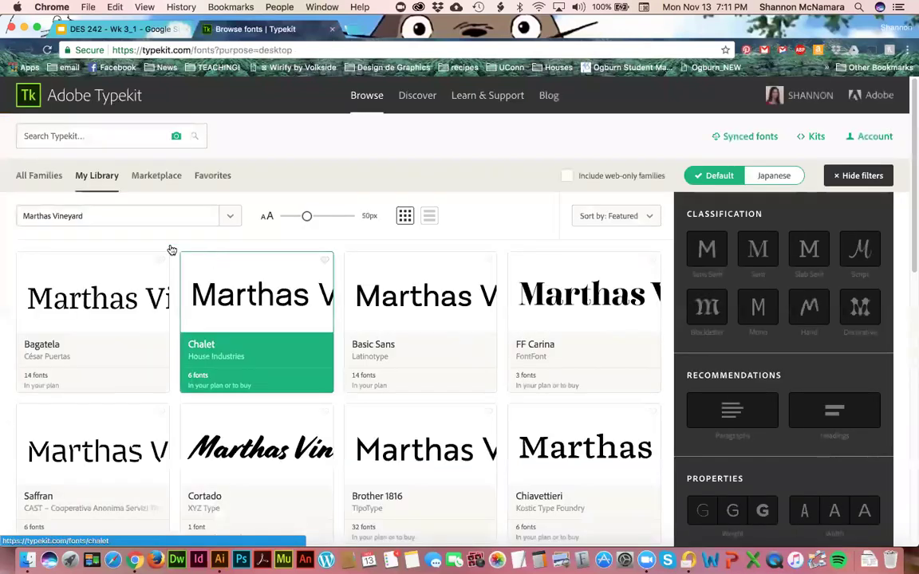
left_click(858, 247)
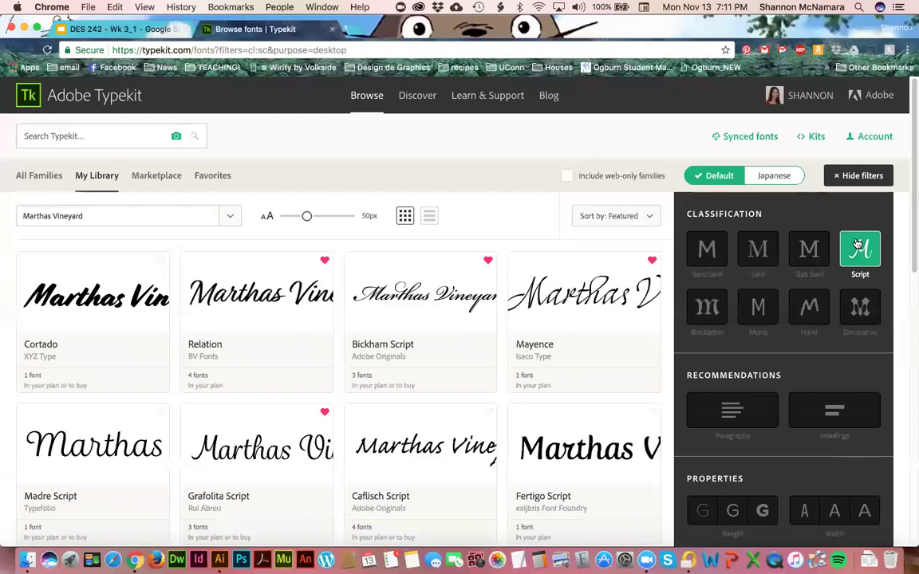
left_click_drag(88, 215, 8, 216)
type("Shannon")
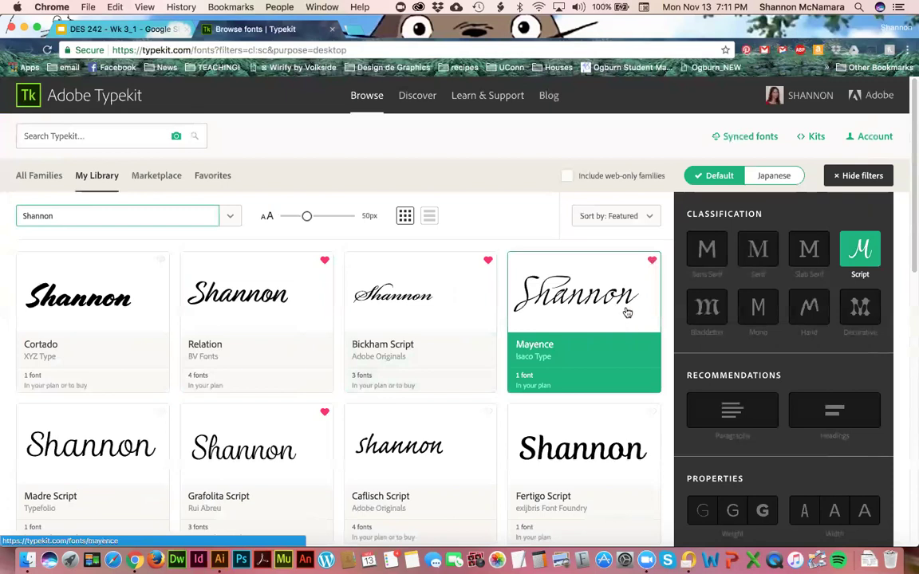
Show only favorited fonts and open the Mayence family page.
right_click(210, 178)
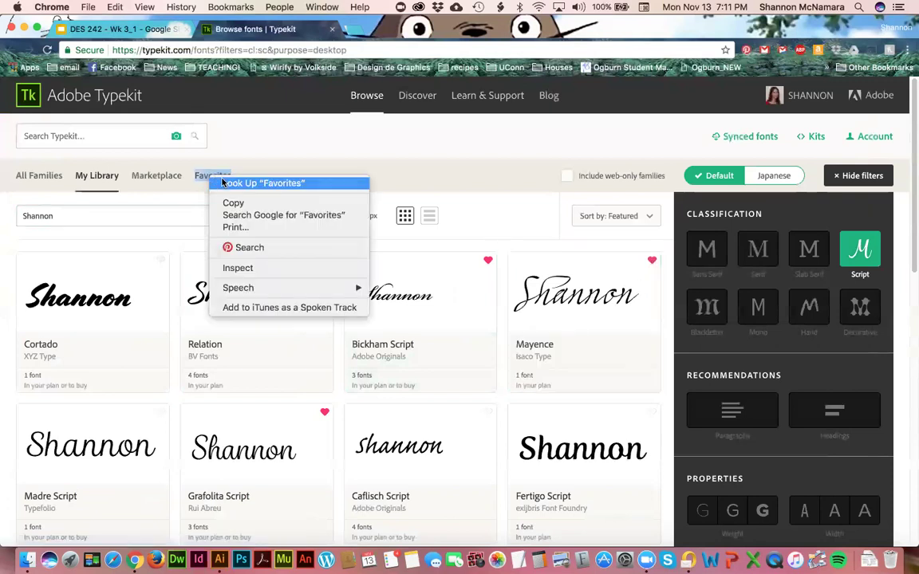
left_click(223, 182)
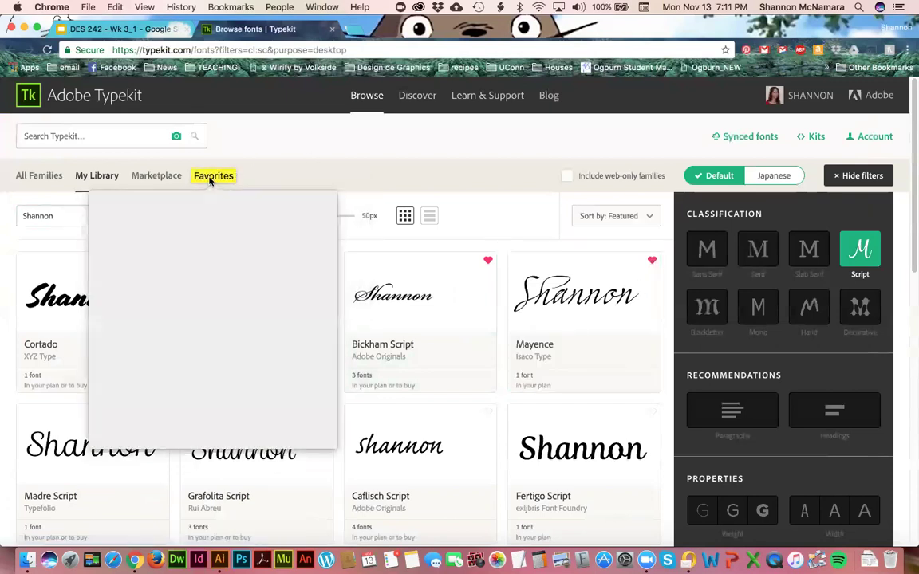
left_click(275, 148)
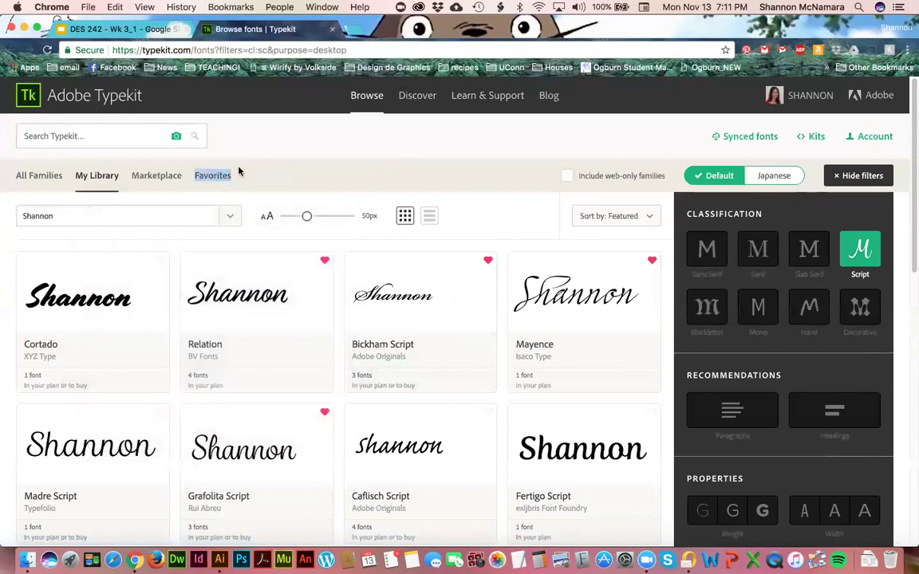
left_click(211, 176)
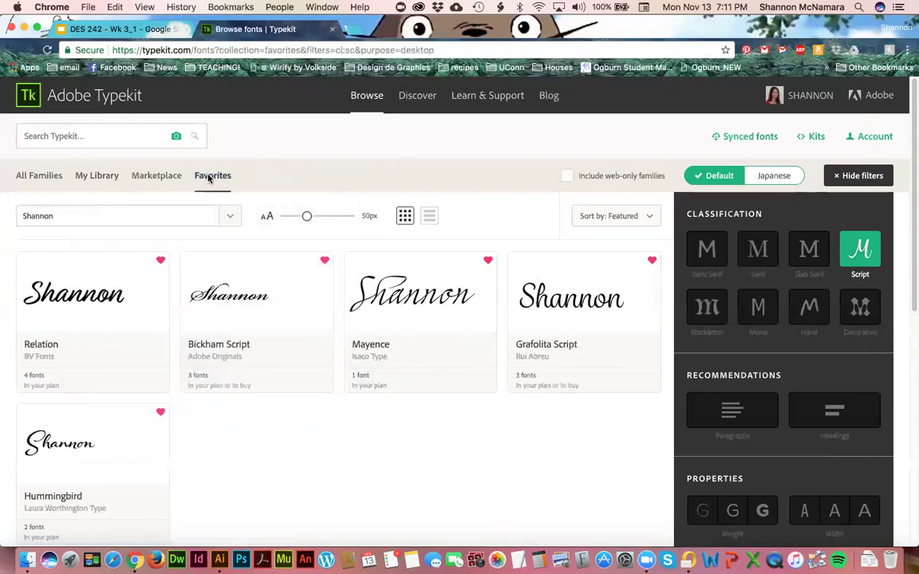
left_click(370, 360)
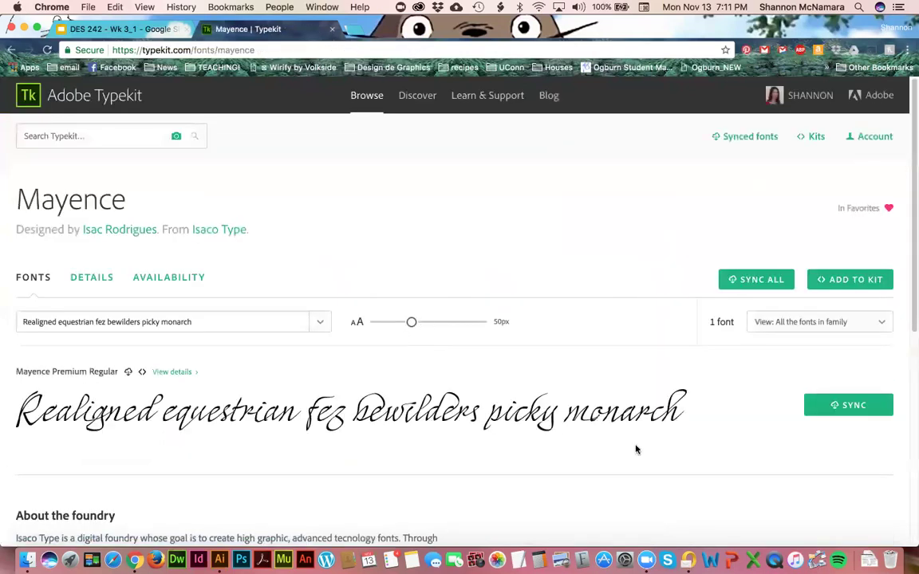
Sync Mayence to the desktop and return to browsing all script families.
left_click(847, 404)
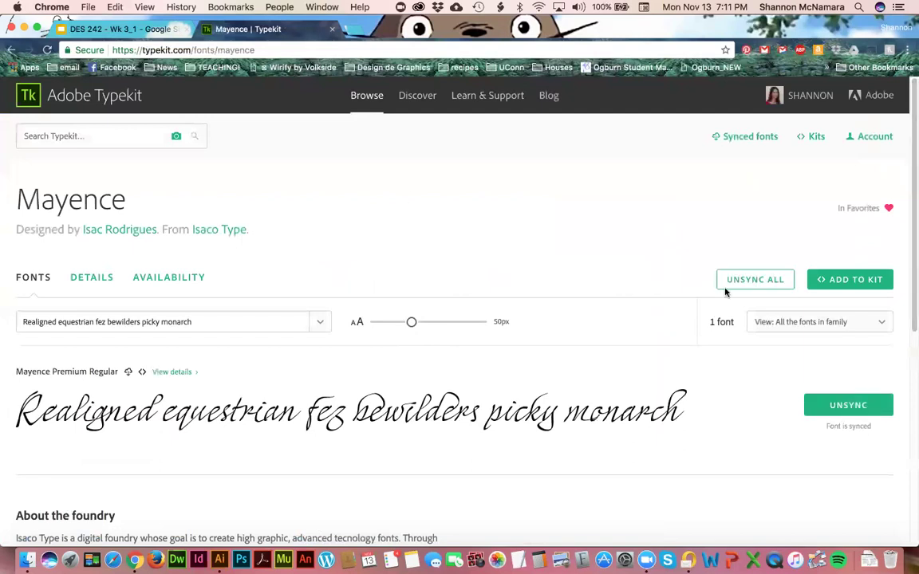
left_click(12, 51)
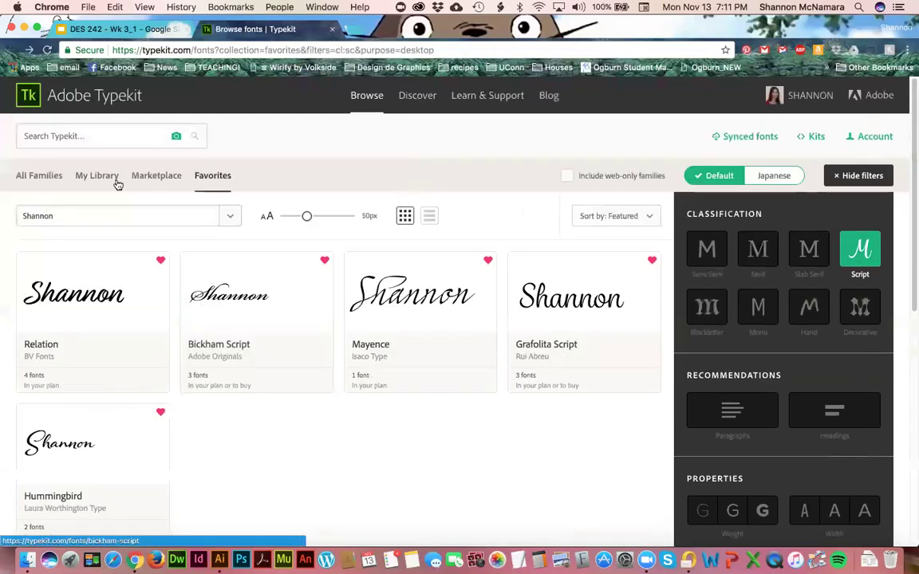
left_click(37, 177)
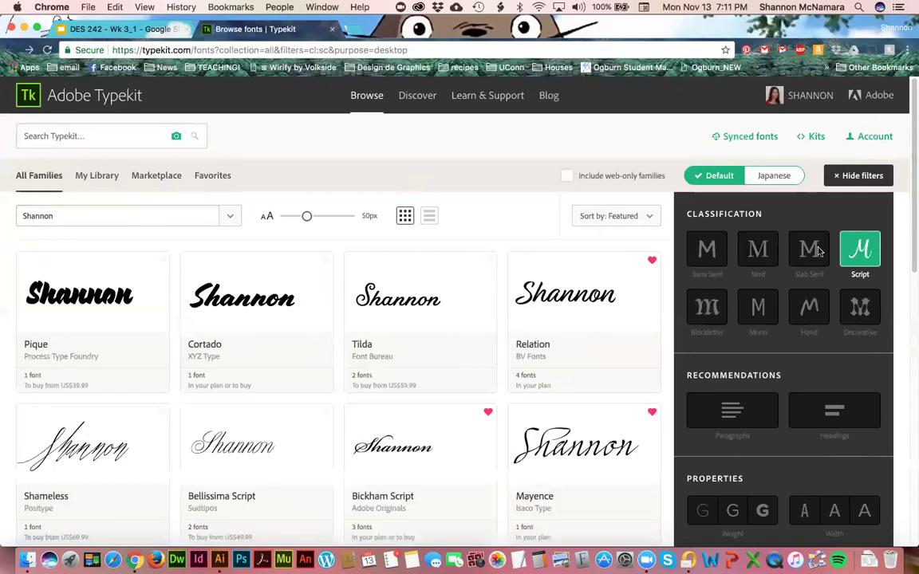
Load page 2 of the script font results, then start a new browser tab.
scroll(366, 414, "down", 5)
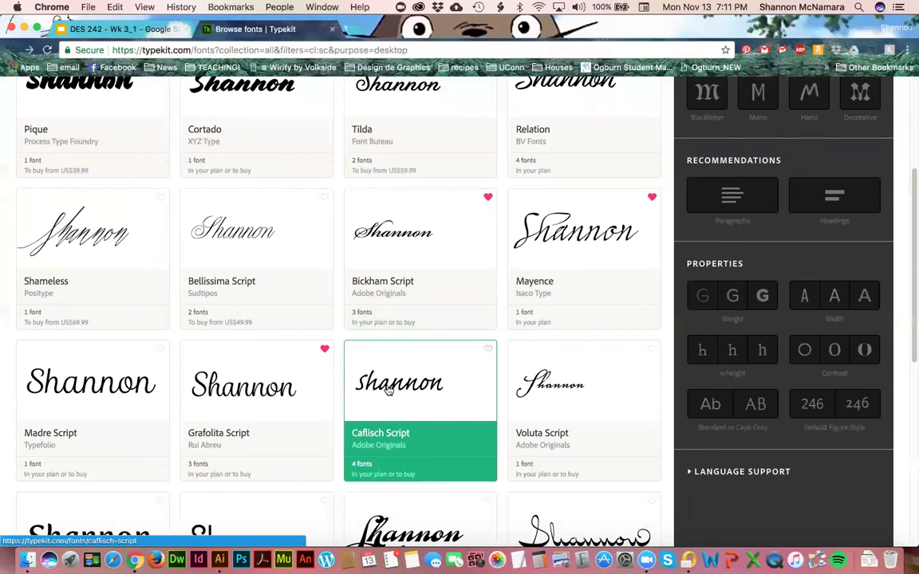
scroll(388, 389, "down", 1)
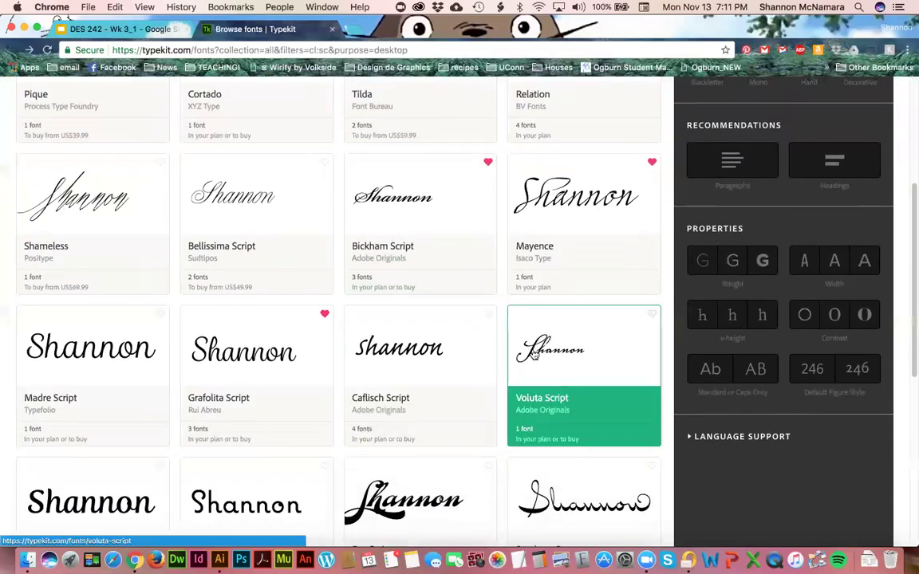
scroll(527, 350, "down", 1)
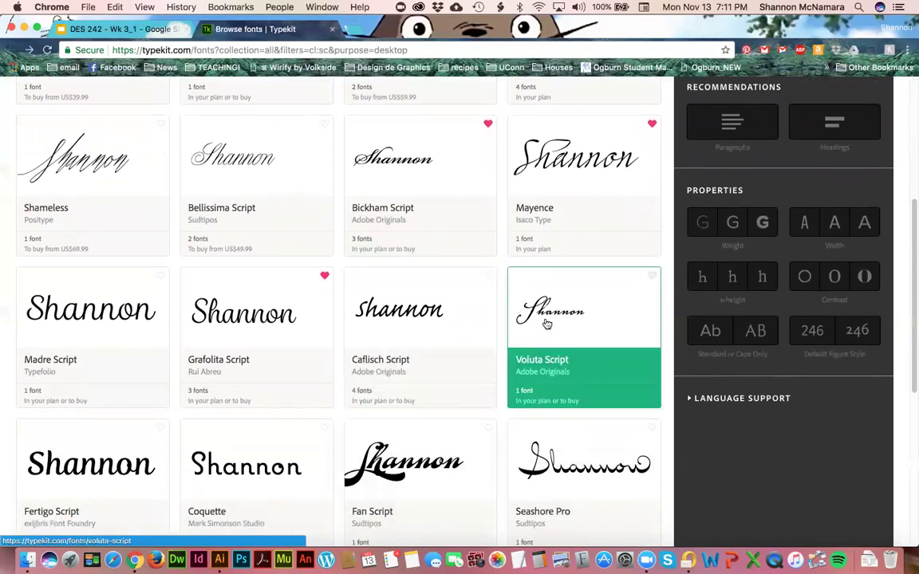
scroll(547, 323, "down", 2)
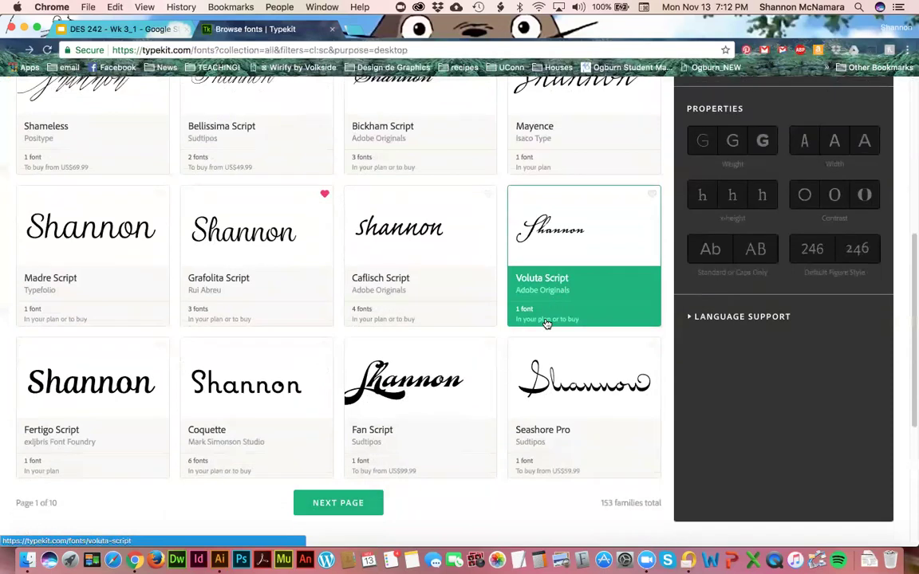
left_click(344, 501)
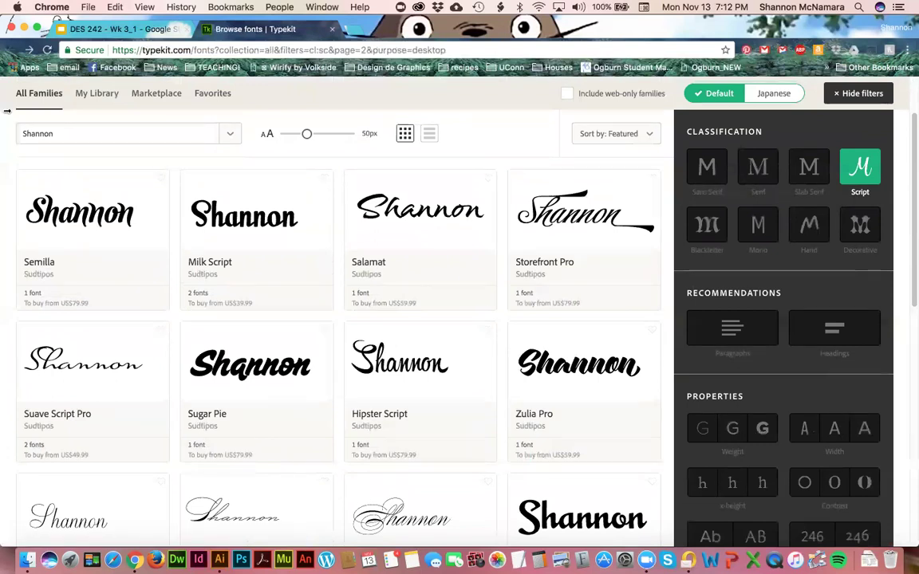
double_click(76, 133)
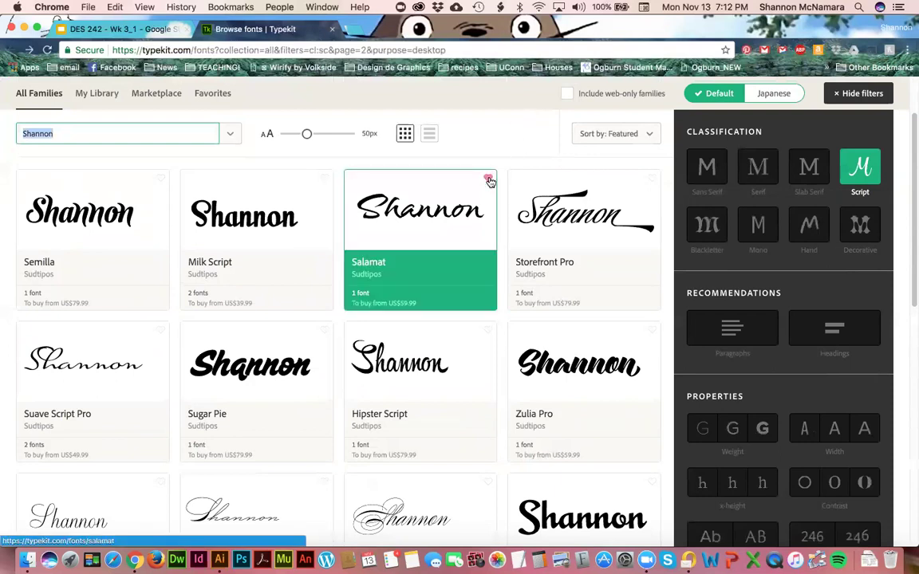
left_click(344, 29)
Go to Font Squirrel and open the Arizonia script font page.
type("font")
key("Return")
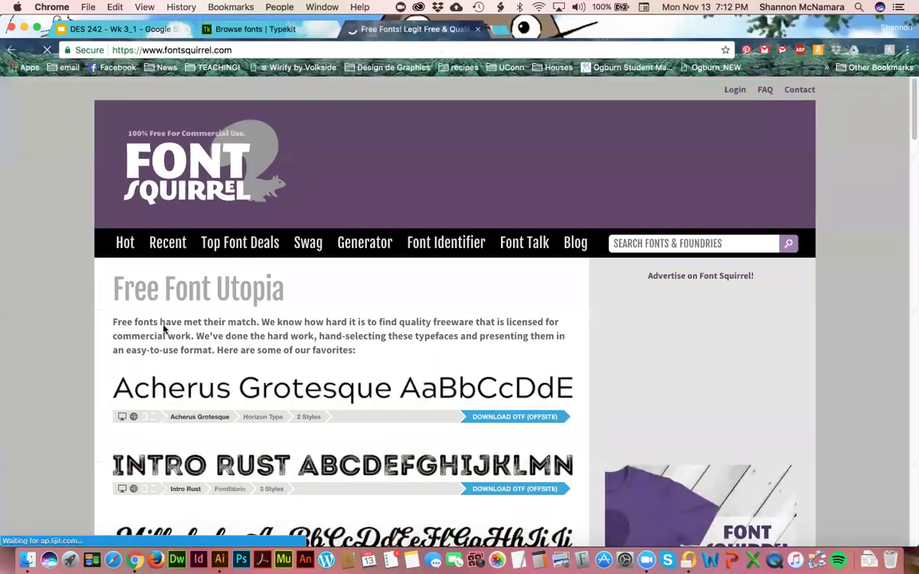
scroll(314, 392, "down", 10)
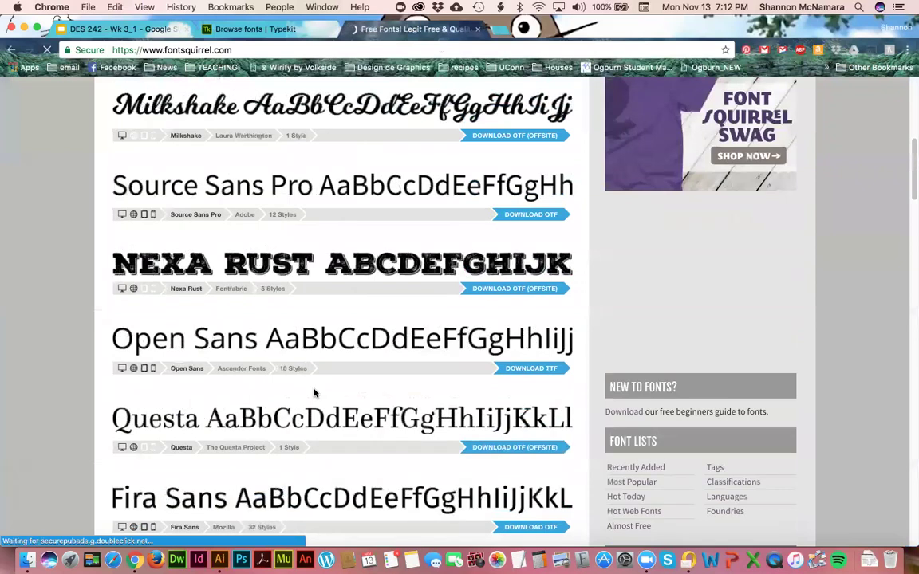
scroll(423, 393, "down", 10)
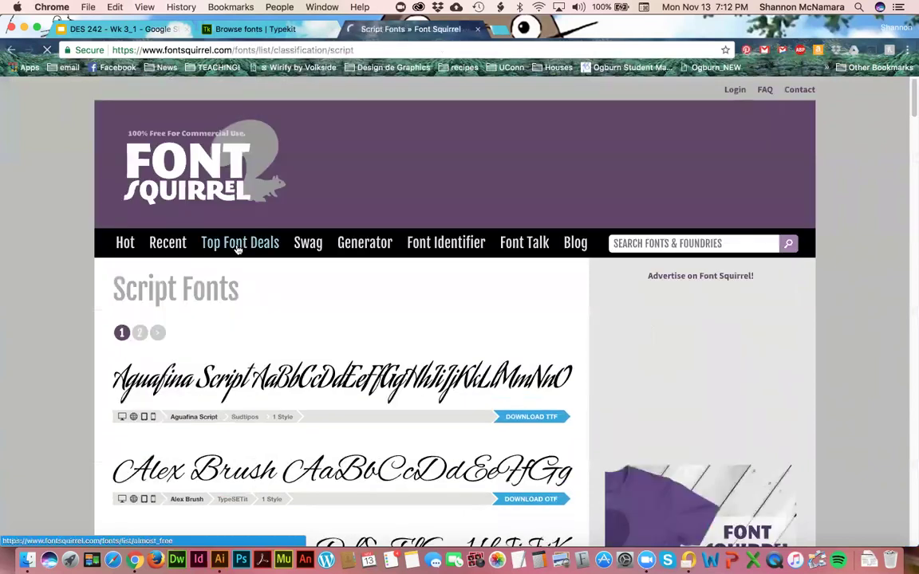
scroll(42, 334, "down", 5)
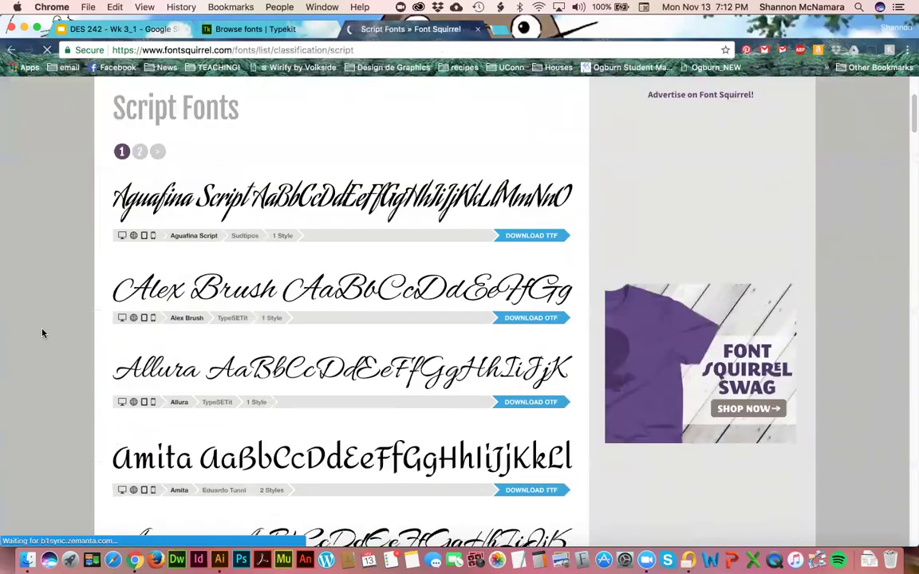
scroll(43, 333, "down", 2)
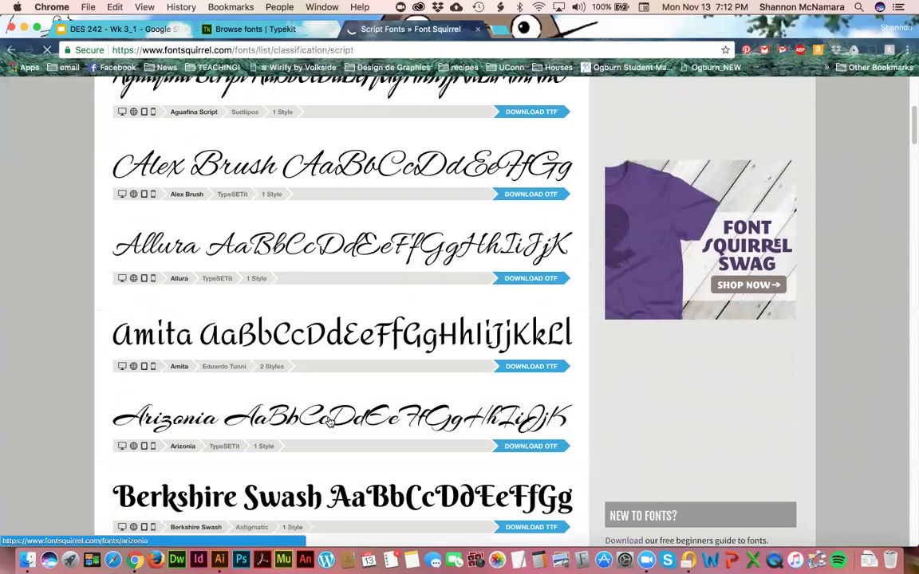
left_click(412, 392)
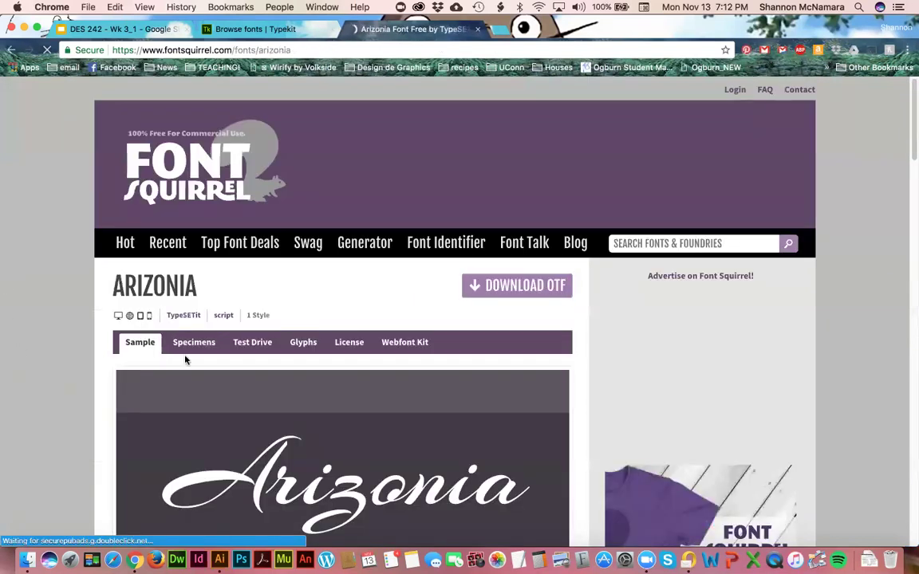
Test-drive Arizonia with the custom preview text 'Shannon'.
scroll(191, 357, "down", 5)
scroll(363, 308, "down", 3)
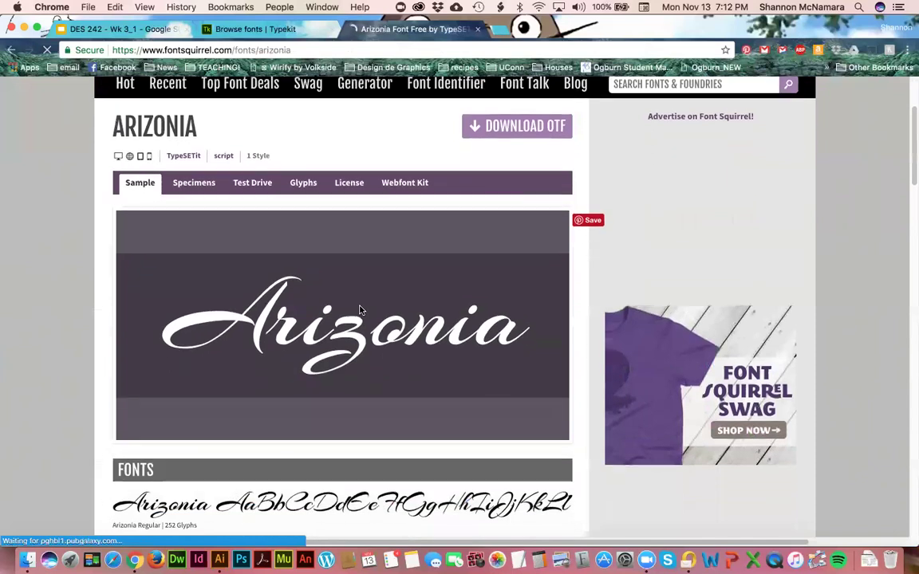
scroll(333, 479, "up", 5)
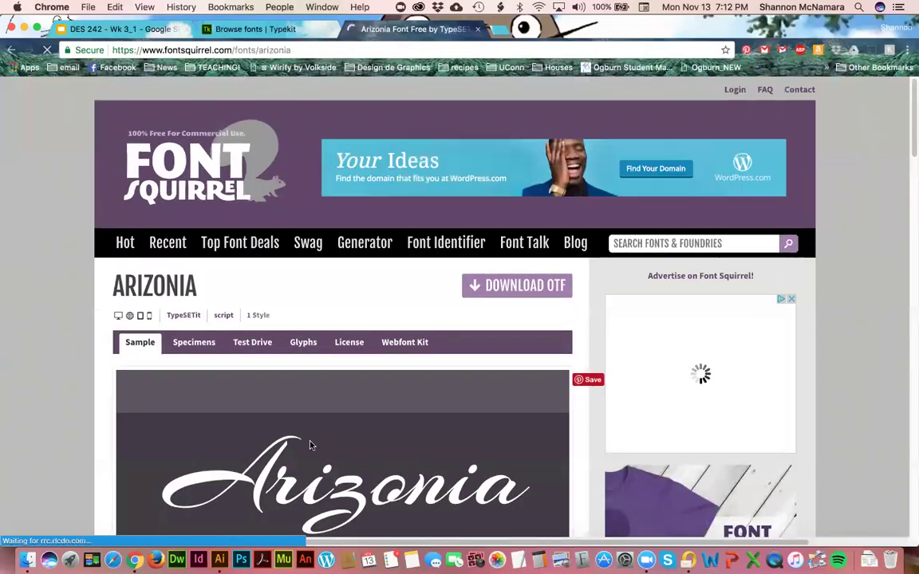
left_click(251, 342)
left_click(220, 372)
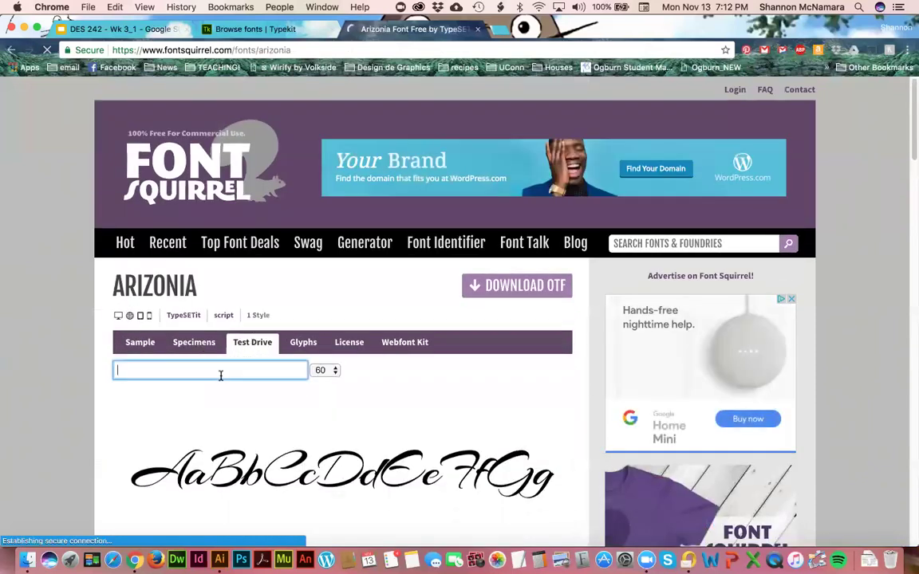
type("Shannon")
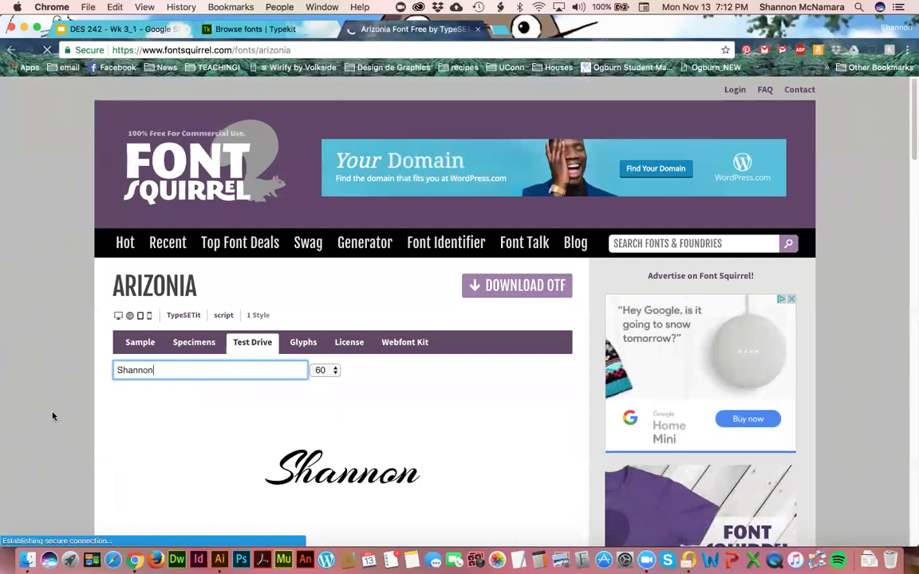
Back on Typekit's script results, open the Horizontes Script font page.
left_click(244, 28)
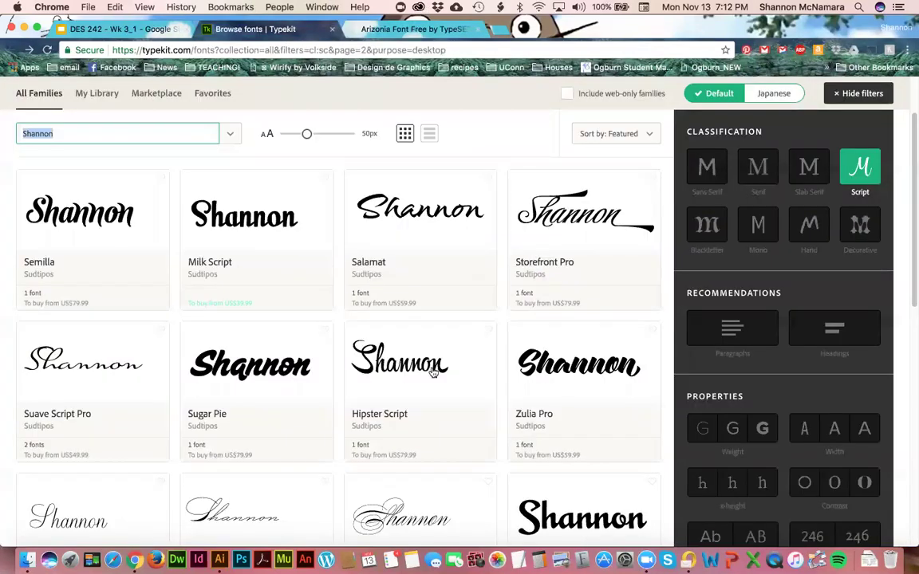
scroll(433, 385, "down", 2)
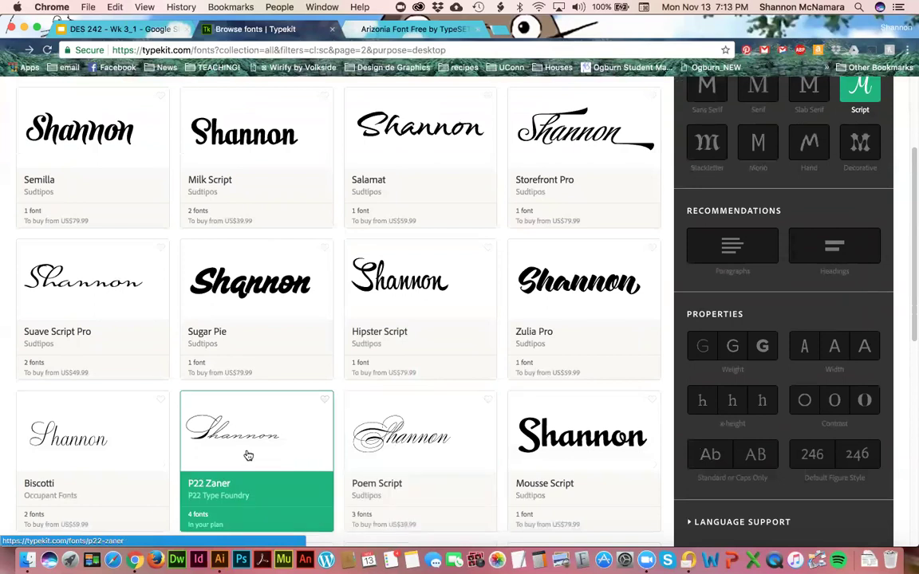
scroll(248, 455, "down", 3)
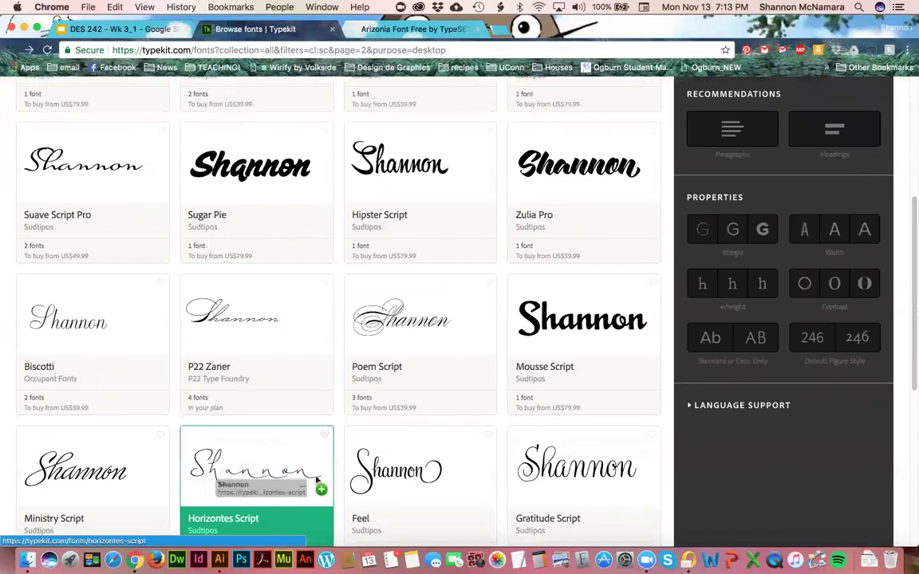
scroll(250, 458, "down", 1)
left_click(248, 429)
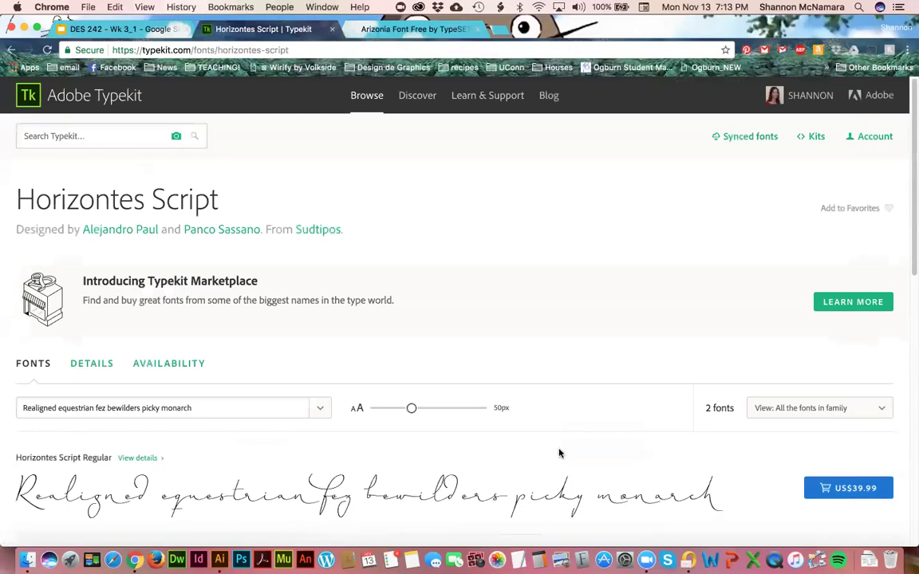
scroll(324, 285, "down", 5)
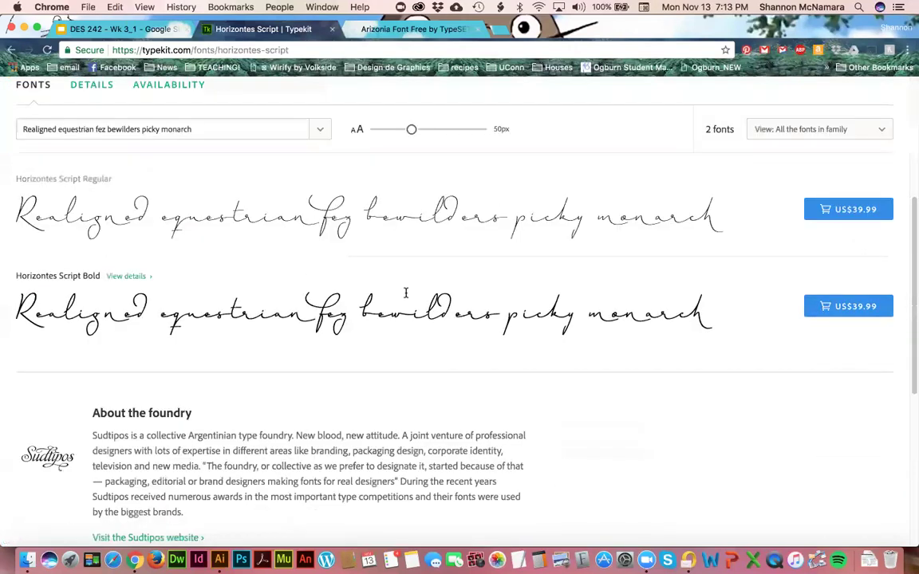
scroll(404, 294, "up", 5)
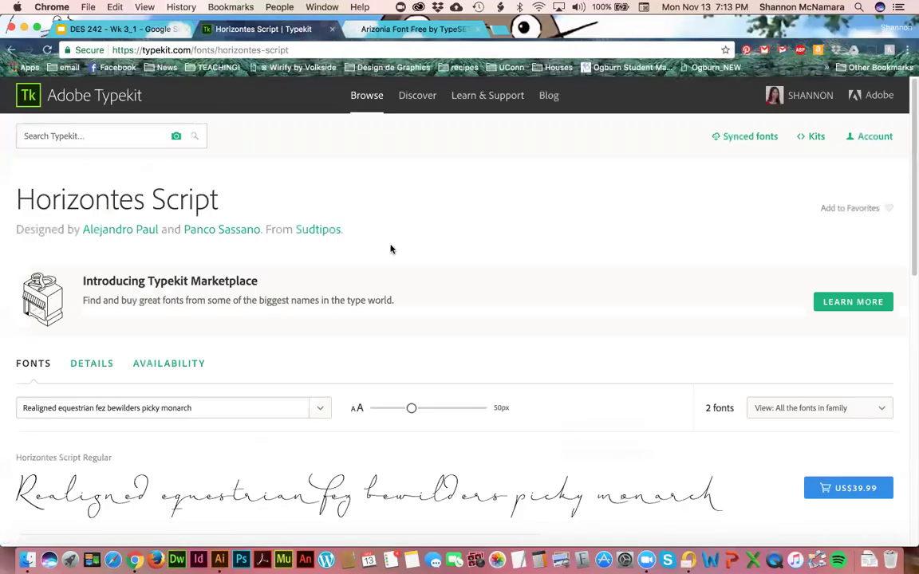
View the Ministry Script family page, then return to page 2 of results.
left_click(12, 50)
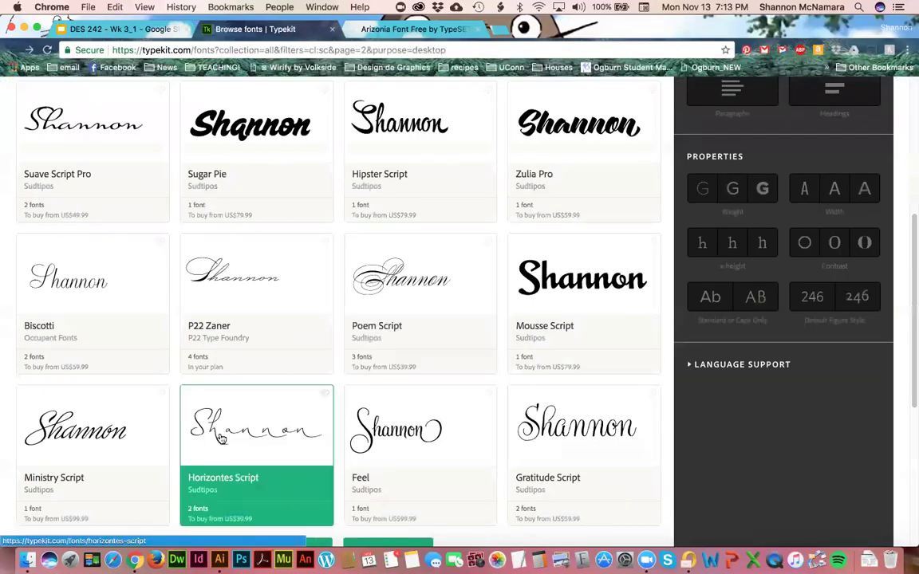
left_click(99, 447)
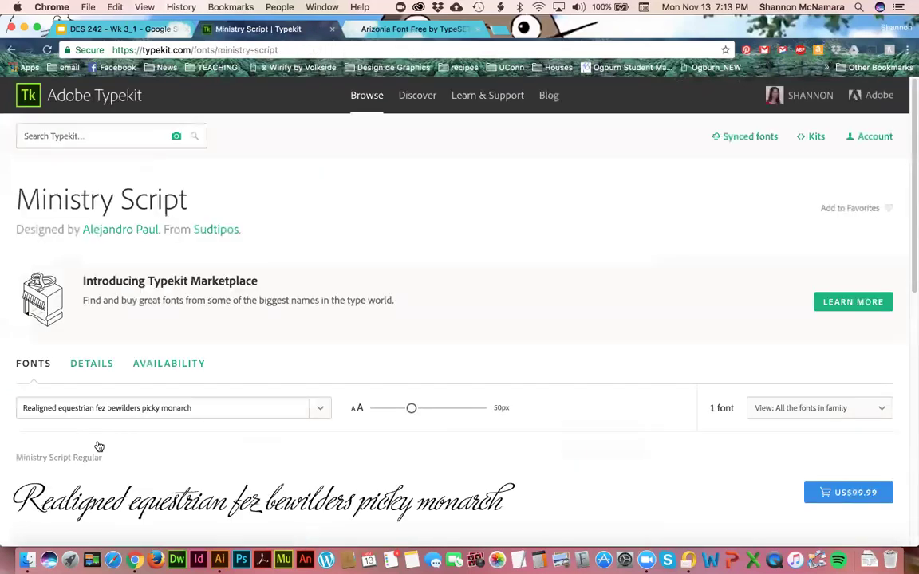
left_click(10, 48)
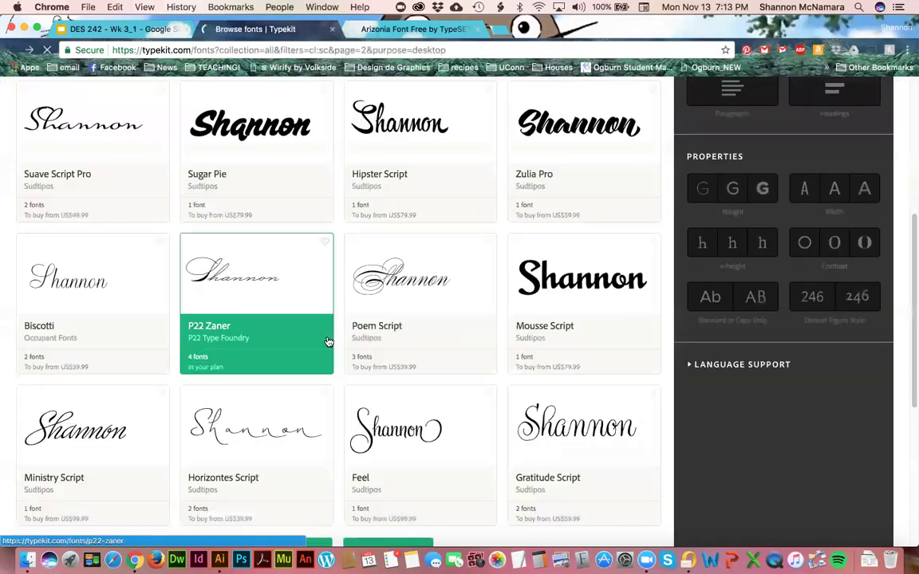
scroll(327, 342, "down", 1)
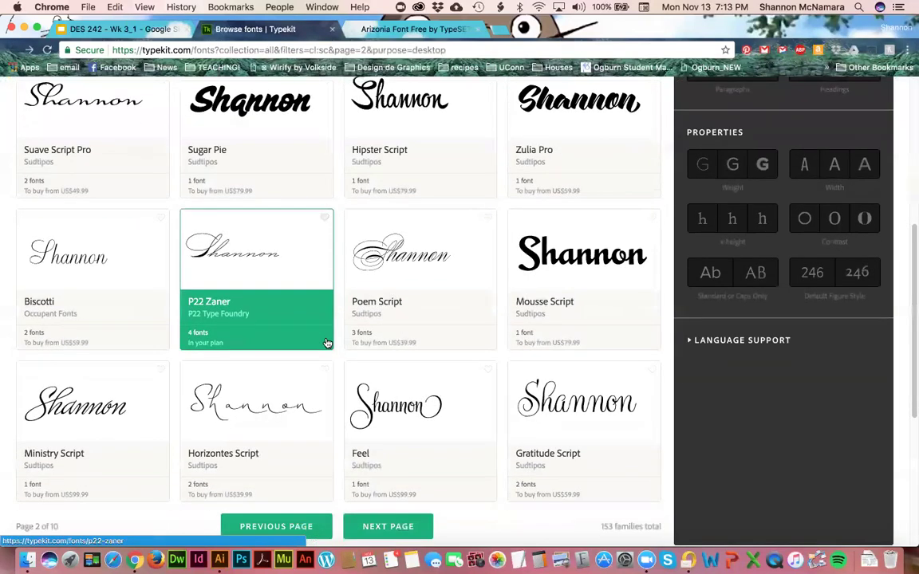
Advance through pages 3 and 4 of the script font results.
left_click(376, 525)
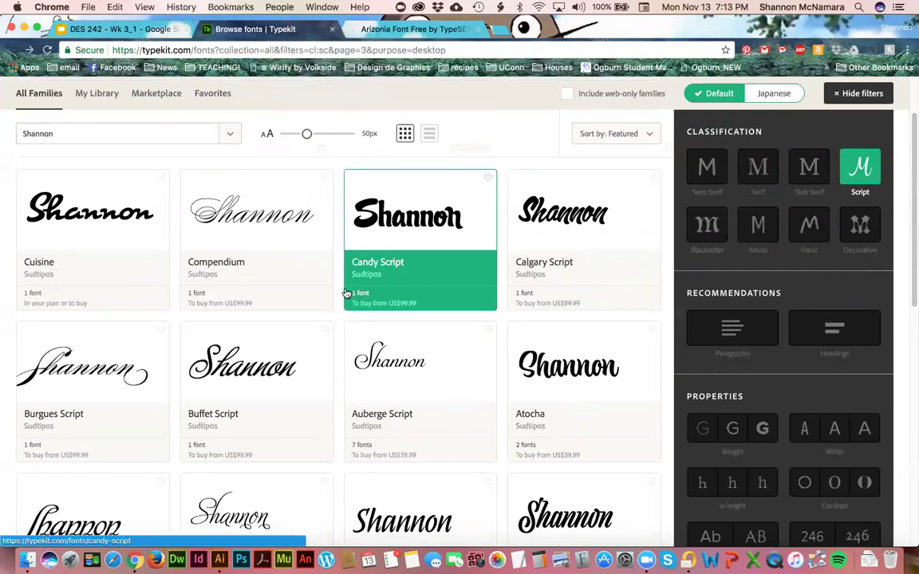
scroll(347, 294, "down", 3)
scroll(437, 322, "down", 1)
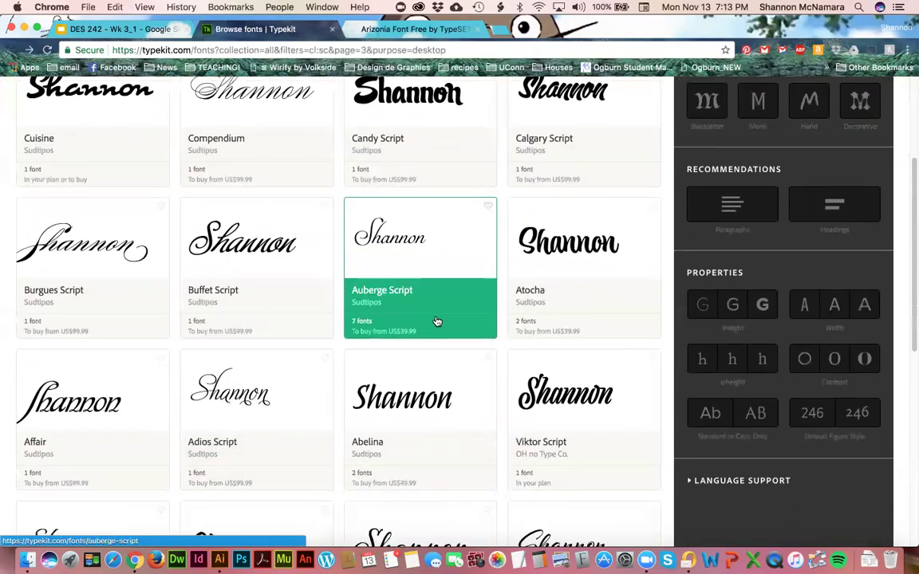
scroll(437, 321, "down", 3)
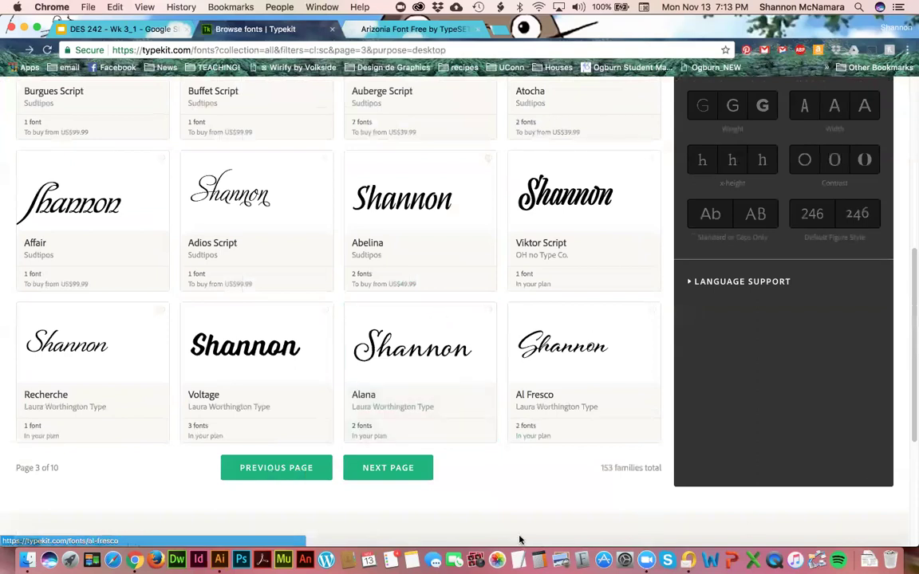
left_click(388, 469)
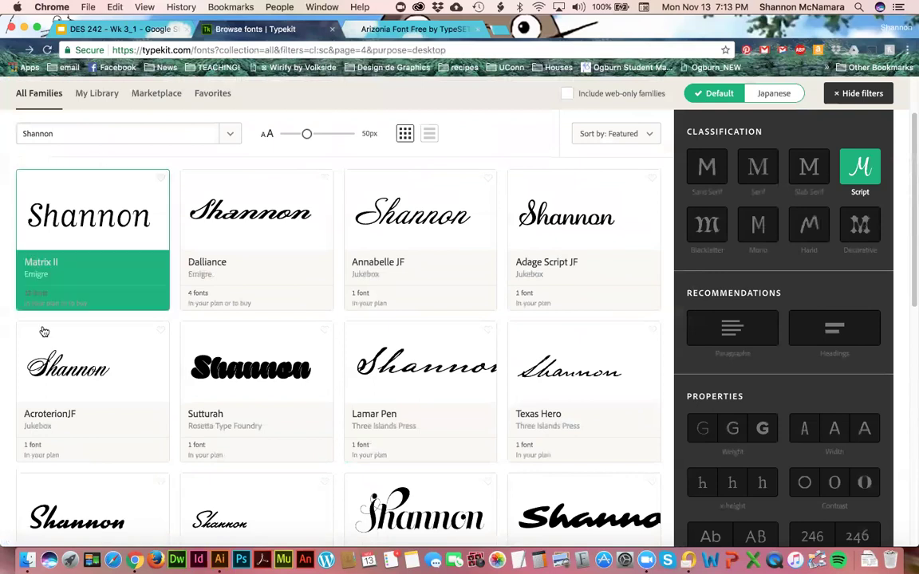
Go to page 5 of the results and open the Sudestada family page.
scroll(44, 331, "down", 1)
scroll(43, 330, "down", 1)
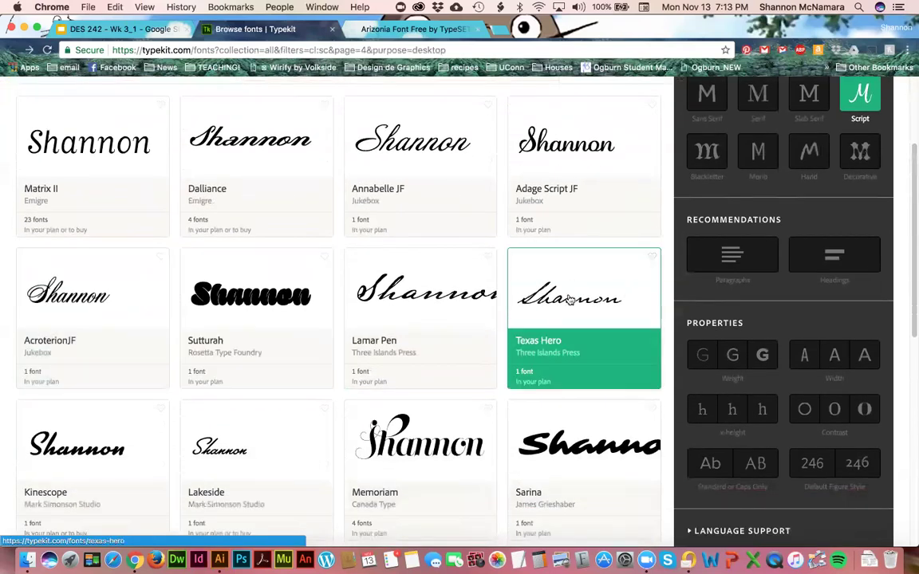
scroll(278, 311, "down", 5)
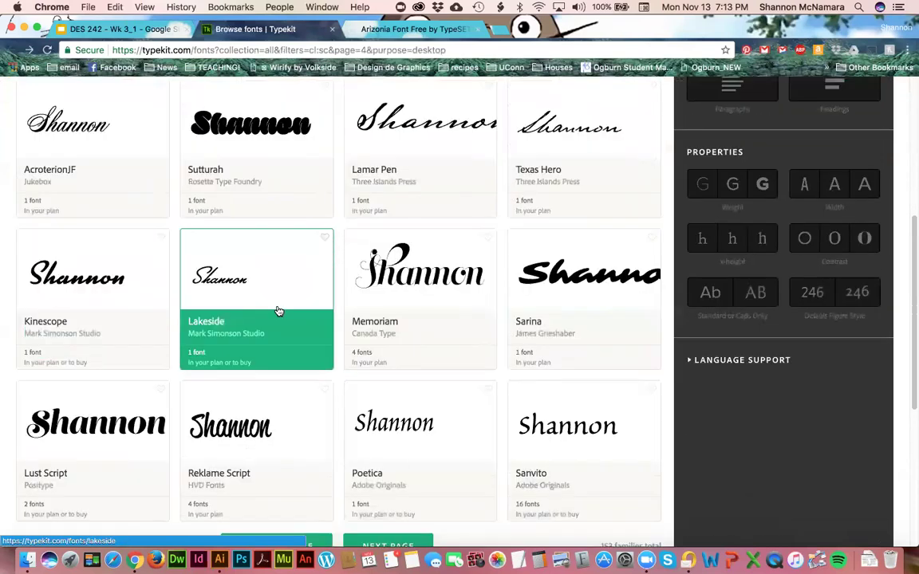
scroll(278, 311, "down", 1)
left_click(405, 496)
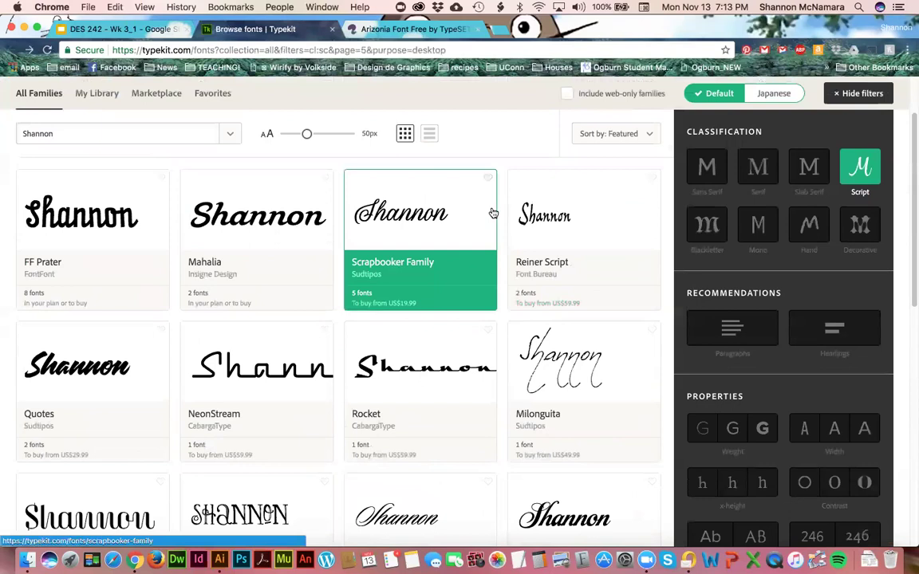
scroll(492, 213, "down", 1)
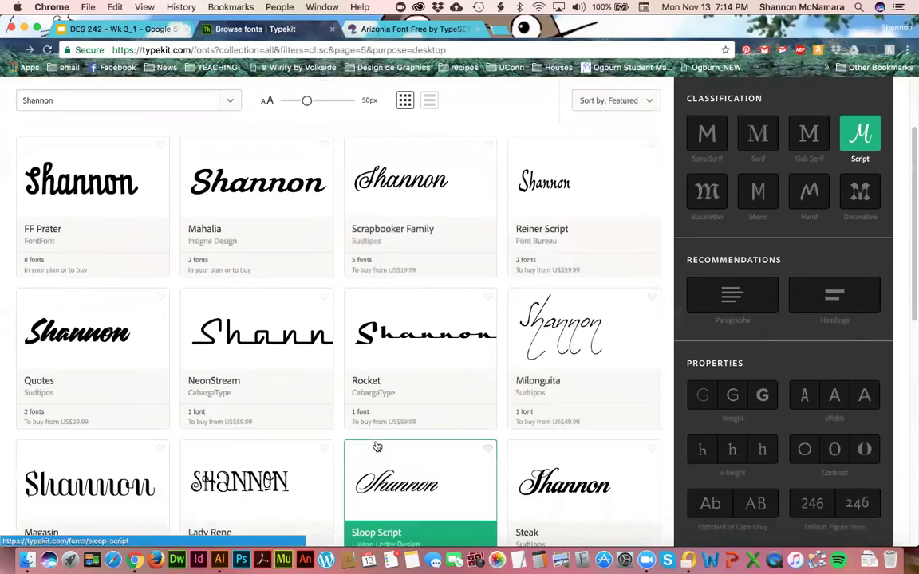
scroll(378, 455, "down", 3)
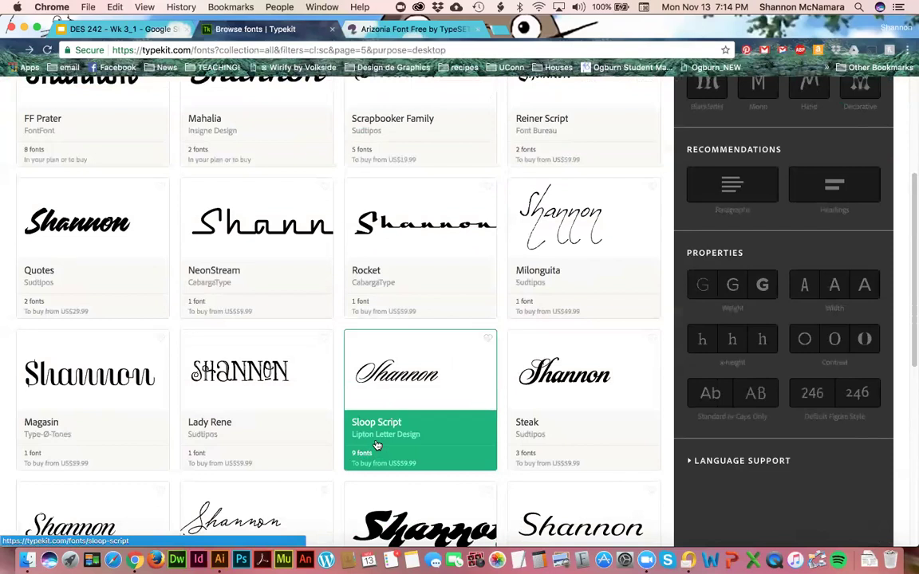
scroll(377, 445, "down", 3)
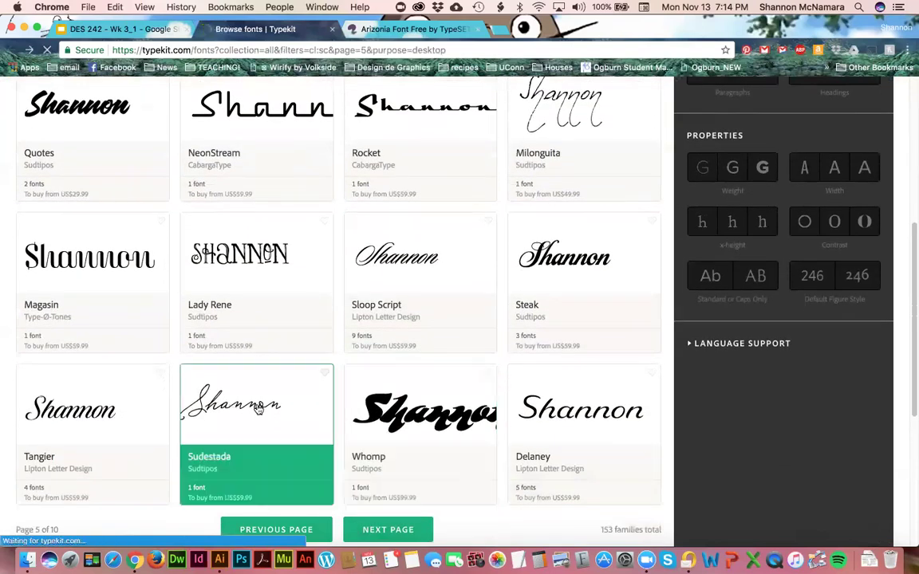
left_click(258, 408)
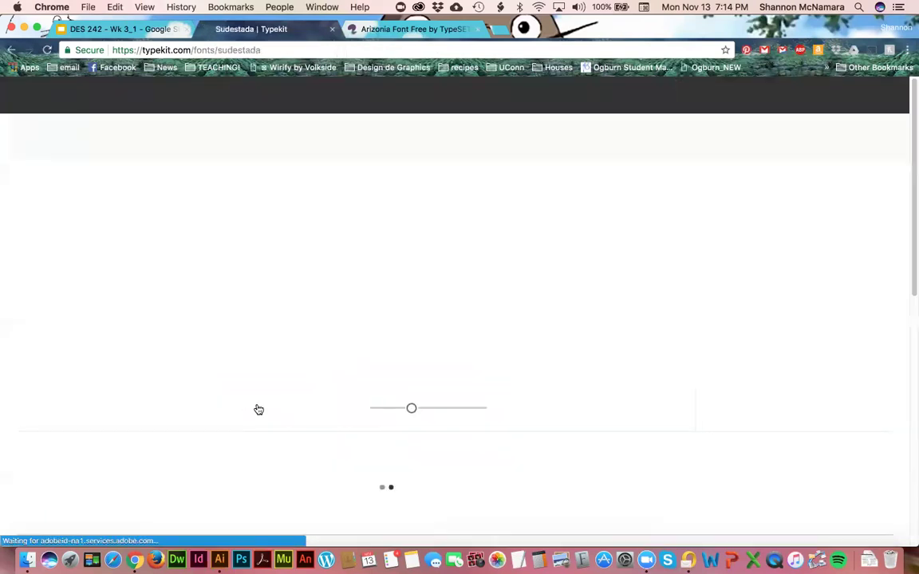
Return to page 5, check the Sort by options, and advance to page 6.
left_click(12, 50)
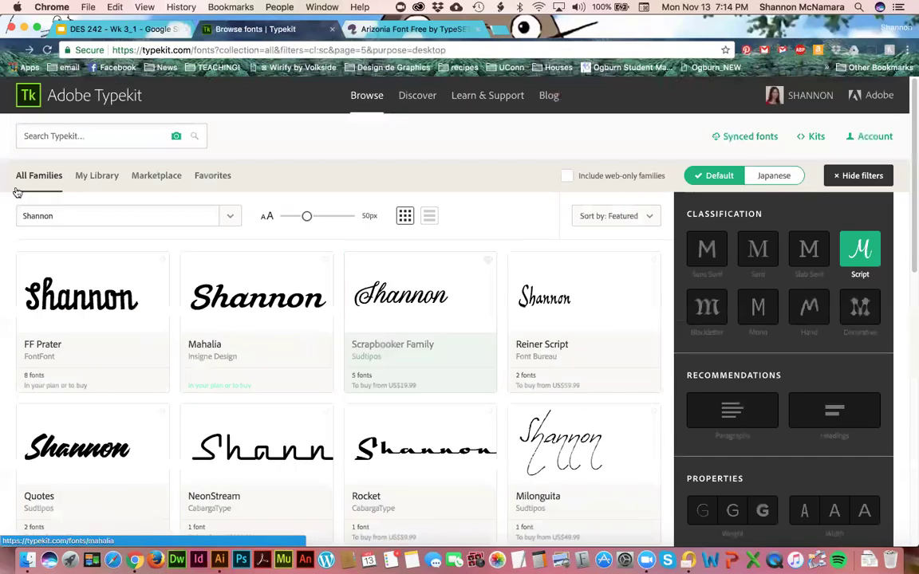
left_click(650, 216)
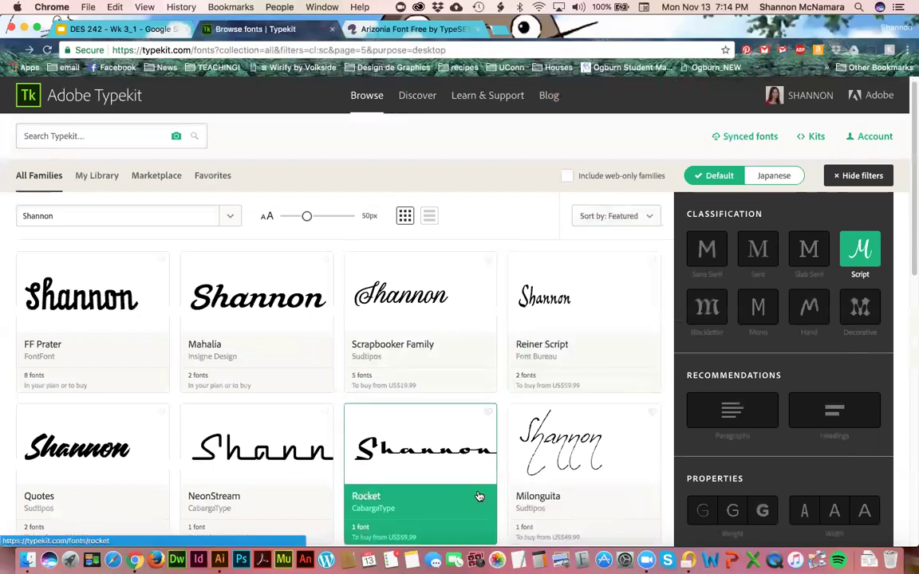
scroll(299, 453, "down", 5)
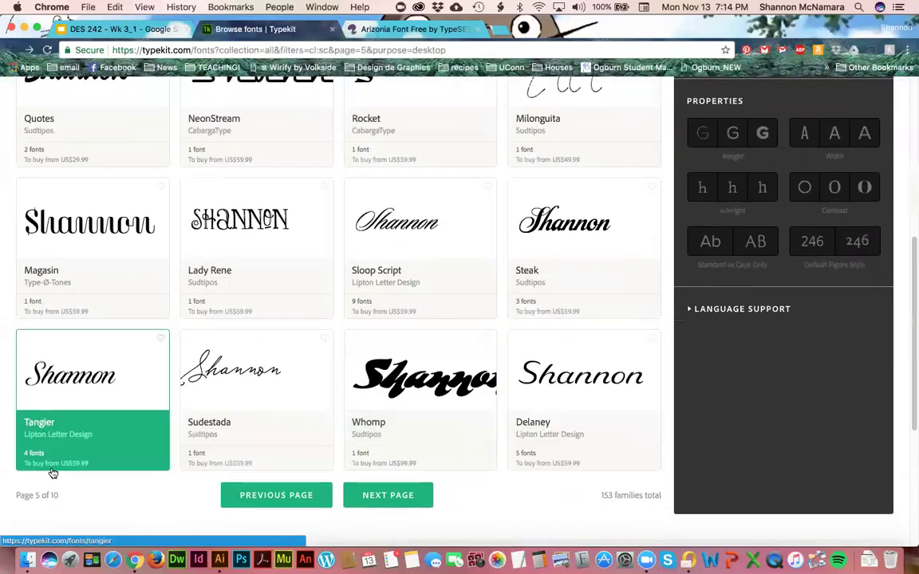
scroll(303, 434, "up", 4)
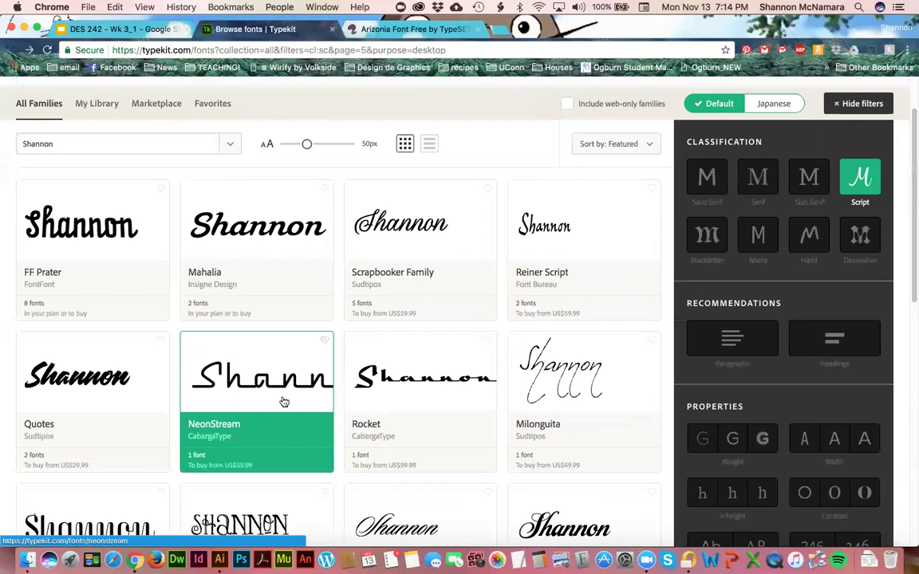
scroll(311, 369, "down", 5)
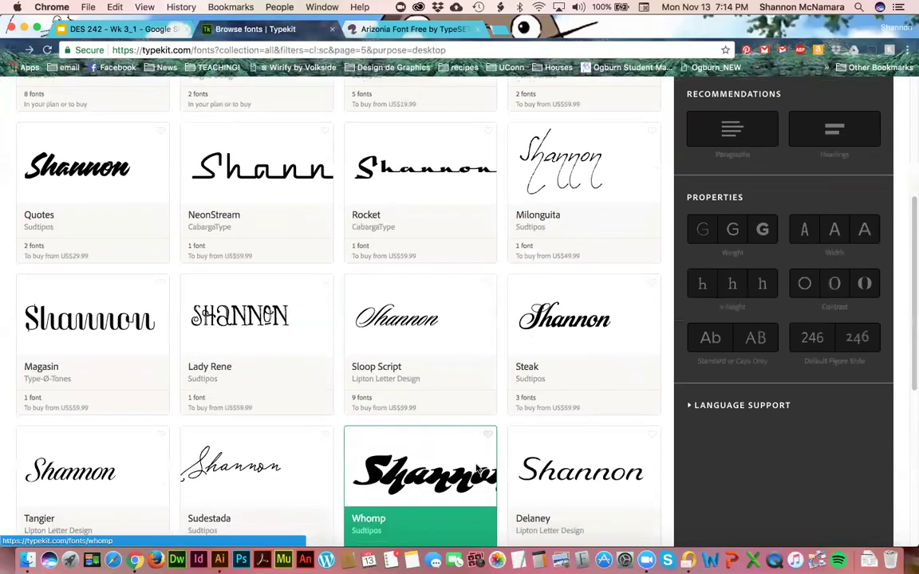
left_click(408, 403)
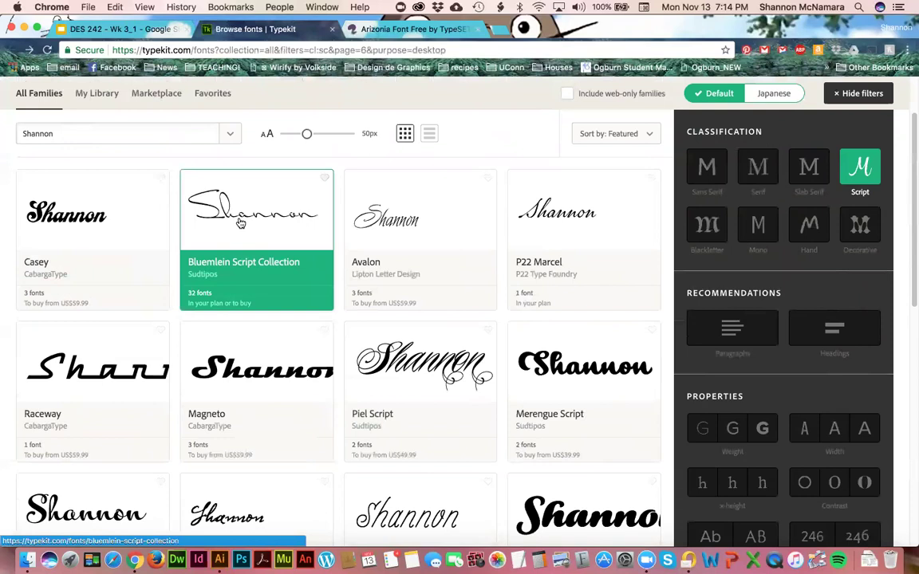
Review the 32 fonts of the Bluemlein Script Collection and select its preview text.
left_click(275, 221)
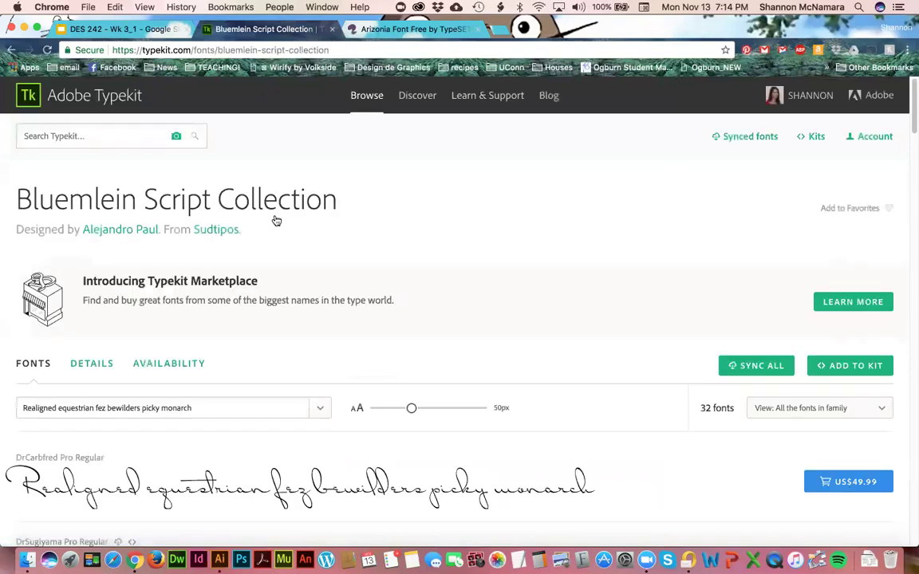
scroll(578, 368, "down", 5)
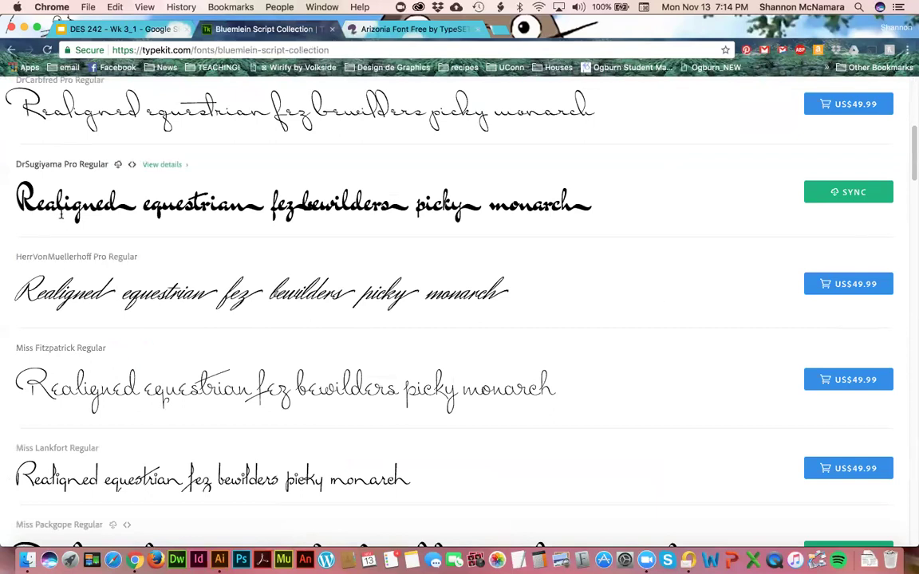
scroll(61, 214, "down", 3)
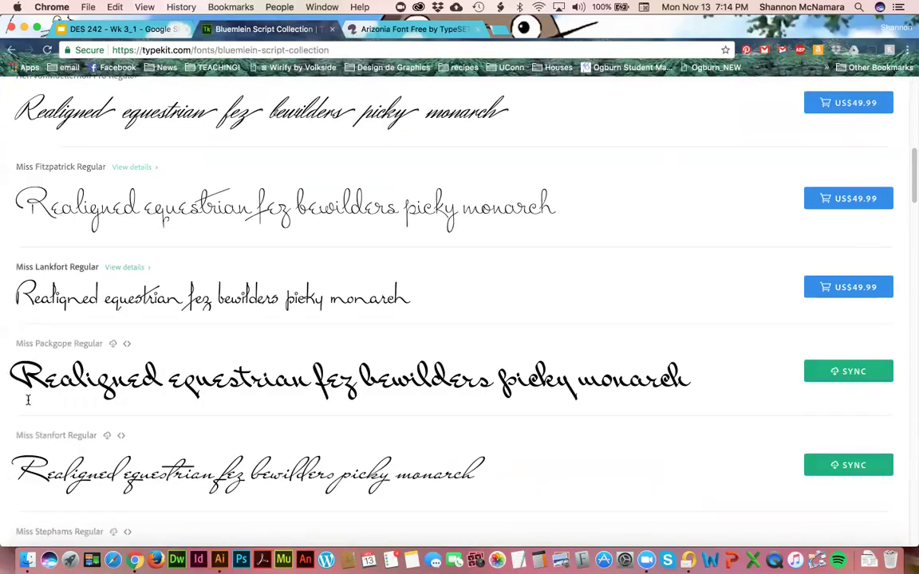
scroll(74, 383, "down", 4)
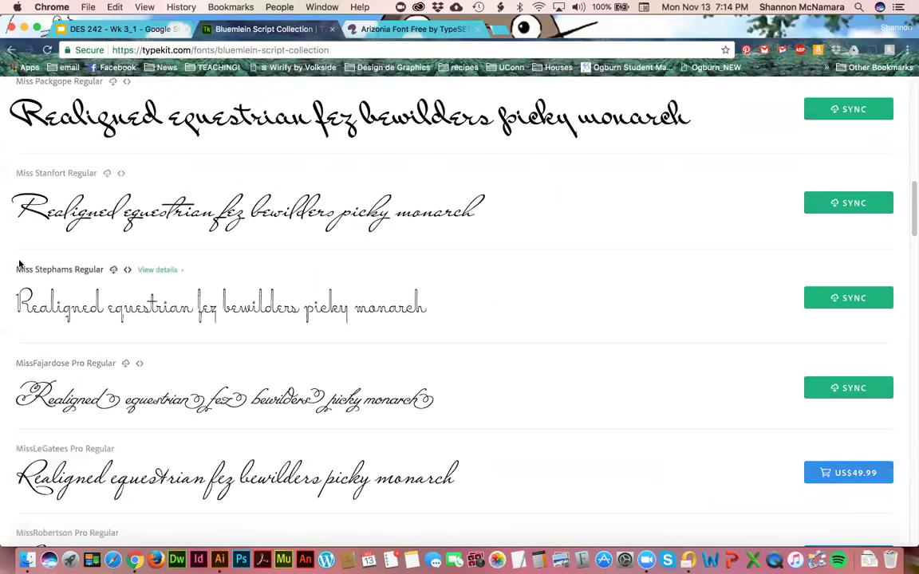
scroll(230, 412, "up", 20)
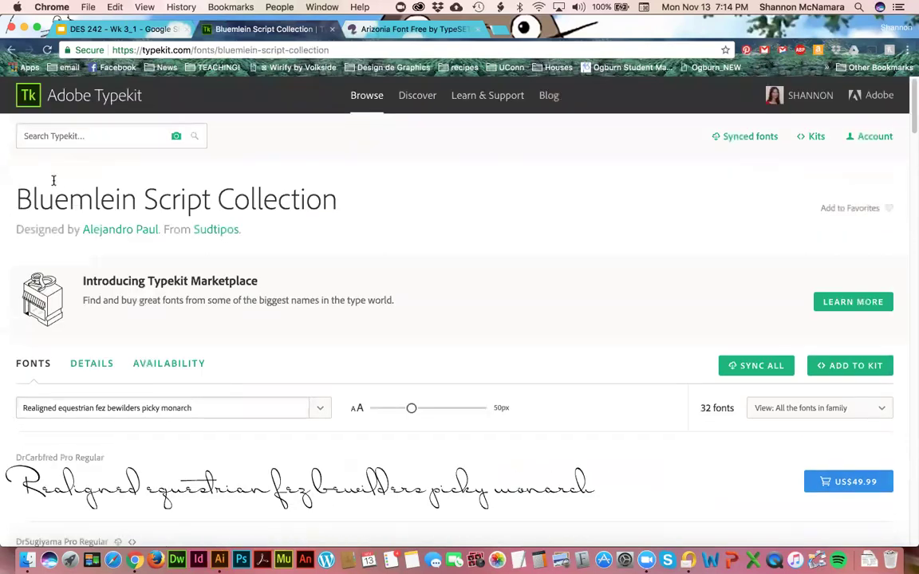
scroll(564, 415, "down", 2)
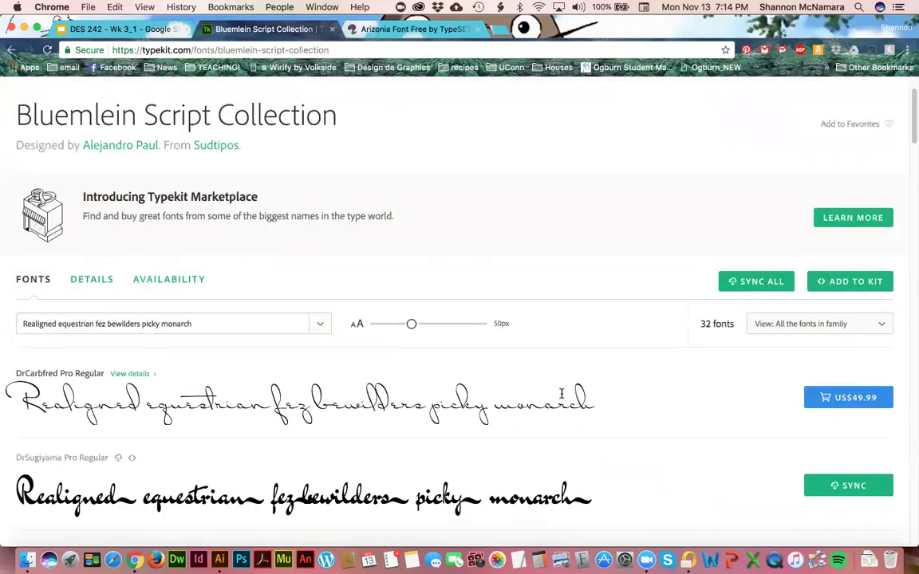
left_click_drag(247, 327, 7, 290)
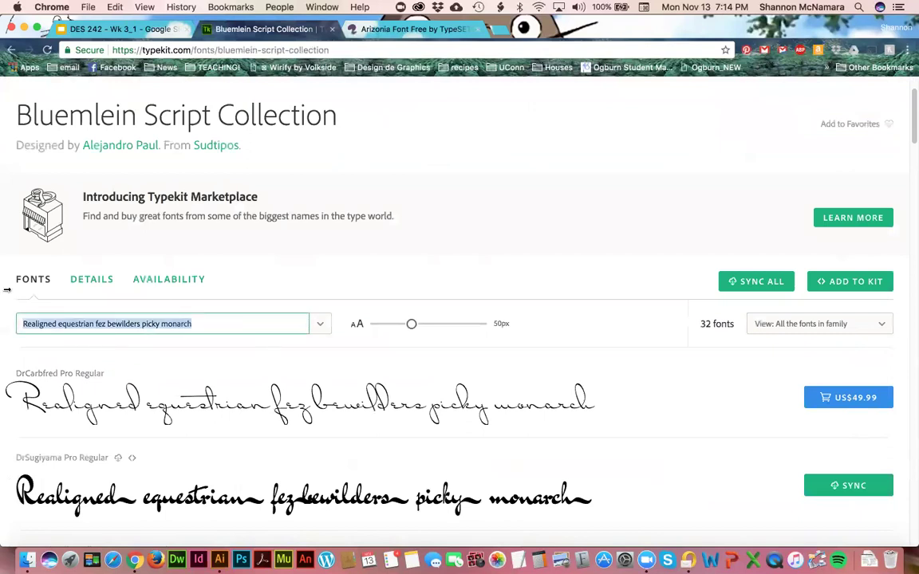
Preview 'Shannon' across the Bluemlein Script Collection fonts, then return to the Arizonia page.
type("Shannon")
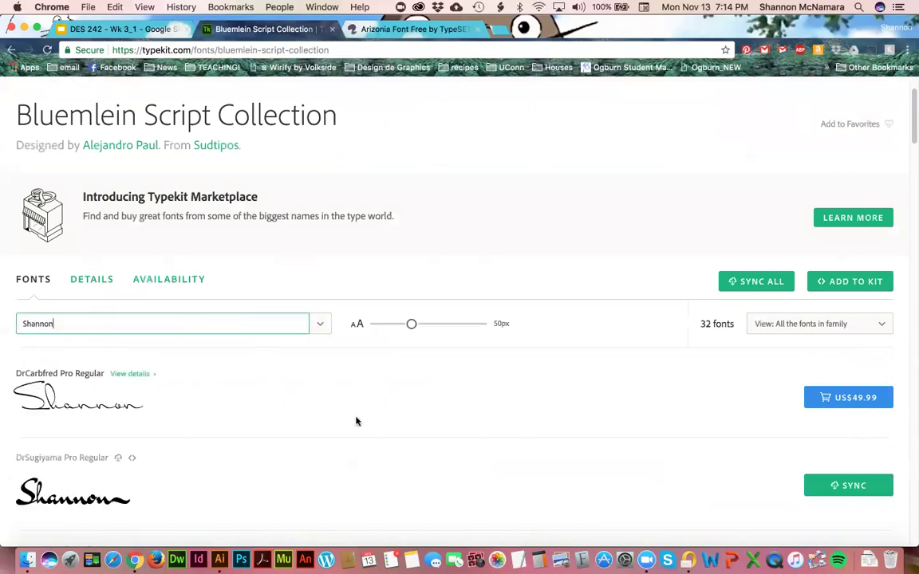
scroll(354, 414, "down", 5)
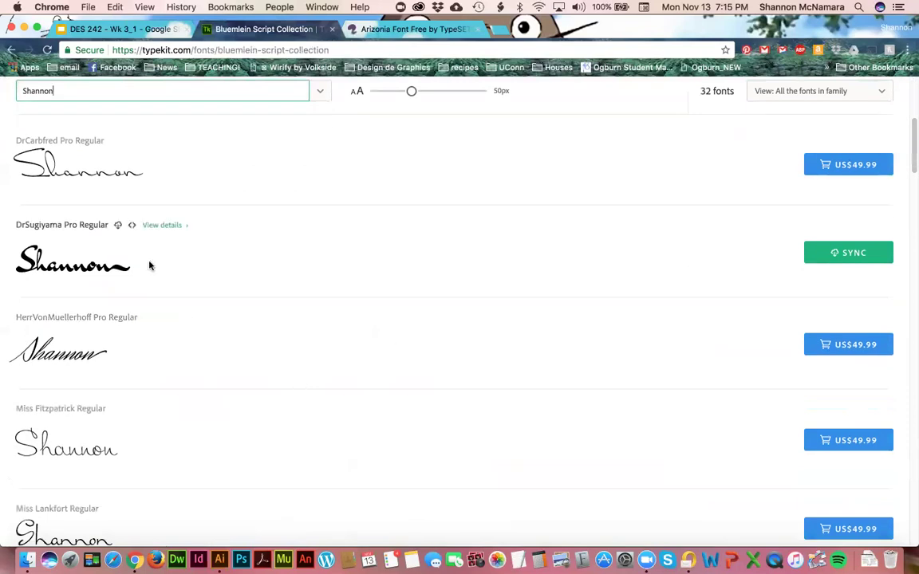
scroll(119, 430, "down", 3)
scroll(119, 426, "up", 10)
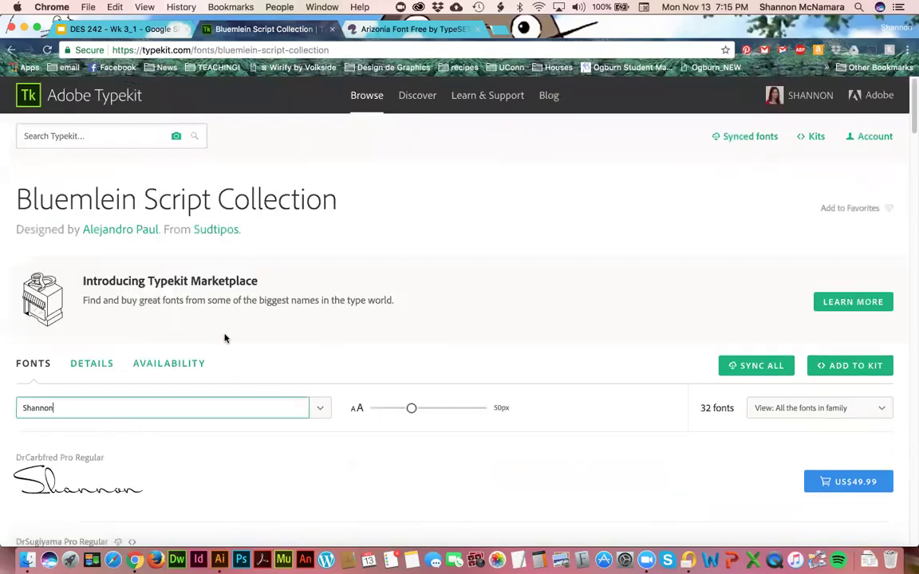
scroll(397, 391, "down", 20)
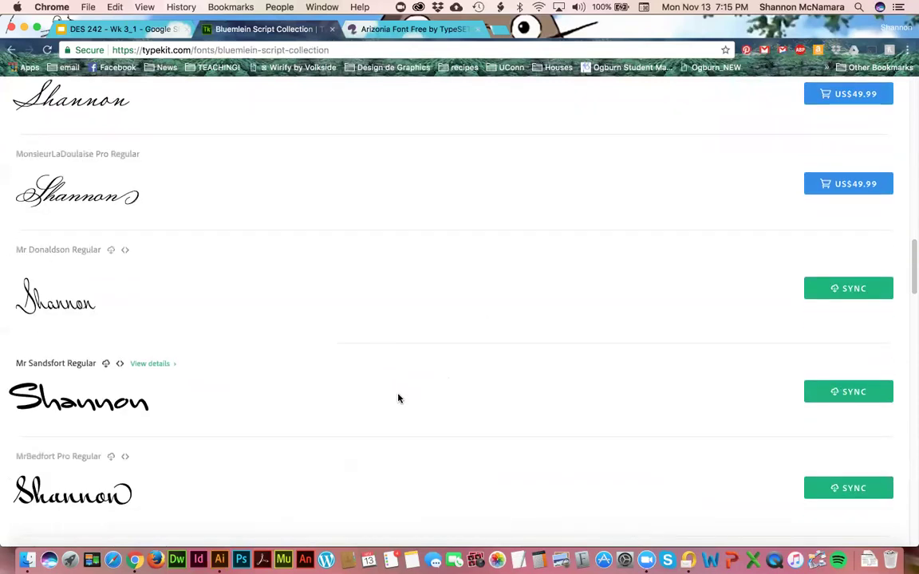
scroll(398, 398, "down", 10)
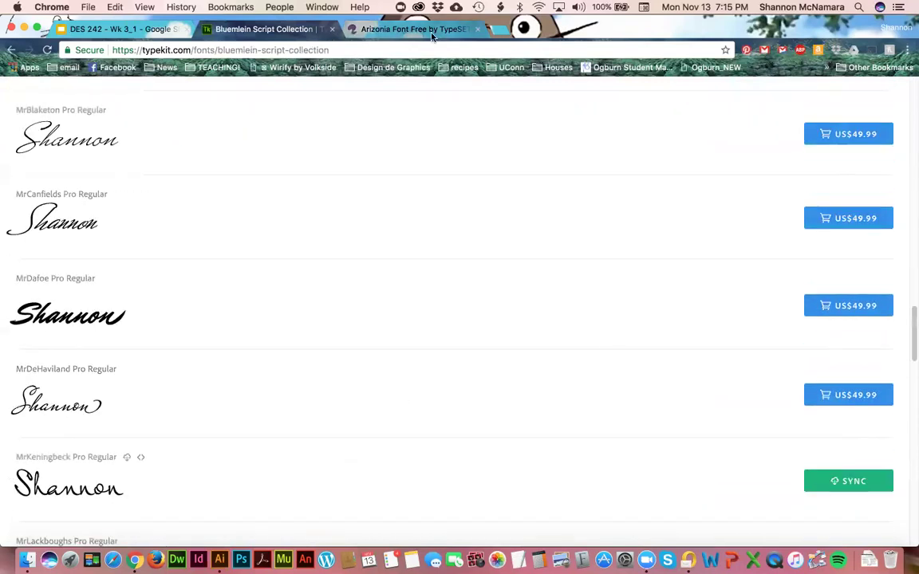
left_click(411, 29)
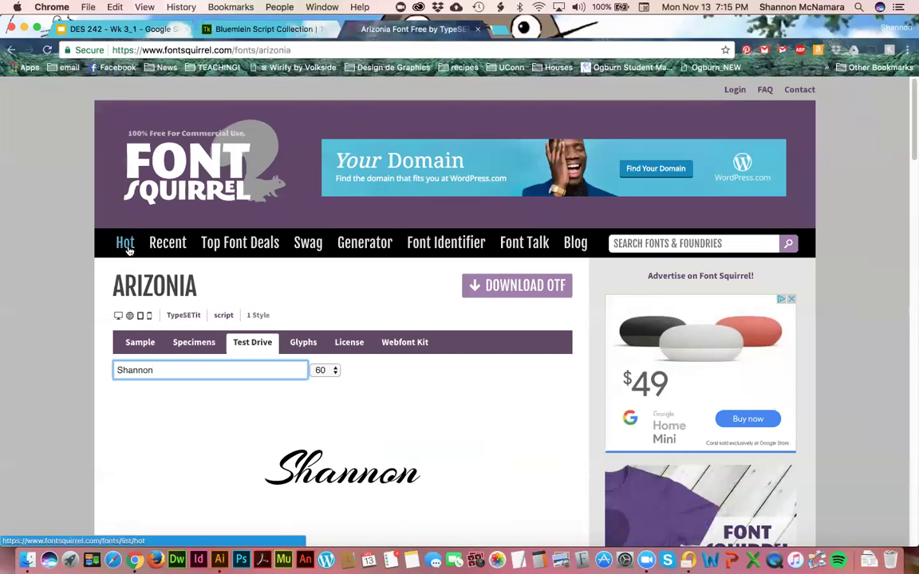
Leave the Arizonia sample for the Font Squirrel home page and open the Script classification list.
left_click(139, 340)
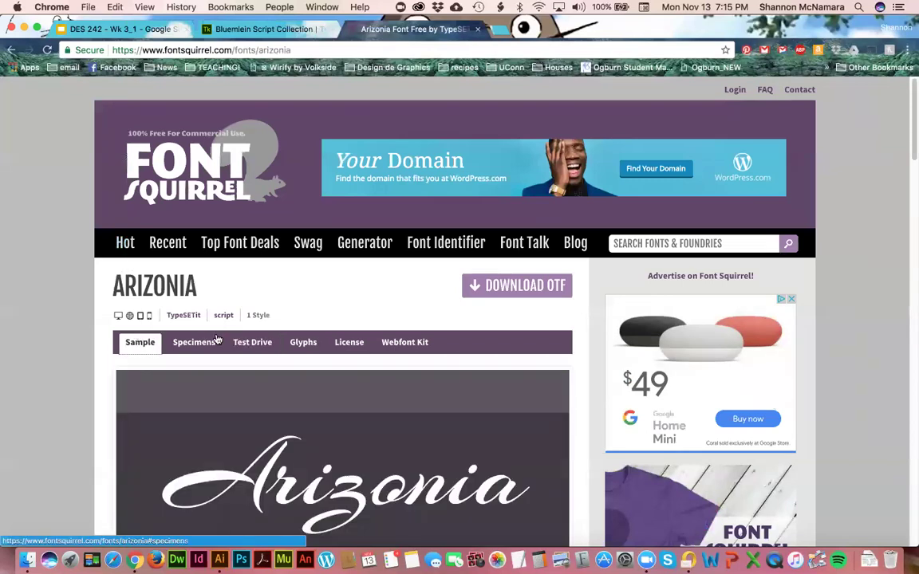
left_click(127, 249)
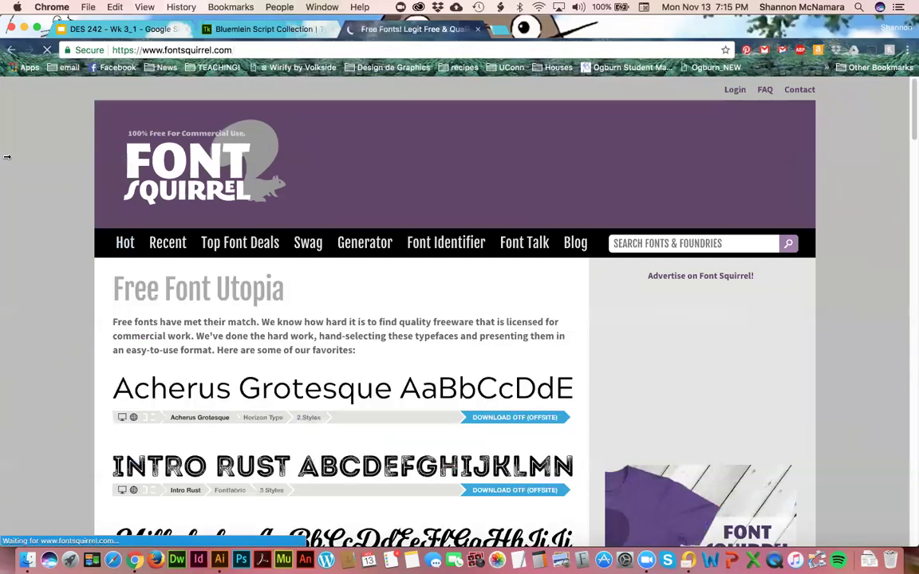
scroll(845, 382, "down", 10)
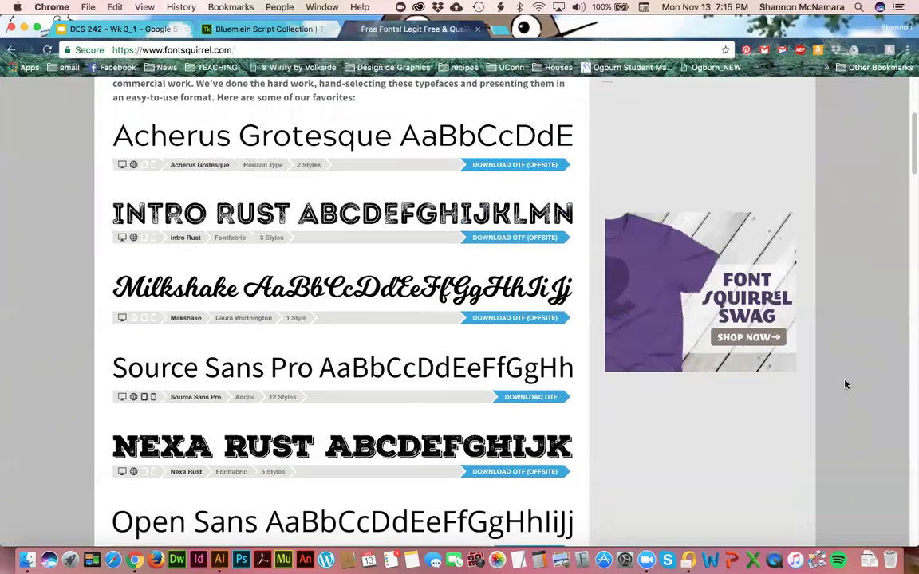
left_click(617, 407)
scroll(11, 348, "down", 5)
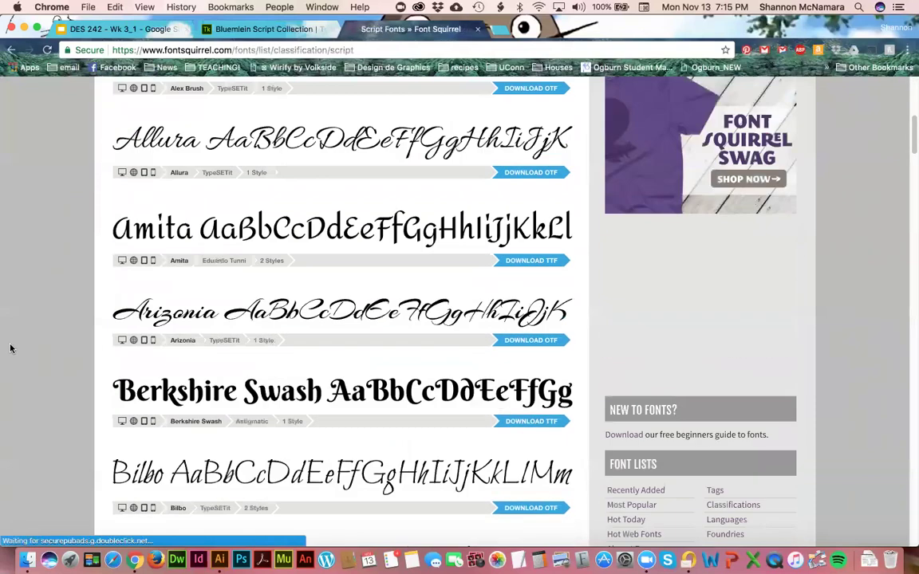
scroll(12, 348, "down", 2)
scroll(11, 348, "down", 3)
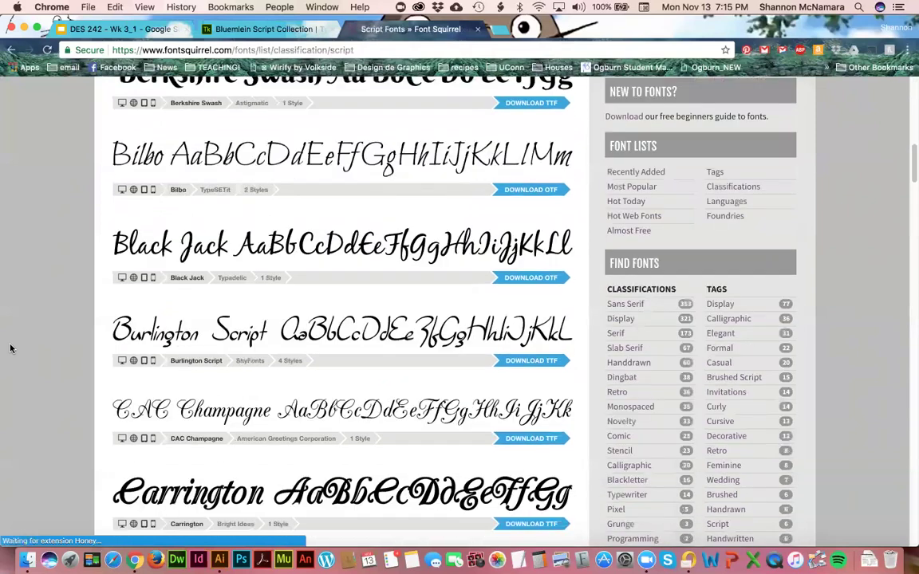
scroll(11, 348, "down", 3)
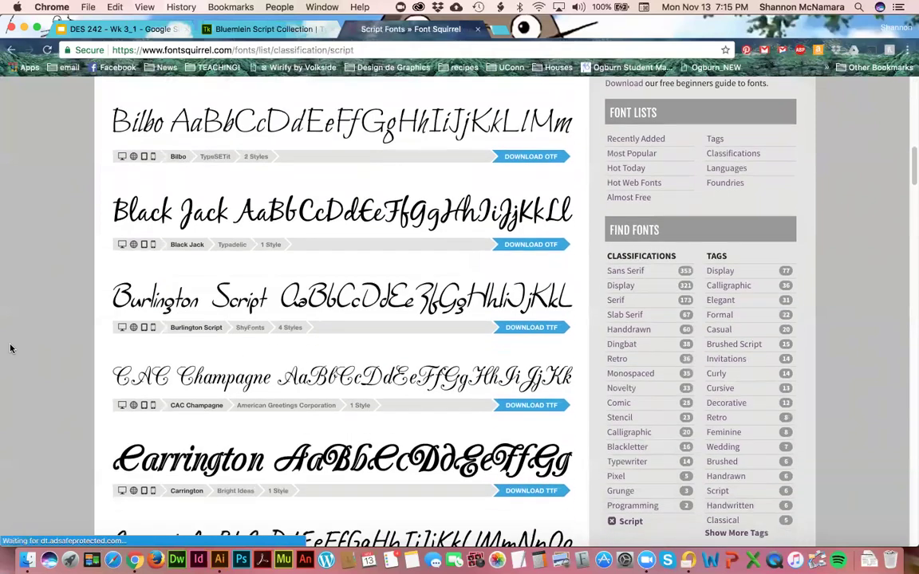
scroll(11, 349, "down", 4)
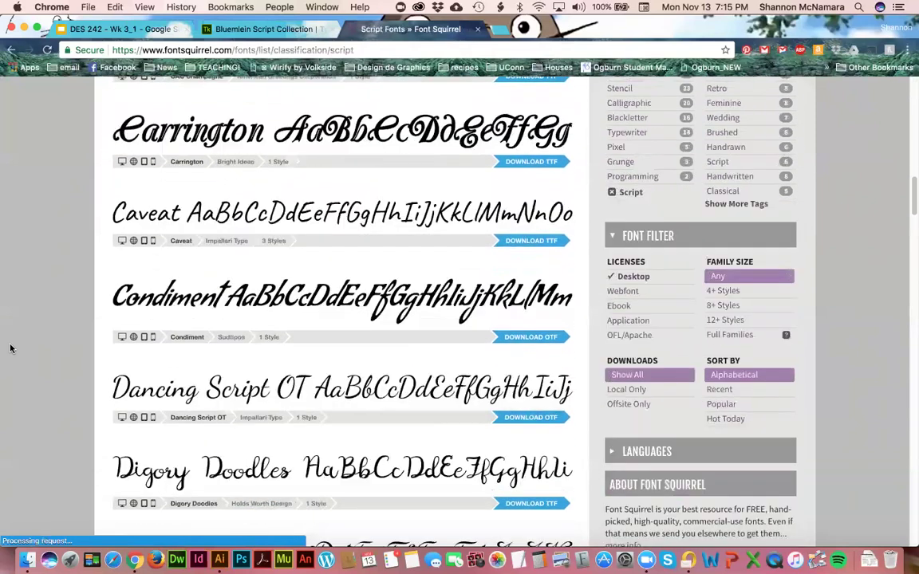
scroll(12, 349, "down", 2)
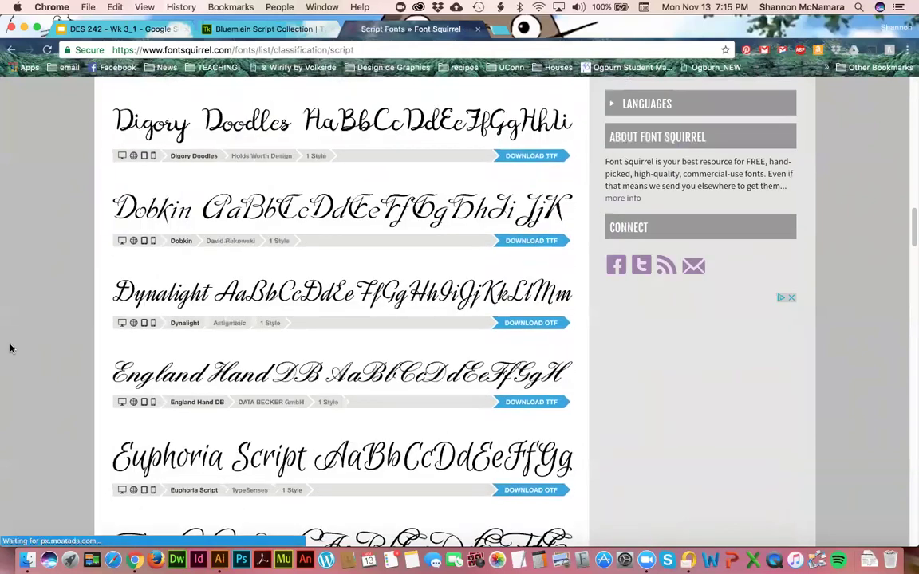
scroll(11, 349, "down", 3)
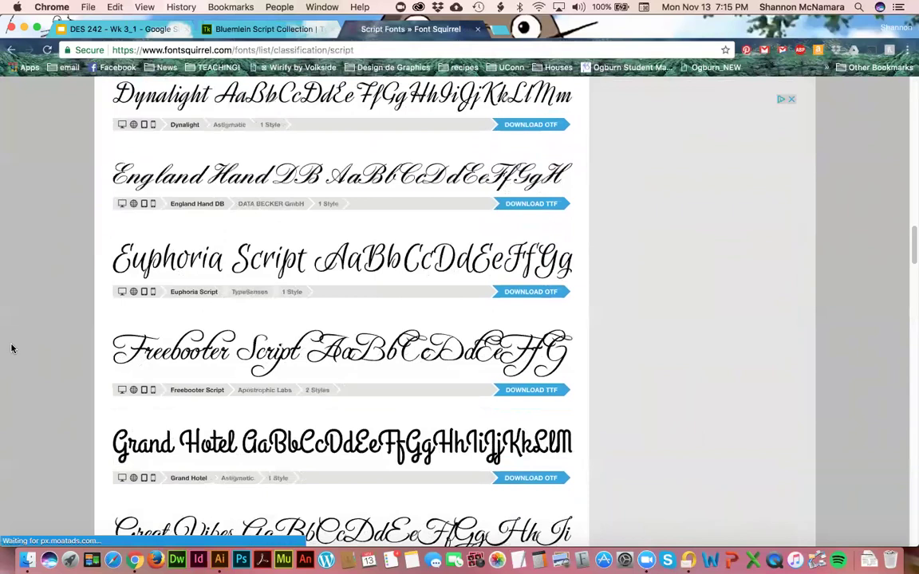
scroll(12, 348, "down", 3)
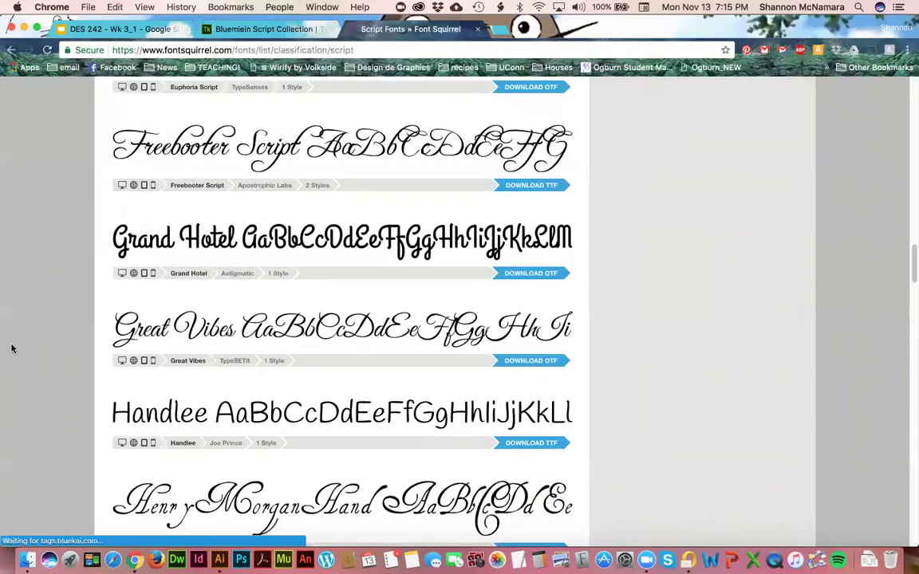
scroll(11, 348, "down", 3)
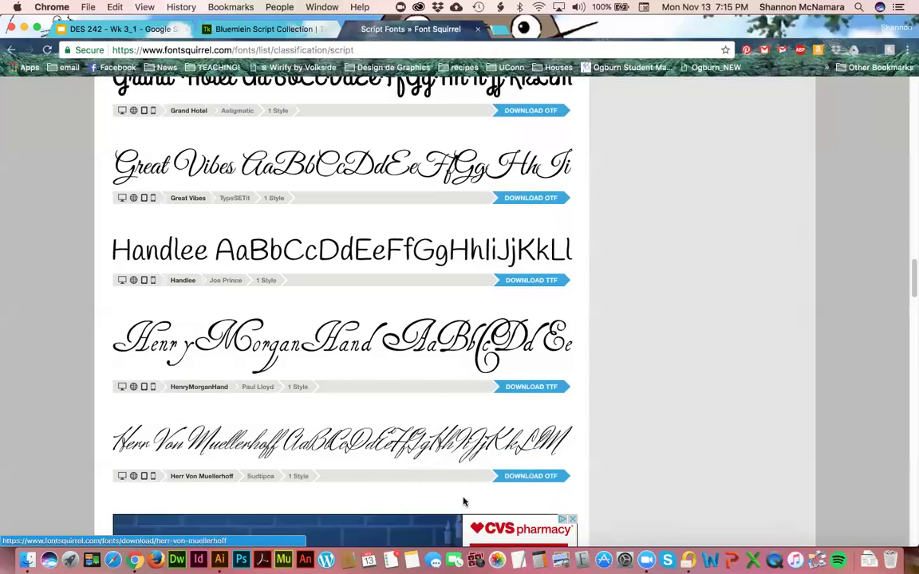
scroll(455, 500, "down", 4)
scroll(28, 388, "down", 2)
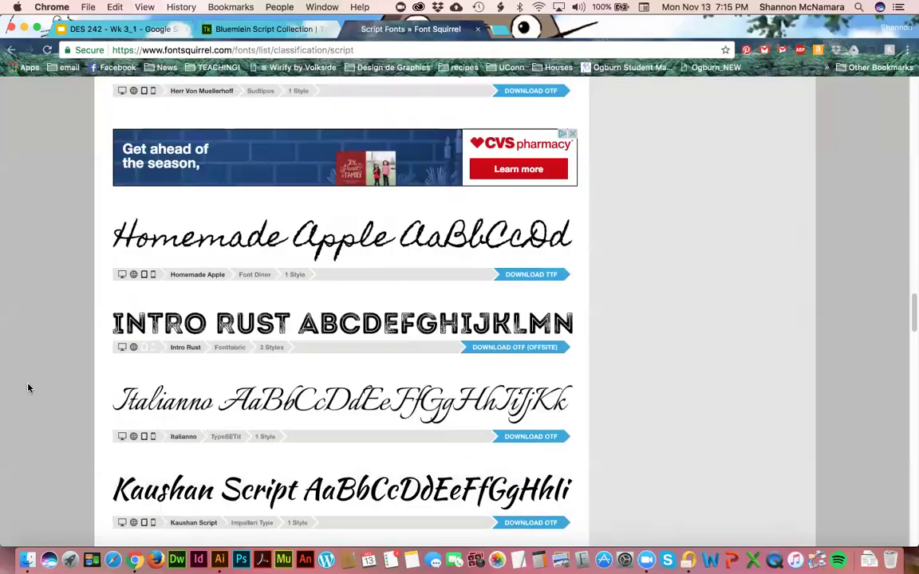
scroll(28, 389, "down", 2)
scroll(29, 388, "down", 2)
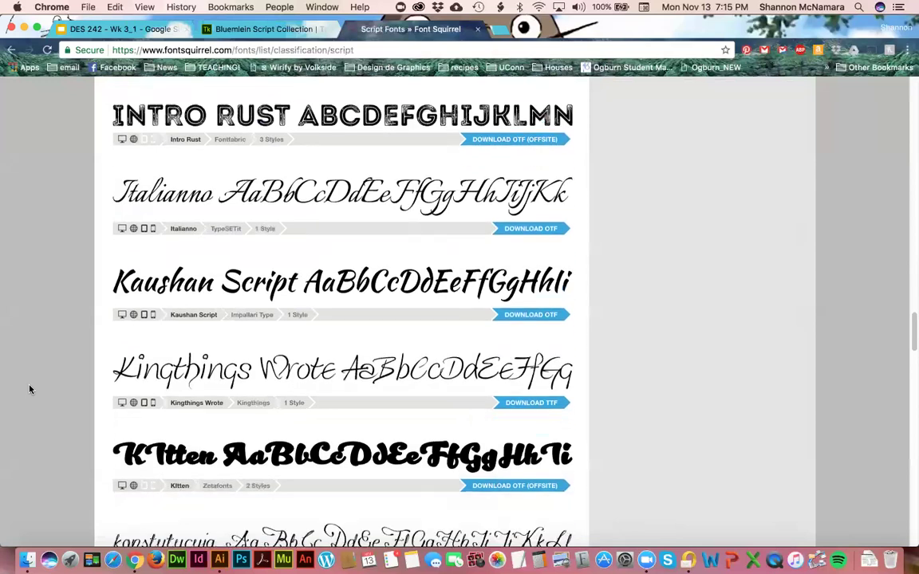
scroll(29, 388, "down", 3)
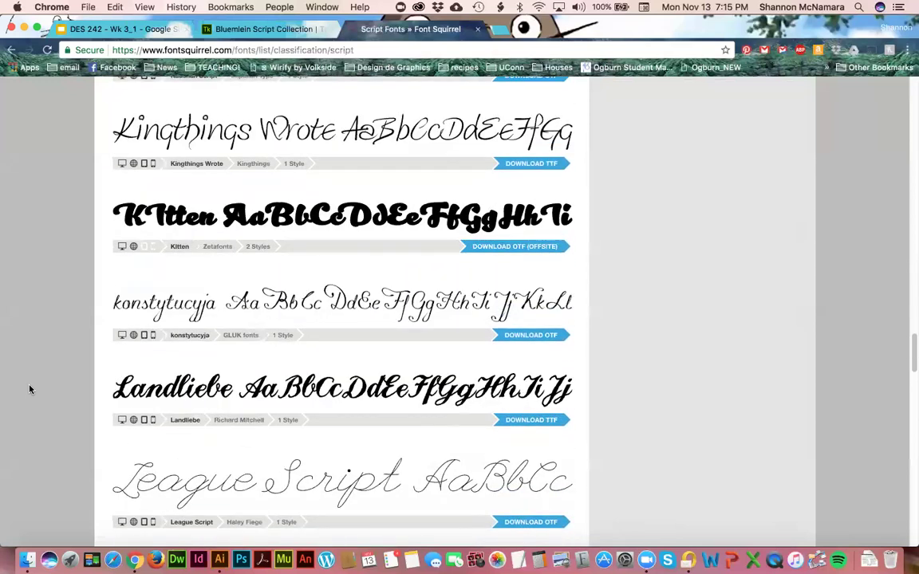
scroll(29, 389, "down", 3)
scroll(30, 388, "down", 2)
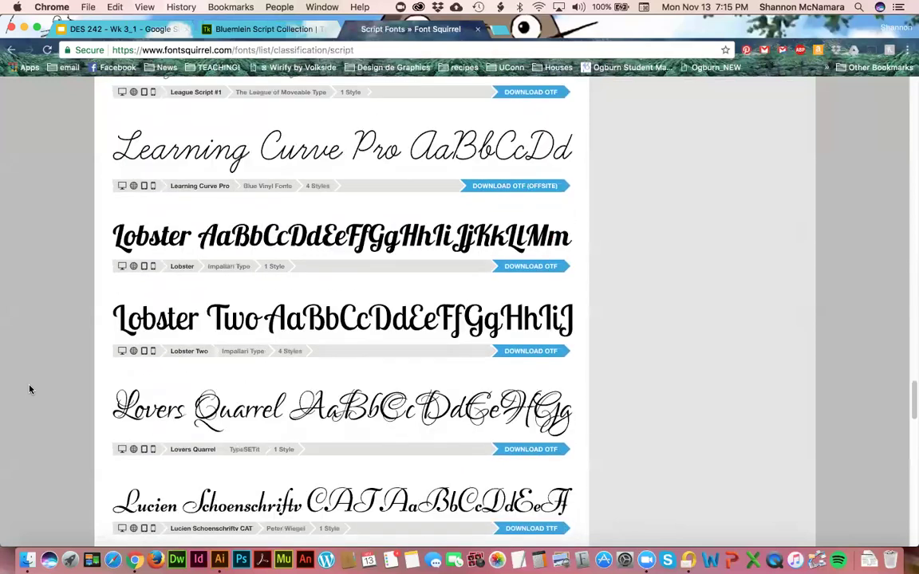
Download the Lovers Quarrel font and continue down the Script fonts list.
left_click(523, 451)
scroll(68, 400, "down", 4)
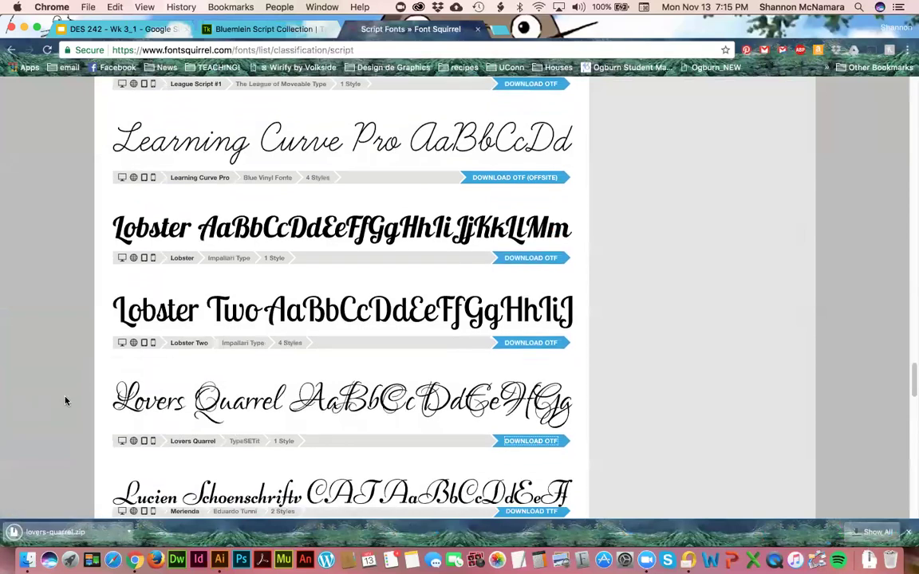
scroll(68, 399, "down", 5)
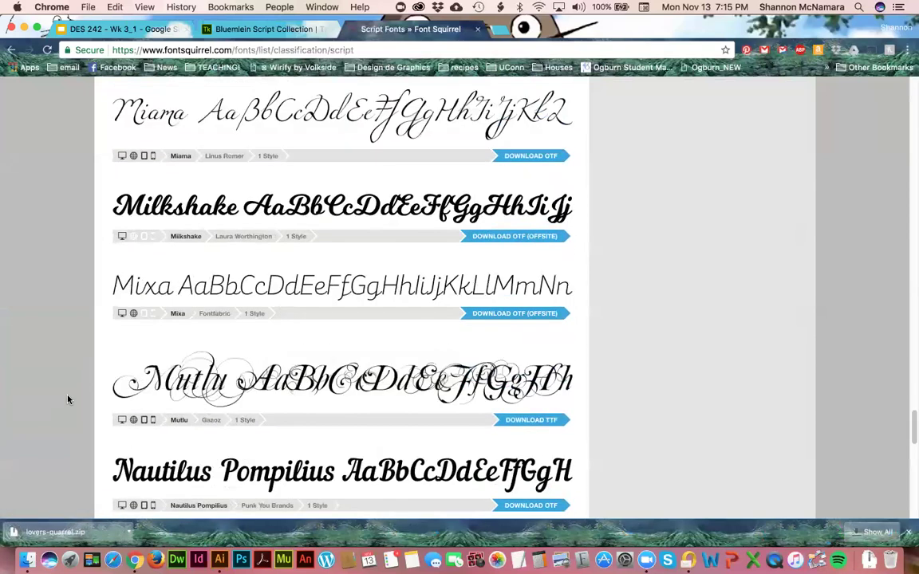
scroll(69, 398, "down", 2)
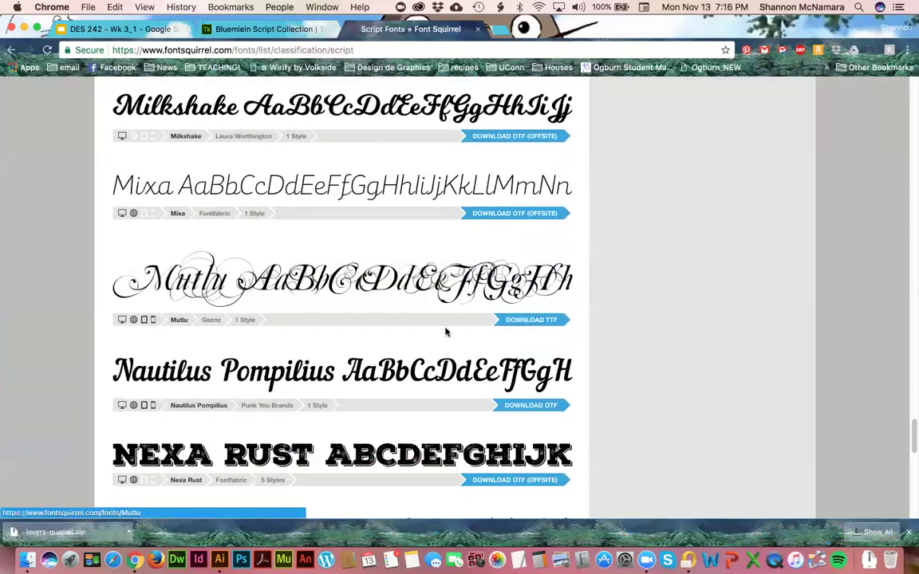
scroll(445, 330, "down", 3)
scroll(445, 331, "down", 4)
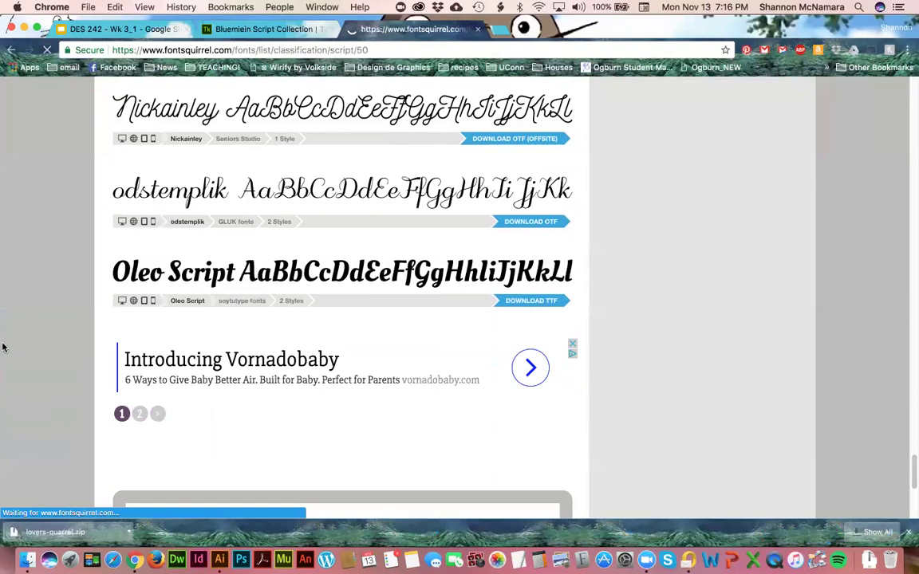
Browse the Script list past Rechtman to Rochester, Ruthie and Sail, then reveal qwigley.zip.
scroll(67, 361, "down", 3)
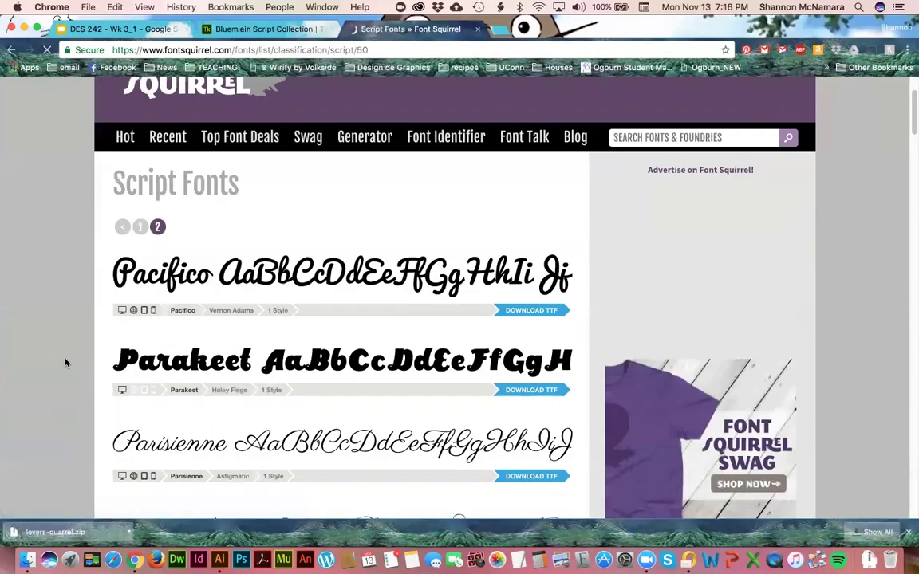
scroll(66, 363, "down", 3)
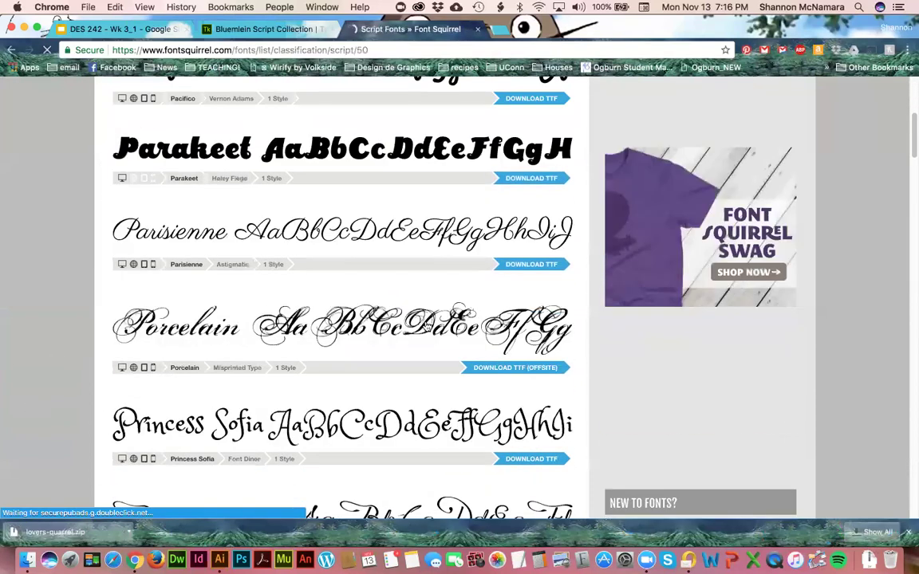
scroll(92, 351, "down", 1)
scroll(97, 353, "down", 4)
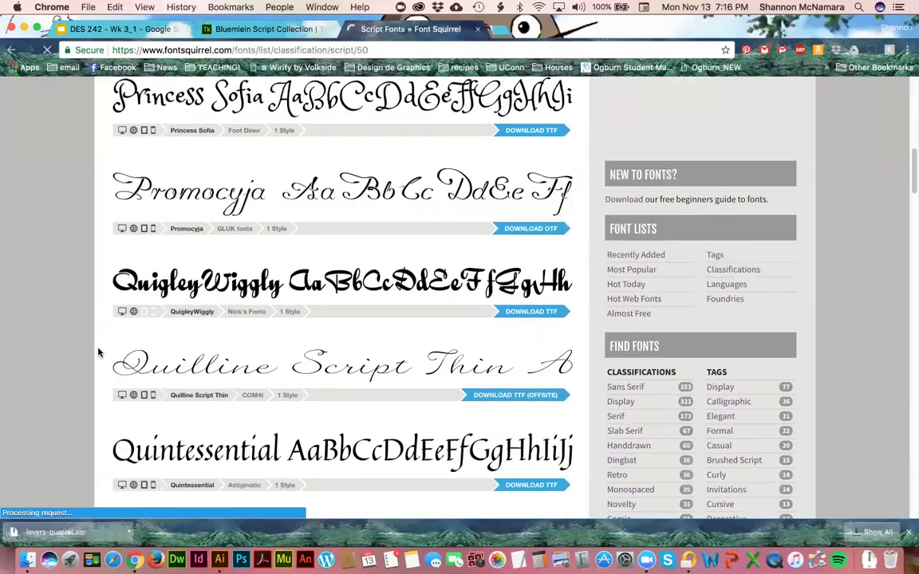
scroll(98, 352, "down", 4)
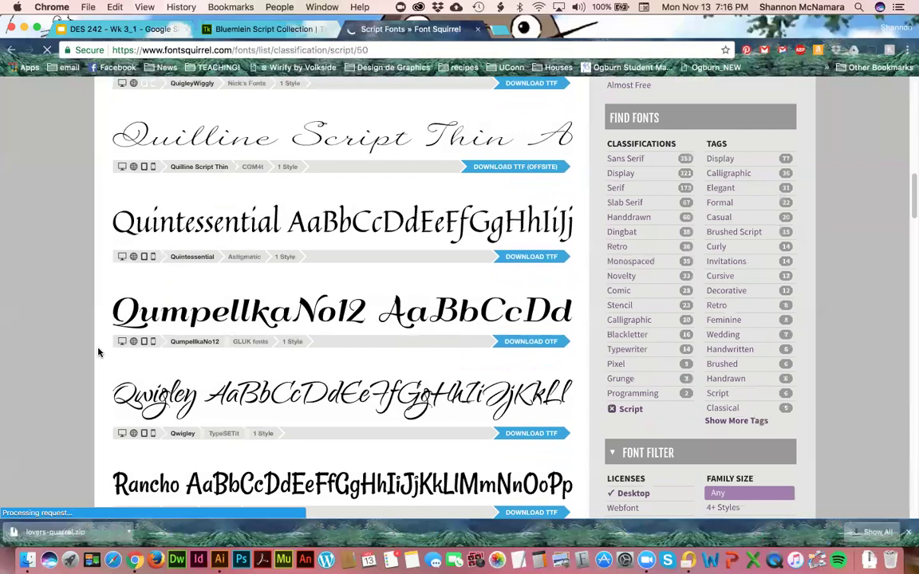
scroll(98, 352, "down", 1)
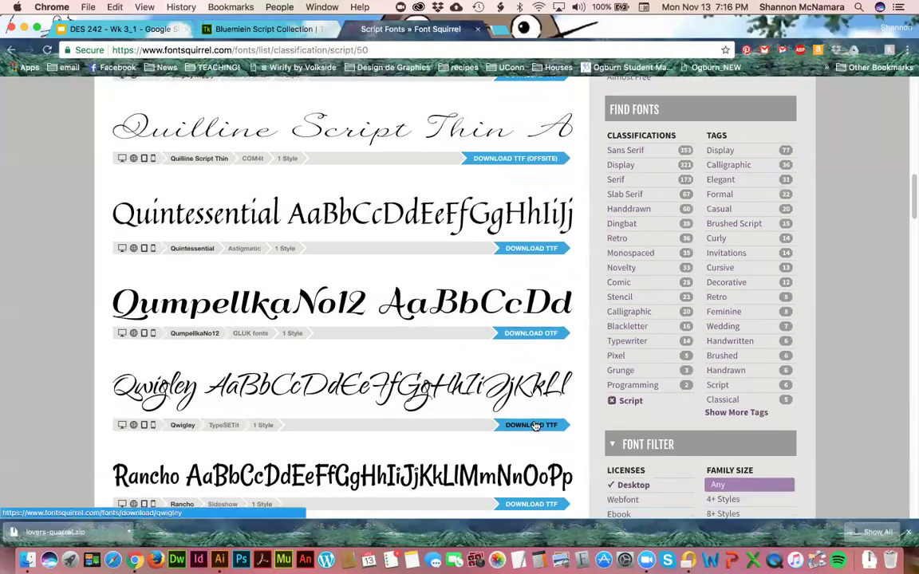
scroll(62, 311, "down", 5)
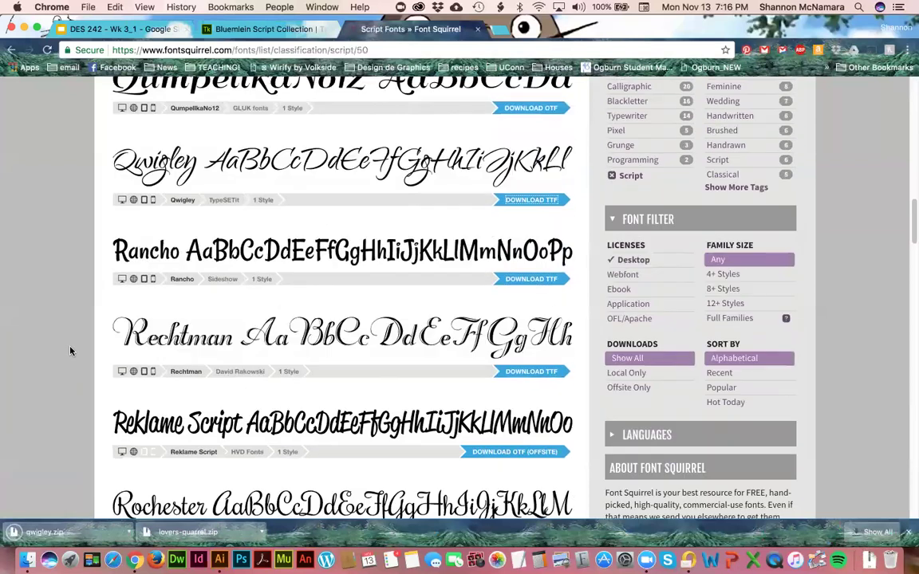
scroll(70, 351, "down", 5)
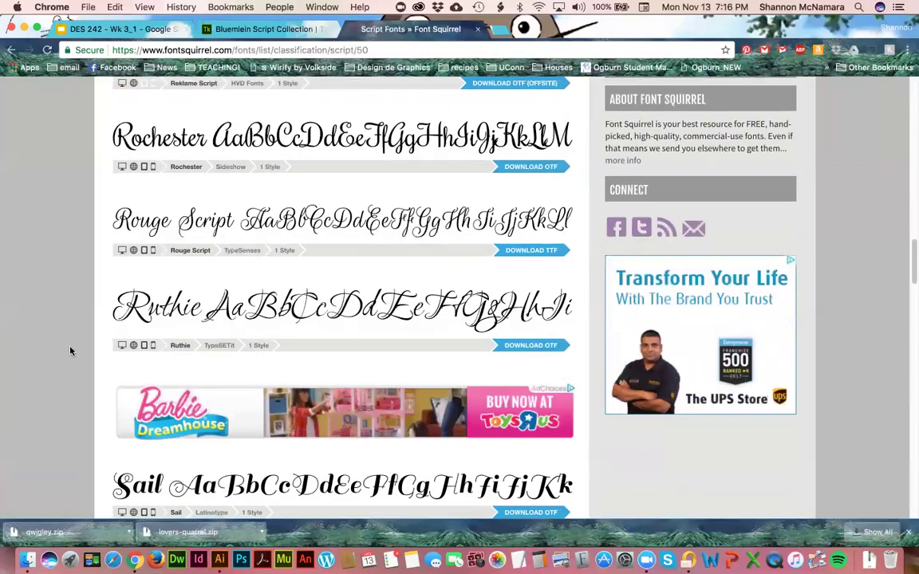
left_click(129, 532)
Move lovers-quarrel.zip and qwigley.zip from Downloads into the Week 3 folder.
left_click(168, 514)
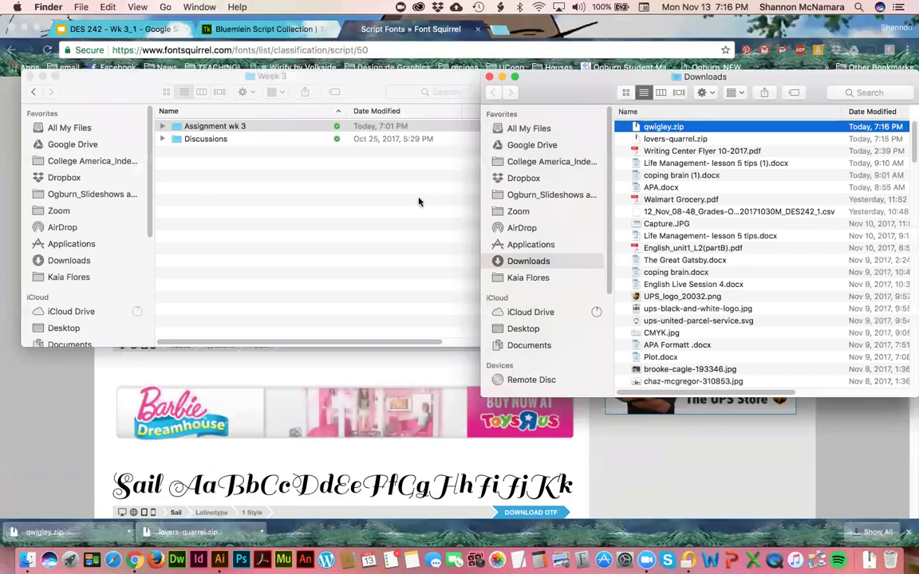
left_click(652, 139, "shift")
left_click_drag(658, 131, 263, 191)
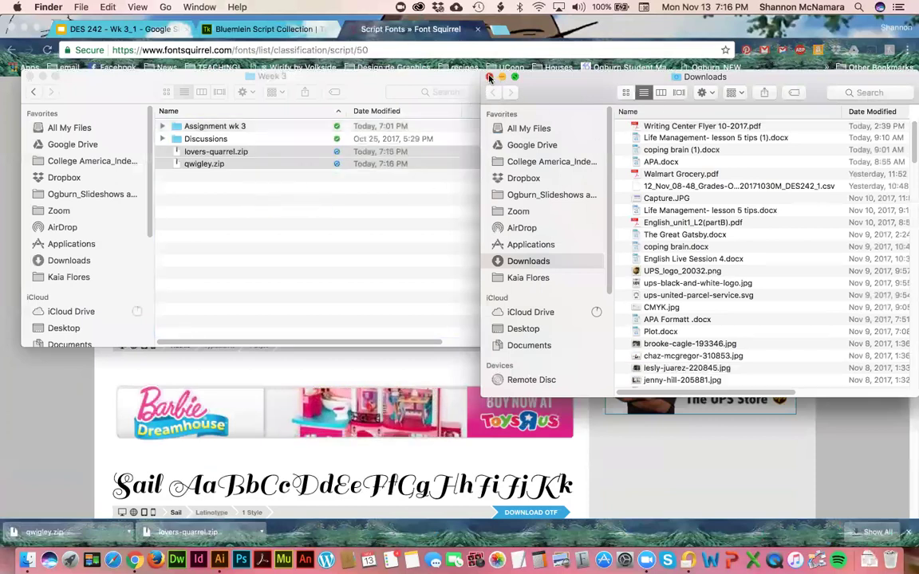
left_click(492, 77)
left_click(199, 192)
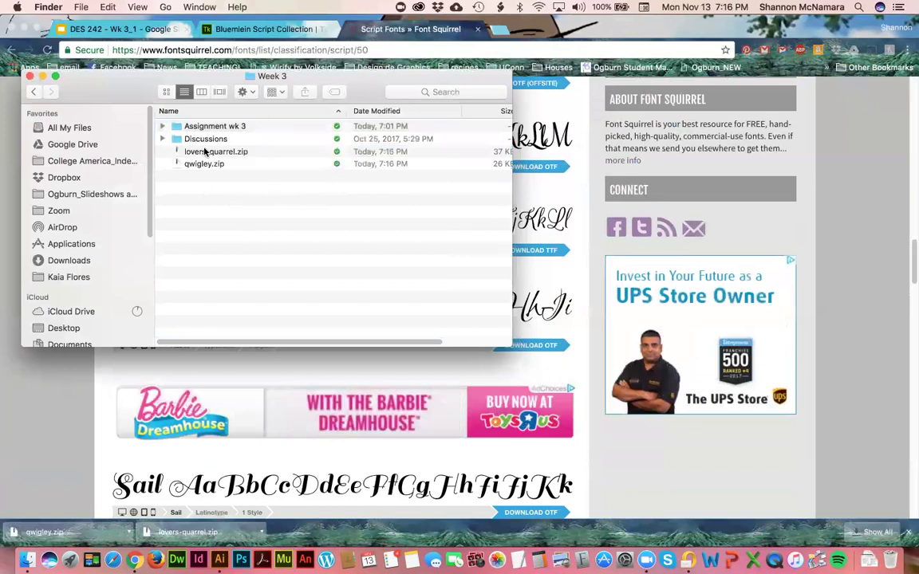
Unzip both font archives in Week 3 and move the two zip files to the Trash.
double_click(205, 152)
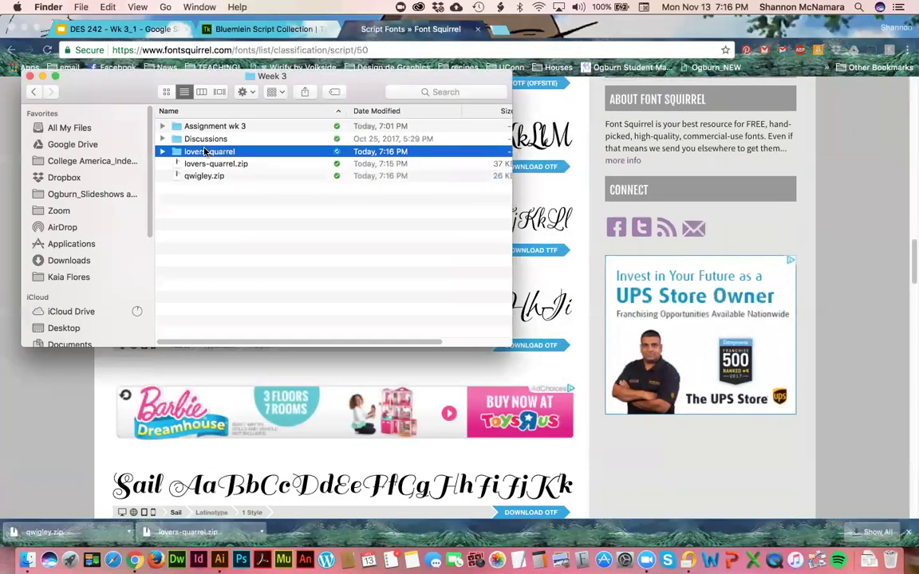
double_click(205, 178)
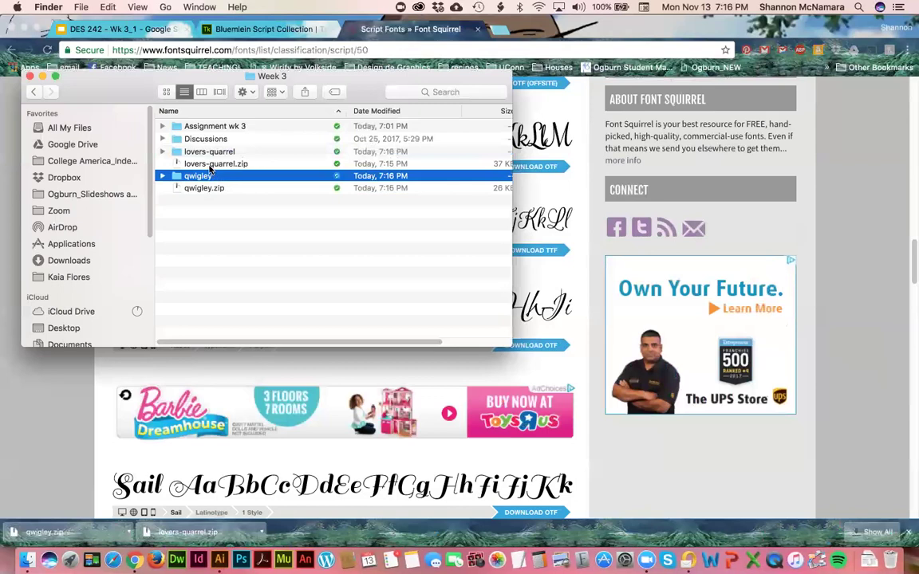
left_click(203, 164)
left_click(204, 189, "super")
key("super+BackSpace")
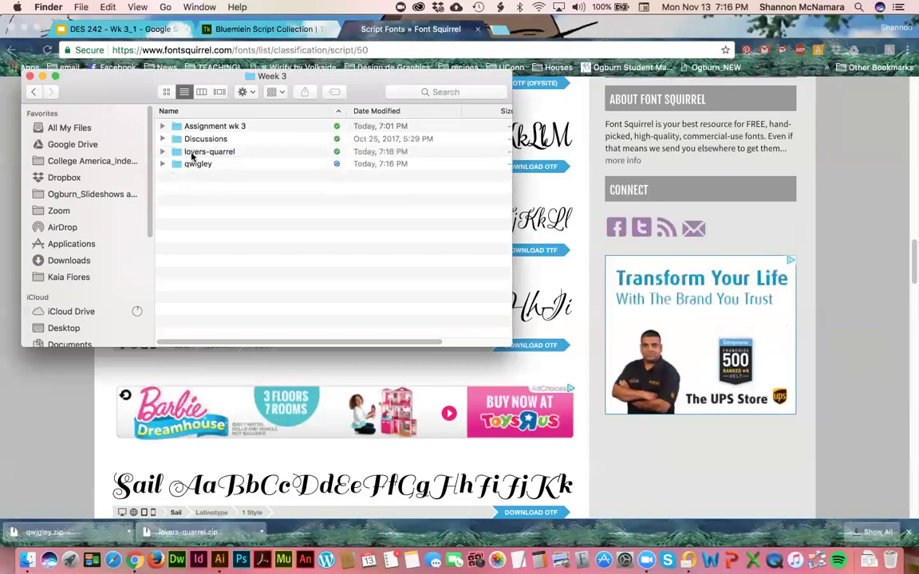
Install the Lovers Quarrel font from its unzipped folder.
left_click(163, 152)
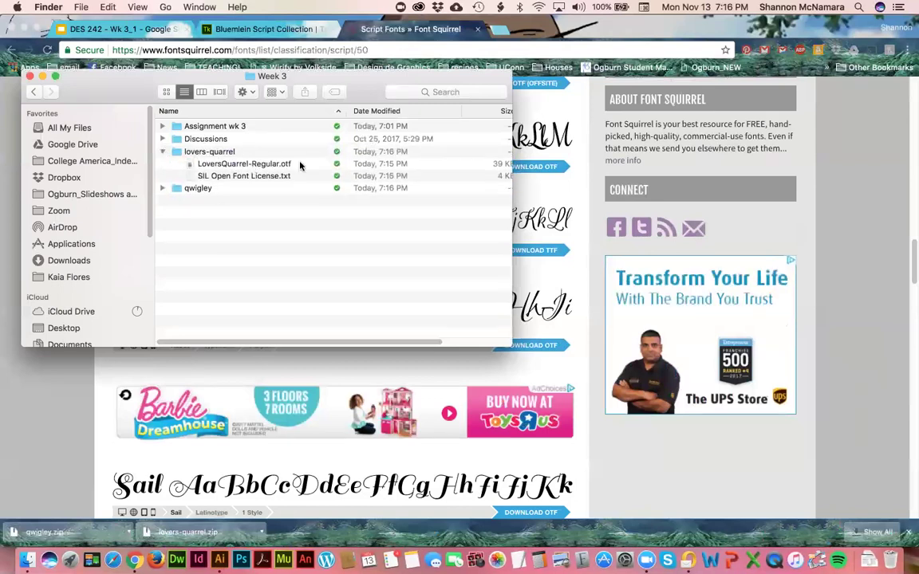
double_click(267, 165)
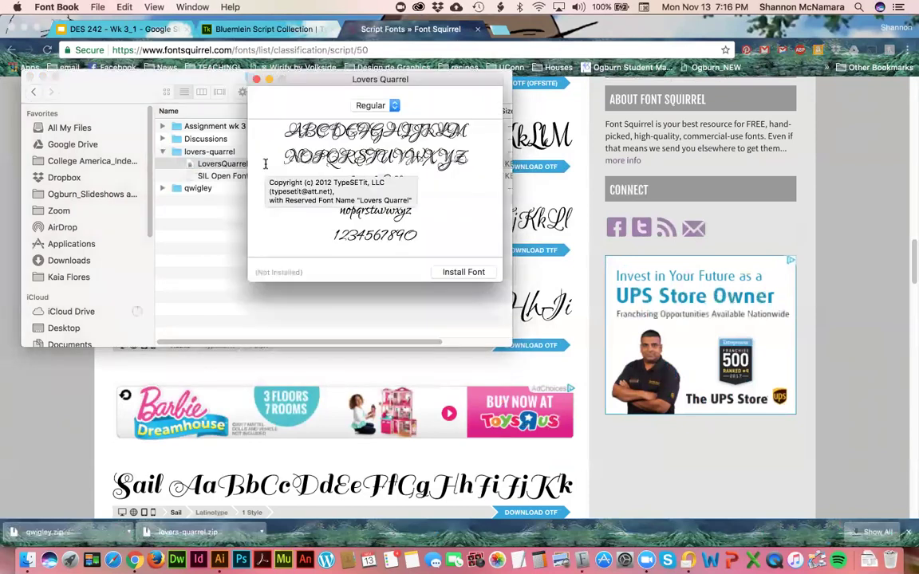
left_click(468, 271)
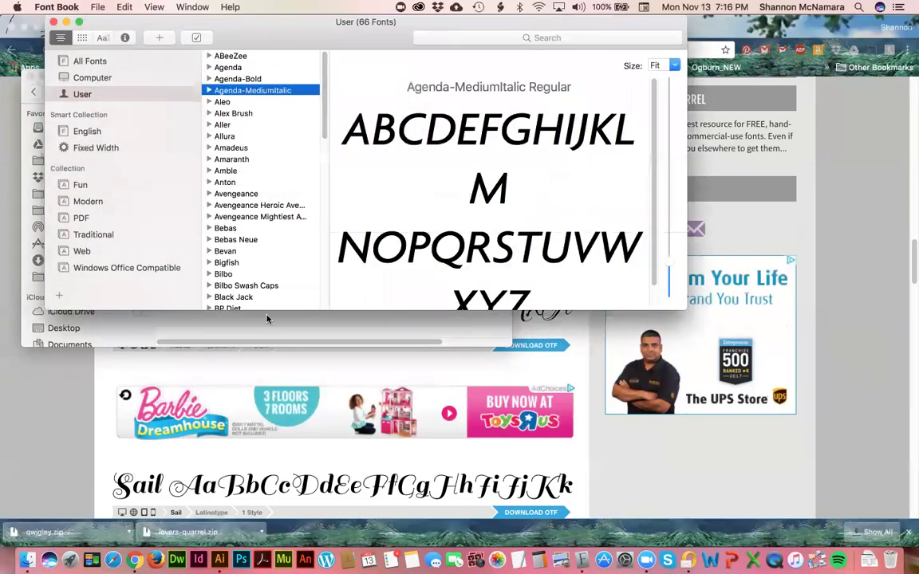
Install Qwigley-Regular.ttf from the qwigley folder, then switch back to Chrome.
left_click(239, 323)
left_click(168, 189)
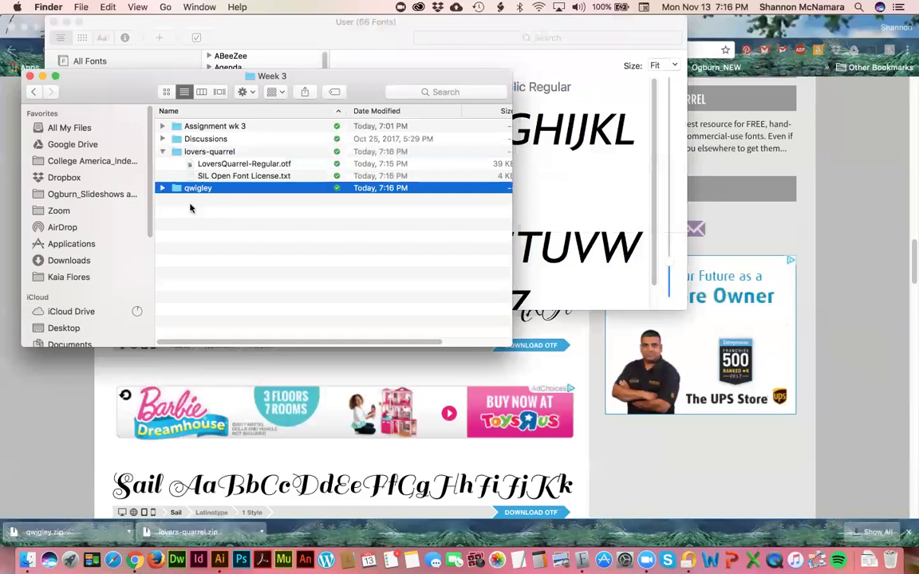
key("Right")
double_click(224, 201)
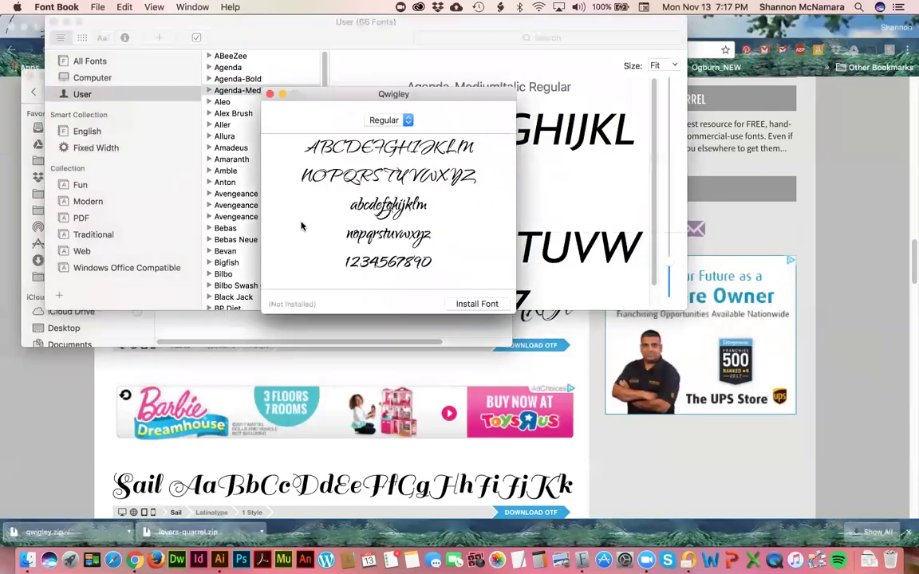
left_click(479, 305)
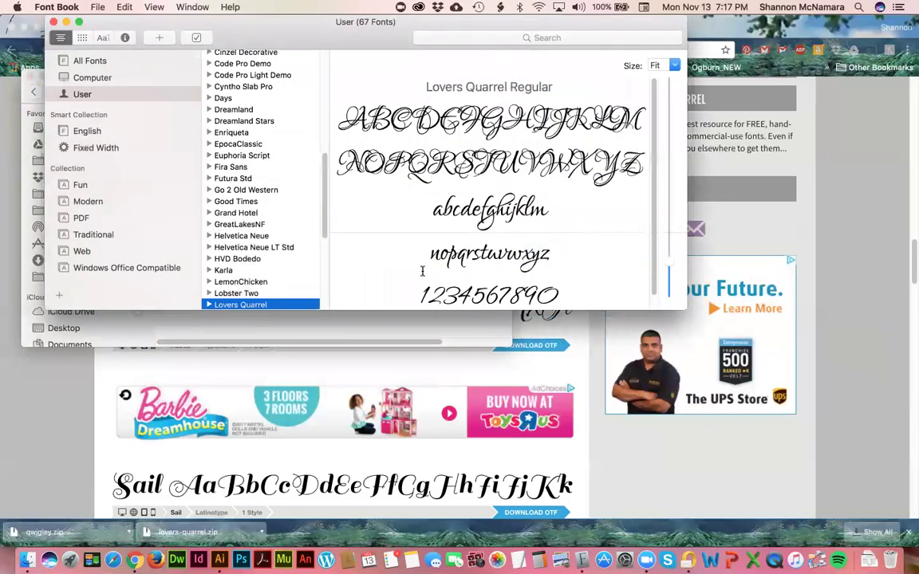
left_click(245, 321)
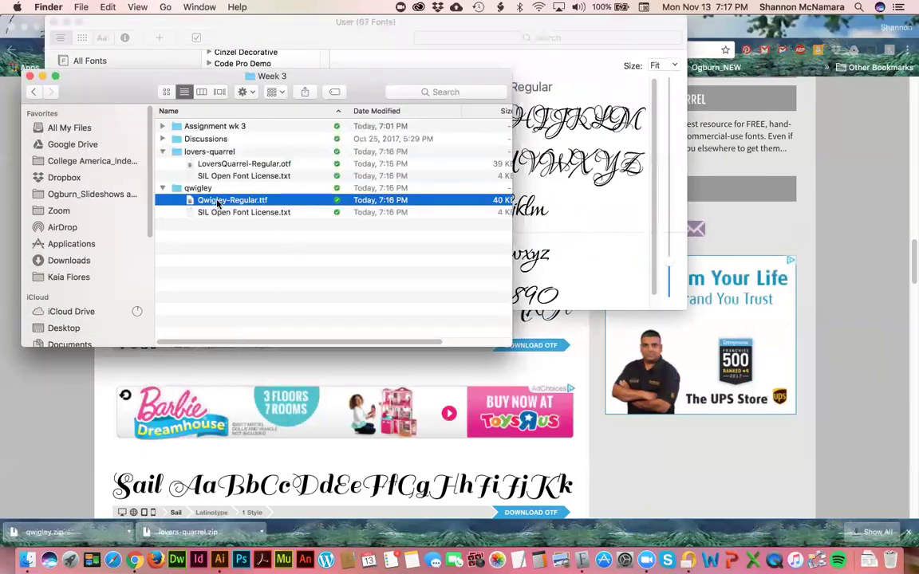
key("super+Tab")
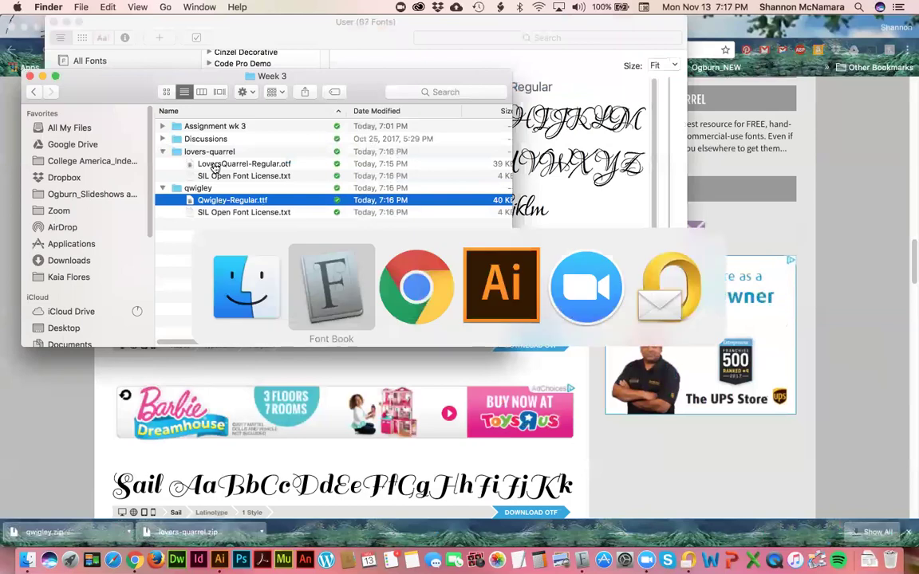
key("super+Tab")
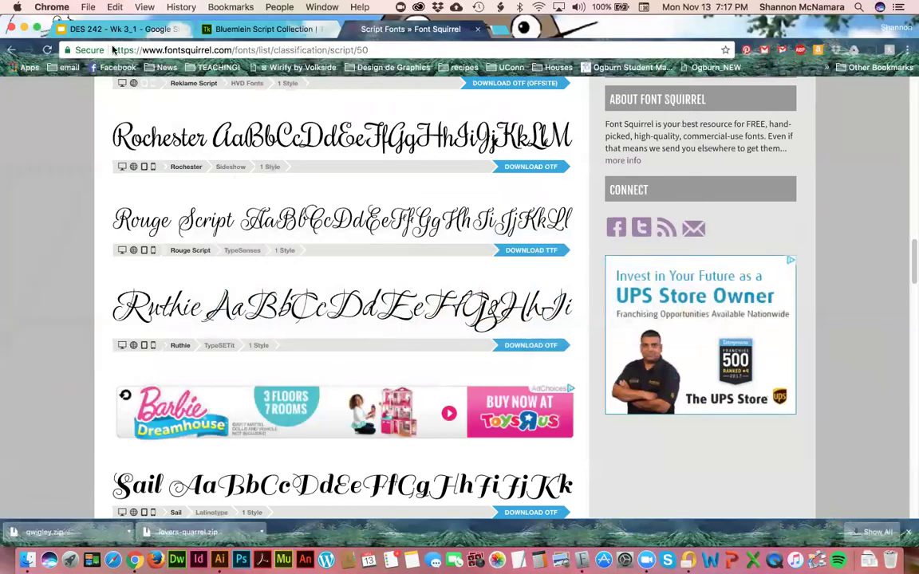
Back in Illustrator, review the Typekit fonts under Creative Cloud Assets > Fonts, then close the panel.
key("super+Tab")
key("super+Tab")
key("super+Tab")
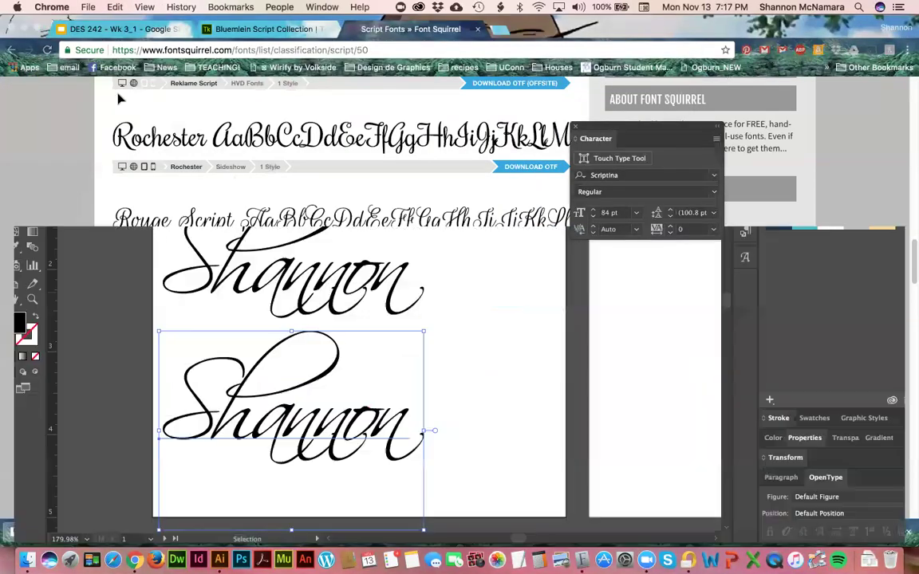
left_click(418, 8)
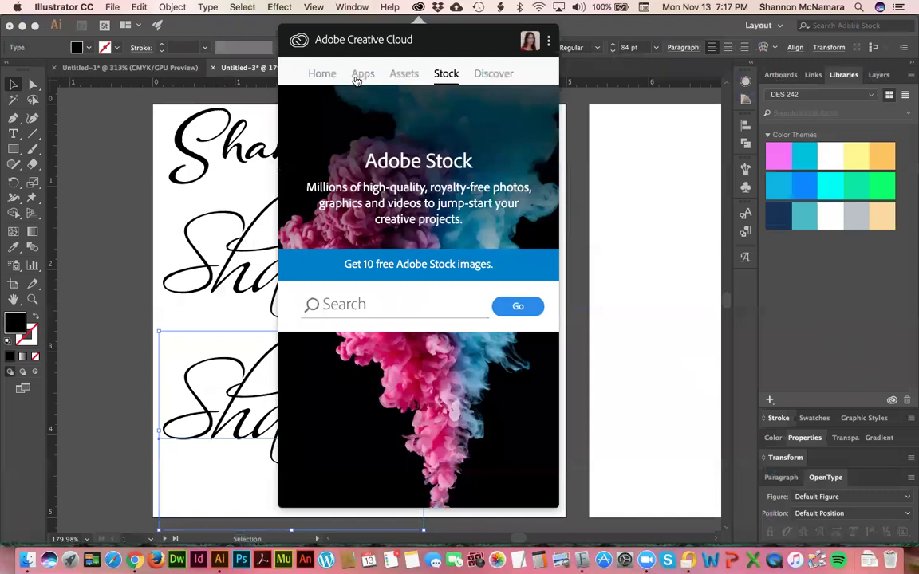
left_click(361, 75)
left_click(404, 74)
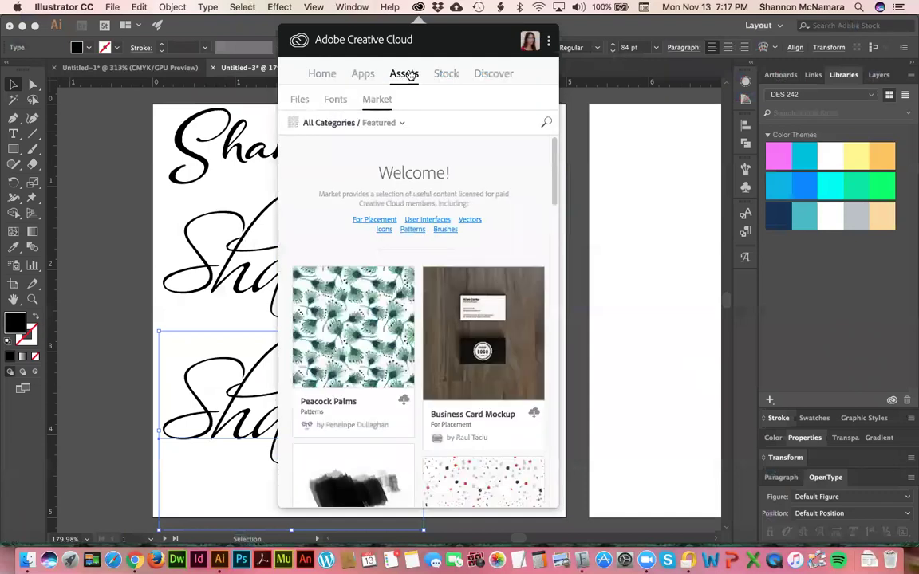
left_click(334, 101)
scroll(435, 231, "down", 15)
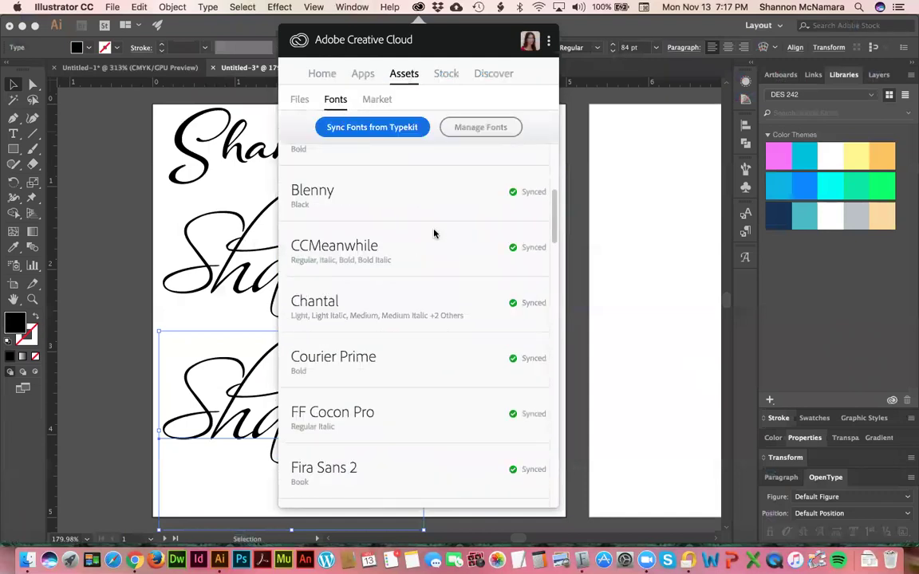
scroll(435, 243, "down", 10)
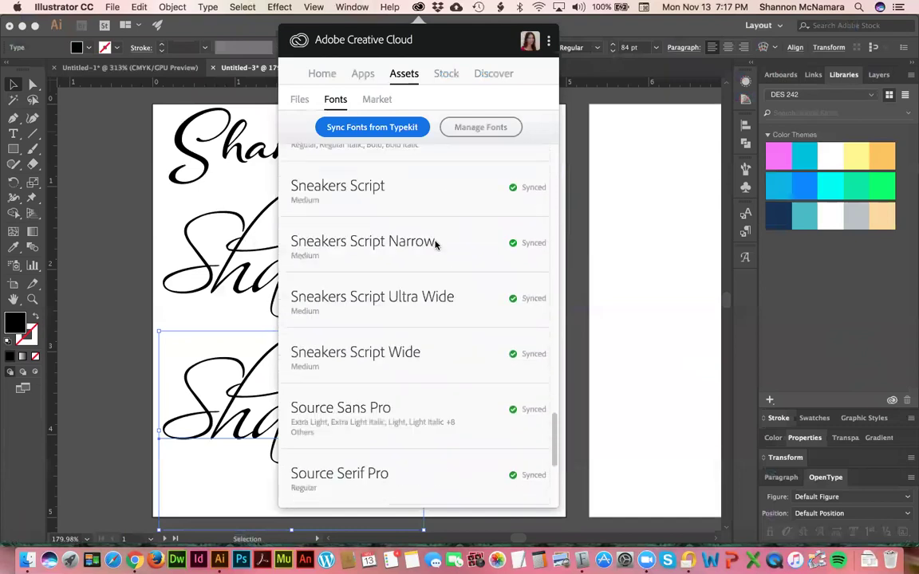
scroll(435, 243, "up", 15)
scroll(436, 244, "up", 8)
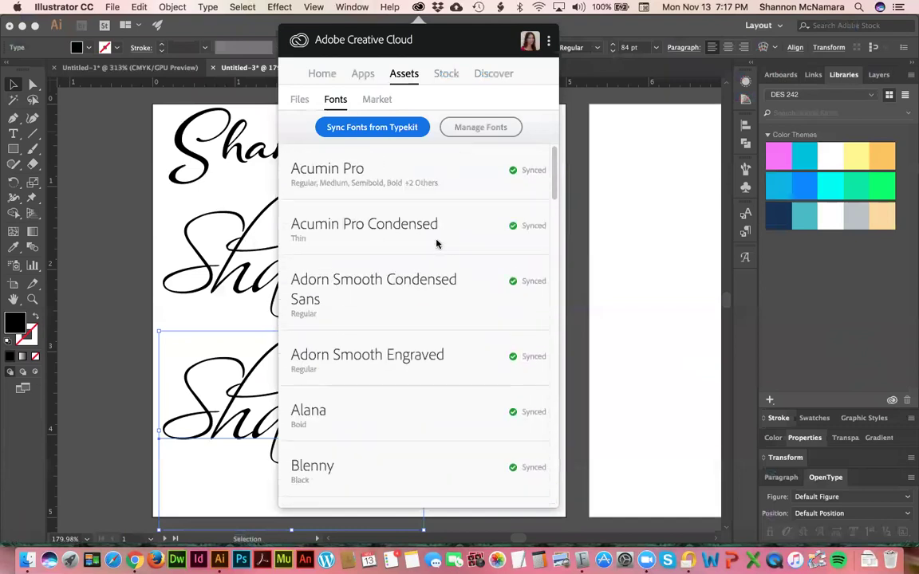
left_click(133, 218)
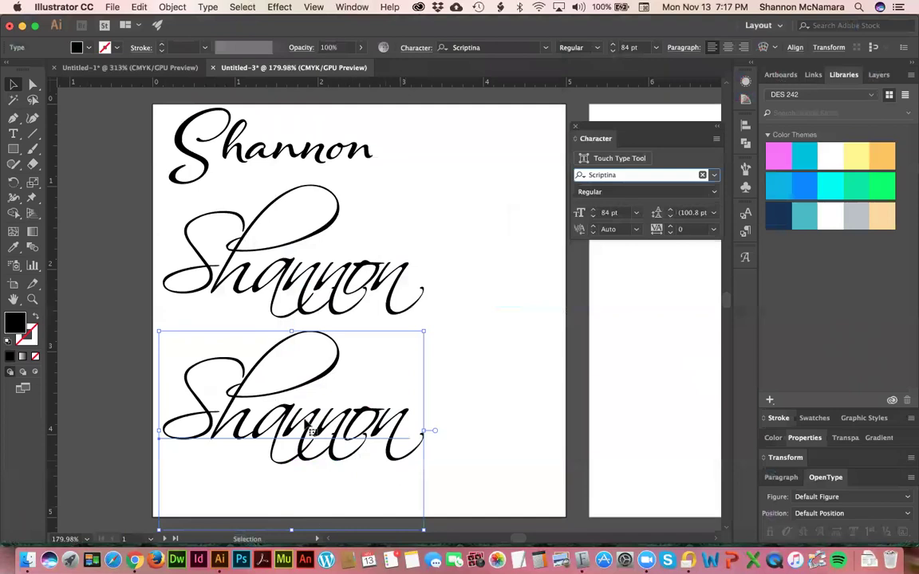
left_click(253, 444)
Select the bottom Shannon and try font searches 'lov' and 'cu', checking names in Finder.
left_click(253, 444)
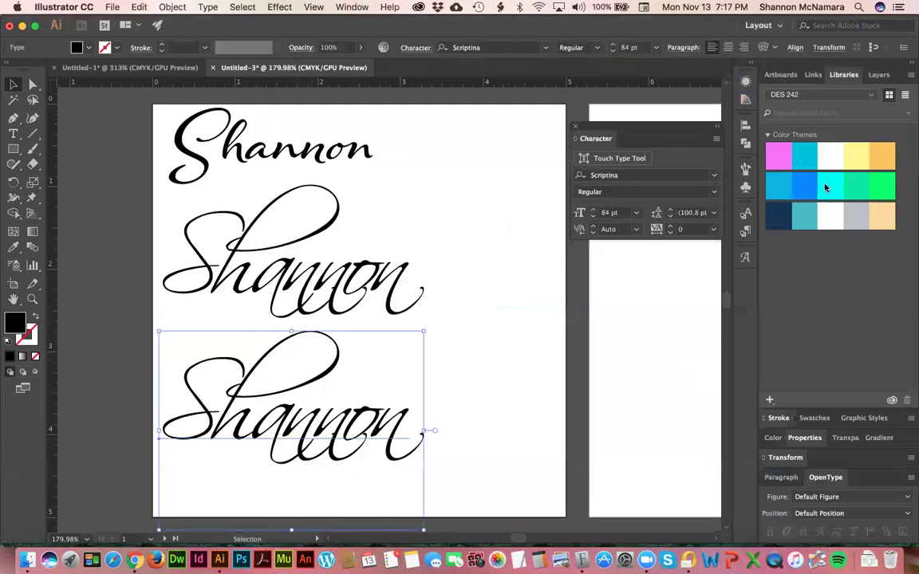
left_click(636, 174)
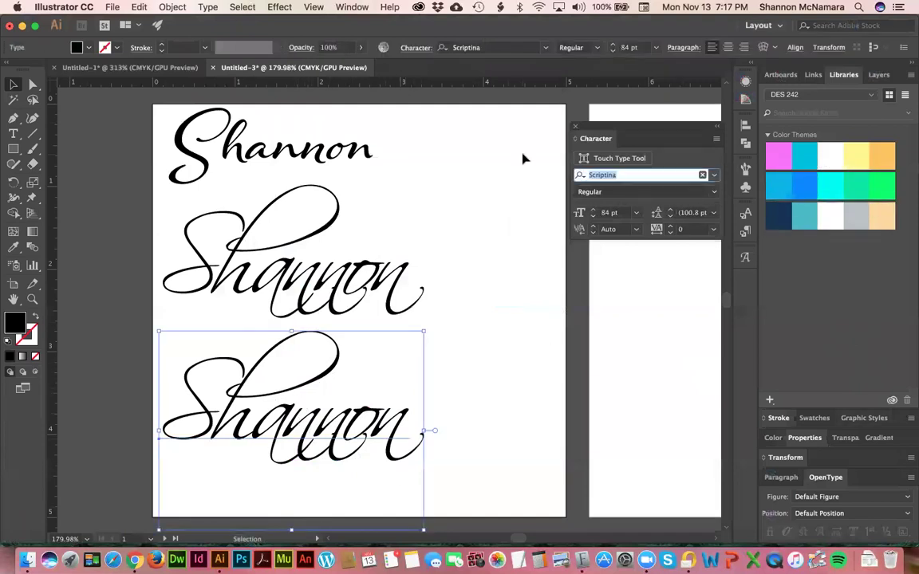
type("lov")
key("BackSpace")
key("BackSpace")
key("BackSpace")
type("cu")
key("BackSpace")
key("BackSpace")
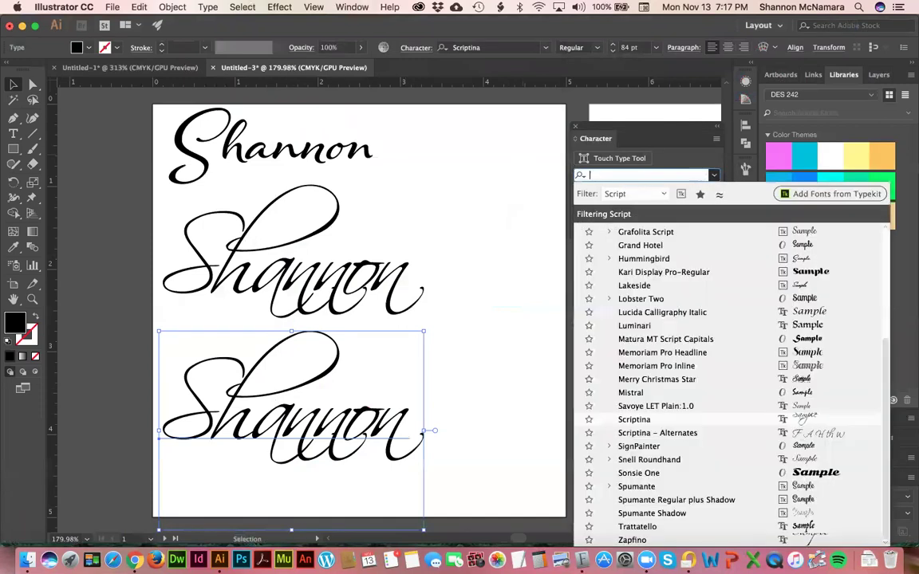
key("super+Tab")
key("super+Tab")
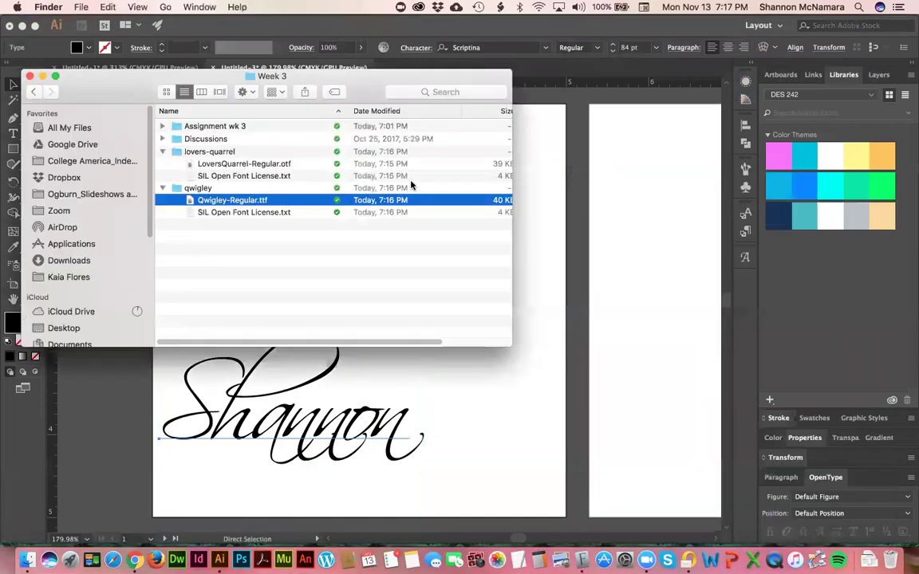
left_click(745, 169)
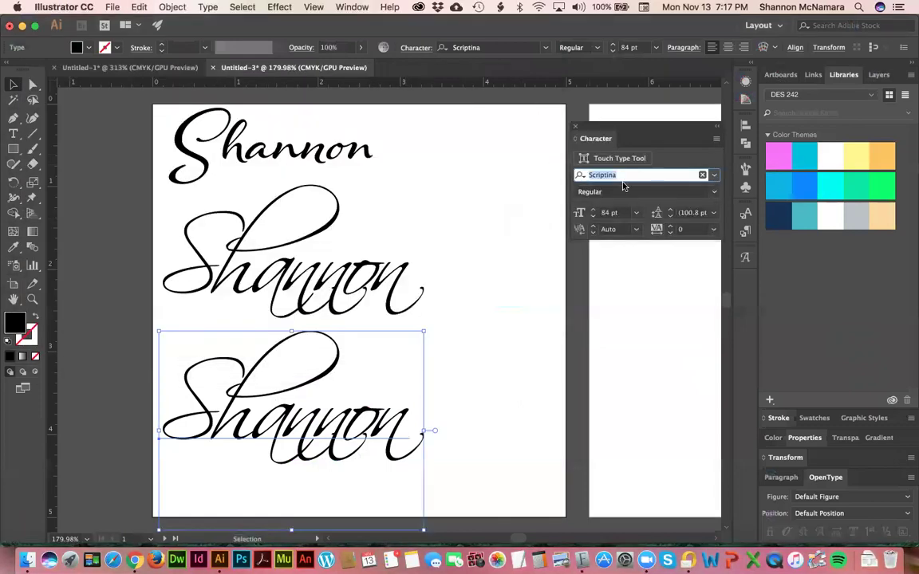
Set the font filter to All Classes and apply Lovers Quarrel to the bottom Shannon.
left_click(612, 158)
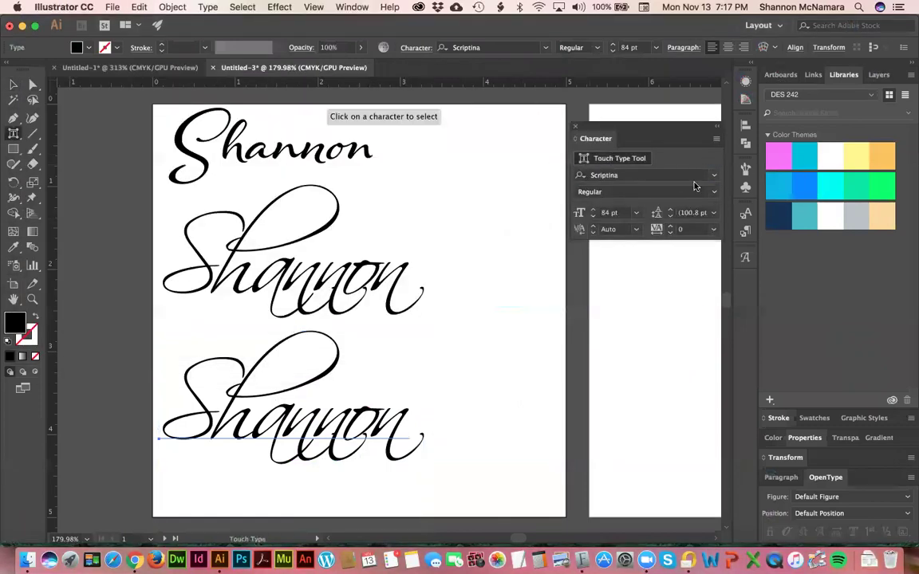
left_click(672, 175)
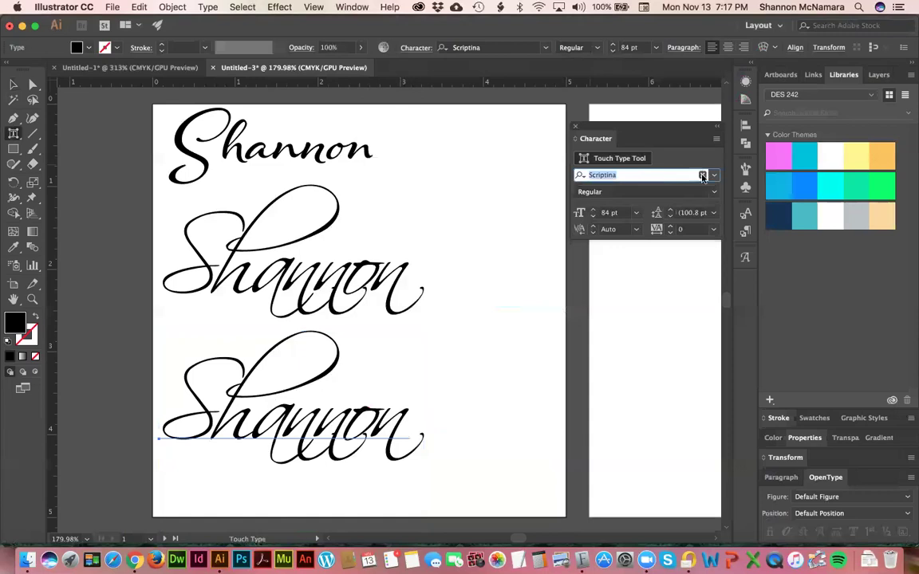
left_click(715, 175)
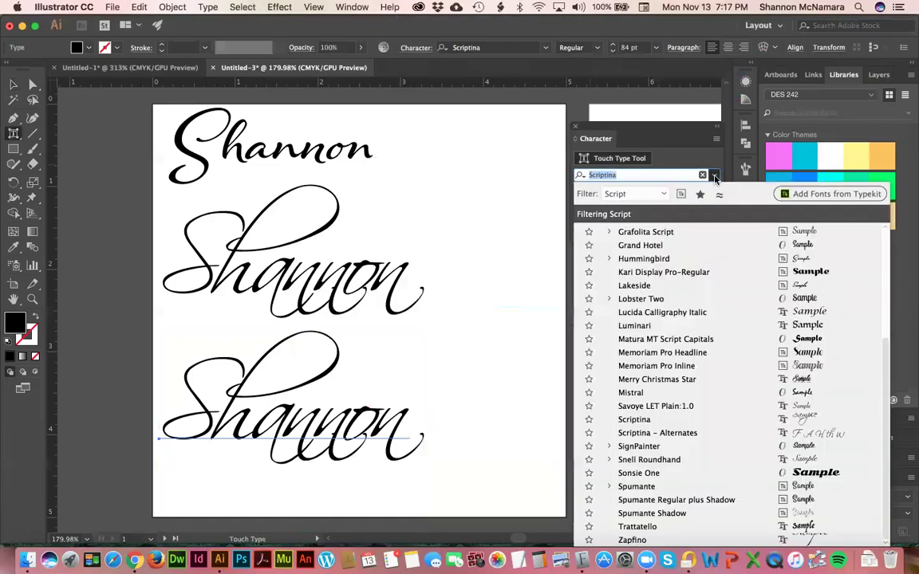
left_click(640, 197)
left_click(640, 206)
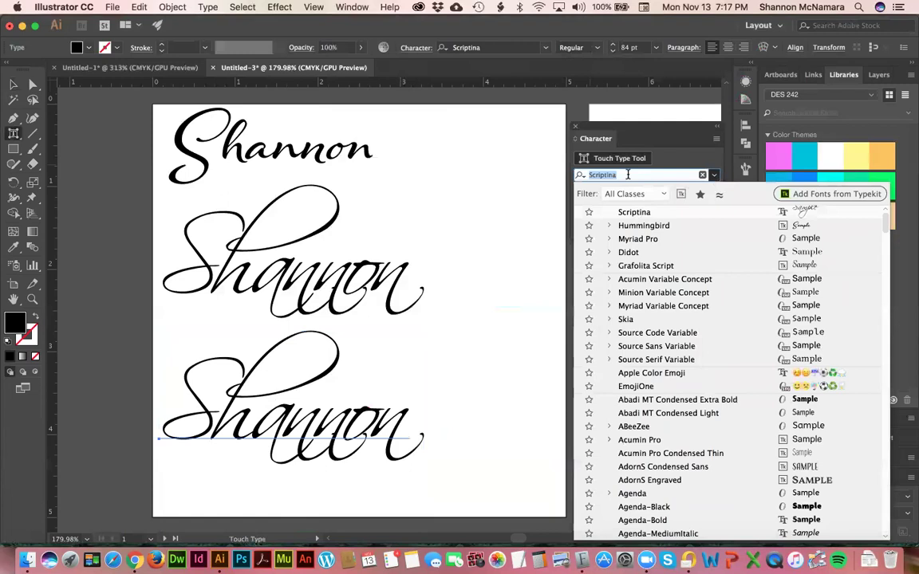
type("lov")
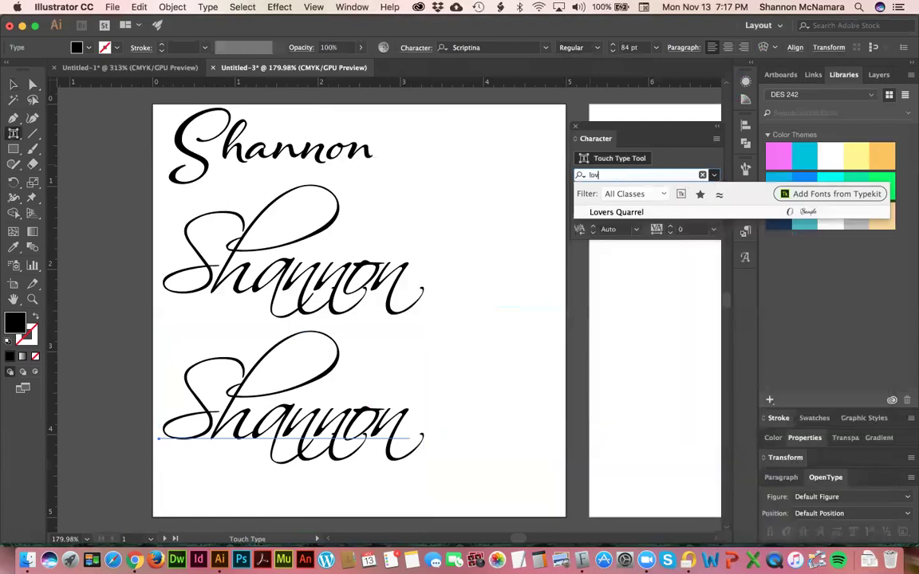
key("Down")
key("Return")
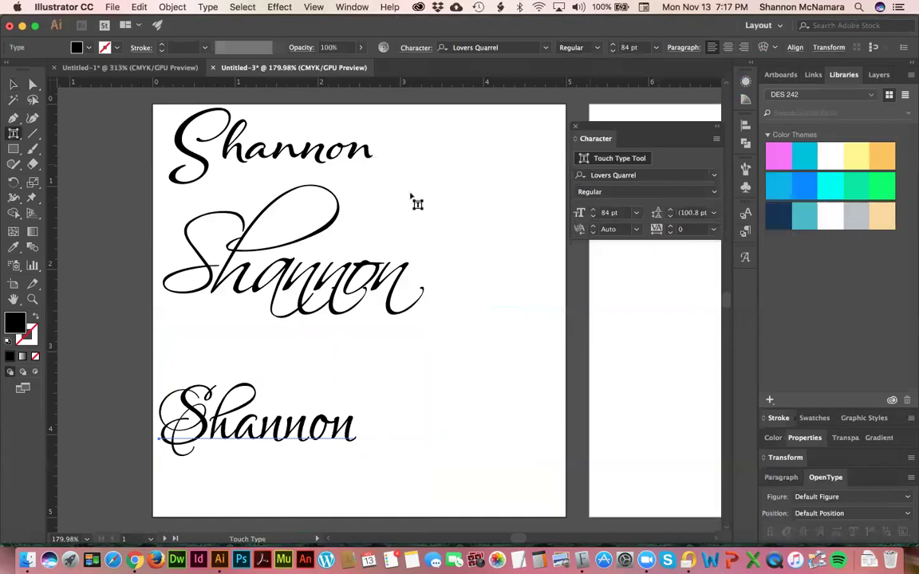
left_click(14, 84)
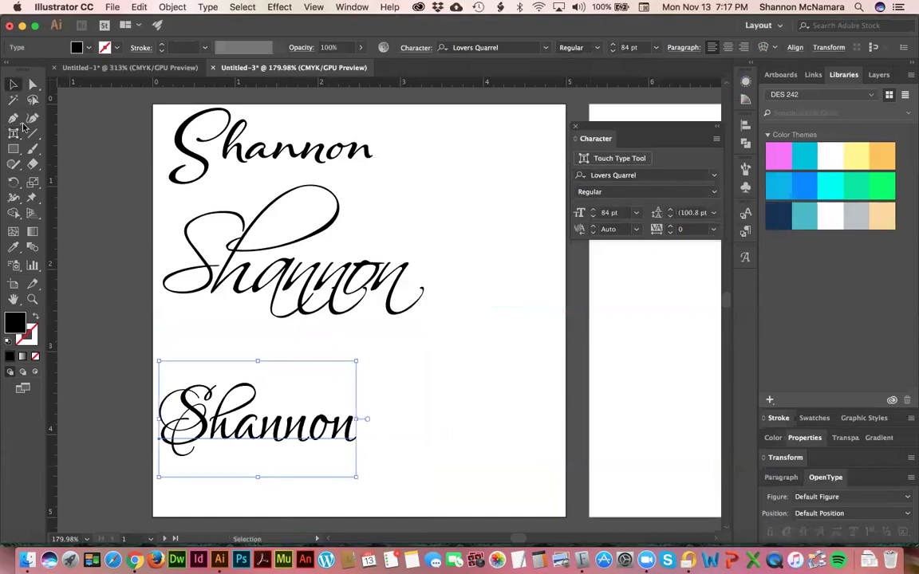
left_click(403, 433)
Alt-drag a duplicate of the Lovers Quarrel Shannon to its right and set the copy in Qwigley.
left_click_drag(422, 438, 425, 397)
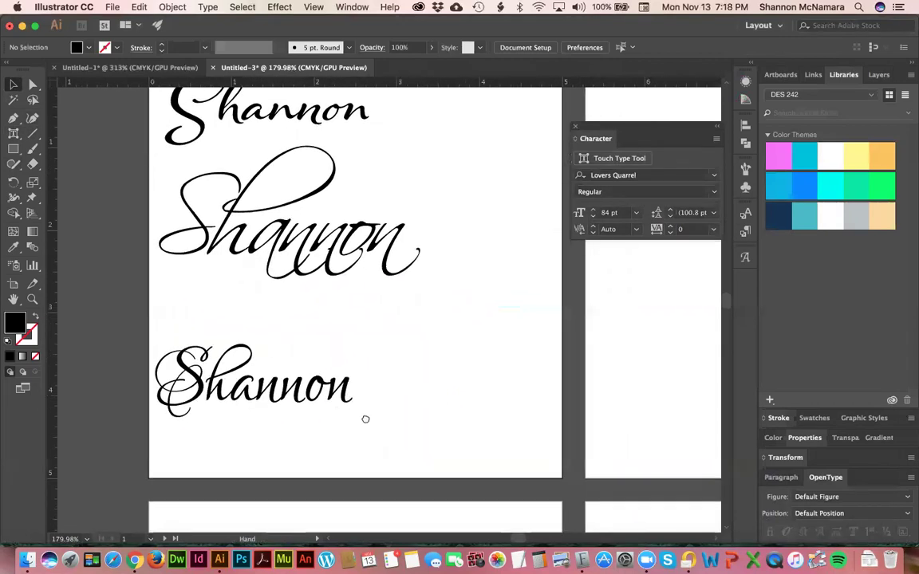
left_click_drag(365, 418, 277, 459)
left_click(185, 441)
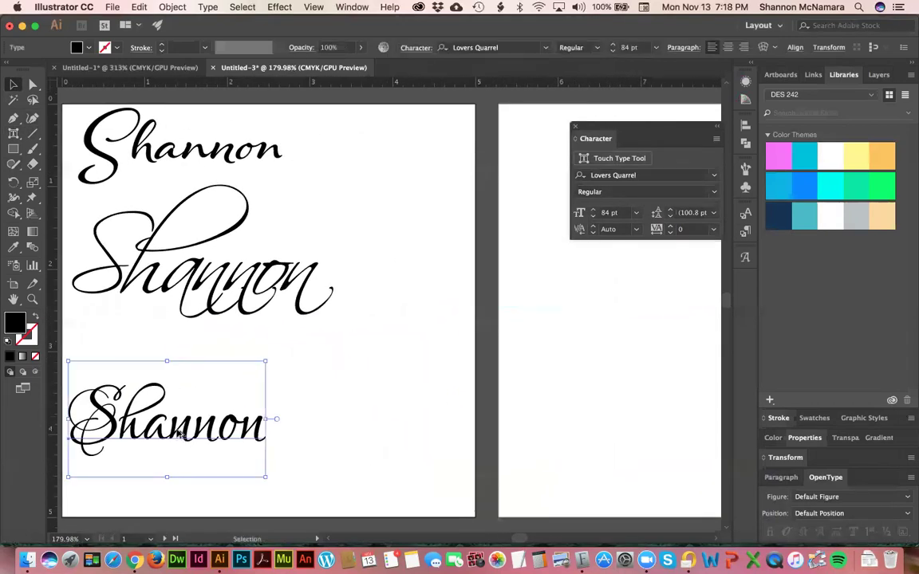
left_click_drag(240, 423, 453, 422)
left_click(645, 176)
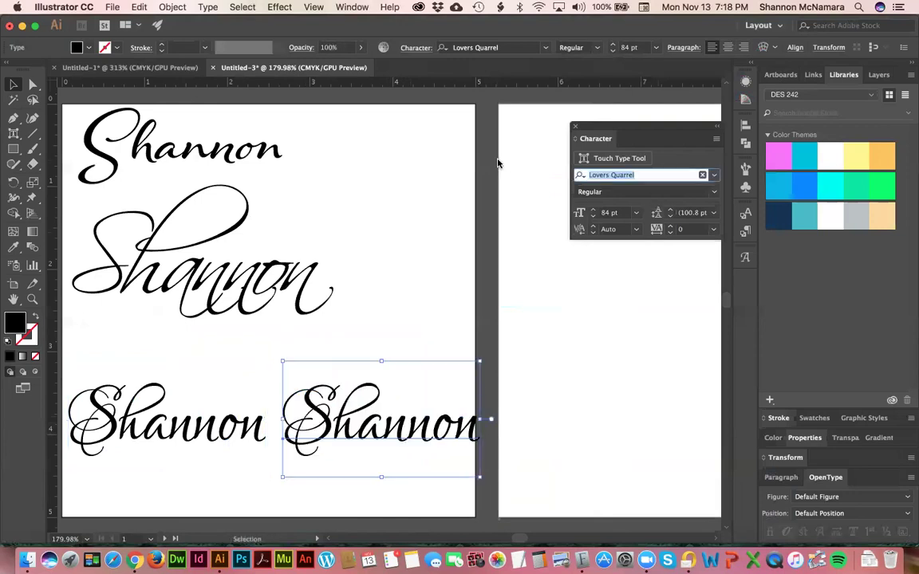
type("qw")
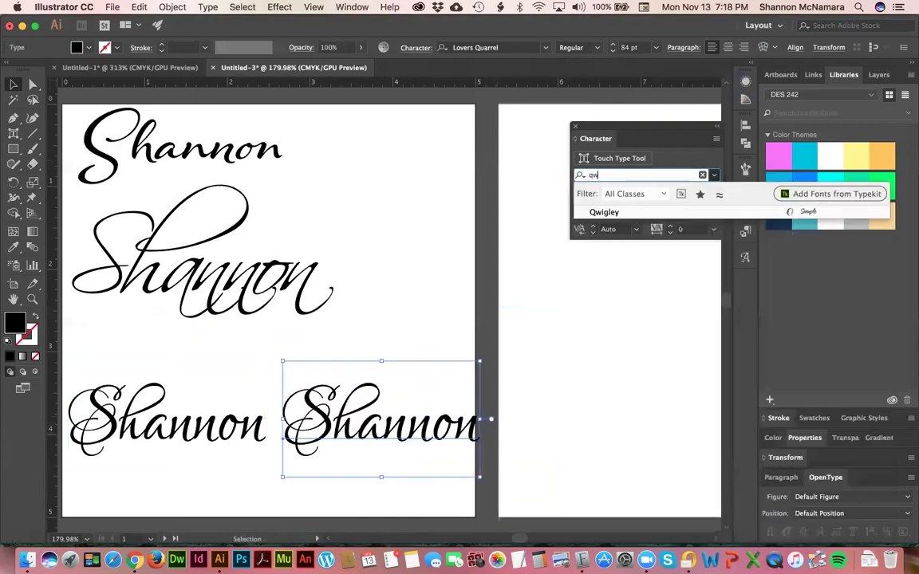
left_click(596, 213)
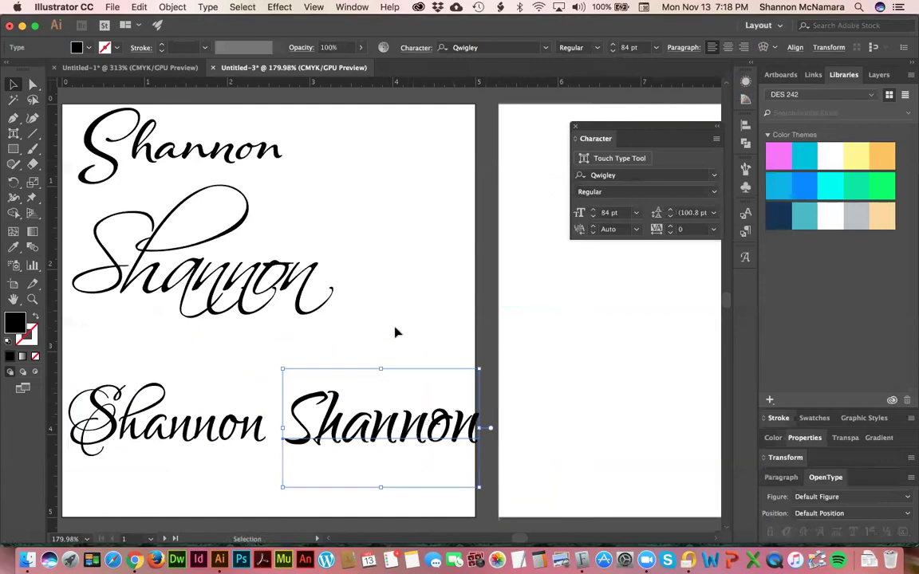
left_click(396, 333)
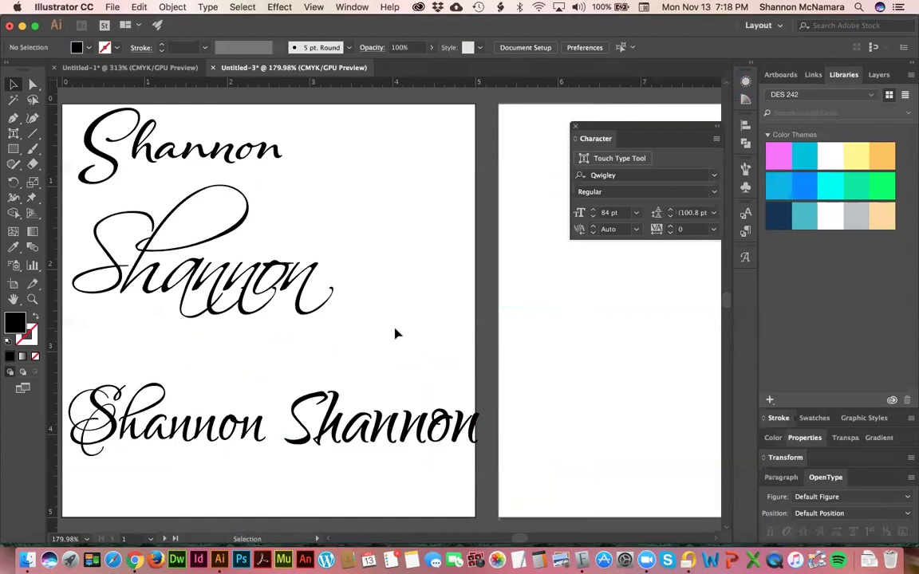
key("super+minus")
key("super+minus")
key("super+minus")
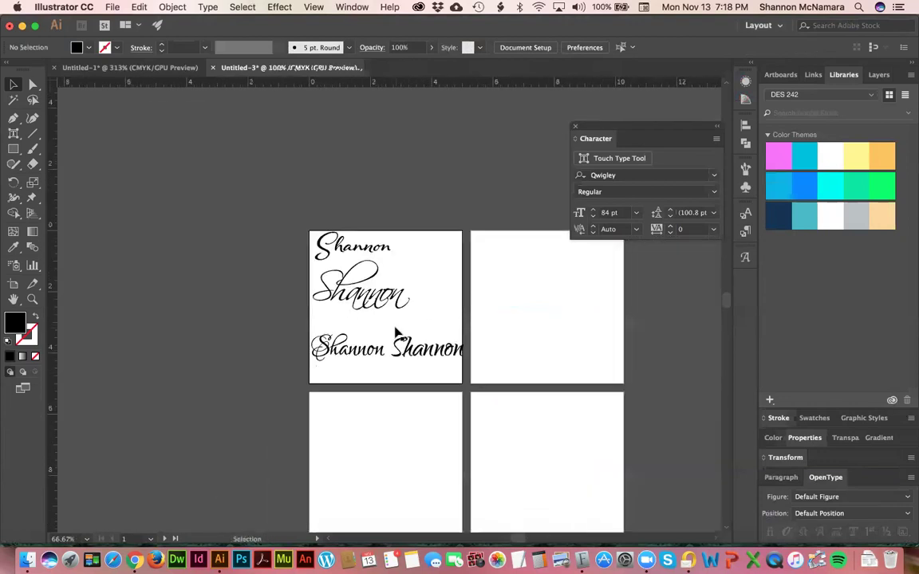
Place the Shannon versions on artboards 1–4, including Lovers Quarrel and Qwigley.
scroll(427, 302, "right", 5)
left_click_drag(227, 265, 409, 243)
left_click_drag(222, 338, 244, 448)
left_click_drag(293, 335, 419, 467)
left_click_drag(231, 248, 230, 274)
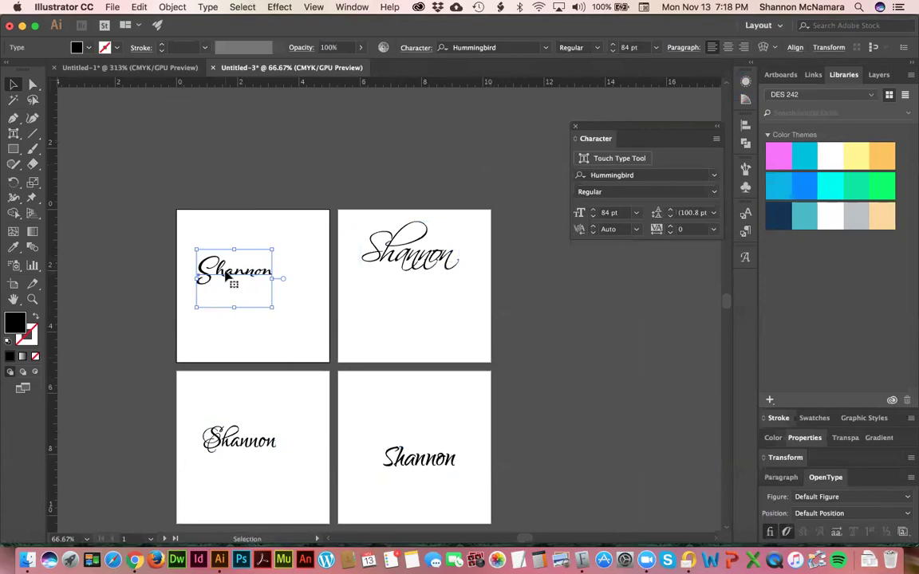
mouse_move(250, 444)
left_mouse_down()
mouse_move(424, 297)
mouse_move(254, 451)
left_mouse_up()
left_click(447, 426)
Zoom into artboard 1, move the Hummingbird Shannon up, enlarge it to ~150 pt, and enlarge the S.
left_click(220, 320)
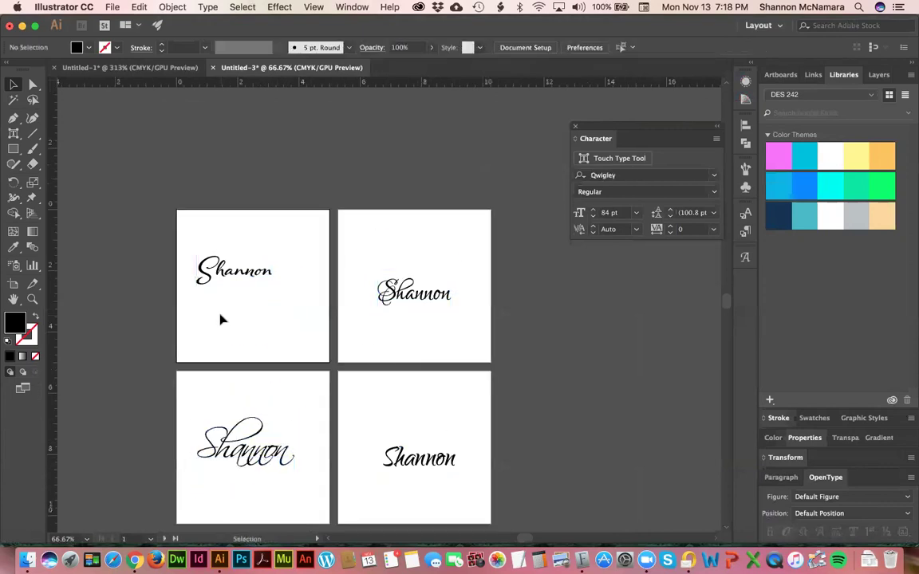
key("z")
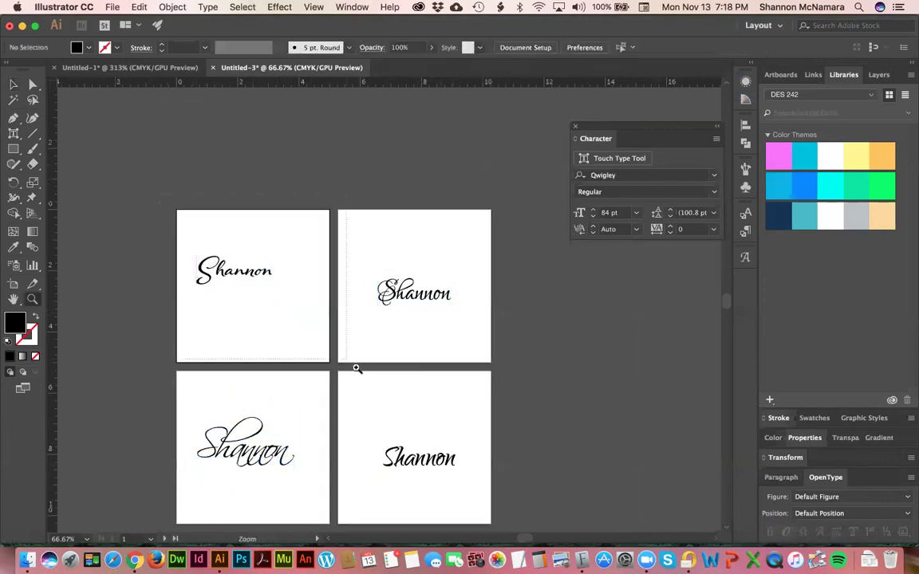
left_click_drag(357, 369, 373, 398)
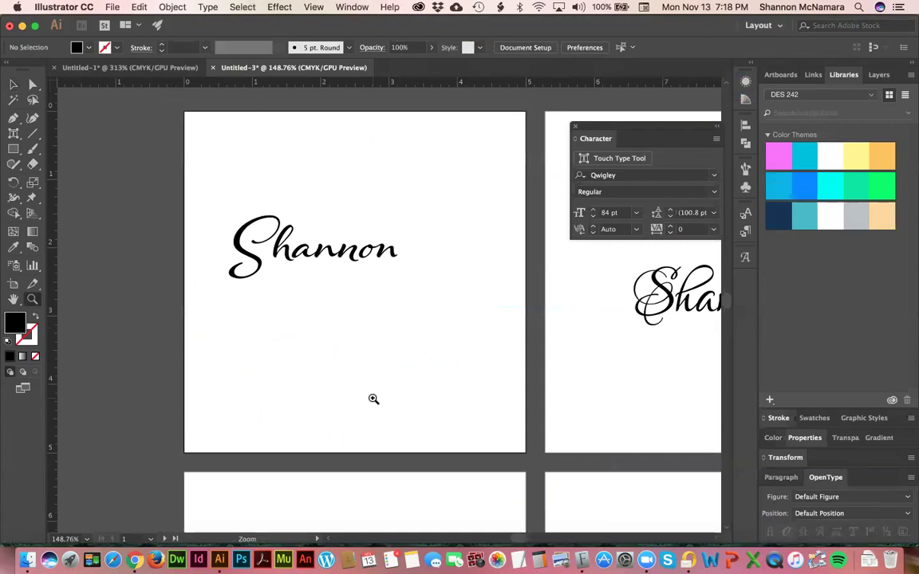
key("v")
left_click_drag(291, 255, 269, 229)
key("super+shift+period")
key("super+shift+period")
key("super+shift+period")
key("super+shift+period")
key("super+shift+period")
key("super+shift+period")
key("super+shift+period")
key("super+shift+period")
key("super+shift+period")
key("super+shift+period")
key("super+shift+period")
key("super+shift+period")
key("super+shift+period")
key("super+shift+period")
key("super+shift+period")
key("super+shift+period")
key("super+shift+period")
key("super+shift+period")
key("super+shift+period")
key("super+shift+period")
key("super+shift+period")
key("super+shift+period")
key("super+shift+period")
key("super+shift+period")
key("super+shift+period")
key("super+shift+period")
key("super+shift+period")
key("super+shift+period")
key("super+shift+period")
key("super+shift+period")
double_click(265, 231)
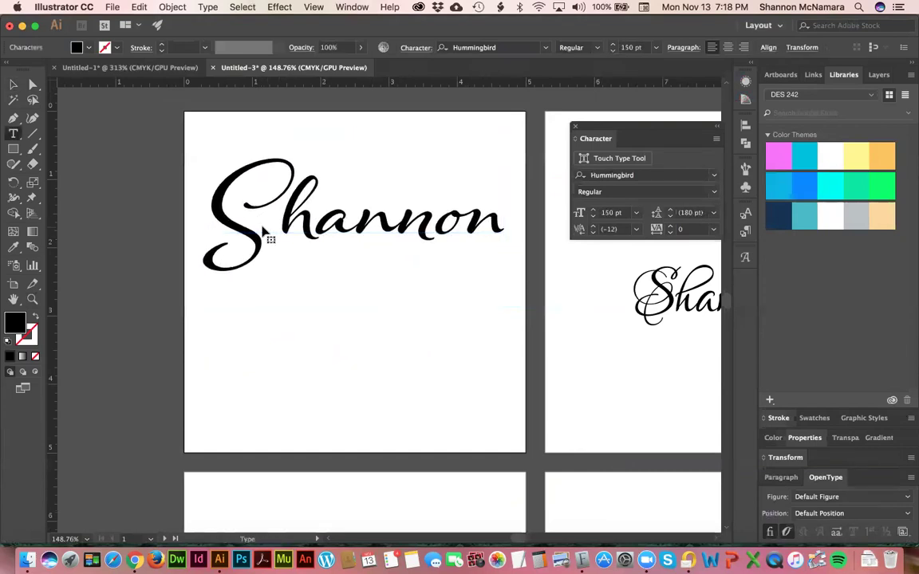
key("shift+Left")
key("super+shift+period")
key("super+shift+period")
key("super+shift+period")
key("super+shift+period")
key("super+shift+period")
key("super+shift+period")
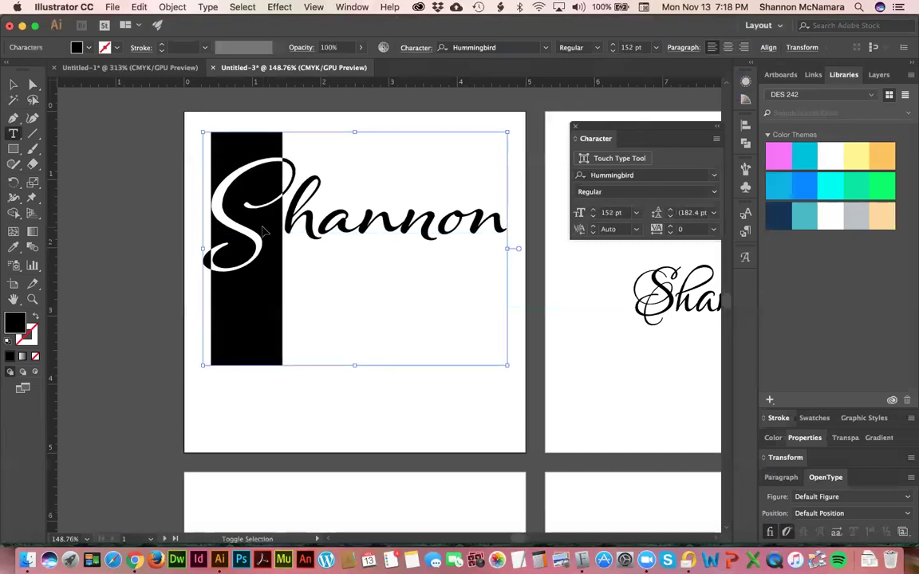
Enlarge the S further and raise 'hannon' with a 9 pt baseline shift.
key("super+shift+period")
key("super+shift+period")
key("super+shift+period")
key("super+shift+period")
key("super+shift+period")
key("super+shift+period")
key("super+shift+period")
key("super+shift+period")
key("super+shift+period")
key("super+shift+period")
key("super+shift+period")
key("super+shift+period")
key("super+shift+period")
key("super+shift+period")
key("super+shift+period")
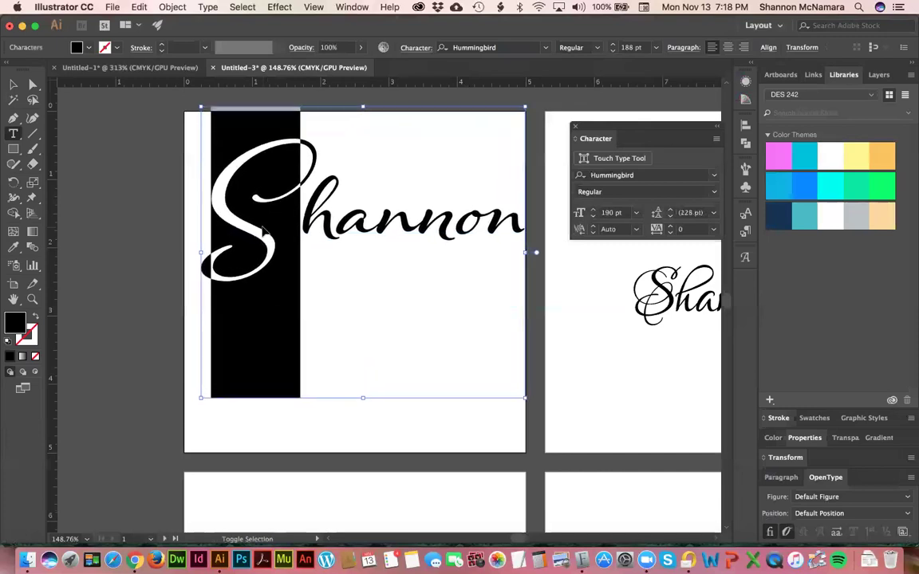
key("Right")
key("shift+End")
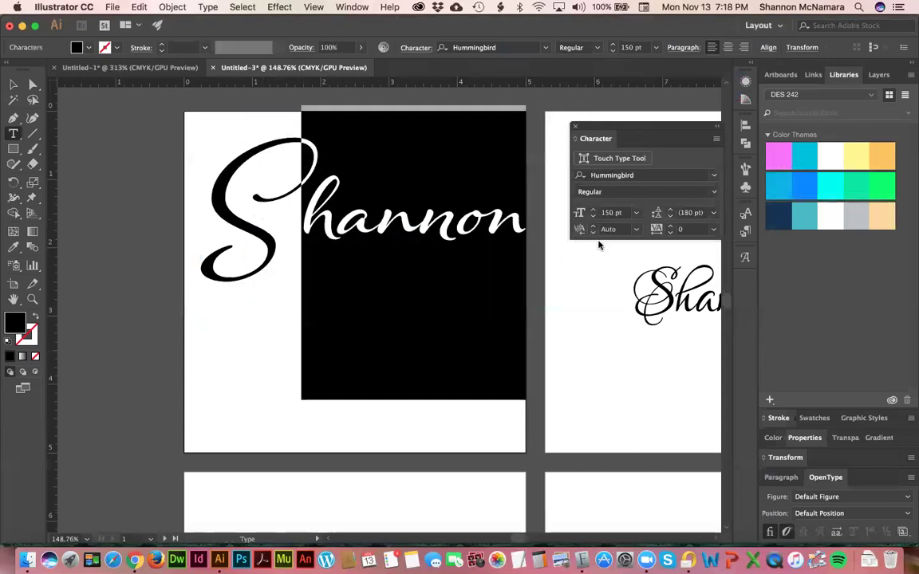
left_click(716, 139)
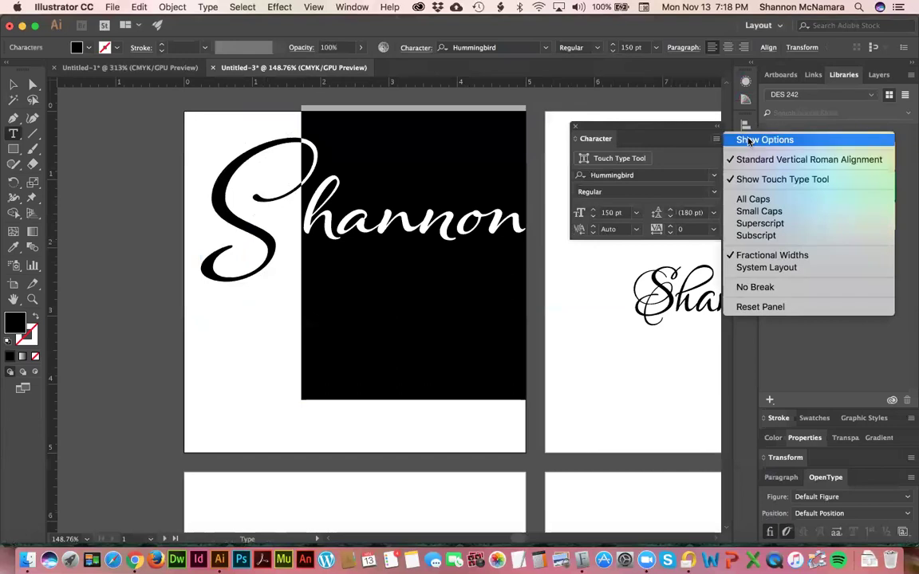
left_click(748, 141)
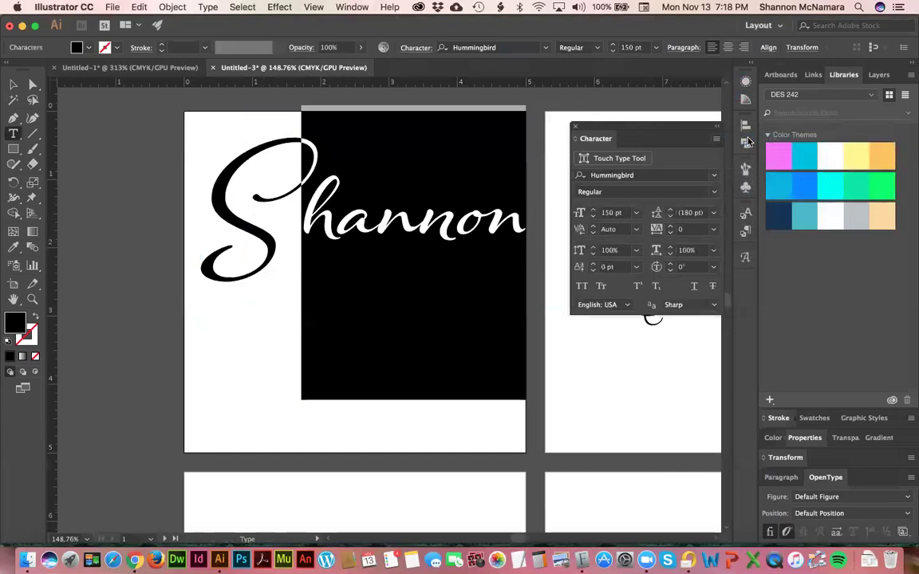
left_click(620, 268)
type("3")
key("Return")
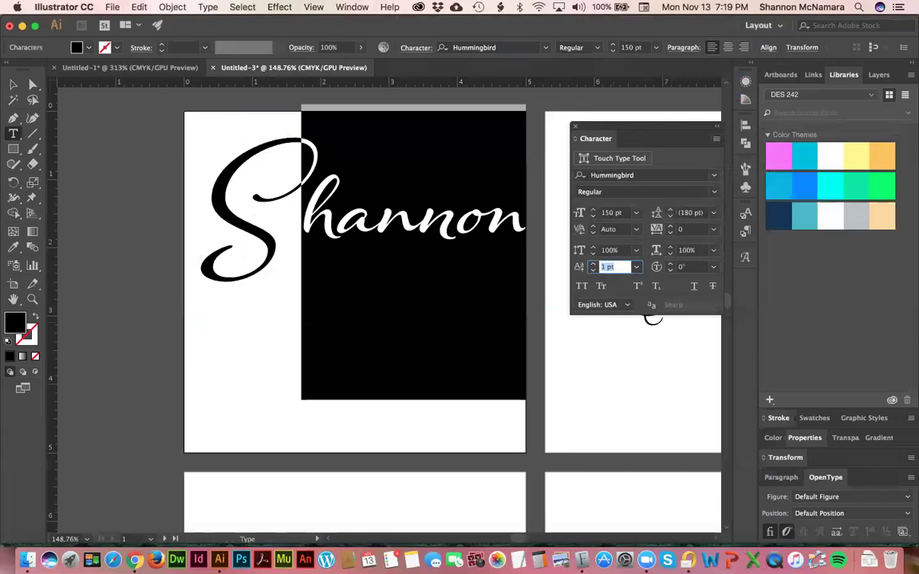
key("Up")
key("Up")
key("Up")
key("Up")
key("Up")
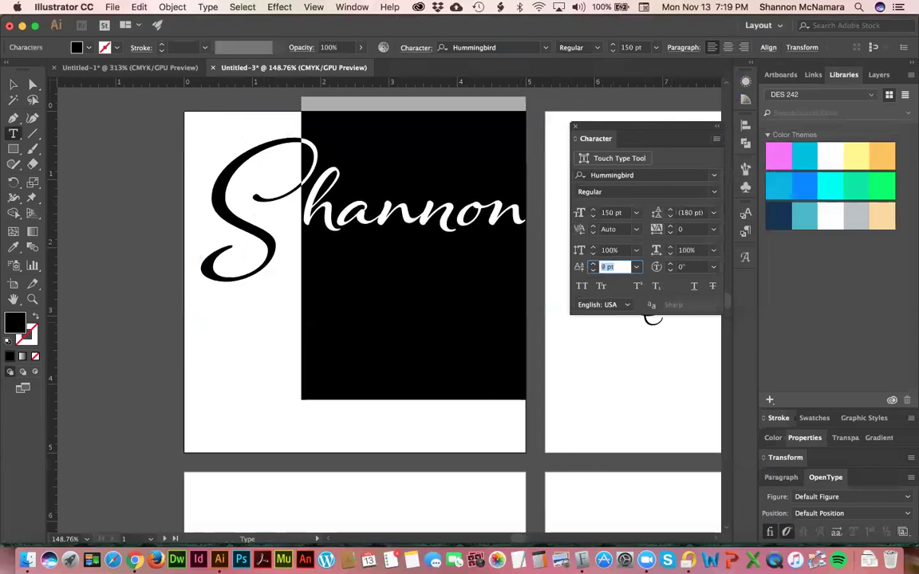
key("Up")
Tighten the kerning between the a and n letters of 'hannon'.
key("Left")
key("Right")
key("shift+Right")
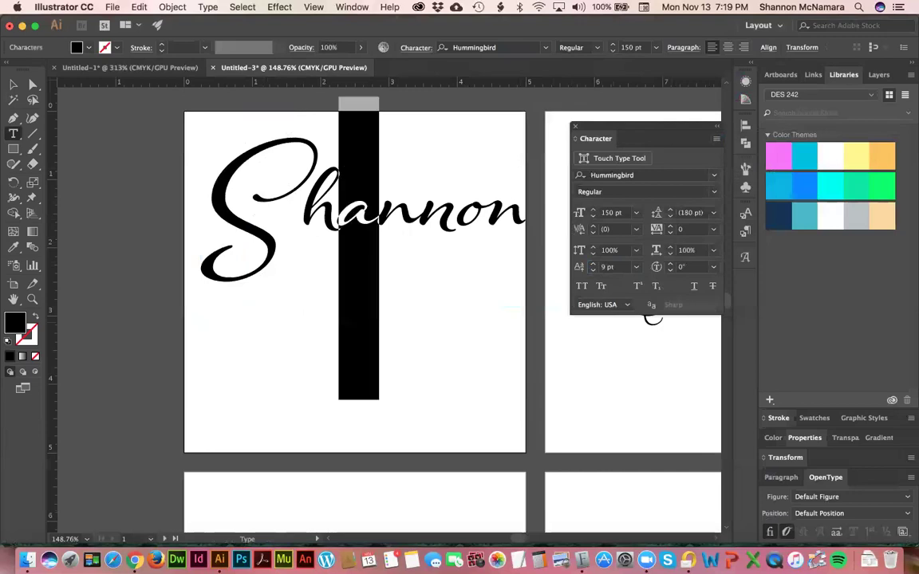
key("shift+Right")
key("Right")
key("shift+Left")
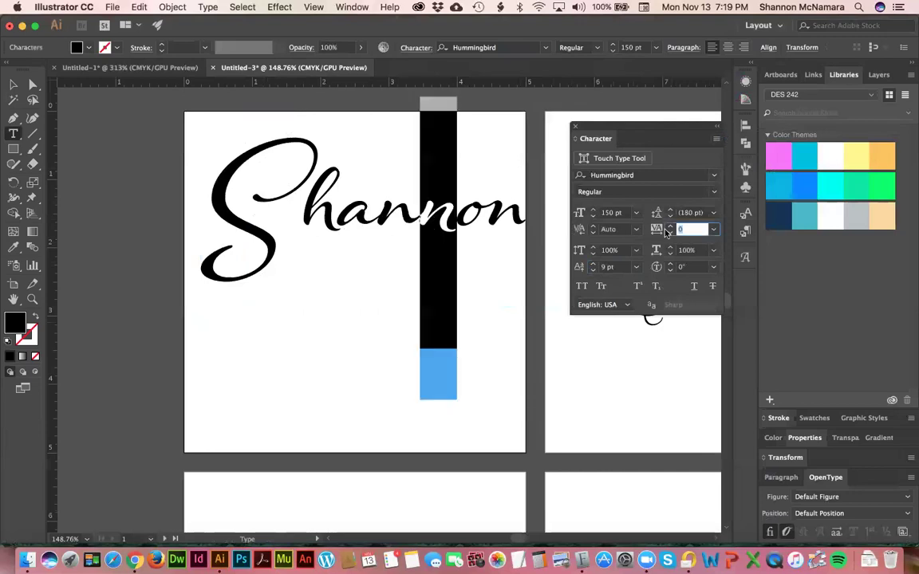
key("Down")
key("Down")
key("Down")
key("Down")
key("Down")
key("Down")
key("Down")
key("Down")
key("Down")
key("Down")
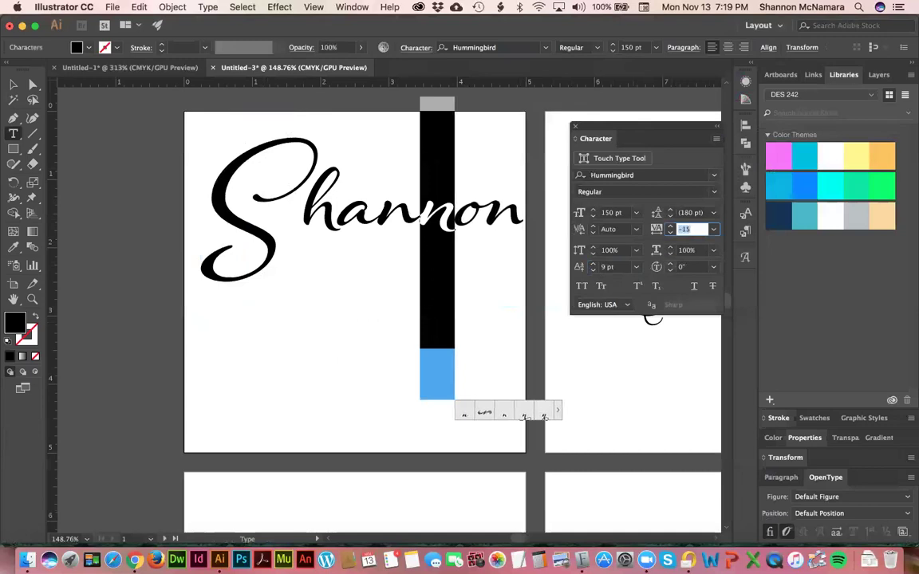
key("Left")
key("Left")
key("Left")
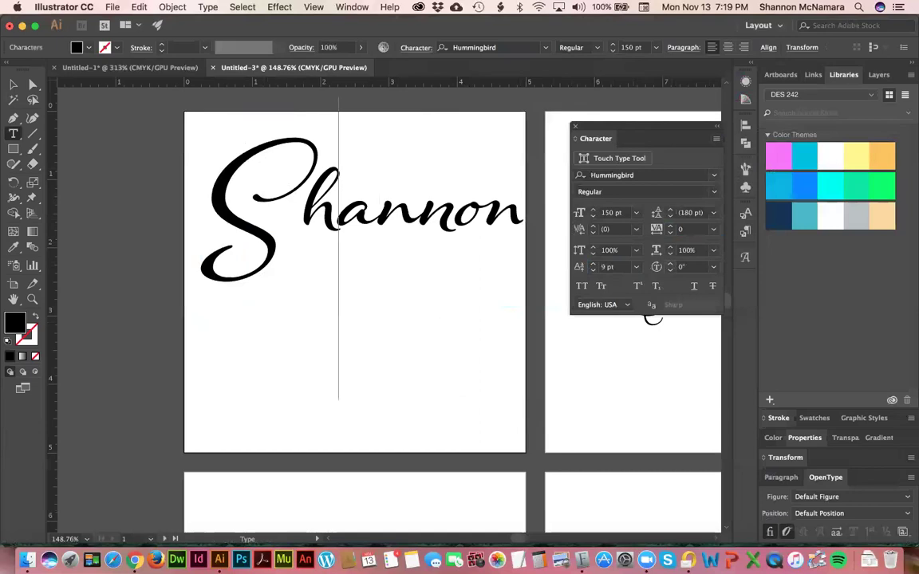
Select the h and set its tracking to -10.
key("shift+Left")
key("super+alt+k")
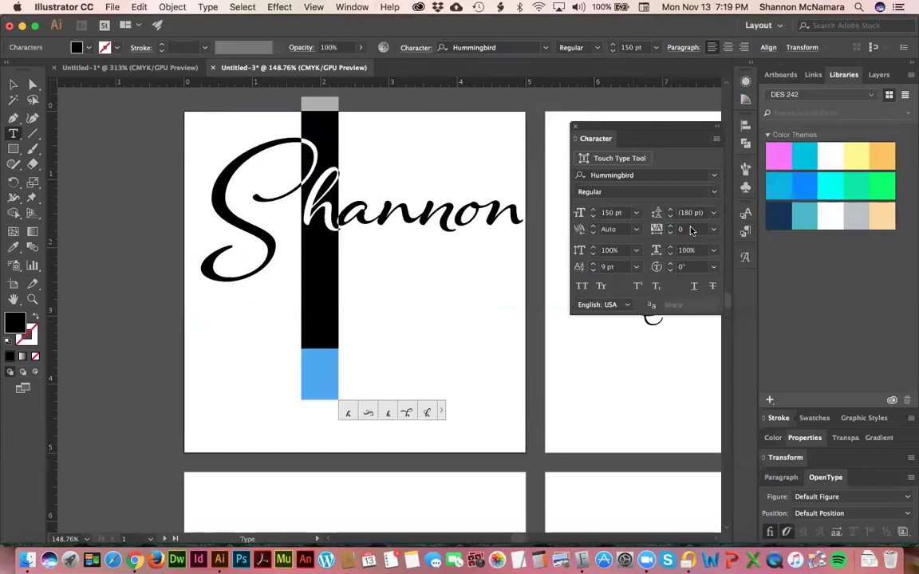
type("-10")
key("Return")
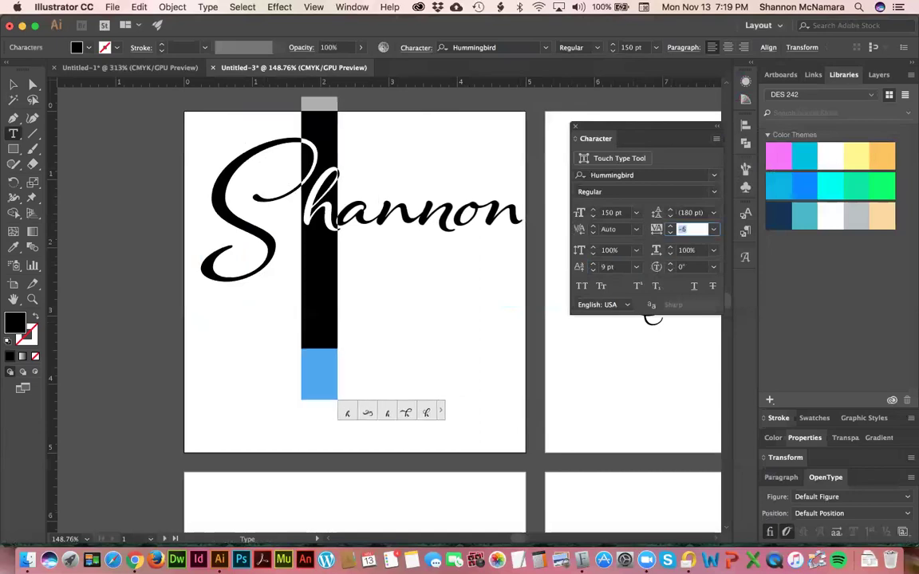
Exit text editing, undo the last changes and deselect the Shannon text.
left_click(13, 83)
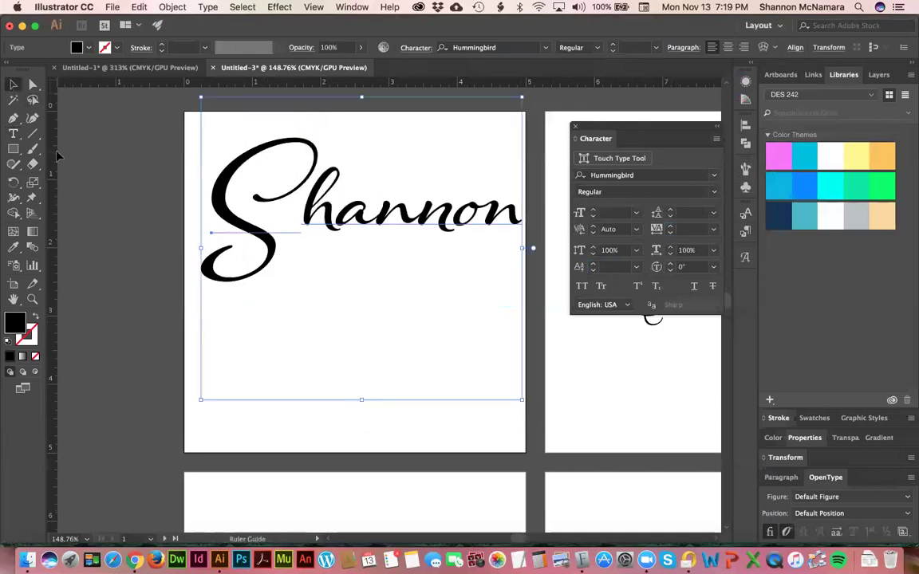
left_click(138, 179)
key("super+z")
key("super+z")
key("super+z")
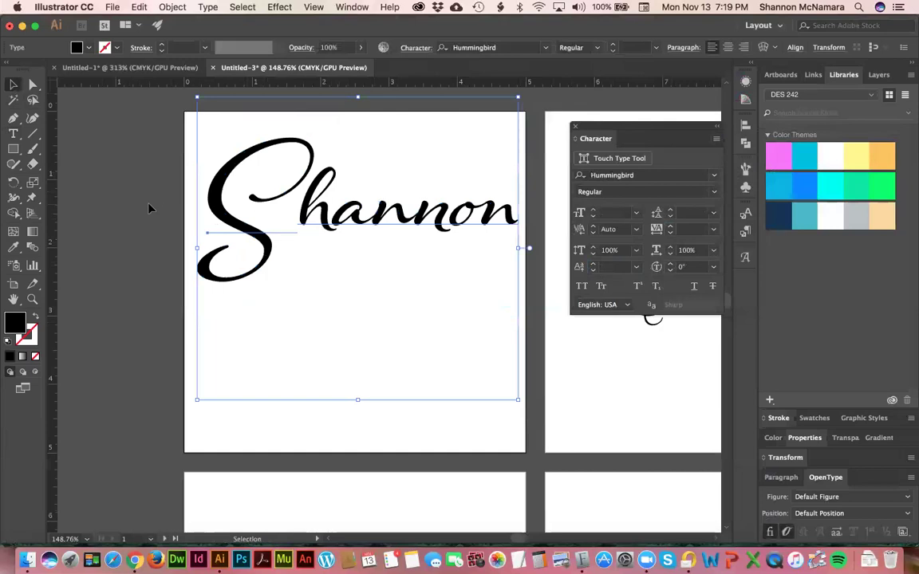
left_click(149, 209)
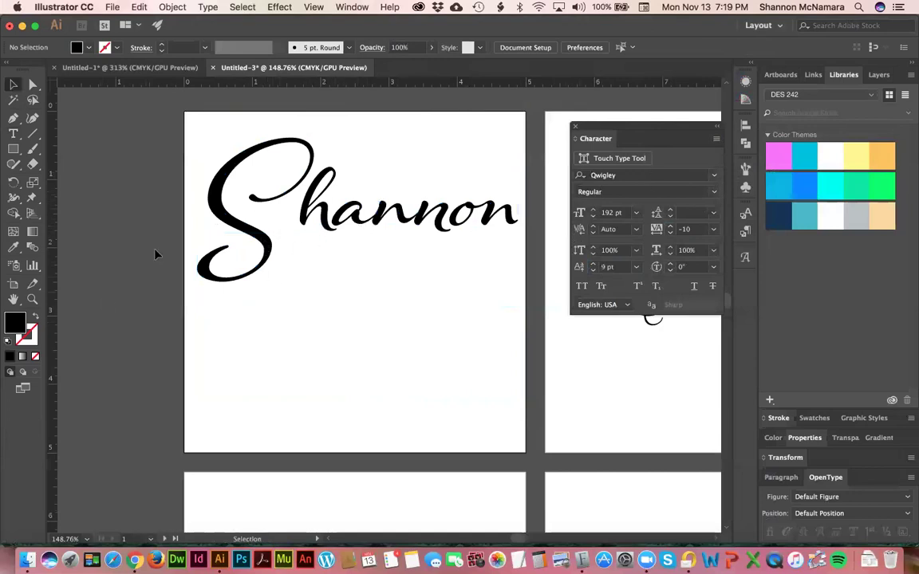
double_click(280, 183)
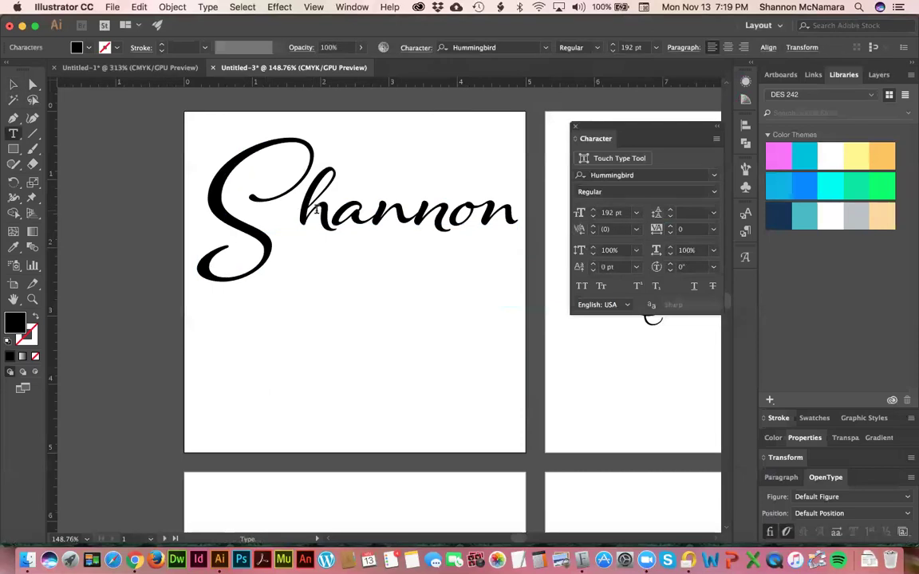
key("Escape")
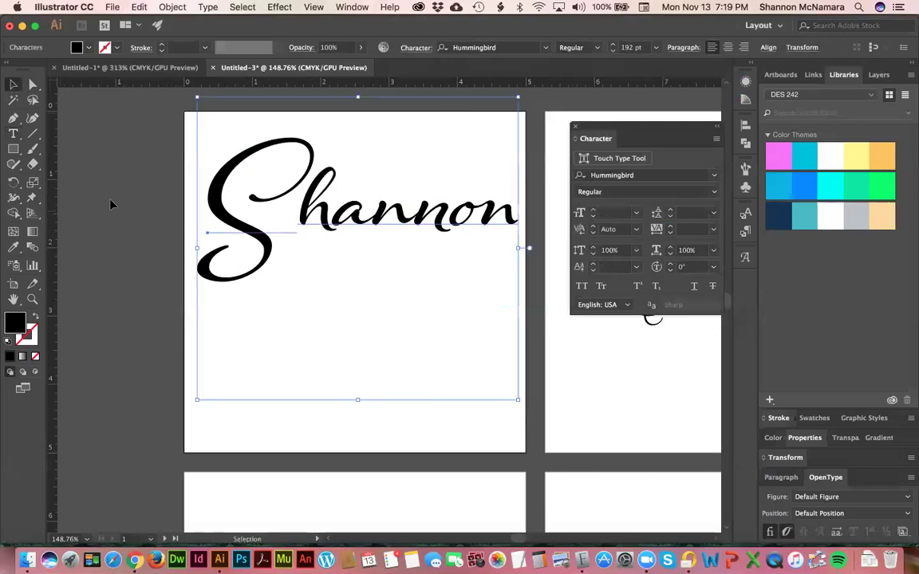
left_click(111, 206)
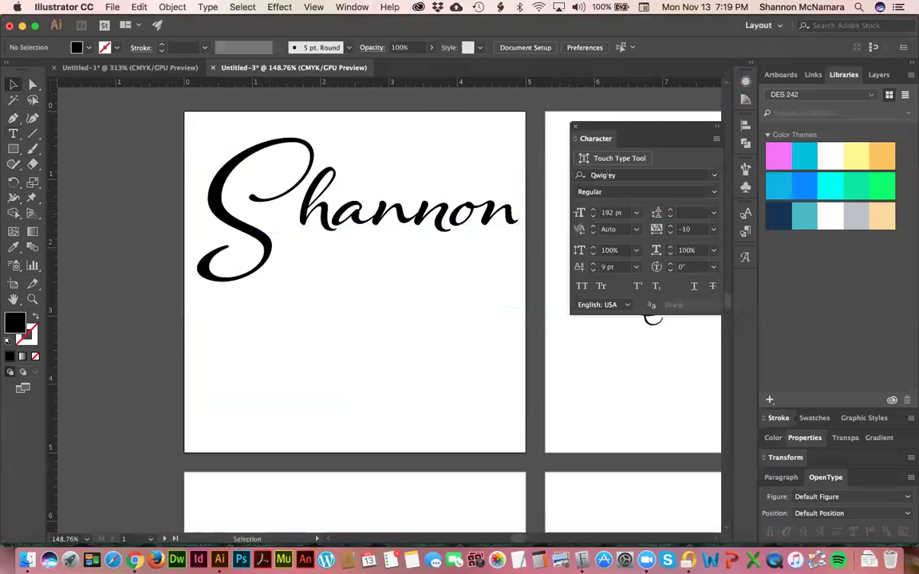
Set the Character panel's font filter to Sans Serif and close the font list.
left_click(694, 175)
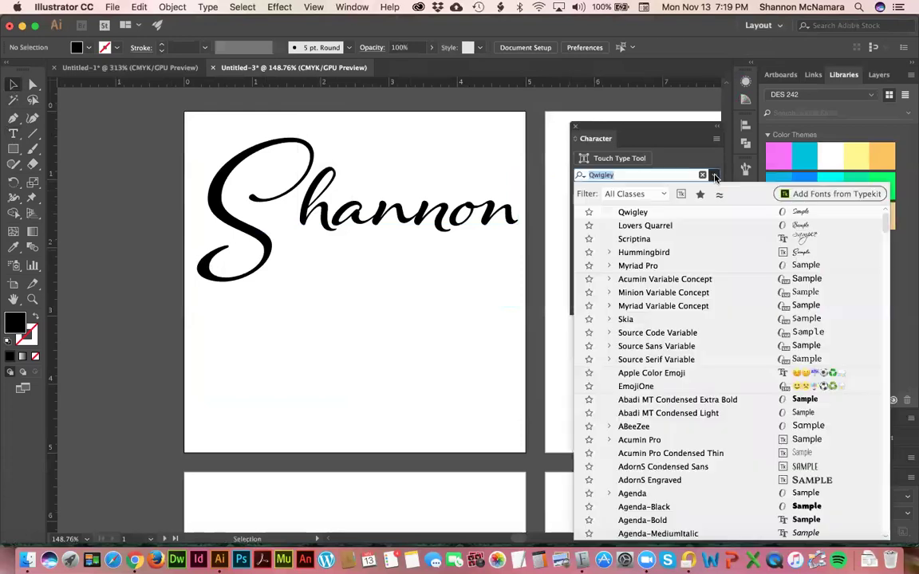
left_click(646, 196)
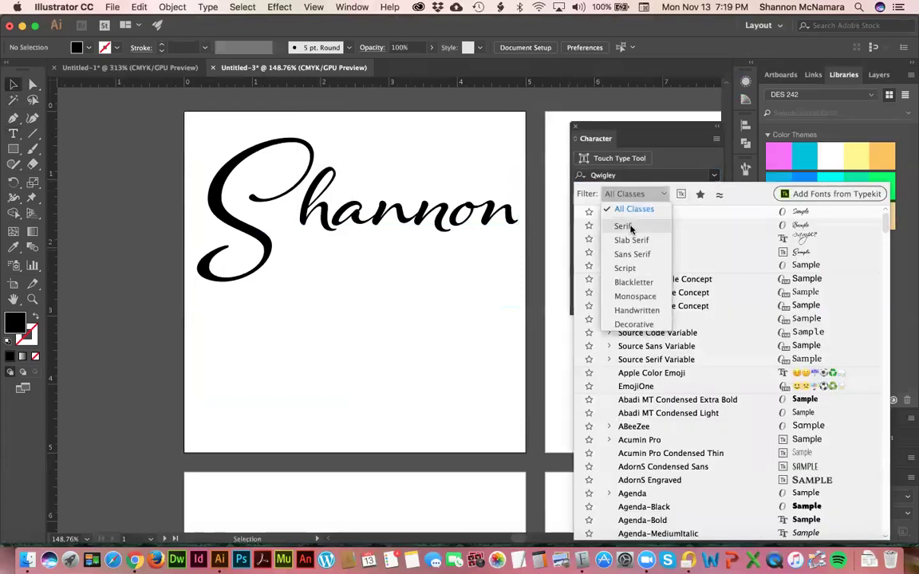
left_click(636, 253)
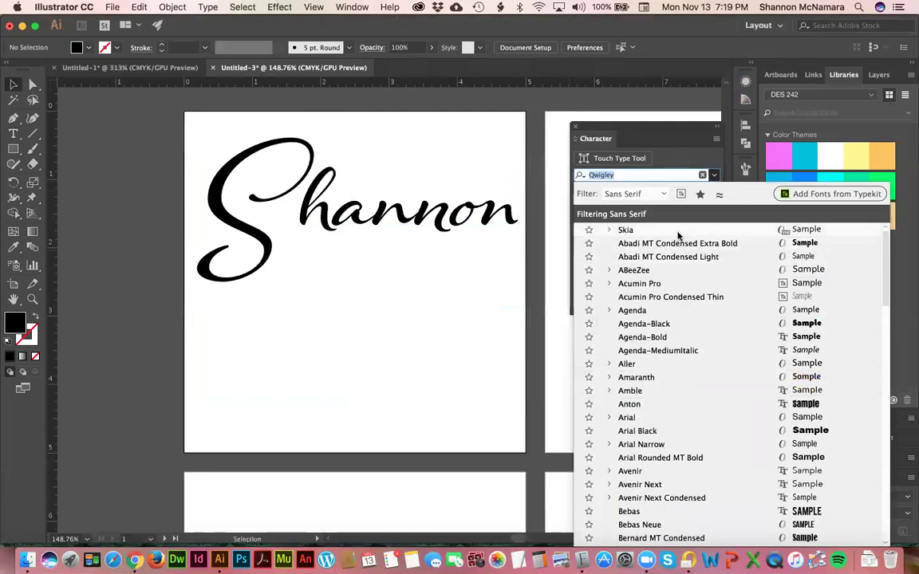
left_click(90, 219)
Remove the letters 'mc' typed into Shannon by mistake and deselect it.
key("t")
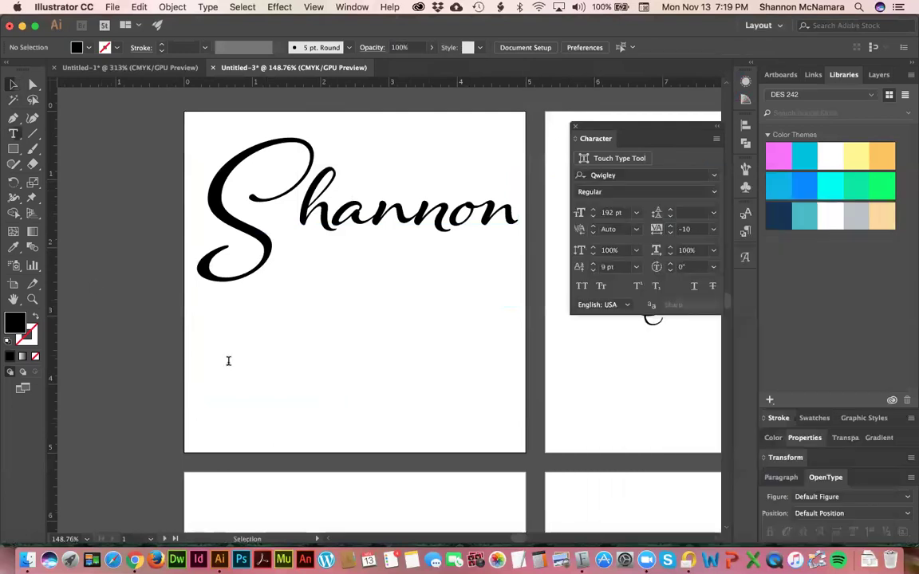
left_click(209, 341)
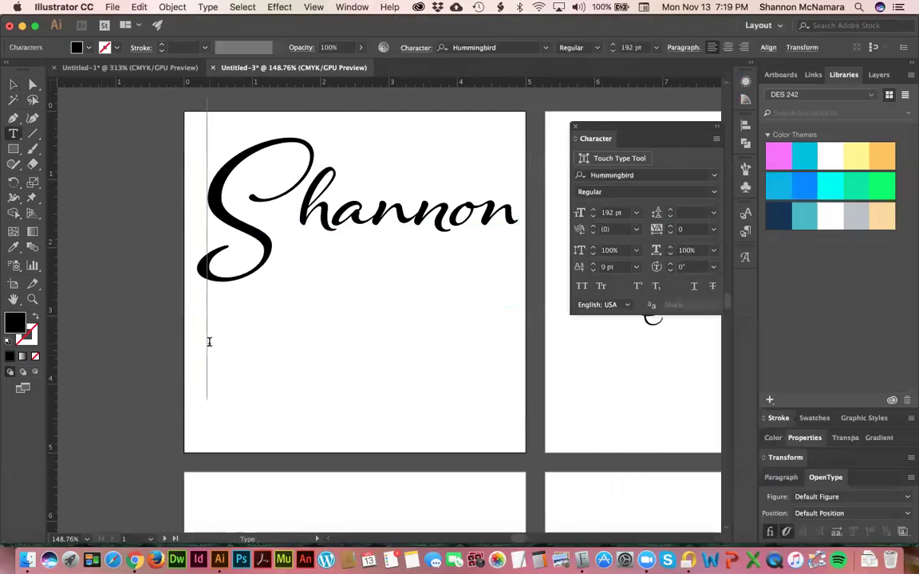
type("mc")
key("BackSpace")
key("BackSpace")
key("Escape")
left_click(140, 380)
key("t")
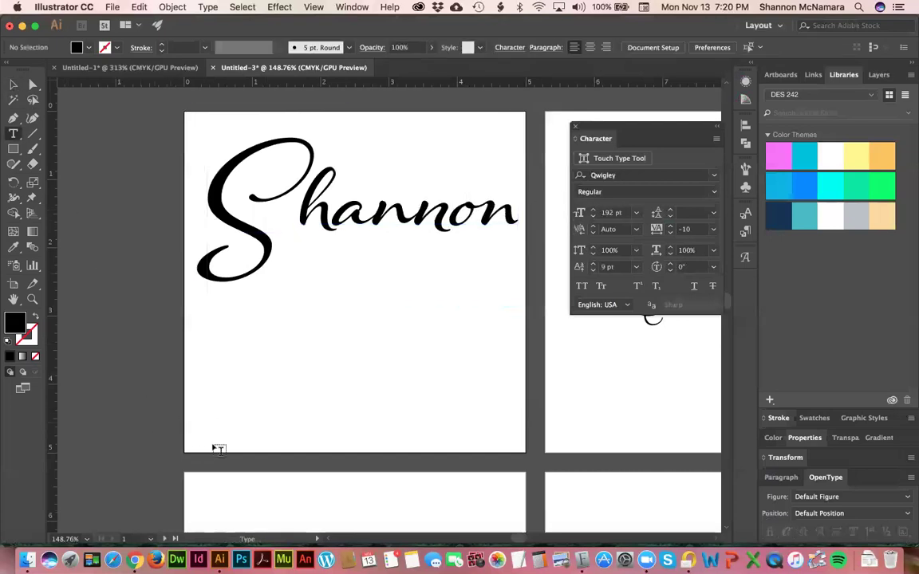
left_click(193, 422)
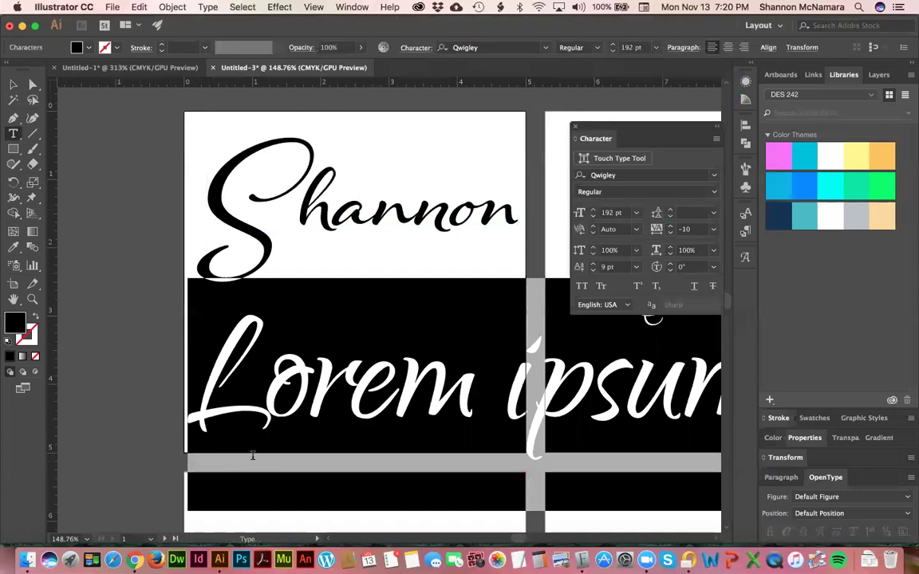
type("mcnamara")
key("Escape")
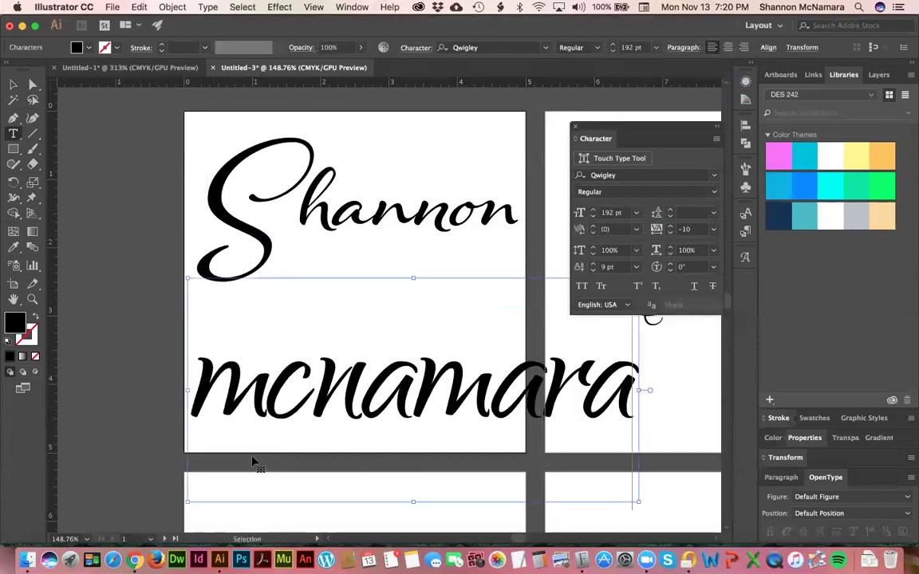
Shrink mcnamara to 88 pt and retype it over the stray comma.
double_click(252, 462)
key("super+shift+comma")
key("super+shift+comma")
key("super+shift+comma")
key("super+shift+comma")
key("super+shift+comma")
key("super+shift+comma")
key("super+shift+comma")
key("super+shift+comma")
key("super+shift+comma")
key("super+shift+comma")
key("super+shift+comma")
key("super+shift+comma")
key("super+shift+comma")
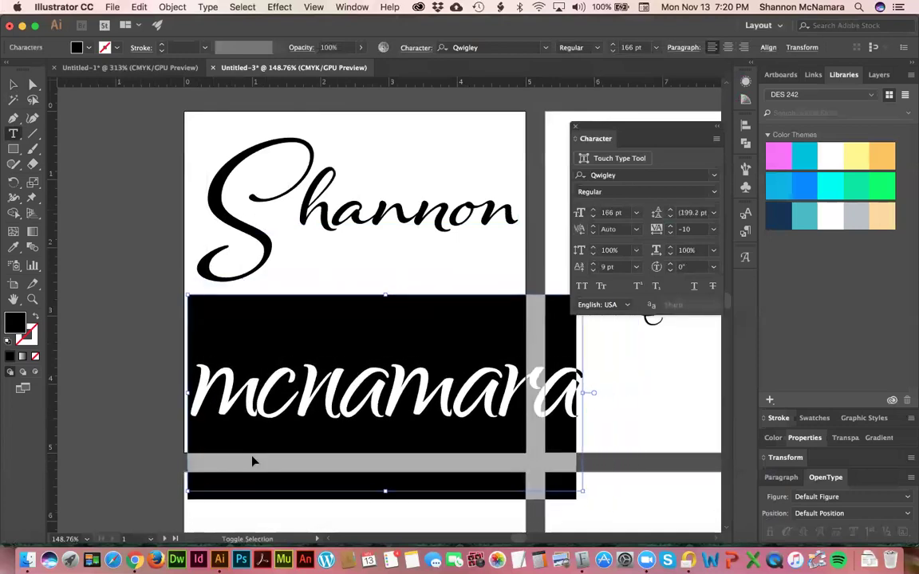
key("super+shift+comma")
key("super+shift+comma")
key("super+shift+comma")
key("super+shift+comma")
key("super+shift+comma")
key("super+shift+comma")
key("super+shift+comma")
key("super+shift+comma")
key("super+shift+comma")
key("super+shift+comma")
key("super+shift+comma")
key("super+shift+comma")
key("super+shift+comma")
key("super+shift+comma")
key("super+shift+comma")
key("super+shift+comma")
key("super+shift+comma")
key("super+shift+comma")
key("super+shift+comma")
key("super+shift+comma")
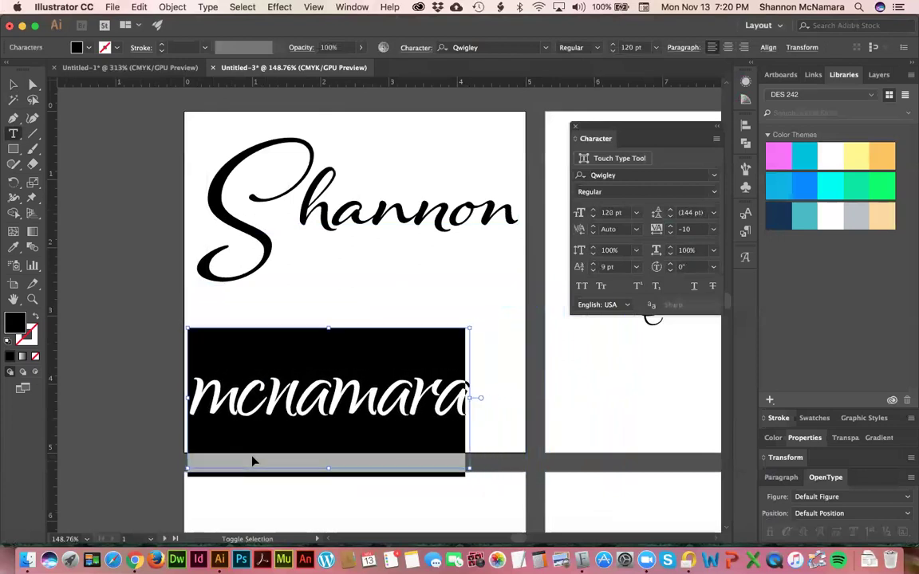
key("super+shift+comma")
key("super+shift+comma")
key("super+shift+comma")
key("super+shift+comma")
key("super+shift+comma")
key("super+shift+comma")
key("super+shift+comma")
key("super+shift+comma")
key("super+shift+comma")
key("super+shift+comma")
key("super+shift+comma")
key("super+shift+comma")
key("super+shift+comma")
key("super+shift+comma")
key("super+shift+comma")
key("super+shift+comma")
type(",")
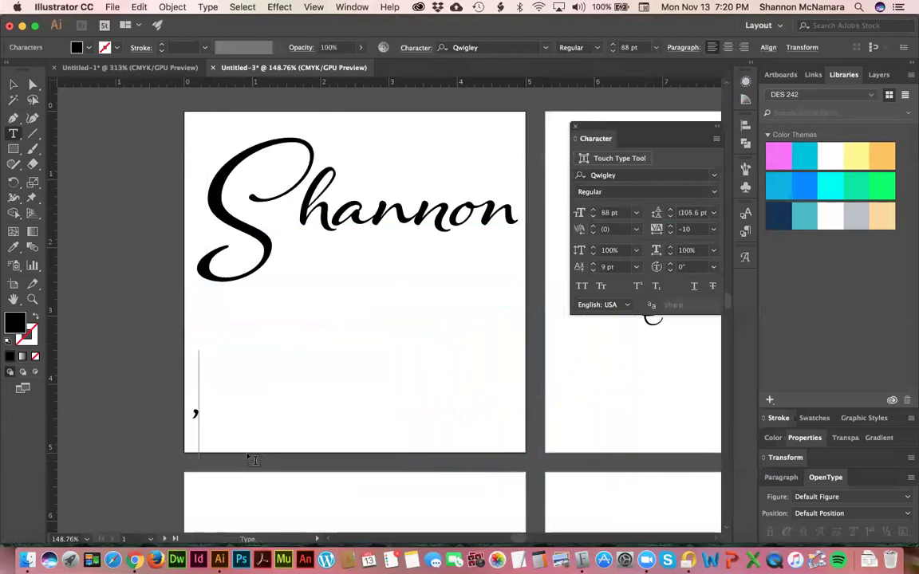
key("shift+Left")
type("mcna")
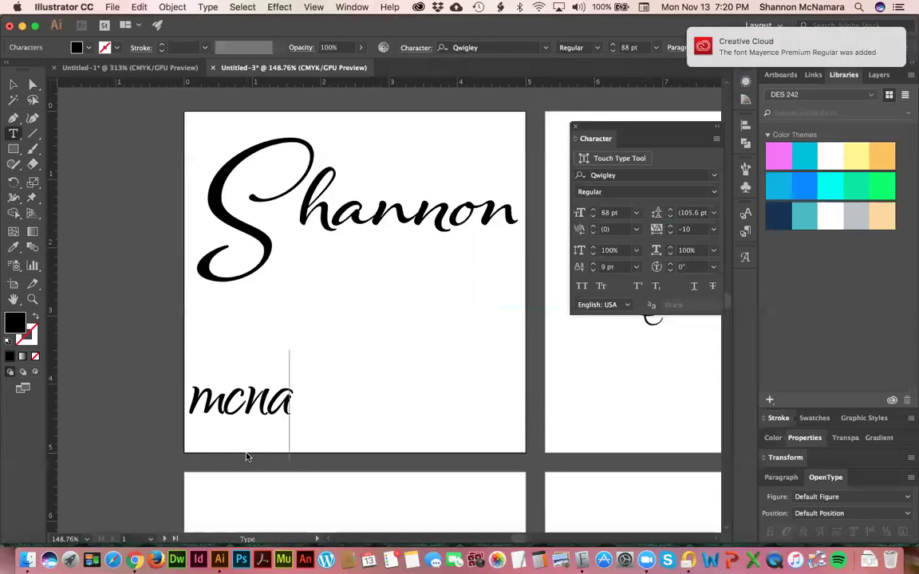
type("mara")
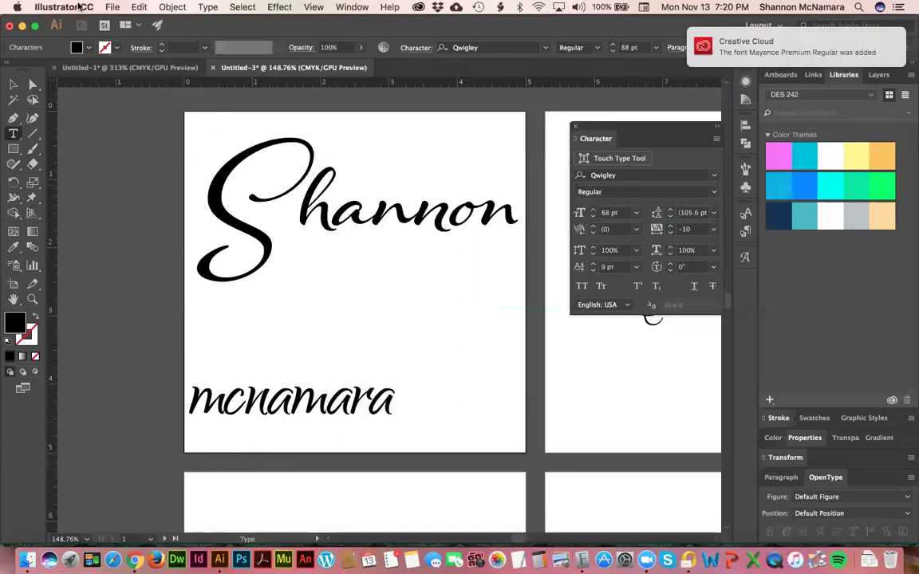
key("Escape")
Set the lower artboard's Shannon in Mayence Premium, searching all font classes for 'may'.
left_click(93, 140)
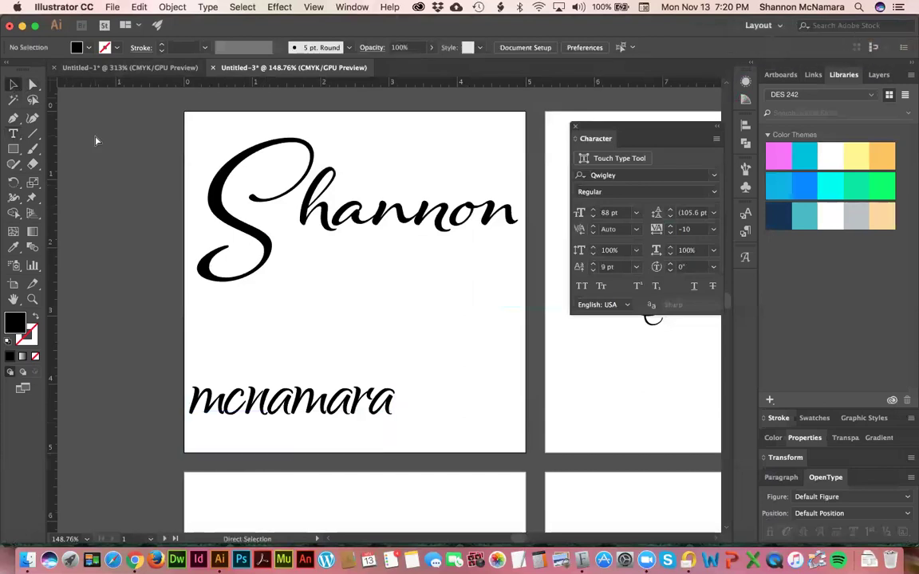
key("super+equal")
left_click_drag(523, 485, 318, 198)
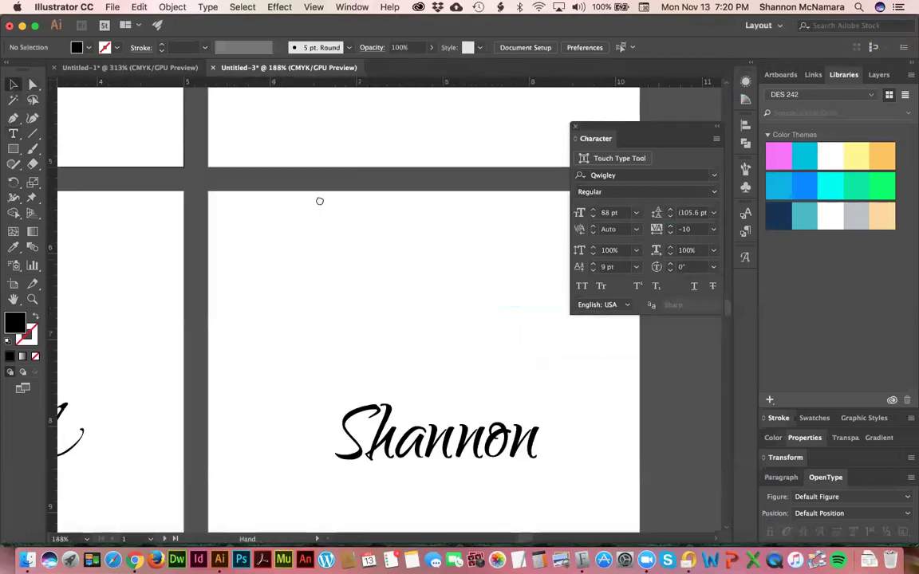
left_click(393, 447)
left_click(614, 175)
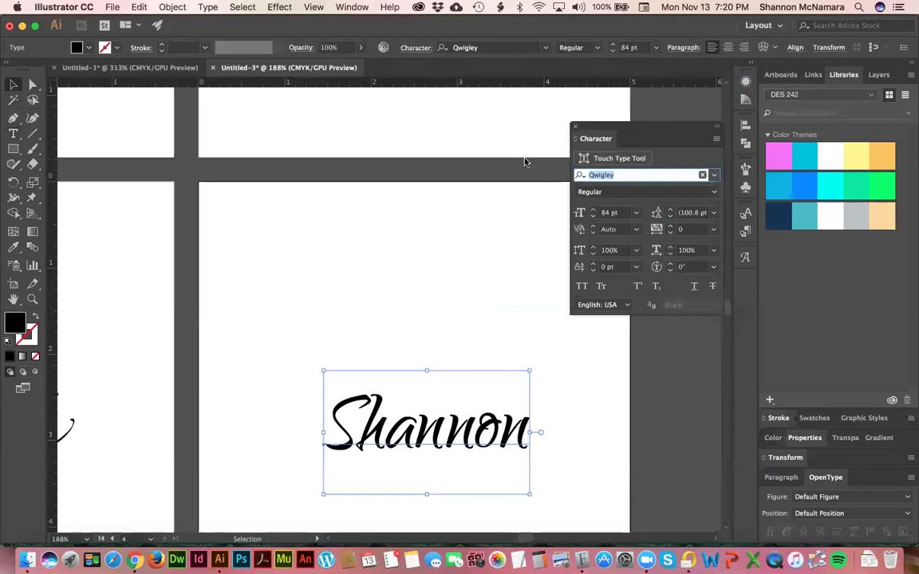
type("MA")
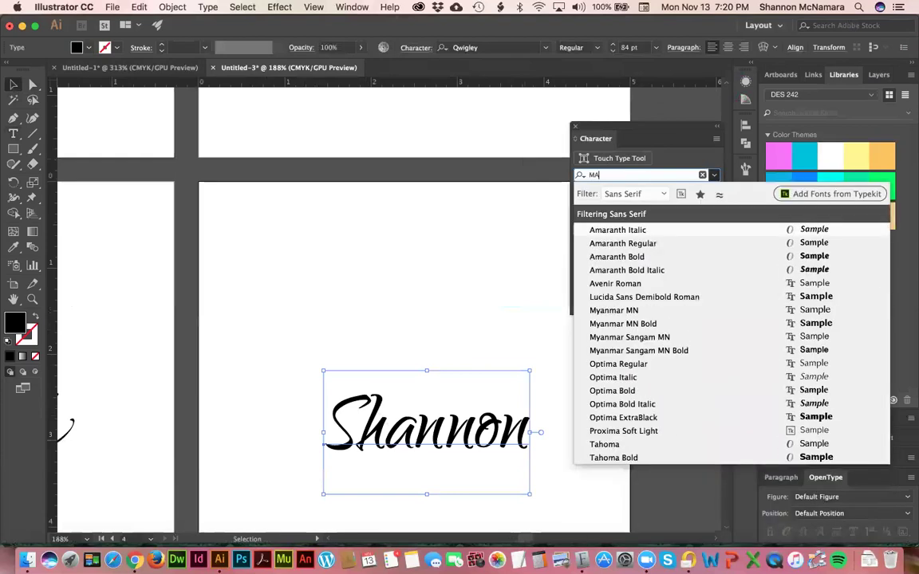
type("Y")
key("BackSpace")
key("BackSpace")
key("BackSpace")
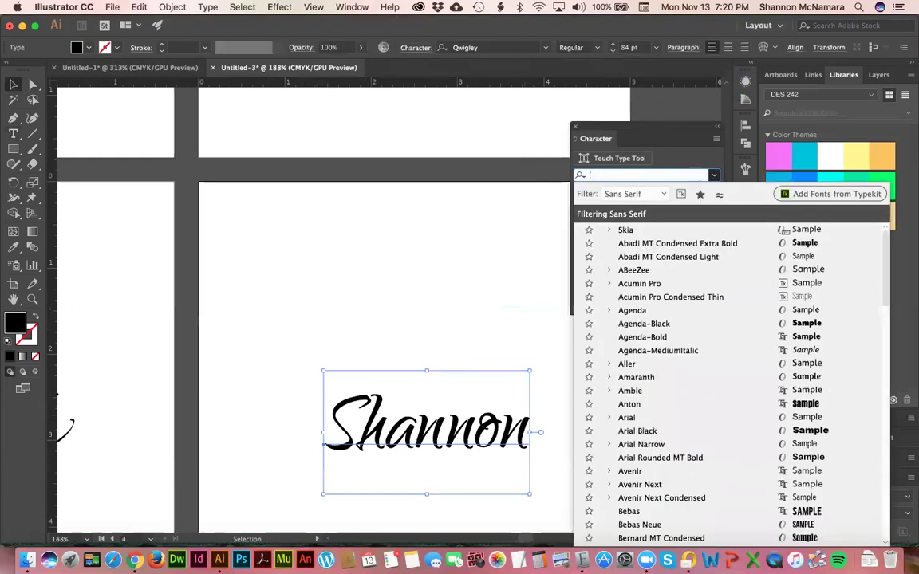
left_click(630, 194)
left_click(627, 207)
type("may")
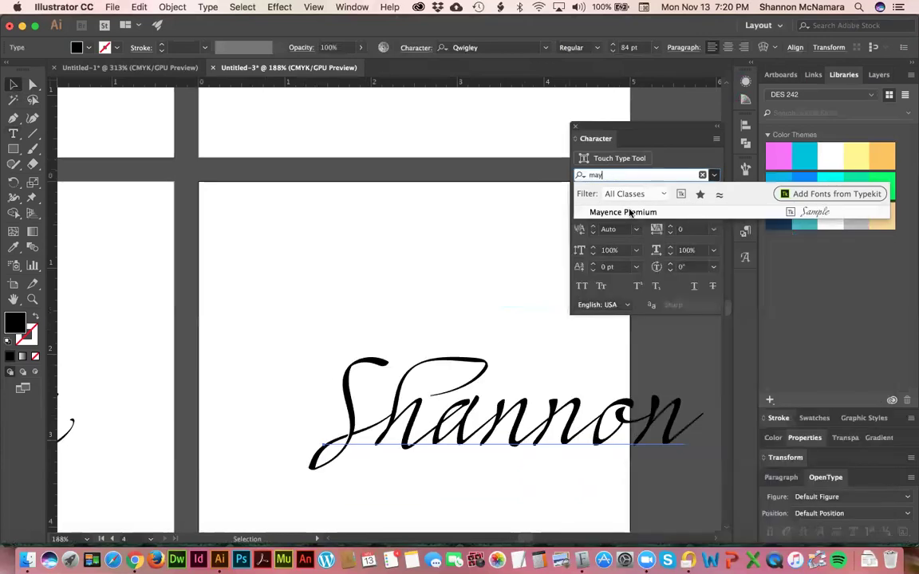
left_click(621, 211)
left_click_drag(485, 385, 407, 369)
left_click_drag(456, 407, 456, 408)
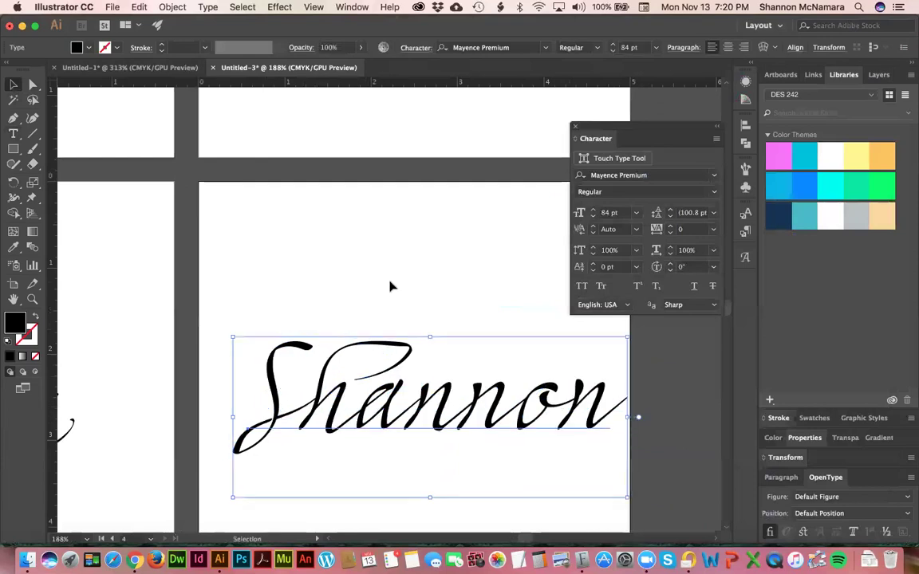
left_click(354, 258)
left_click_drag(250, 310, 406, 416)
scroll(406, 415, "up", 10)
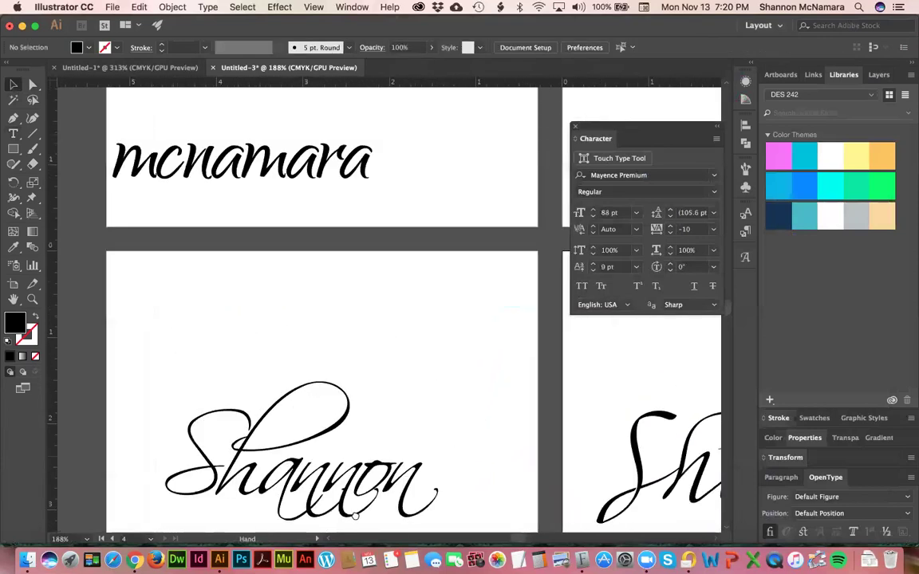
left_click_drag(538, 450, 315, 271)
scroll(314, 271, "up", 5)
scroll(315, 271, "left", 8)
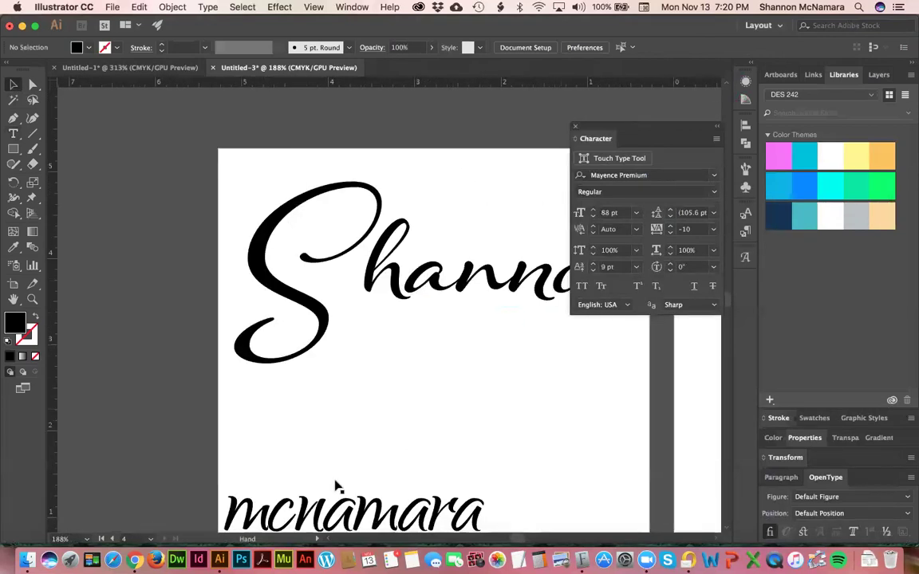
left_click_drag(338, 486, 462, 361)
scroll(463, 361, "right", 5)
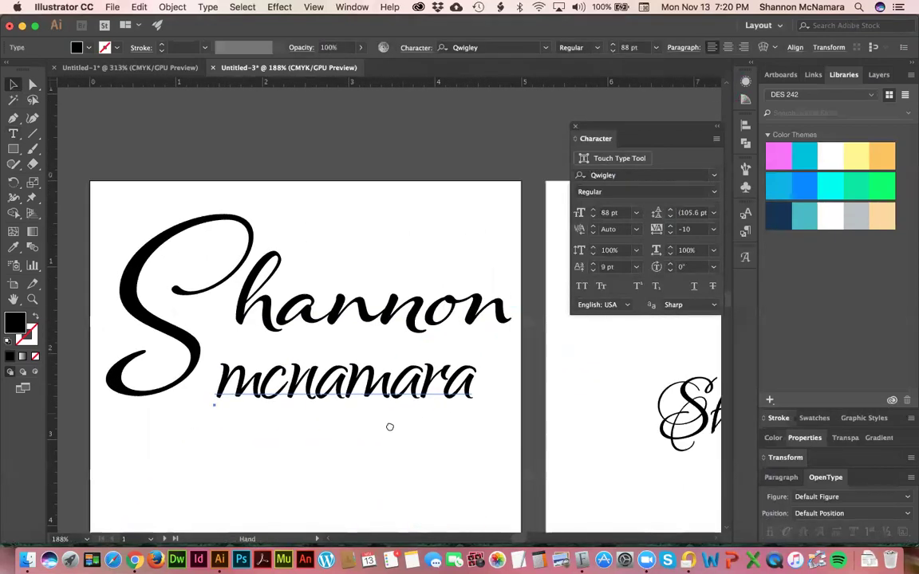
scroll(390, 359, "down", 2)
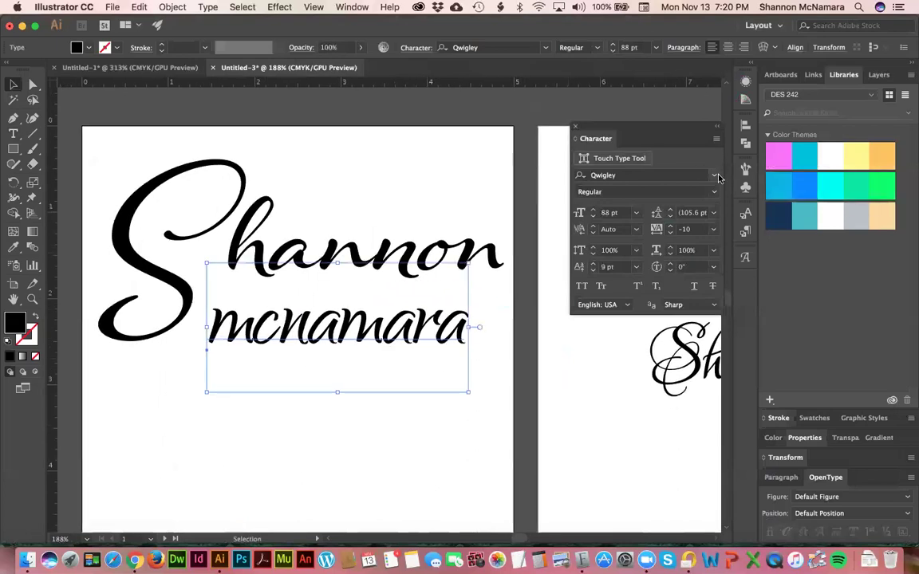
Filter the font list to Sans Serif and set mcnamara to 40 pt.
left_click(647, 171)
left_click(636, 194)
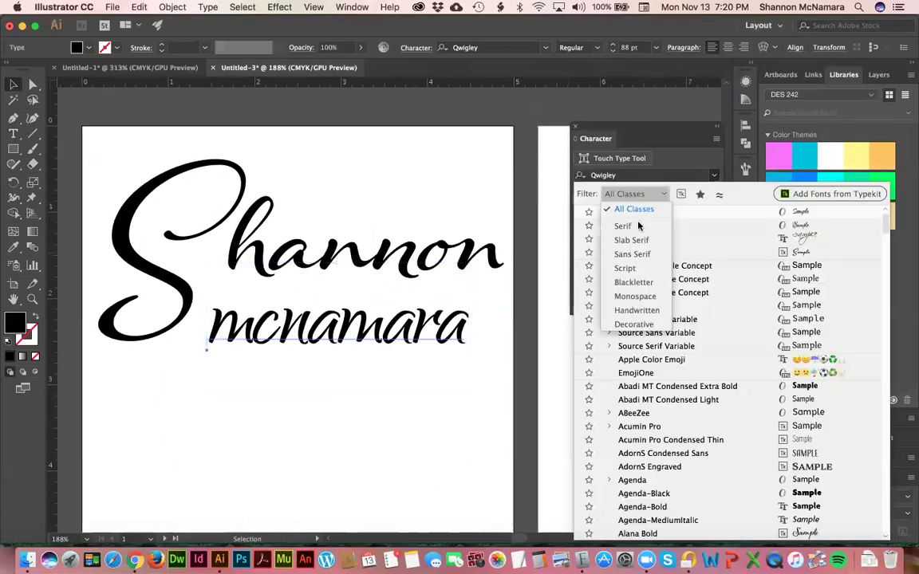
left_click(631, 253)
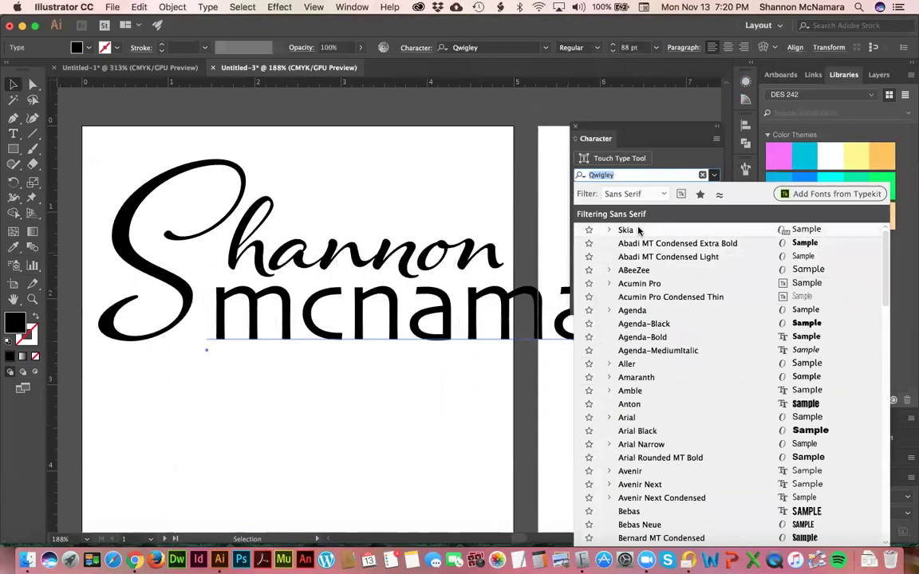
left_click(360, 368)
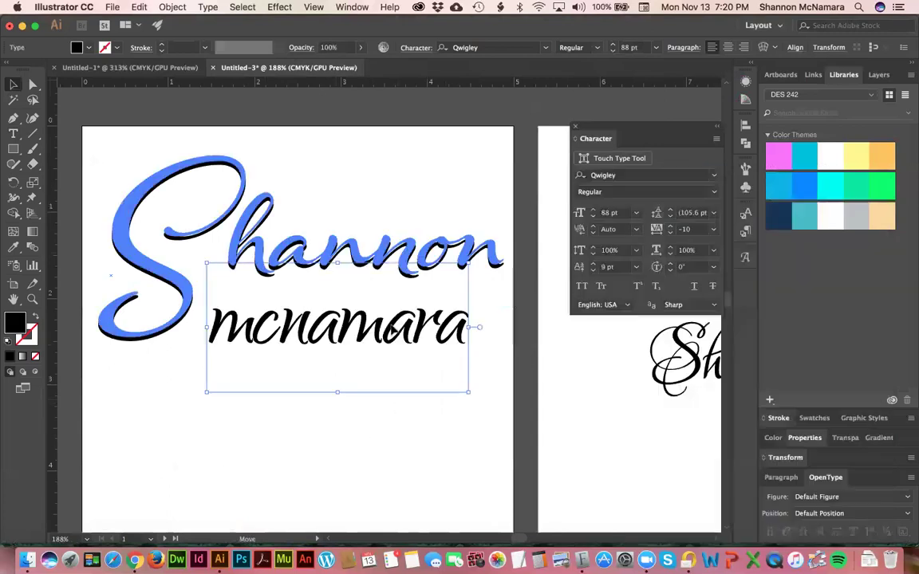
left_click(307, 323)
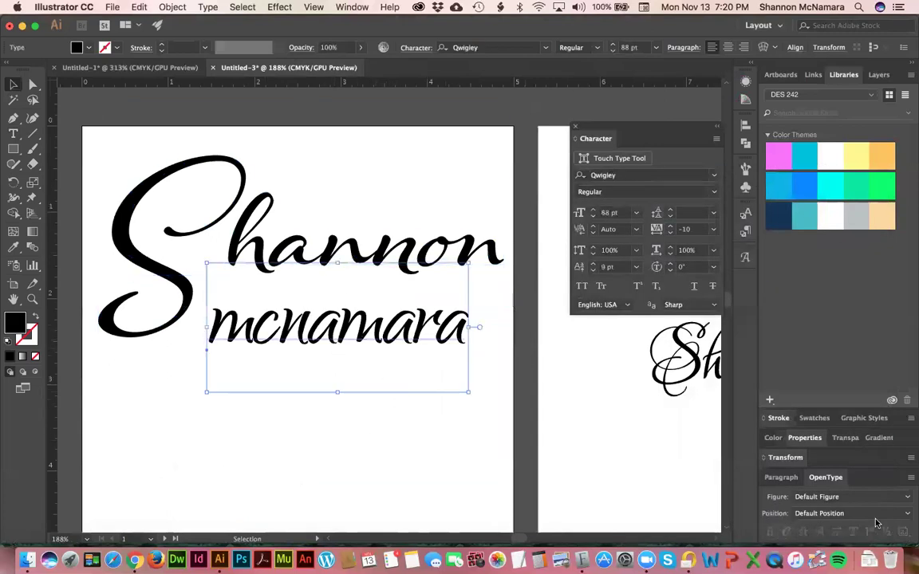
left_click(621, 216)
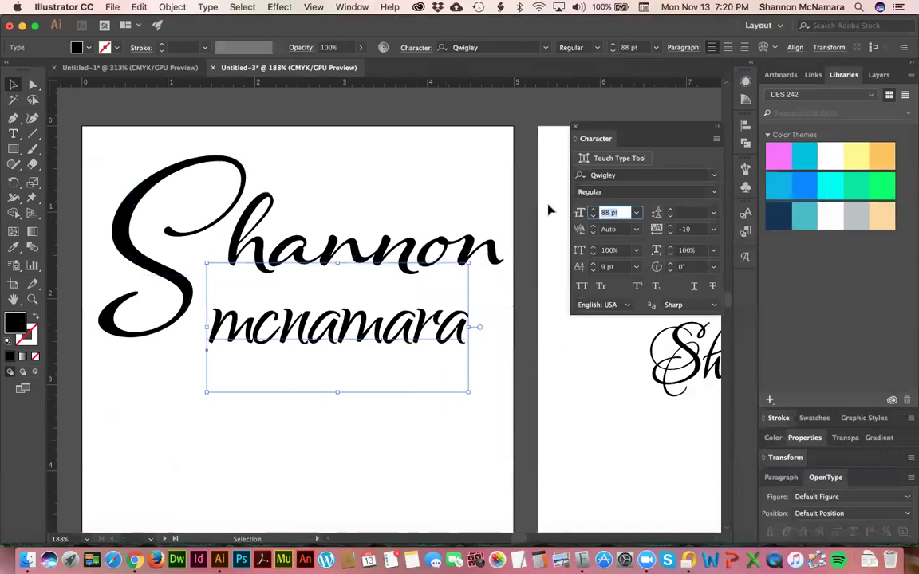
type("40")
key("Return")
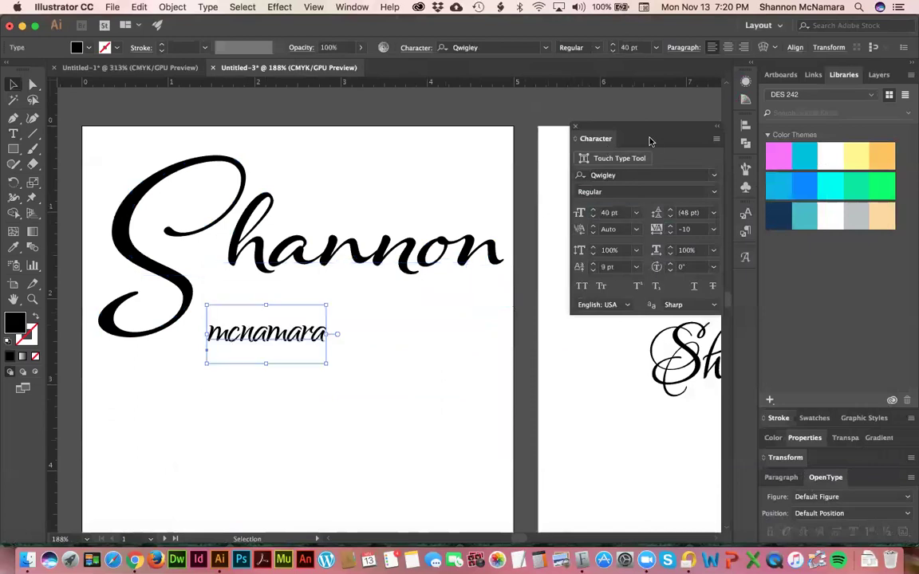
Set mcnamara in Acumin Pro Condensed Thin from the sans serif list.
left_click(712, 178)
left_click(636, 195)
left_click(637, 256)
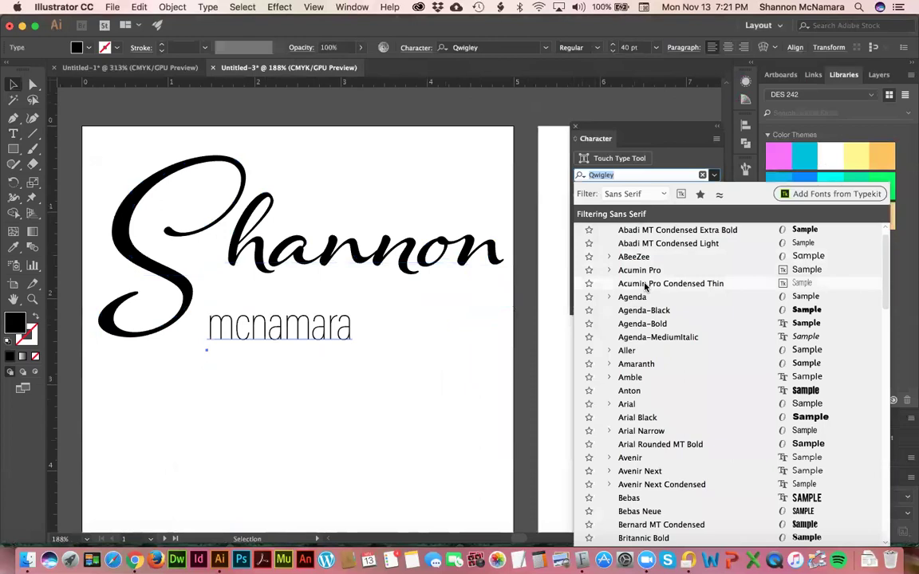
left_click(645, 287)
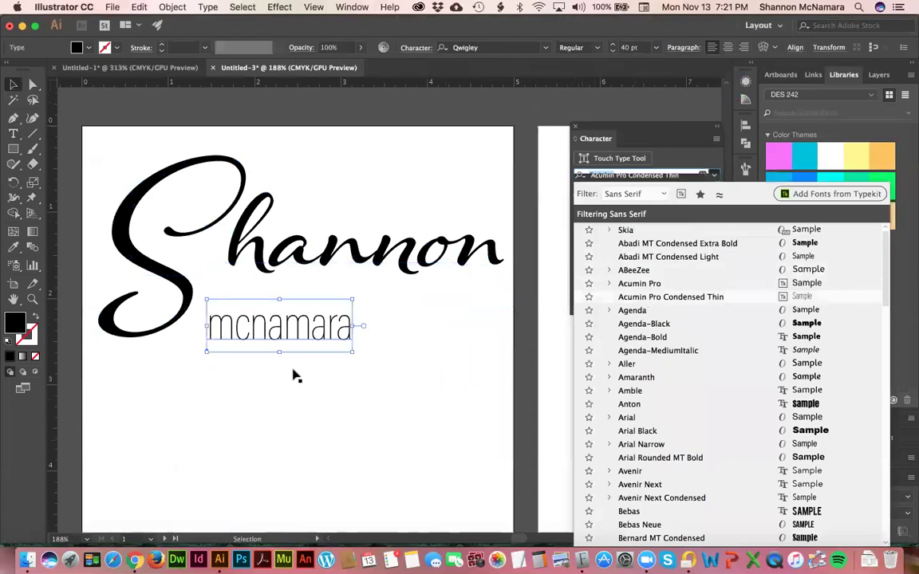
left_click(293, 348)
Duplicate mcnamara below itself and set the copy in Futura Std Light Condensed.
mouse_move(294, 349)
left_mouse_down()
mouse_move(313, 319)
mouse_move(306, 311)
mouse_move(303, 359)
left_mouse_up()
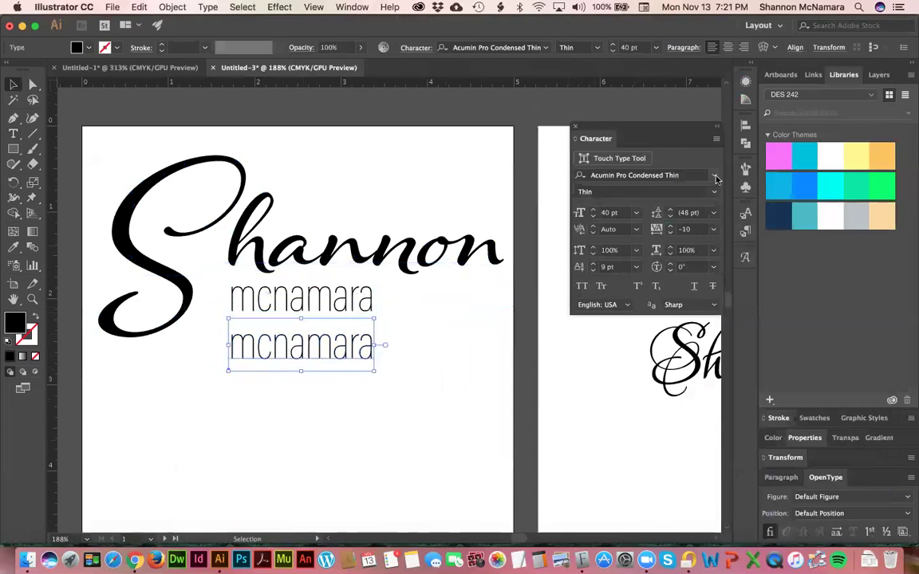
left_click(644, 175)
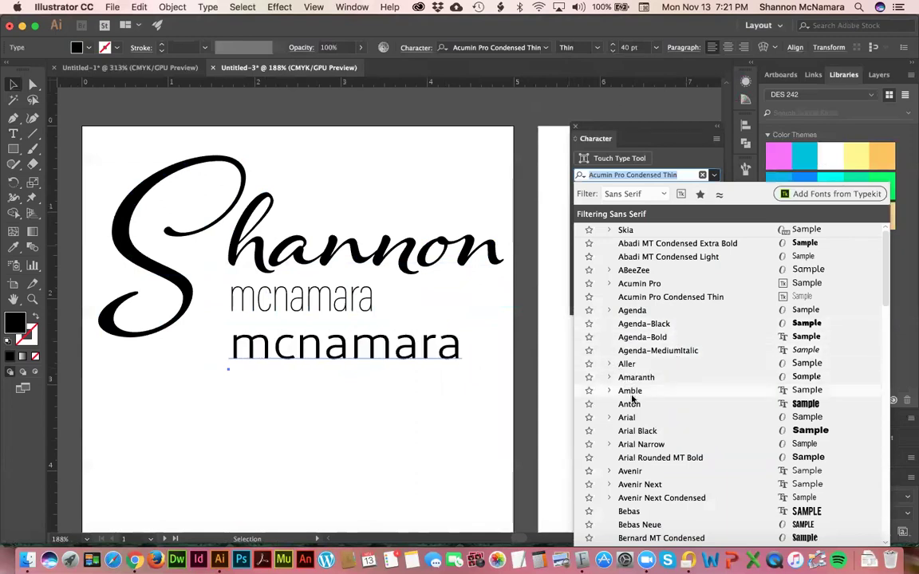
scroll(635, 405, "down", 4)
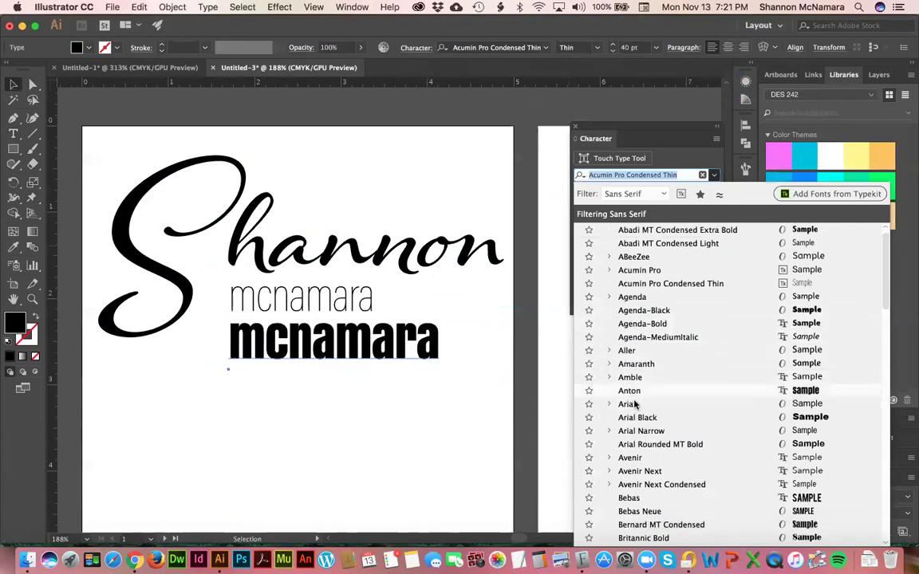
scroll(635, 405, "down", 2)
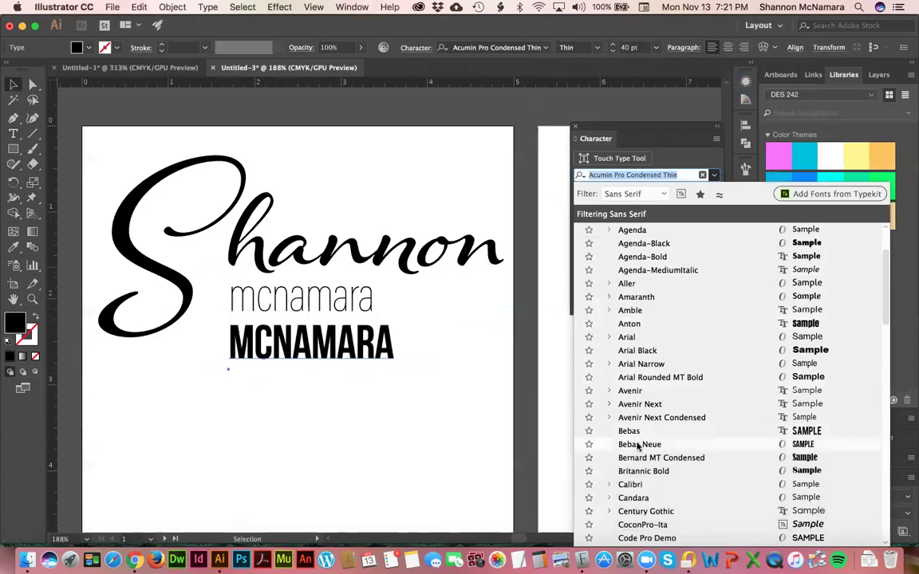
scroll(636, 440, "down", 4)
scroll(638, 445, "down", 3)
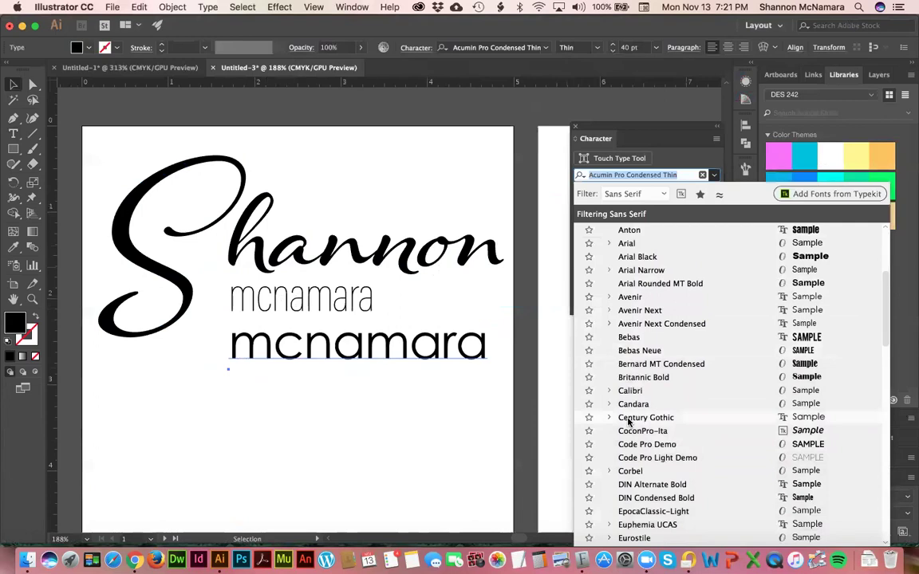
scroll(628, 421, "down", 3)
scroll(630, 423, "down", 3)
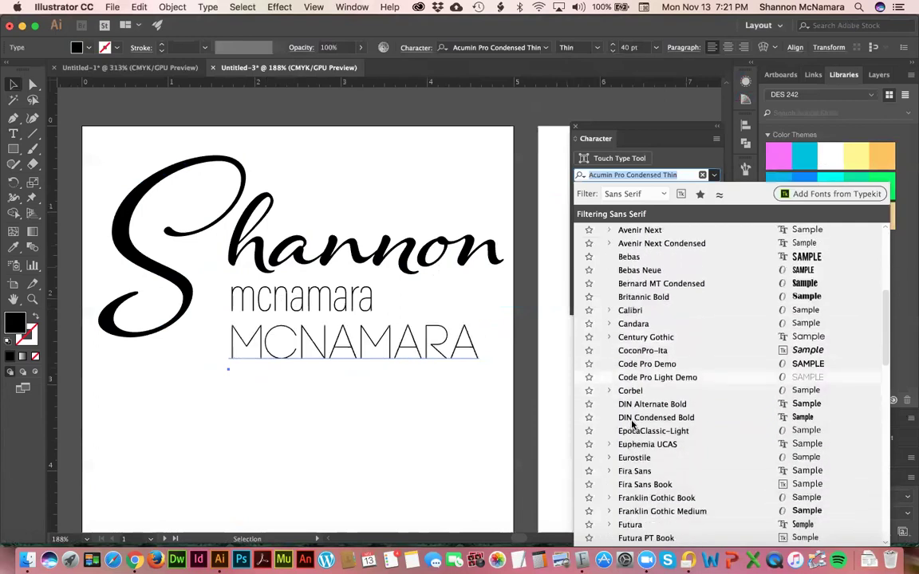
scroll(646, 461, "down", 4)
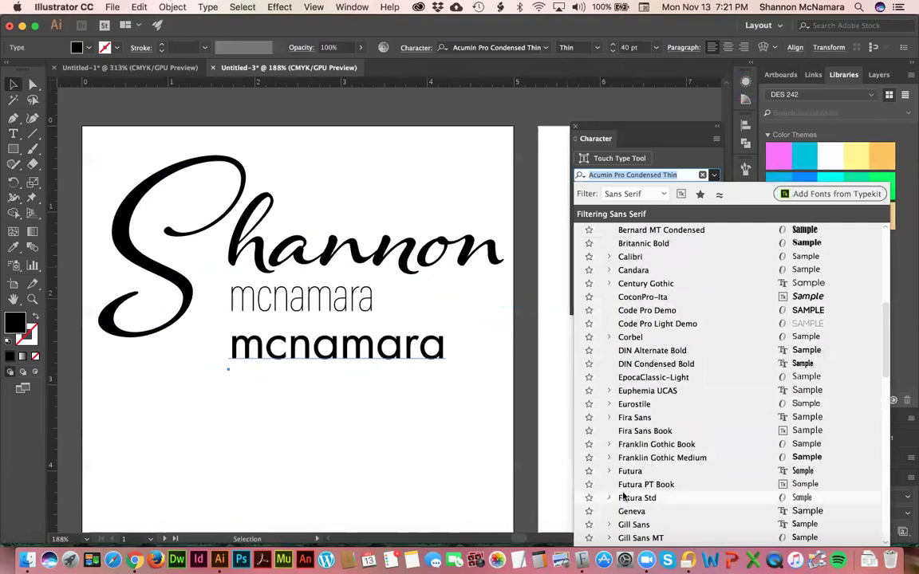
left_click(609, 498)
scroll(638, 478, "down", 3)
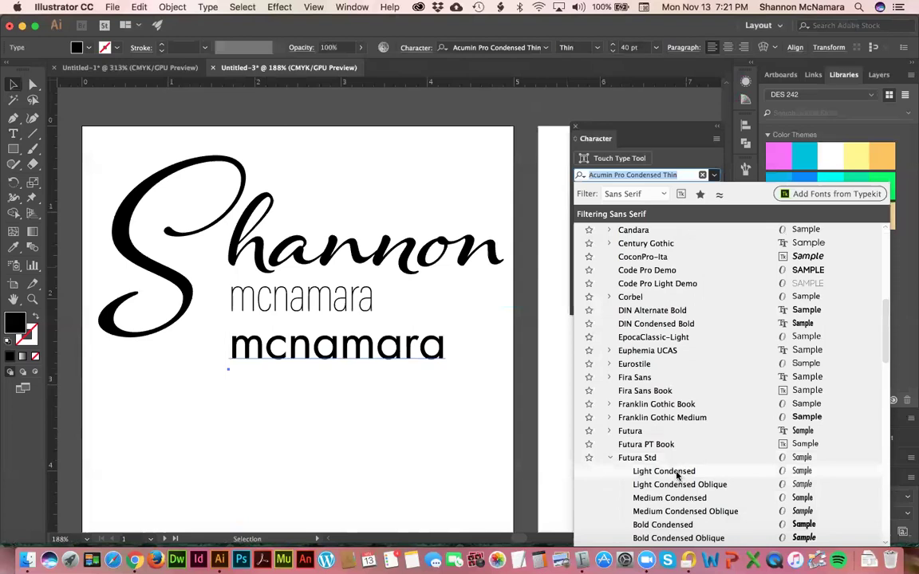
left_click(664, 472)
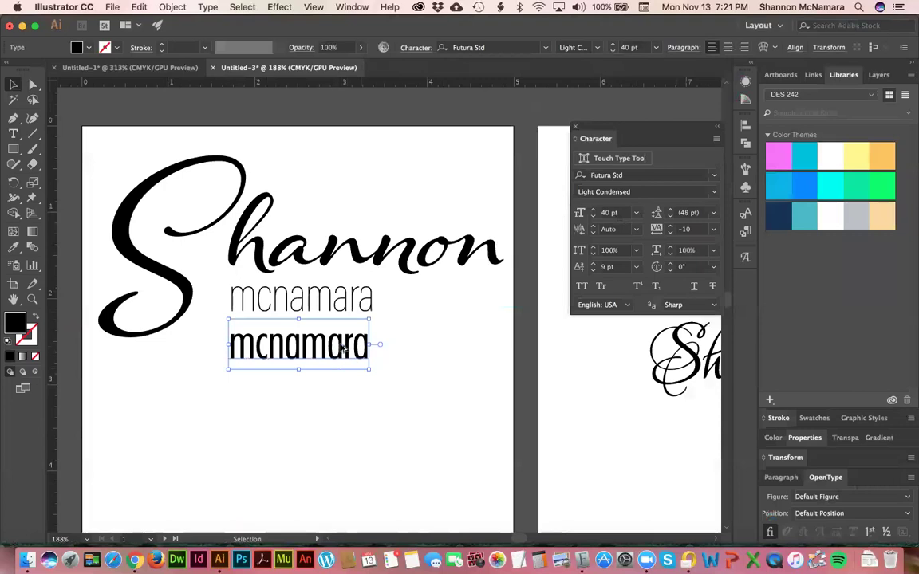
Duplicate the condensed line into a third line and try Gill Sans on it.
left_click_drag(348, 349, 349, 399)
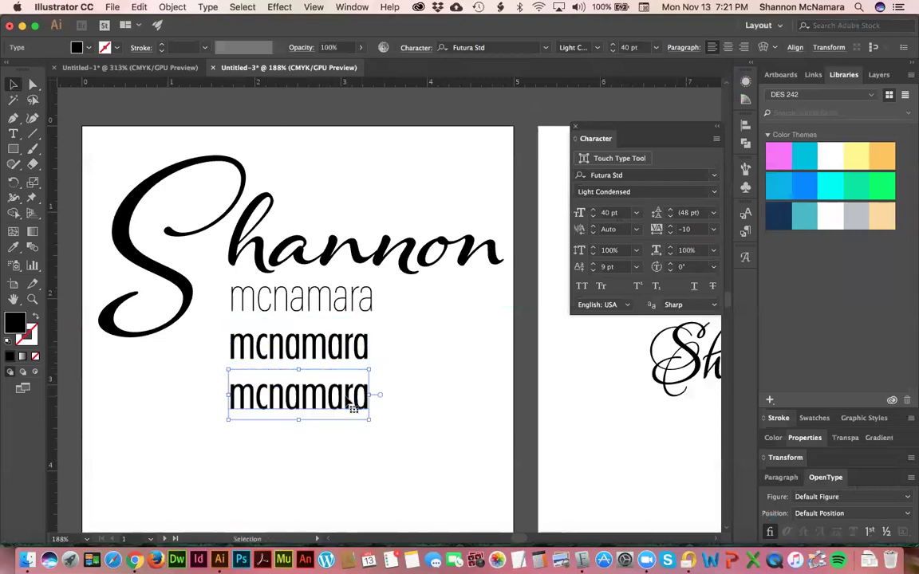
left_click(641, 174)
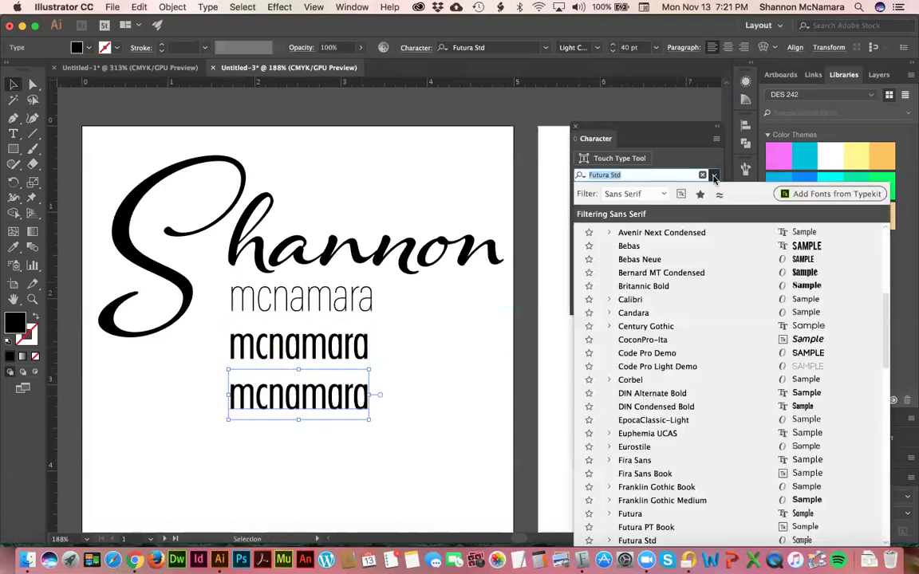
scroll(656, 436, "down", 10)
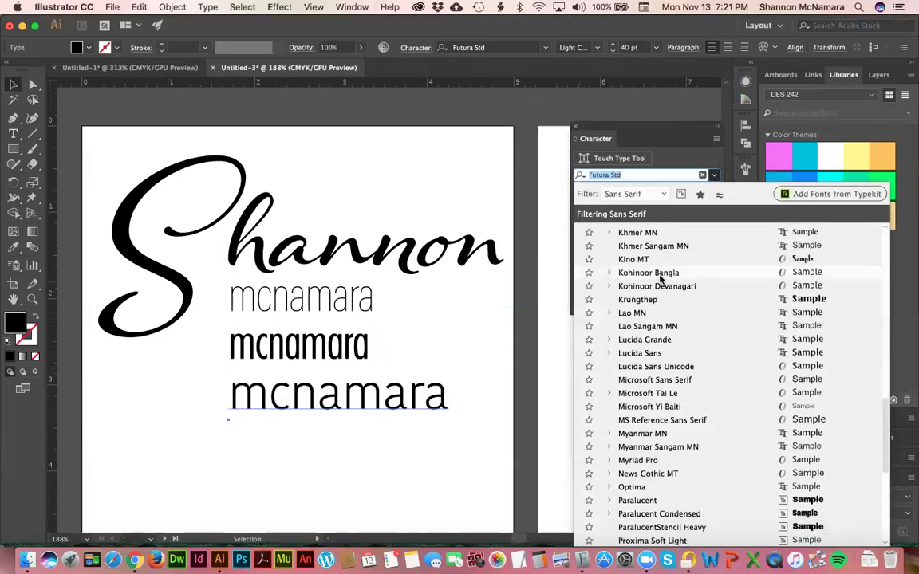
scroll(660, 279, "up", 8)
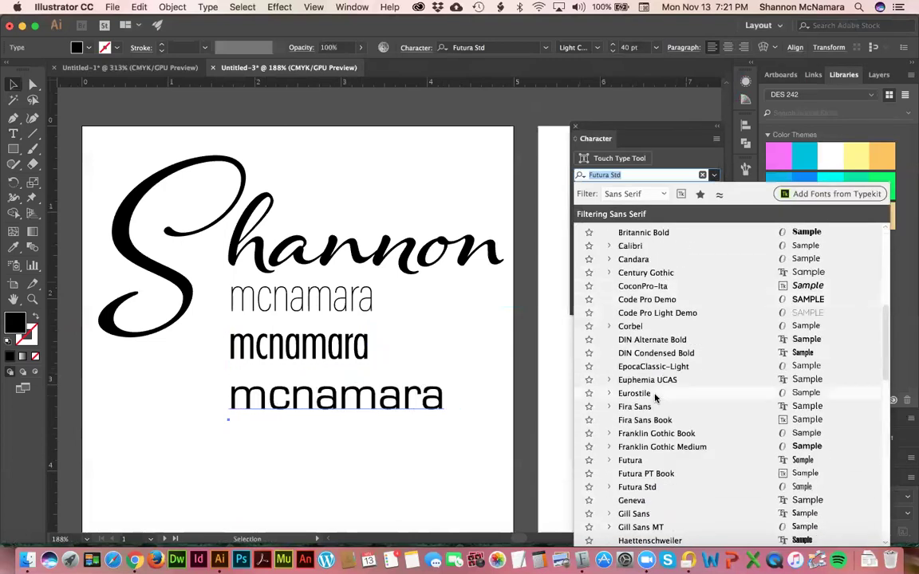
scroll(654, 397, "down", 4)
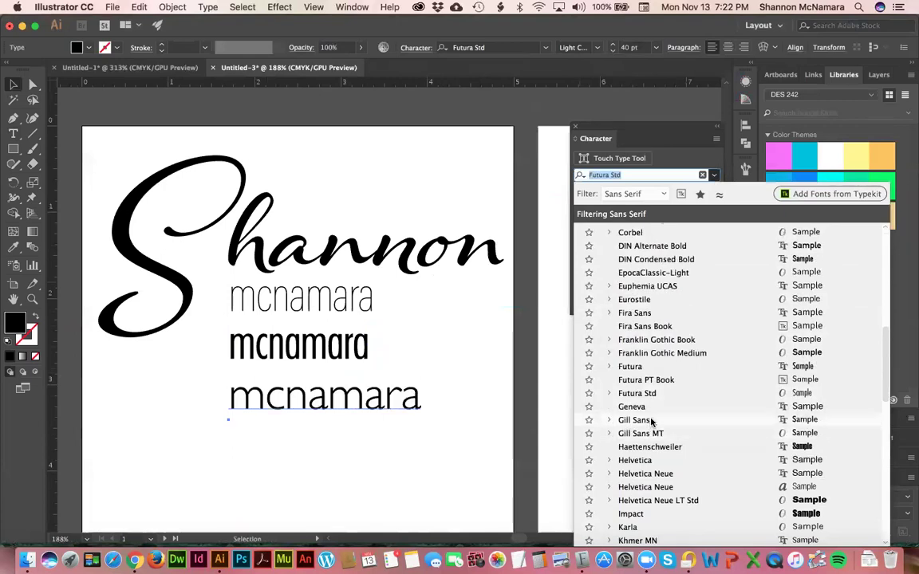
left_click(642, 422)
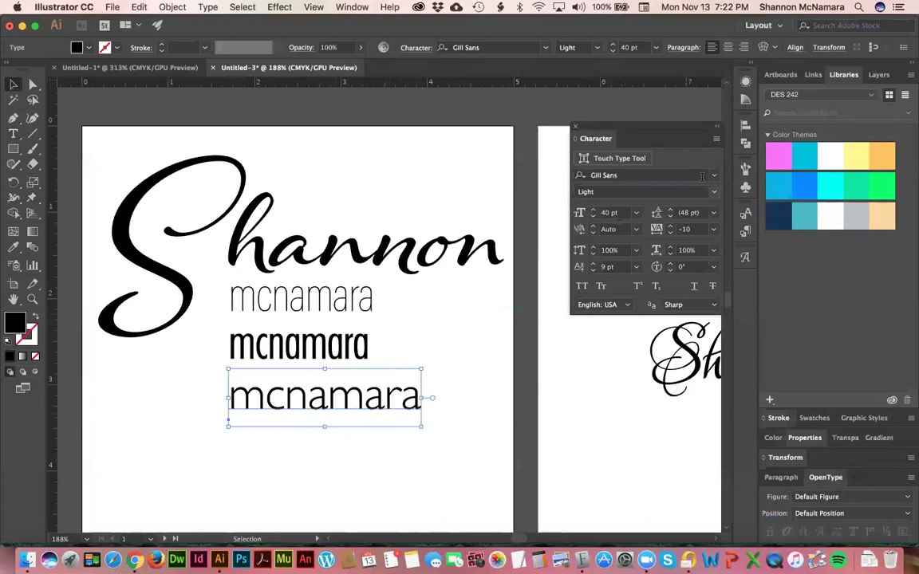
Switch the third mcnamara line to Proxima Soft Light.
left_click(642, 174)
scroll(672, 455, "down", 3)
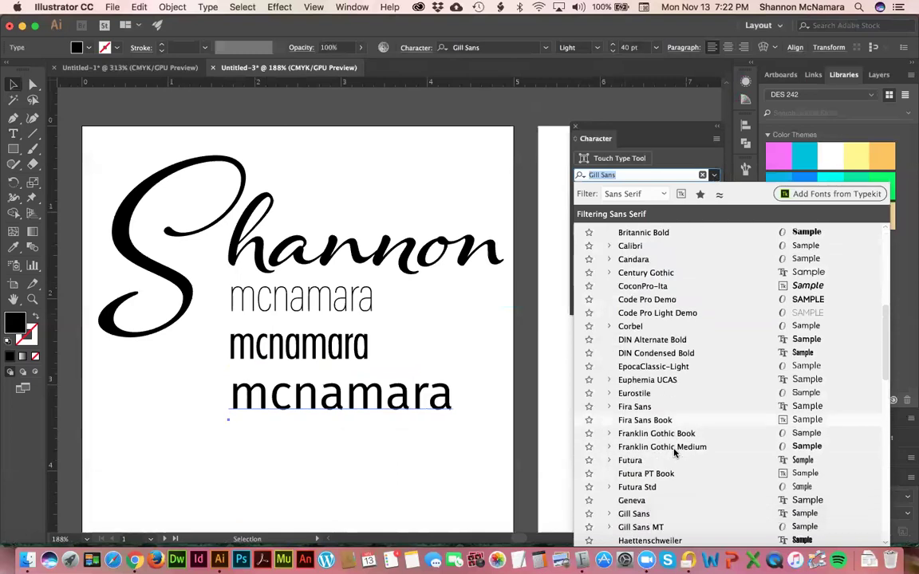
scroll(672, 454, "down", 3)
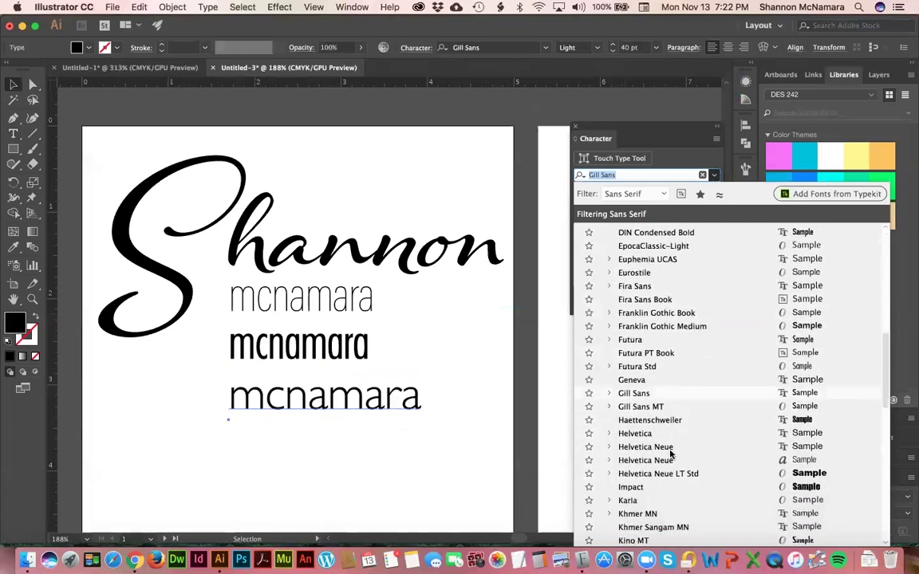
scroll(670, 453, "down", 5)
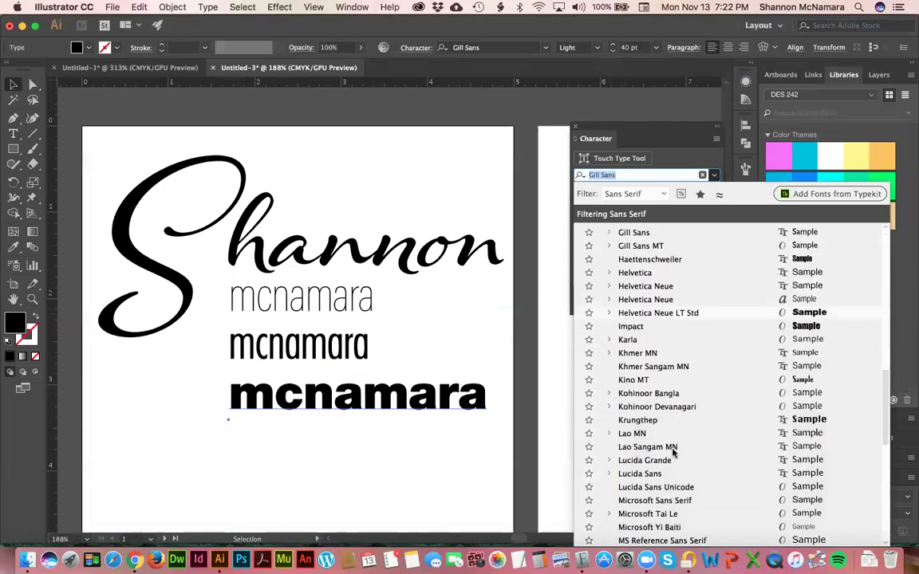
scroll(673, 452, "down", 3)
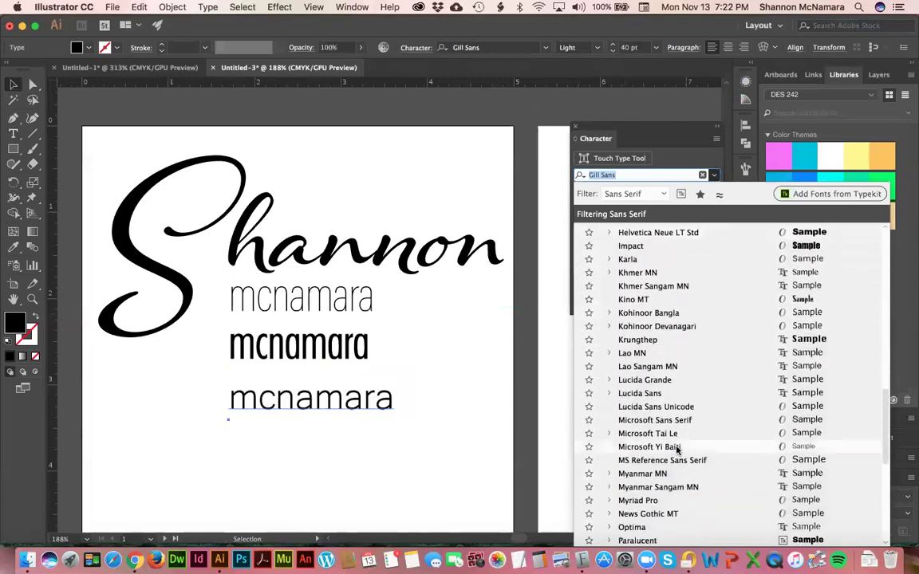
scroll(676, 450, "down", 4)
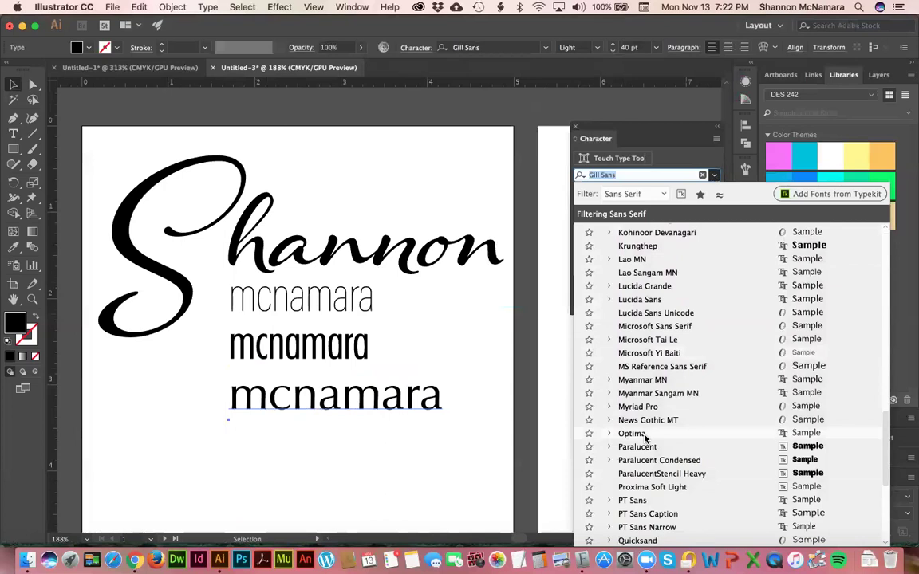
scroll(642, 437, "down", 5)
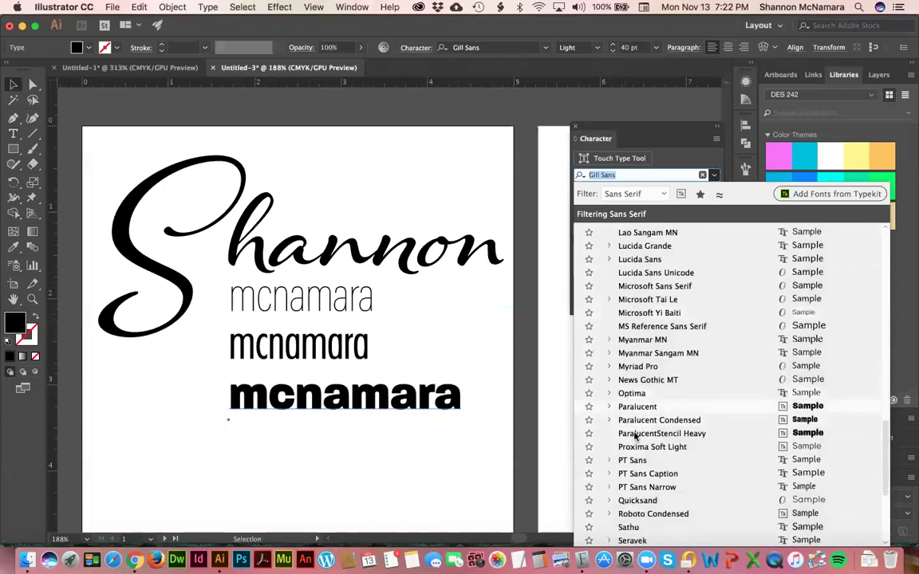
scroll(636, 436, "down", 2)
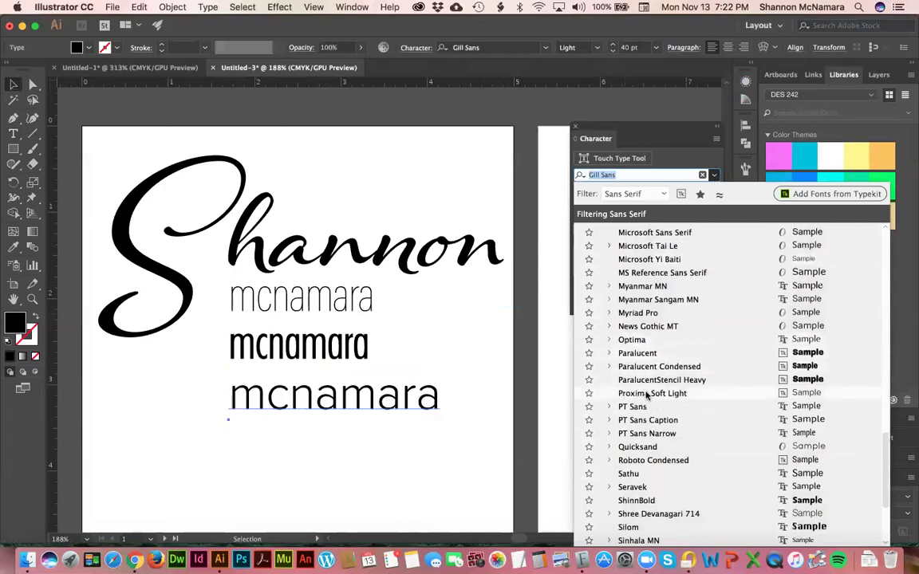
left_click(647, 394)
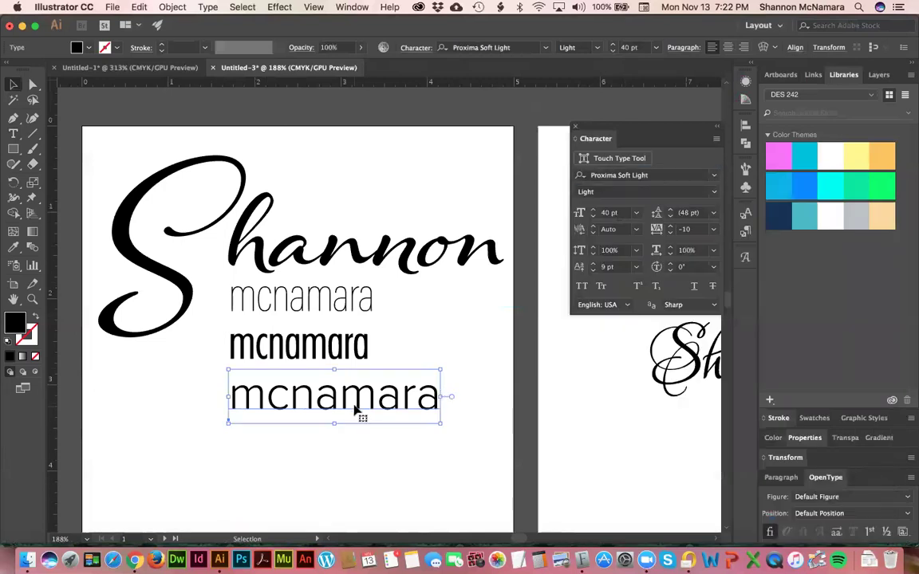
Duplicate the third line below and set it in Avenir Next Condensed Ultra Light.
left_click_drag(355, 406, 384, 432)
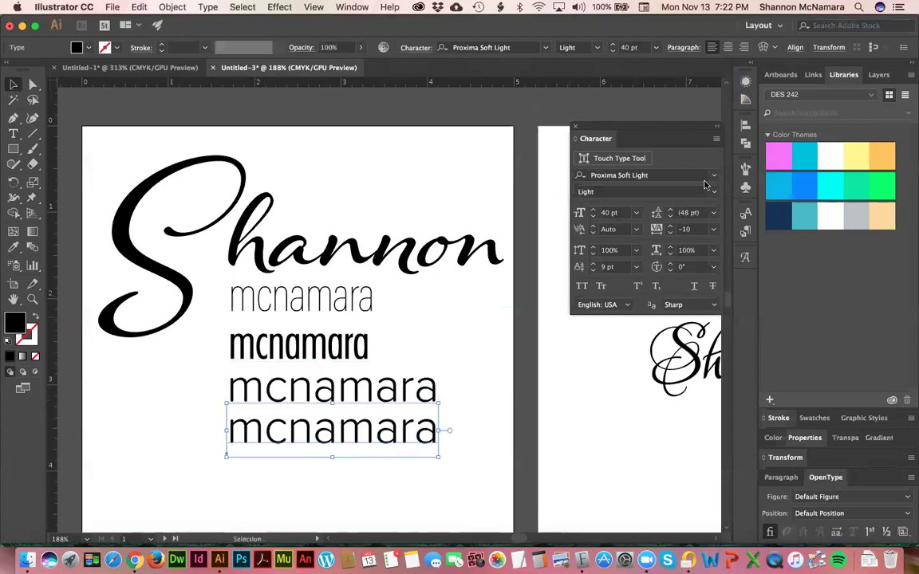
left_click(713, 178)
scroll(616, 370, "down", 10)
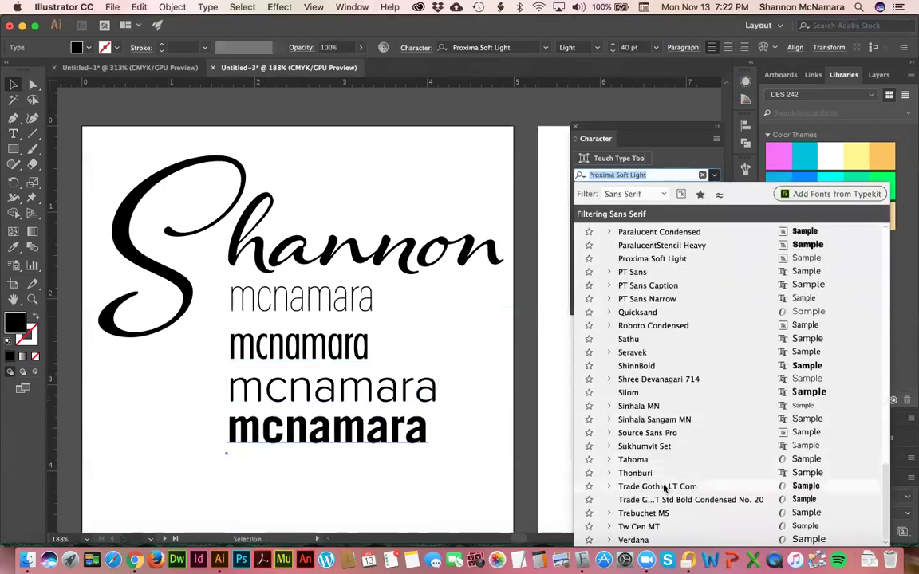
left_click(609, 487)
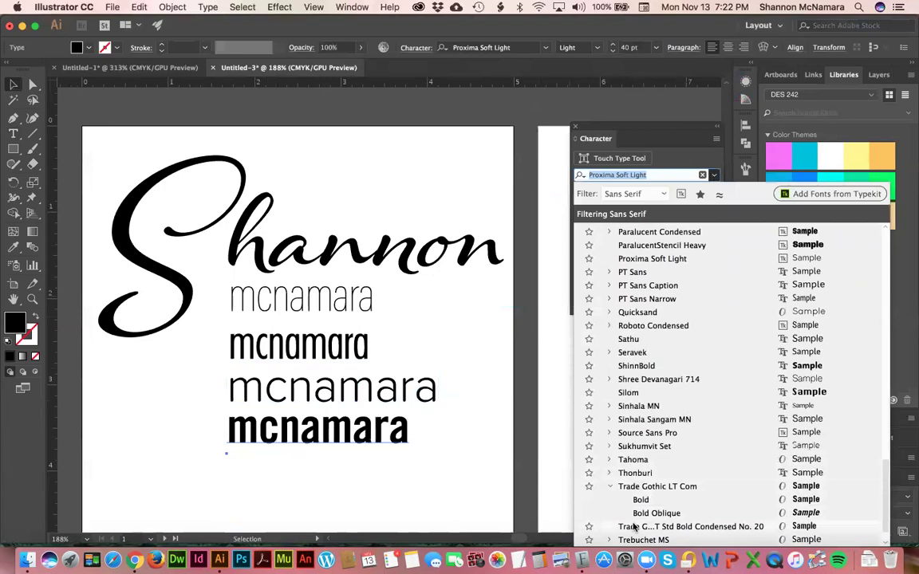
scroll(638, 446, "down", 2)
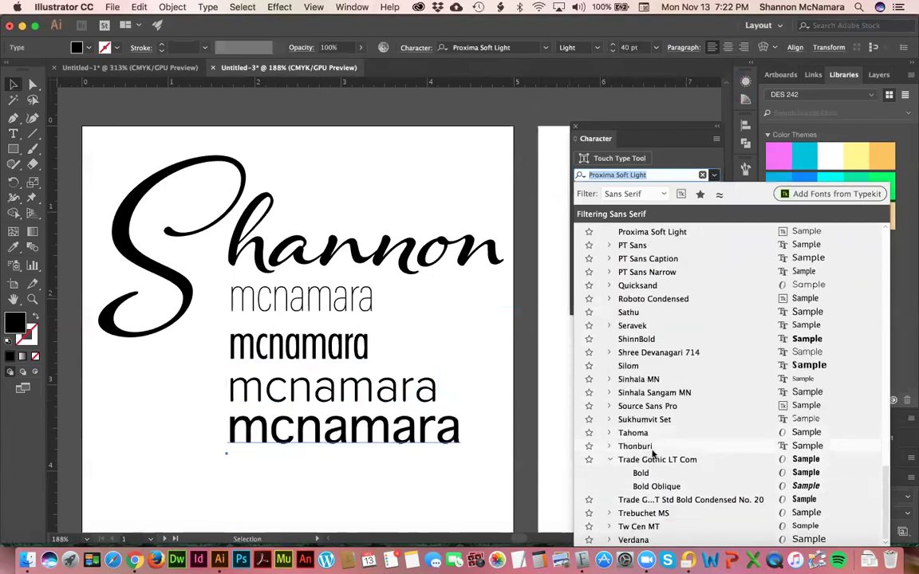
scroll(663, 301, "up", 10)
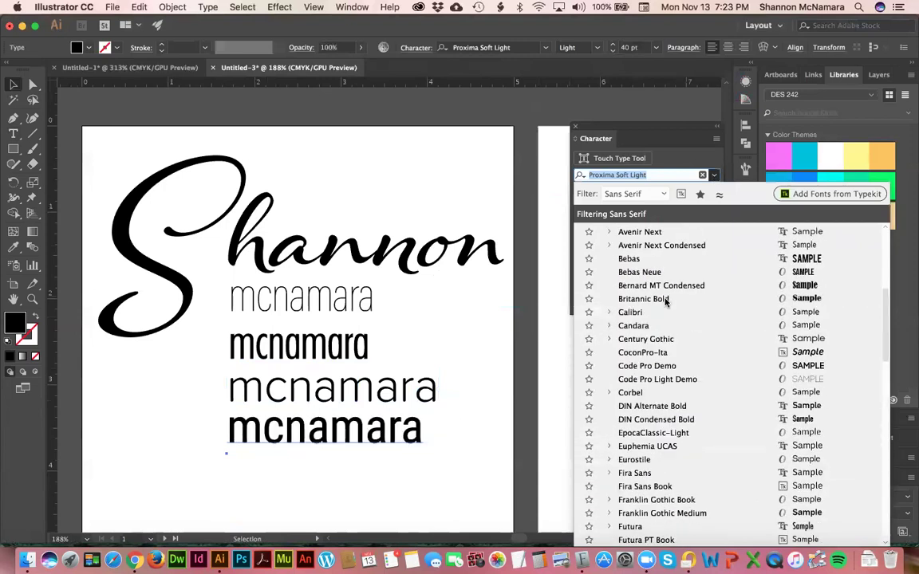
scroll(665, 301, "up", 1)
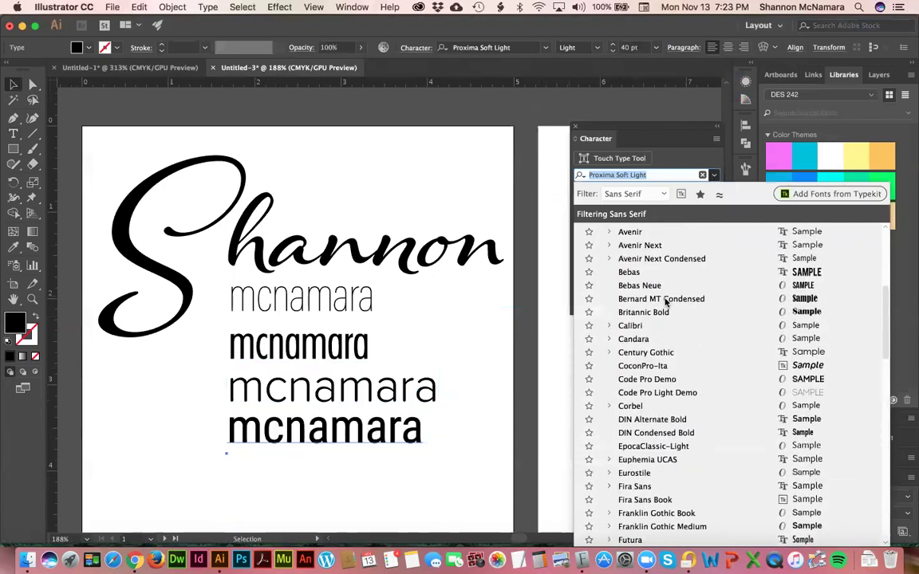
left_click(609, 259)
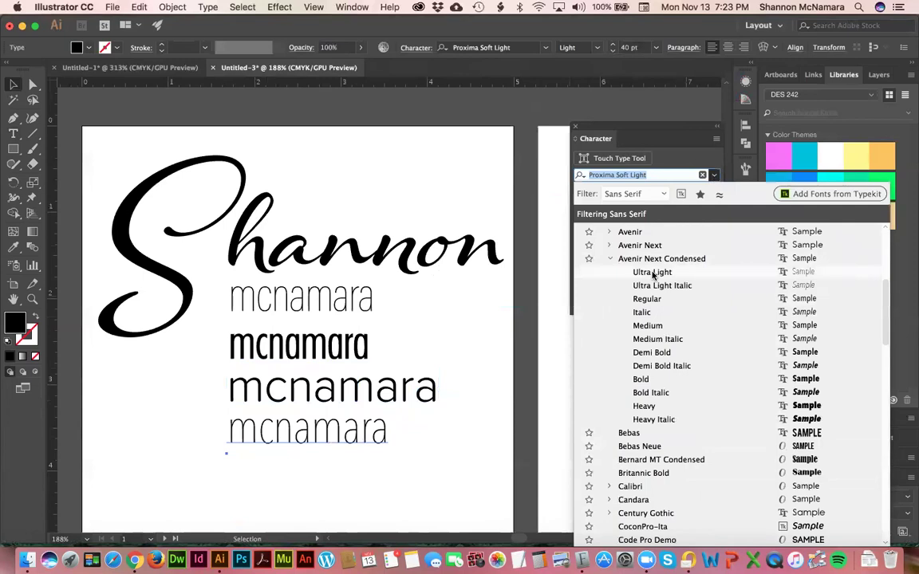
left_click(652, 273)
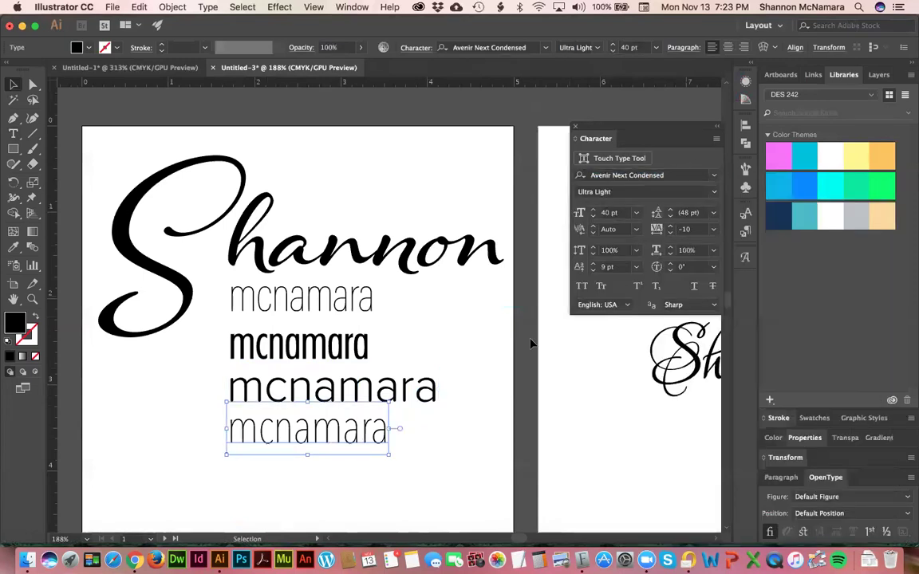
Select the top mcnamara line, then the whole Shannon logo group.
left_click(473, 485)
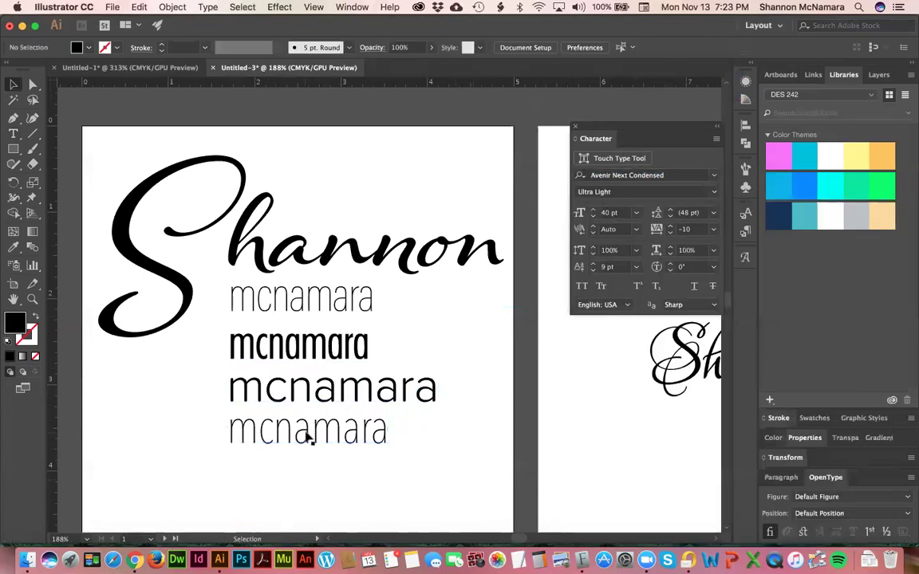
left_click(324, 287)
left_click(324, 301)
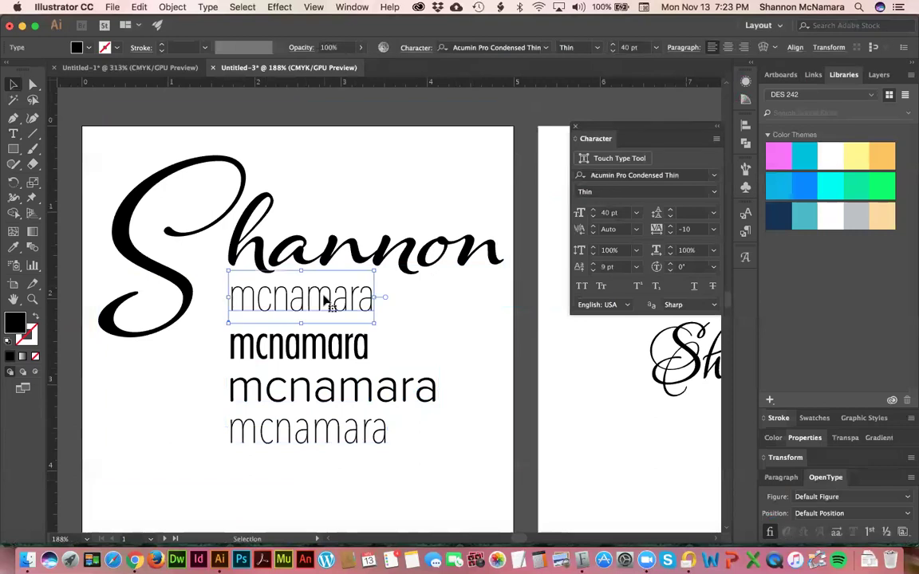
left_click(308, 244)
Zoom to the whole artboard and park a copy of the Shannon group on the upper-left pasteboard.
key("a")
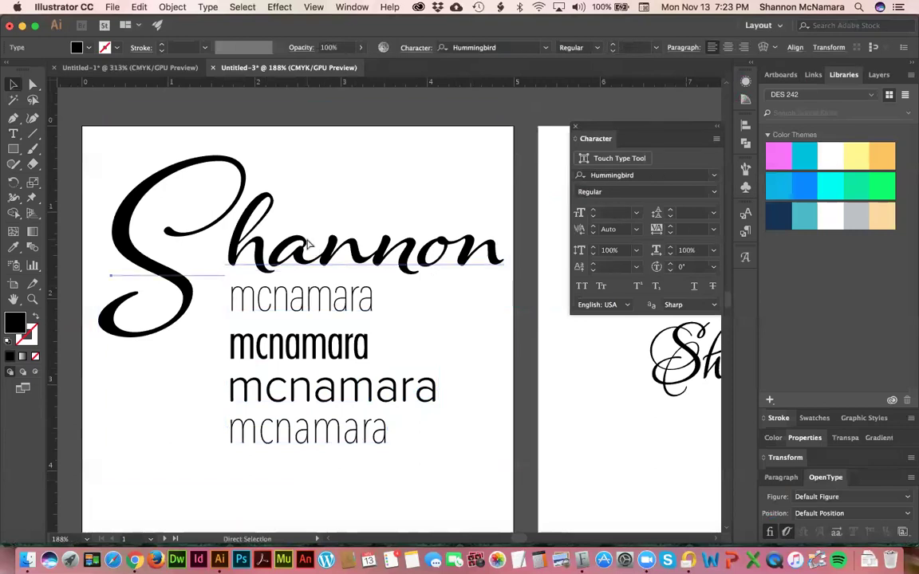
key("cmd+1")
key("v")
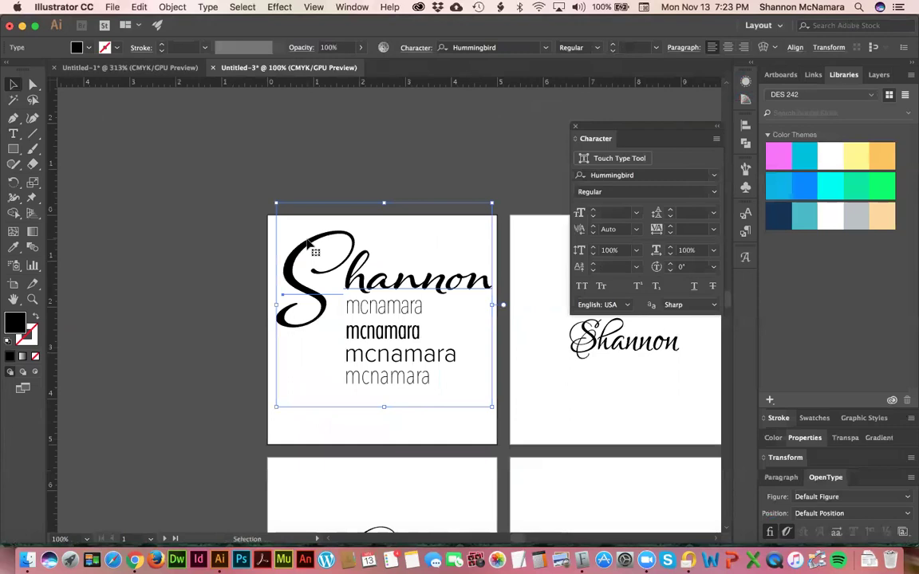
left_click_drag(360, 281, 162, 151)
left_click(390, 293)
left_click(389, 287)
left_click(424, 242)
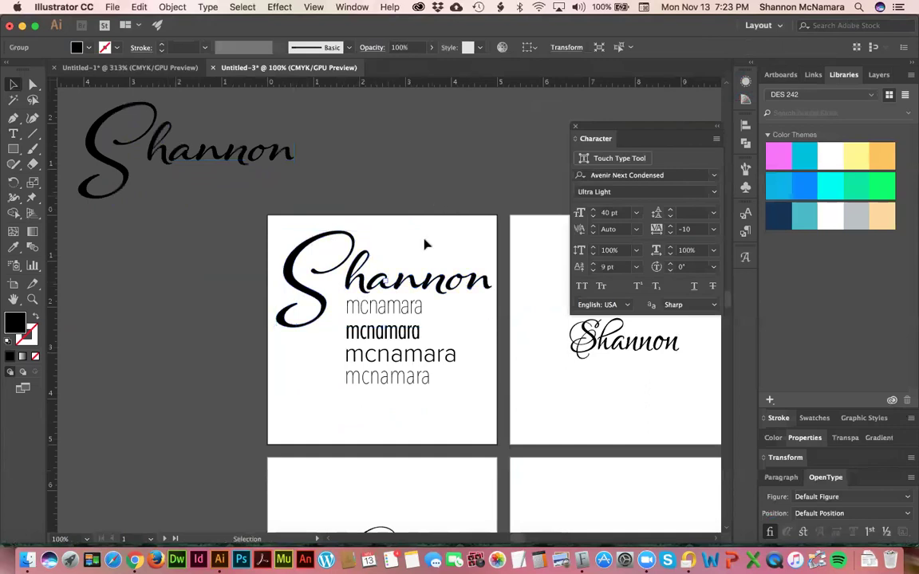
Move the lower three mcnamara variants off the artboard above it.
scroll(383, 247, "down", 3)
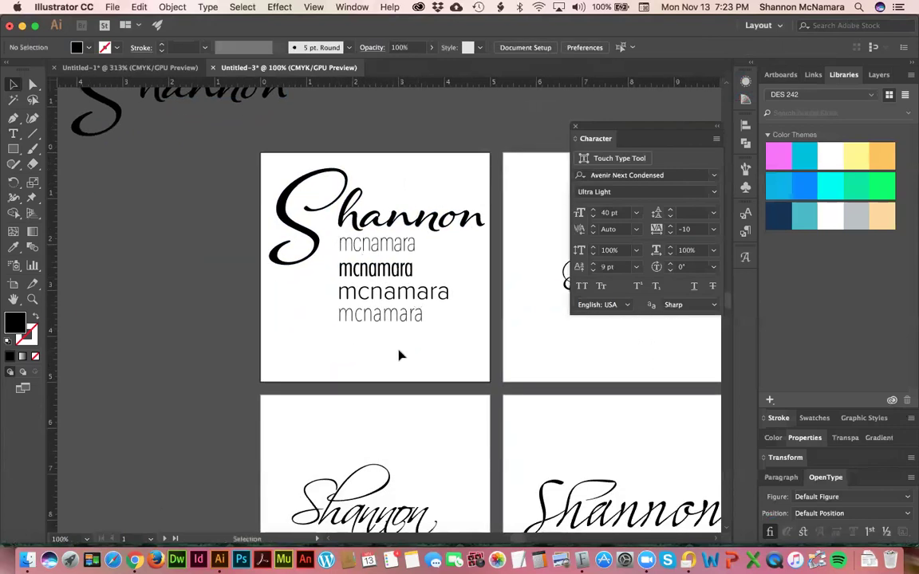
scroll(399, 355, "right", 3)
scroll(399, 355, "up", 2)
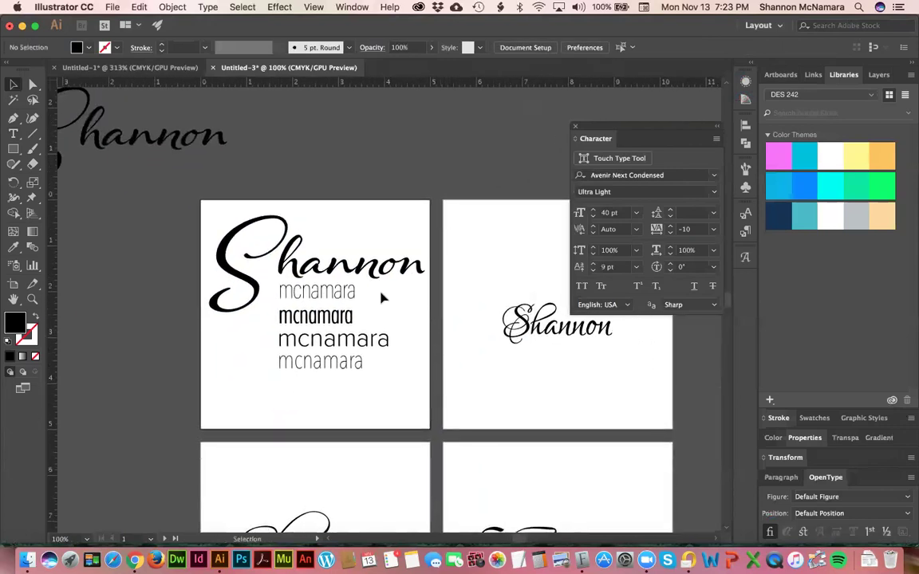
left_click(338, 294)
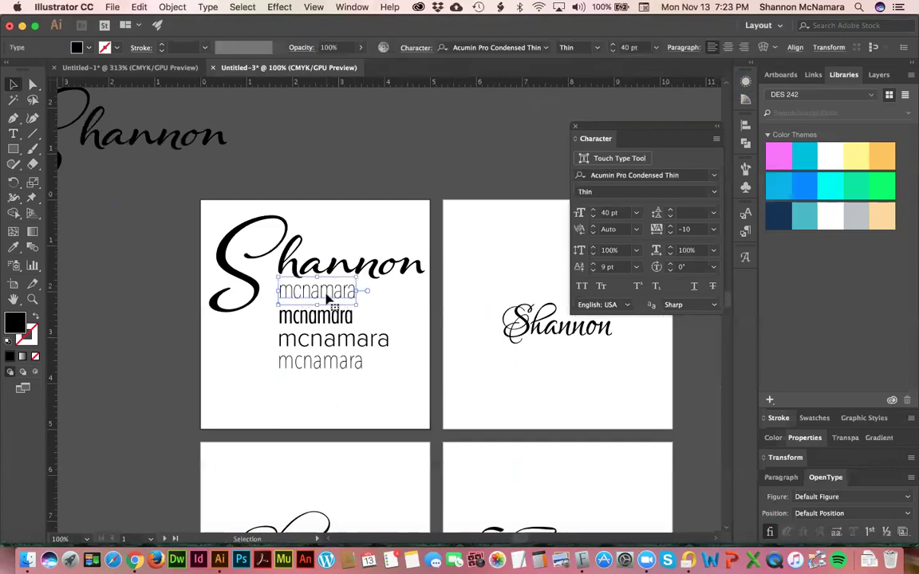
left_click(263, 319)
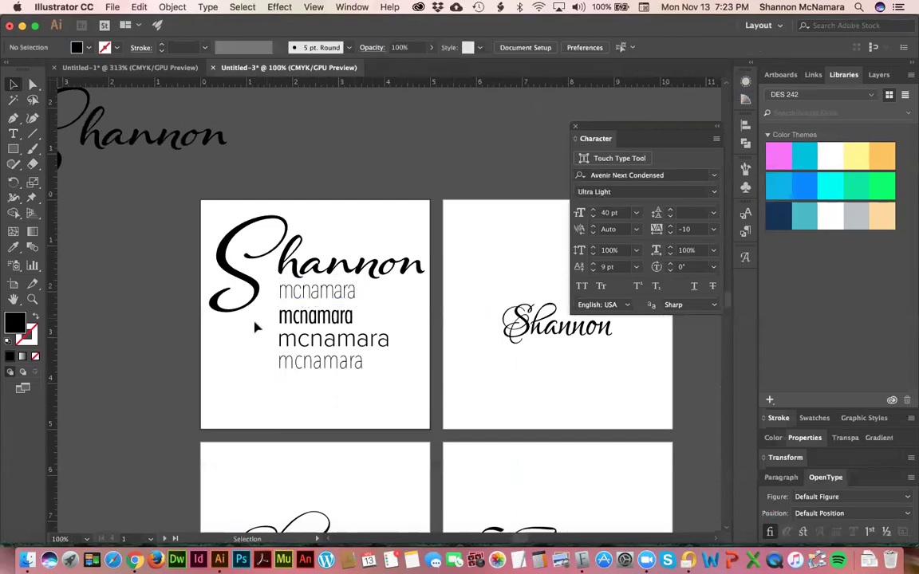
left_click(323, 349)
left_click_drag(324, 348, 480, 147)
left_click(431, 344)
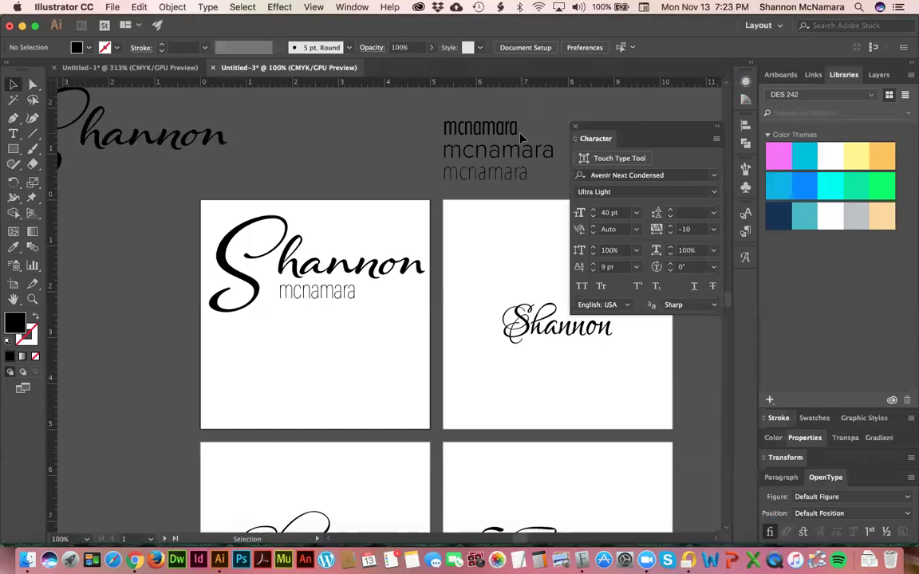
Zoom in on the logo and align mcnamara's left edge to a new vertical guide.
key("z")
mouse_move(181, 183)
left_mouse_down()
mouse_move(474, 395)
mouse_move(410, 395)
left_mouse_up()
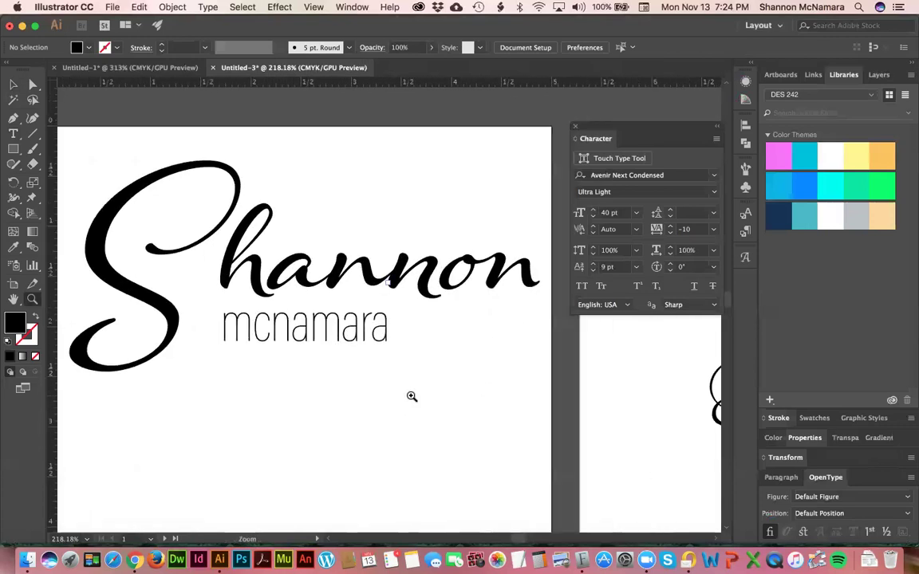
key("v")
left_click_drag(49, 338, 223, 318)
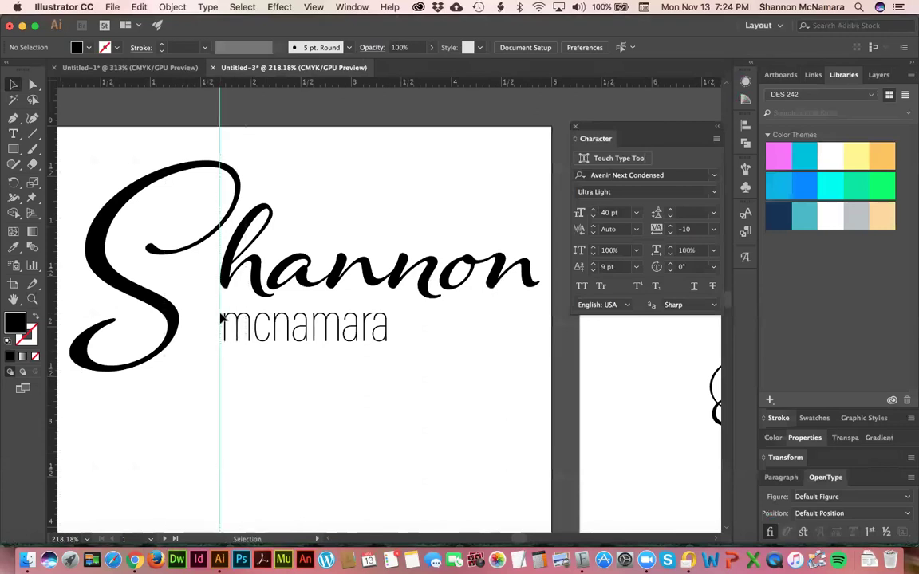
left_click(268, 346)
left_click_drag(276, 342, 272, 342)
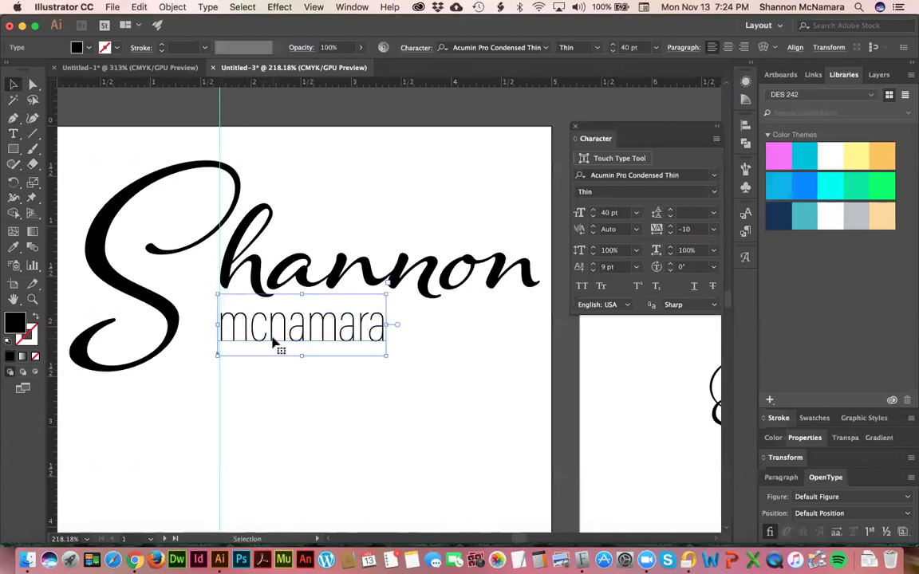
left_click(443, 322)
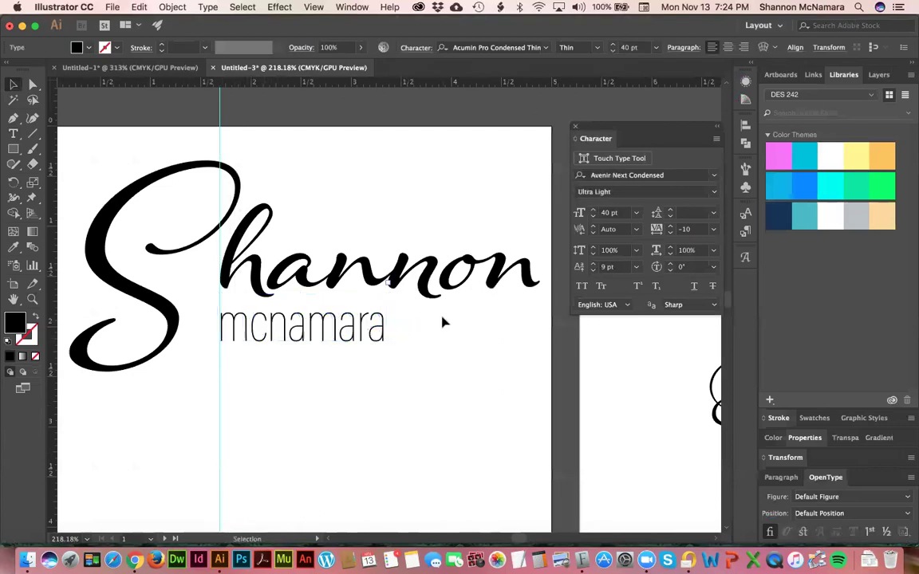
Append 'DESIGN' to the mcnamara line and set that word in Acumin Pro Black.
double_click(388, 335)
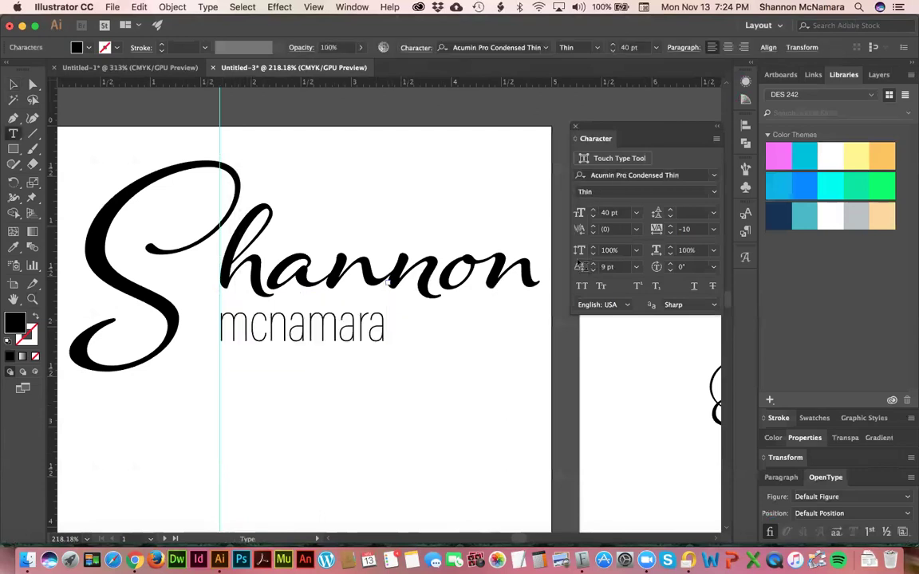
type("DESU")
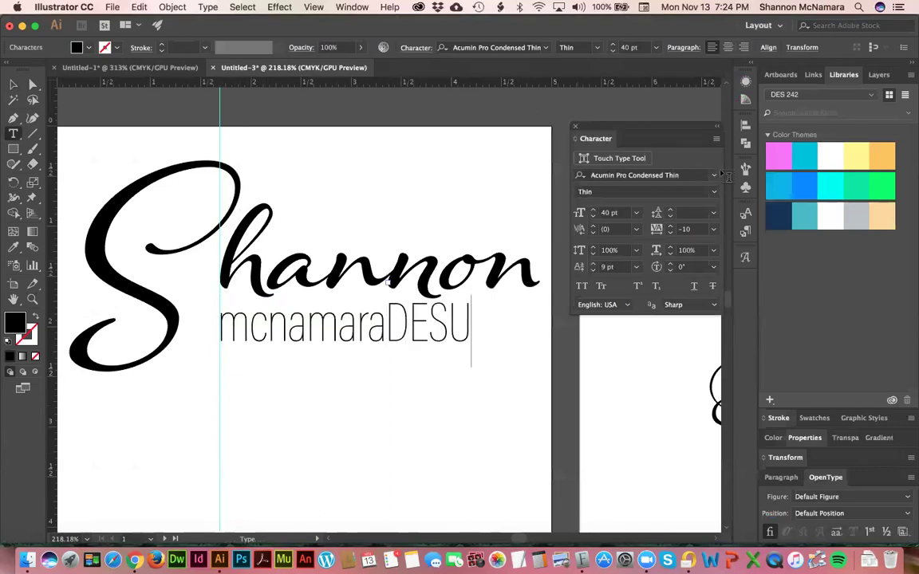
key("BackSpace")
type("IGN")
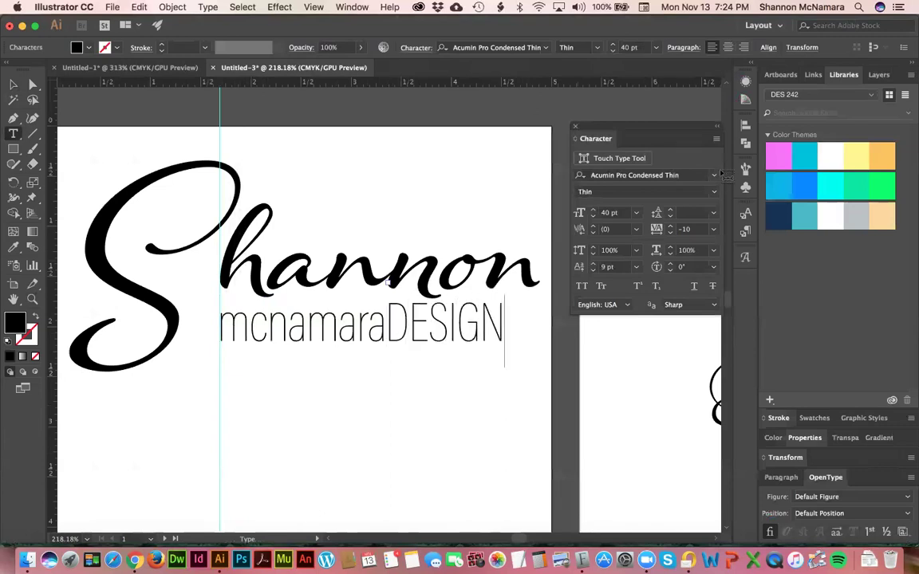
key("shift+Left")
key("shift+Left")
key("shift+Left")
key("shift+Left")
key("shift+Left")
key("shift+Left")
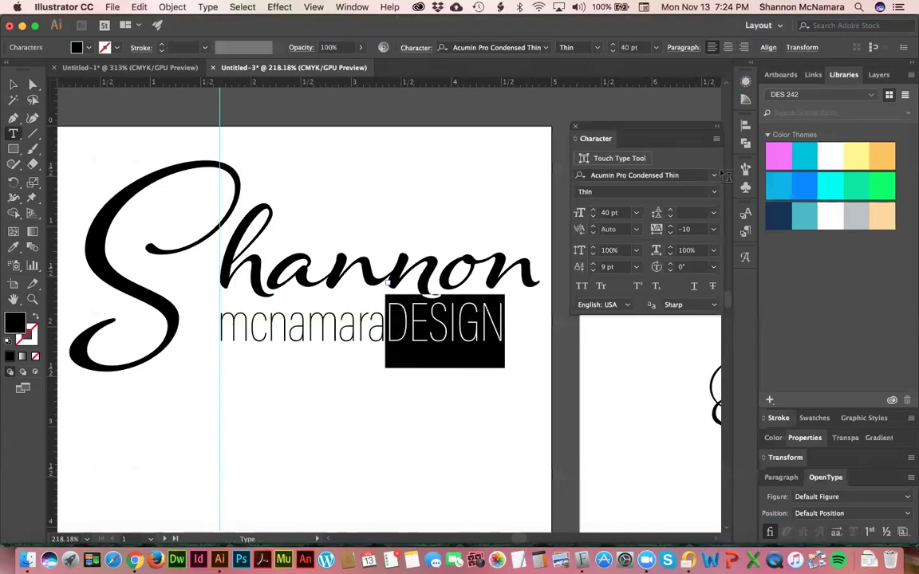
left_click(714, 176)
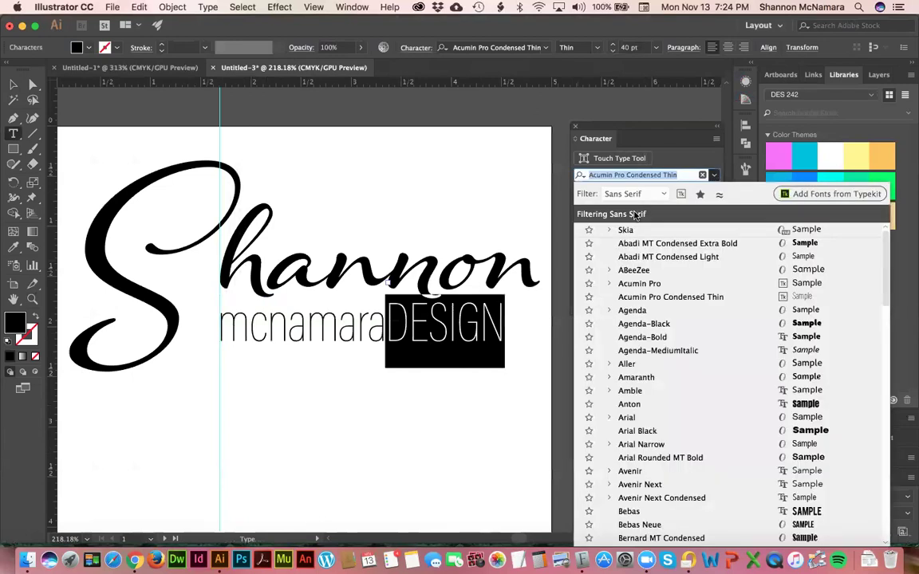
left_click(681, 175)
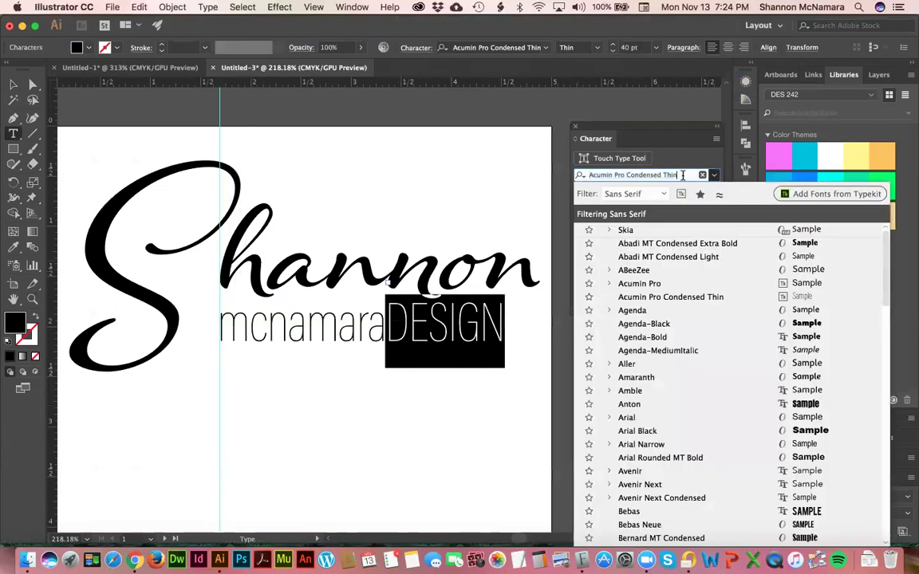
left_click(608, 284)
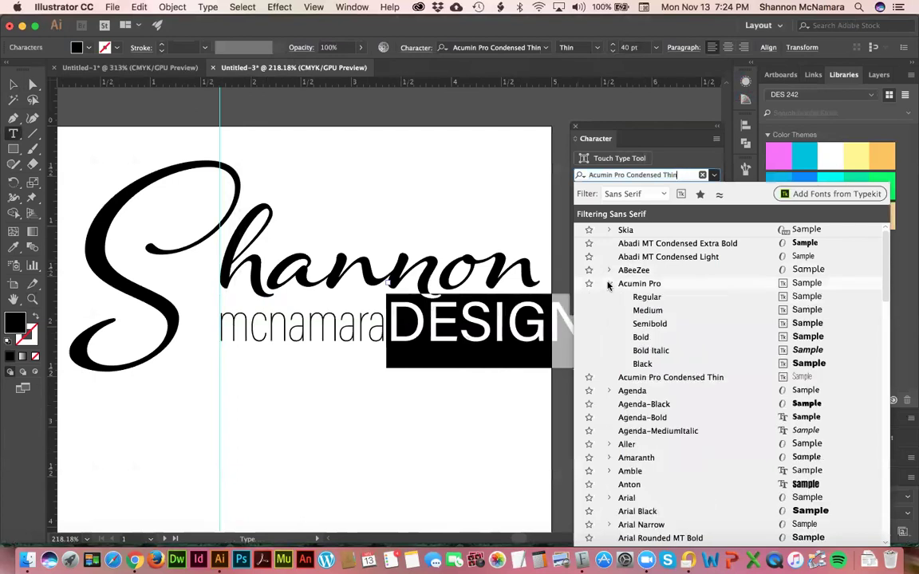
left_click(643, 364)
Move the mcnamaraDESIGN line beside Shannon.
left_click(13, 84)
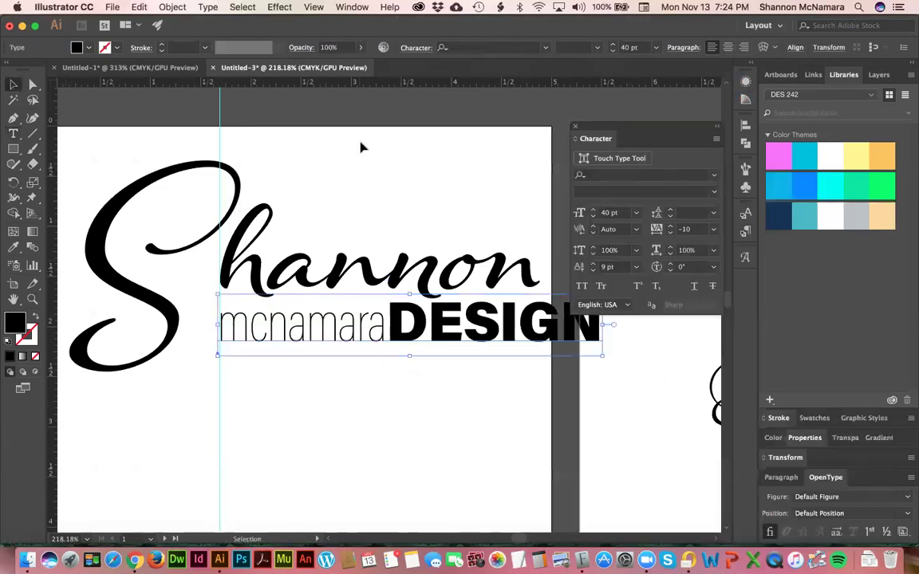
left_click(517, 377)
scroll(494, 365, "right", 3)
left_click_drag(471, 352, 431, 353)
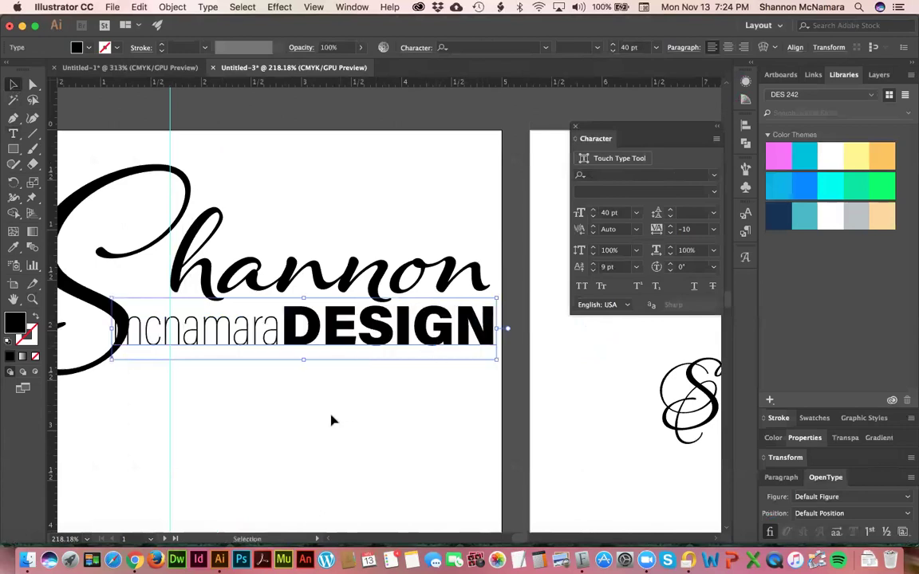
left_click(299, 378)
left_click_drag(236, 417, 331, 401)
scroll(331, 401, "right", 3)
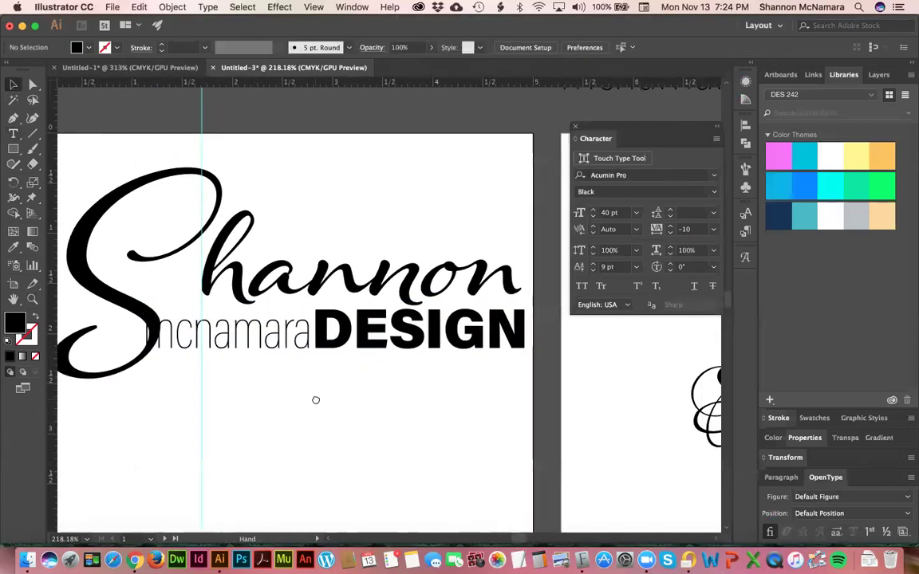
Change mcnamara to 'mac' and tuck the macDESIGN line under Shannon.
double_click(184, 335)
left_click_drag(283, 334, 309, 335)
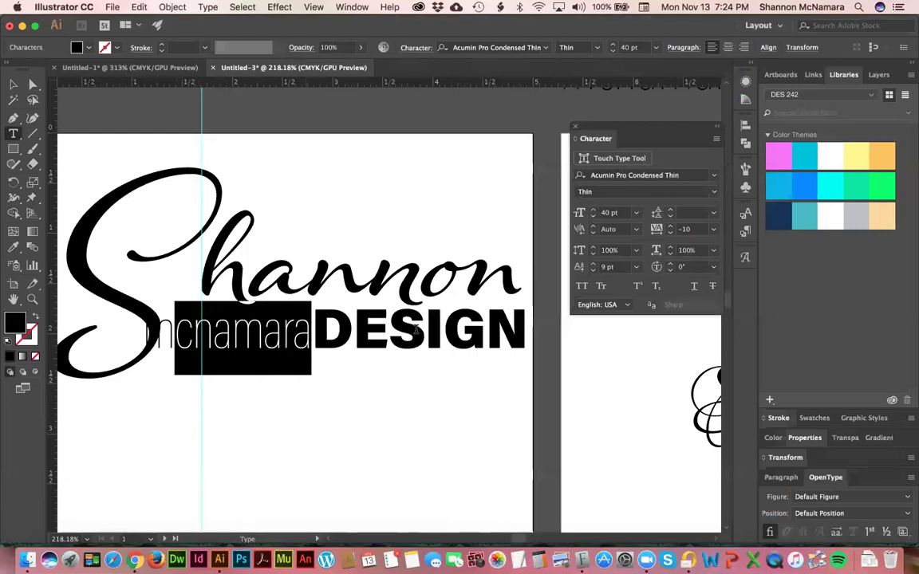
type("ac")
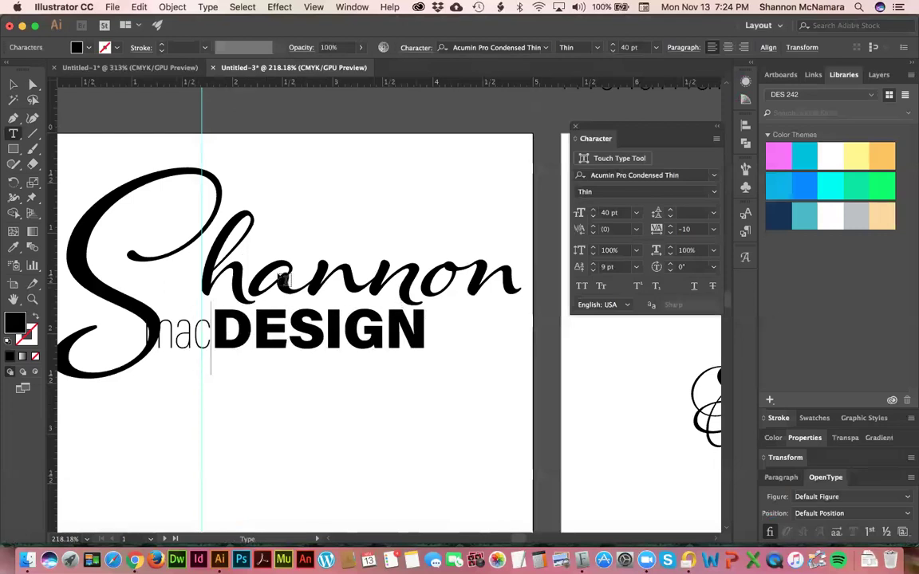
key("Escape")
left_click_drag(285, 345, 346, 346)
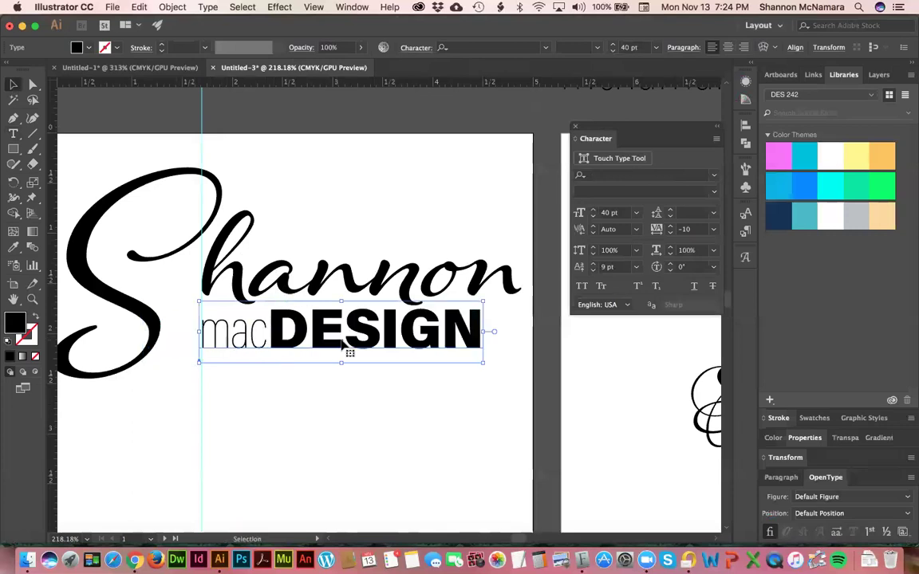
left_click(439, 426)
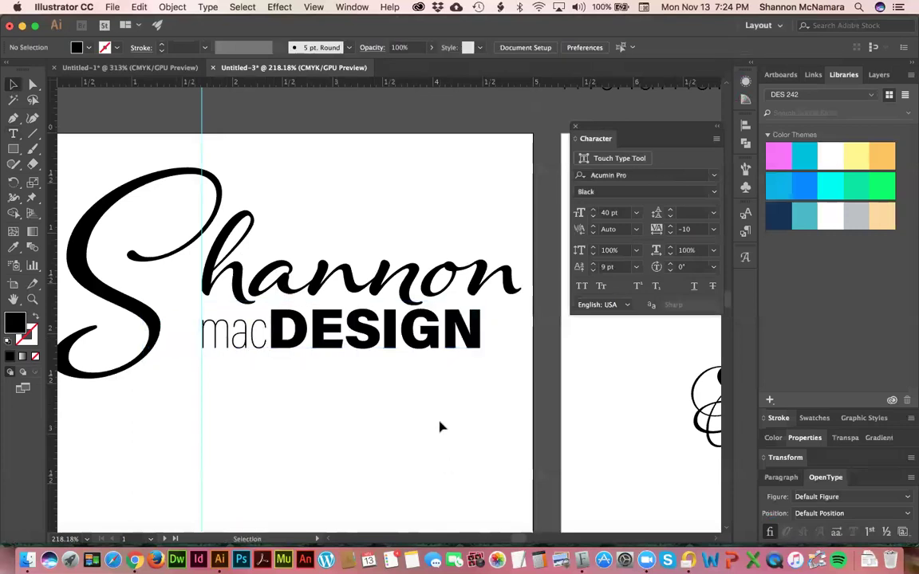
Select all six hannon letters and shift them slightly to the left.
left_click(373, 264)
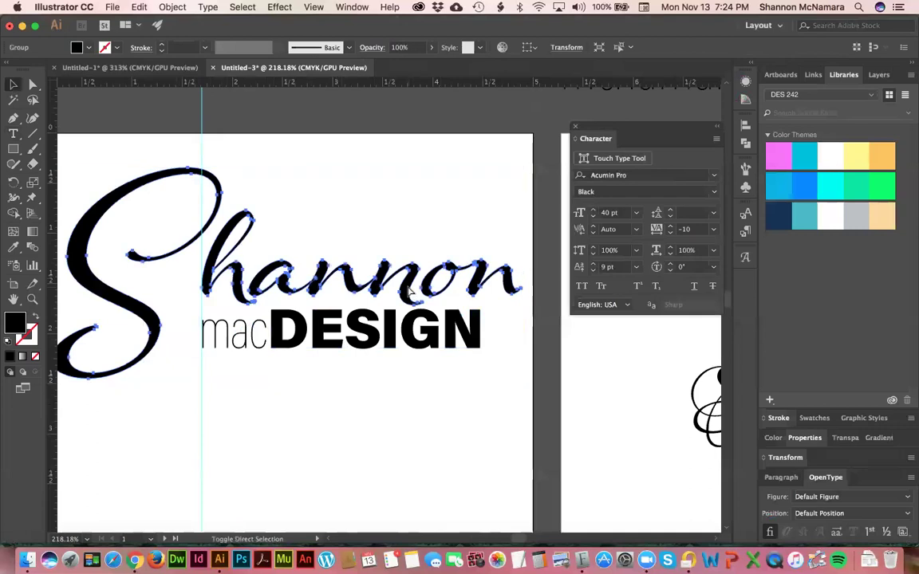
left_click(431, 184)
left_click(349, 289)
left_click(281, 285, "shift")
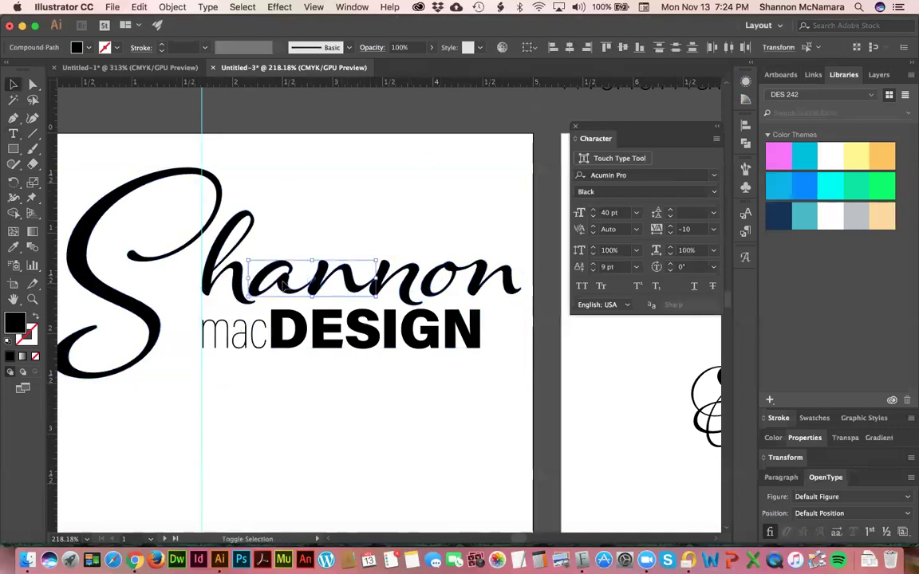
left_click(216, 262, "shift")
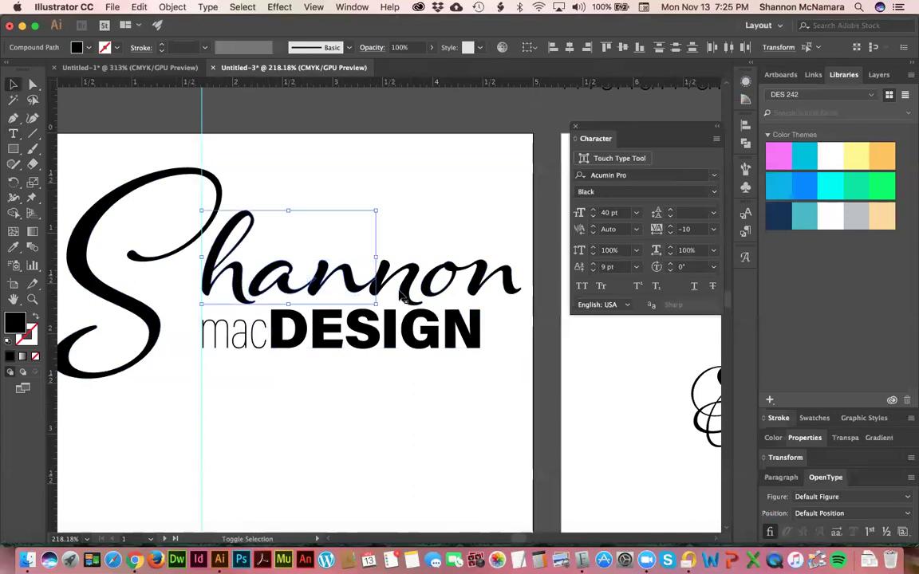
left_click(399, 279, "shift")
left_click(446, 265, "shift")
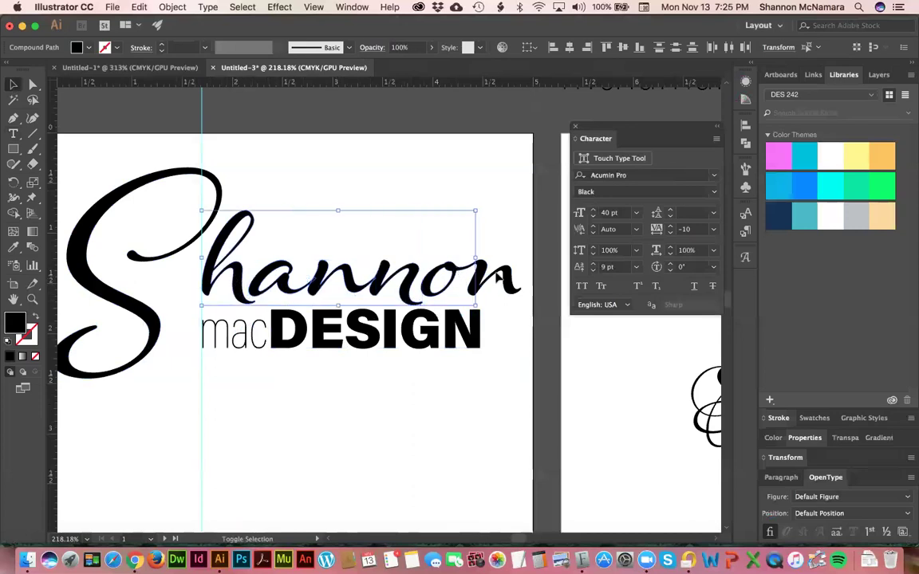
left_click(509, 284, "shift")
left_click_drag(508, 283, 500, 285)
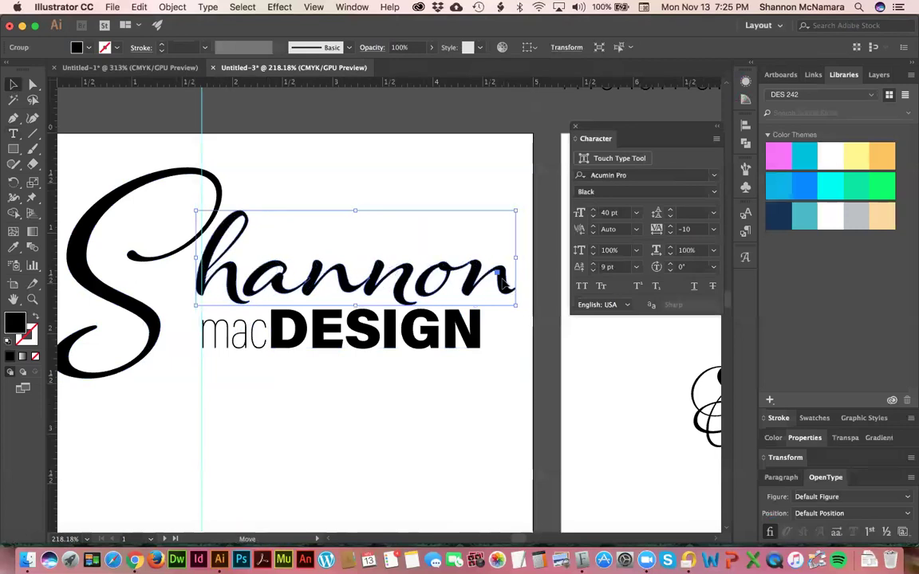
left_click(511, 378)
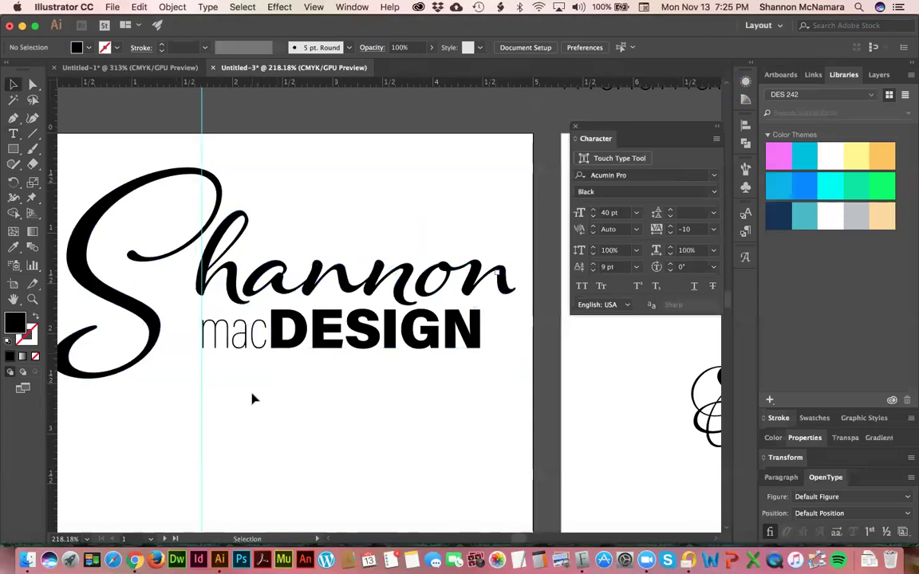
Enlarge the word DESIGN in the macDESIGN line to 46 pt.
left_click(252, 315)
double_click(268, 336)
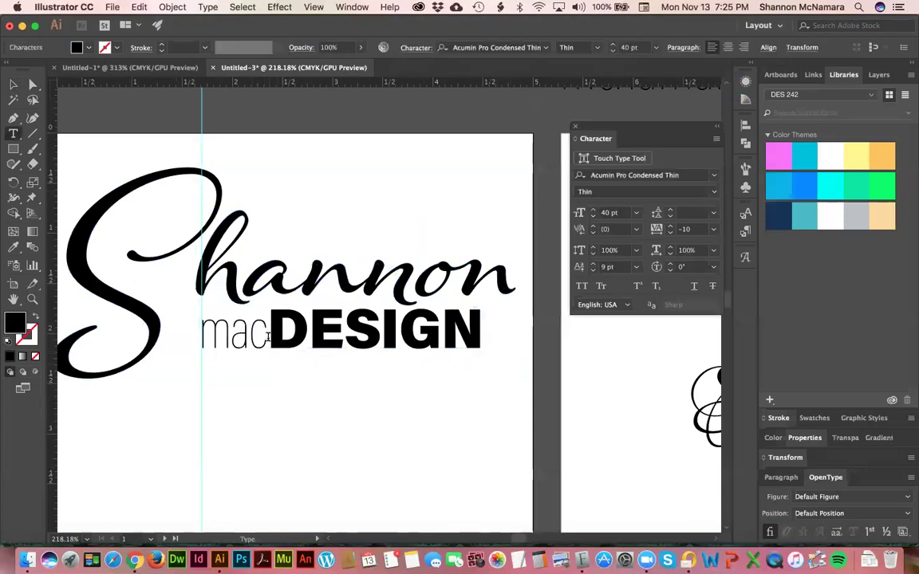
key("super+shift+Right")
key("super+shift+period")
key("super+shift+period")
key("super+shift+period")
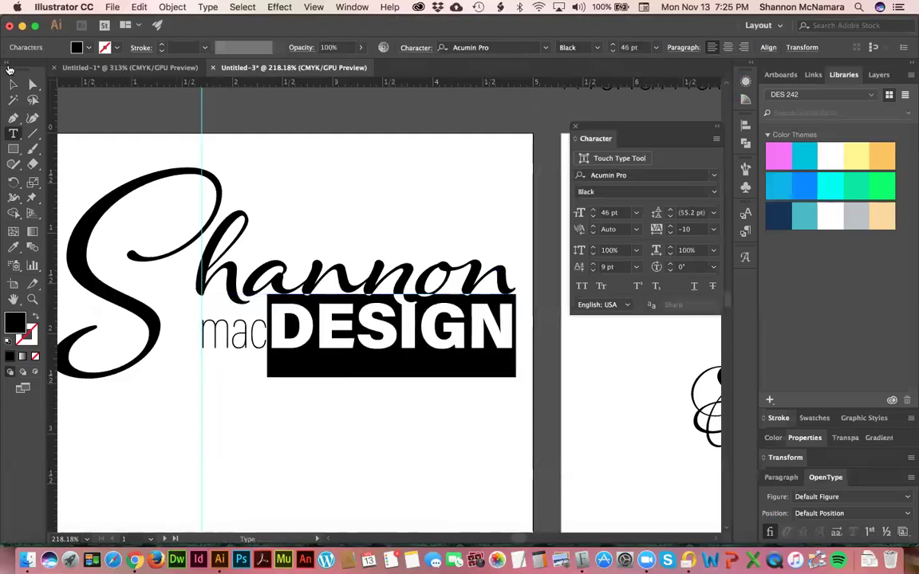
left_click(14, 85)
left_click(303, 350)
left_click(306, 343)
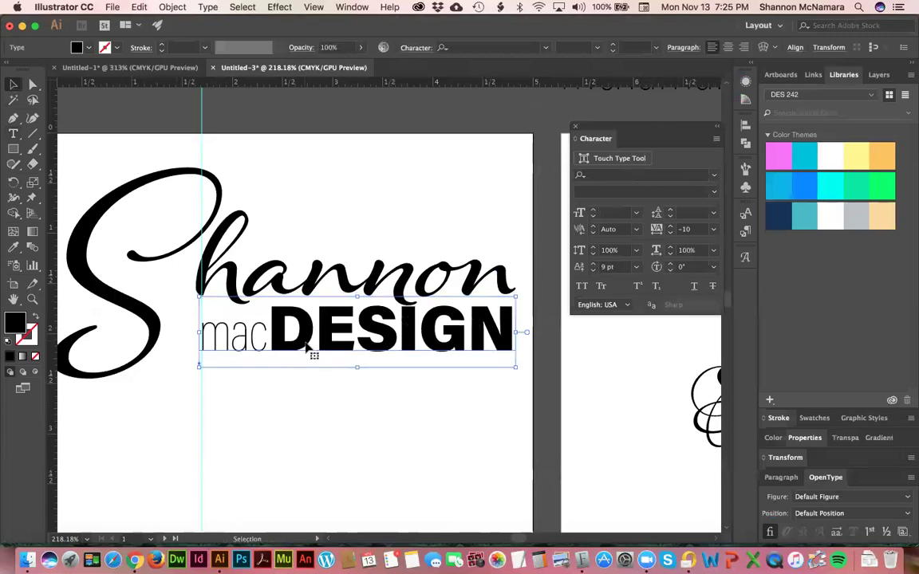
left_click(270, 175)
Scale the swash S up much larger from its corner handle.
left_click_drag(180, 360, 246, 316)
left_click(250, 326)
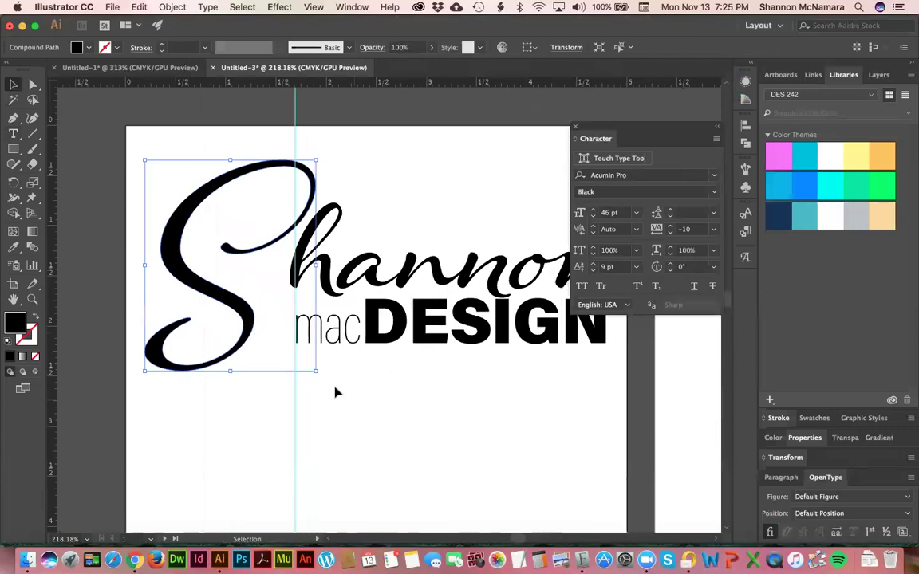
left_click_drag(317, 376, 374, 434)
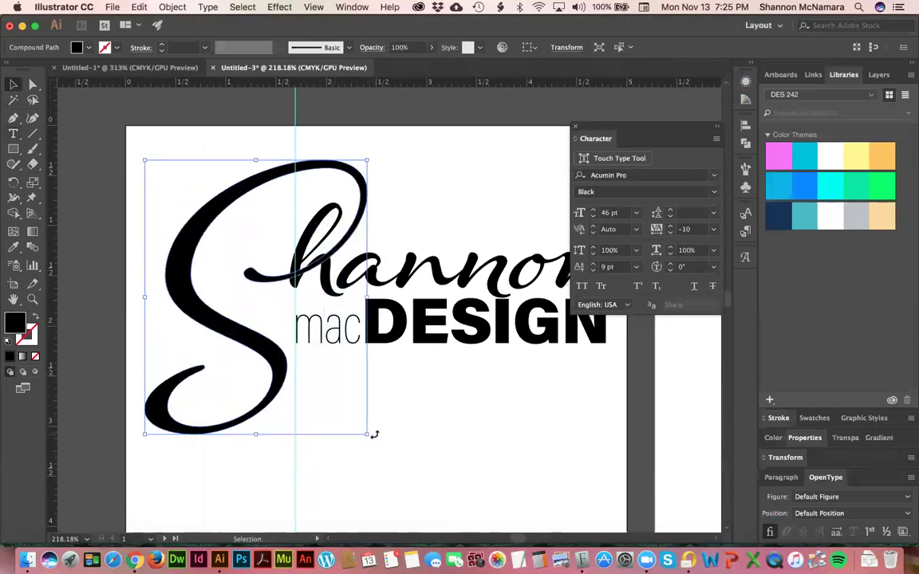
left_click(492, 396)
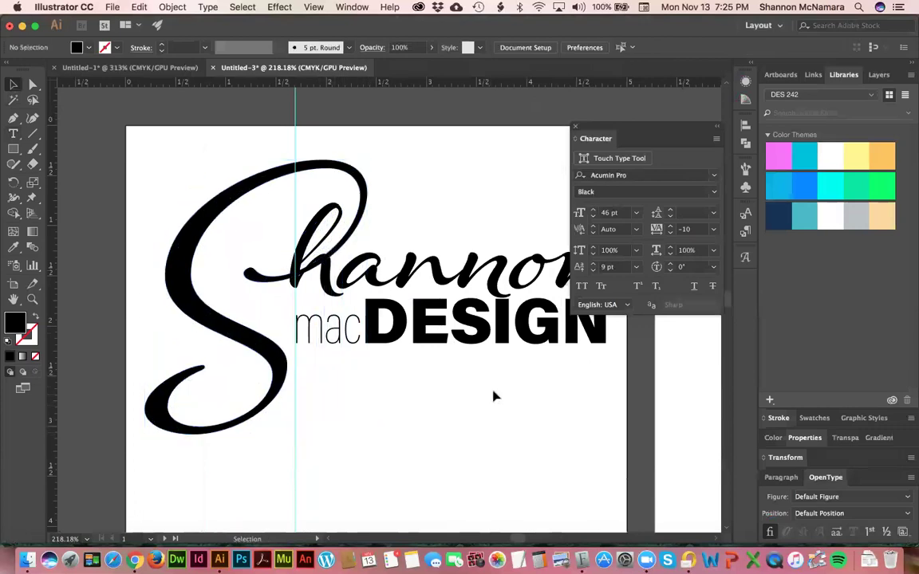
Resize the hannon lettering from its top-left corner to fit beside the S.
scroll(443, 406, "right", 5)
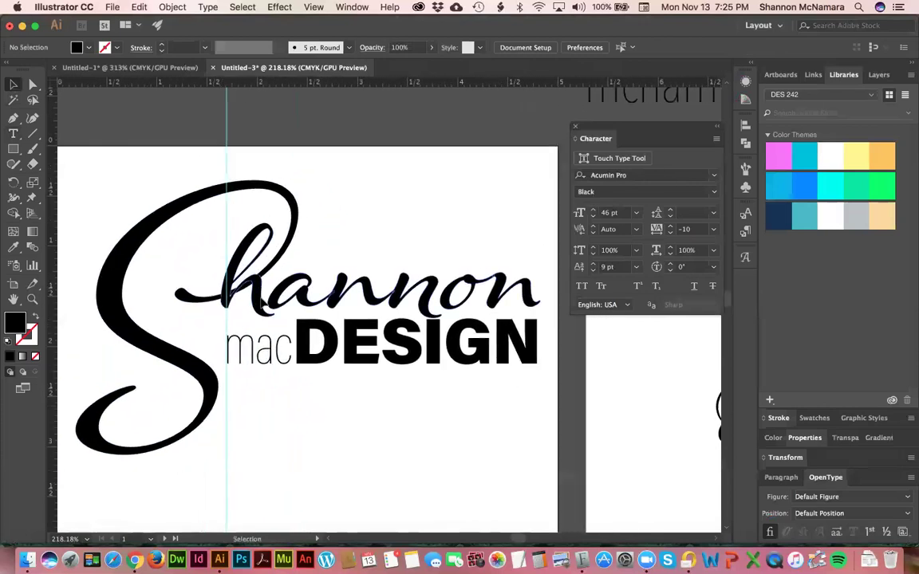
left_click(264, 305)
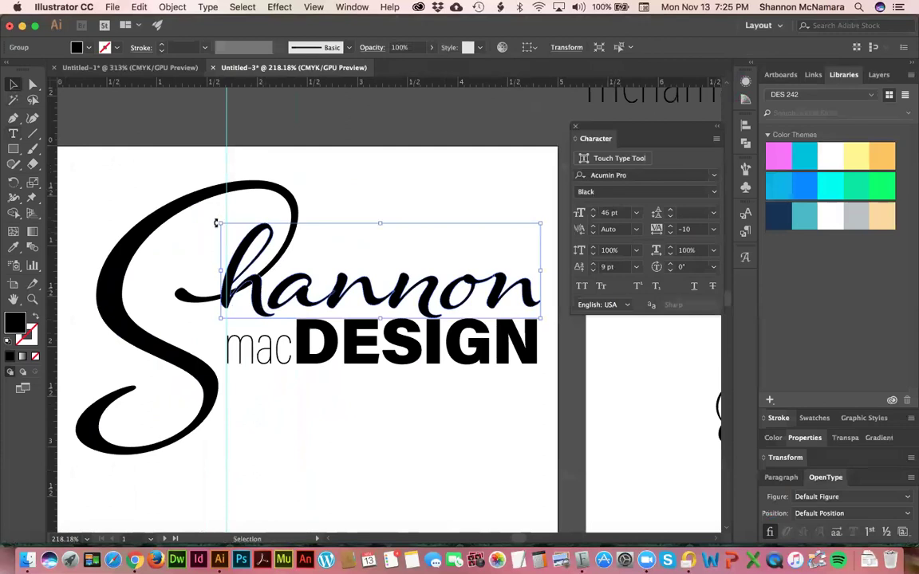
left_click_drag(218, 222, 214, 216)
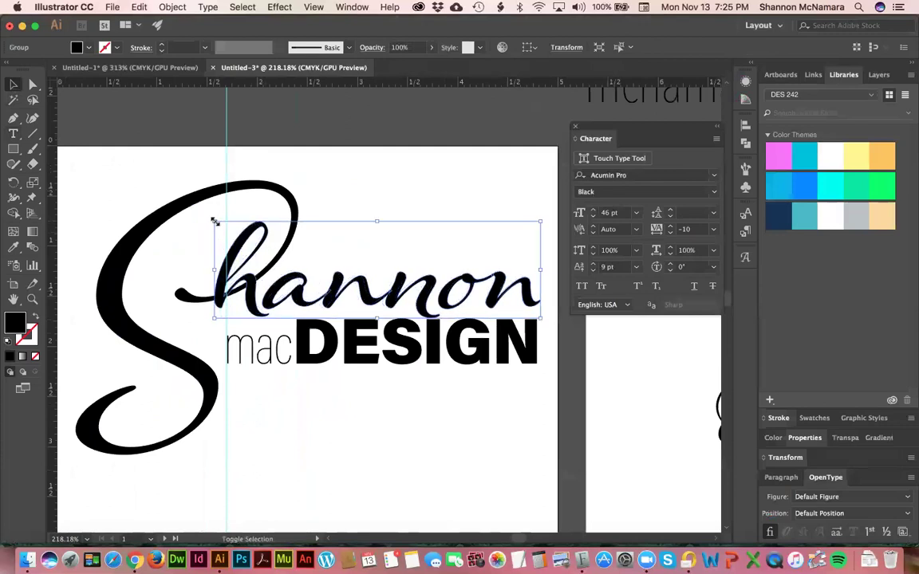
left_click(426, 187)
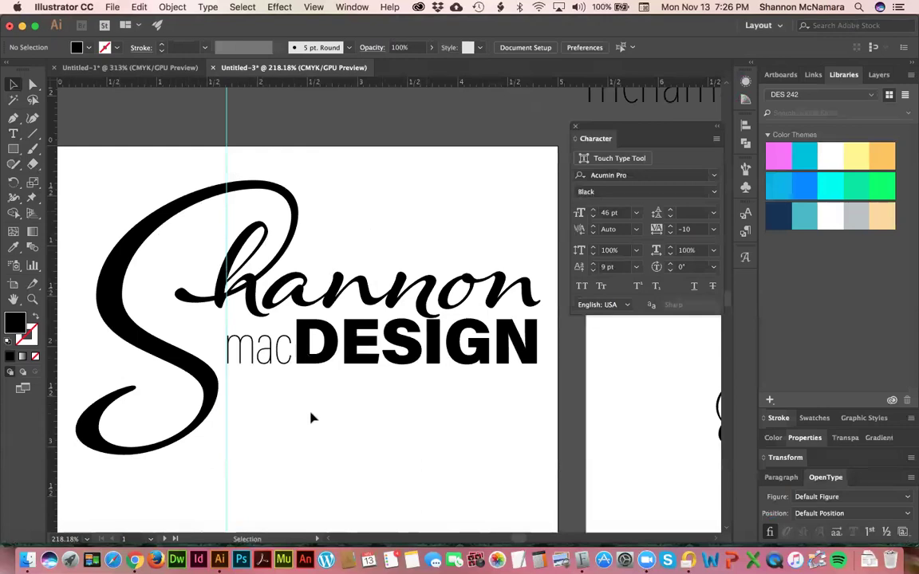
Move the script Shannon text to the artboard's top-left area.
scroll(423, 424, "right", 15)
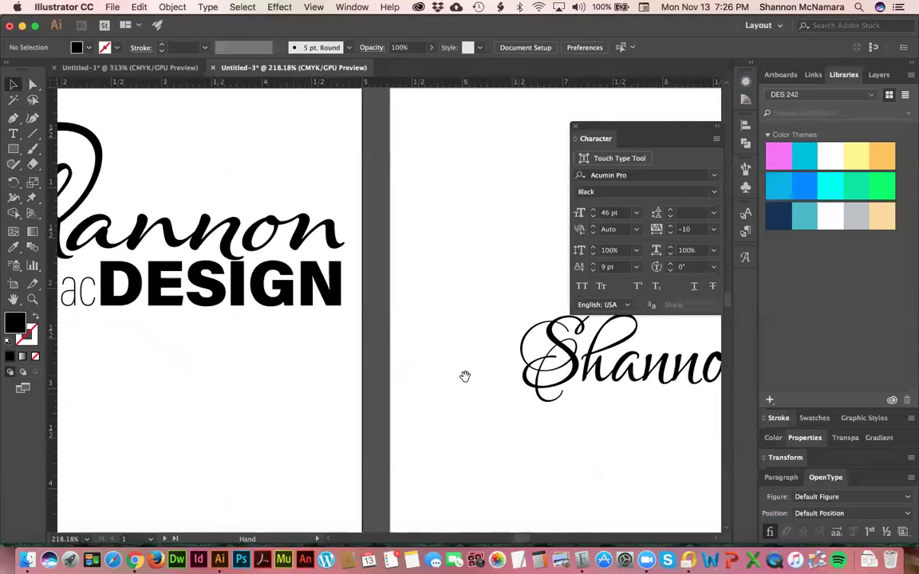
key("super+1")
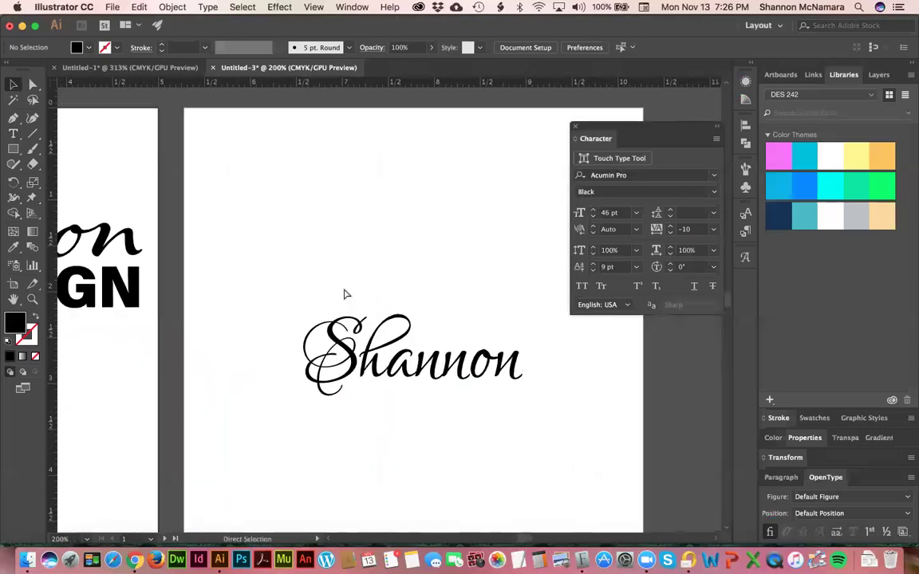
left_click(374, 333)
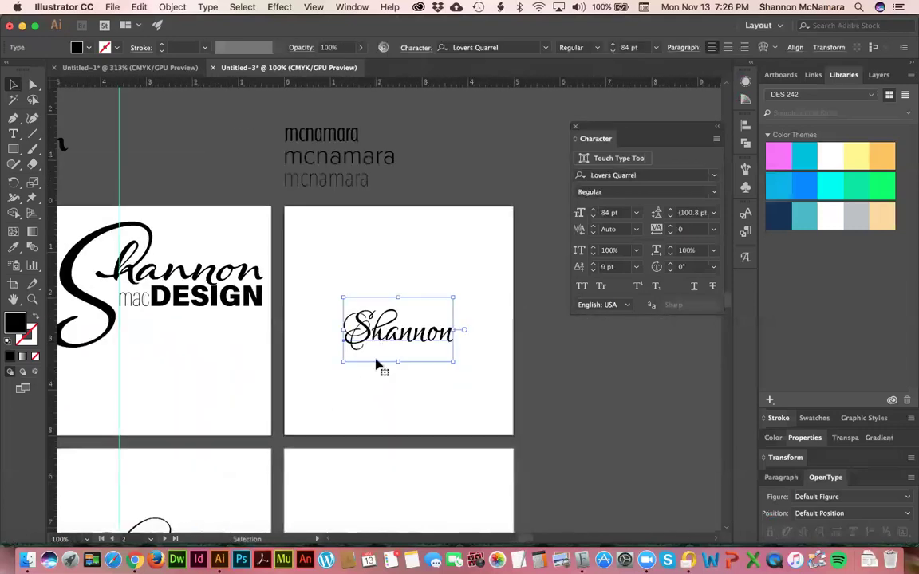
left_click_drag(345, 309, 300, 237)
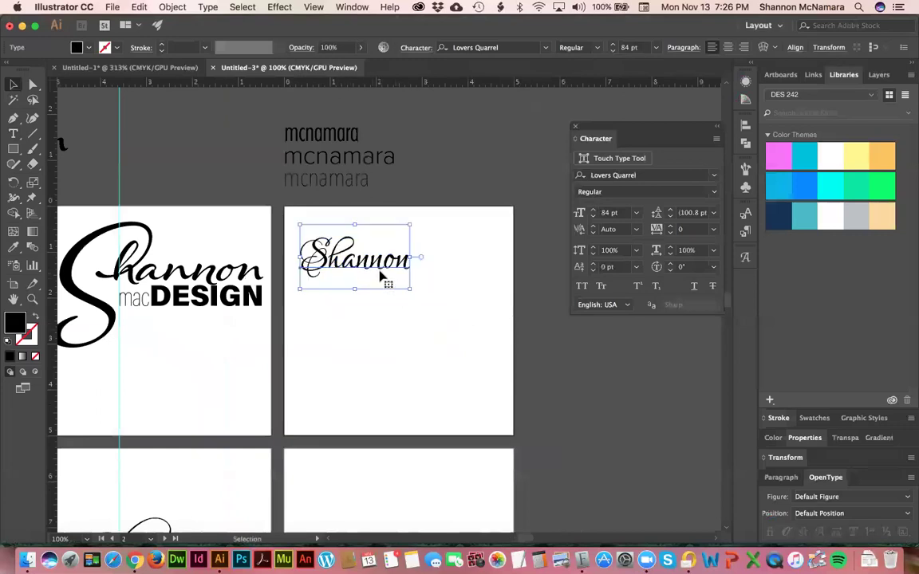
left_click(350, 341)
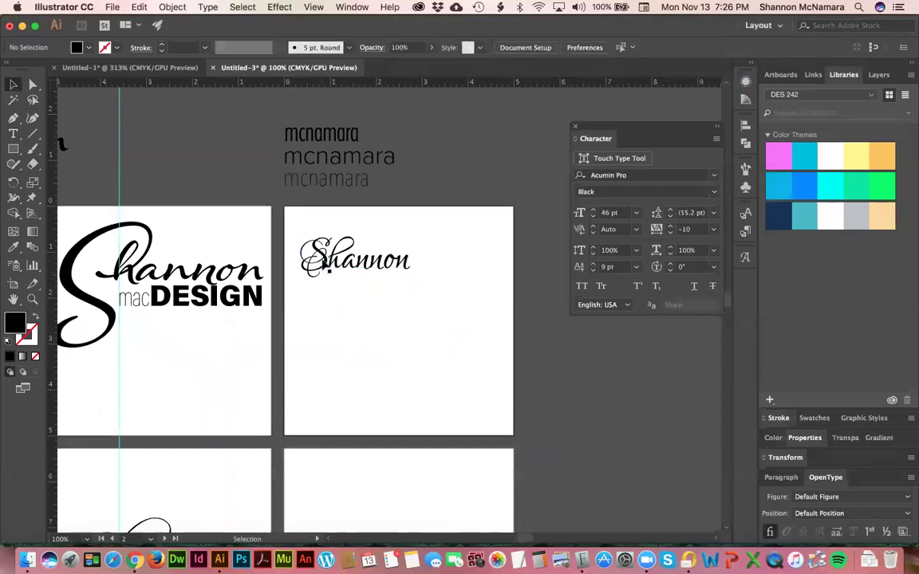
Select the opening S of Shannon and enlarge it to 144 pt as a swash initial.
key("t")
key("shift+Left")
key("Right")
key("shift+Left")
key("super+shift+period")
key("super+shift+period")
key("super+shift+period")
key("super+shift+period")
key("super+shift+period")
key("super+shift+period")
key("super+shift+period")
key("super+shift+period")
key("super+shift+period")
key("super+shift+period")
key("super+shift+period")
key("super+shift+period")
key("super+shift+period")
key("super+shift+period")
key("super+shift+period")
key("super+shift+period")
key("super+shift+period")
key("super+shift+period")
key("super+shift+period")
key("super+shift+period")
key("super+shift+period")
key("super+shift+period")
key("super+shift+period")
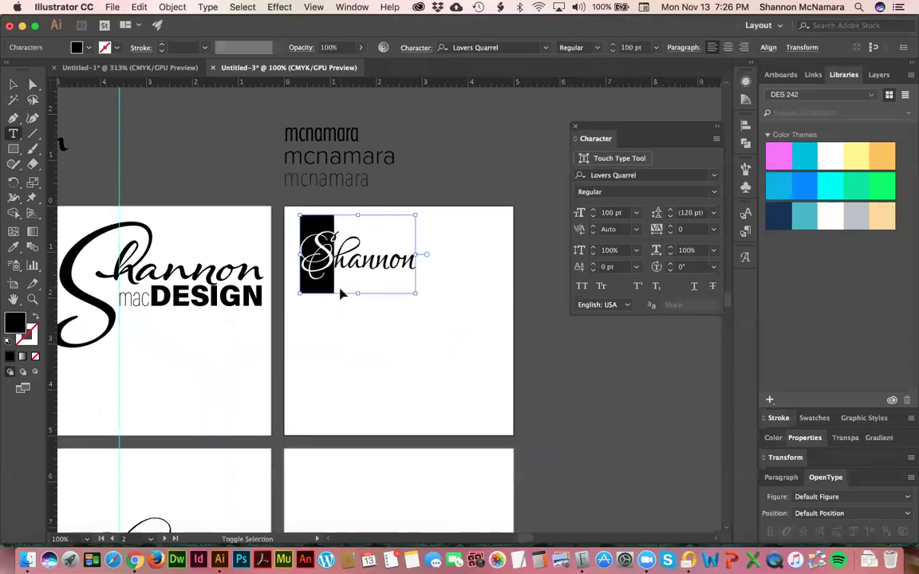
key("super+shift+period")
key("super+shift+period")
key("super+shift+period")
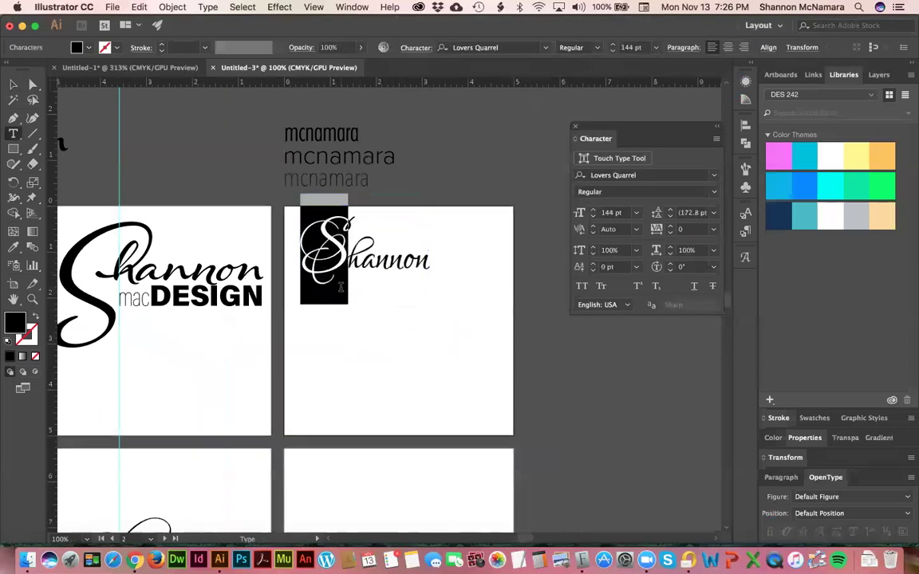
left_click(14, 84)
Nudge Shannon slightly lower on the artboard and zoom in on the lettering.
left_click(450, 341)
left_click_drag(341, 258, 342, 293)
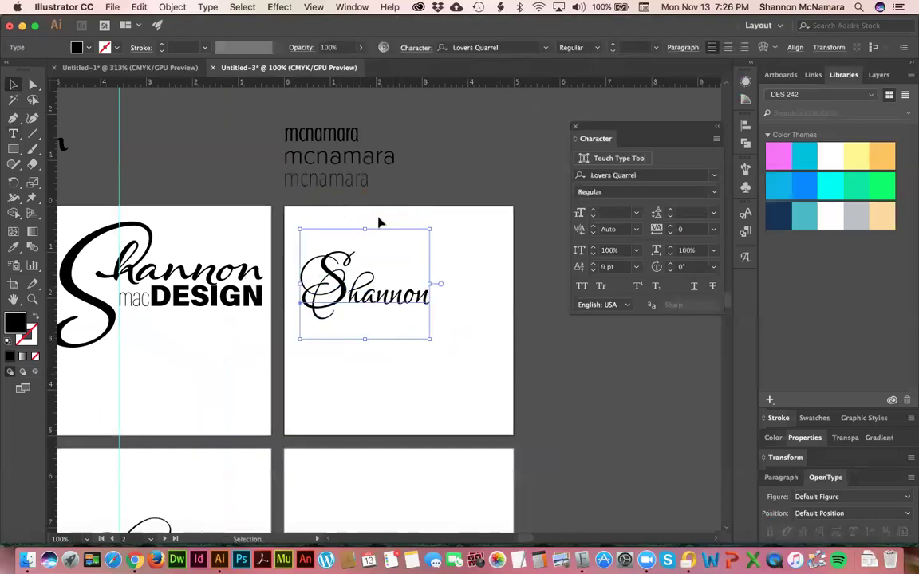
left_click(381, 218)
key("z")
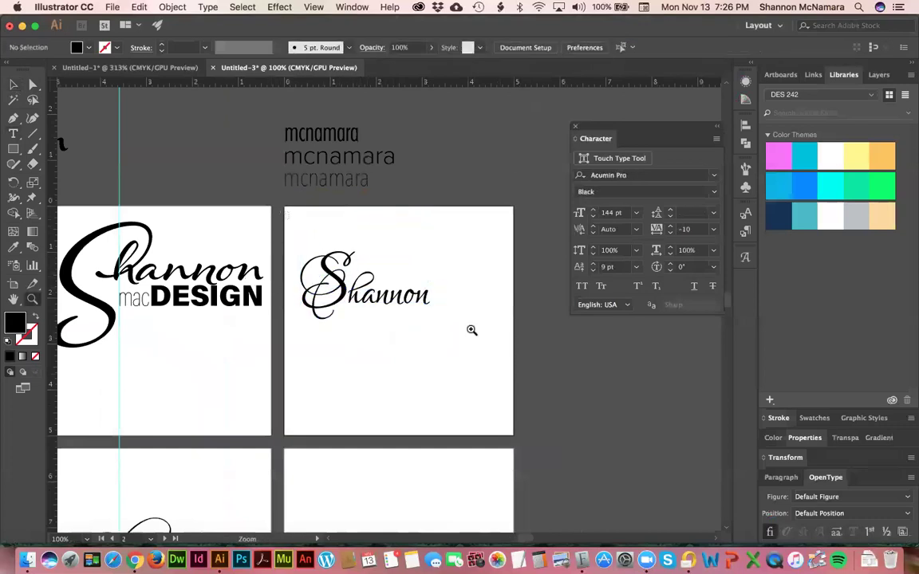
left_click_drag(470, 327, 524, 348)
scroll(502, 348, "left", 2)
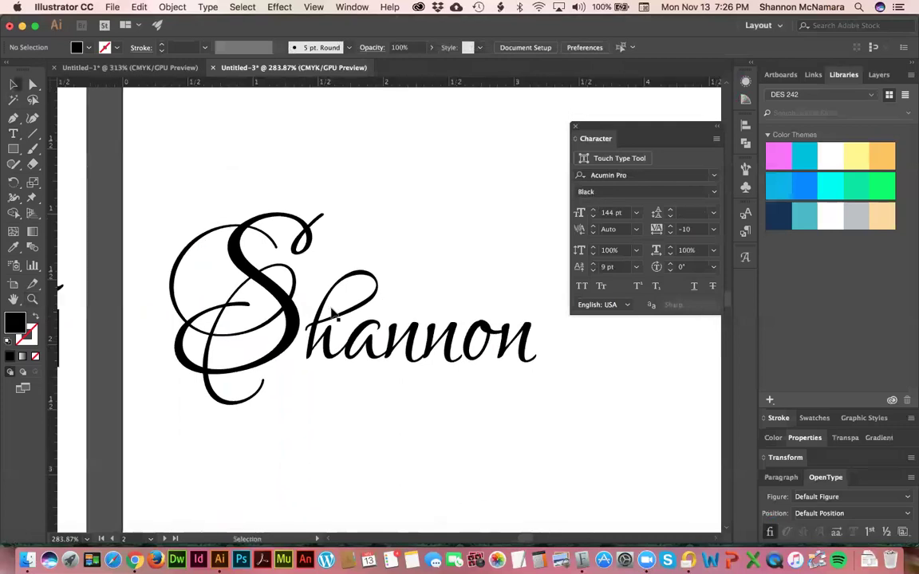
Option-drag a spare copy of Shannon onto the pasteboard above the artboard.
key("v")
left_click(311, 351)
key("super+minus")
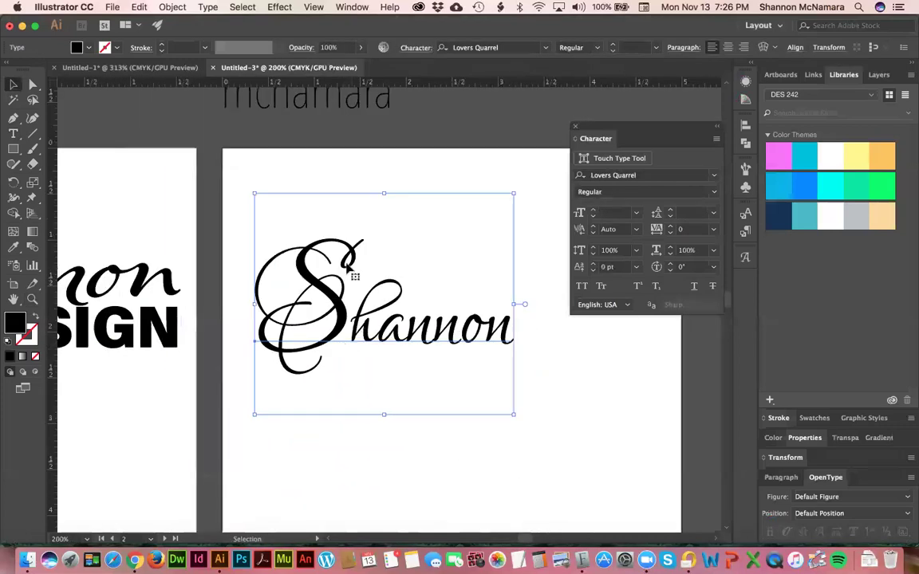
left_click_drag(353, 269, 494, 195)
scroll(433, 263, "up", 5)
left_click_drag(374, 299, 389, 215)
scroll(452, 266, "down", 5)
left_click(308, 368)
Switch to Outline view and zoom into the crossing S strokes.
left_click(310, 371)
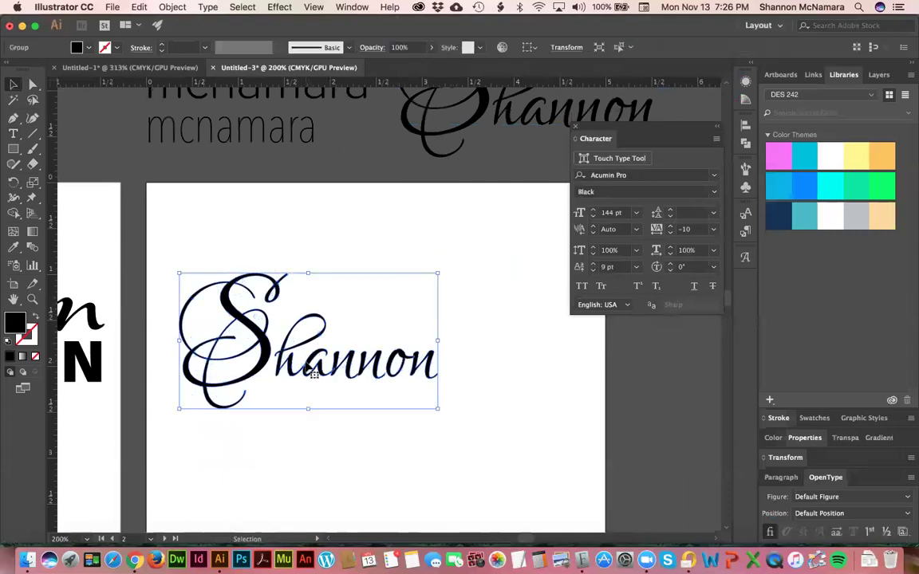
left_click(323, 269)
left_click_drag(240, 294, 365, 318)
key("z")
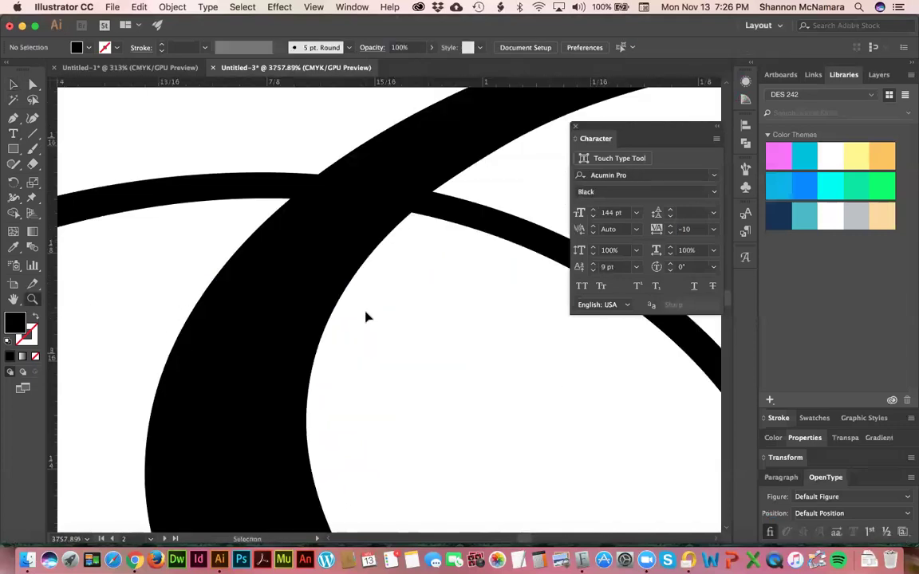
key("ctrl+y")
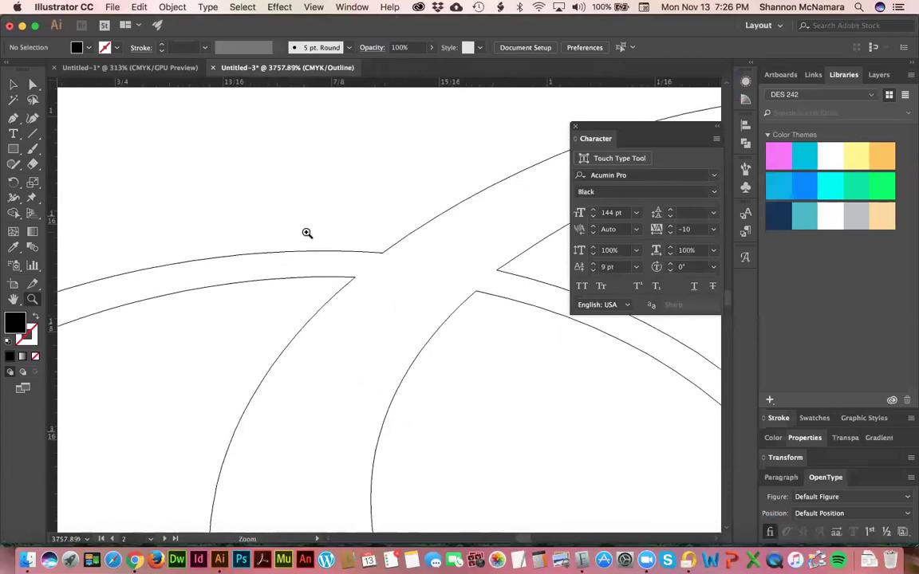
Join the lower and upper open path ends at the S junction with a Pen segment.
left_click_drag(306, 212, 437, 322)
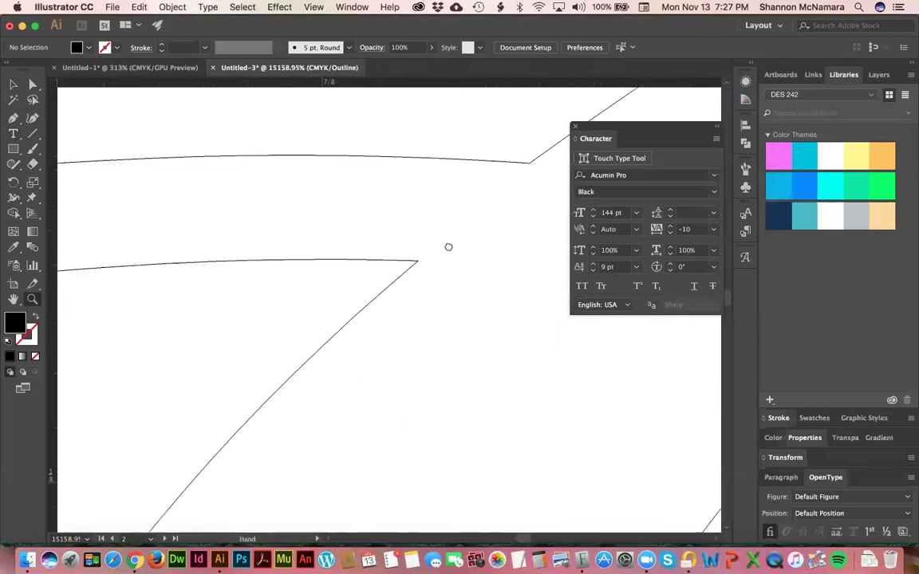
left_click_drag(448, 247, 356, 283)
key("p")
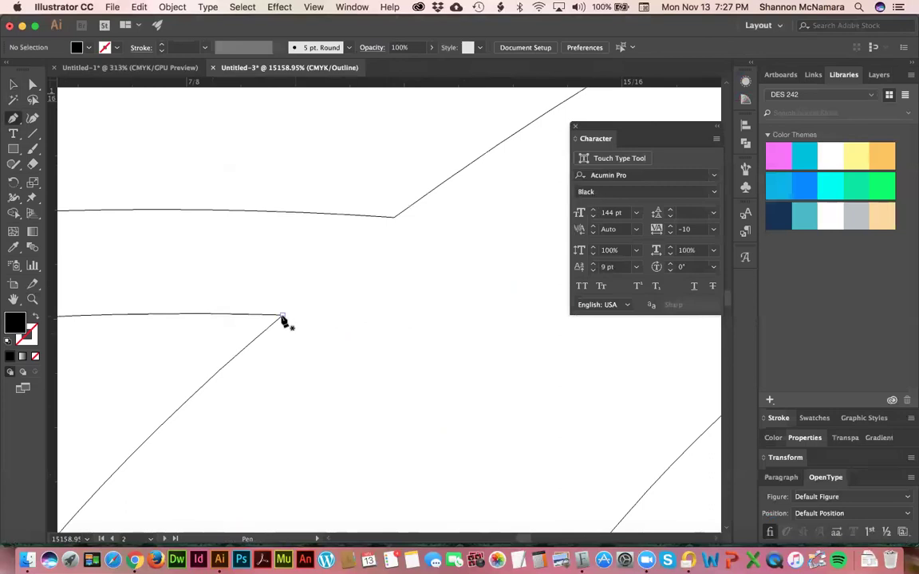
left_click(282, 316)
left_click(394, 217)
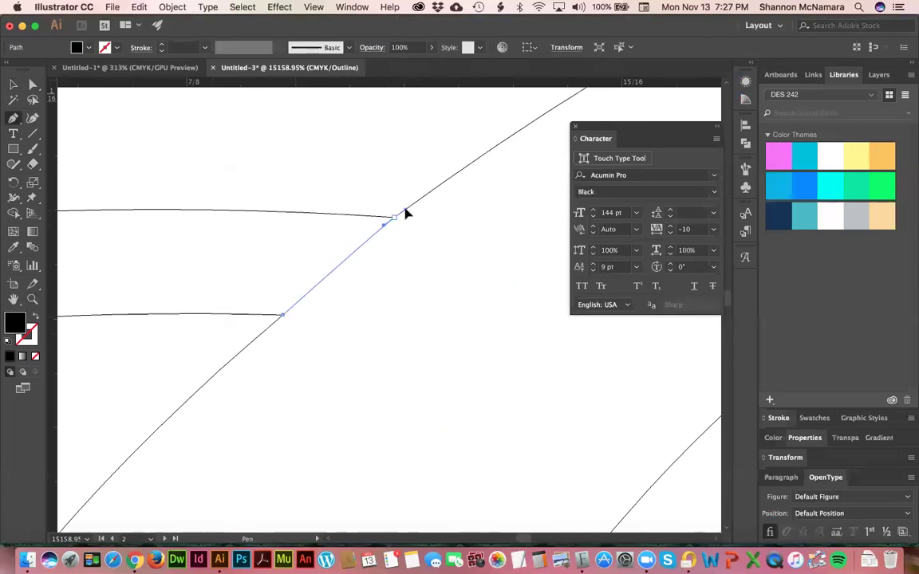
key("v")
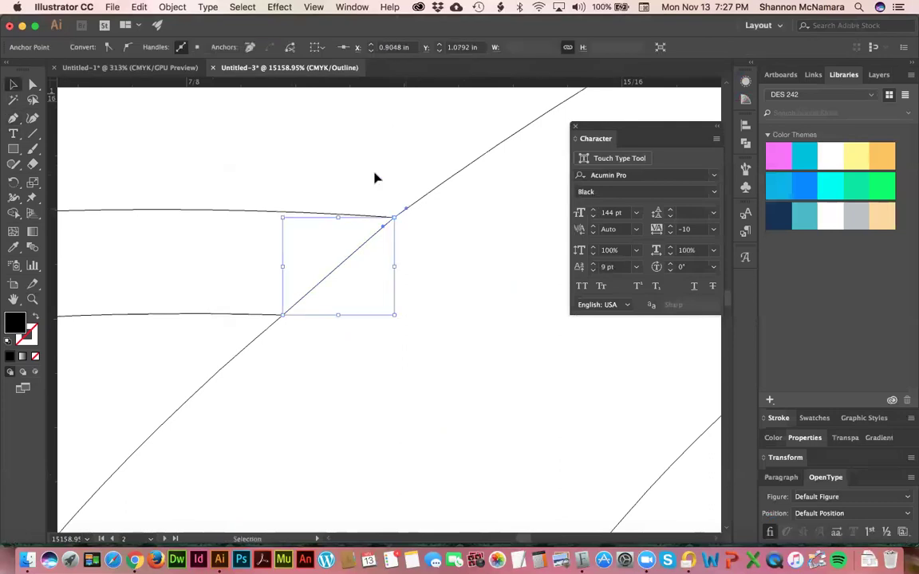
left_click(375, 178)
Fit the artboard in view, then zoom in on the S's top loop.
key("super+minus")
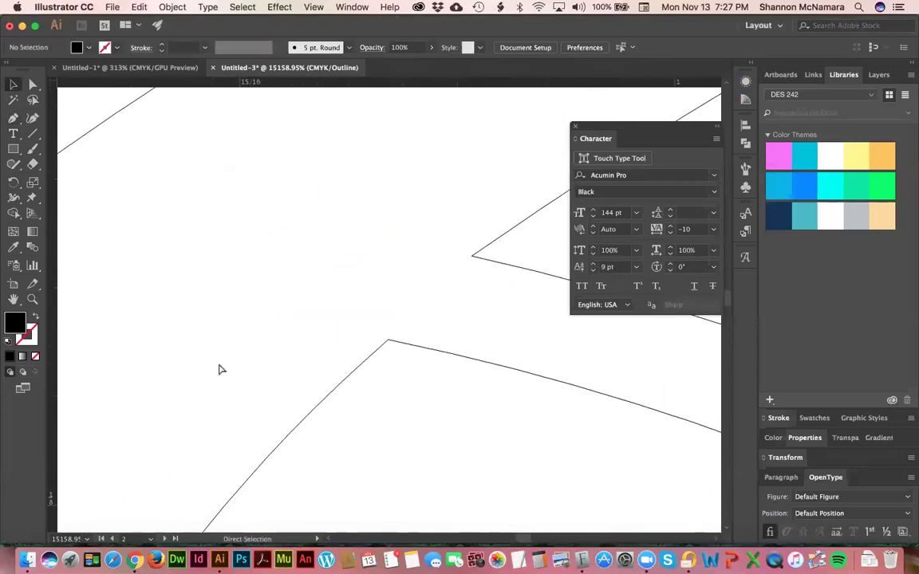
key("super+minus")
key("super+minus")
key("super+minus")
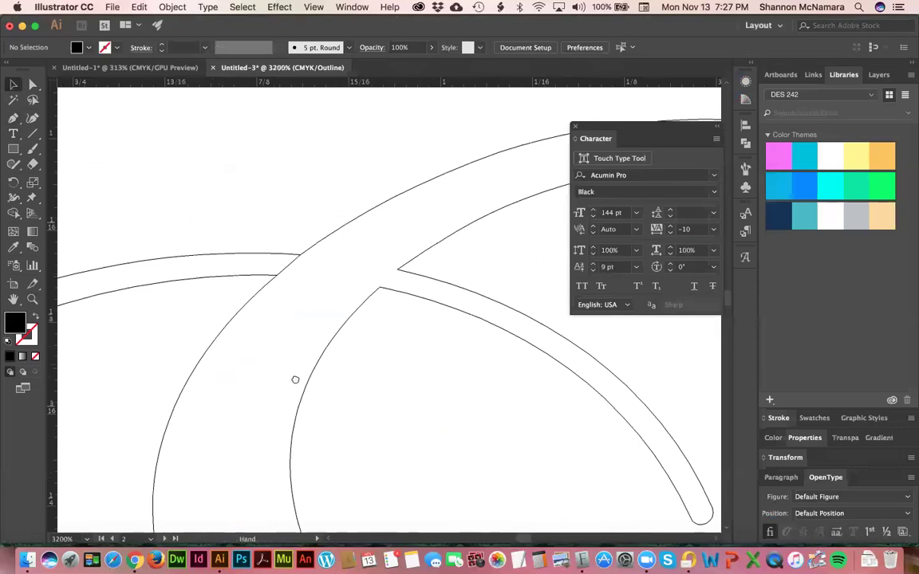
scroll(385, 459, "up", 3)
scroll(295, 273, "up", 2)
key("super+0")
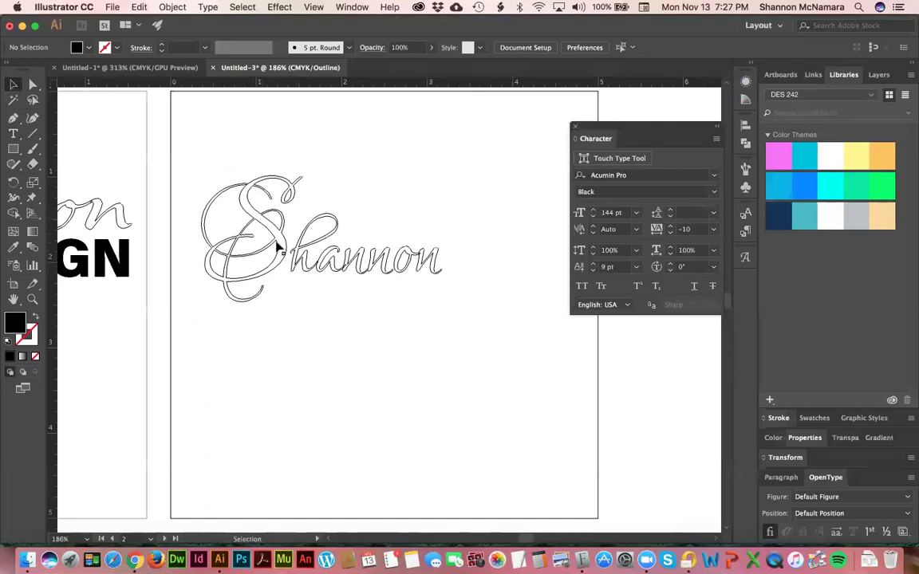
key("z")
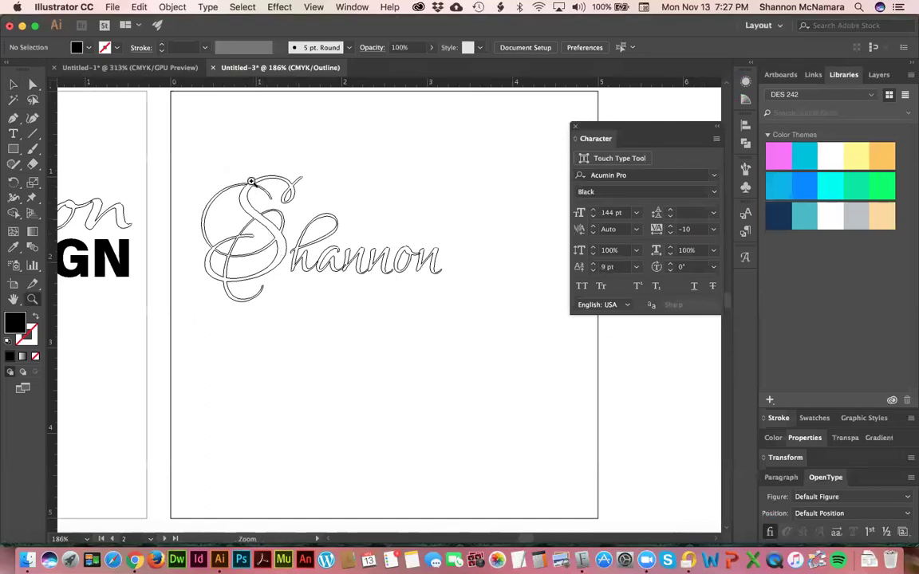
left_click_drag(258, 186, 330, 287)
scroll(385, 260, "right", 5)
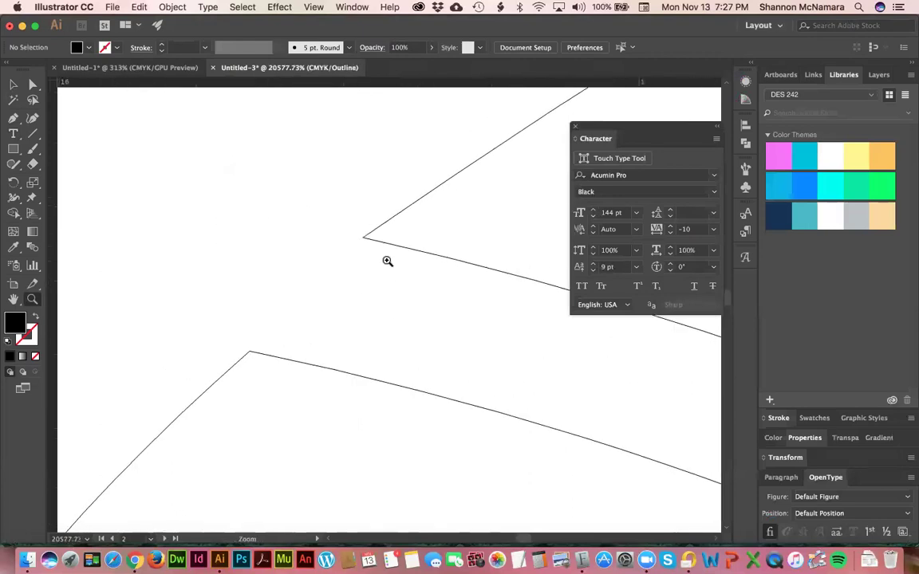
Draw a curved segment from the lower anchor, then delete the unwanted diagonal segment.
key("p")
left_click(249, 353)
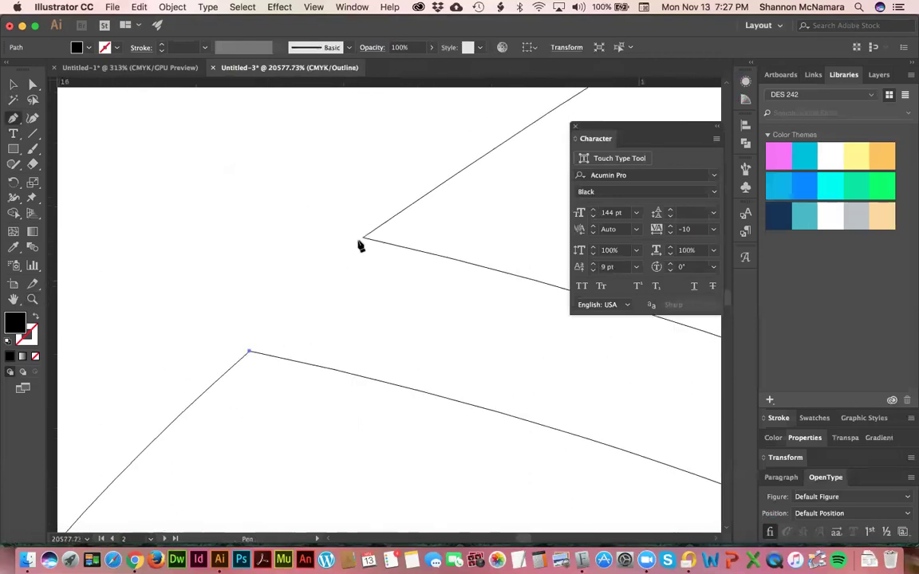
left_click_drag(363, 238, 389, 215)
key("v")
left_click(437, 228)
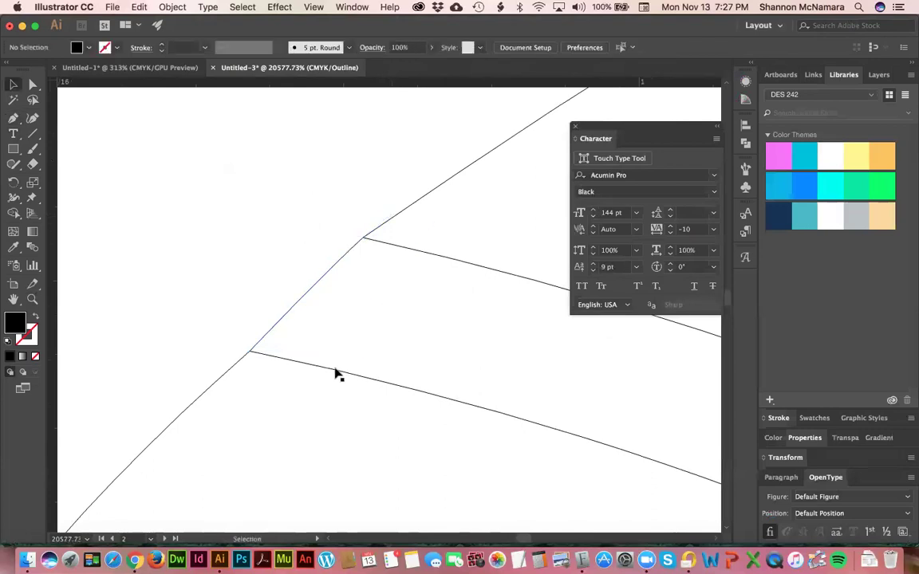
left_click(306, 305)
key("Delete")
Join the lower stroke edge to the upper endpoint, curving the segment along the upper stroke.
key("p")
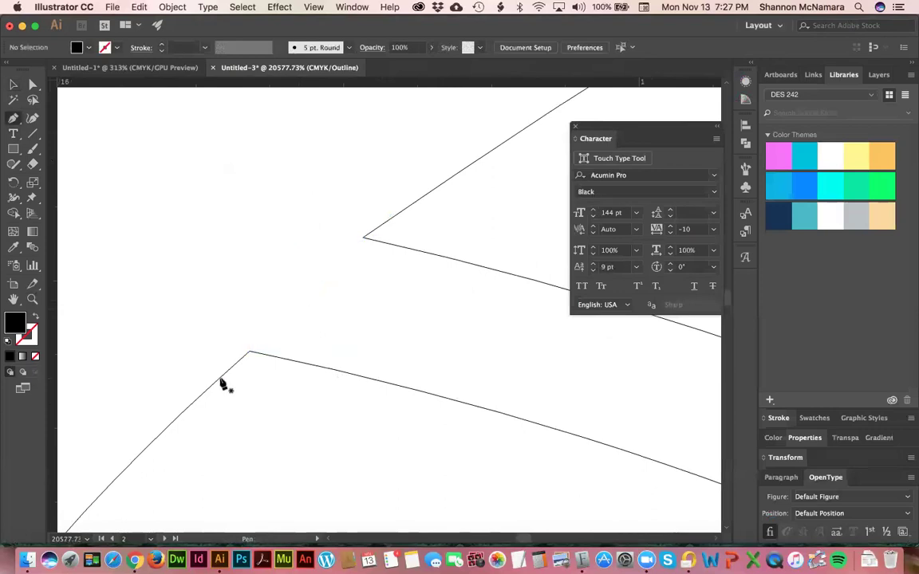
left_click(219, 378)
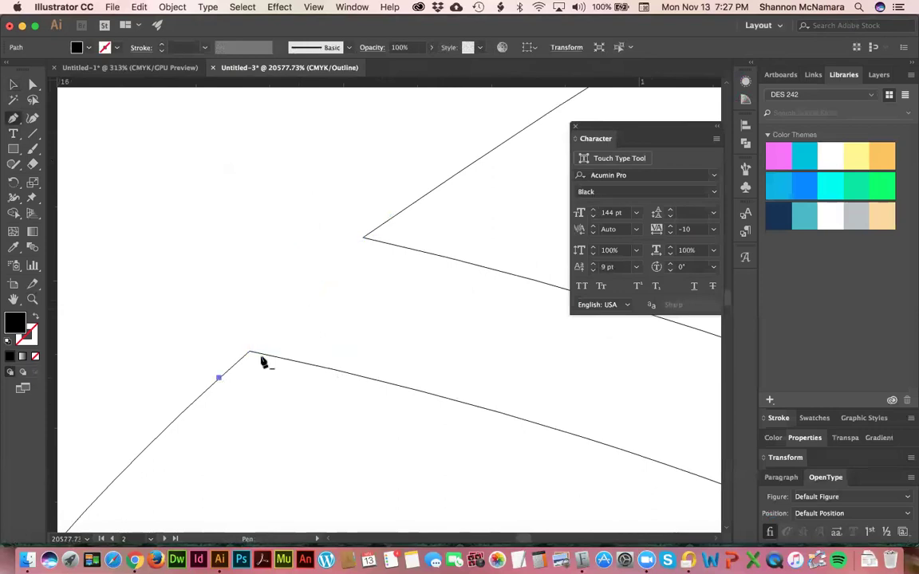
left_click(369, 235)
left_click(380, 231, "super")
left_click(398, 216, "super")
left_click_drag(399, 219, 448, 148)
key("super")
key("super+z")
key("super+shift+a")
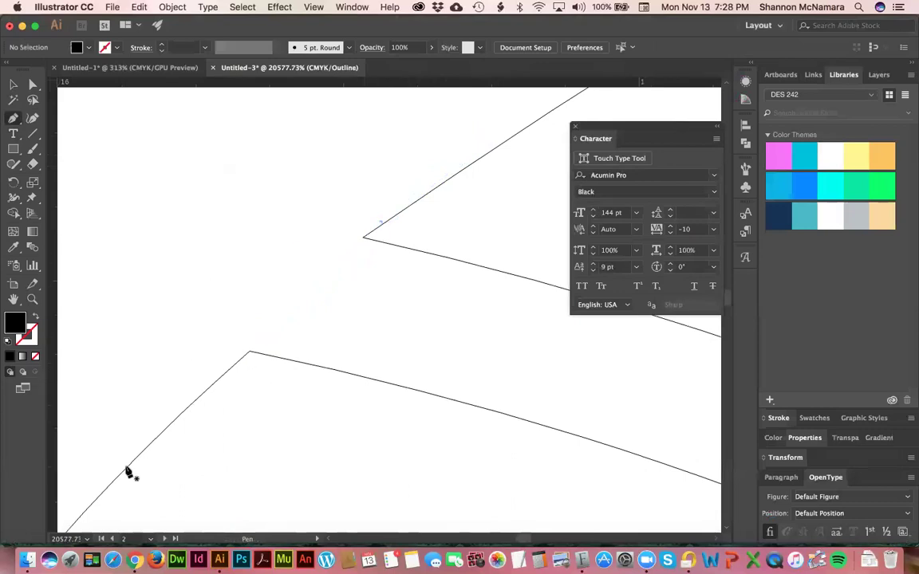
Trace a curved path along the lower-left outline edge, making its lower-left segment straight.
key("super+minus")
left_click_drag(182, 360, 203, 292)
scroll(204, 291, "down", 3)
scroll(198, 312, "up", 1)
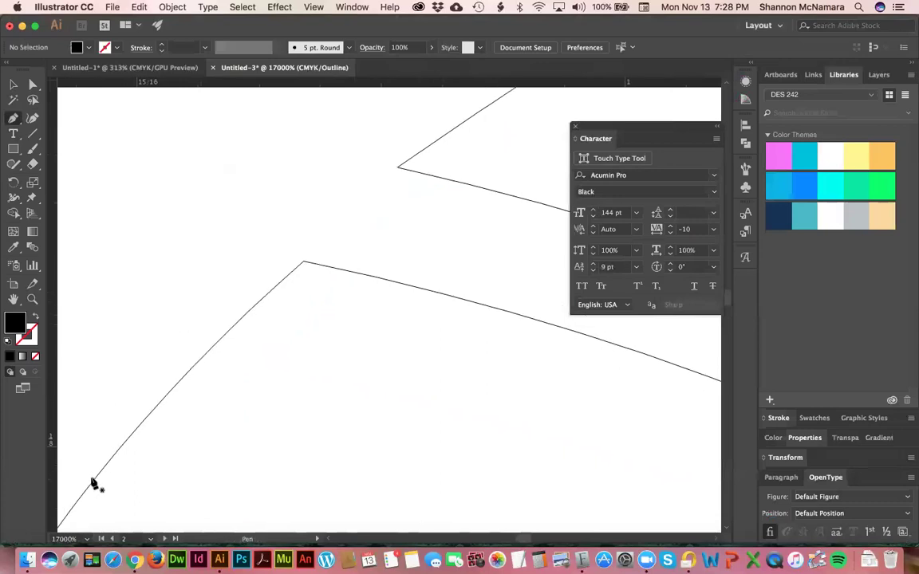
left_click(90, 482)
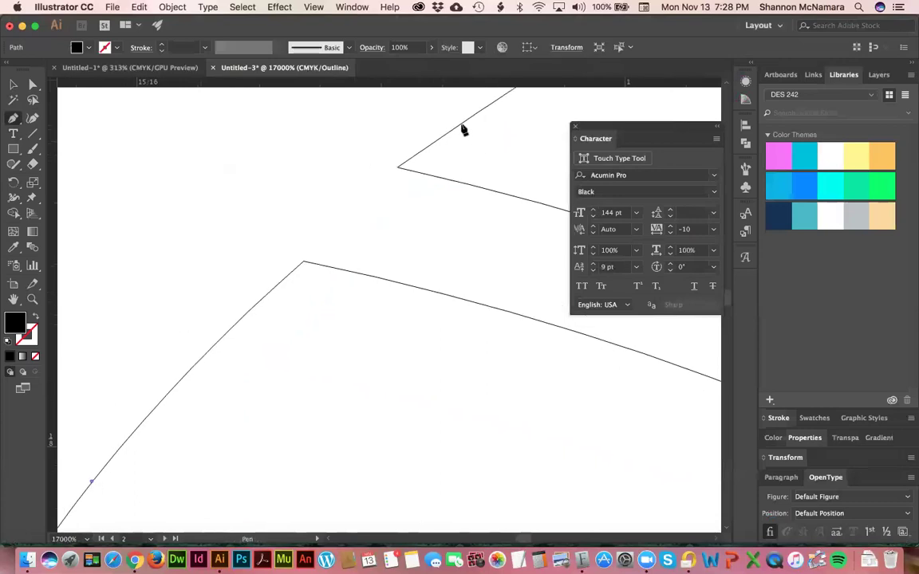
left_click_drag(441, 136, 479, 113)
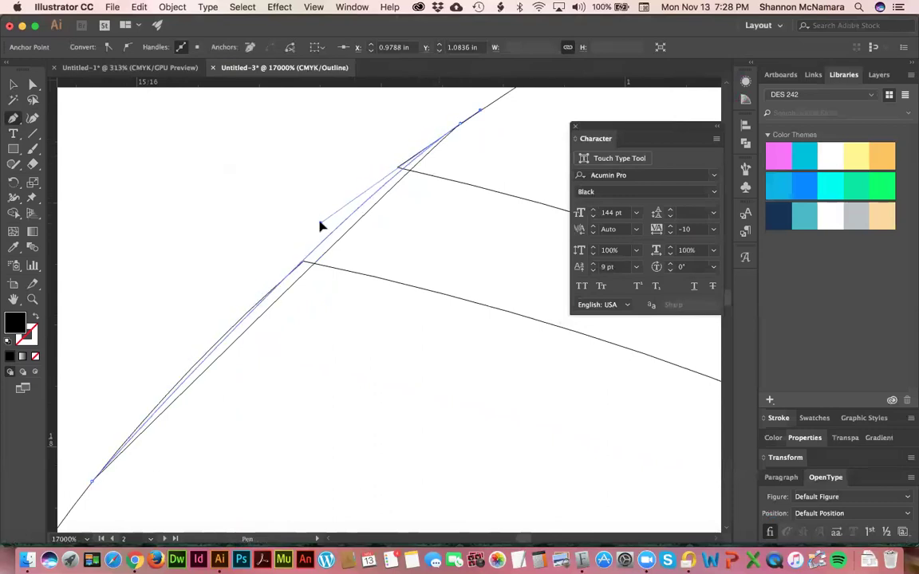
left_click(294, 237)
left_click_drag(288, 257, 187, 352)
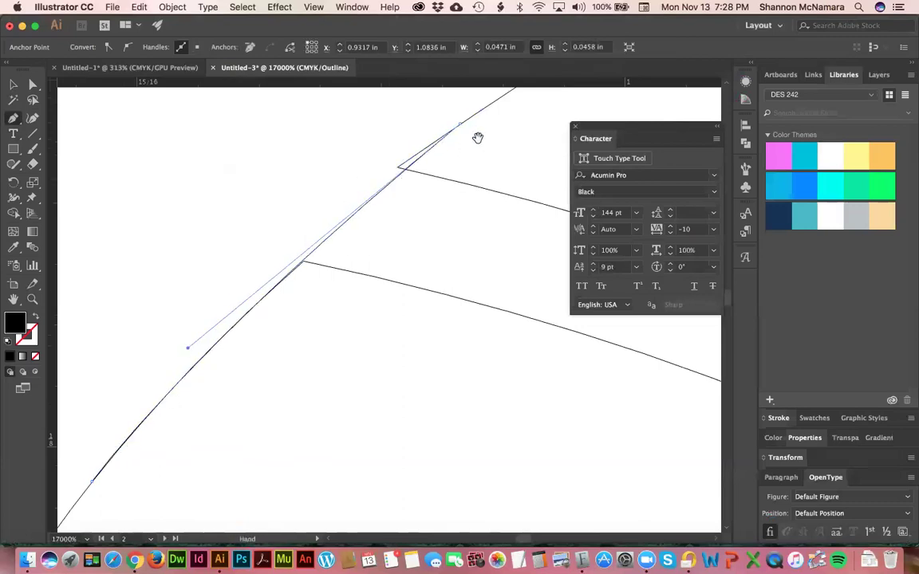
left_click_drag(478, 139, 355, 223)
key("alt")
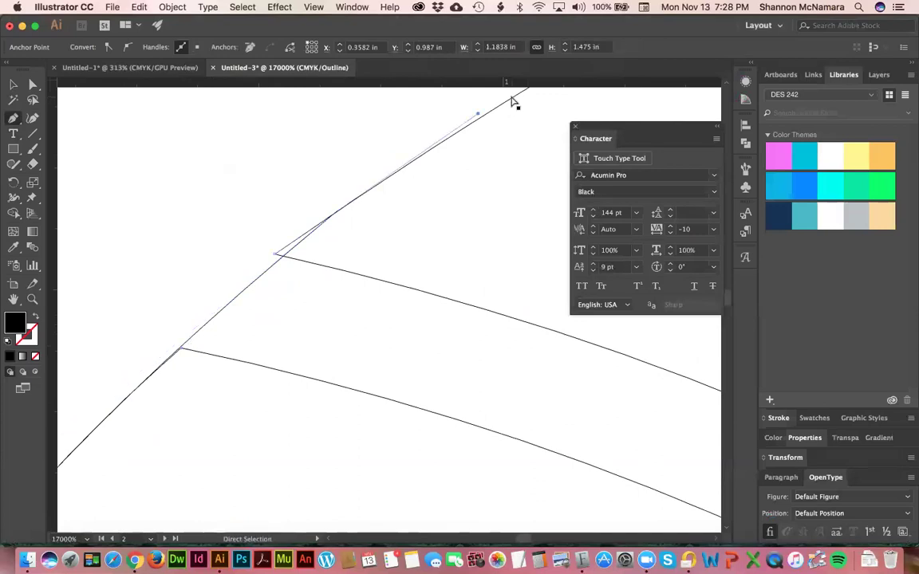
left_click(513, 102)
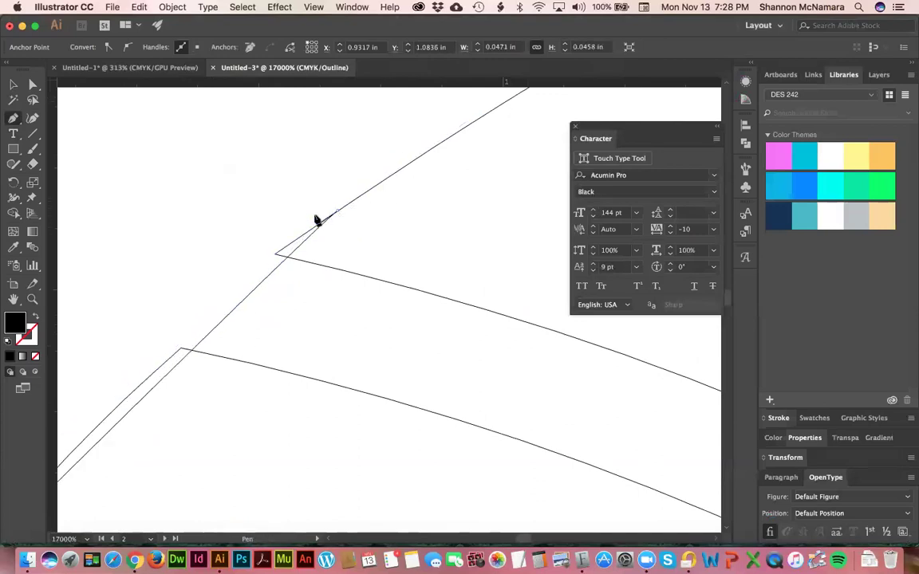
key("super+minus")
Trace a curved path along the swash S's inner curve and top inner edge.
key("super+minus")
key("super+minus")
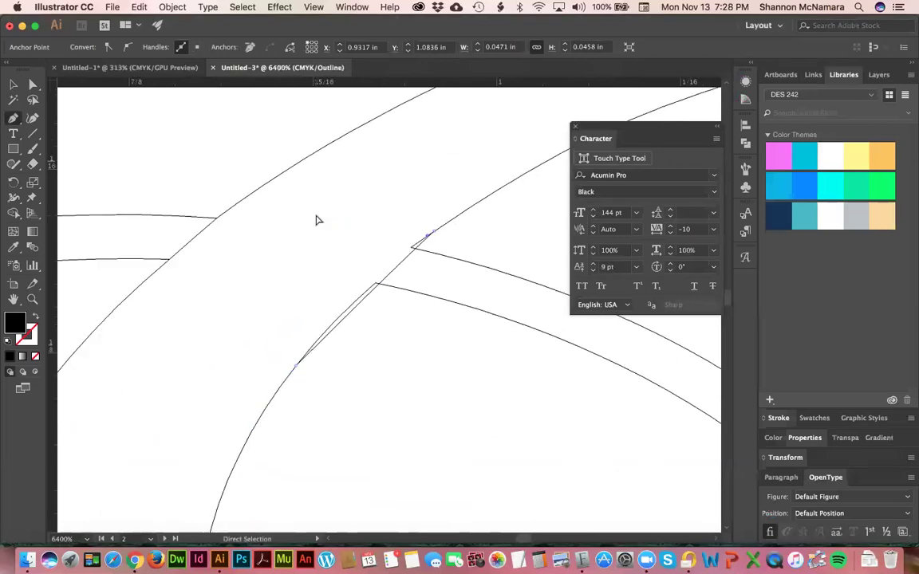
left_click_drag(359, 256, 201, 250)
key("super+minus")
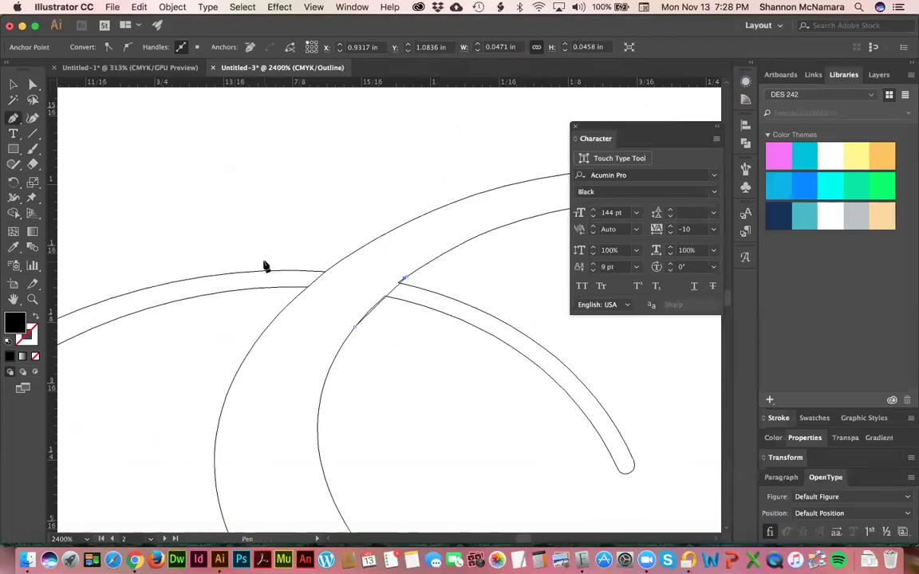
key("shift+super+a")
left_click_drag(470, 356, 406, 298)
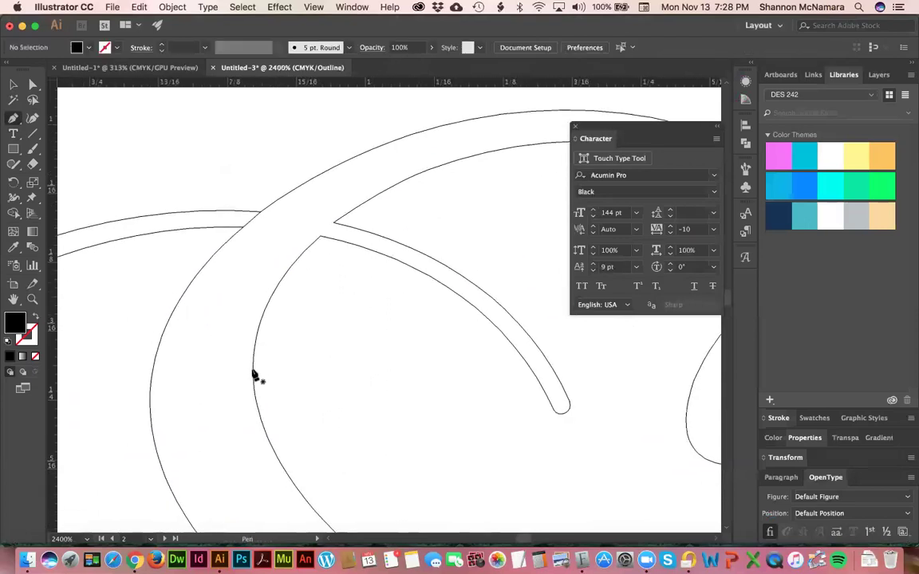
left_click(263, 297)
left_click_drag(252, 365, 257, 304)
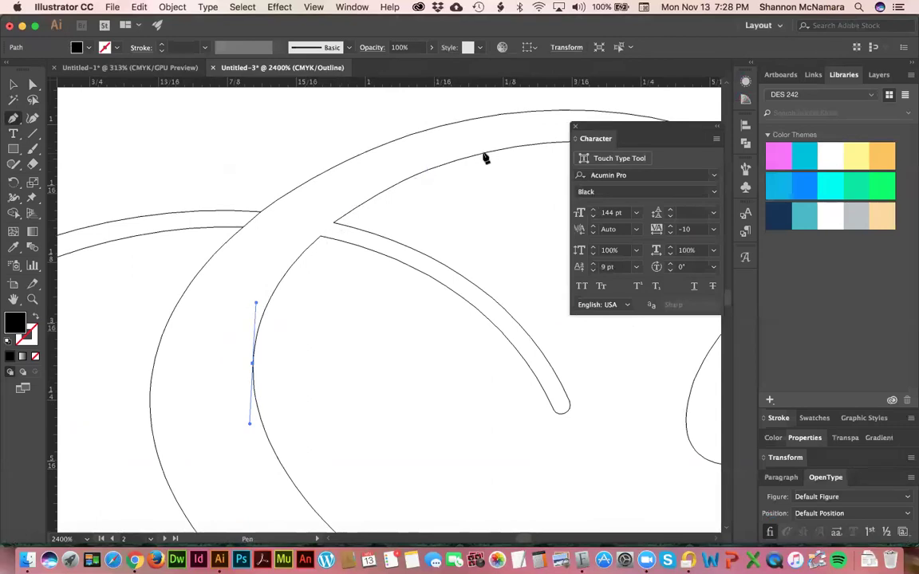
left_click_drag(354, 207, 425, 159)
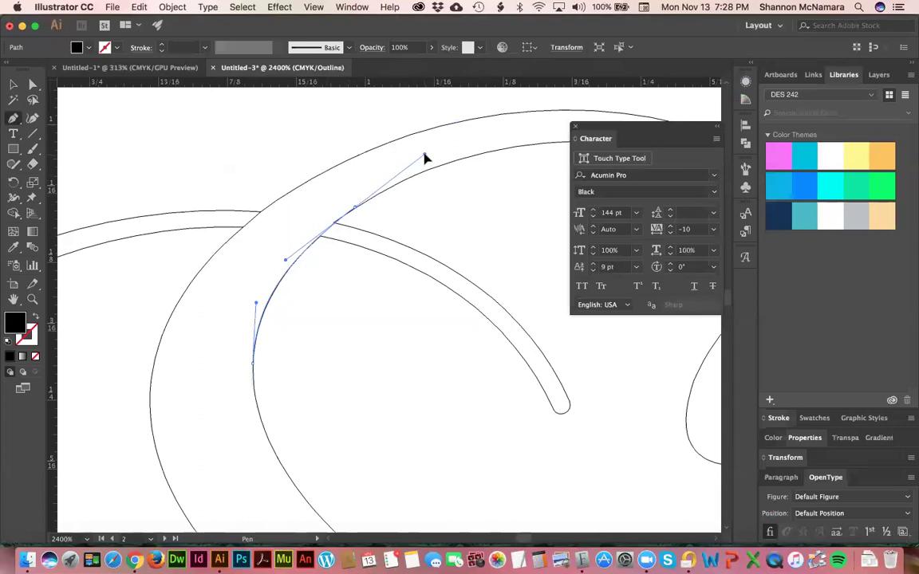
left_click_drag(512, 146, 273, 172)
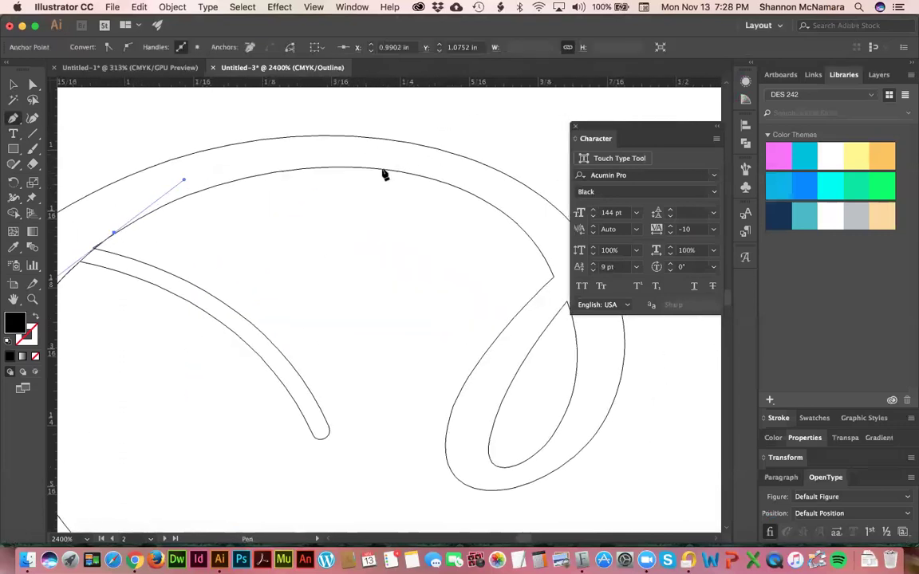
left_click_drag(383, 170, 448, 182)
key("space")
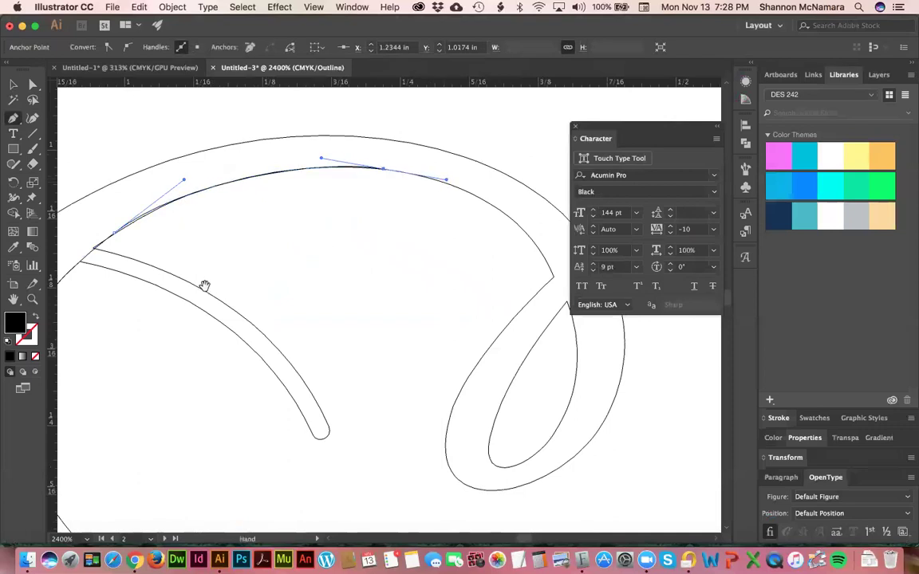
Pan along the S curve up to the crossing strokes.
left_click_drag(204, 285, 421, 250)
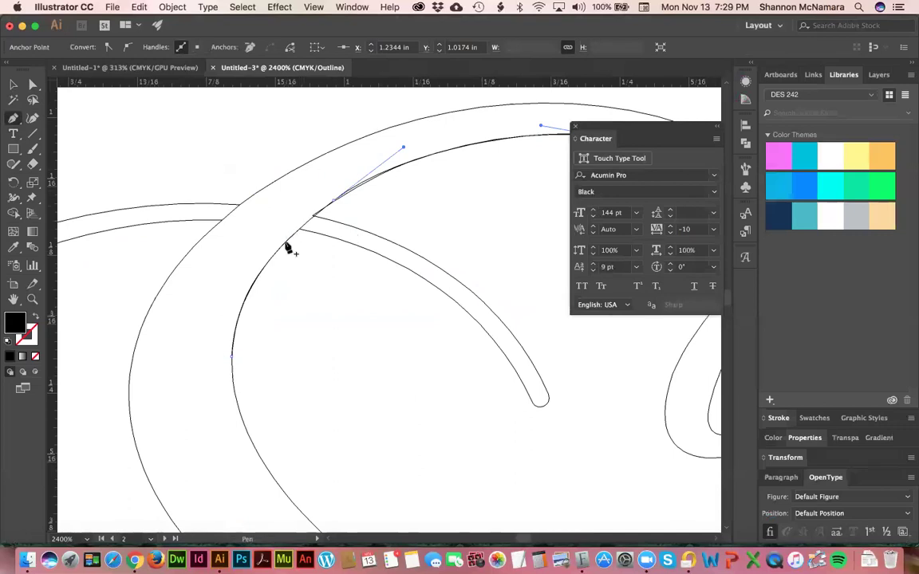
key("space")
left_click_drag(470, 190, 302, 232)
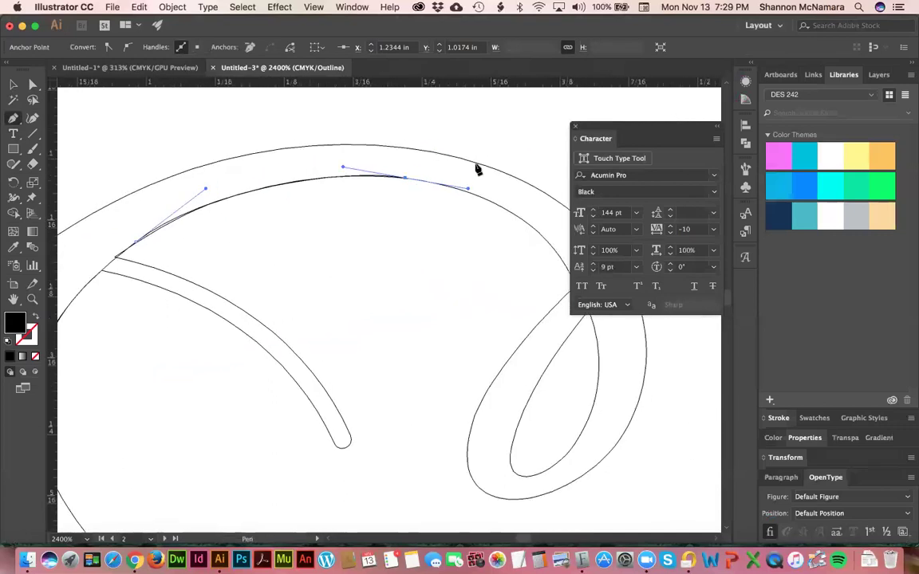
key("space")
left_click_drag(473, 258, 304, 273)
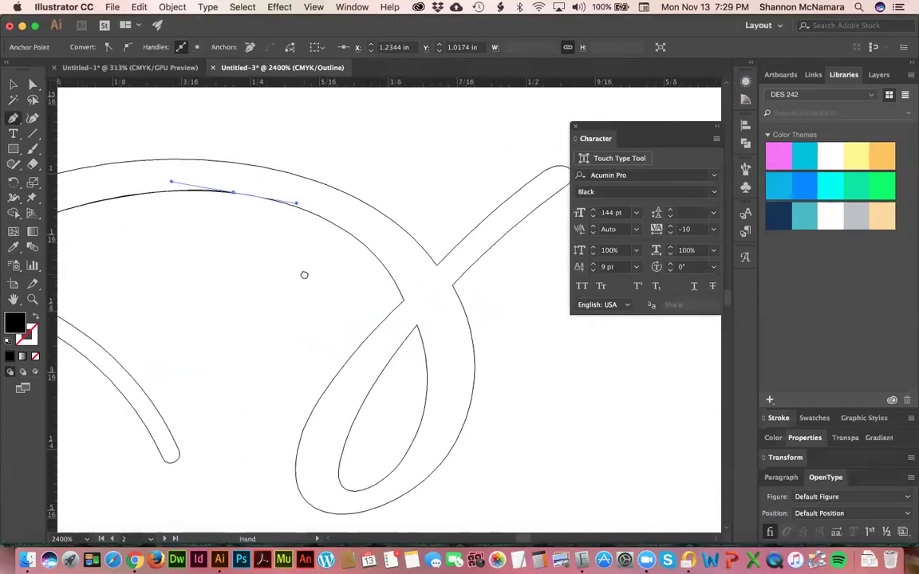
left_click_drag(360, 271, 449, 279)
left_click_drag(226, 328, 378, 301)
scroll(378, 301, "right", 1)
key("v")
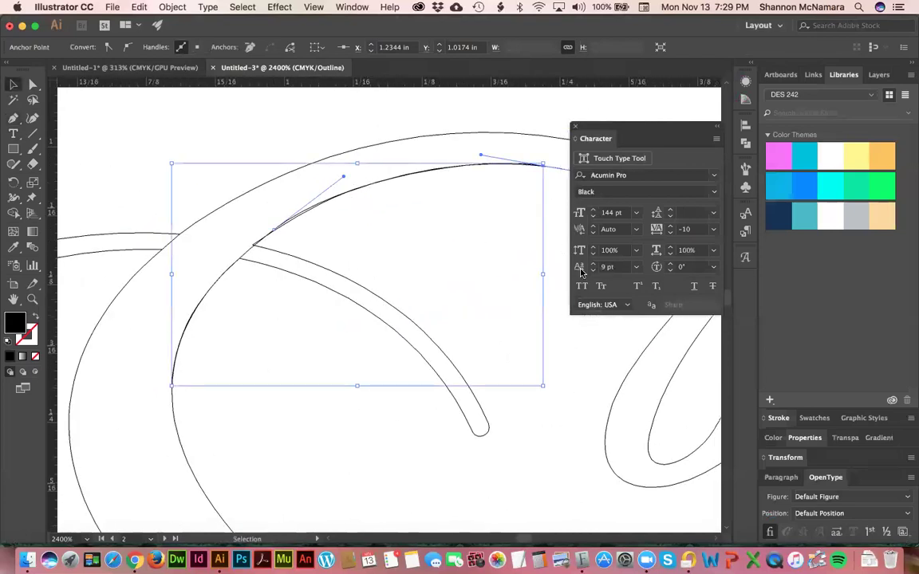
left_click(441, 474)
left_click_drag(402, 485, 370, 297)
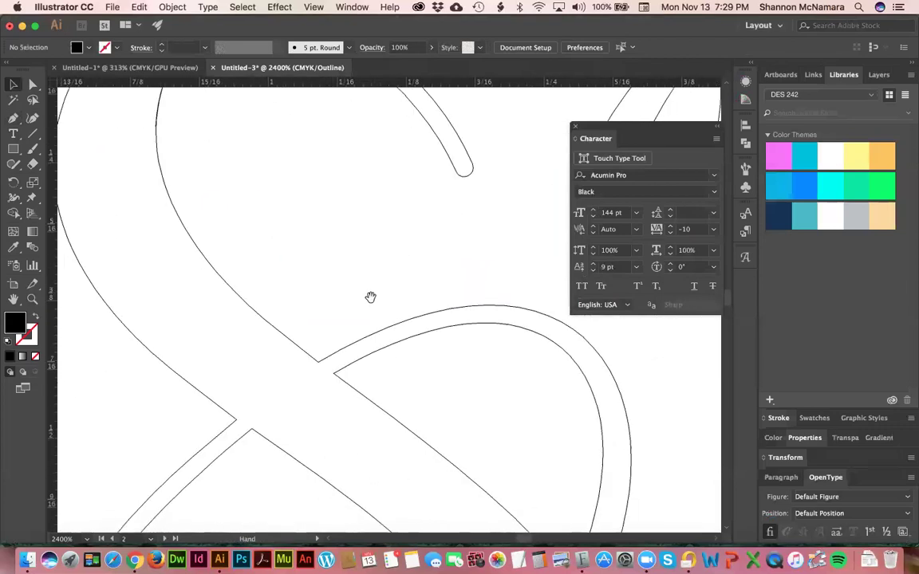
scroll(337, 317, "down", 5)
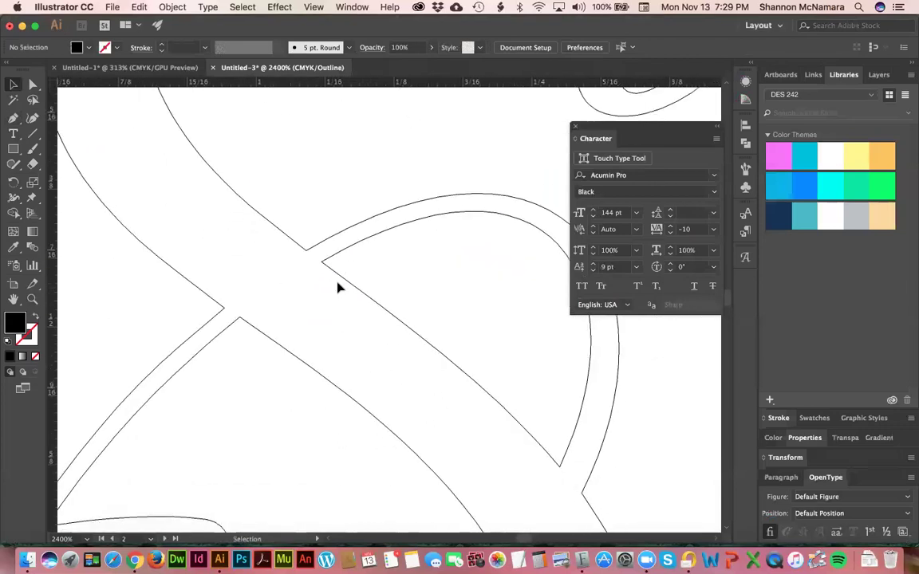
Trace a short smooth path along the diagonal stroke edge.
key("p")
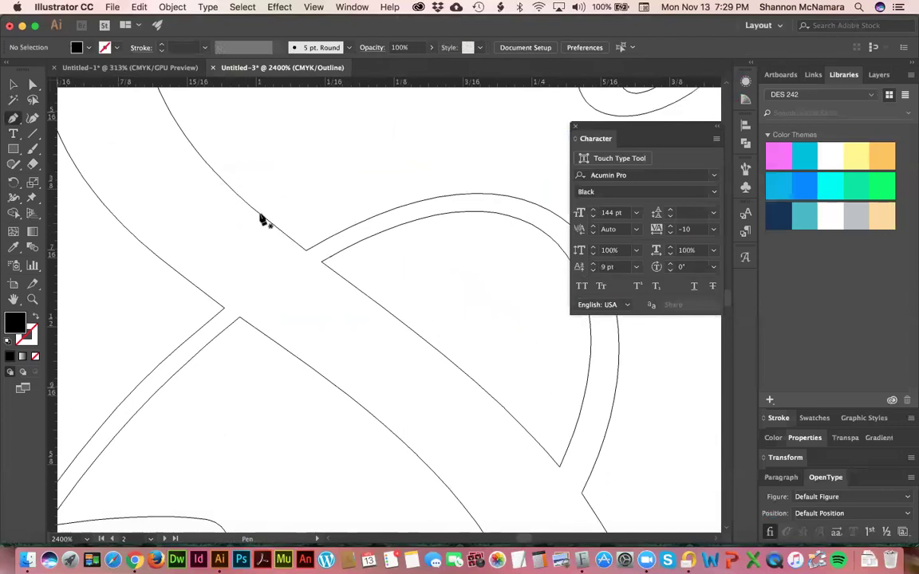
left_click(339, 279)
left_click_drag(356, 288, 384, 311)
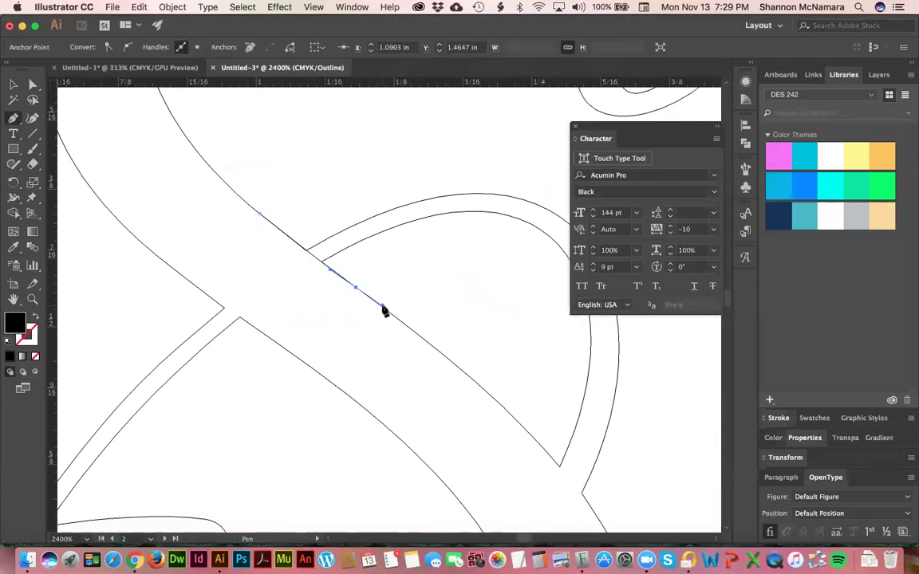
key("v")
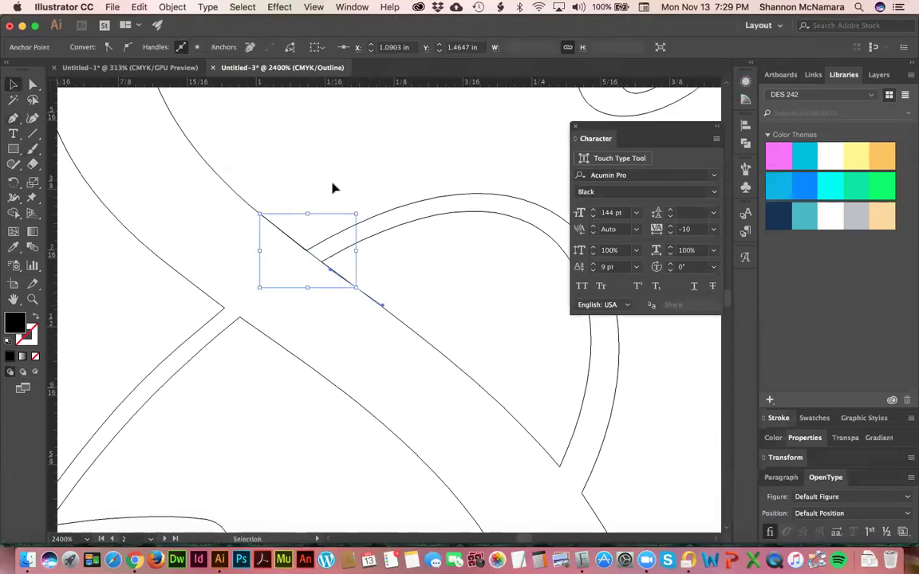
left_click(348, 377)
scroll(344, 343, "down", 3)
scroll(344, 342, "left", 2)
Draw a three-anchor path along the lower edge of the crossing stroke.
key("p")
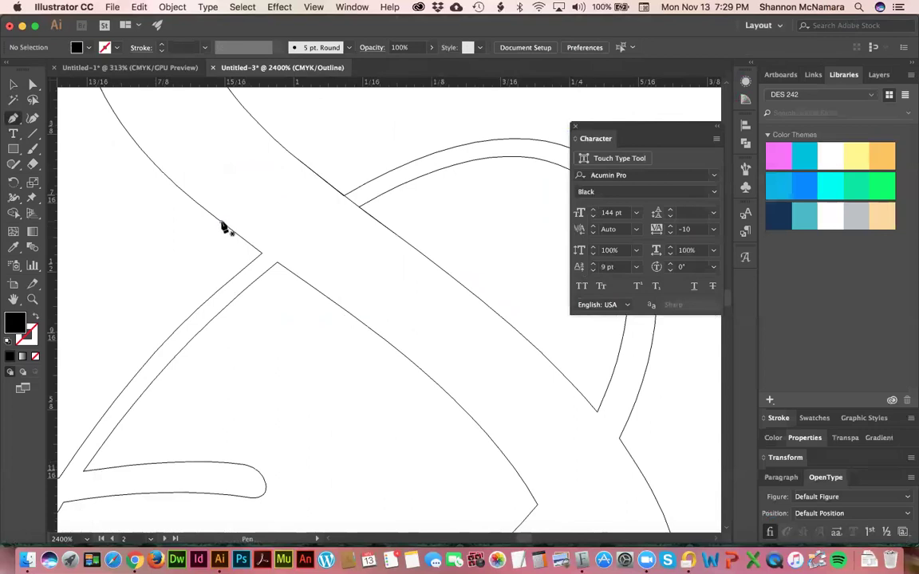
left_click(221, 222)
left_click(324, 295)
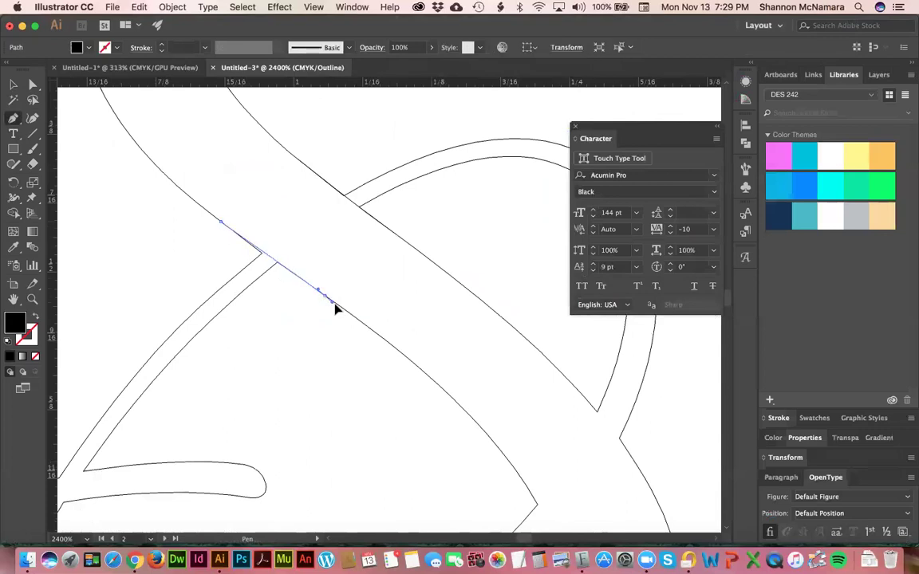
left_click(375, 330)
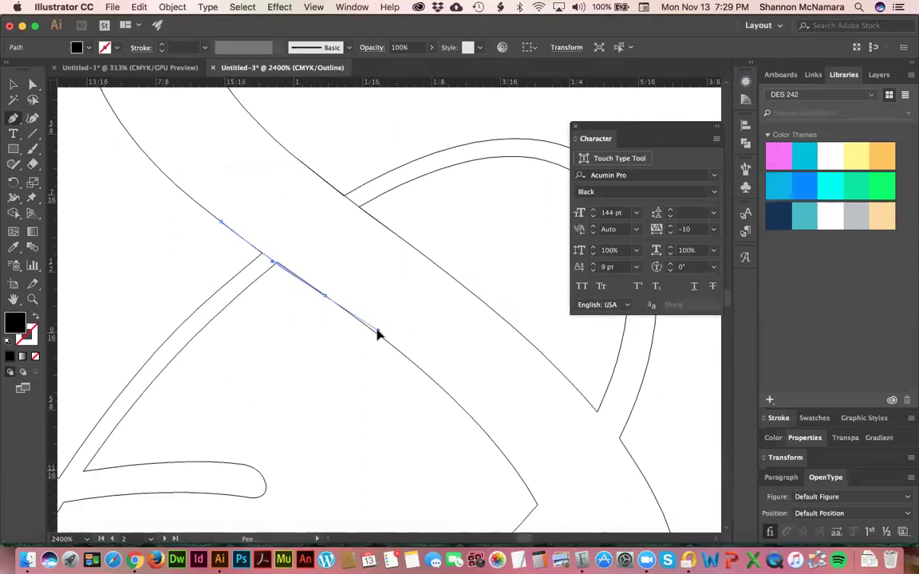
key("Escape")
key("v")
left_click(378, 381)
left_click_drag(362, 351, 349, 306)
scroll(349, 305, "down", 5)
scroll(350, 306, "right", 5)
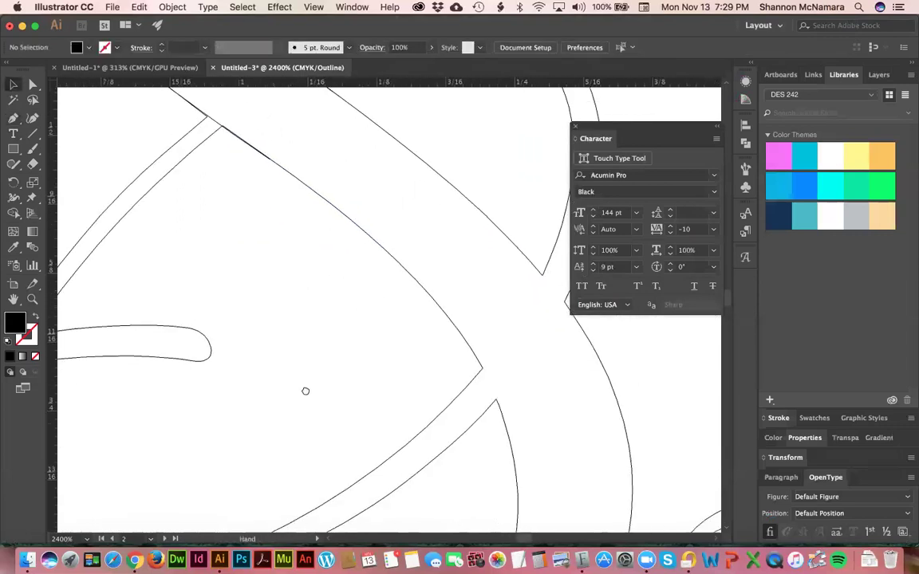
Trace a four-anchor path down the next stroke edge.
key("p")
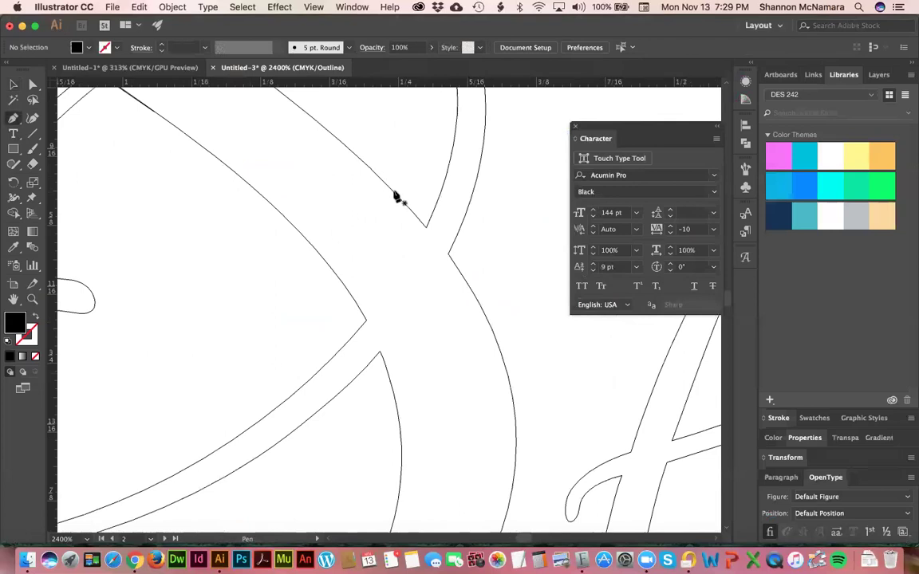
left_click(391, 190)
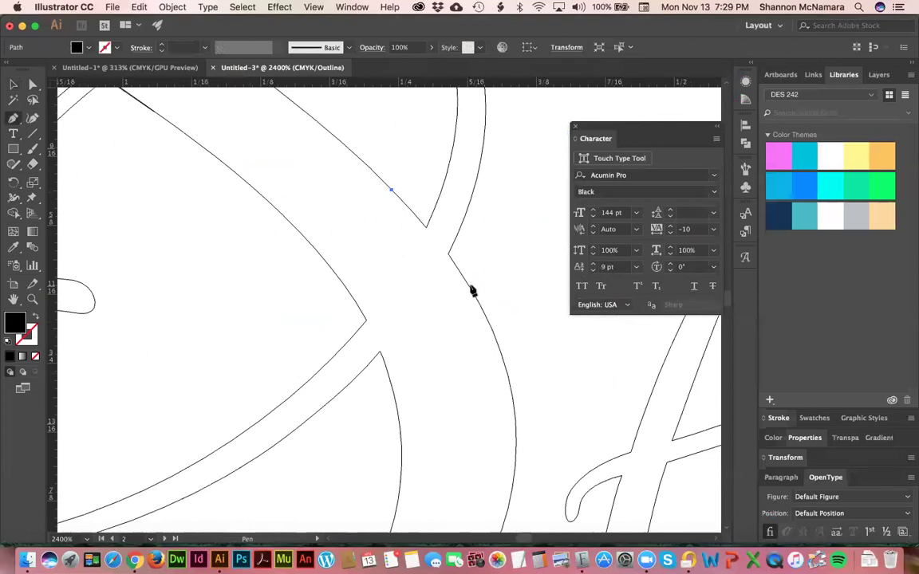
left_click(450, 249)
left_click(472, 292)
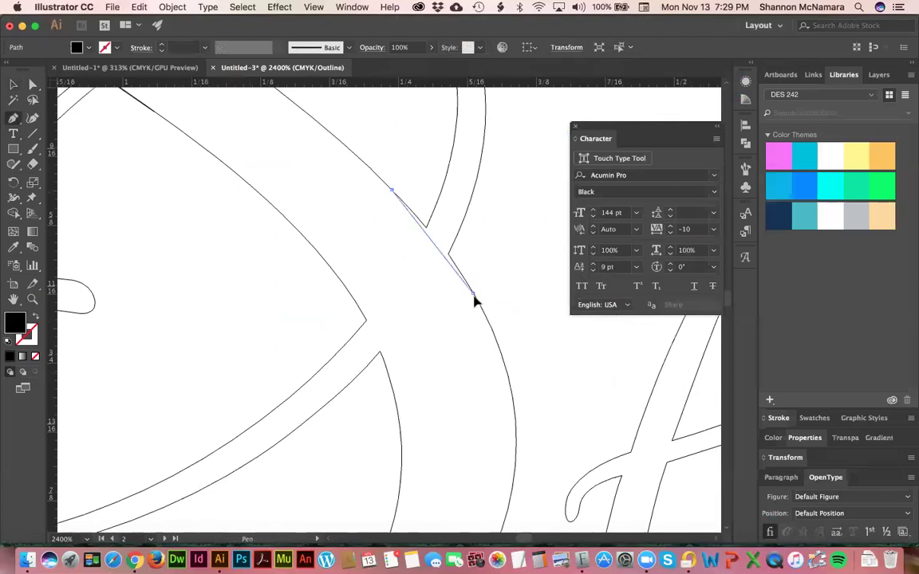
left_click(496, 341)
key("v")
left_click(499, 265)
Draw a curved path down the stroke edge, then scroll to review the crossings.
key("p")
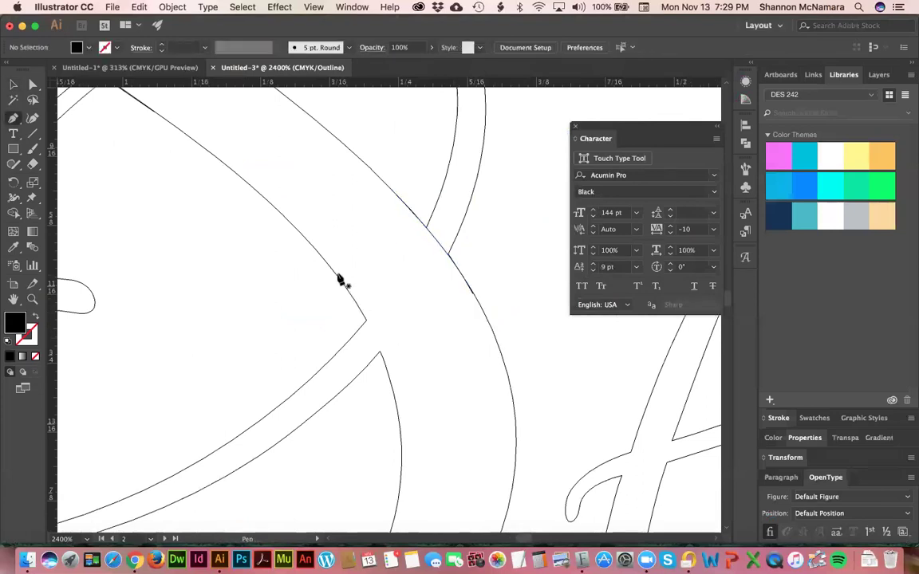
left_click(336, 277)
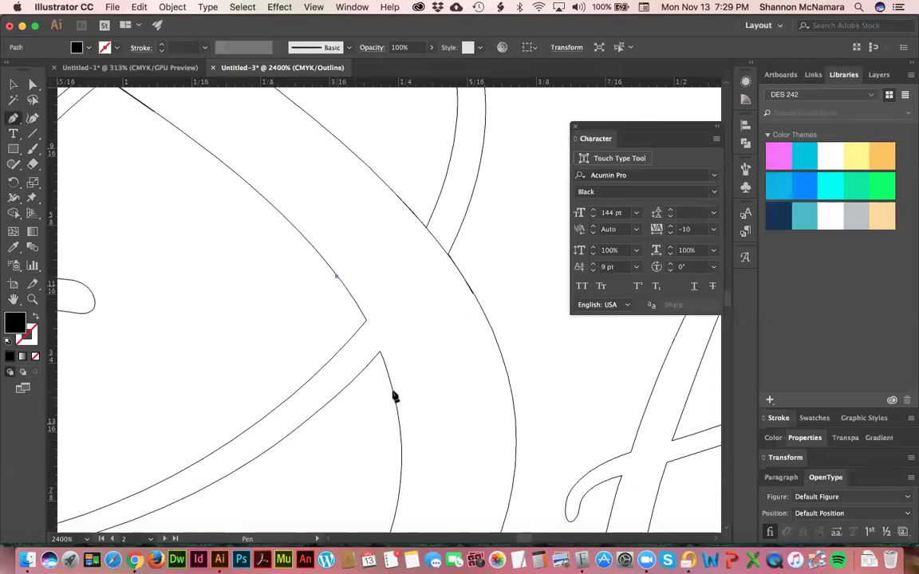
left_click_drag(394, 399, 410, 477)
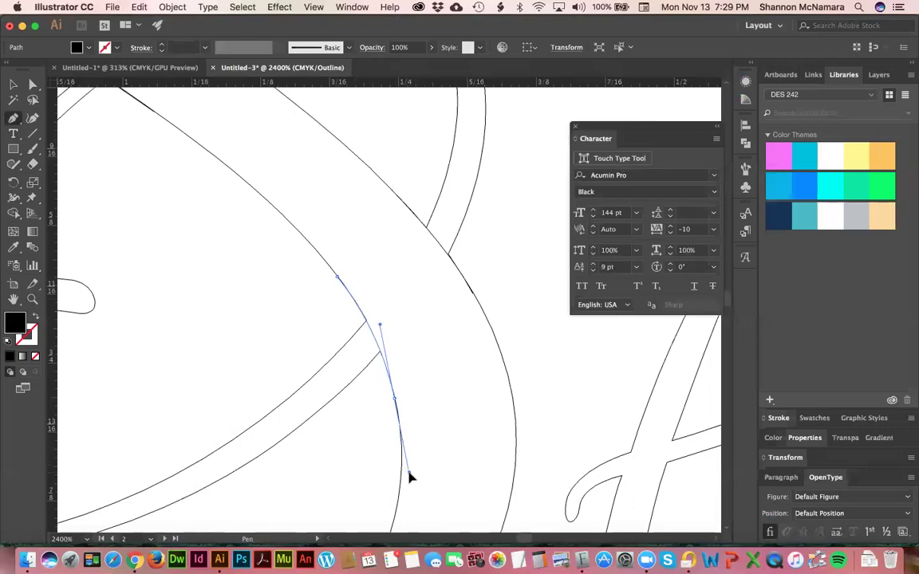
key("v")
left_click(546, 358)
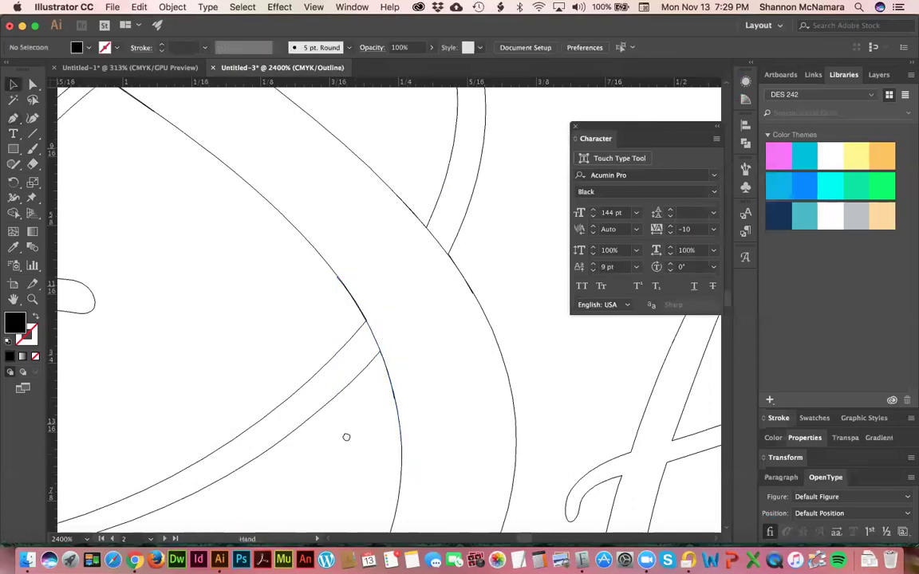
scroll(338, 424, "down", 10)
scroll(232, 423, "left", 10)
scroll(232, 424, "up", 4)
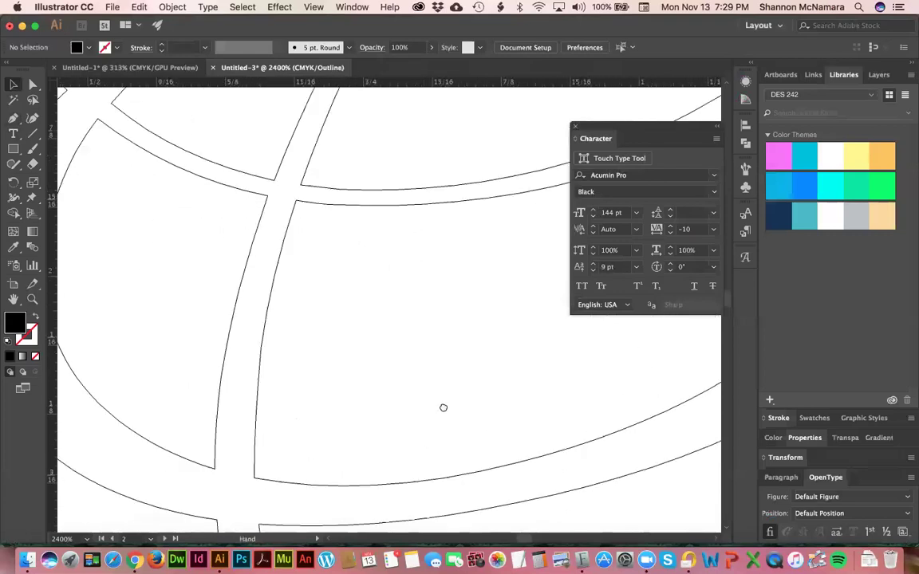
scroll(312, 481, "down", 2)
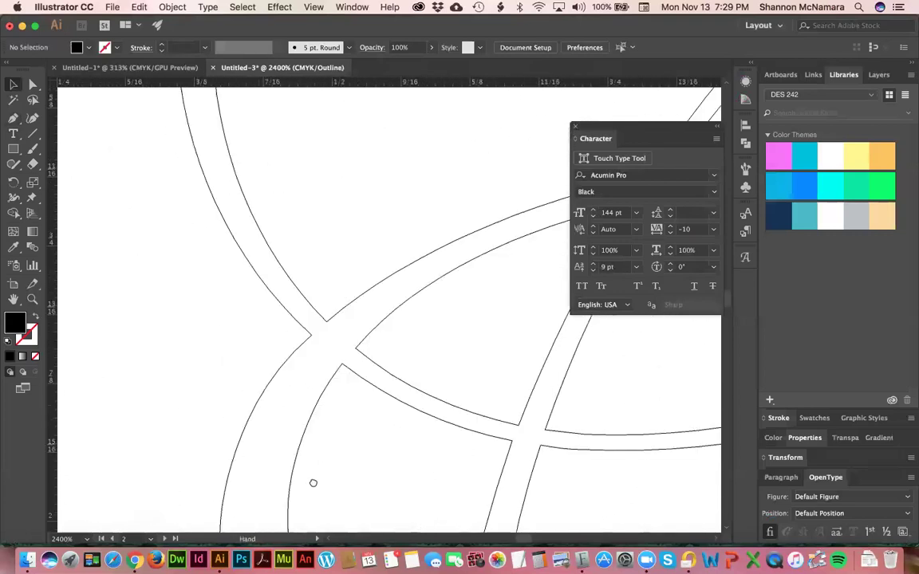
scroll(315, 479, "left", 3)
scroll(313, 479, "down", 3)
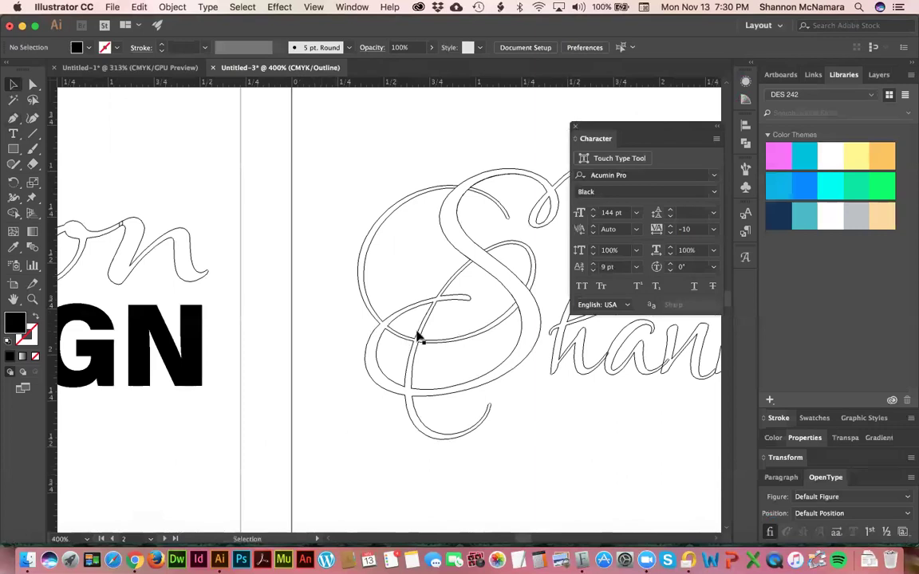
Zoom in on the lower S crossing and draw a curved path down the vertical stroke's first edge.
scroll(478, 192, "right", 1)
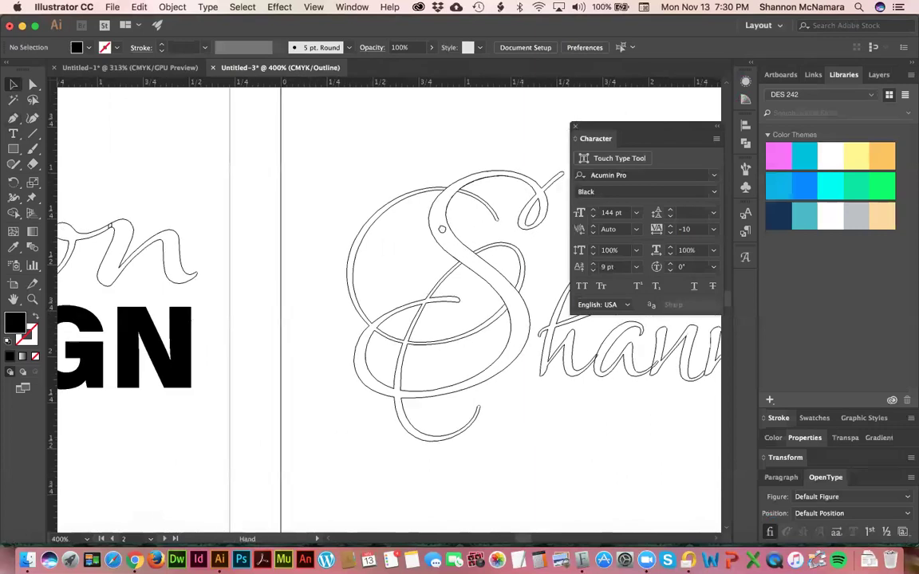
scroll(441, 229, "right", 5)
scroll(441, 229, "up", 1)
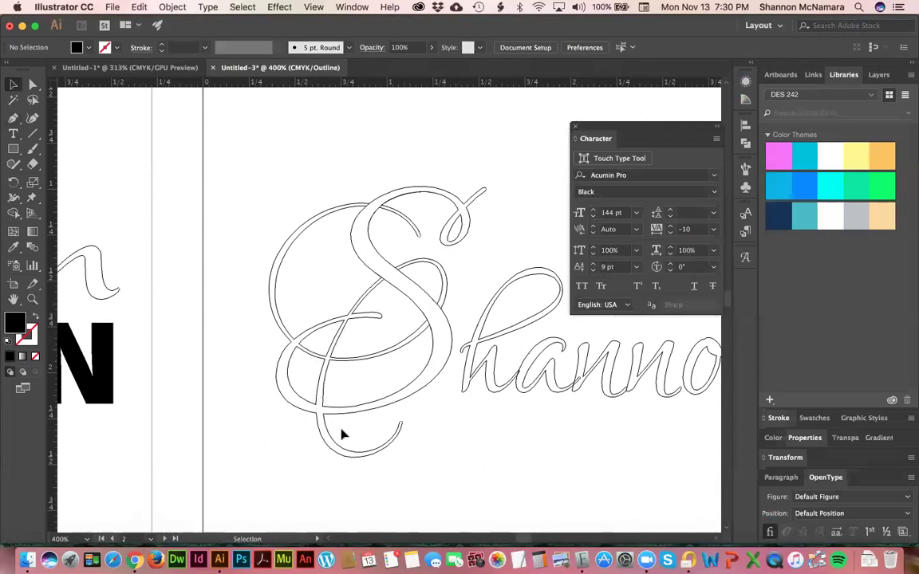
key("z")
left_click_drag(293, 404, 345, 427)
scroll(331, 371, "right", 3)
key("super+minus")
key("super+minus")
key("super+minus")
scroll(302, 335, "right", 3)
scroll(301, 335, "up", 1)
key("p")
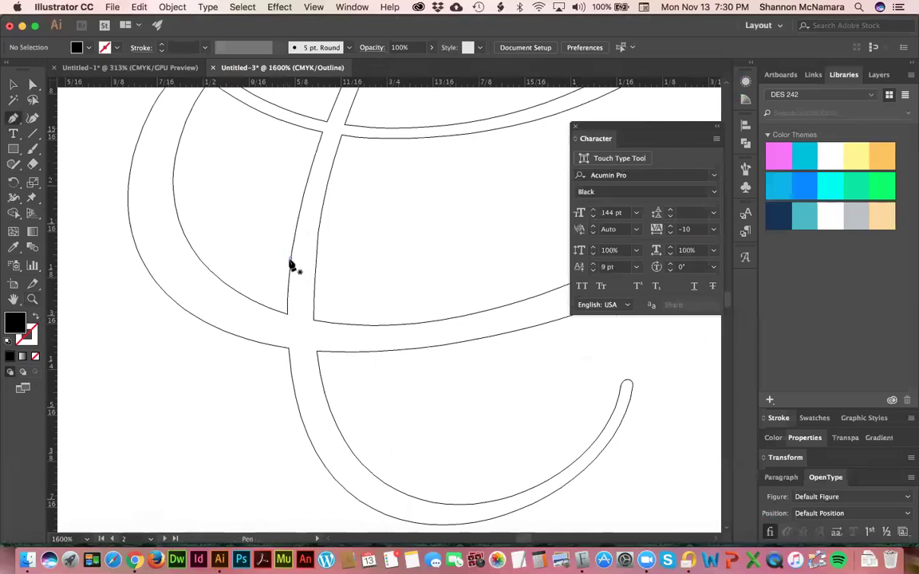
left_click(289, 258)
left_click_drag(294, 397, 309, 477)
key("v")
left_click(375, 265)
Draw a second curved path down the stroke's other edge, then fit the artboard.
key("p")
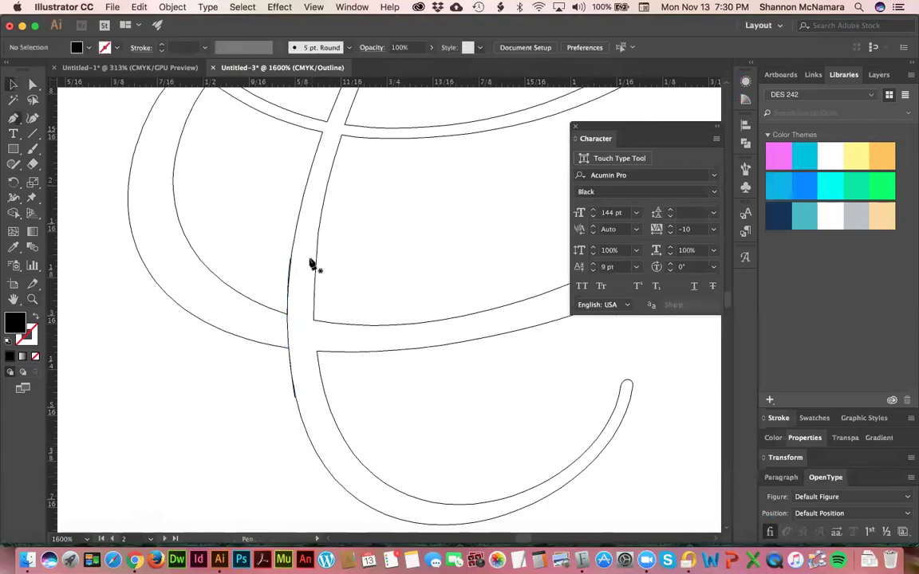
left_click(316, 254)
left_click_drag(325, 396, 344, 461)
key("v")
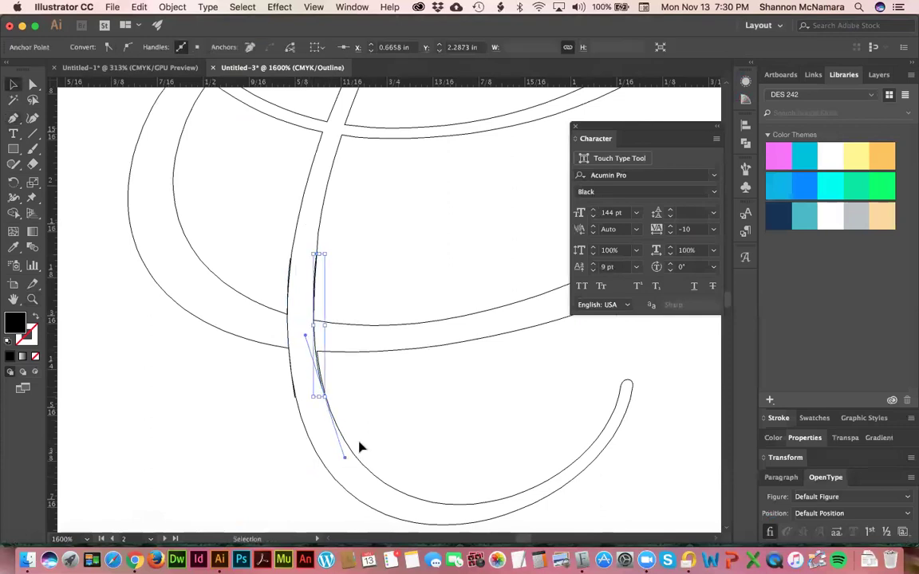
left_click(359, 447)
left_click_drag(238, 340, 129, 364)
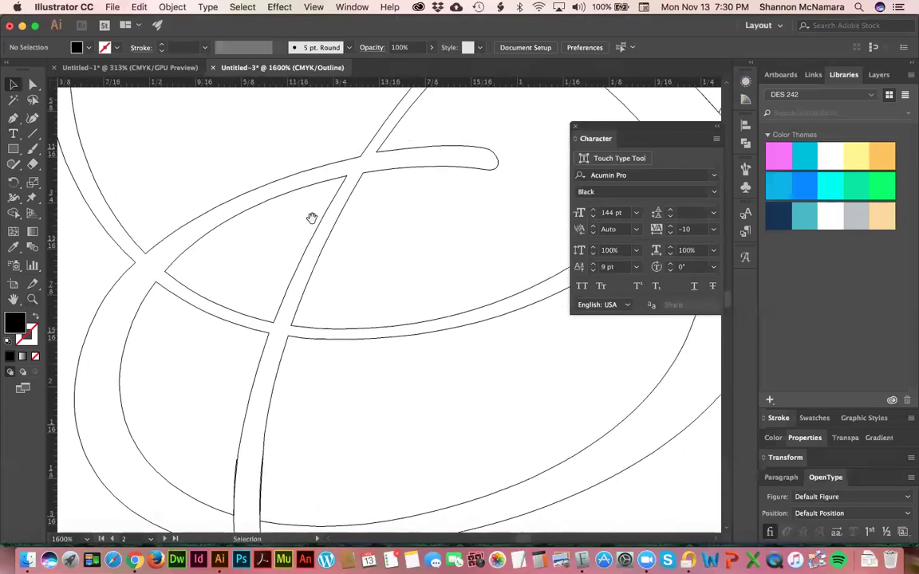
key("super+0")
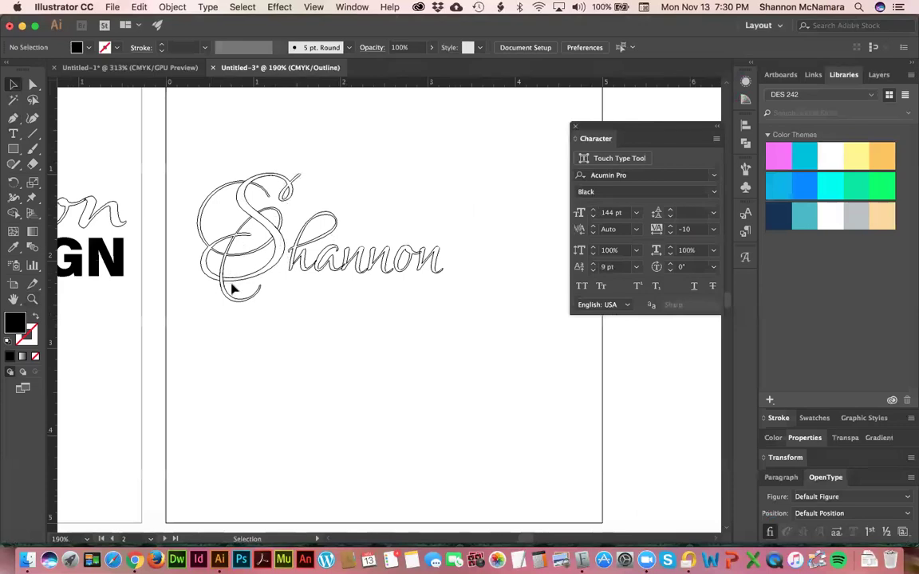
Zoom into the S's lower loop and delete the two short stray vertical segments.
key("z")
left_click_drag(175, 236, 239, 274)
key("v")
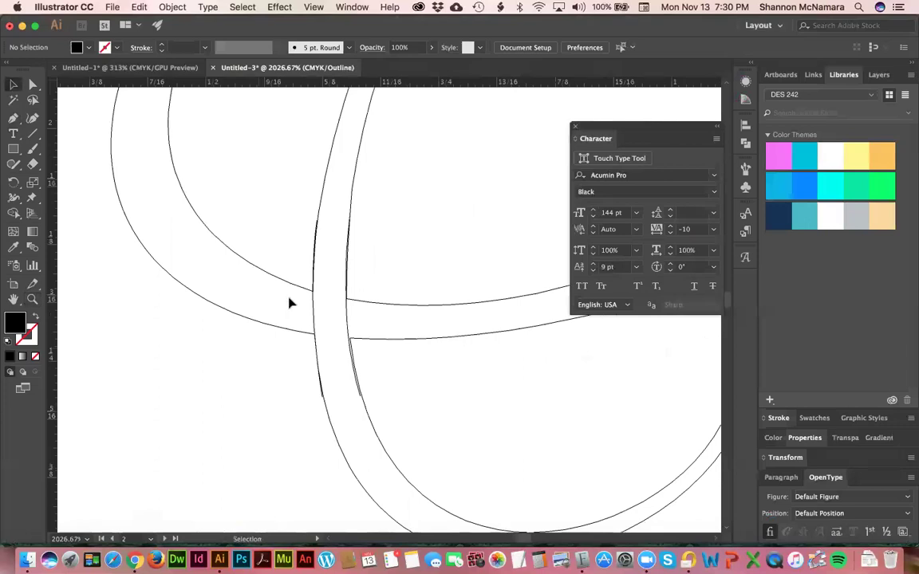
left_click(315, 312)
key("Delete")
left_click(346, 319)
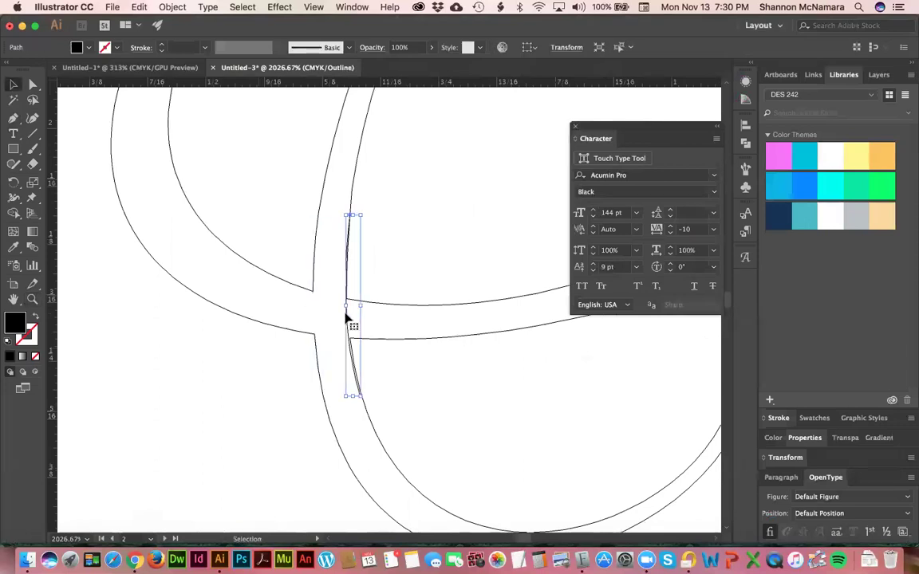
key("Delete")
Draw a curved path along the upper horizontal edge of the crossing stroke.
key("p")
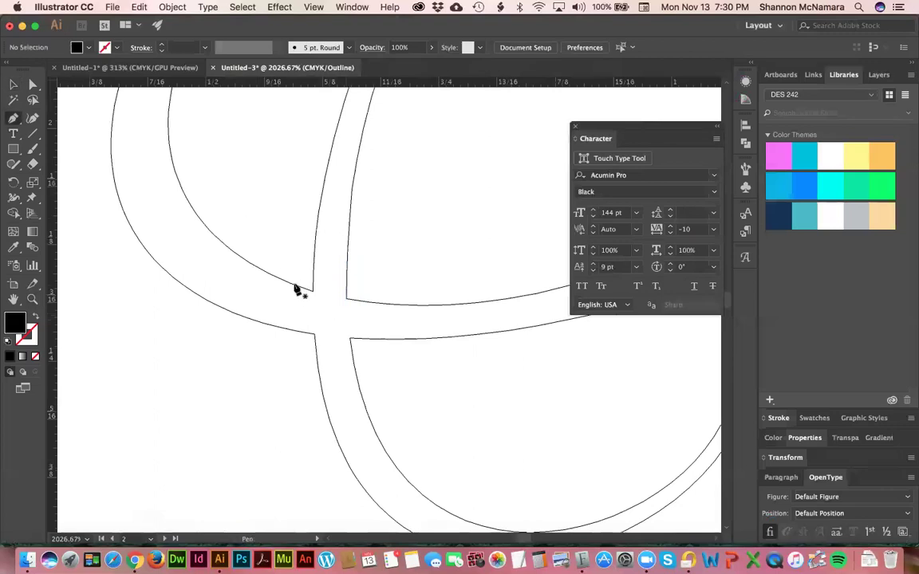
left_click(292, 284)
left_click_drag(374, 303, 431, 307)
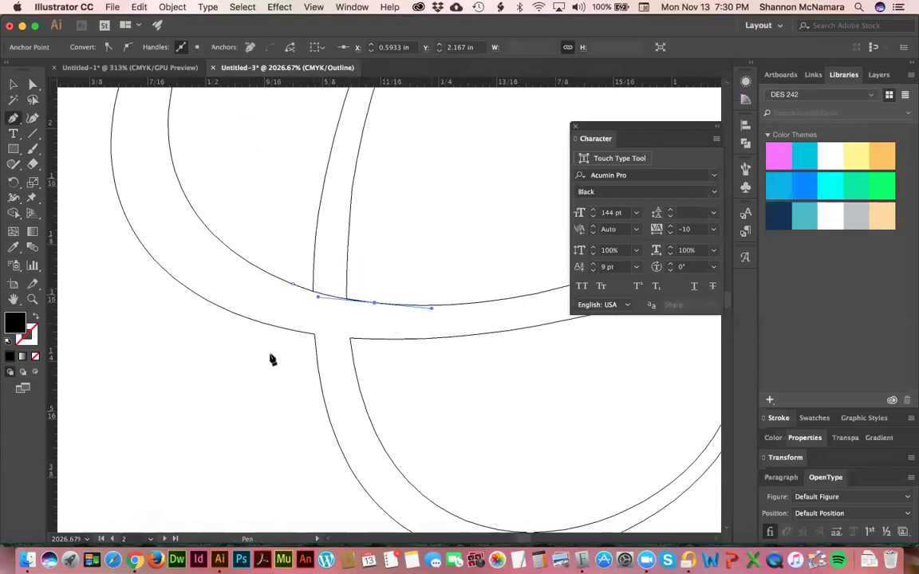
key("v")
left_click(424, 244)
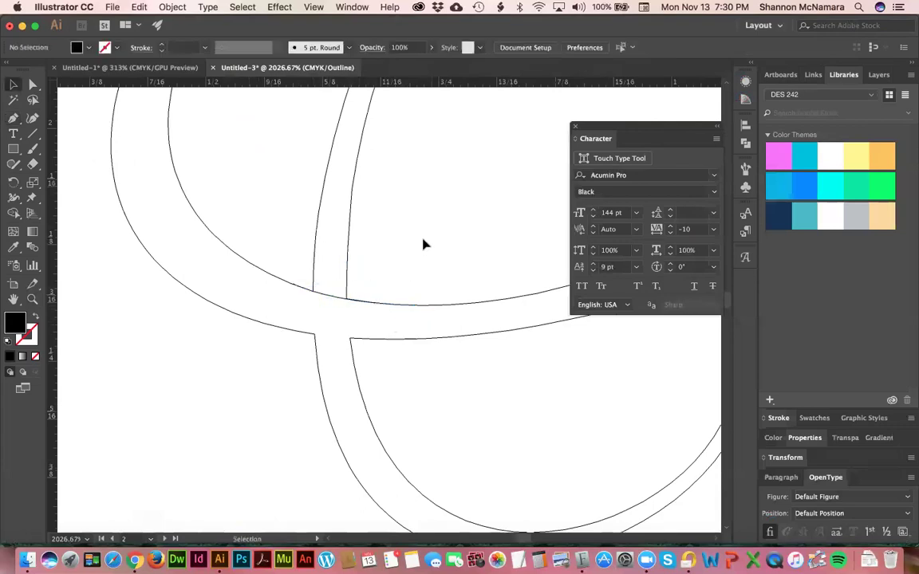
Draw a matching curved path along the stroke's lower horizontal edge.
key("p")
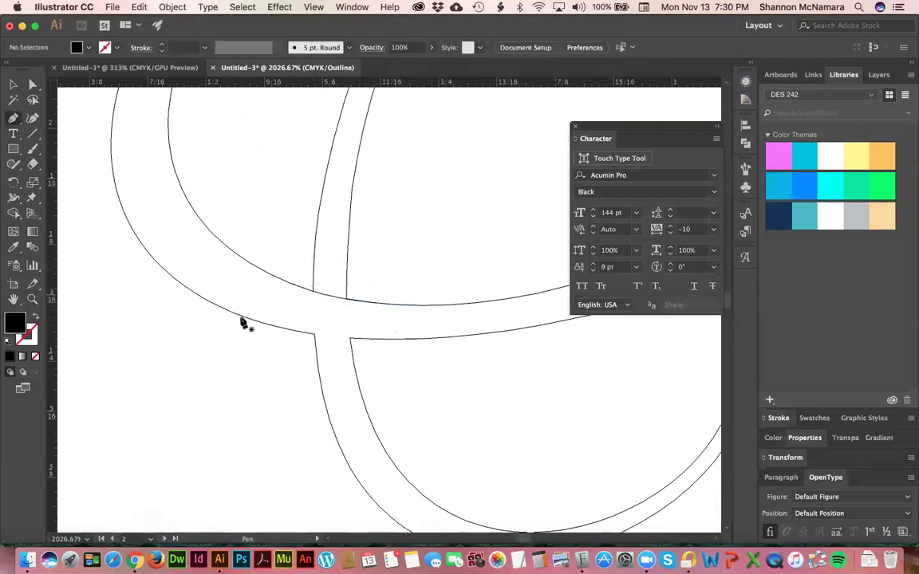
left_click(240, 316)
left_click_drag(387, 339, 460, 336)
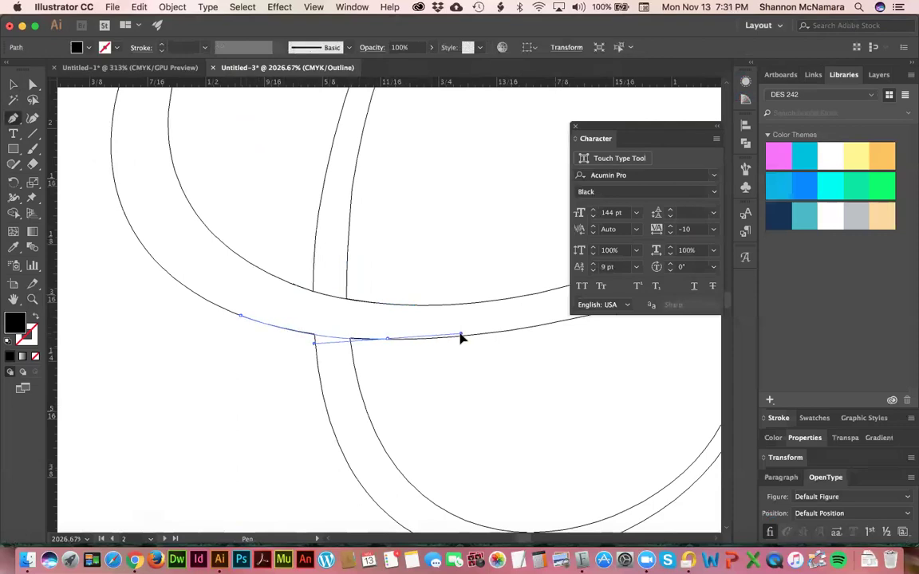
key("v")
left_click(462, 385)
scroll(226, 390, "down", 5)
scroll(287, 350, "right", 5)
scroll(287, 351, "up", 2)
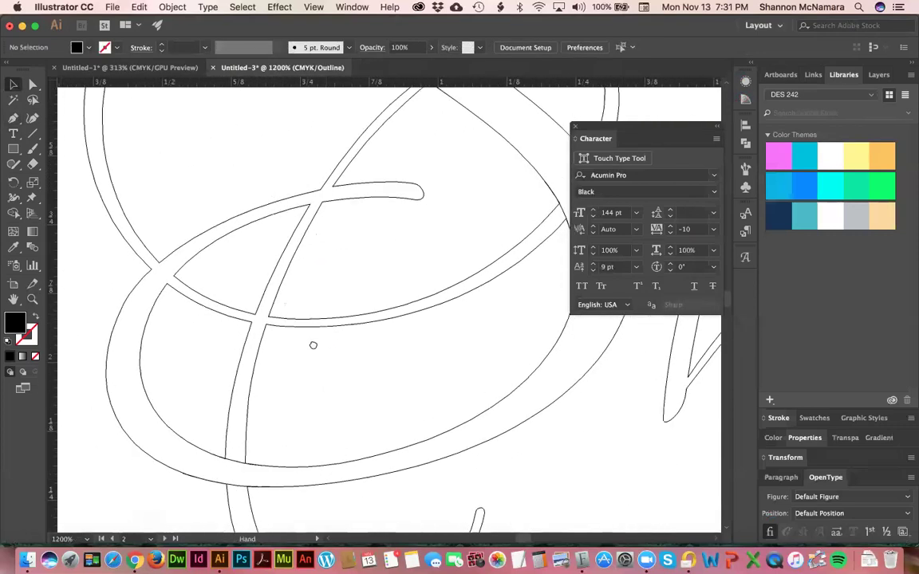
Draw a curved path from the loop crossing up along the loop's outer edge.
scroll(313, 344, "up", 2)
scroll(313, 345, "right", 1)
key("p")
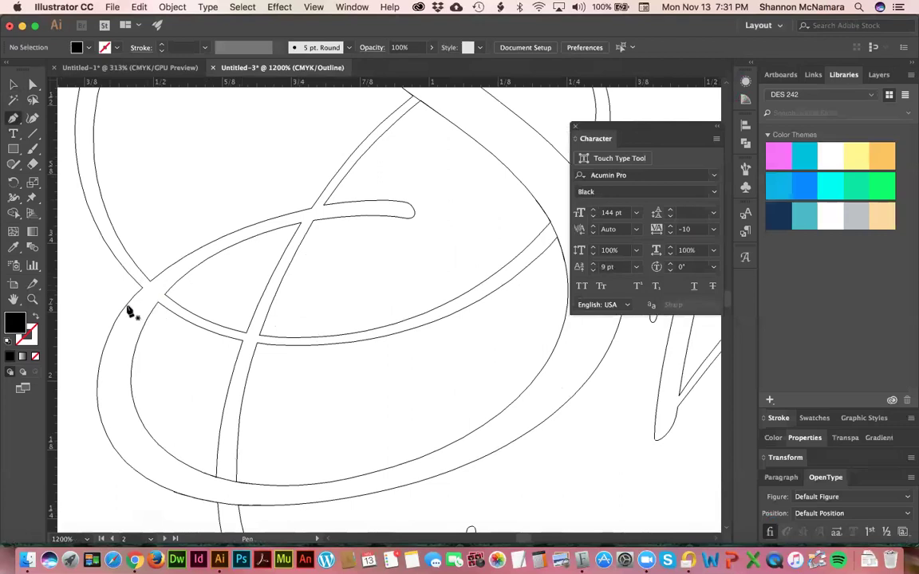
left_click(125, 306)
left_click_drag(144, 283, 185, 256)
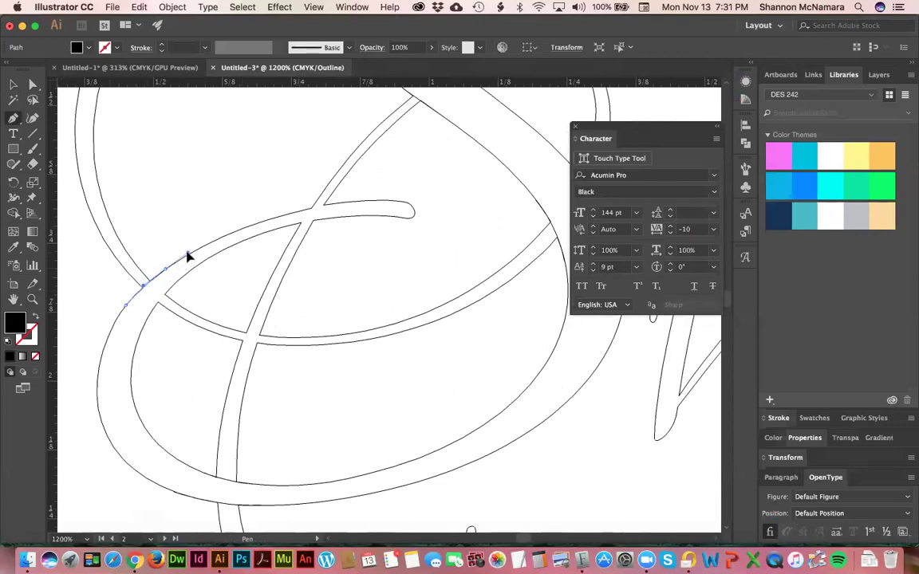
key("v")
left_click(188, 214)
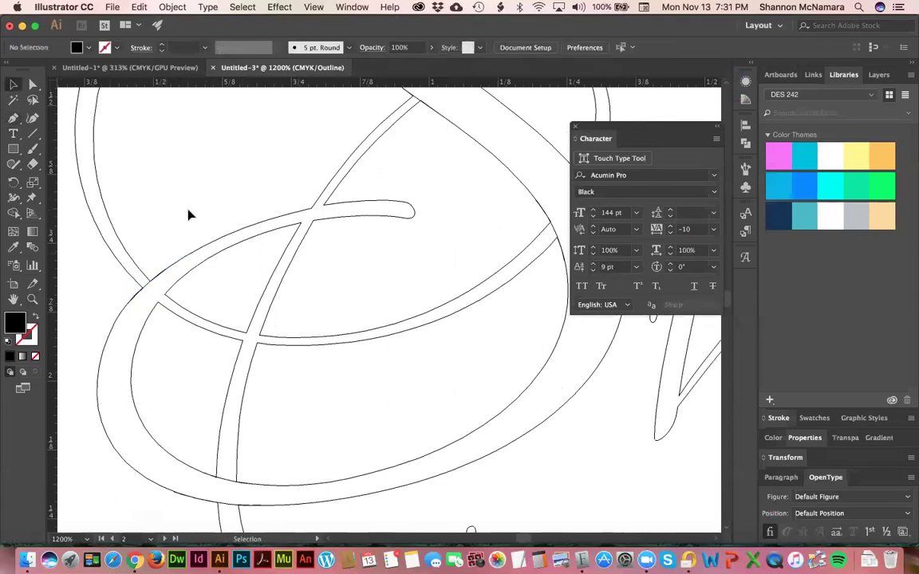
Start a curve along the inner loop edge, then delete the unfinished path.
key("p")
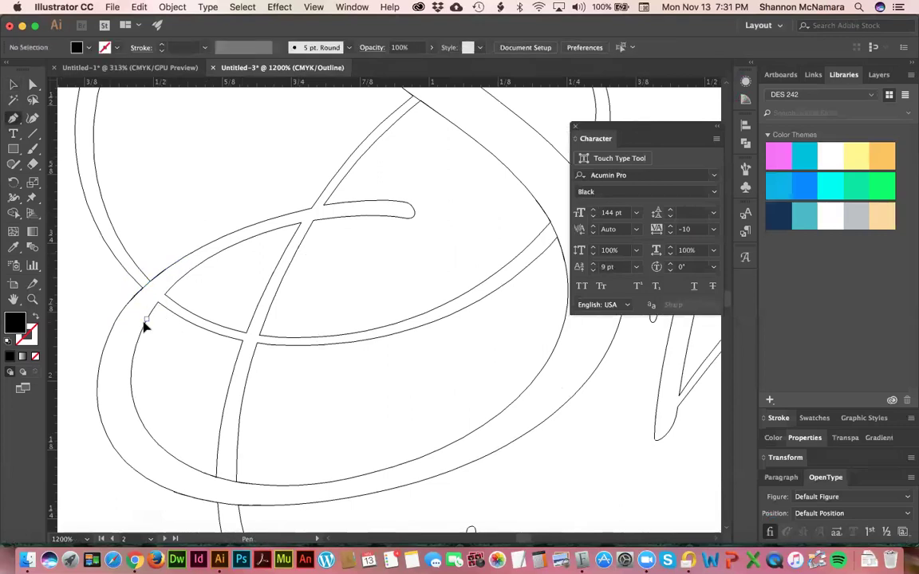
left_click(146, 319)
left_click_drag(158, 300, 180, 276)
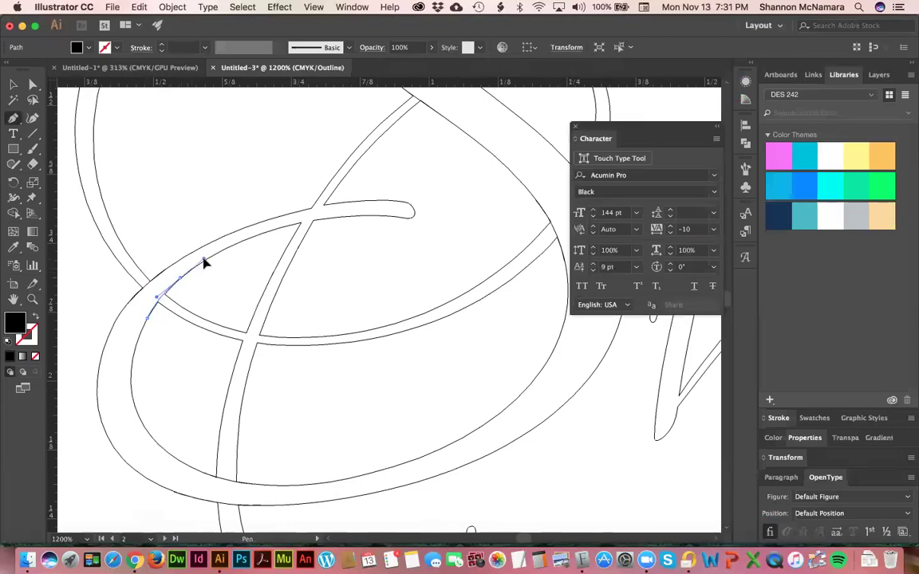
key("v")
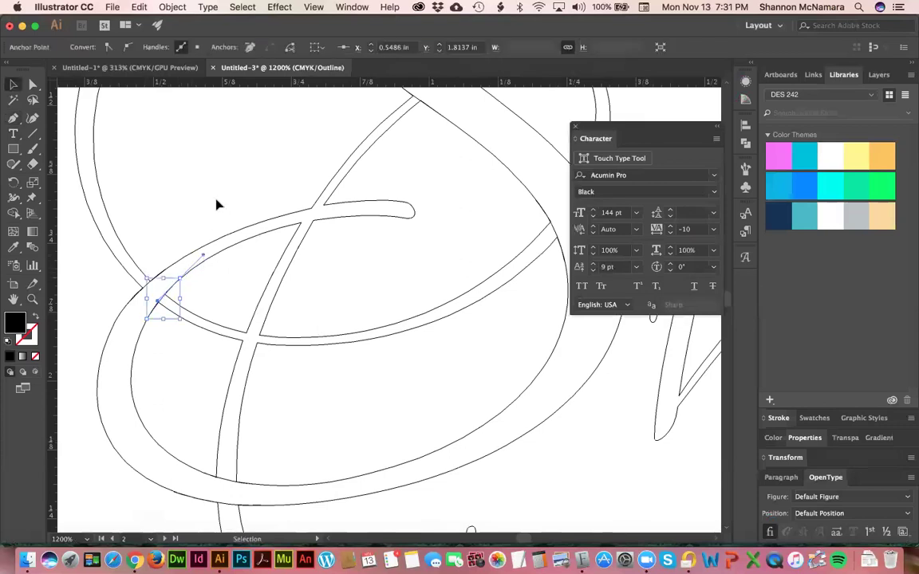
key("Delete")
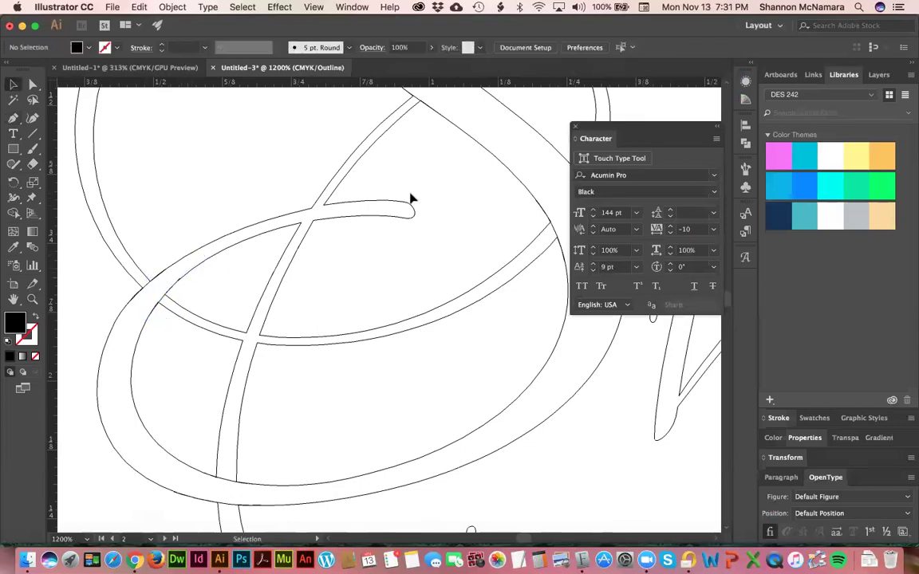
Trace two curved paths along the swash's top edge, then view the whole logotype.
key("p")
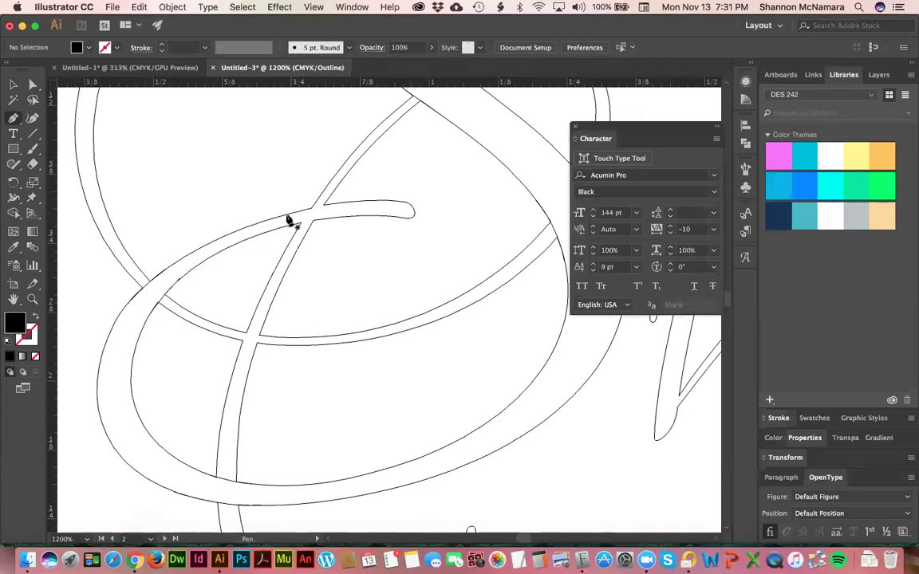
left_click(262, 221)
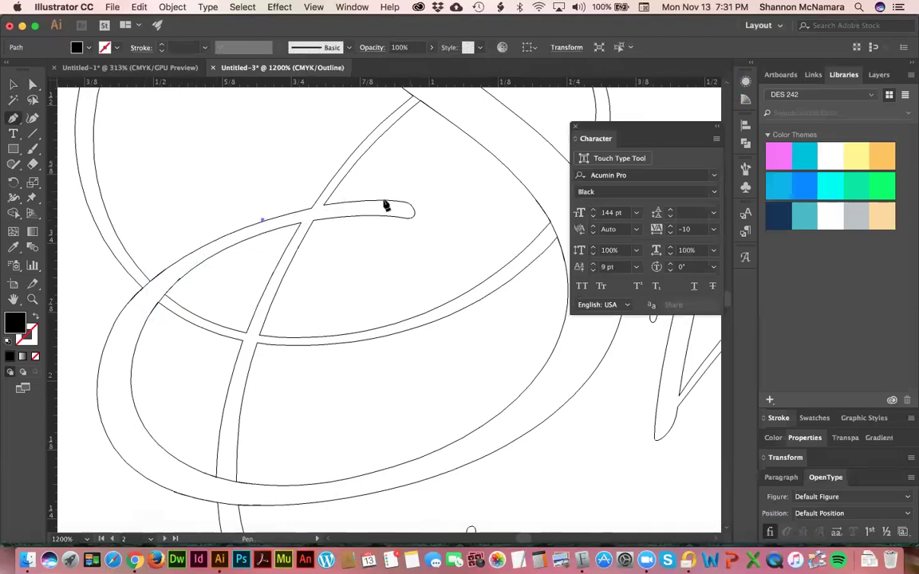
left_click_drag(373, 203, 425, 202)
left_click(431, 178, "super")
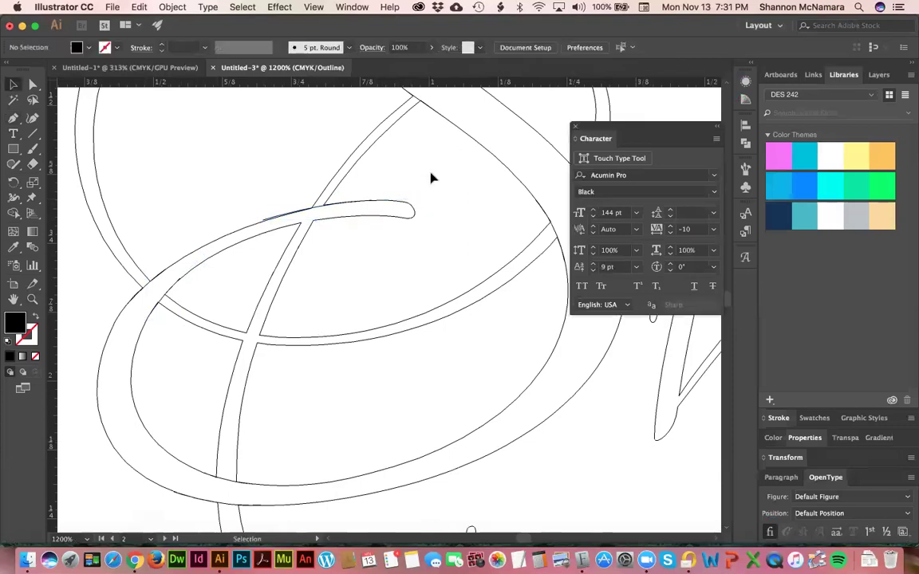
left_click(248, 239)
left_click_drag(337, 218, 373, 218)
left_click(389, 263, "super")
key("super+0")
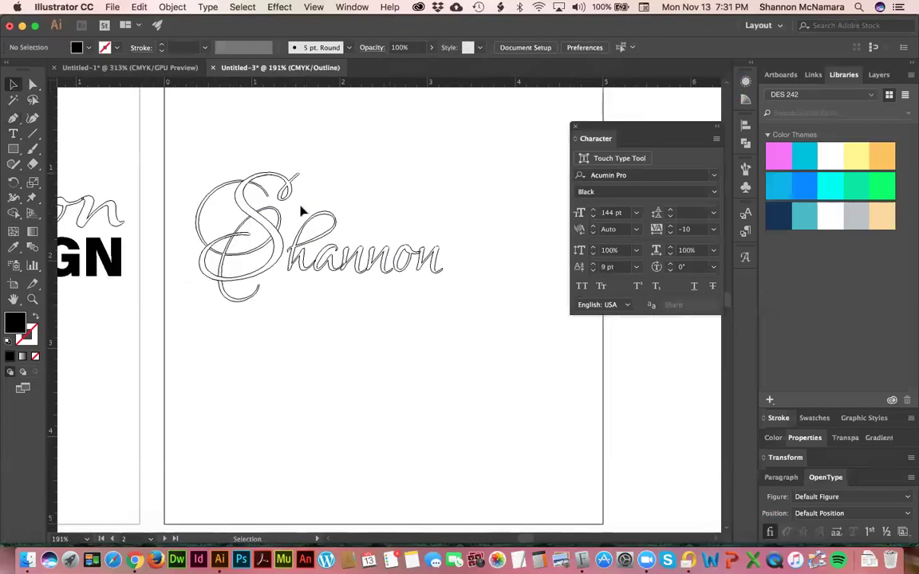
Briefly toggle Preview, then zoom in on the top of the S in Outline view.
scroll(302, 207, "up", 2)
key("super+y")
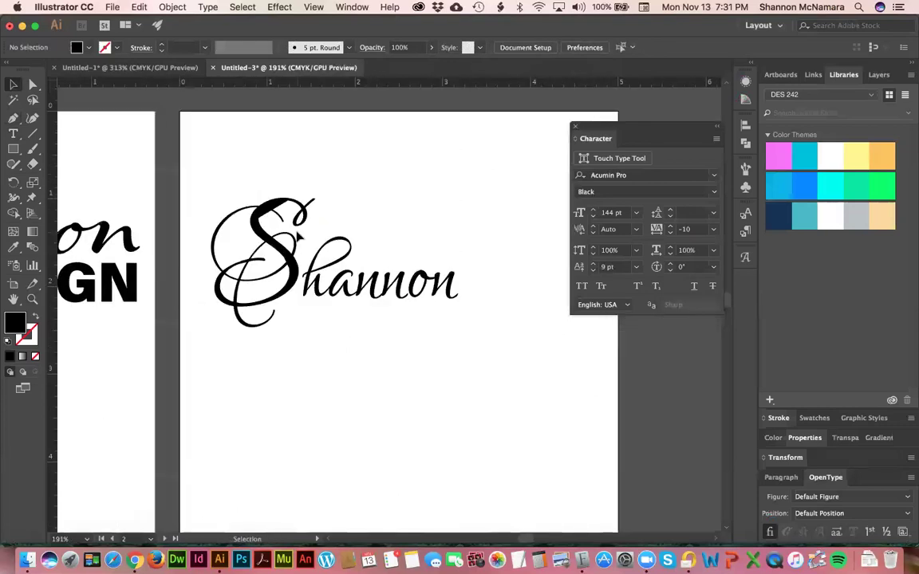
key("super+y")
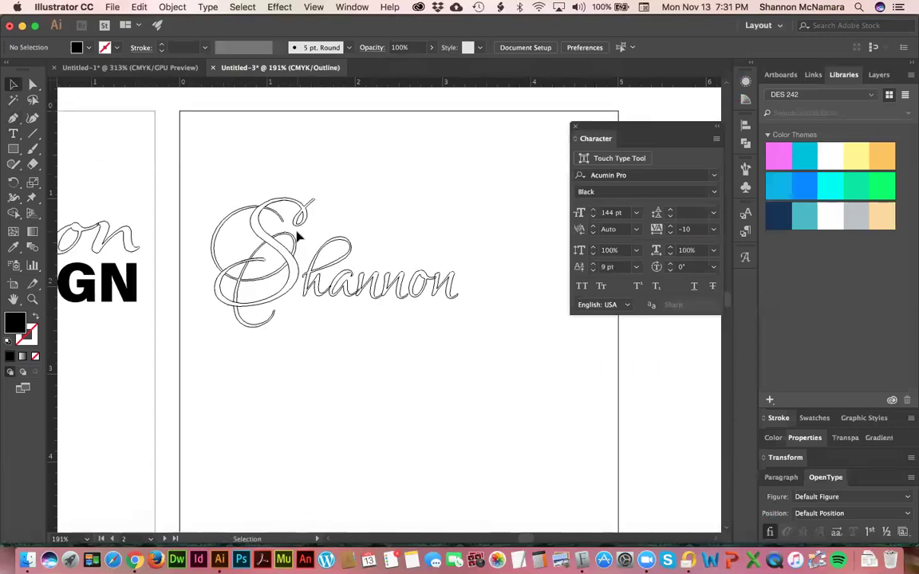
key("z")
left_click_drag(237, 190, 328, 274)
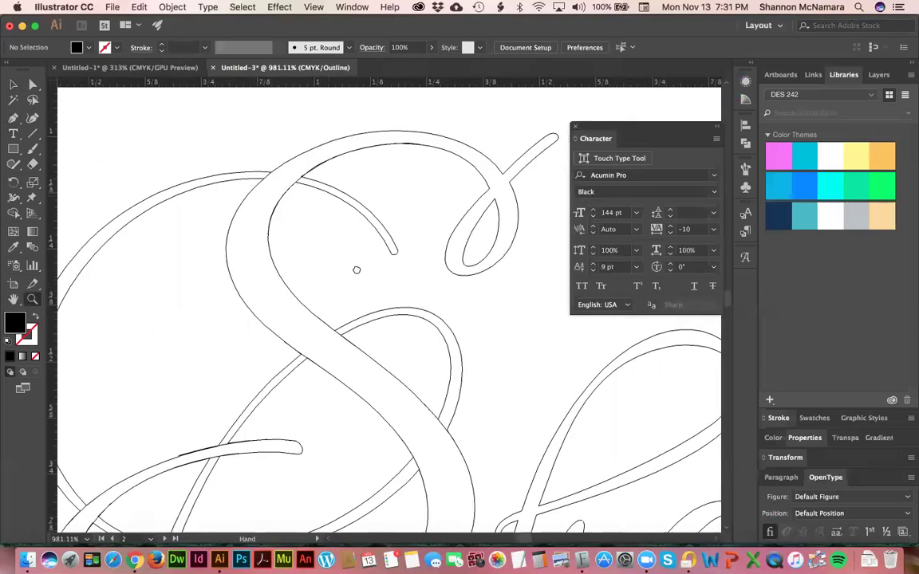
key("v")
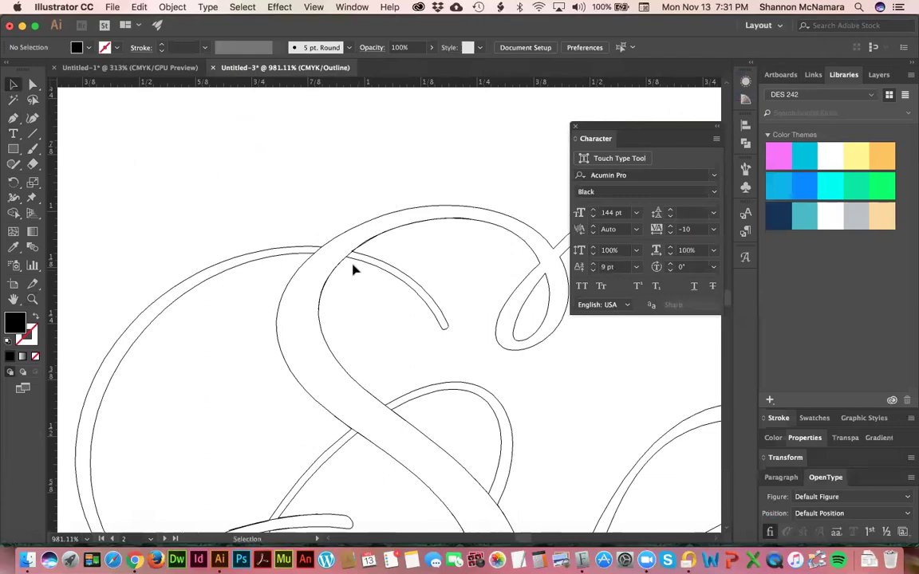
left_click(319, 255)
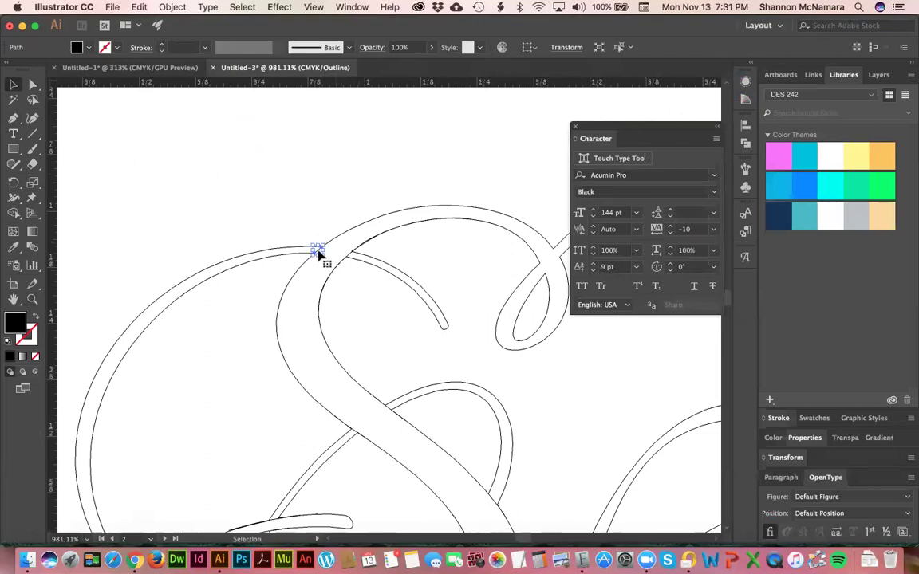
left_click(359, 173)
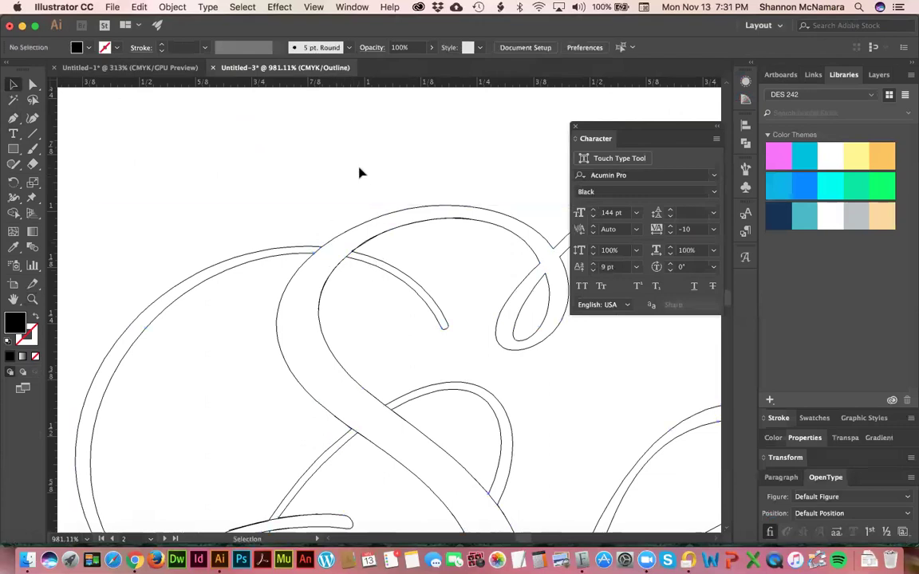
Draw a closed polygon around the upper-left of the S's outer loop, following its outline.
key("p")
left_click_drag(323, 250, 276, 205)
left_click_drag(93, 288, 266, 191)
left_click(250, 191)
left_click(187, 303)
left_click(240, 441)
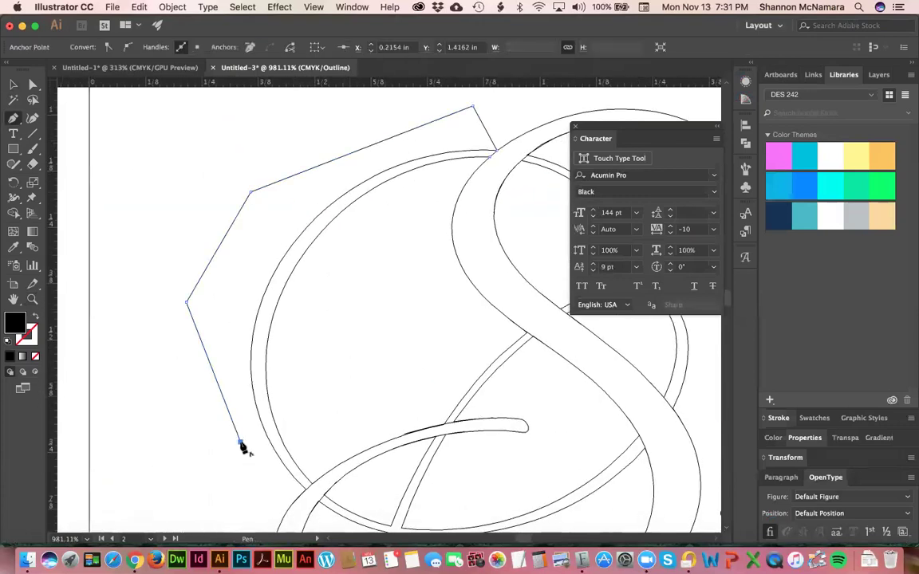
left_click(310, 484)
left_click_drag(340, 408, 338, 405)
left_click(466, 166)
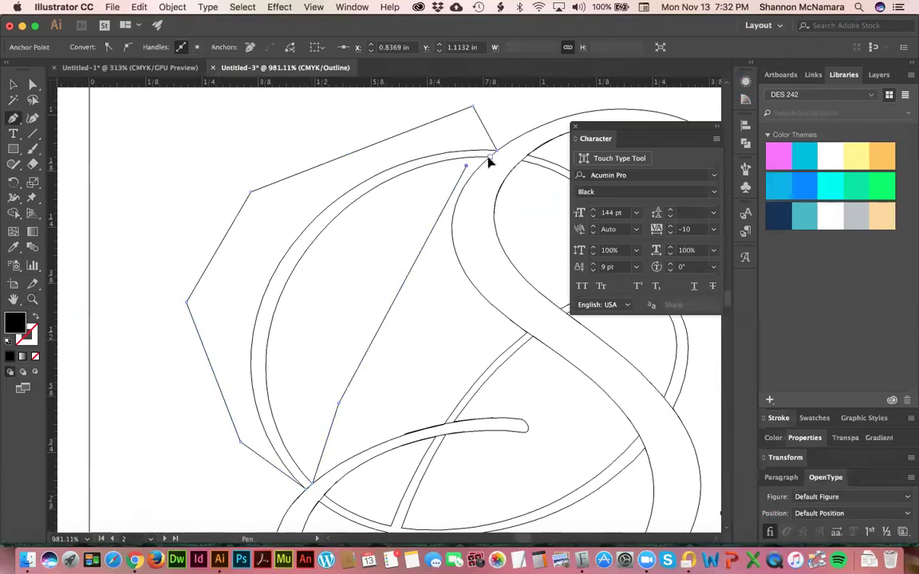
left_click(489, 158)
Fill the new polygon with white and check it in Preview.
key("v")
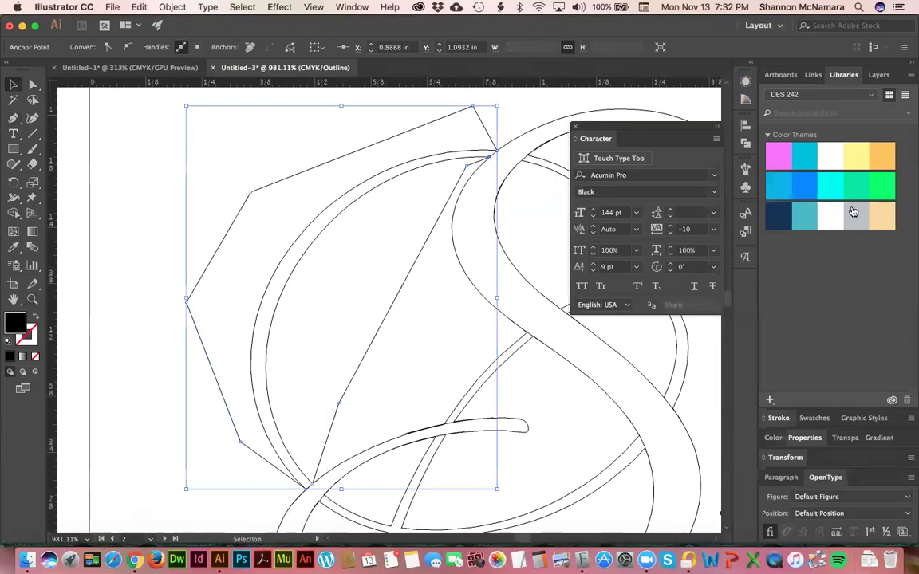
left_click(827, 211)
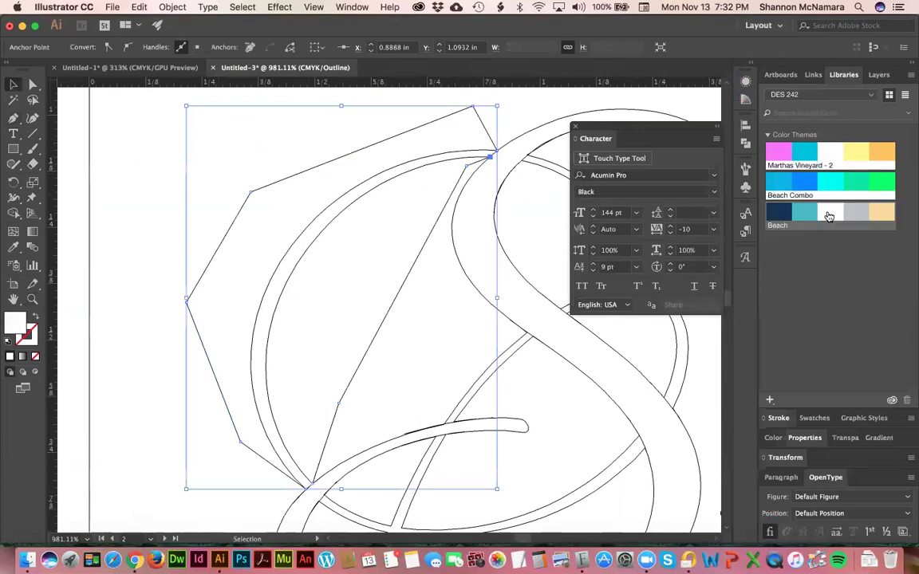
left_click(119, 241)
key("ctrl+y")
key("ctrl+y")
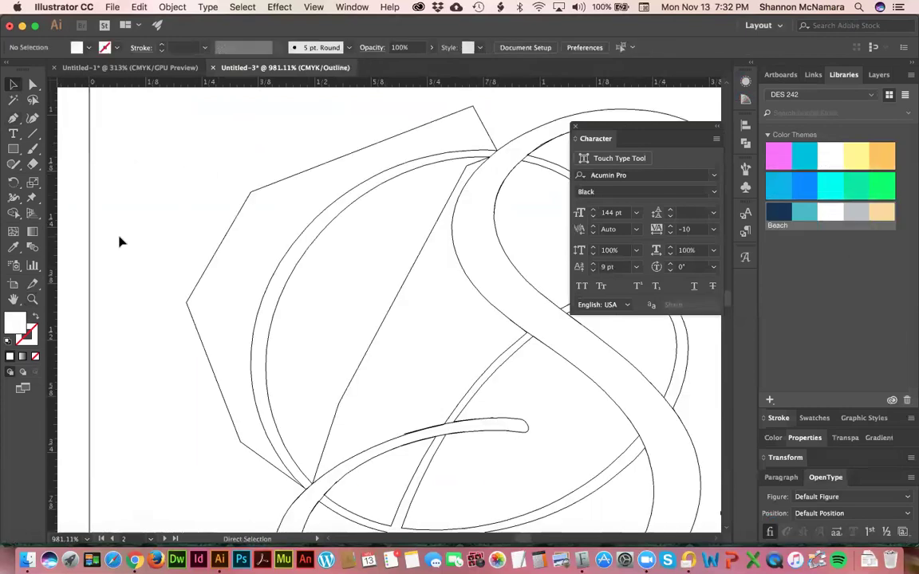
left_click_drag(236, 211, 49, 267)
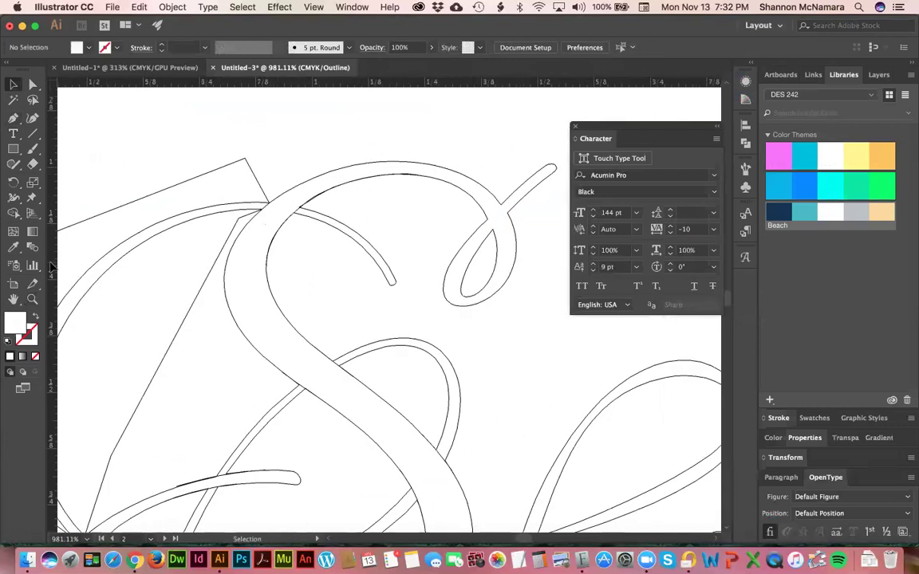
key("p")
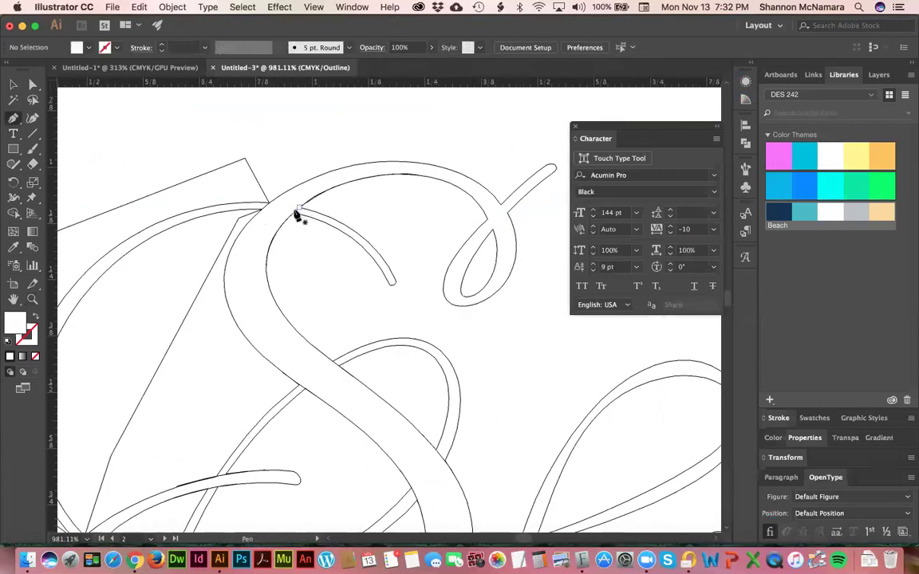
Draw a small closed shape along the S's top arch and fill it white.
left_click(267, 264)
left_click_drag(378, 313, 414, 299)
left_click(417, 176)
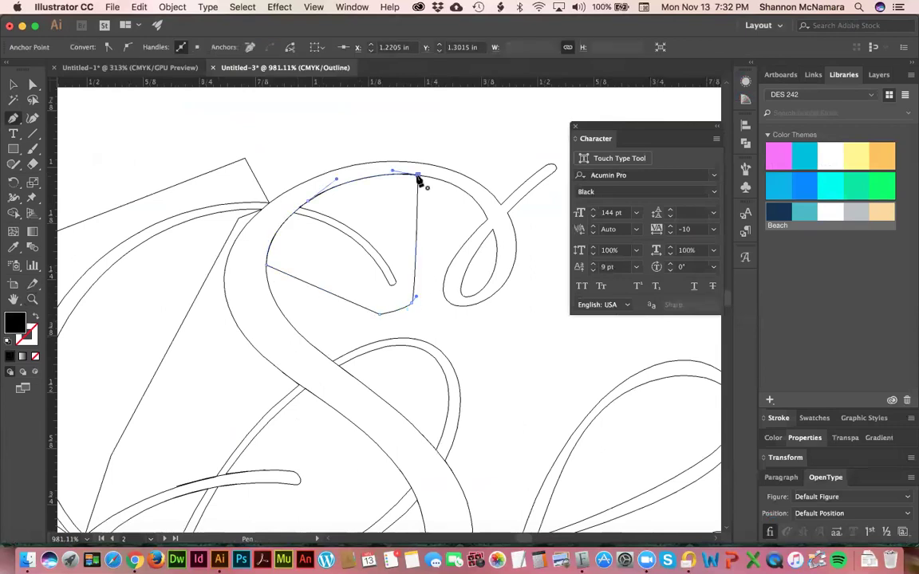
key("v")
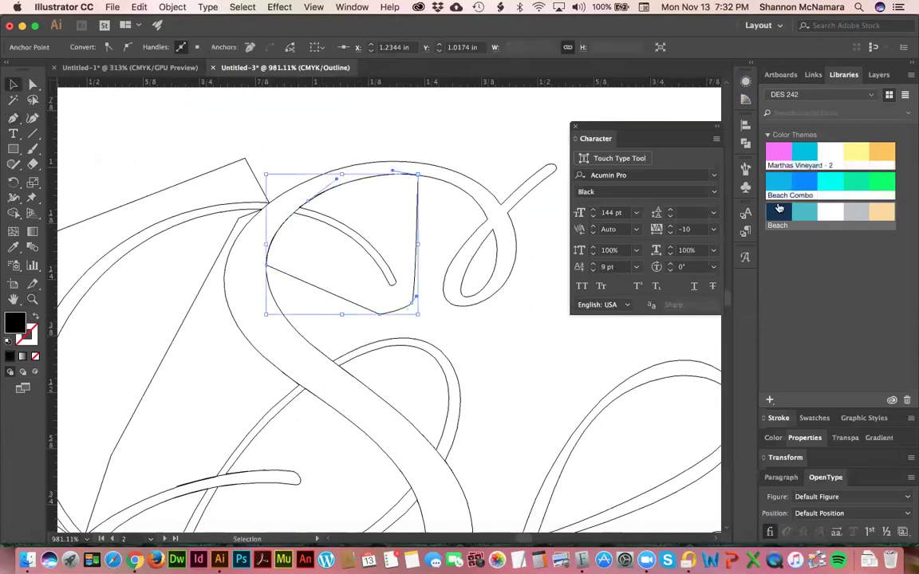
left_click(498, 150)
key("ctrl+y")
key("ctrl+y")
Inspect the small cover shape at the S's waist in Preview and Outline views.
scroll(402, 294, "down", 2)
scroll(402, 294, "down", 5)
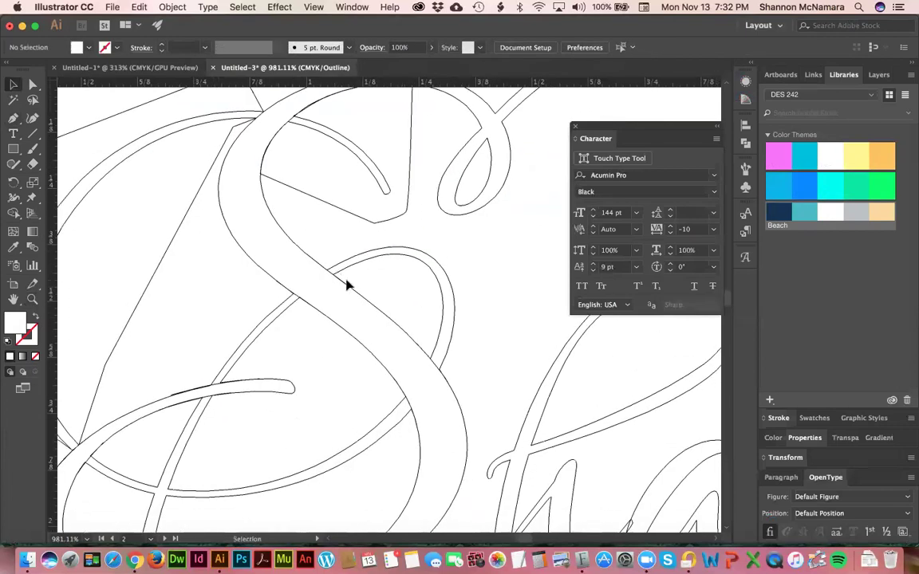
left_click(327, 274)
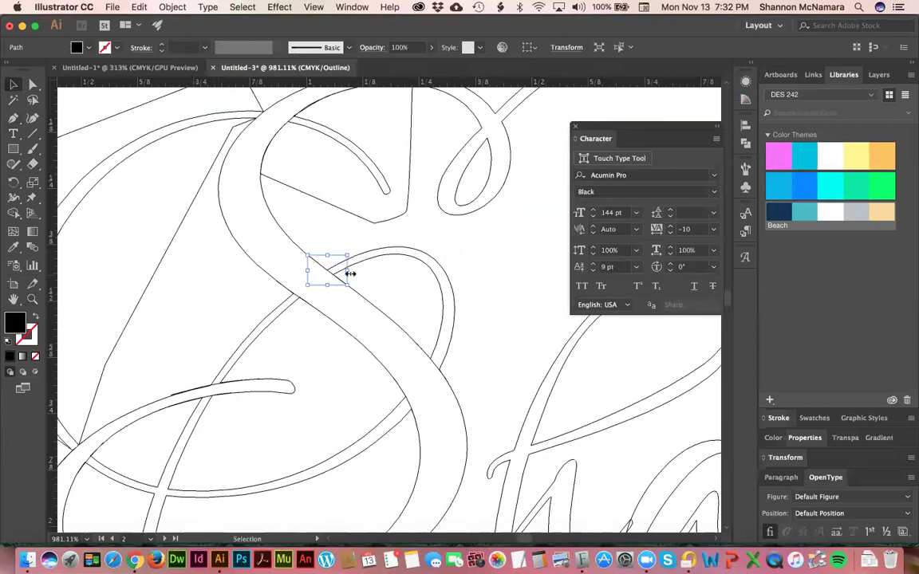
left_click(356, 250)
key("p")
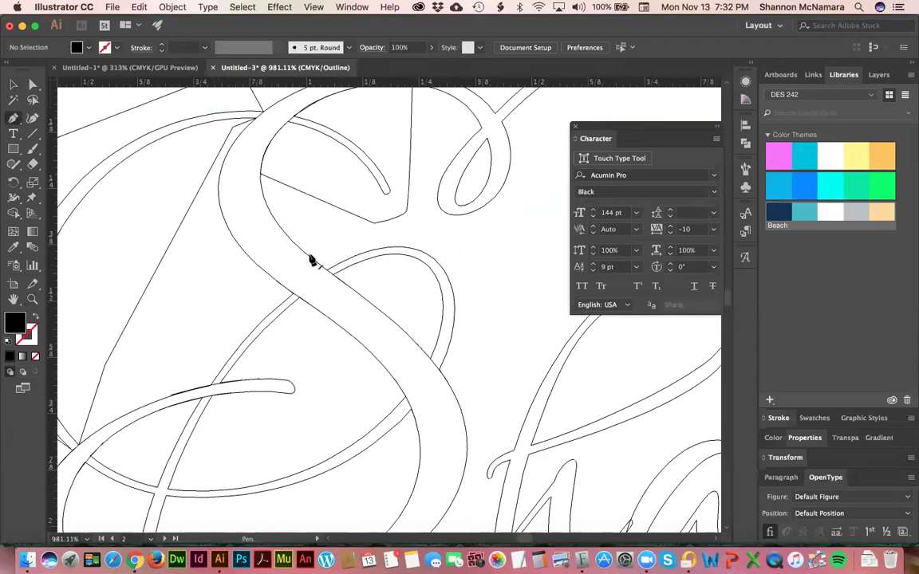
key("super+y")
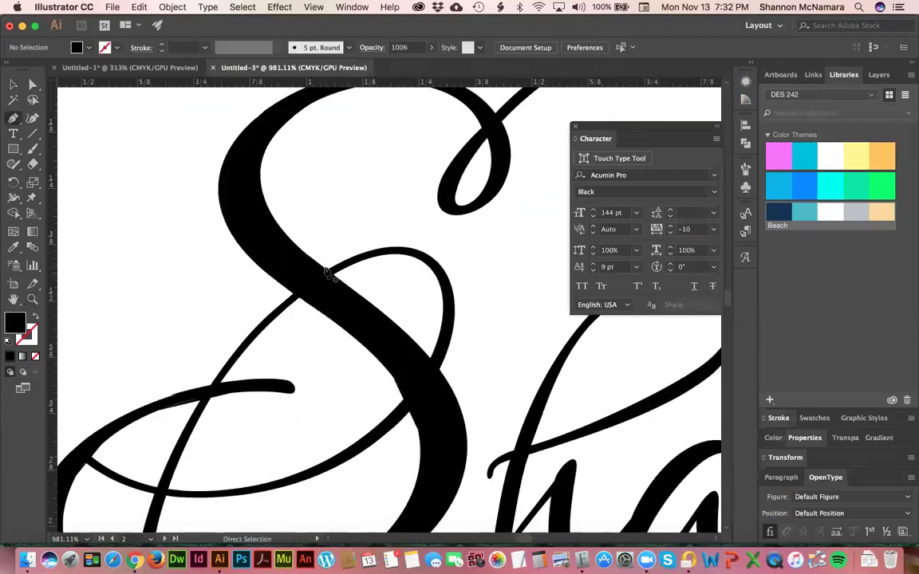
key("super+y")
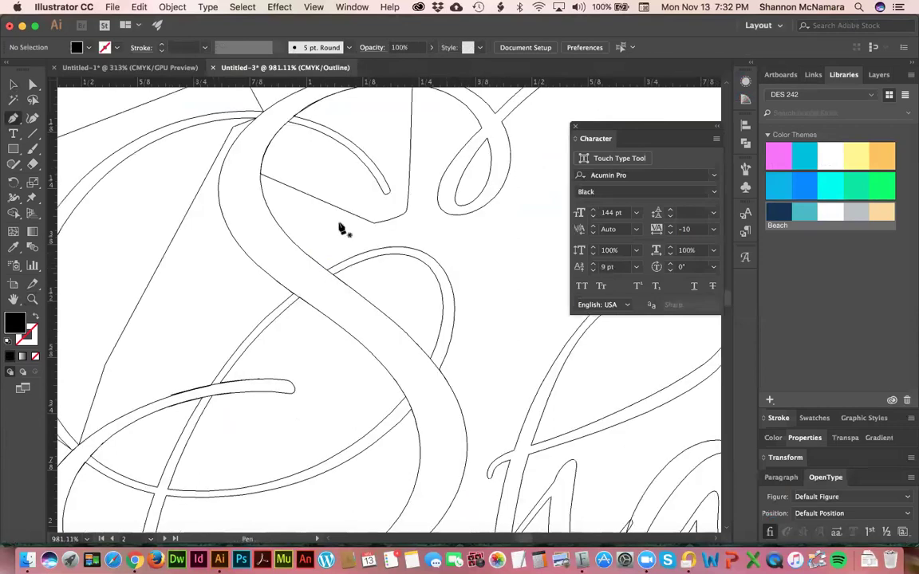
Draw a white-filled polygon from the S's waist around the loop's right side and inner edge.
key("p")
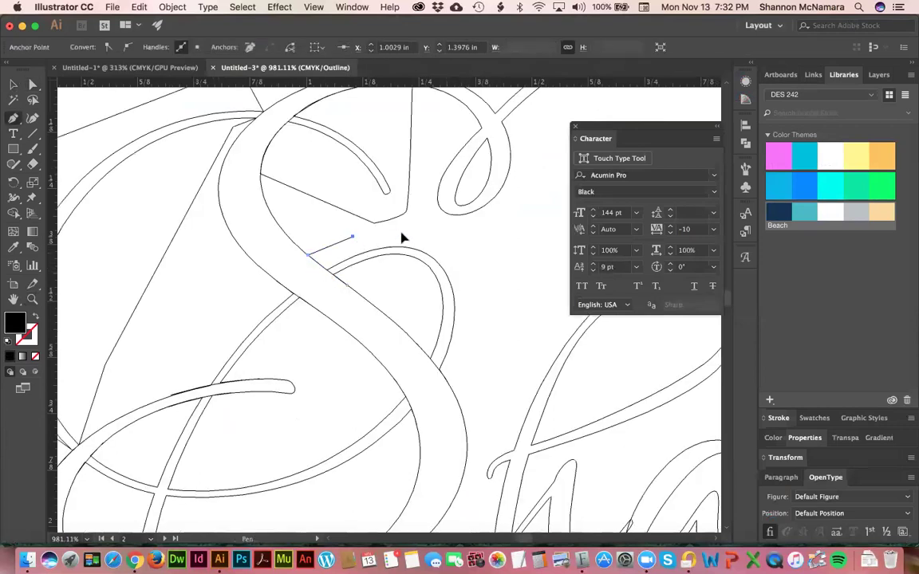
left_click(475, 249)
left_click(462, 343)
left_click(439, 369)
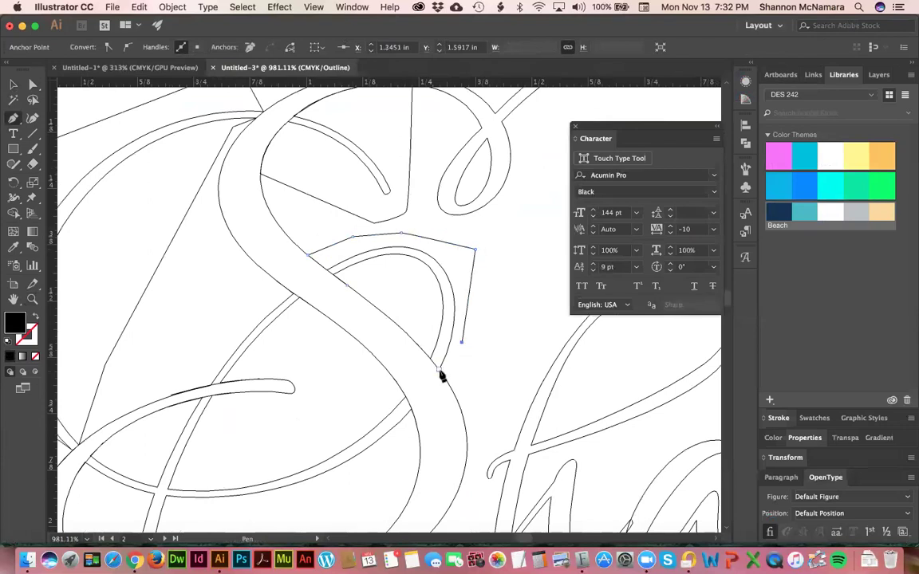
left_click(432, 364)
left_click(416, 322)
left_click(348, 287)
key("v")
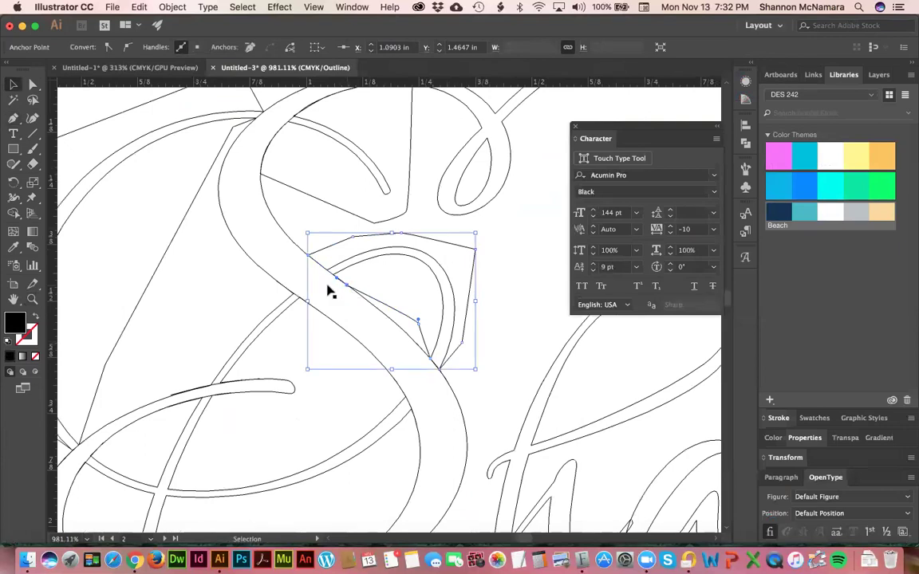
left_click(830, 212)
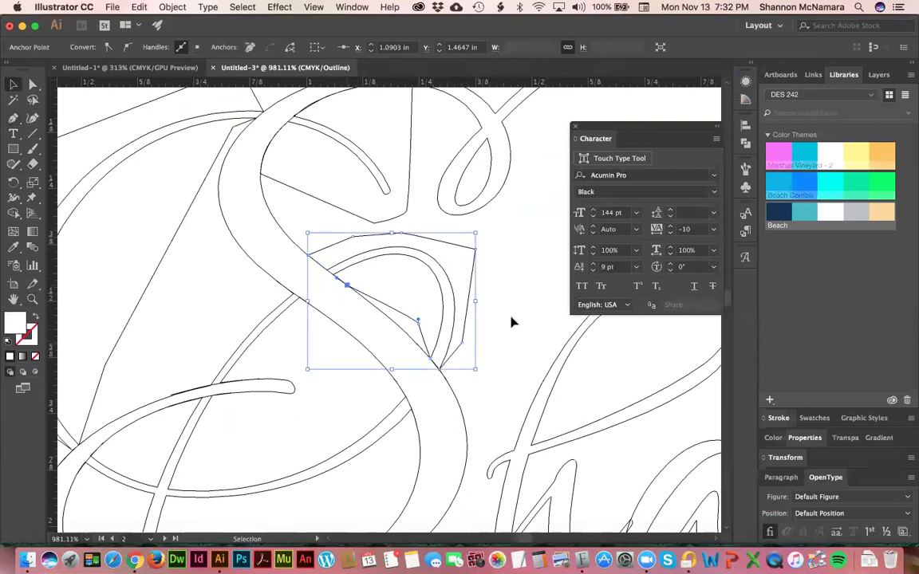
left_click(512, 319)
key("ctrl+y")
key("ctrl+y")
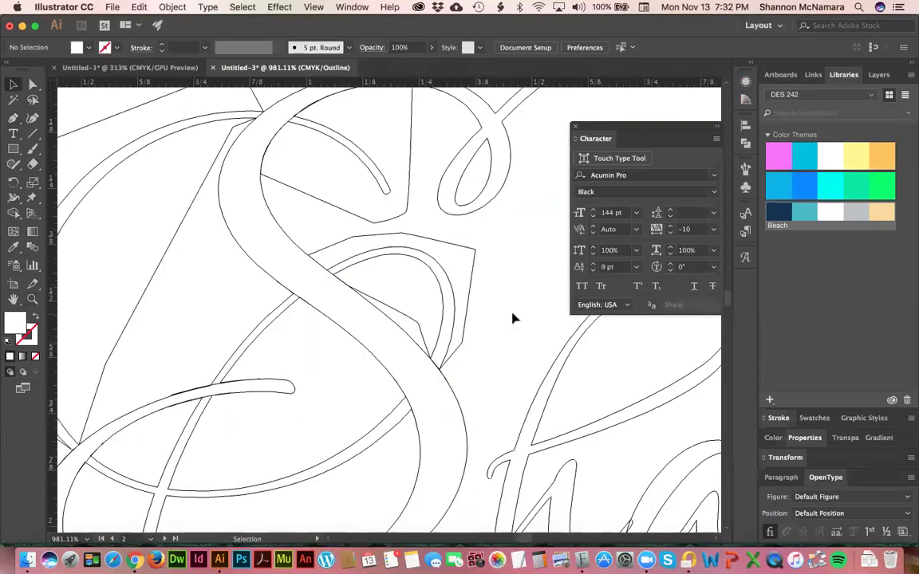
Cover the swash's tapered tip at the S crossing with a white shape, comparing Preview and Outline.
left_click_drag(383, 421, 399, 345)
key("p")
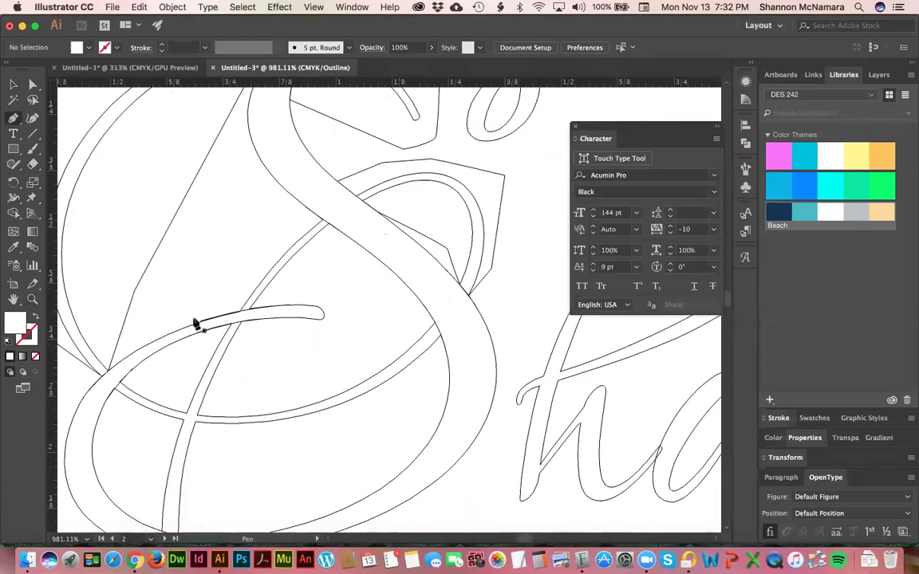
left_click_drag(200, 323, 224, 254)
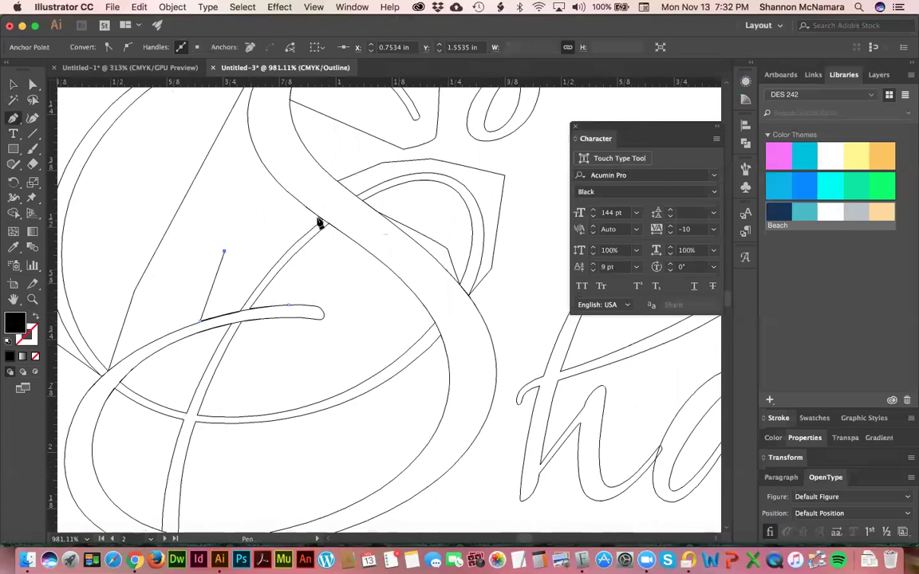
left_click_drag(323, 221, 332, 229)
left_click(288, 305)
key("v")
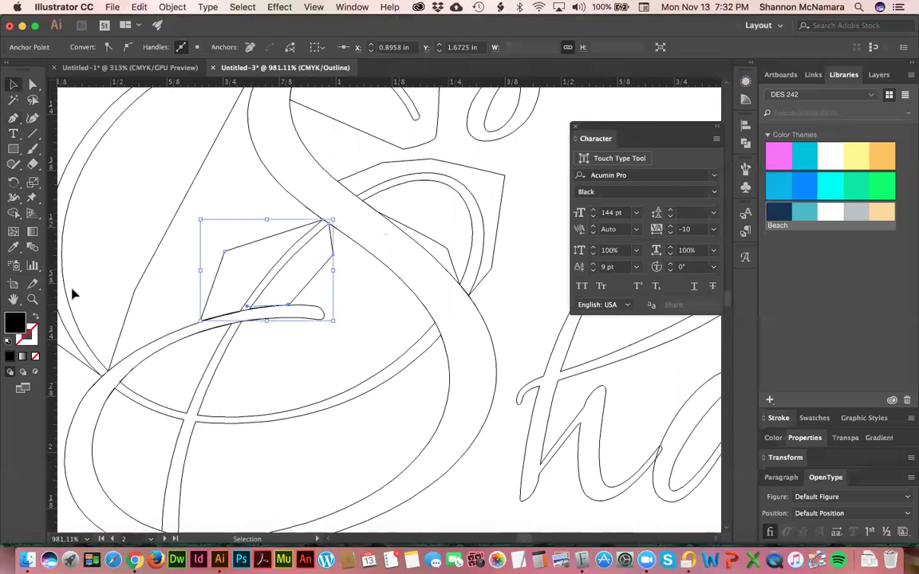
left_click(826, 212)
left_click(519, 338)
key("ctrl+y")
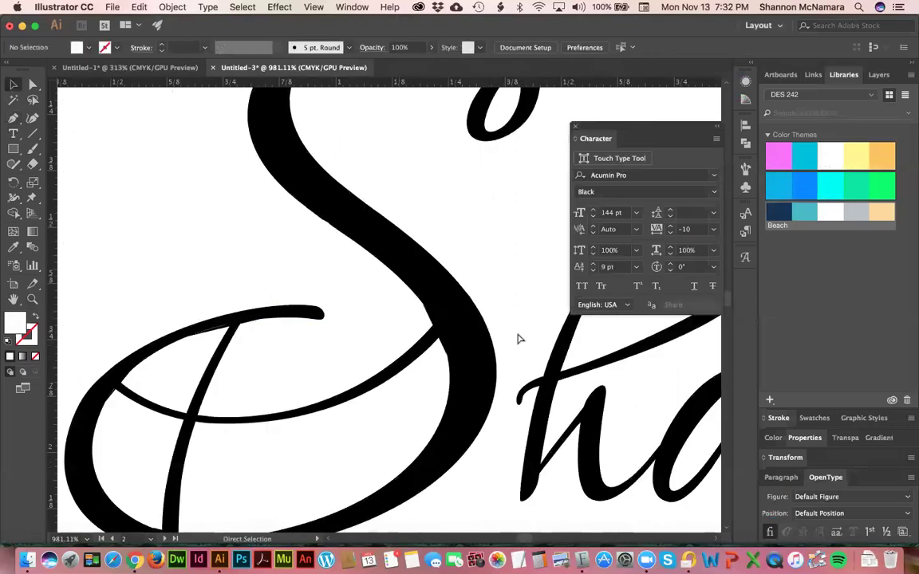
key("cmd+y")
key("super+y")
key("super+y")
scroll(360, 357, "down", 2)
Pen-draw a closed cover shape over the S loop's inner lines and fill it white.
key("p")
left_click_drag(443, 307, 413, 306)
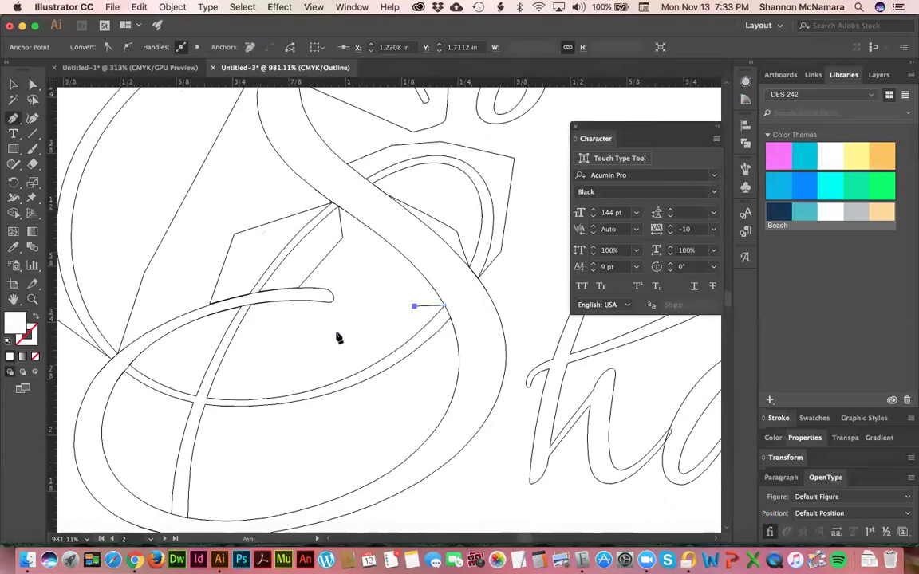
left_click(250, 305)
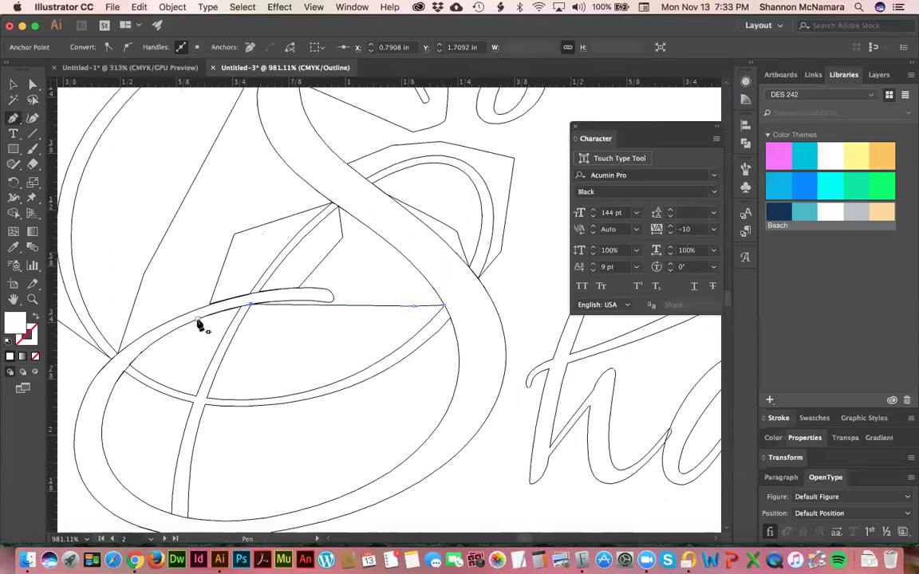
left_click(128, 367)
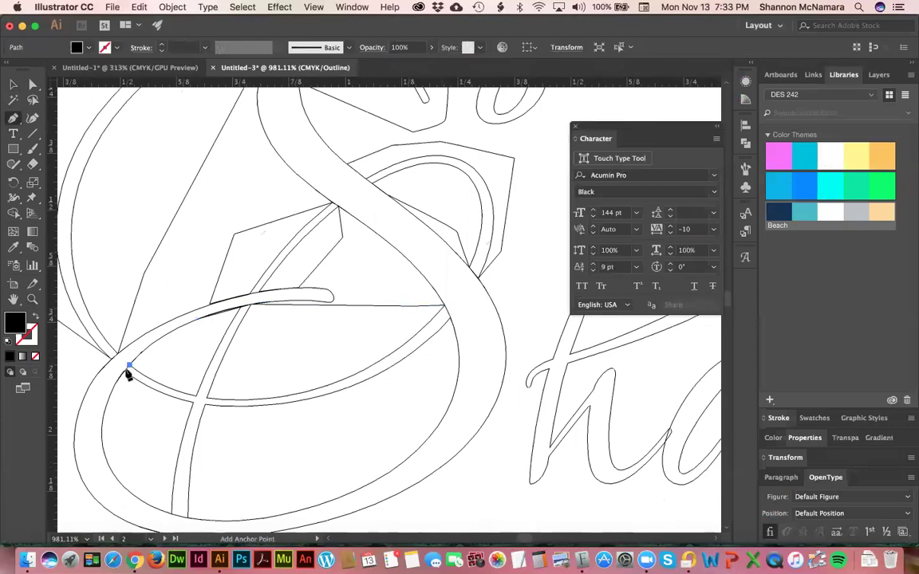
left_click(171, 514)
left_click(187, 517)
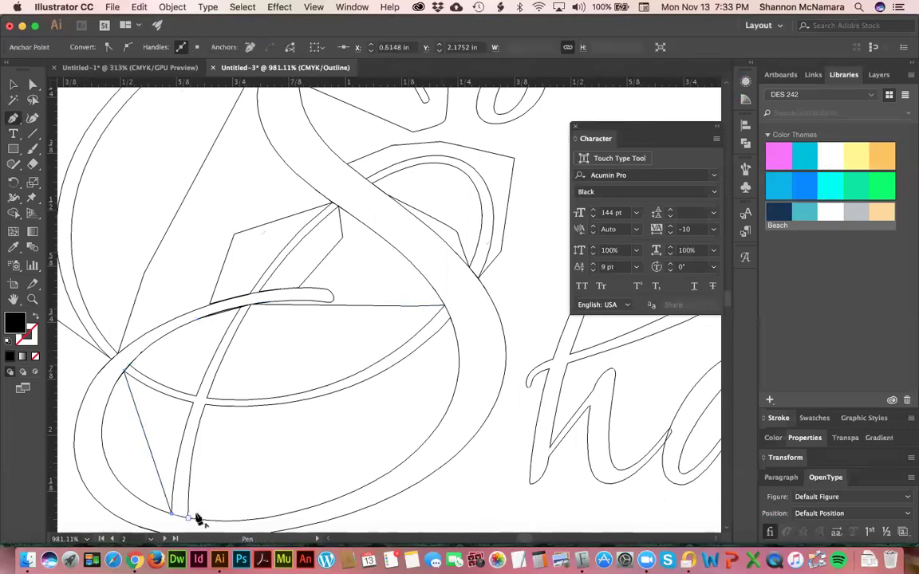
left_click(449, 317)
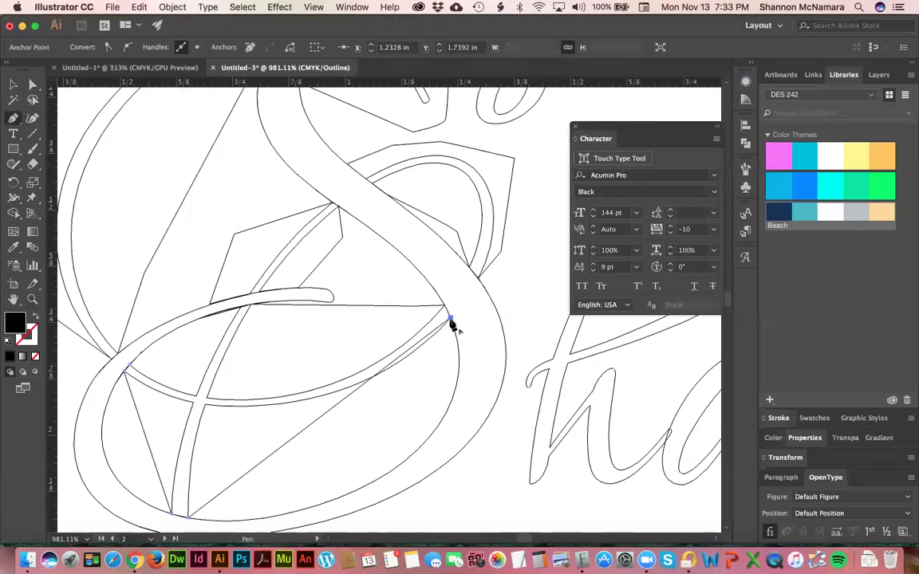
mouse_move(449, 318)
left_mouse_down()
mouse_move(440, 295)
mouse_move(445, 307)
left_mouse_up()
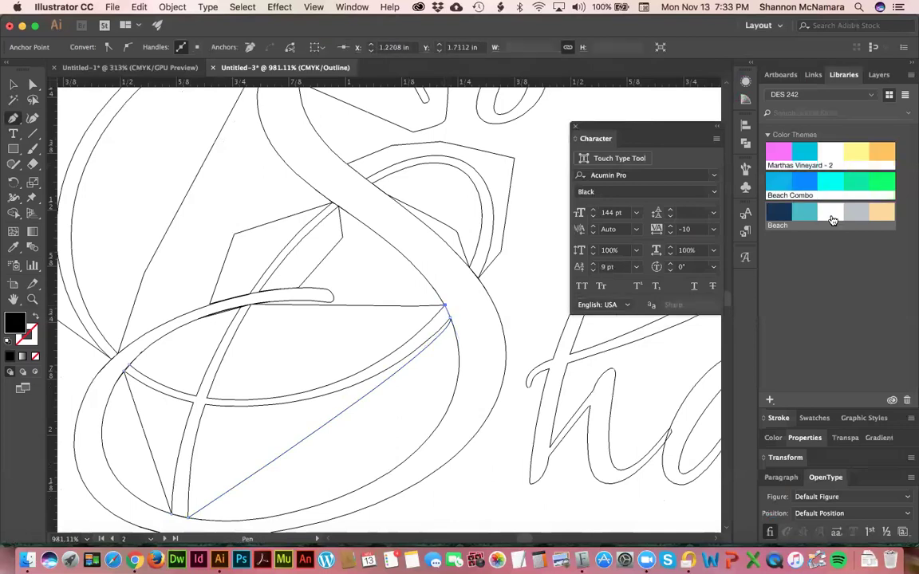
left_click(830, 216)
key("super+y")
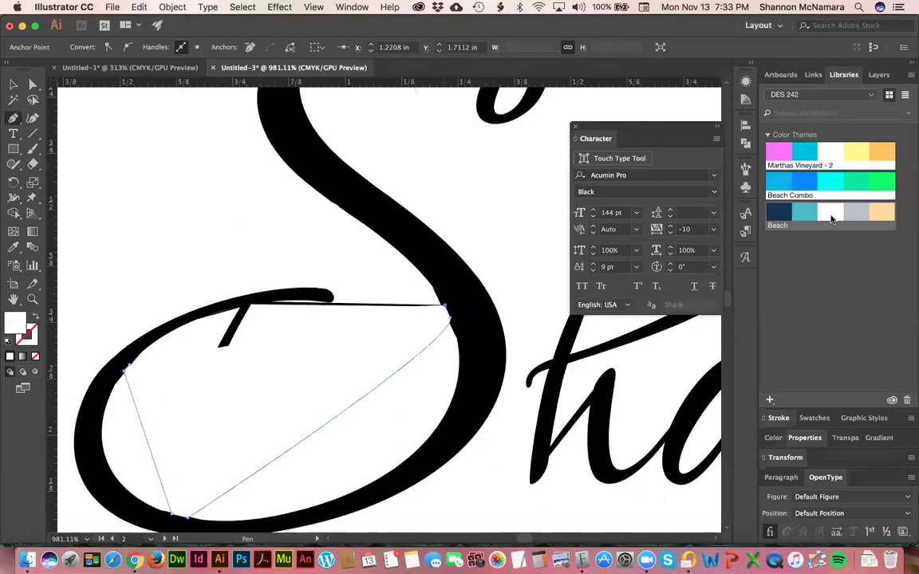
Compare the S with and without the white cover shape, then restore it.
left_click(13, 84)
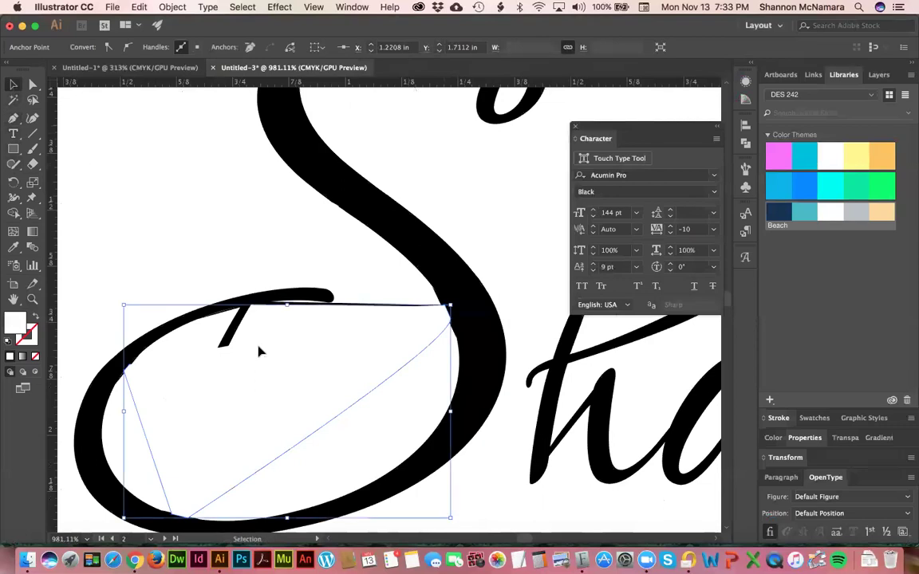
key("super")
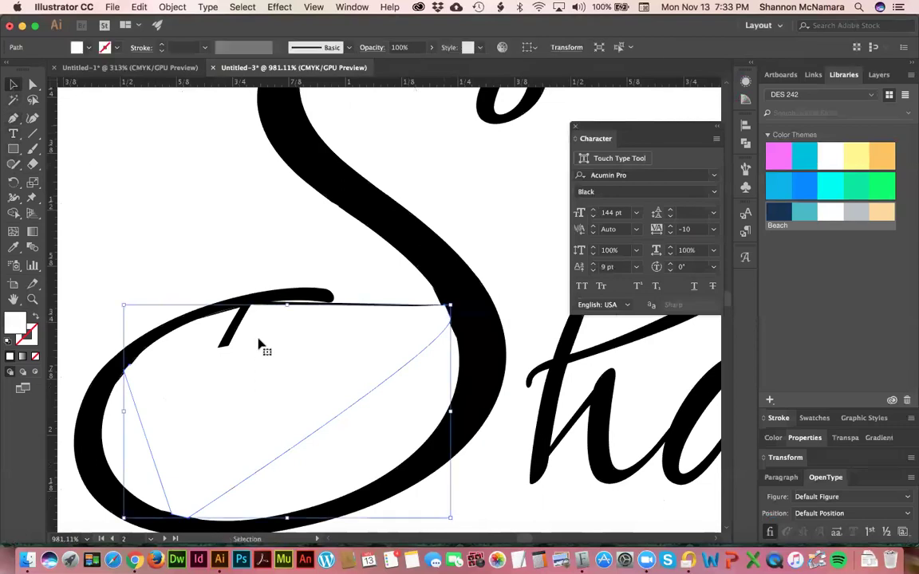
left_click(196, 203)
left_click(236, 334)
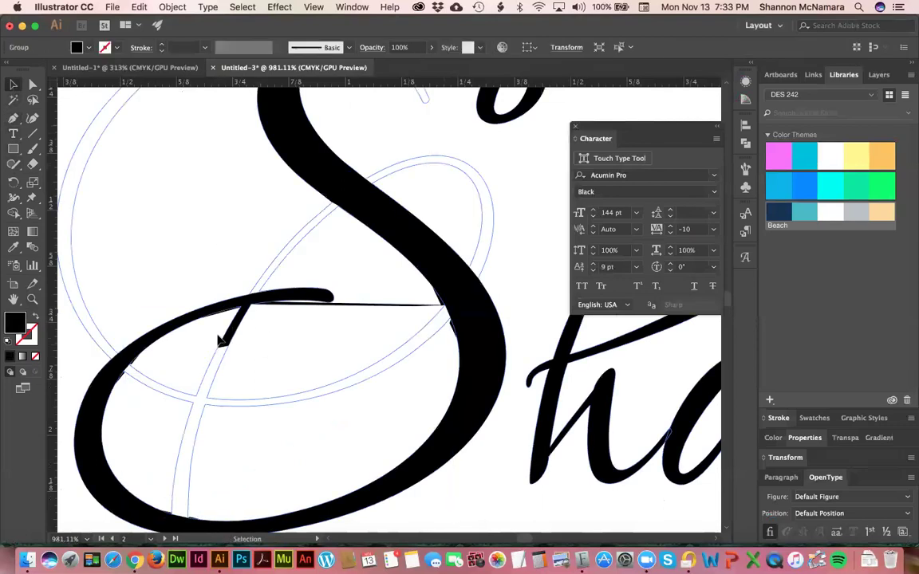
left_click(307, 399)
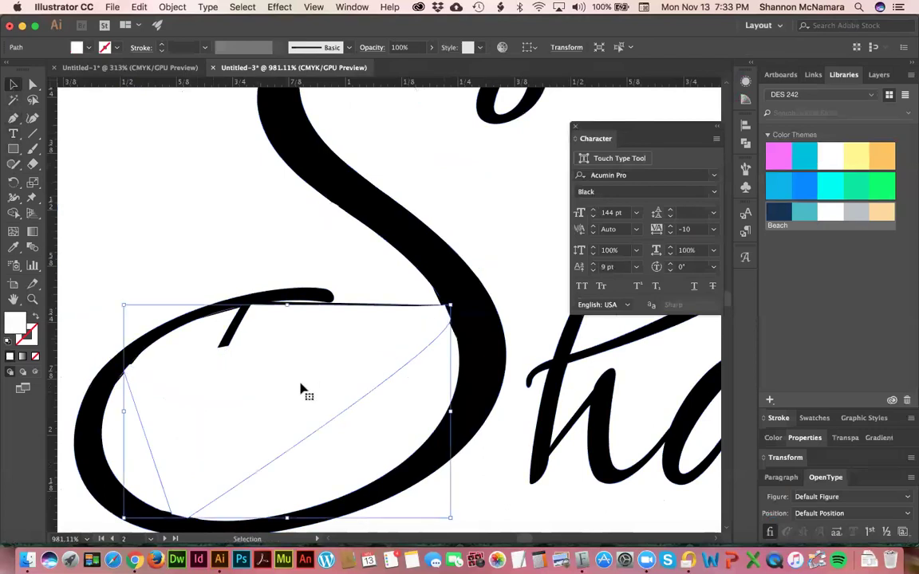
key("Delete")
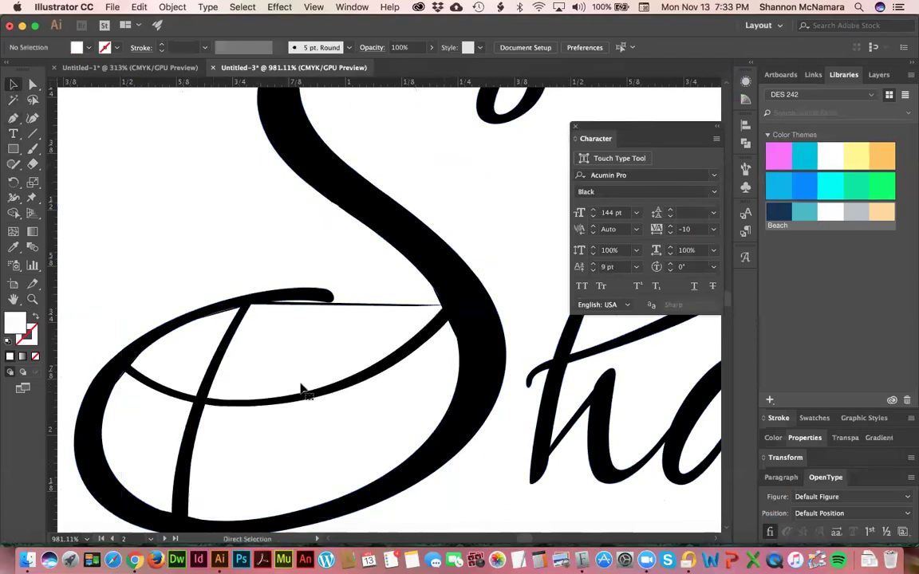
key("super+z")
Reshape the cover shape's top edge near the crossbar.
key("p")
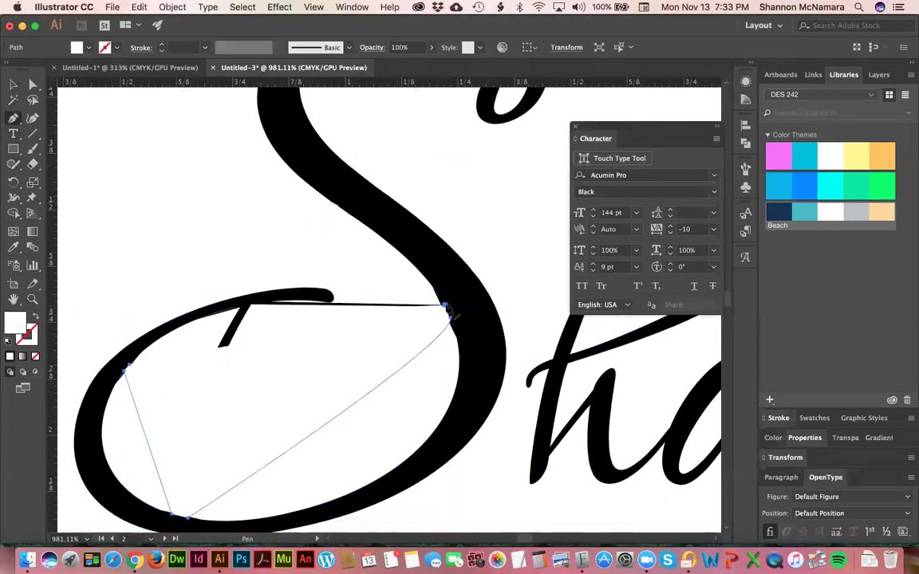
left_click(444, 307)
left_click(249, 305)
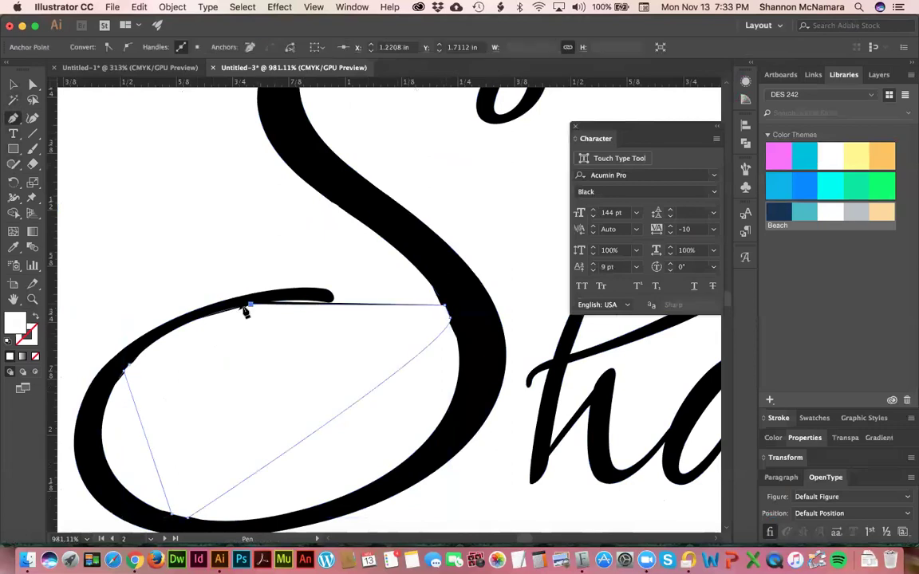
key("v")
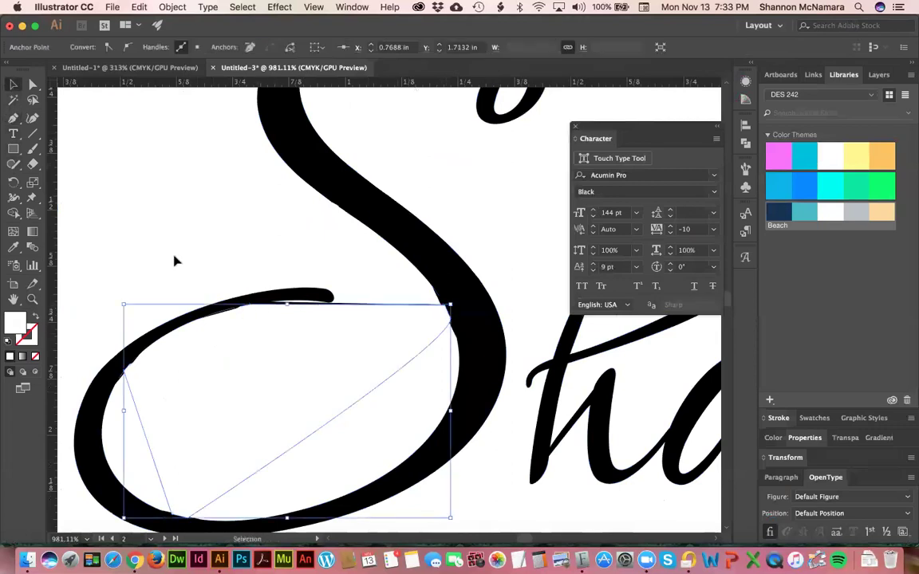
left_click(175, 261)
key("super+0")
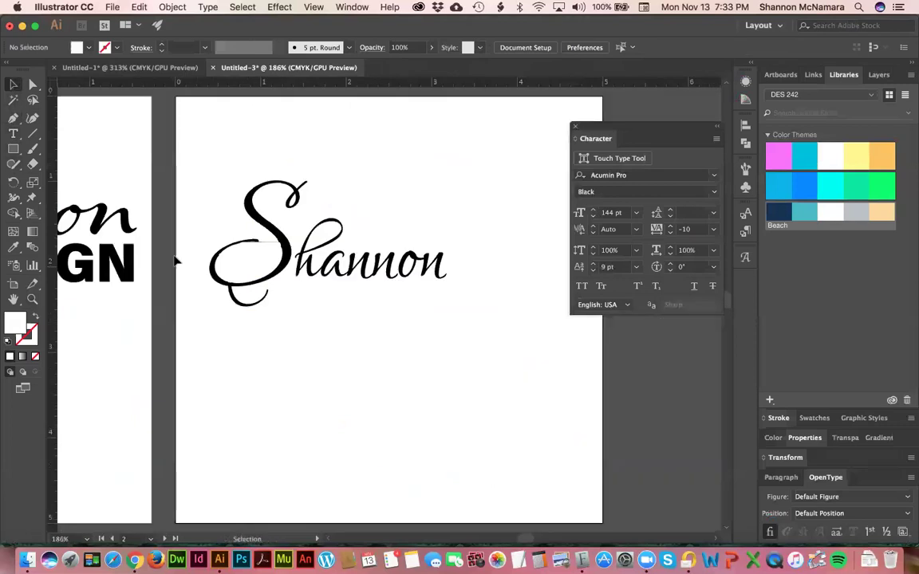
Pen-draw a closed cover shape around the tail hanging below the swash.
left_click(228, 295)
left_click(236, 311)
key("z")
left_click(295, 335)
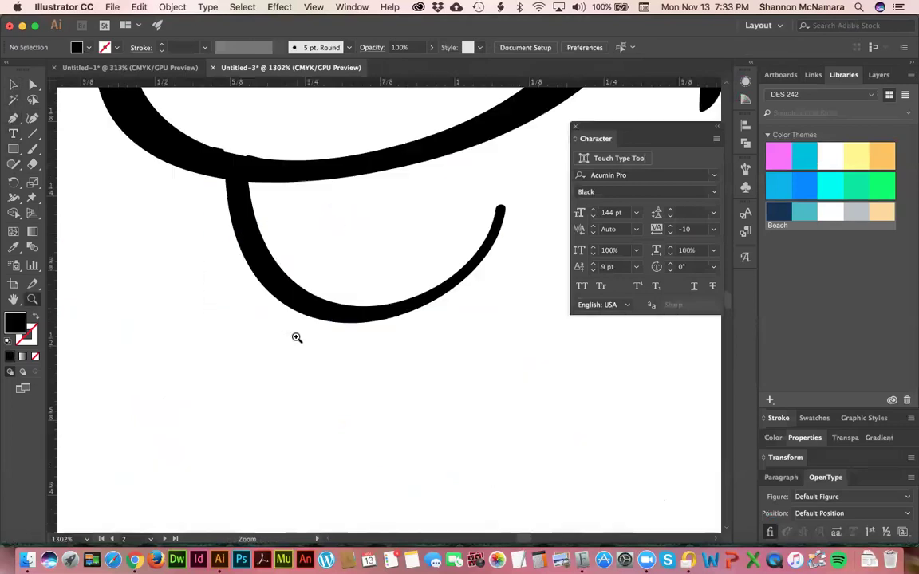
key("p")
left_click(226, 182)
left_click(208, 207)
left_click(228, 337)
left_click(367, 437)
left_click_drag(498, 375, 512, 353)
left_click(535, 229)
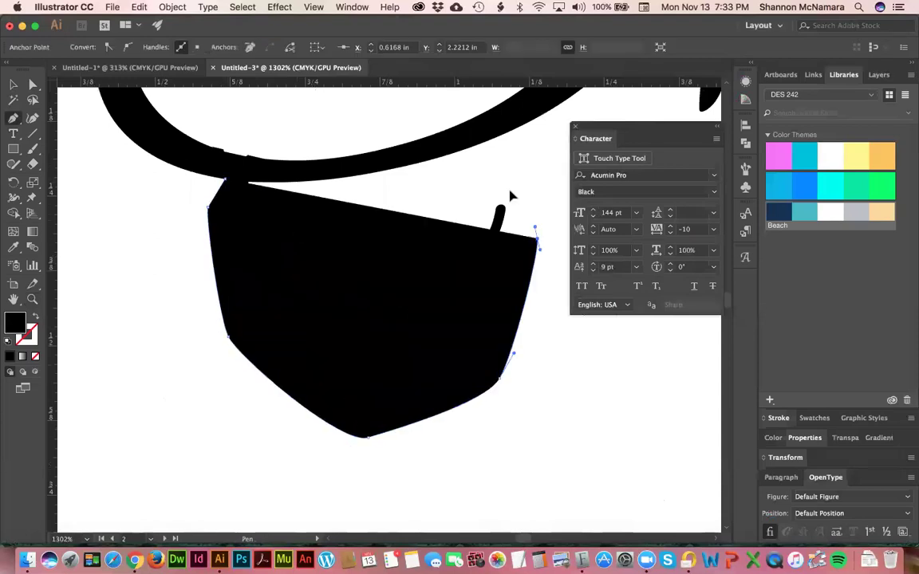
left_click_drag(481, 188, 455, 193)
left_click(226, 181)
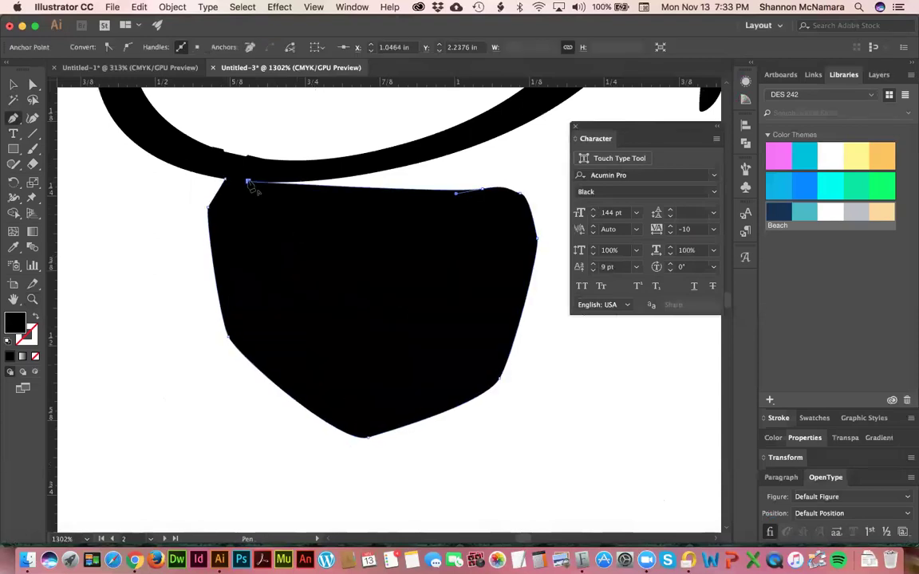
Fill the tail cover shape with white and view the whole artboard.
key("v")
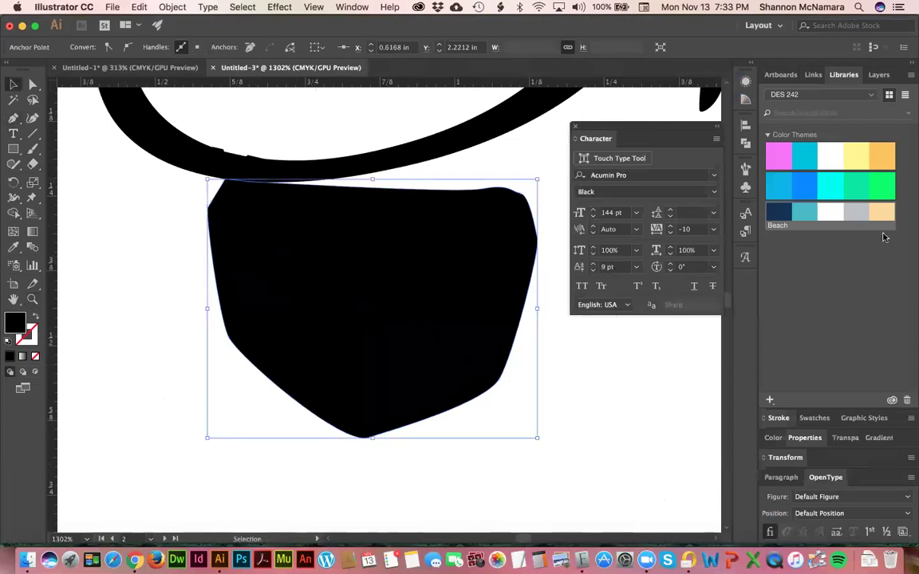
left_click(830, 211)
left_click(576, 478)
key("super+0")
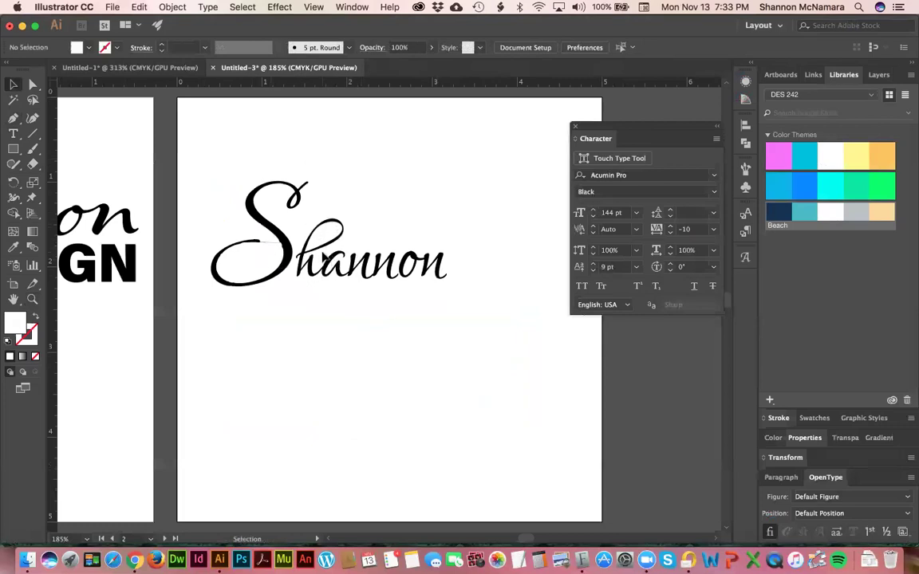
Select the 'hannon' letters and move them slightly upward.
left_click(318, 263)
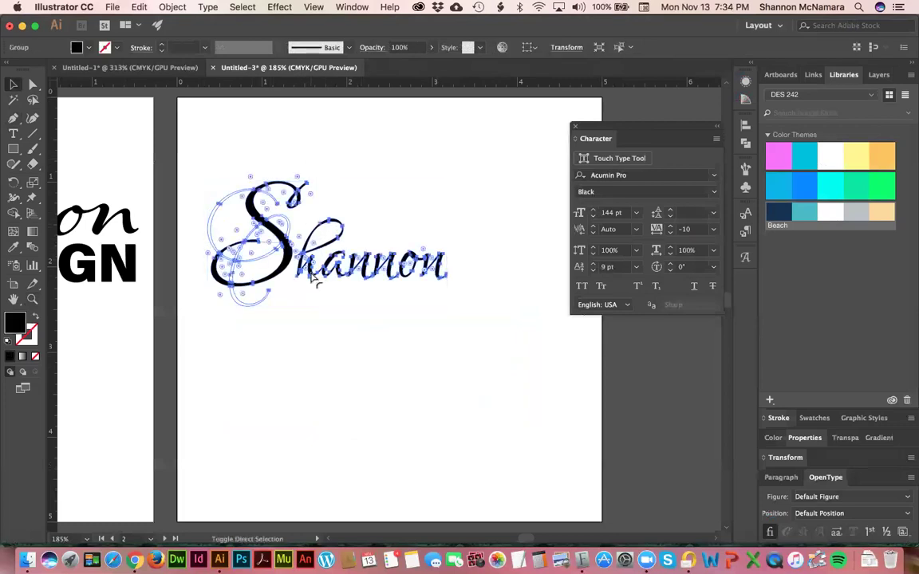
left_click(352, 337)
left_click(317, 275)
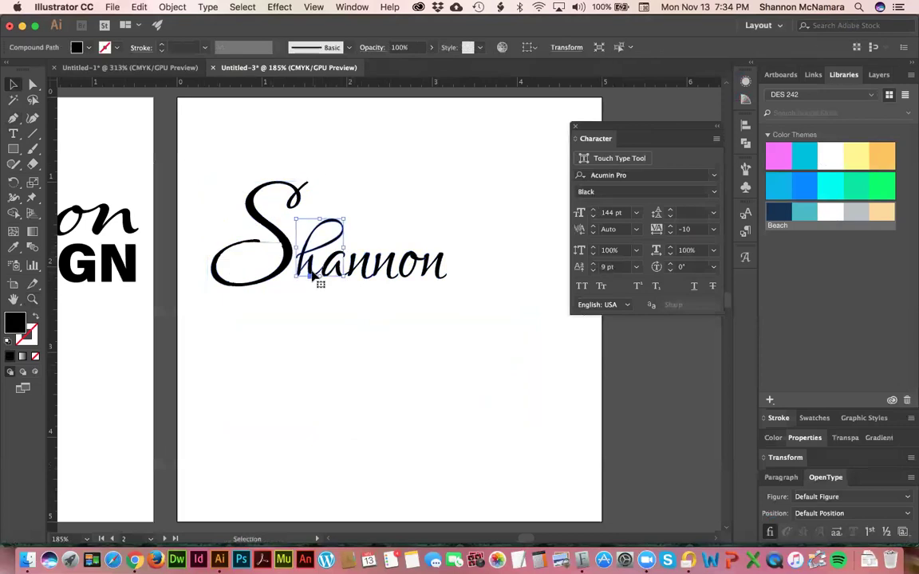
left_click(355, 254, "shift")
left_click(384, 260, "shift")
left_click(415, 262, "shift")
left_click(440, 263, "shift")
left_click_drag(367, 260, 364, 234)
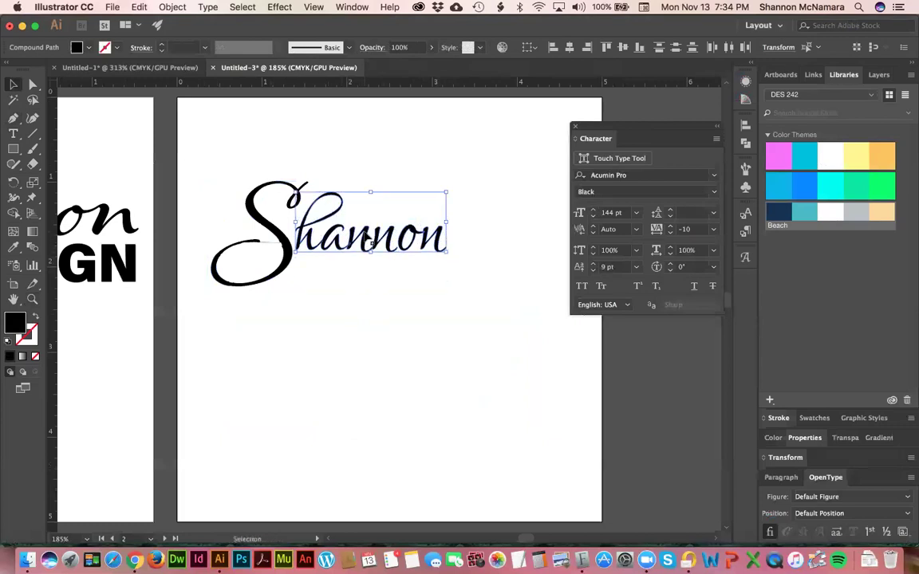
left_click(358, 287)
Zoom in on the end of the word and inspect the o and final n.
key("z")
left_click_drag(353, 172, 549, 336)
key("v")
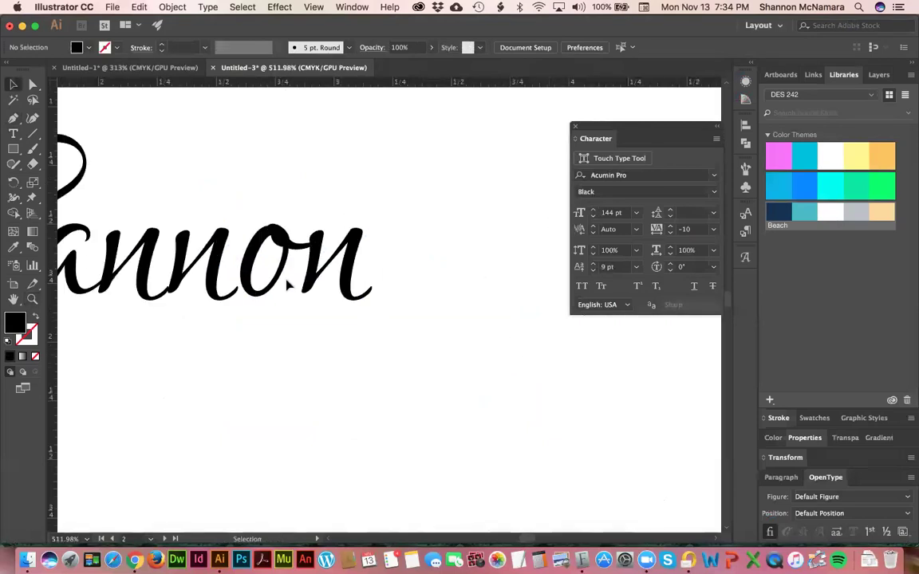
left_click(313, 258, "shift")
left_click(354, 249, "shift")
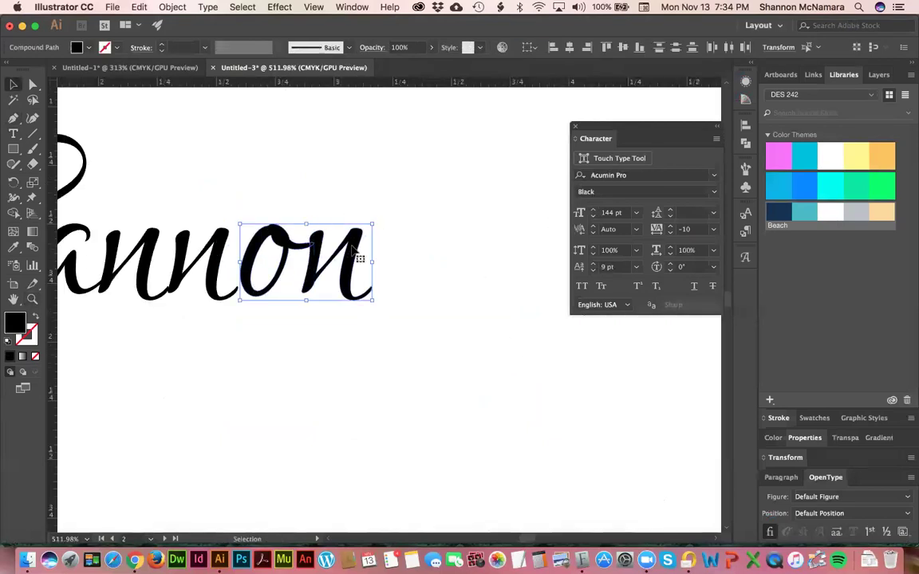
left_click(261, 387)
left_click_drag(243, 363, 367, 367)
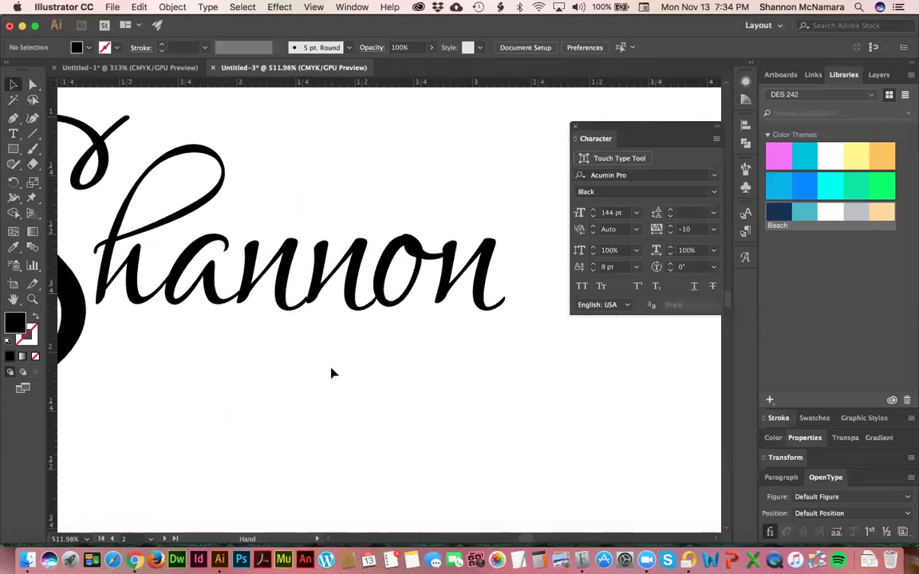
Inspect the last letters of Shannon, then fit the whole artboard in view.
left_click(314, 294)
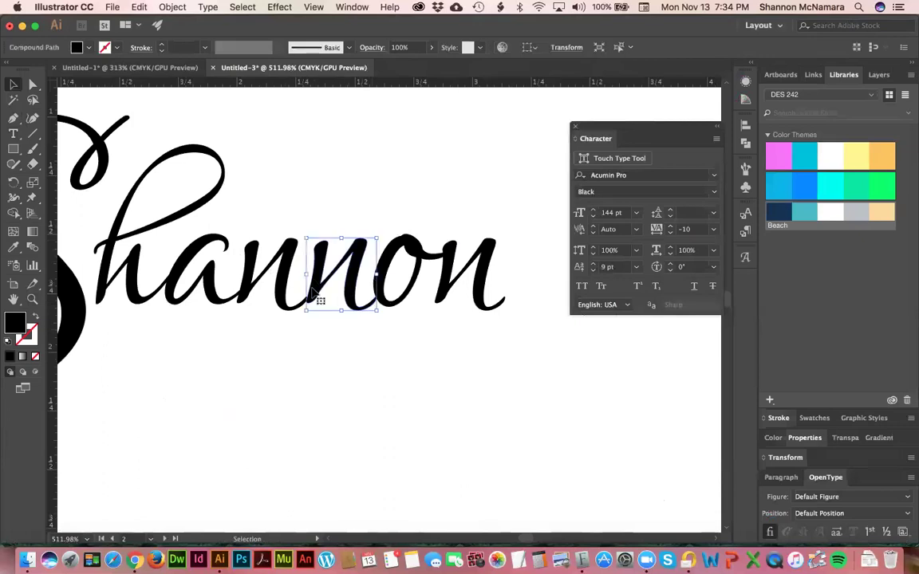
left_click(415, 263, "shift")
left_click(482, 293, "shift")
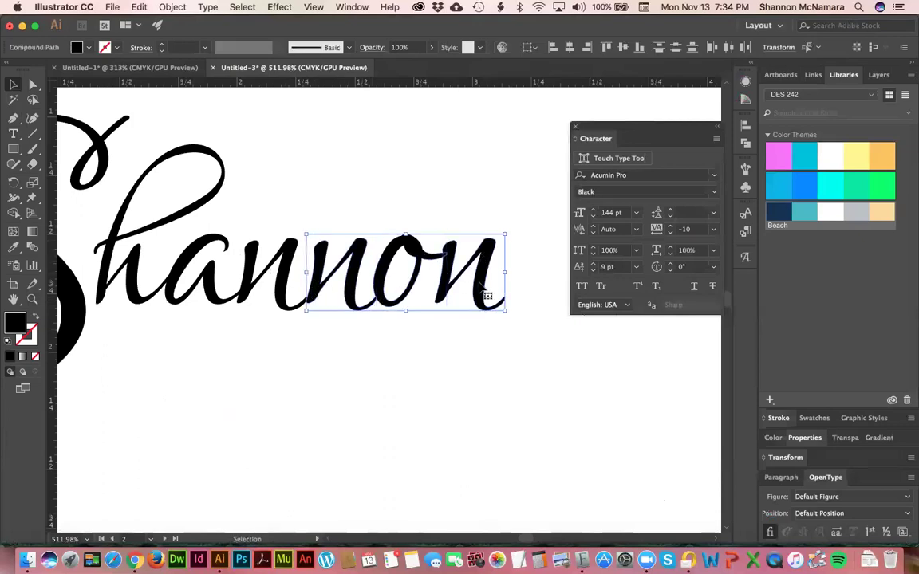
left_click(258, 385)
left_click_drag(255, 343, 348, 340)
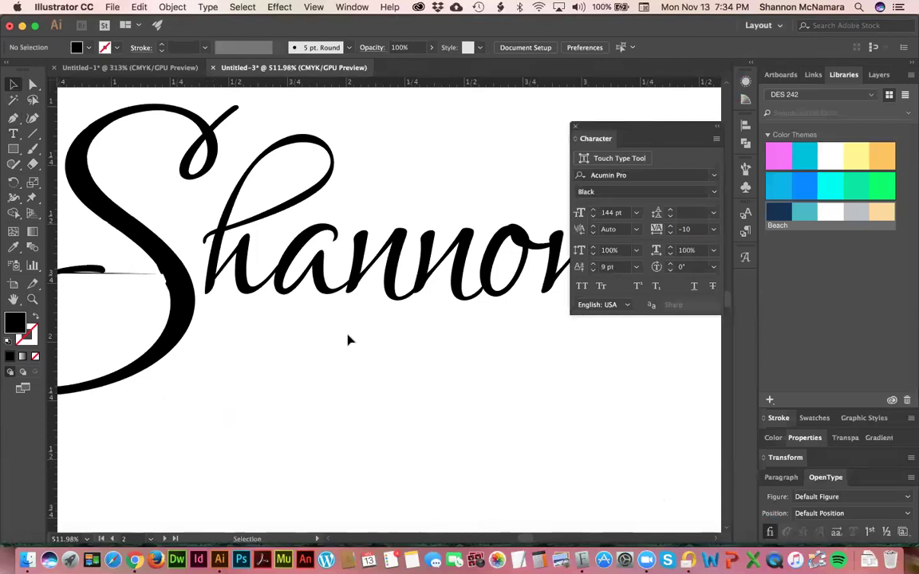
key("super+0")
scroll(348, 341, "up", 5)
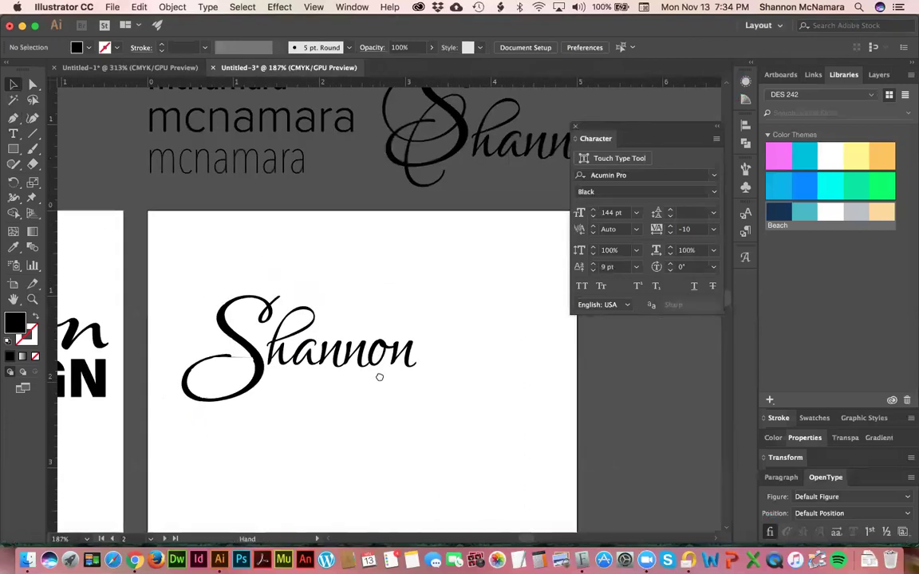
scroll(332, 285, "up", 2)
scroll(335, 271, "up", 1)
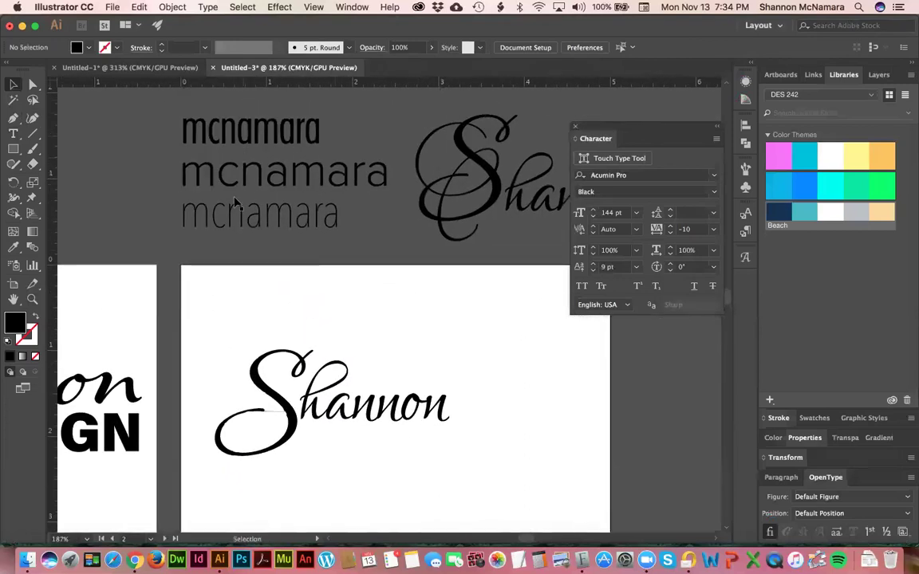
left_click(221, 222)
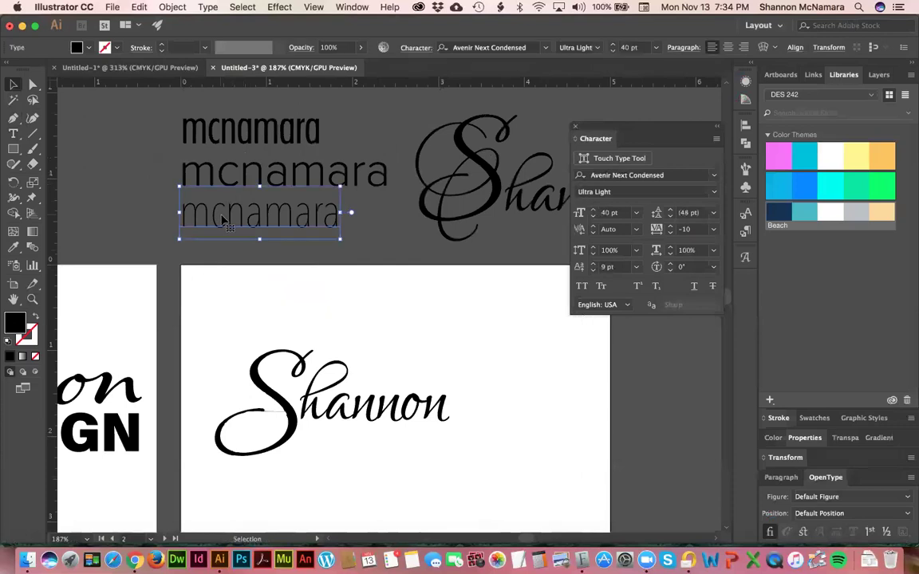
left_click_drag(239, 222, 356, 434)
key("super+shift+comma")
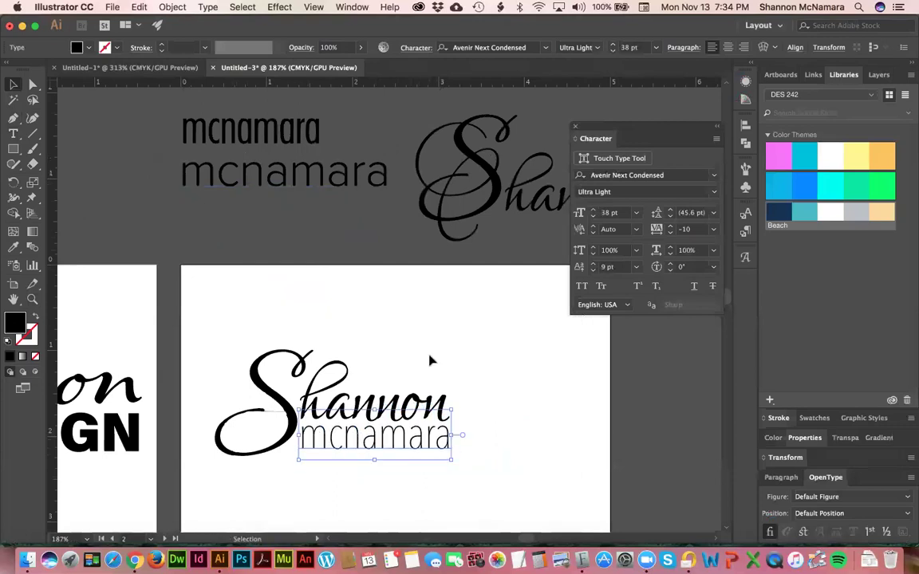
left_click(403, 339)
Place a duplicate of mcnamara on a line below it.
scroll(449, 289, "down", 3)
left_click(388, 335)
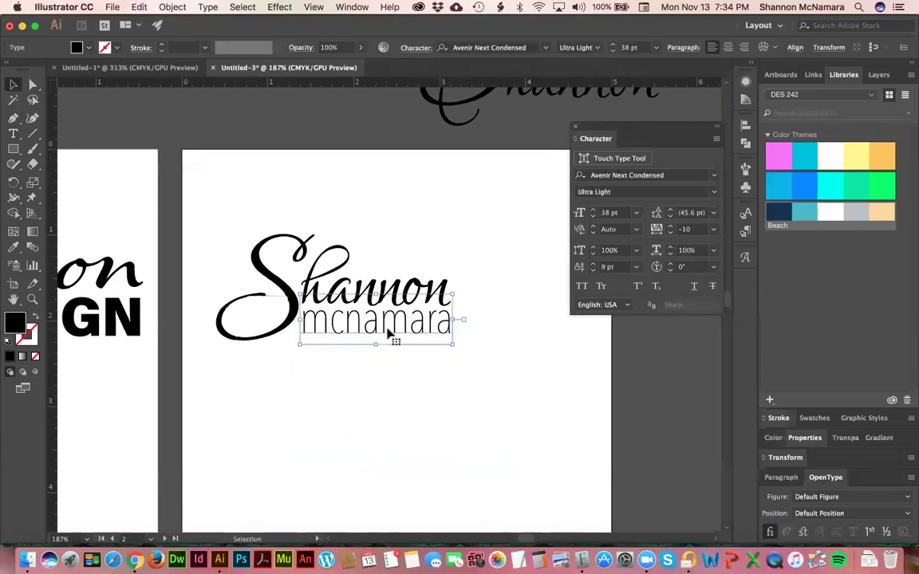
left_click_drag(389, 334, 305, 368)
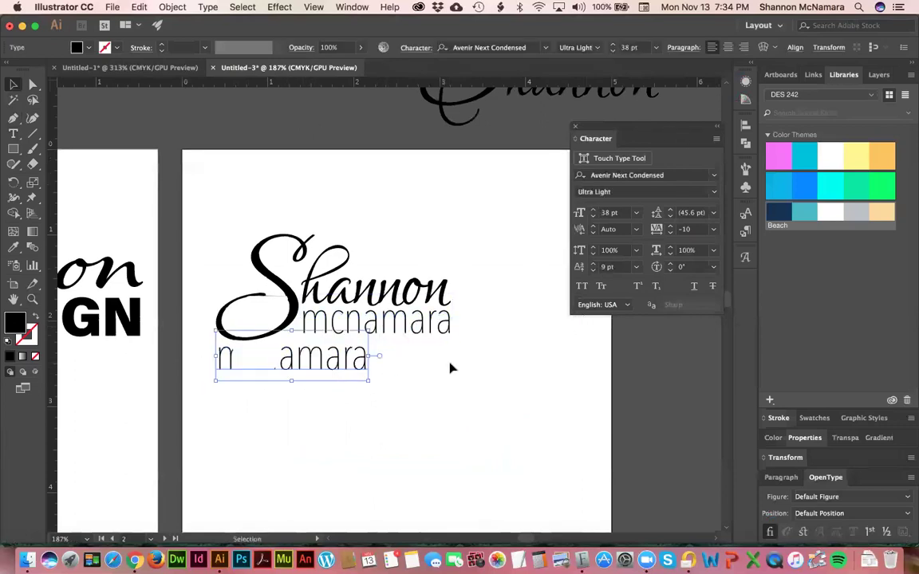
left_click(713, 175)
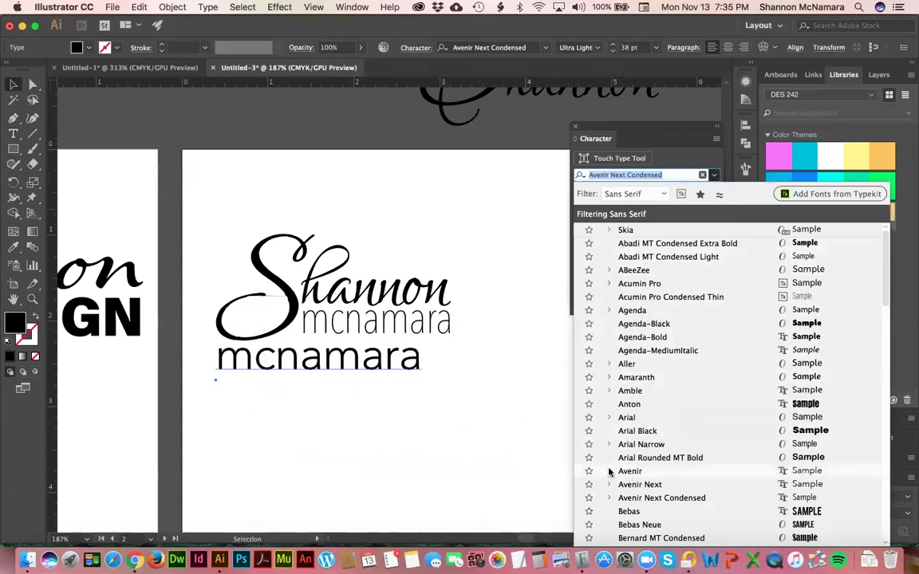
Set the duplicate line in Avenir Black and retype it as 'DESIGN'.
left_click(610, 474)
scroll(638, 447, "down", 3)
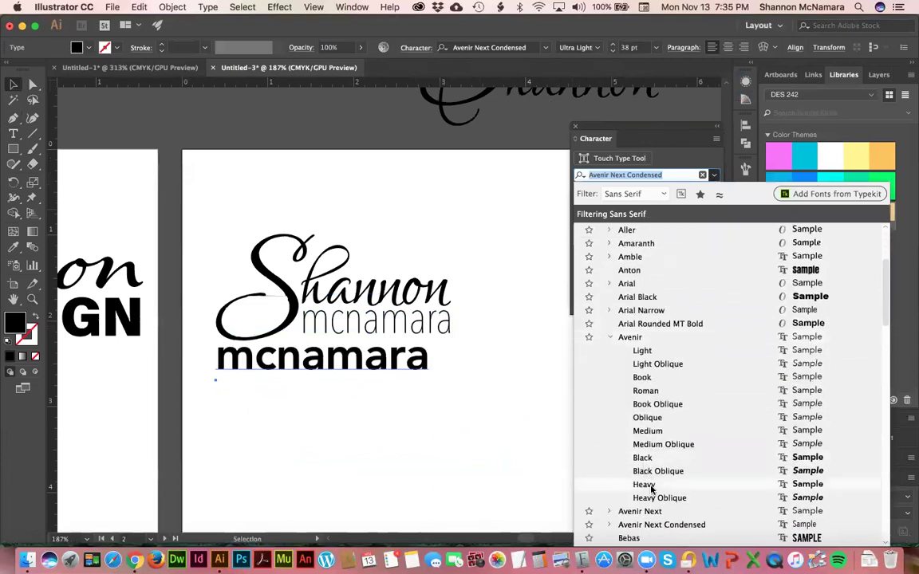
left_click(647, 462)
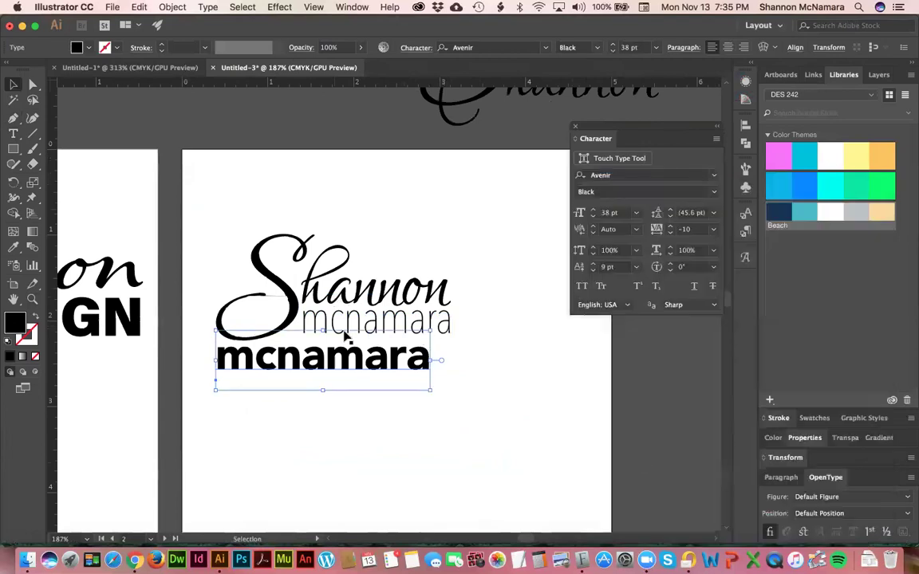
key("t")
double_click(361, 358)
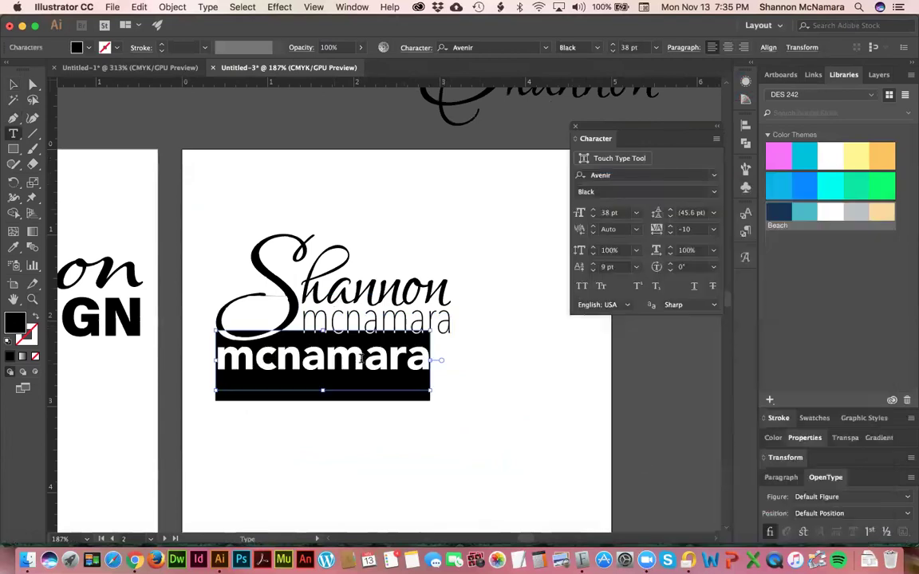
type("DESIGN")
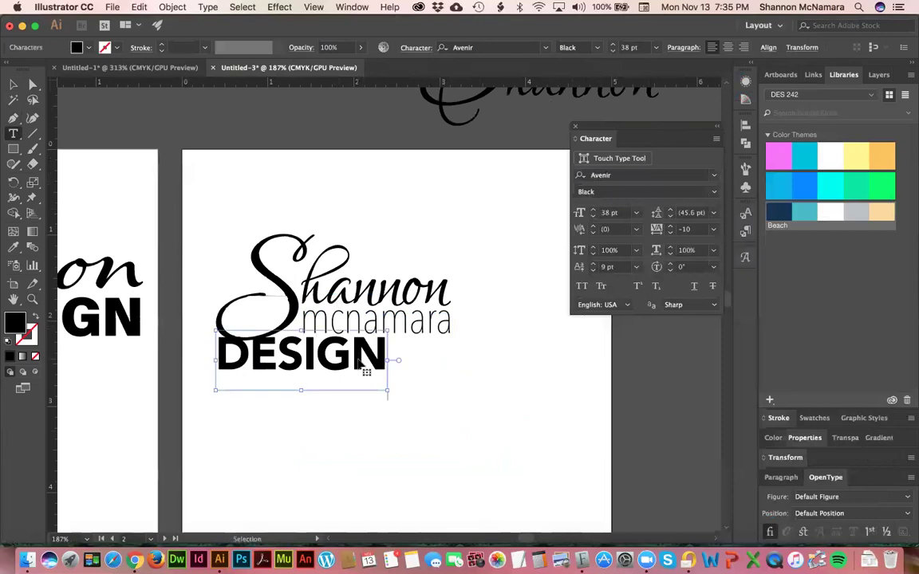
Move and nudge DESIGN rightward so it sits beneath mcnamara.
left_click_drag(382, 368, 175, 230)
left_click(13, 83)
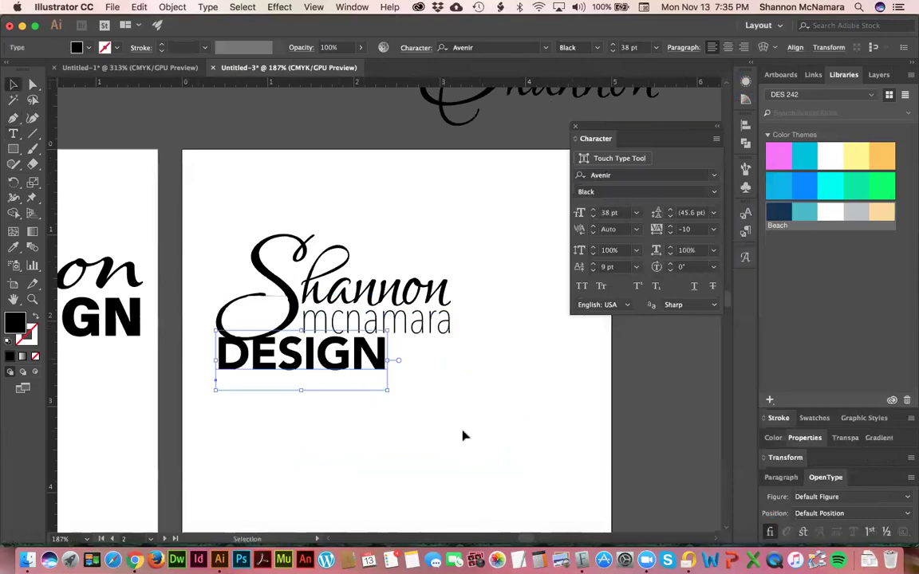
left_click(369, 363)
left_click_drag(289, 361, 349, 363)
key("Right")
key("Right")
key("Right")
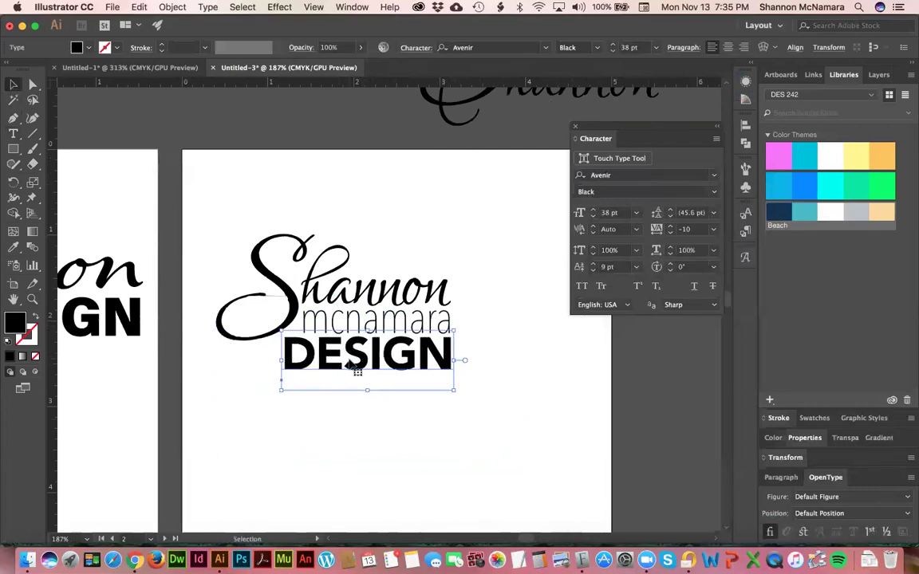
left_click(372, 192)
key("a")
left_click_drag(196, 227, 267, 347)
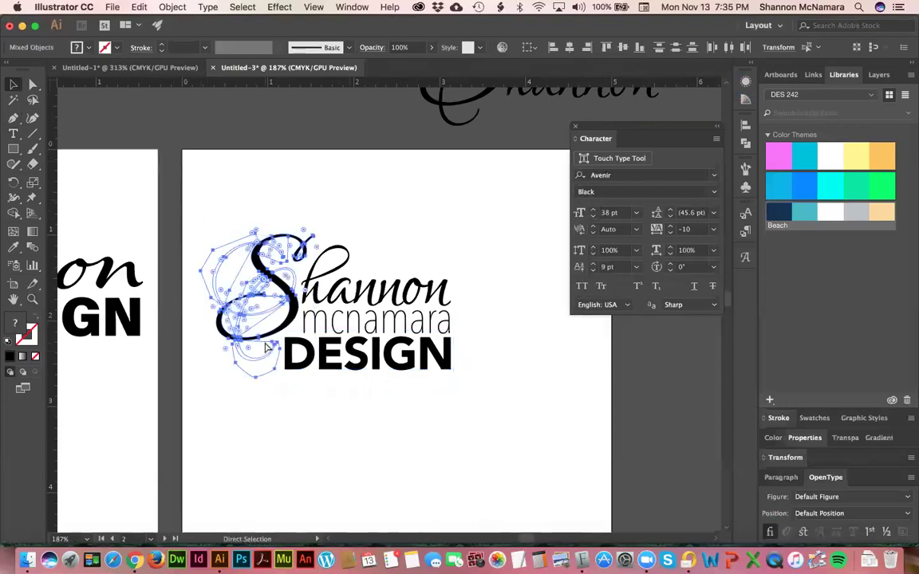
Group the script S and enlarge it down to the left and right.
key("v")
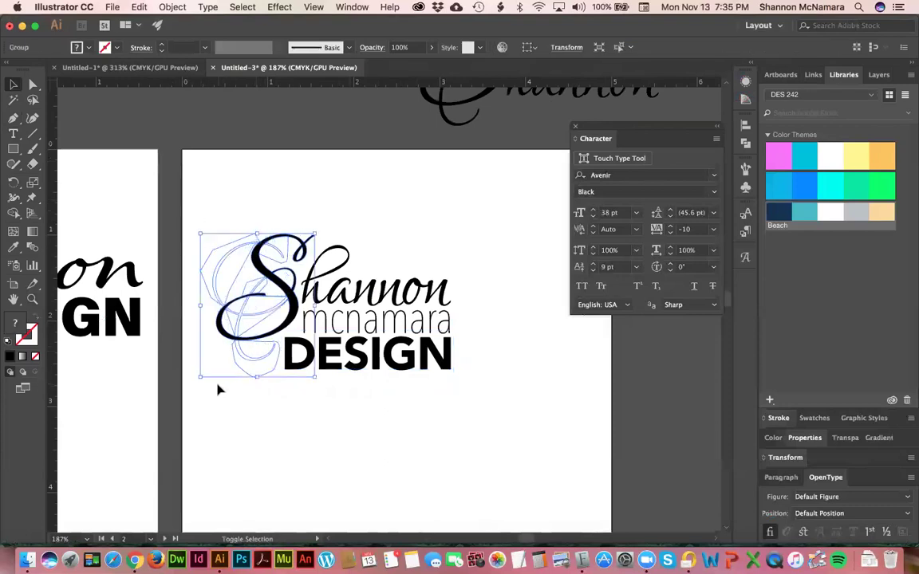
left_click_drag(198, 380, 186, 394)
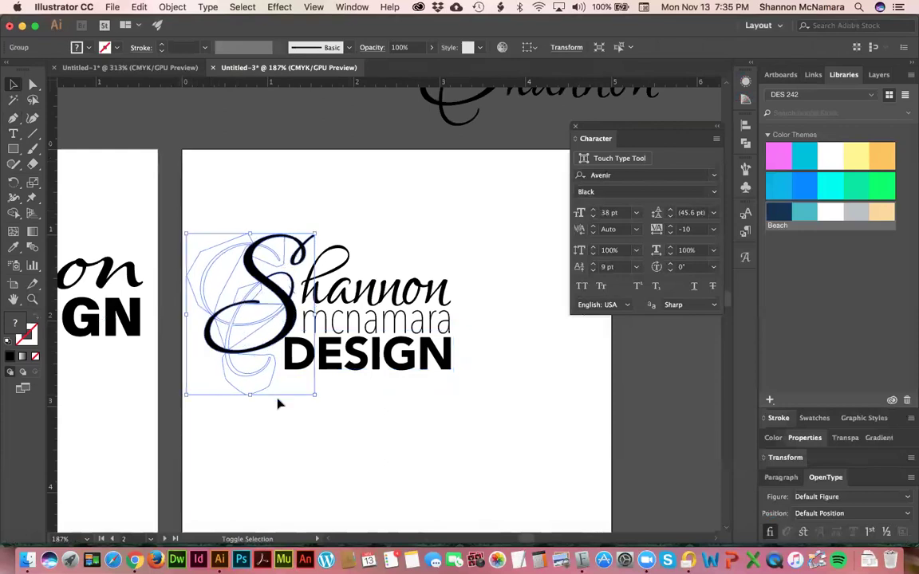
left_click_drag(314, 393, 320, 403)
left_click(320, 403)
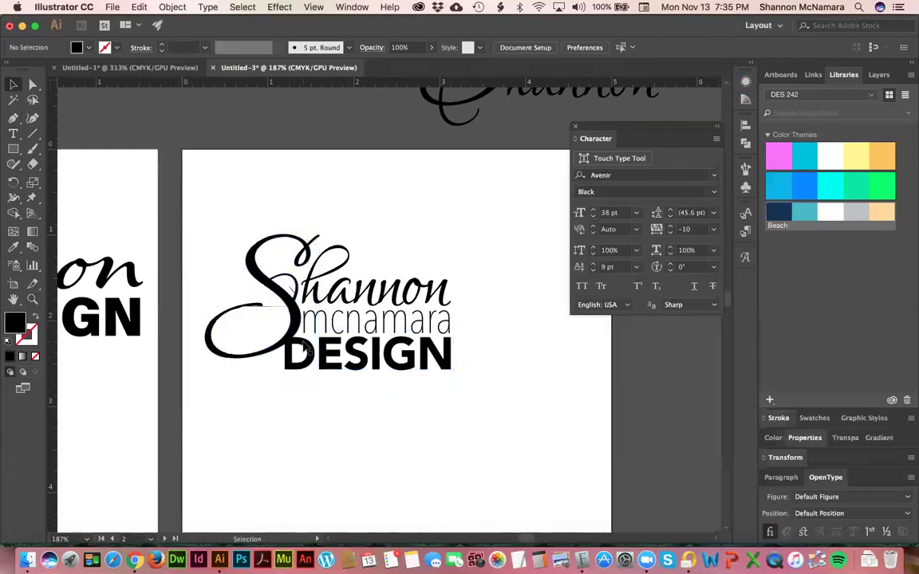
Convert the DESIGN text to outlines with Create Outlines.
left_click(306, 348)
key("super")
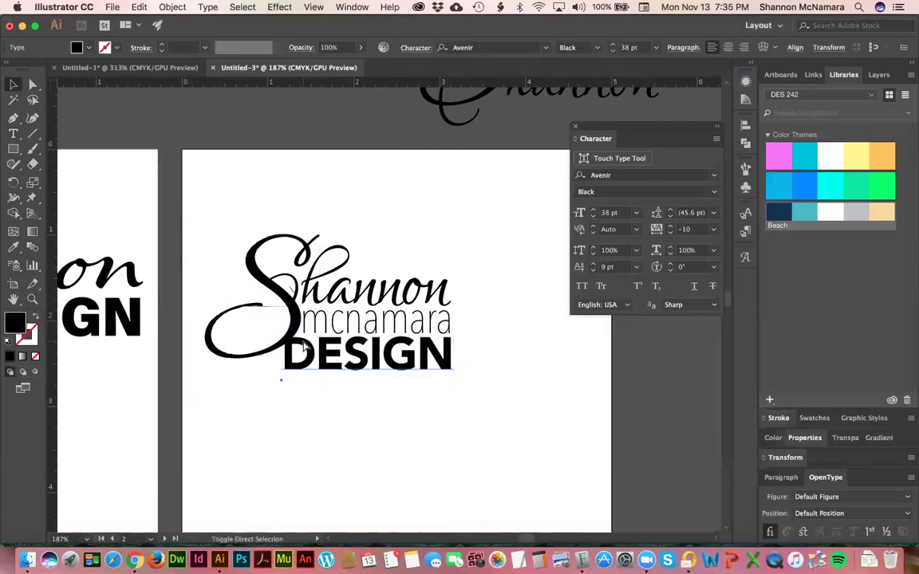
key("super+shift+o")
left_click(362, 423)
Apply Offset Path to the outlined DESIGN letters with preview on.
left_click(313, 361)
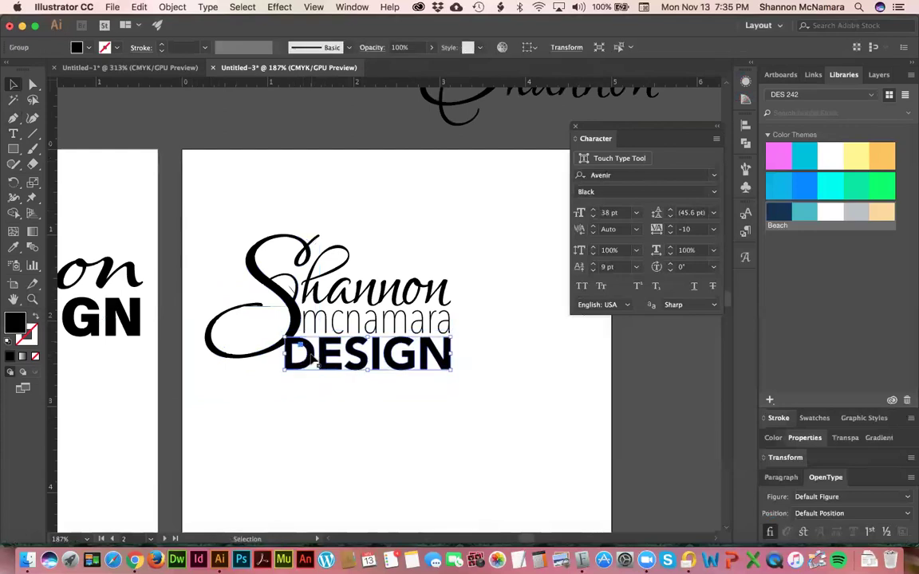
left_click(158, 10)
mouse_move(182, 295)
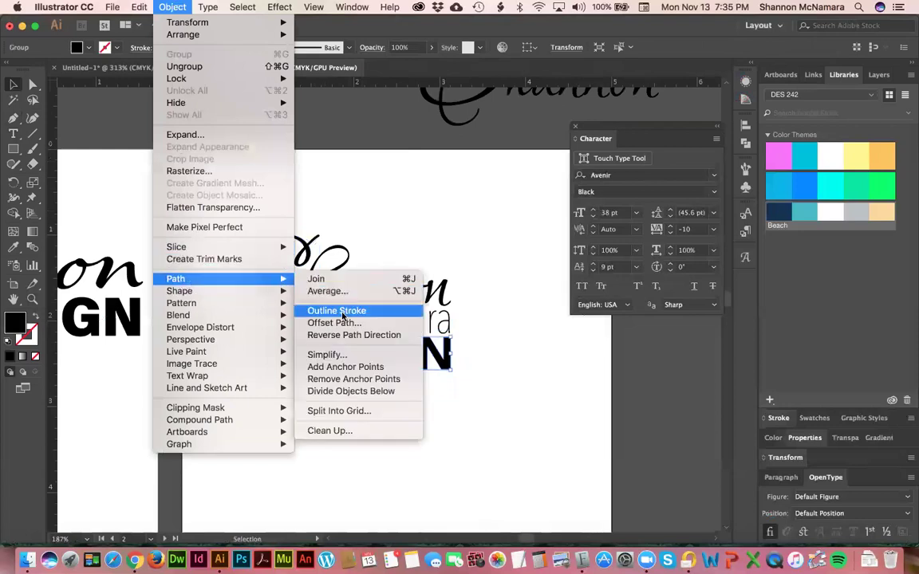
left_click(339, 323)
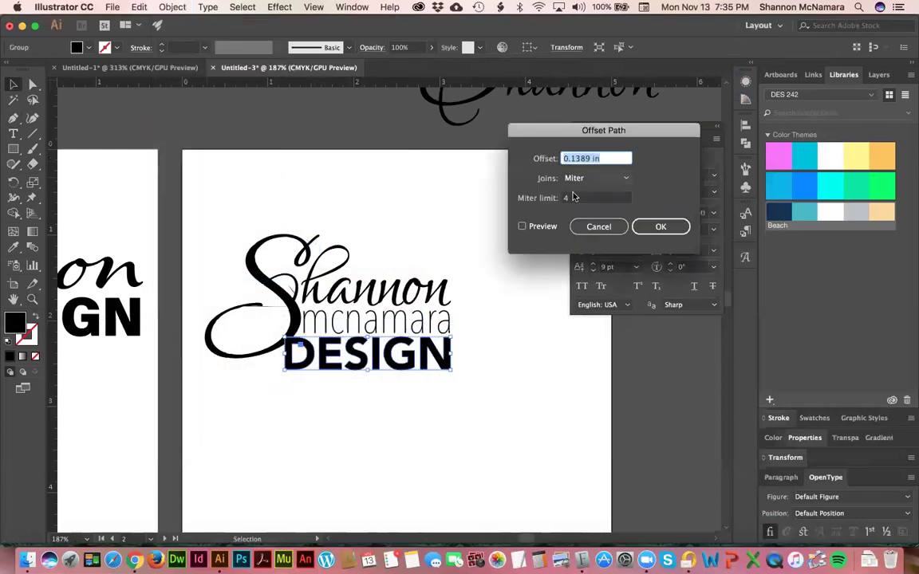
left_click(522, 227)
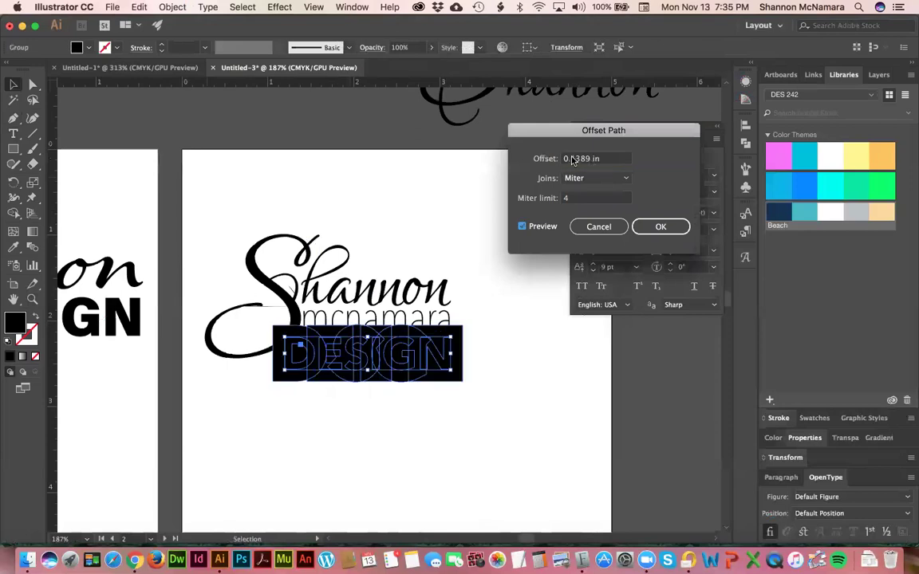
left_click(575, 159)
type("0.00")
key("Return")
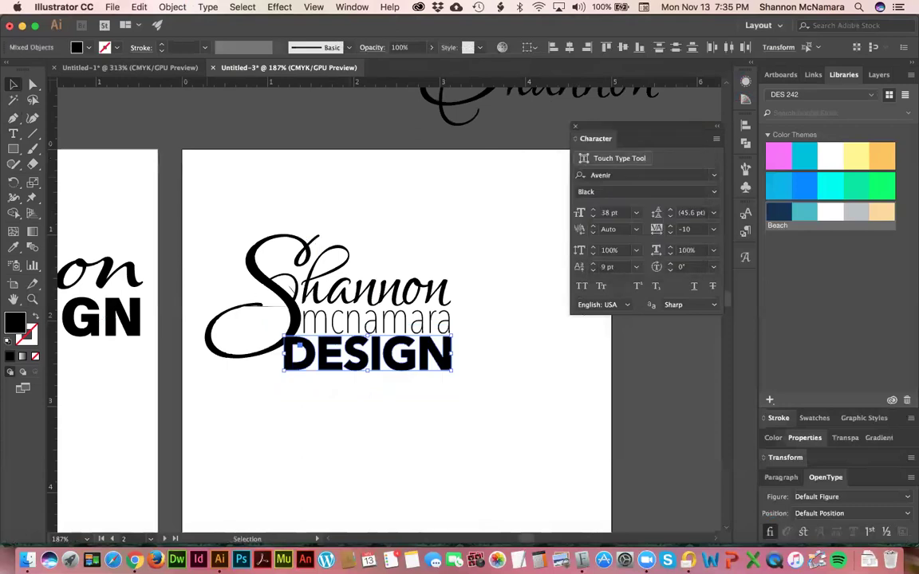
left_click(287, 241)
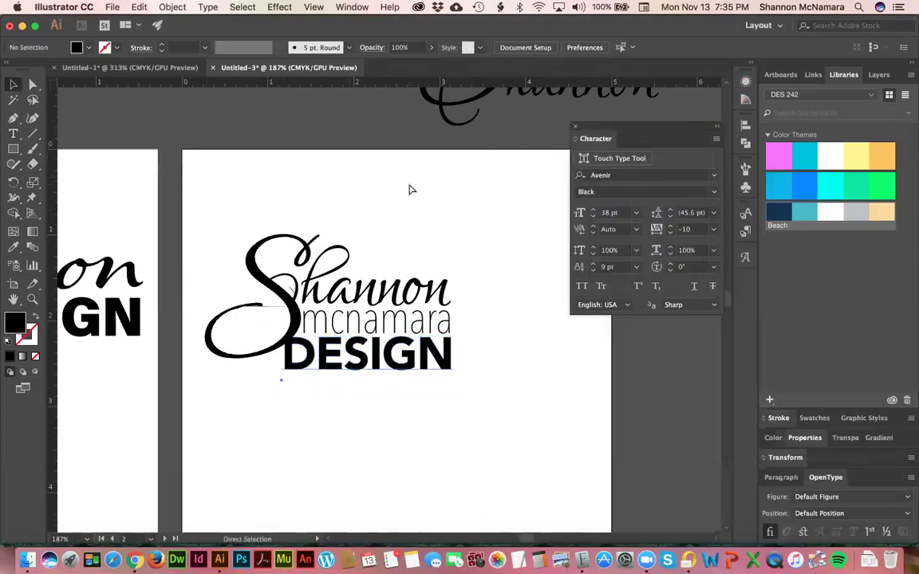
left_click(450, 389)
left_click(436, 378)
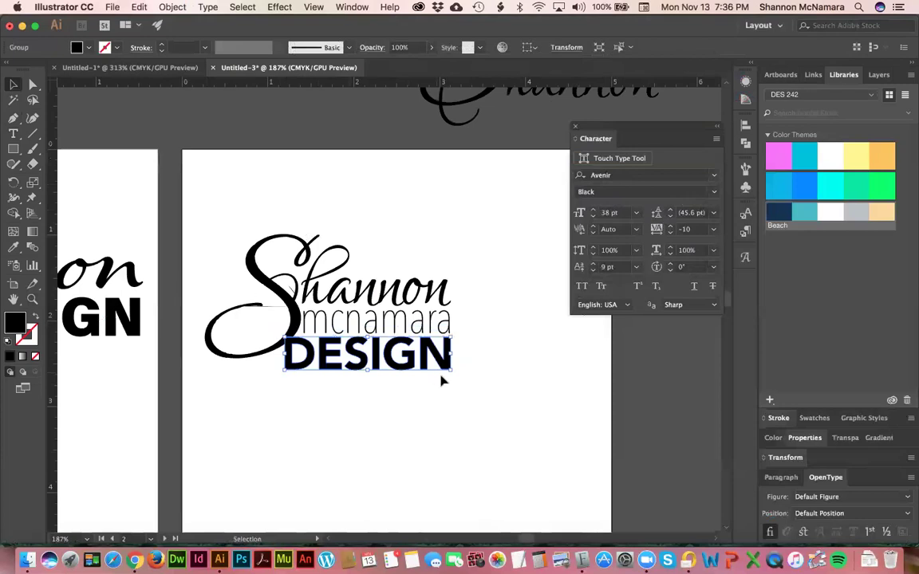
left_click(35, 330)
left_click(25, 357)
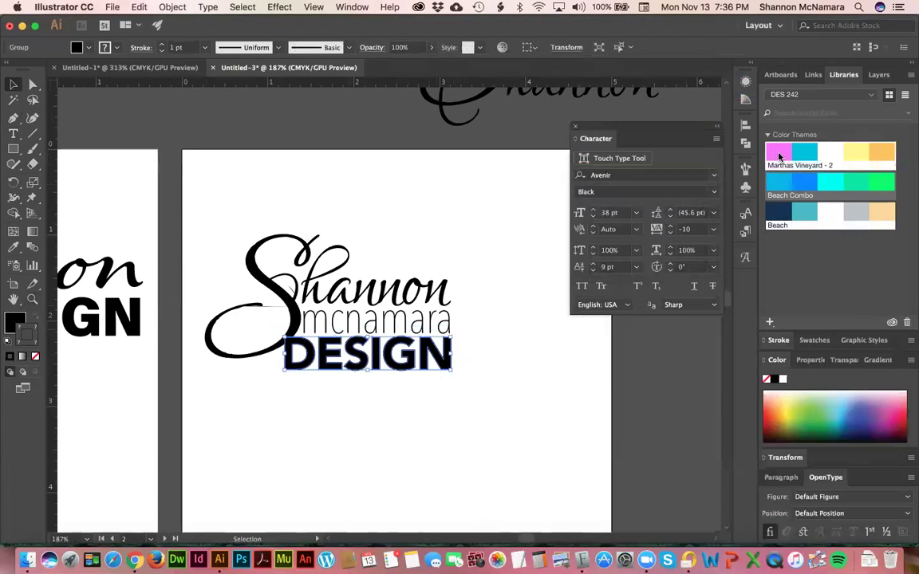
left_click(431, 412)
left_click(366, 354)
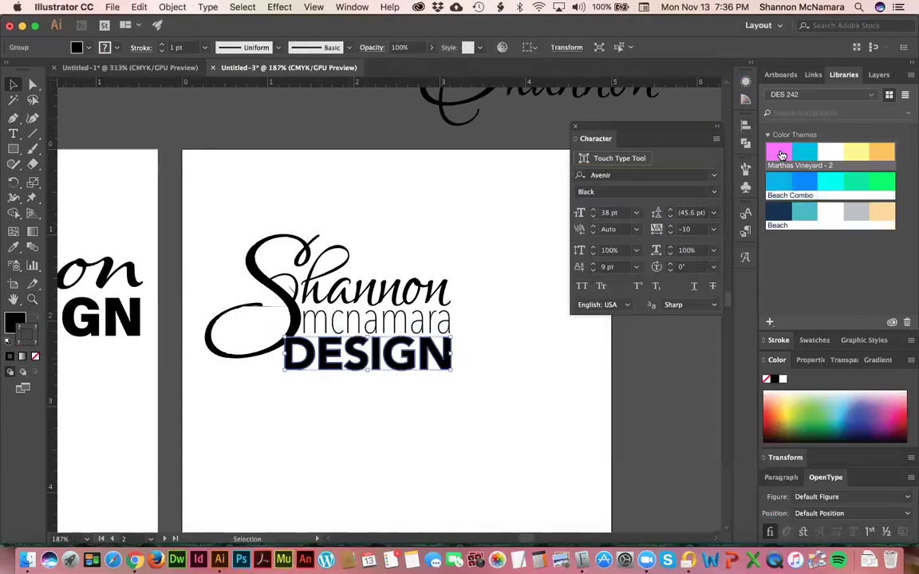
double_click(26, 328)
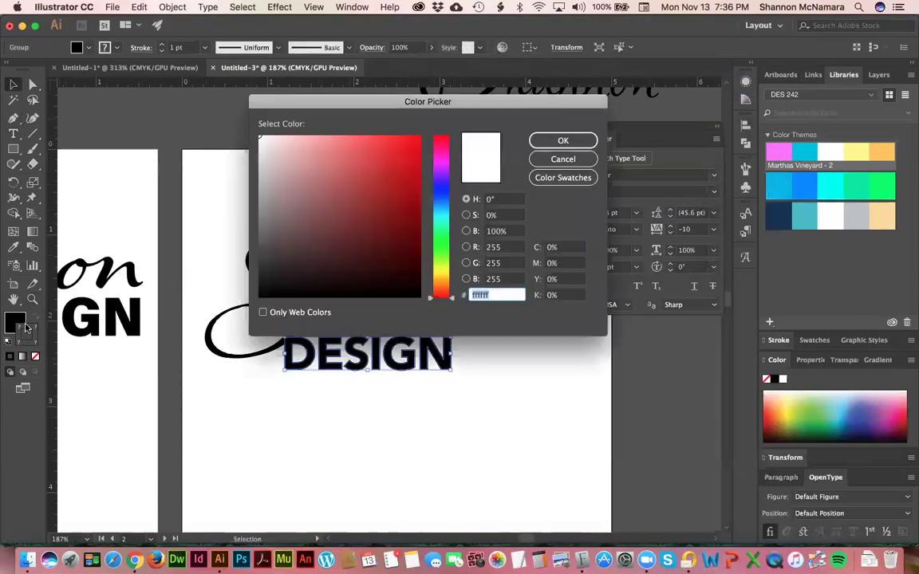
left_click(438, 158)
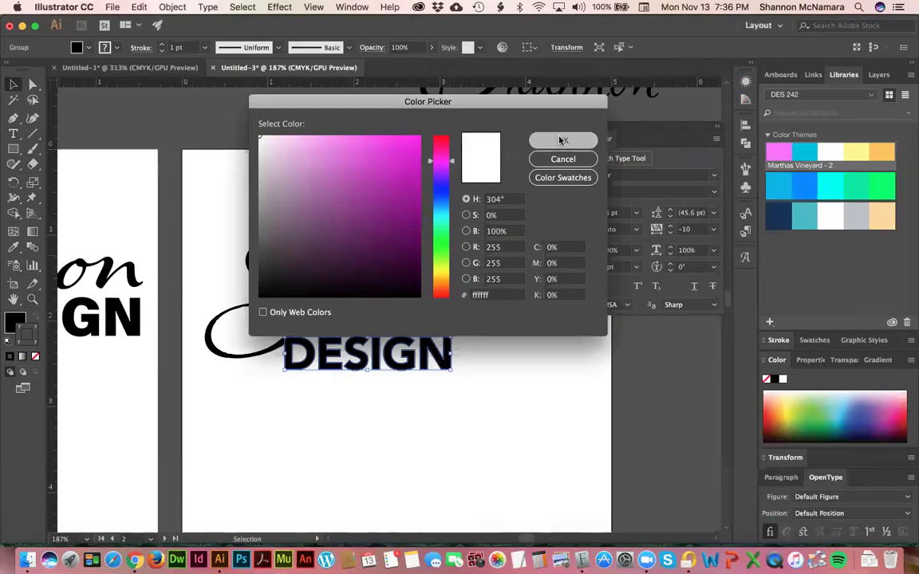
left_click(563, 140)
double_click(33, 330)
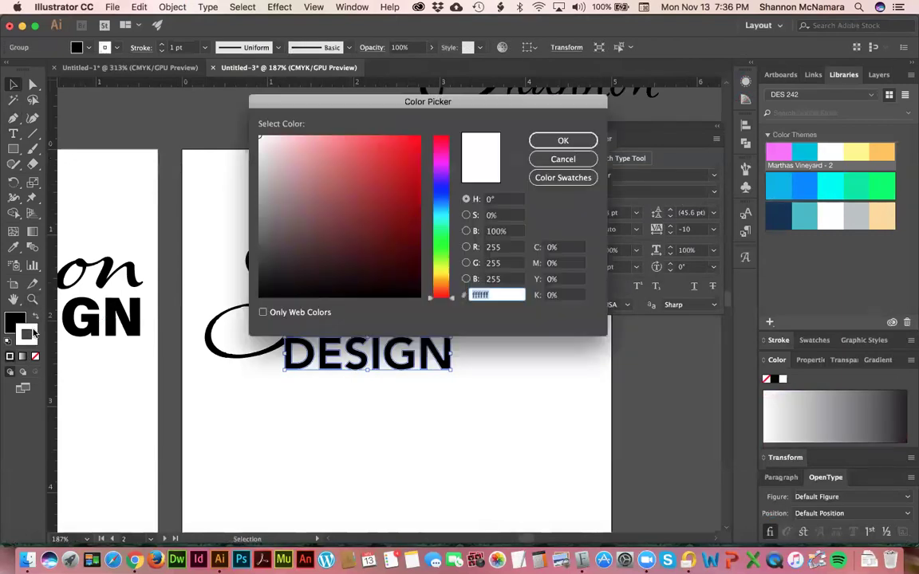
left_click(438, 169)
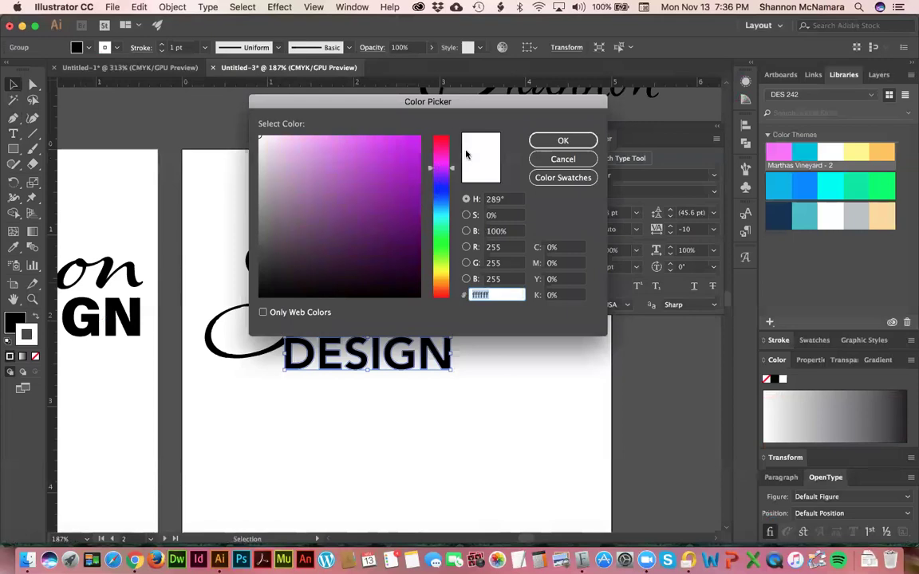
left_click_drag(375, 162, 421, 137)
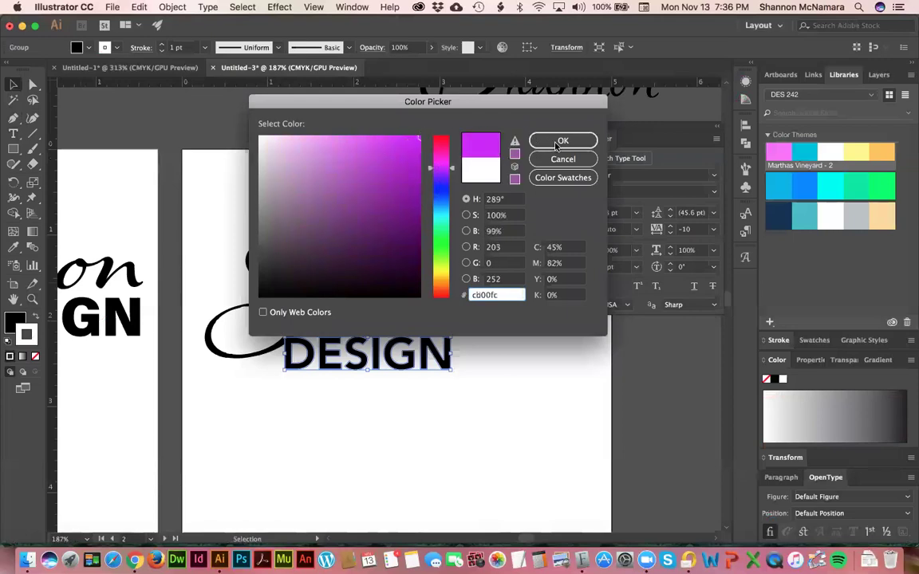
left_click(563, 140)
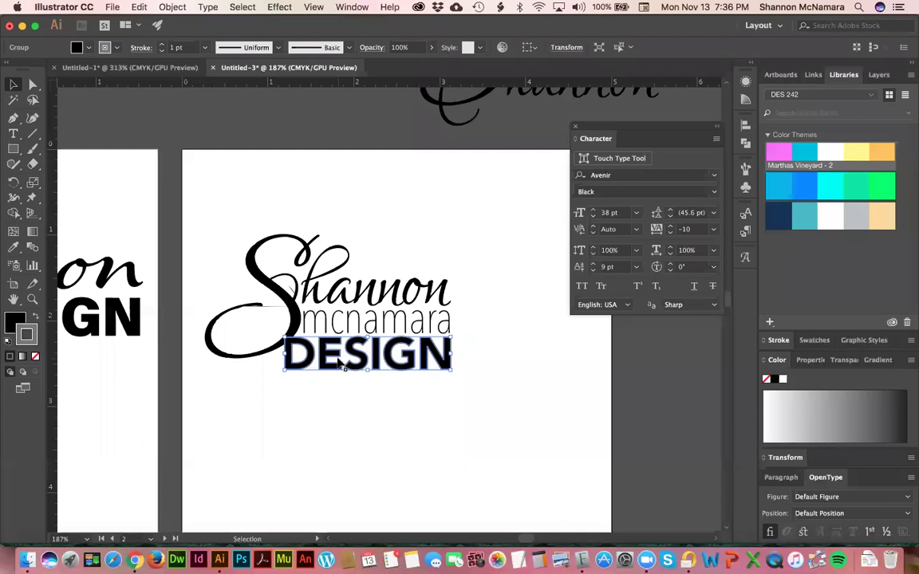
left_click(109, 7)
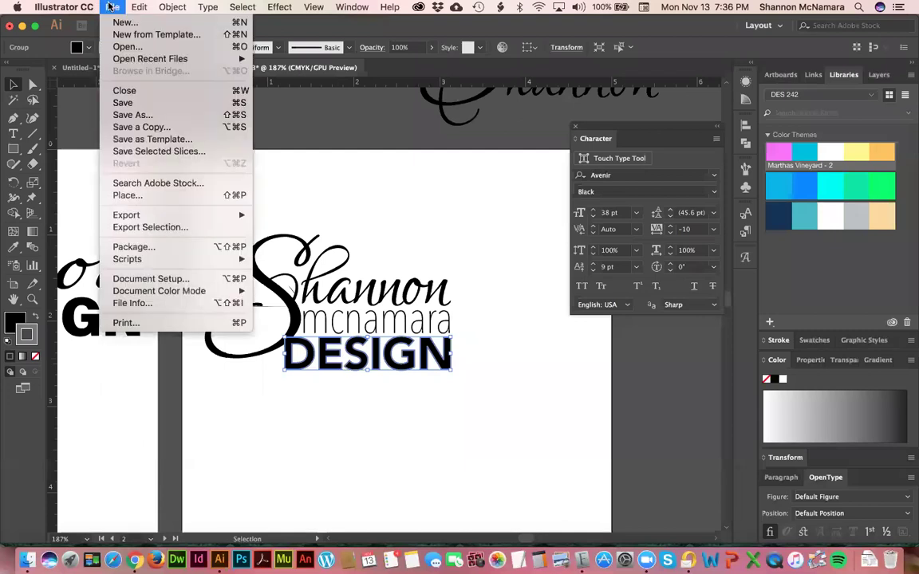
mouse_move(172, 295)
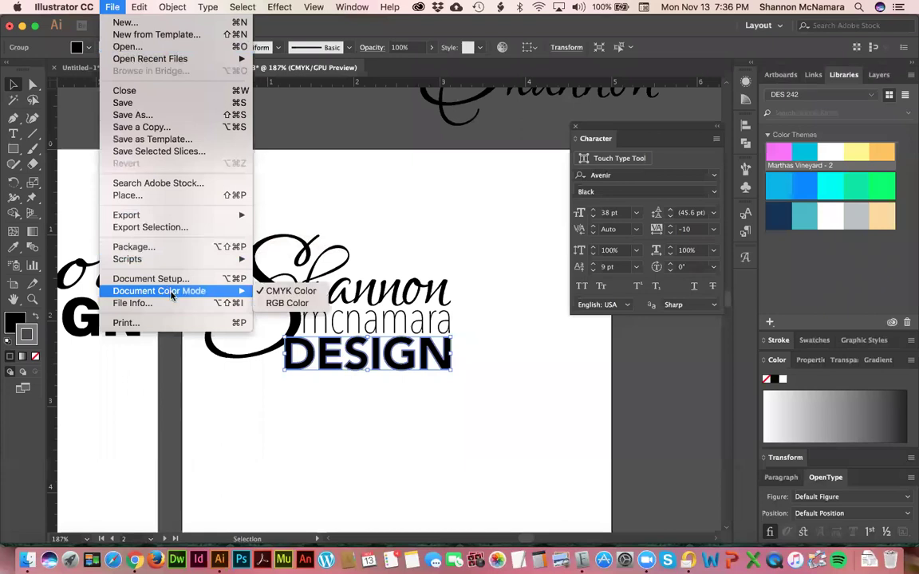
key("Escape")
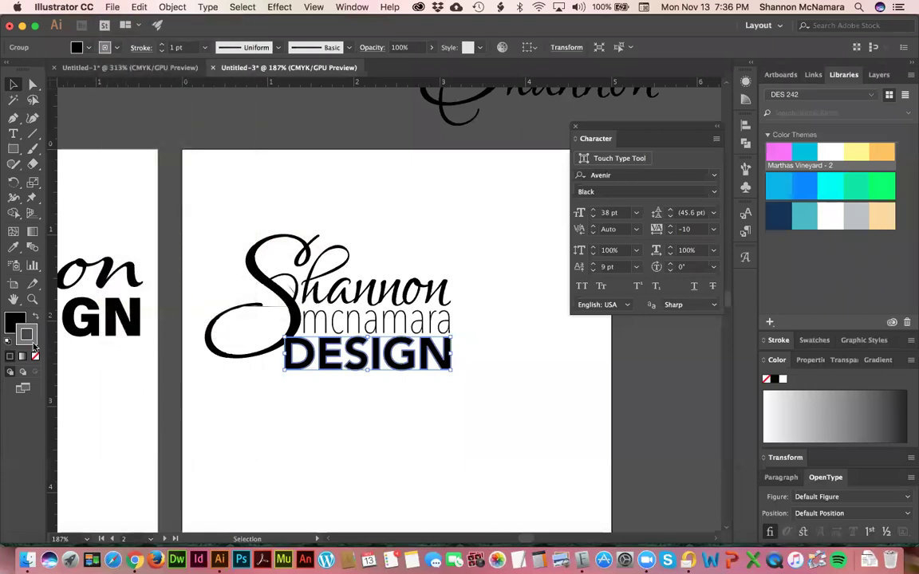
double_click(16, 320)
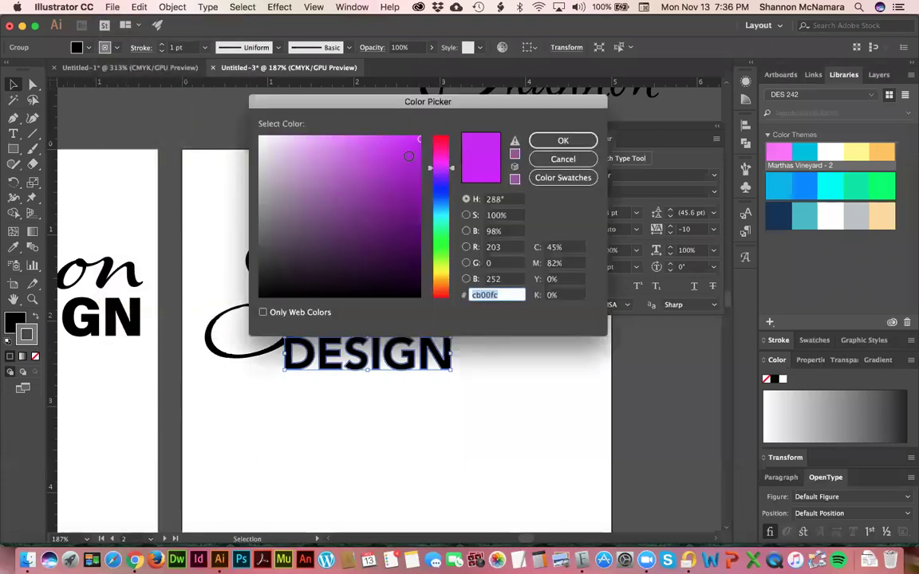
left_click(562, 140)
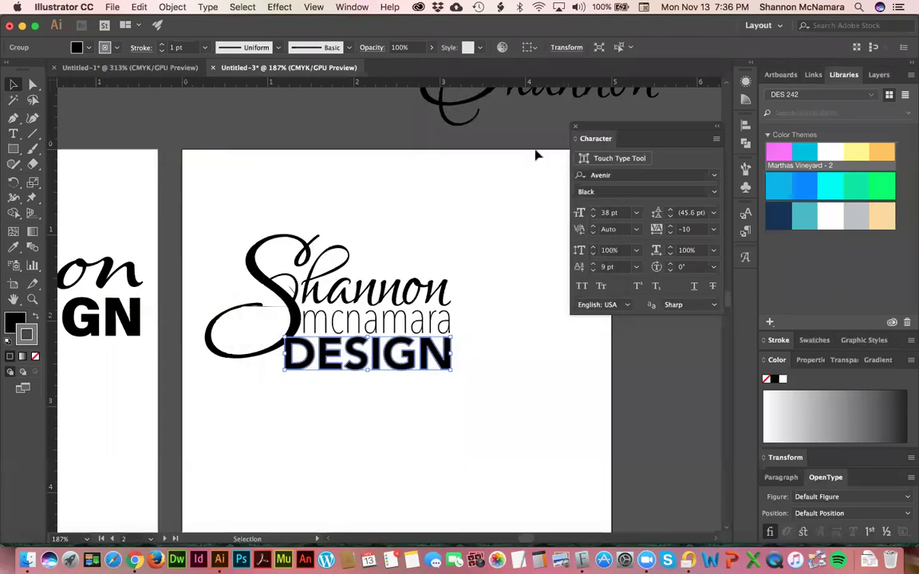
left_click(452, 182)
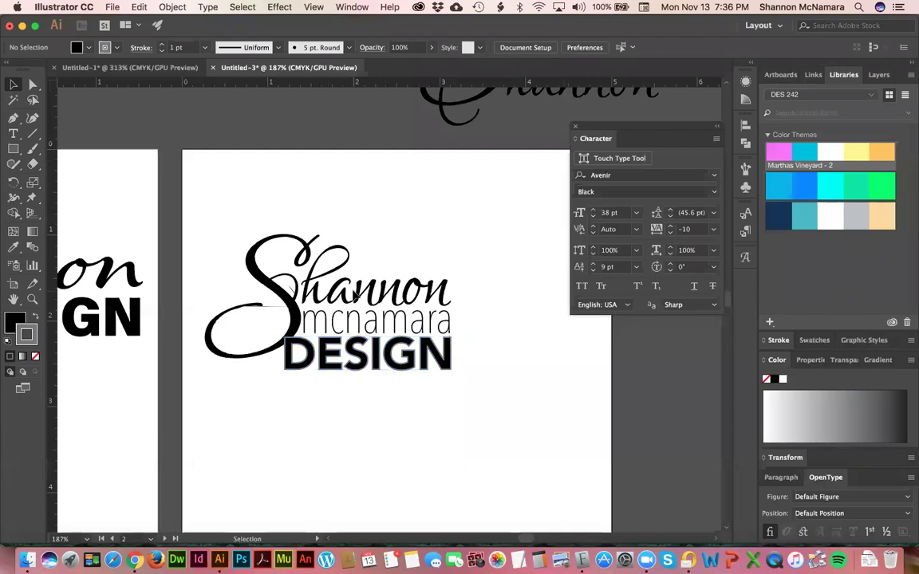
left_click(361, 293)
left_click(778, 152)
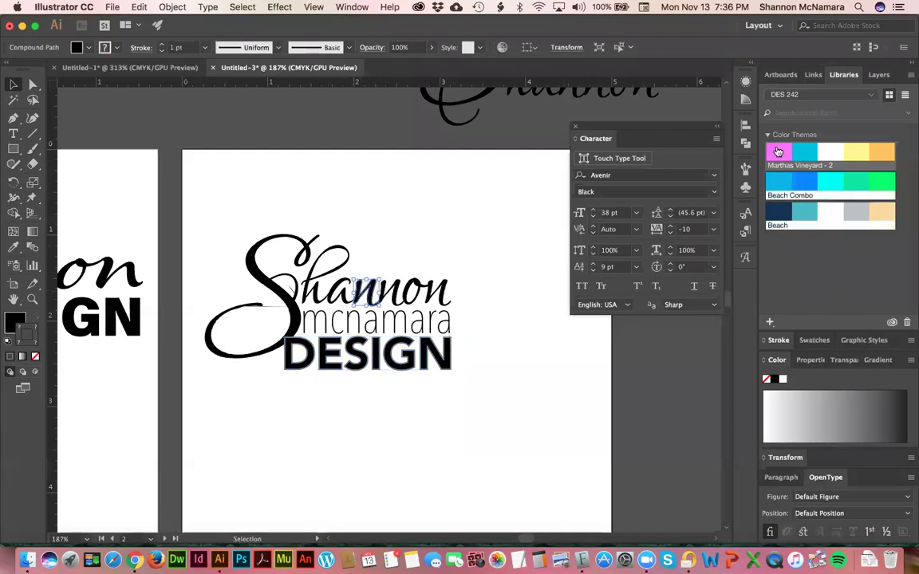
key("super+z")
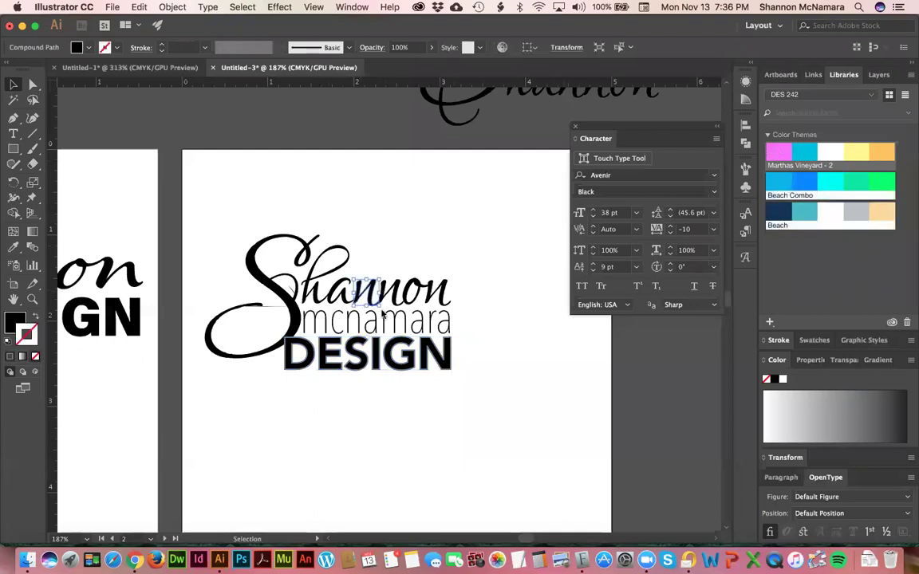
left_click(14, 321)
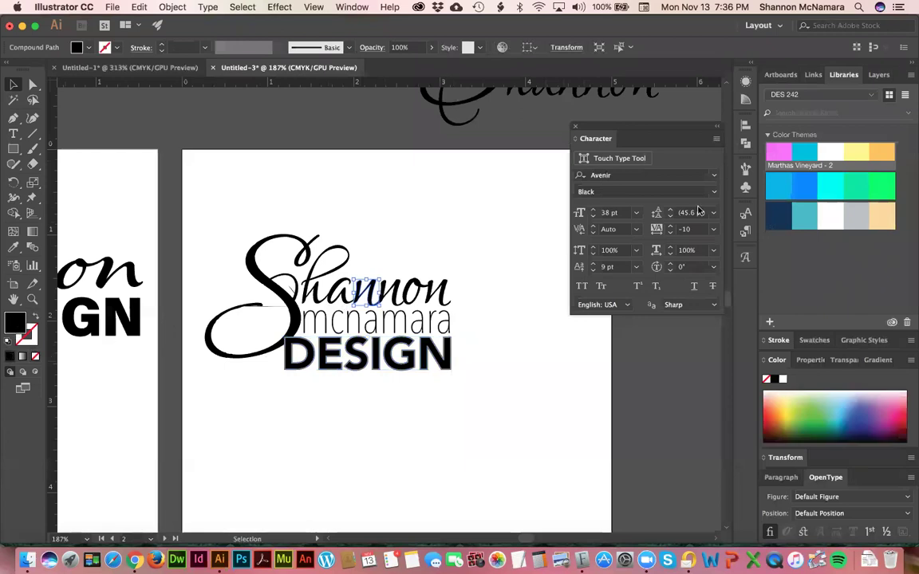
left_click(869, 403)
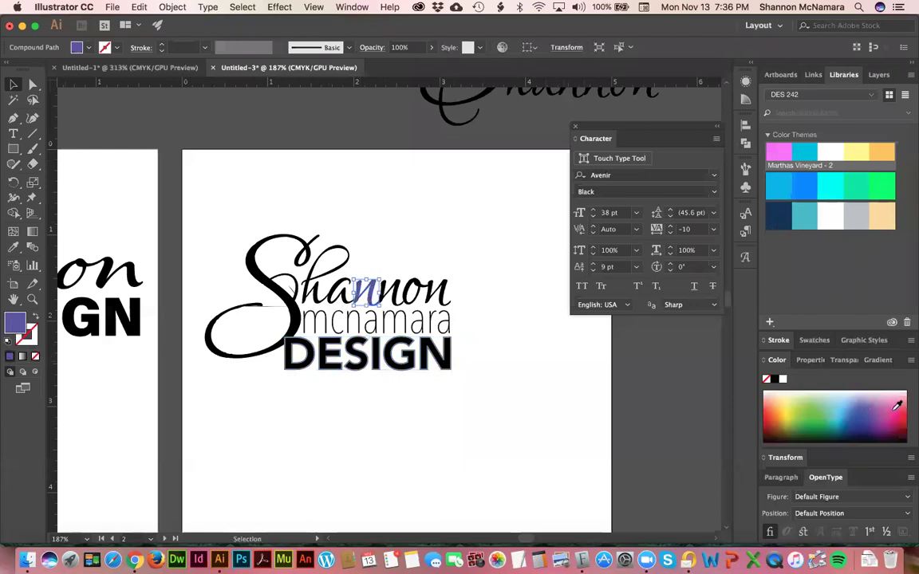
left_click(896, 408)
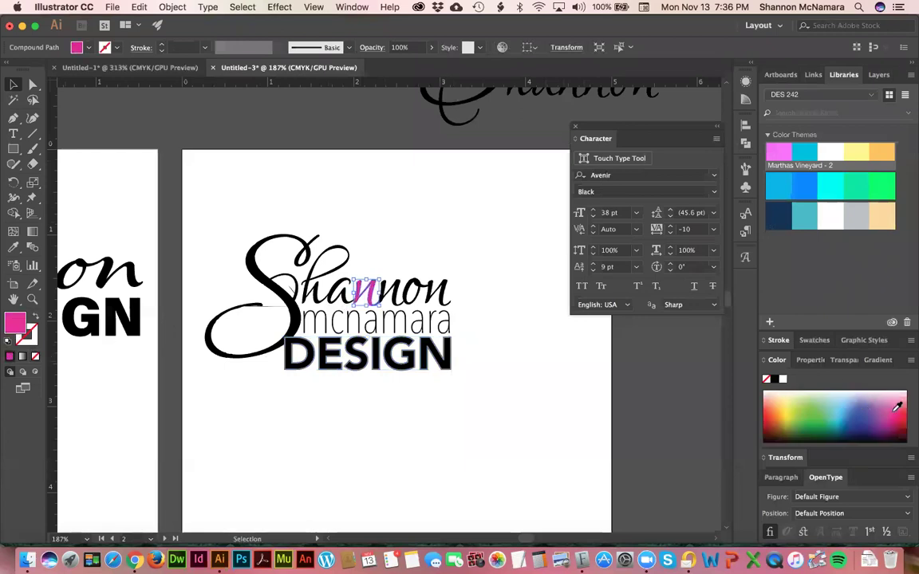
key("super+z")
left_click(369, 357)
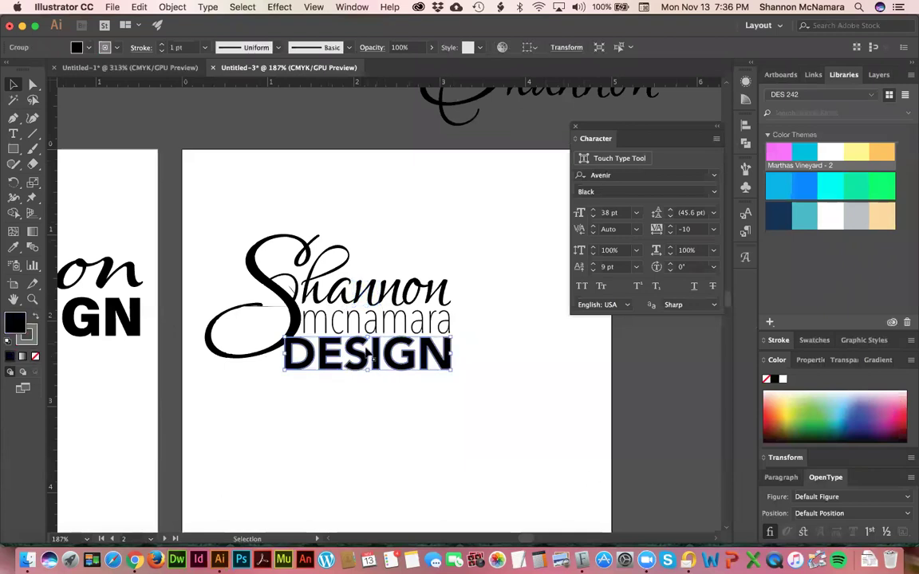
Set the stroke colour to a purple shade in the colour picker.
key("x")
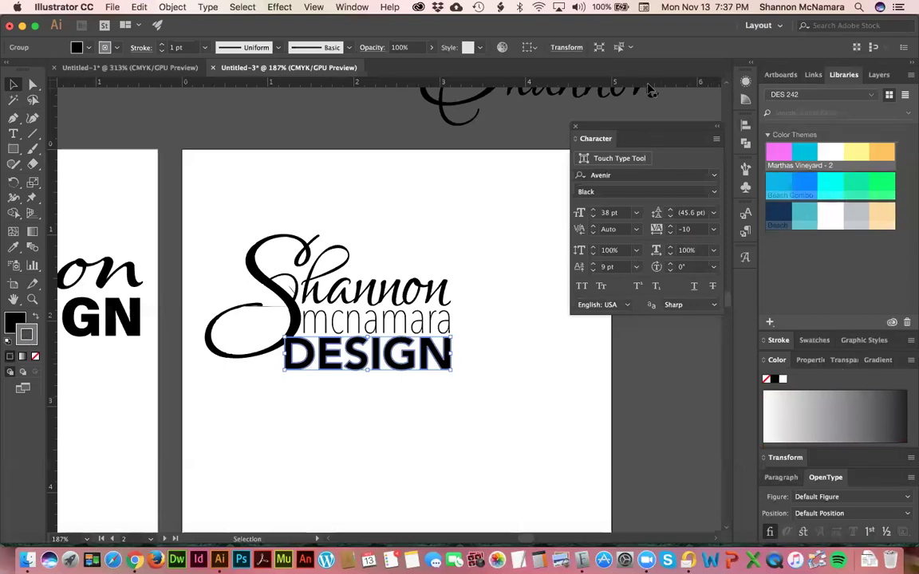
double_click(25, 336)
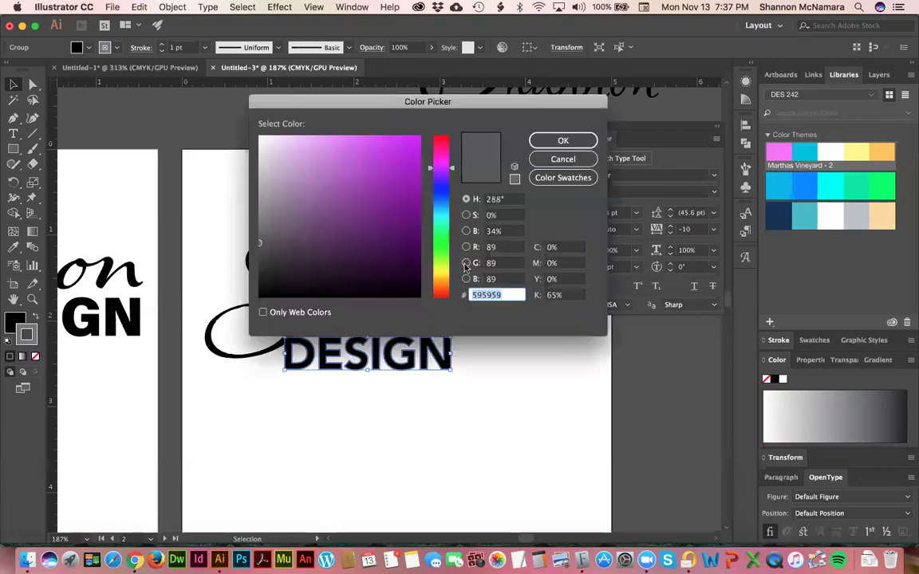
mouse_move(270, 229)
left_mouse_down()
mouse_move(322, 191)
mouse_move(375, 189)
mouse_move(416, 144)
mouse_move(440, 174)
mouse_move(453, 153)
left_mouse_up()
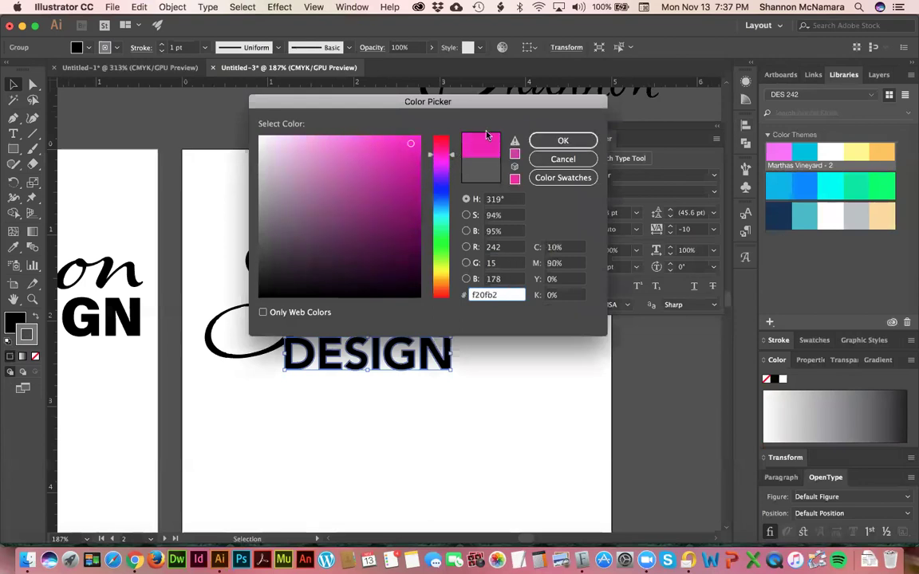
left_click(578, 141)
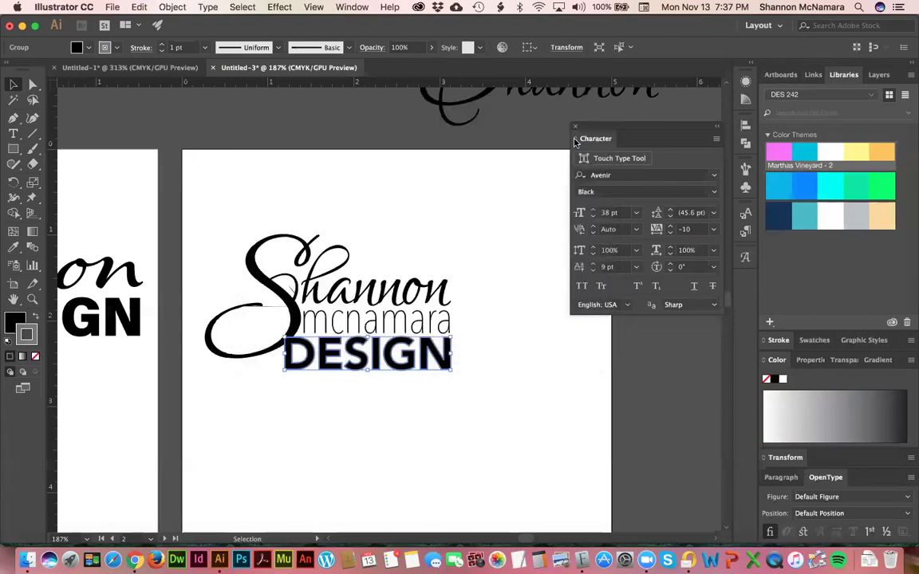
Scale up the DESIGN lettering and zoom in on it.
left_click(25, 334)
left_click_drag(451, 370, 580, 424)
left_click(518, 250)
left_click(313, 356)
key("z")
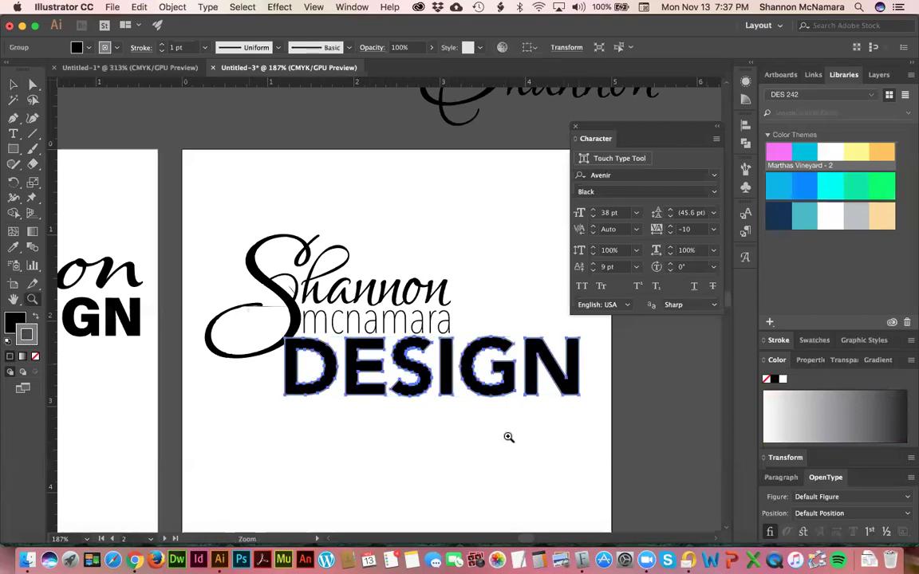
left_click_drag(510, 435, 633, 411)
key("v")
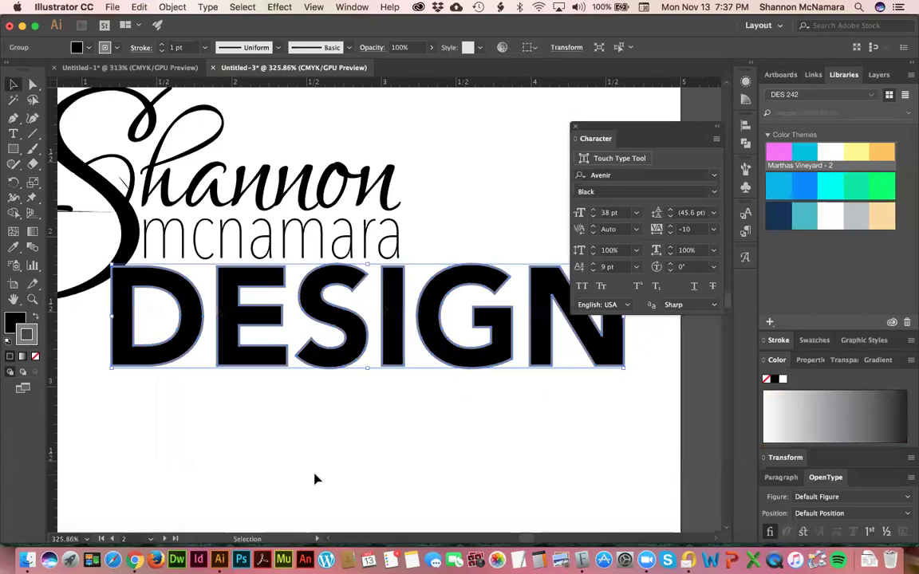
Give DESIGN a magenta stroke from the stroke swatches.
left_click(115, 48)
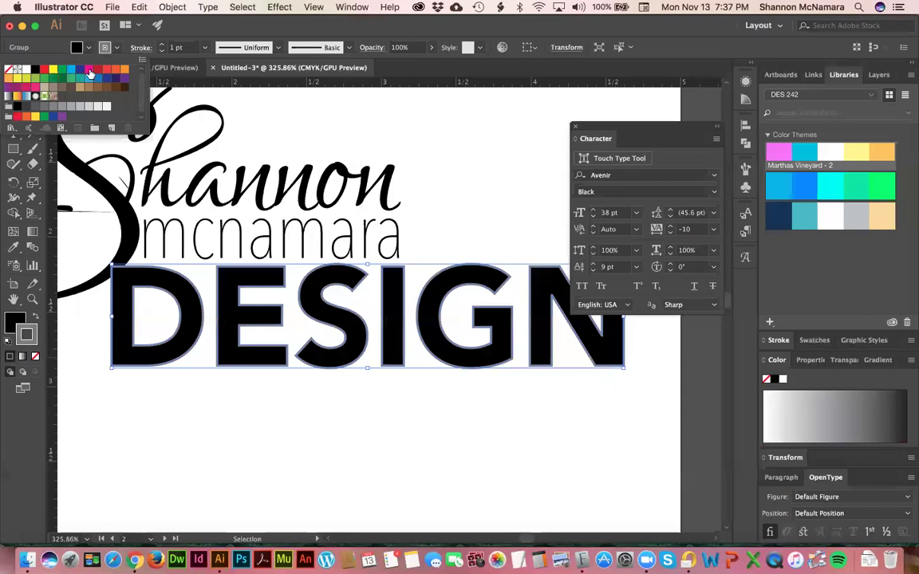
left_click(88, 70)
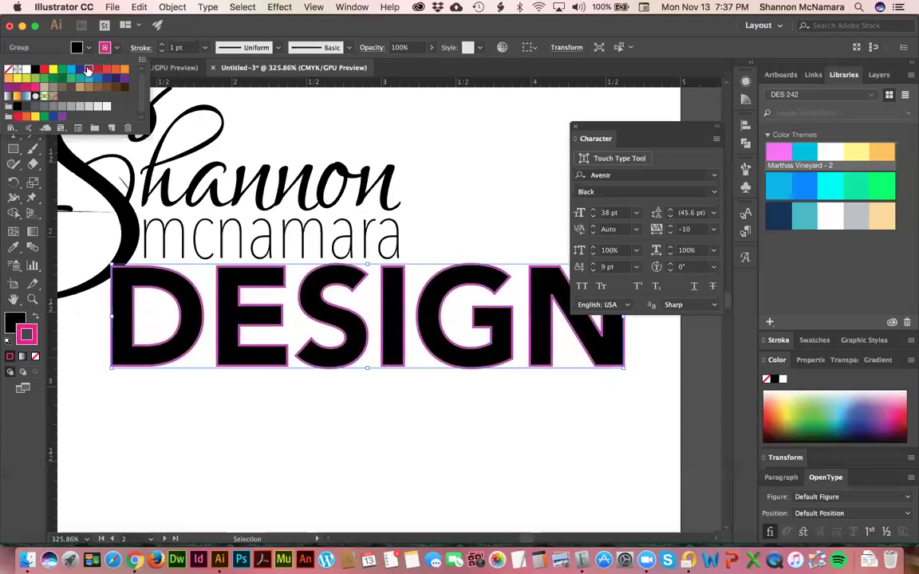
left_click(179, 30)
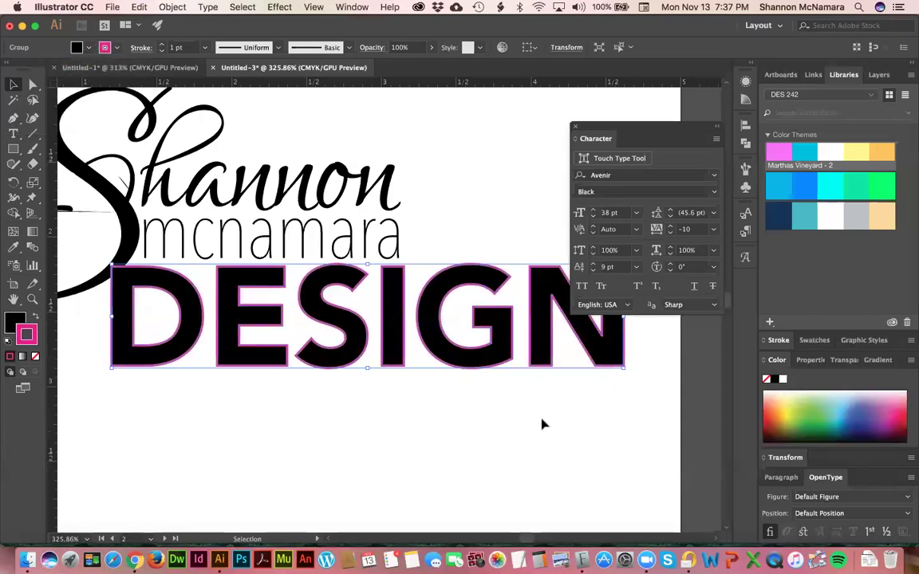
double_click(594, 129)
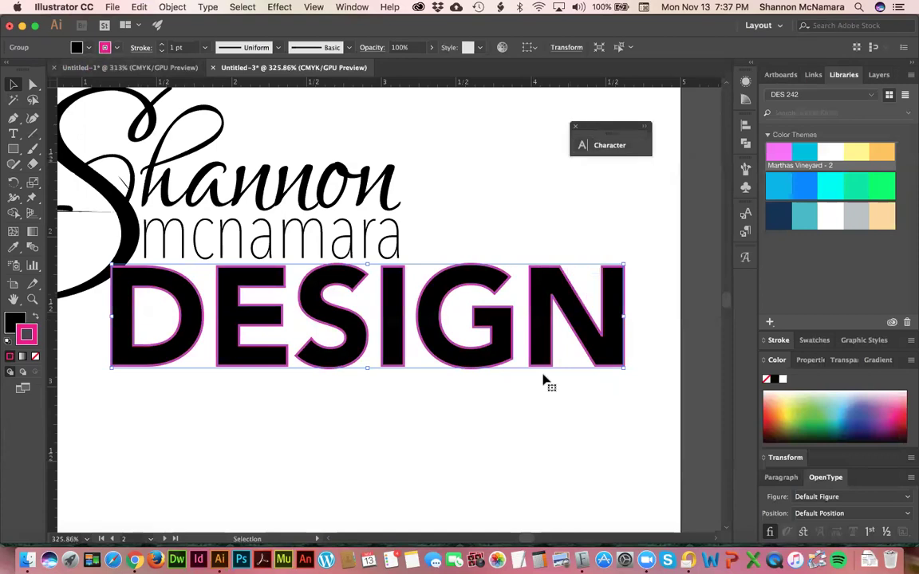
Resize DESIGN to fit under mcnamara and inspect it up close.
left_click_drag(626, 369, 262, 298)
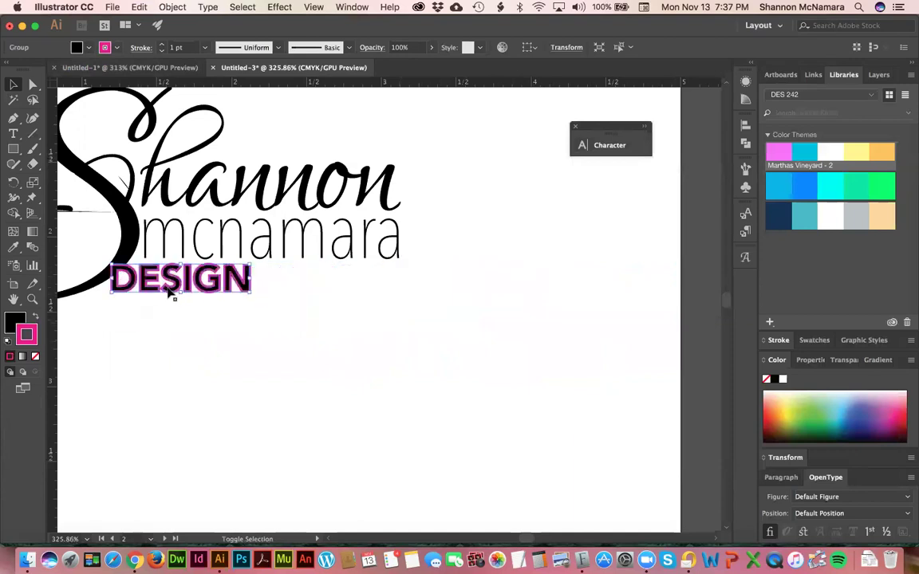
left_click_drag(246, 293, 208, 283)
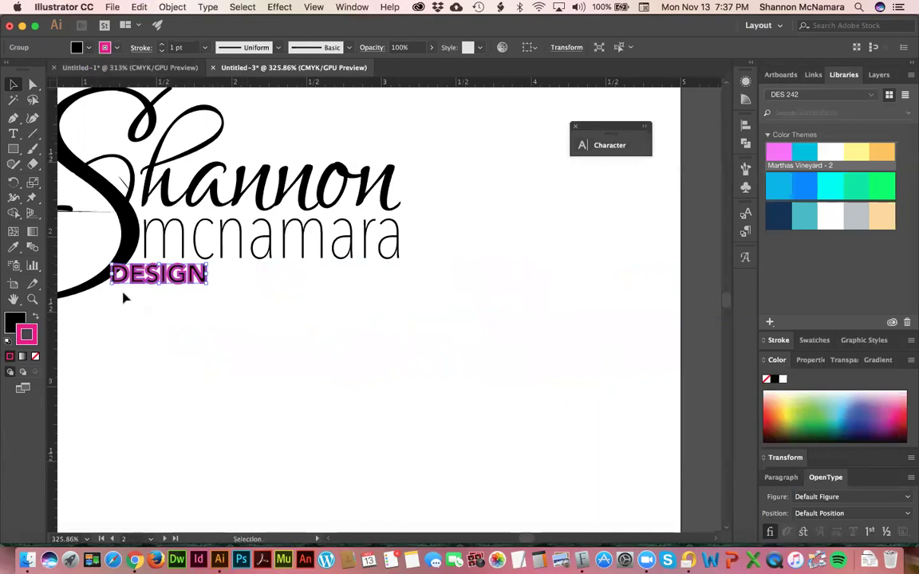
key("z")
left_click_drag(147, 271, 226, 308)
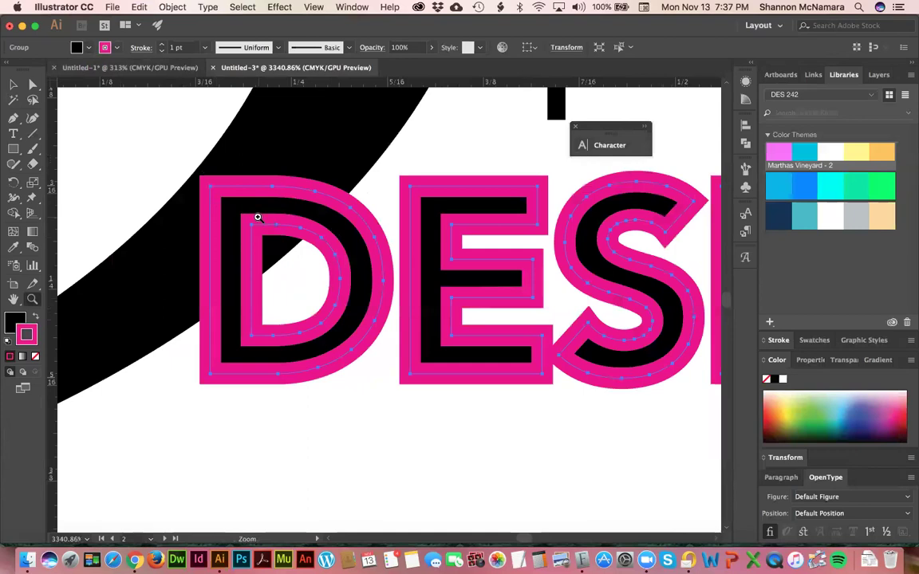
key("super+0")
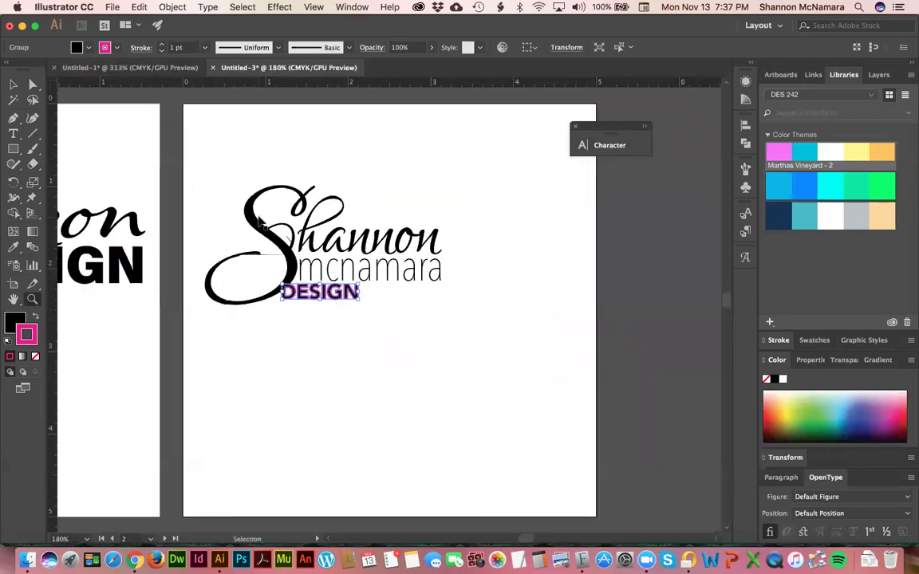
Undo recent edits to restore the large bold black DESIGN without a stroke.
key("super+z")
key("super+z")
key("super+z")
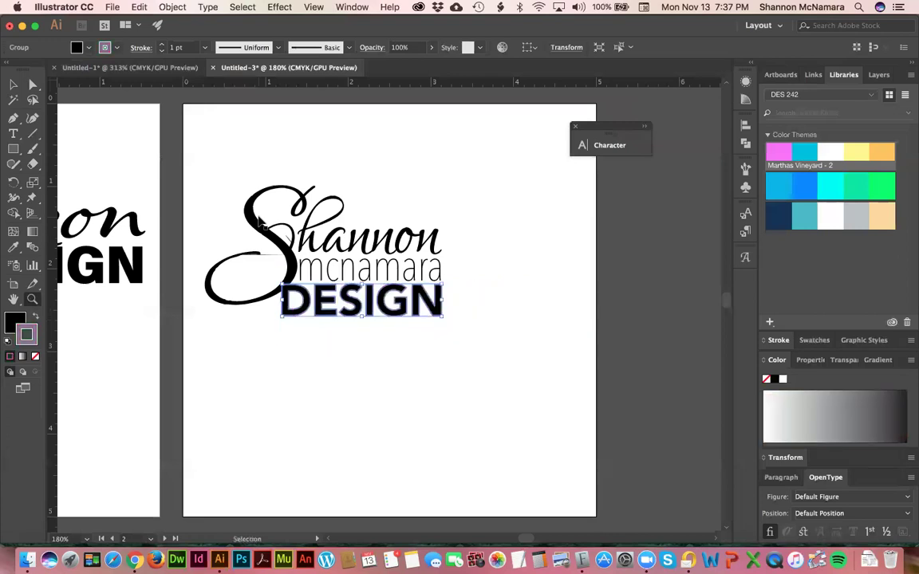
key("super+z")
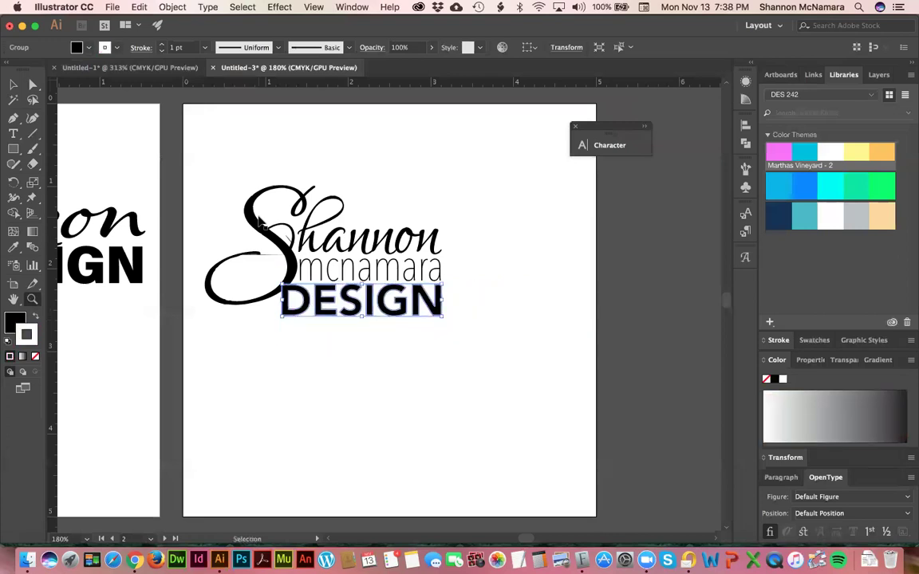
key("super+z")
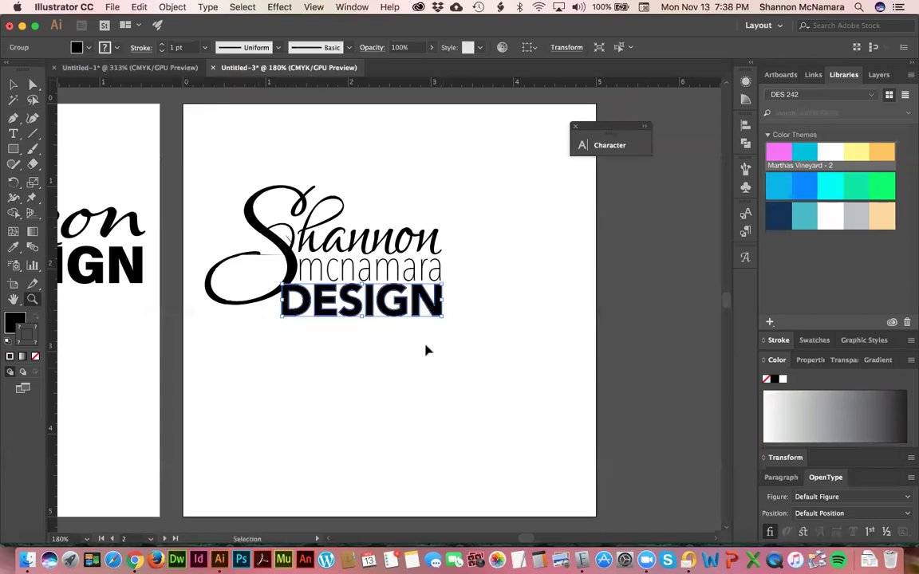
key("shift+super+o")
key("slash")
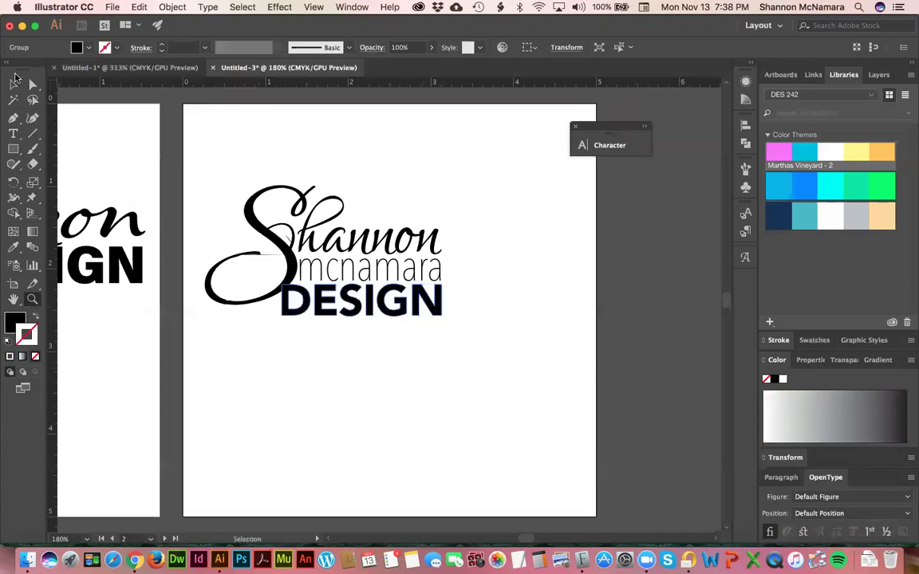
Select the DESIGN lettering and nudge it slightly right under mcnamara.
key("v")
key("shift+super+a")
left_click(392, 311)
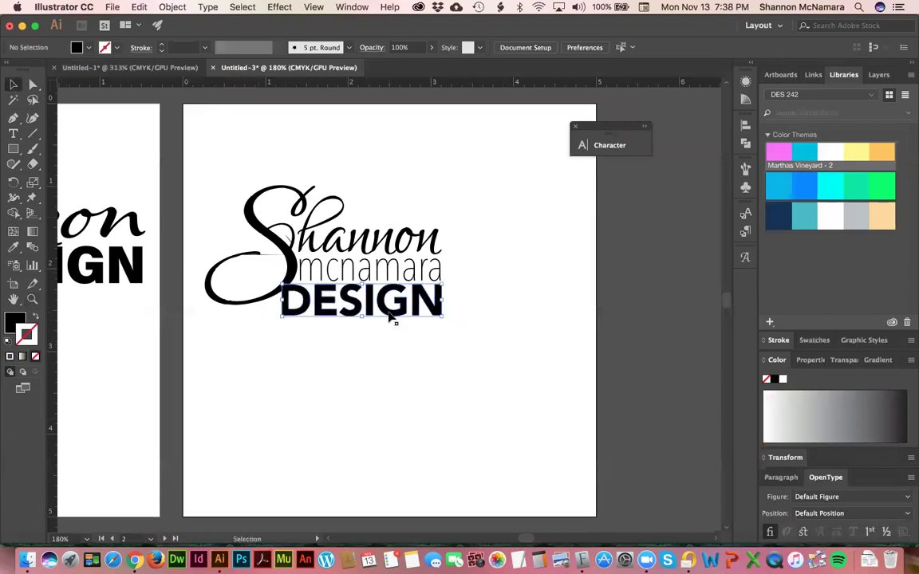
left_click(398, 316)
left_click_drag(376, 312, 387, 311)
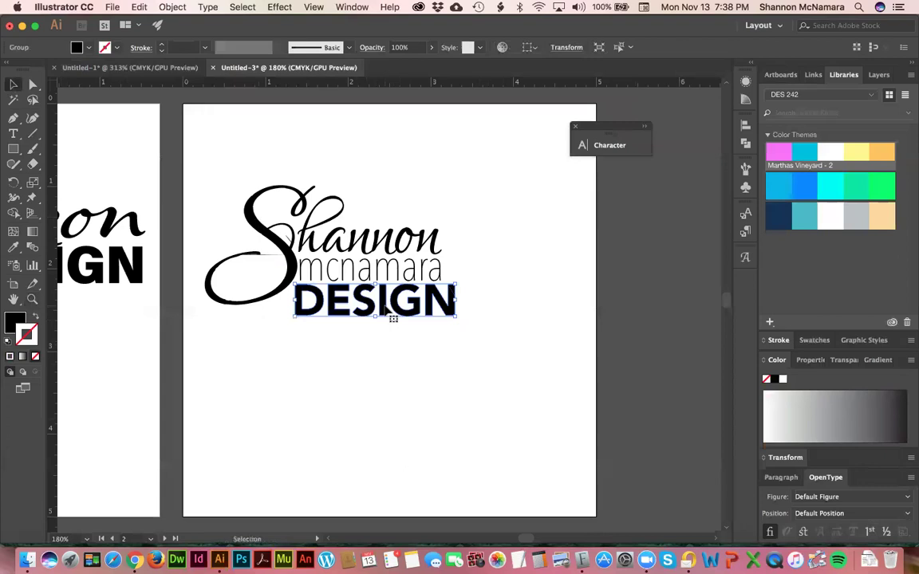
Add a 0.01 in offset path around the DESIGN letters, with preview on.
left_click(170, 8)
mouse_move(188, 279)
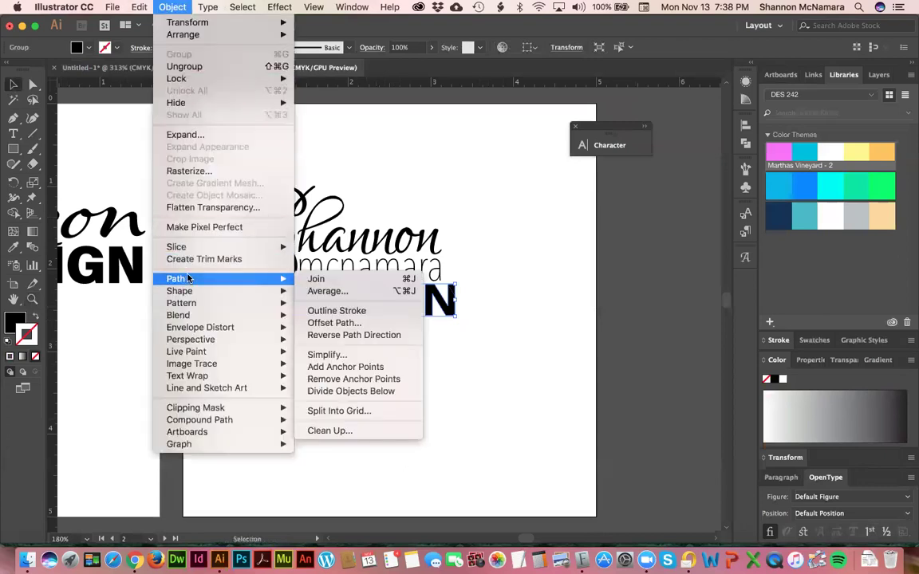
left_click(335, 323)
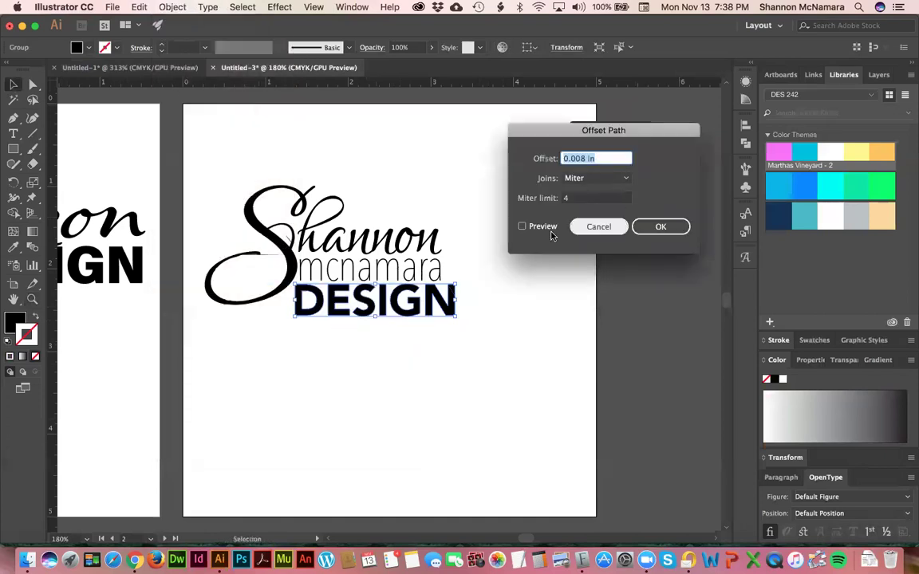
left_click(539, 228)
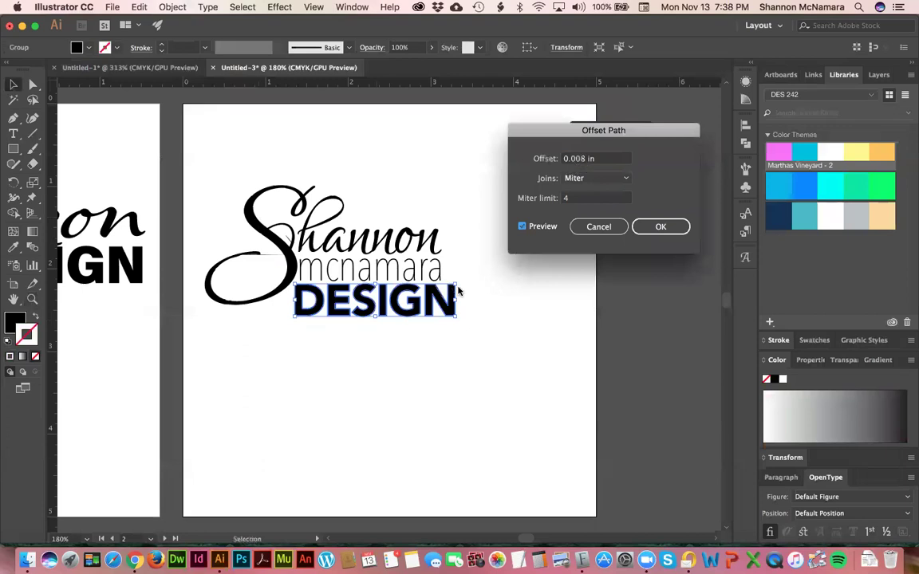
left_click(578, 160)
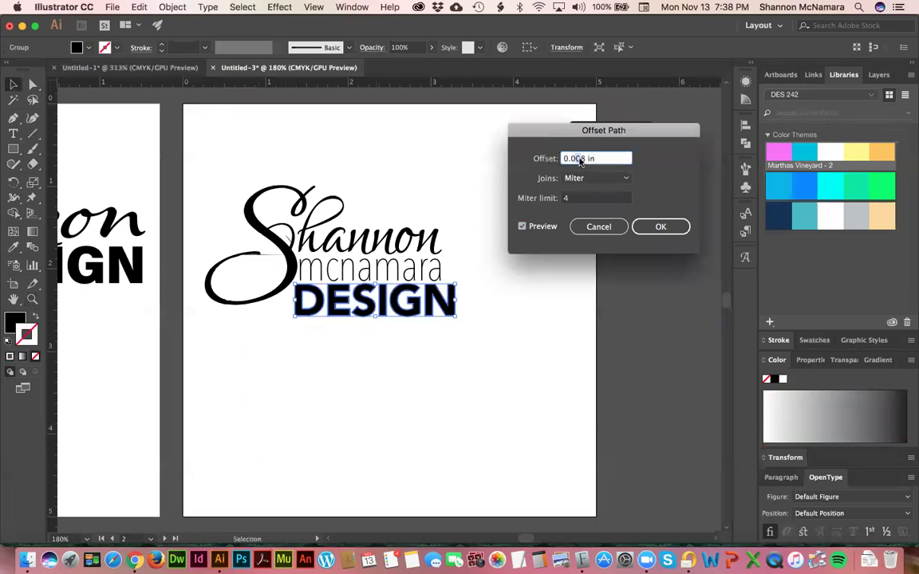
type("1")
key("Return")
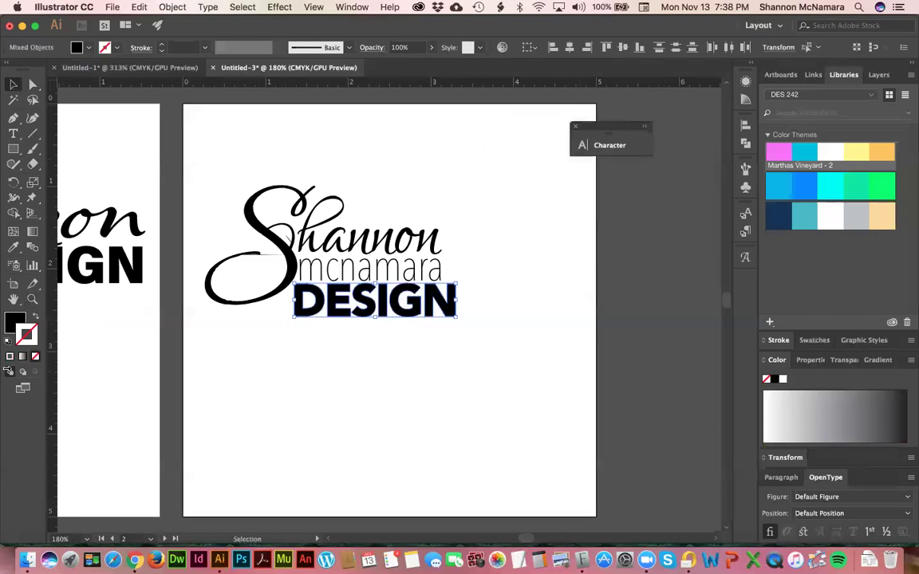
left_click(15, 322)
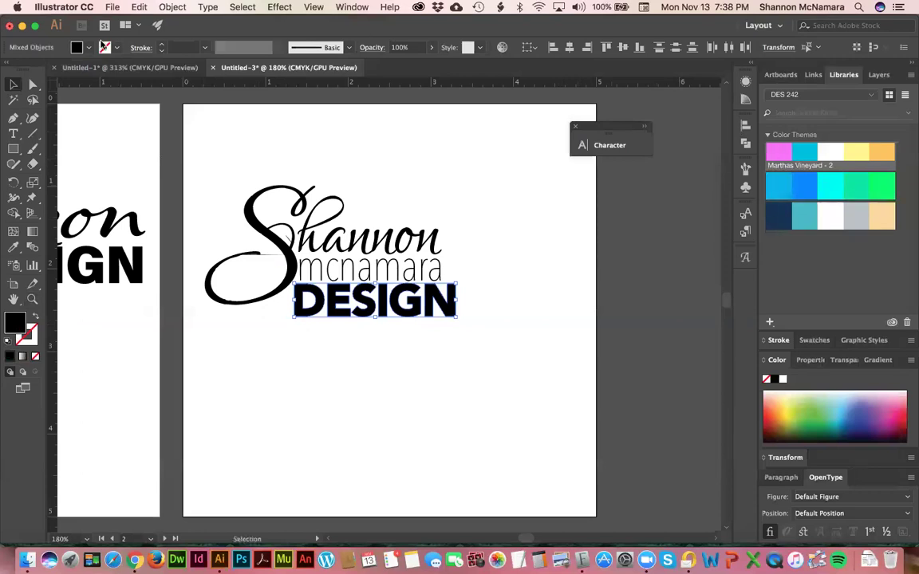
Fill the offset shape magenta and zoom in on DESIGN to check the pink border.
left_click(88, 49)
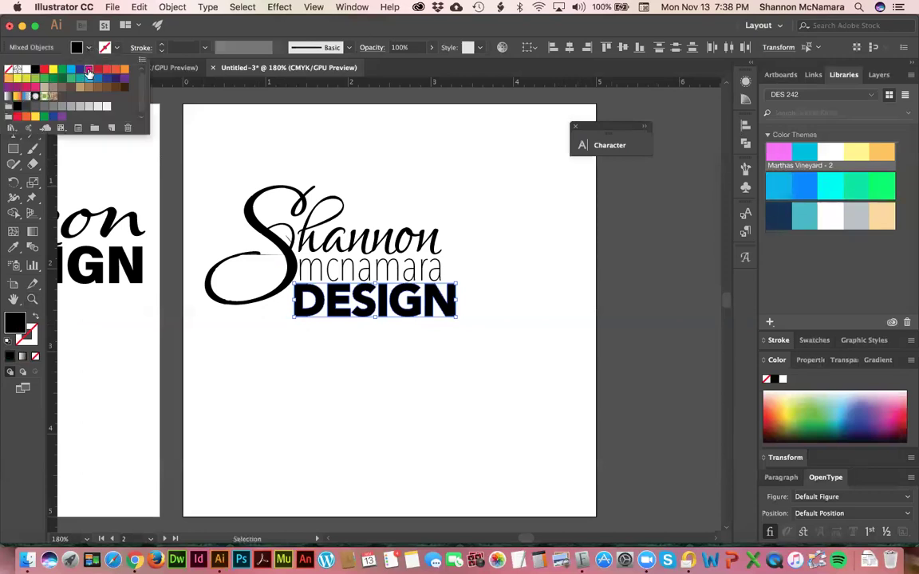
left_click(84, 70)
left_click(454, 358)
left_click(446, 359)
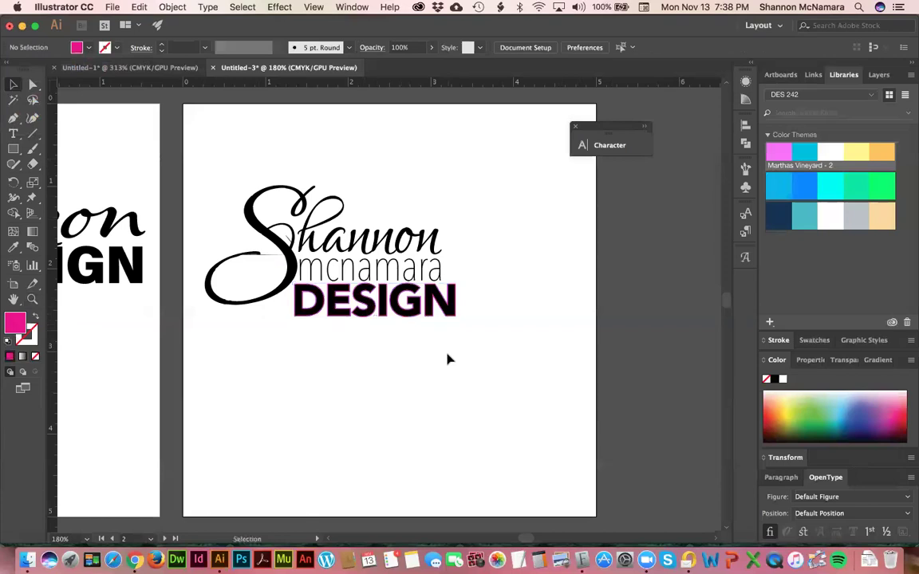
key("z")
left_click_drag(385, 332, 525, 378)
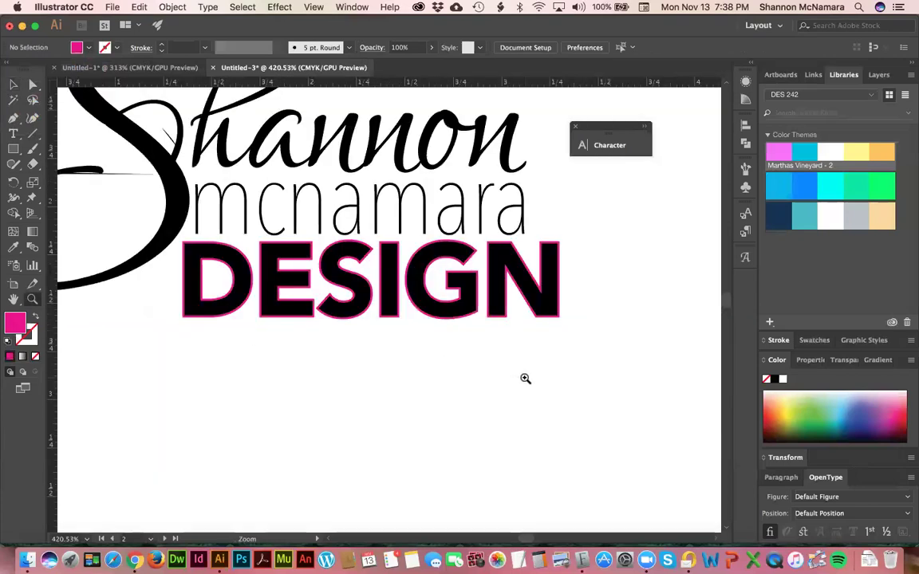
Enlarge the DESIGN group by its corner handle, inspect the D, then fit the artboard.
key("v")
left_click(423, 307)
left_click_drag(560, 319, 299, 263)
left_click(320, 300)
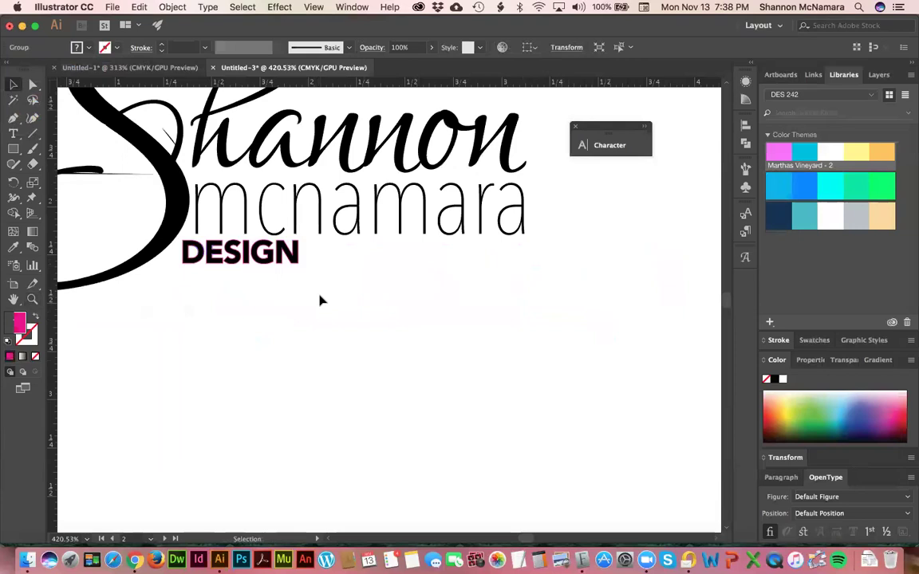
key("z")
left_click_drag(179, 241, 205, 275)
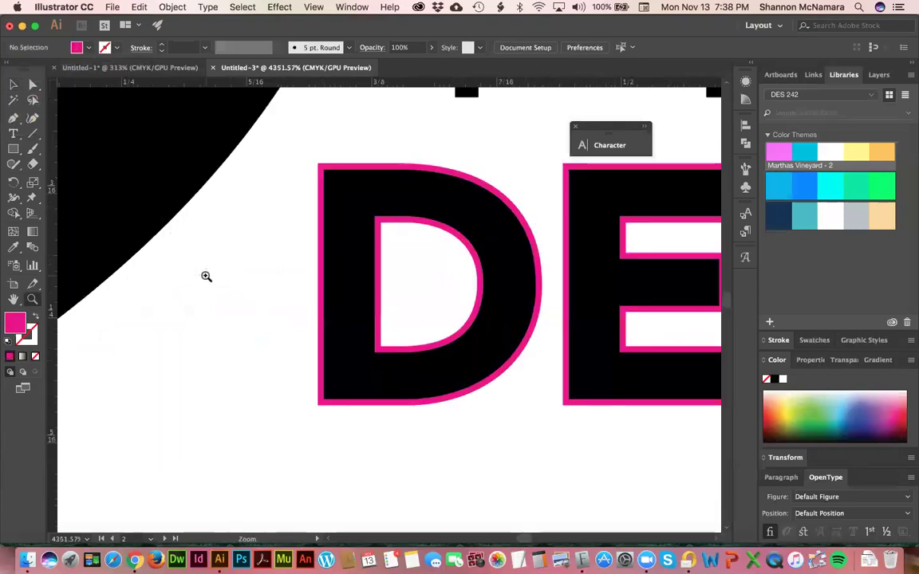
key("super+0")
Scale DESIGN further so it spans the full width beneath mcnamara.
key("v")
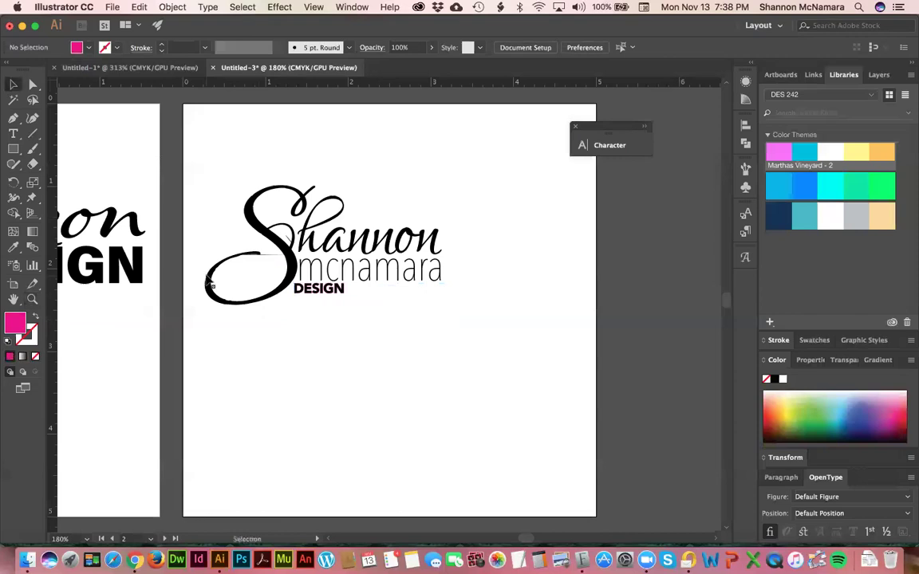
left_click(276, 216)
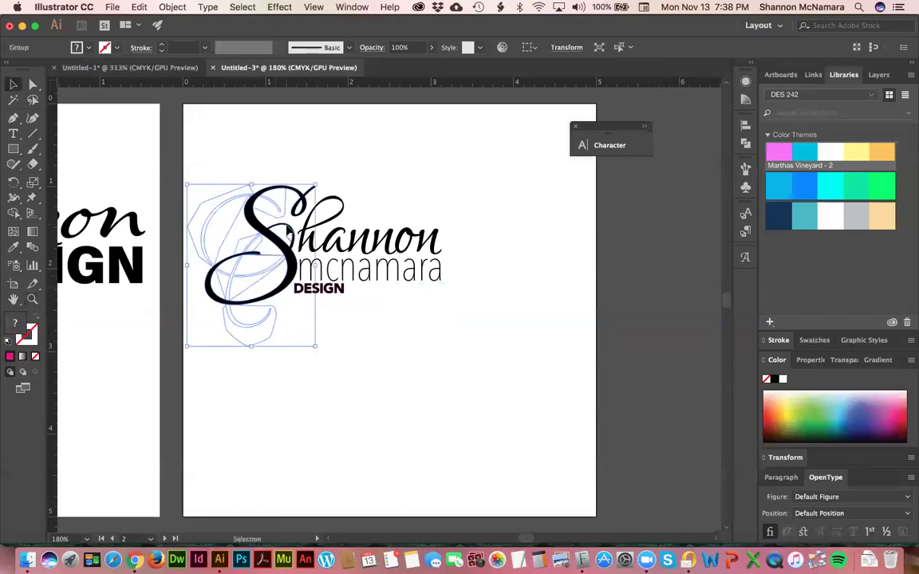
left_click(449, 170)
left_click(252, 248)
left_click(421, 214)
left_click(331, 290)
left_click_drag(345, 294, 443, 315)
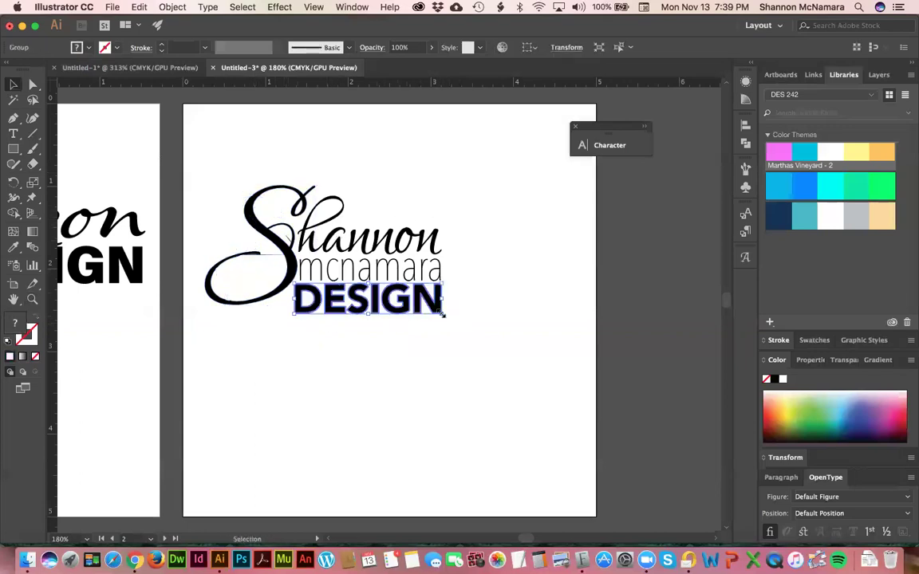
left_click(422, 377)
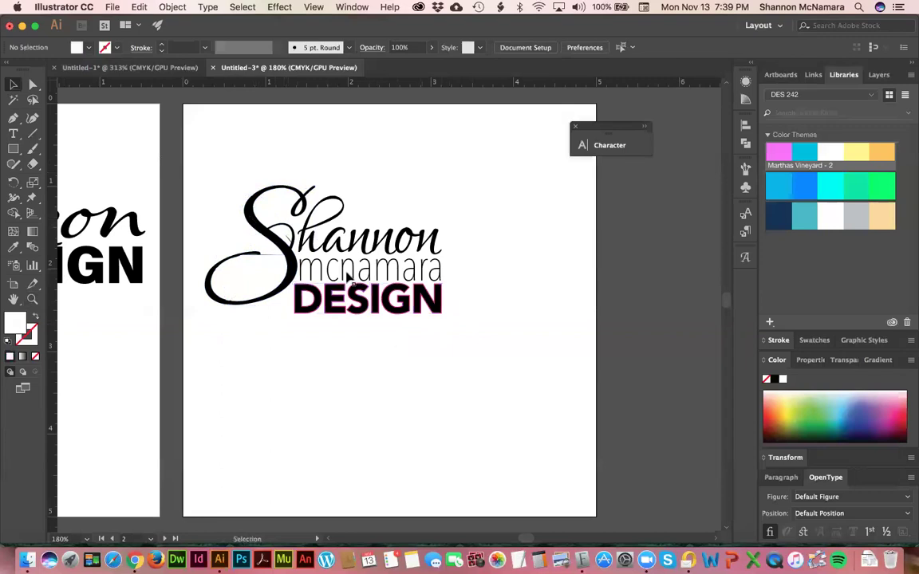
Nudge the DESIGN lettering left under mcnamara and marquee-zoom in close on it.
left_click_drag(314, 292, 303, 299)
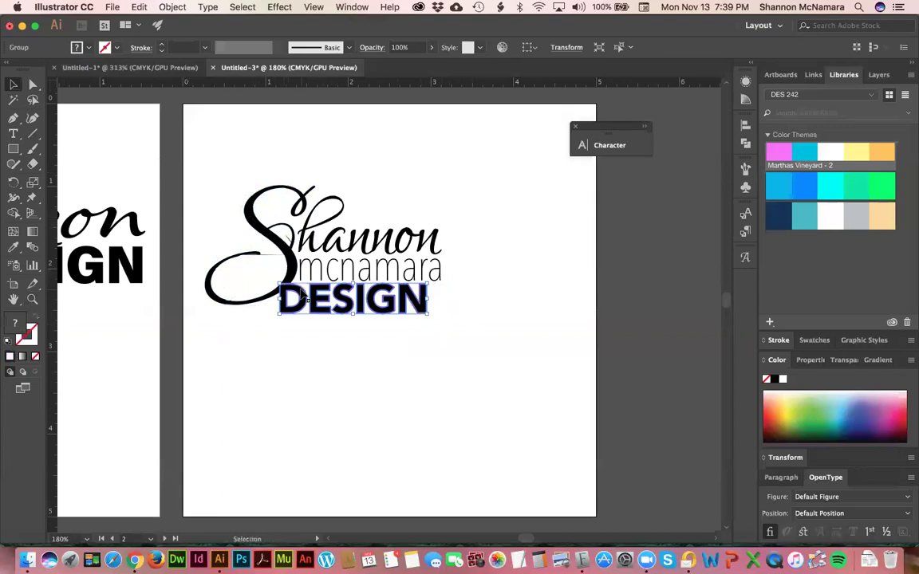
left_click(277, 280)
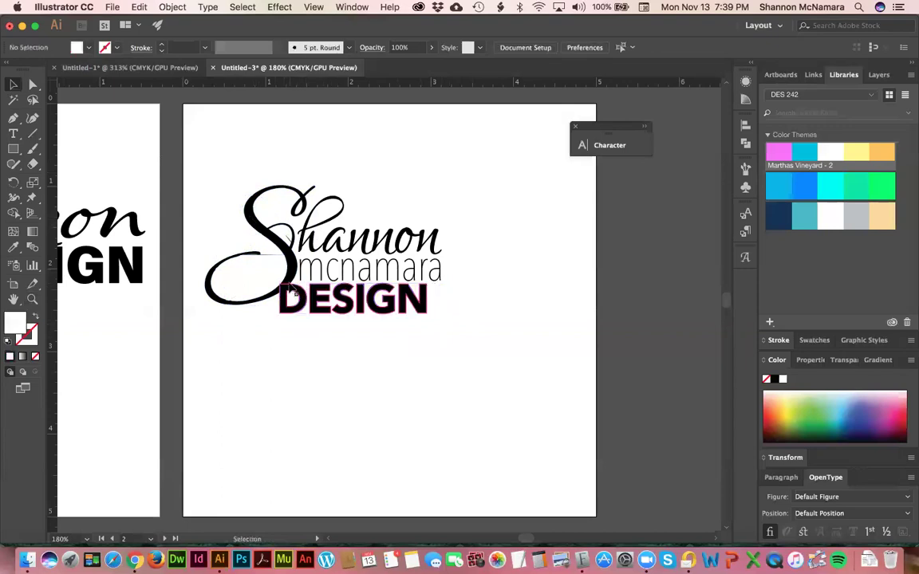
key("z")
left_click_drag(254, 263, 458, 338)
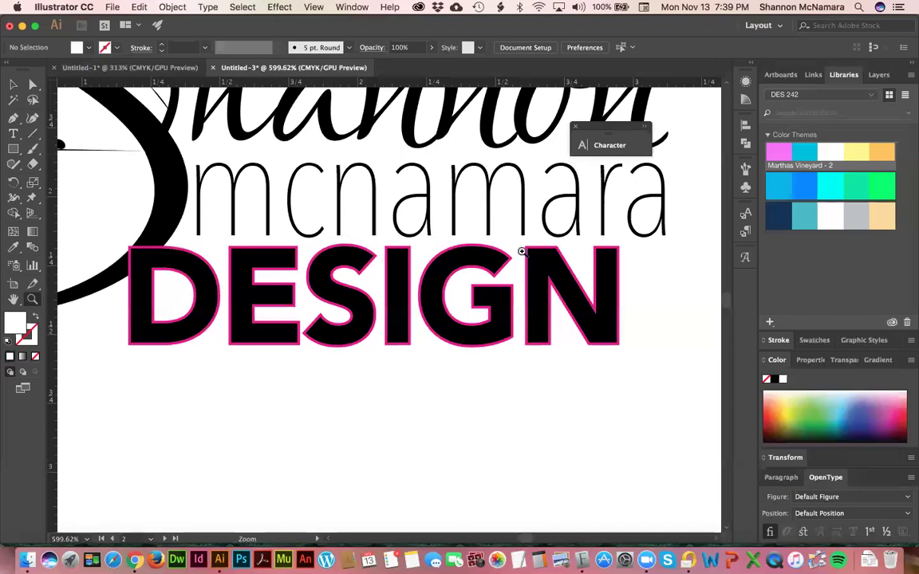
key("v")
left_click(342, 275)
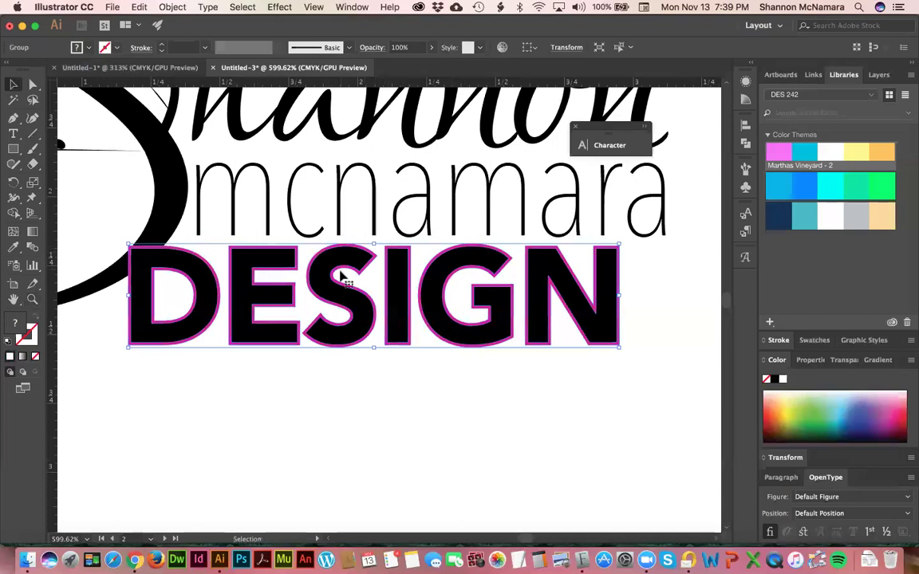
left_click(390, 367)
Type a second 'DESIGN' word in the empty space below the first.
left_click_drag(340, 465, 351, 309)
key("t")
left_click(167, 371)
type("DESIGN")
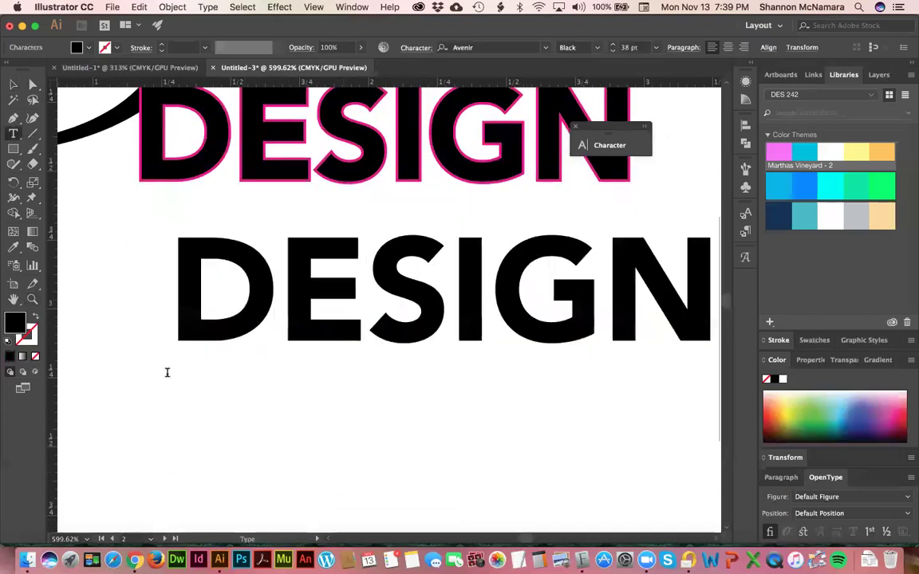
key("Escape")
Position the new DESIGN beneath the first one and convert it to outlines.
left_click(327, 260)
left_click_drag(327, 260, 277, 281)
key("super+shift+o")
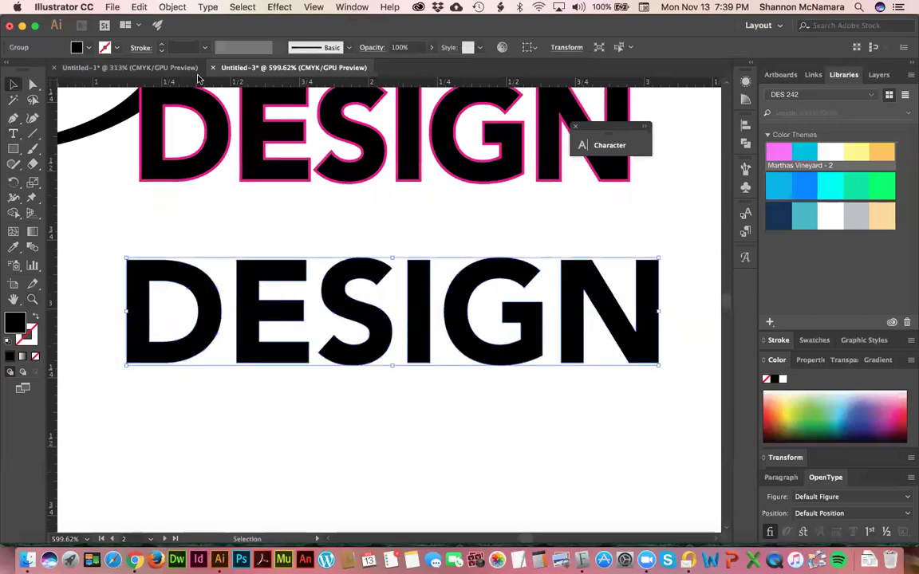
left_click(113, 6)
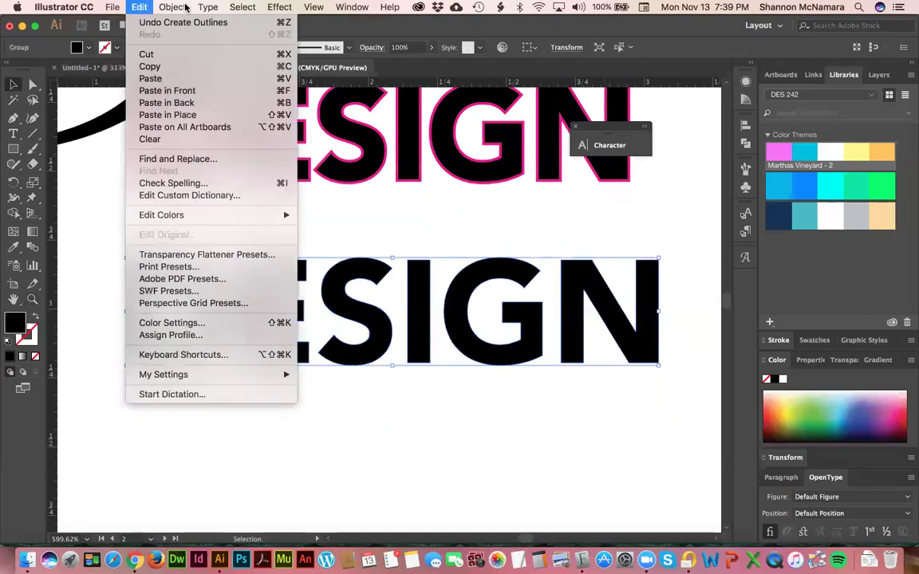
Open Offset Path with Preview on and step the offset to 0.125 in.
mouse_move(173, 7)
mouse_move(280, 288)
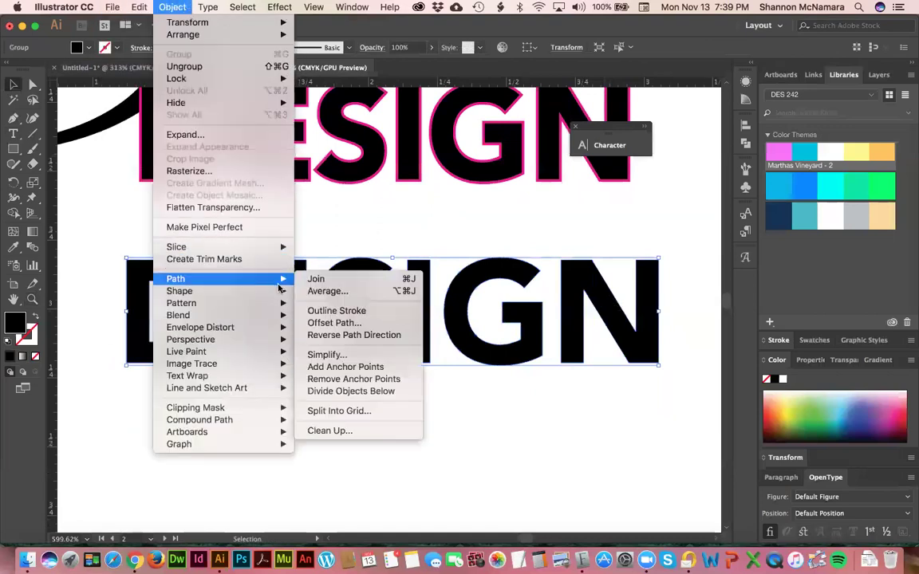
left_click(335, 322)
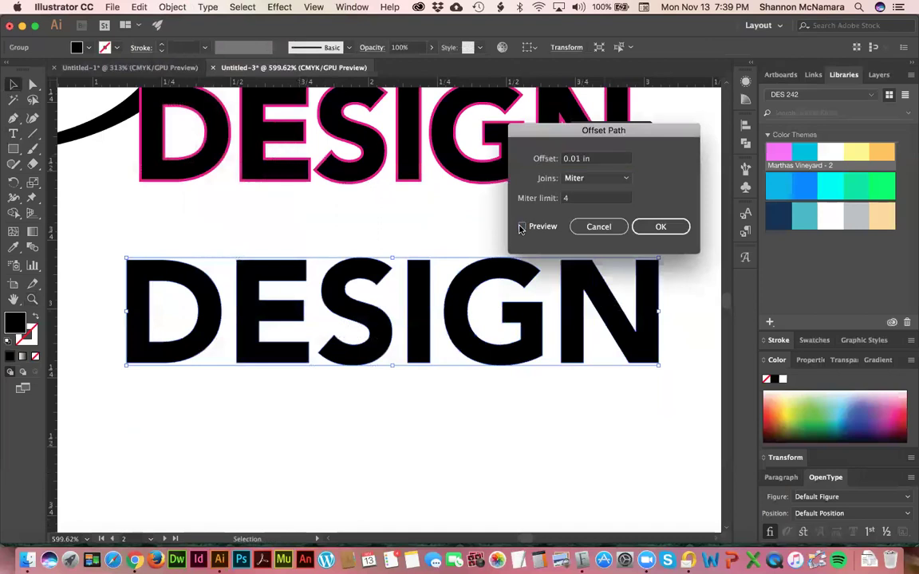
left_click(521, 226)
key("Up")
key("Up")
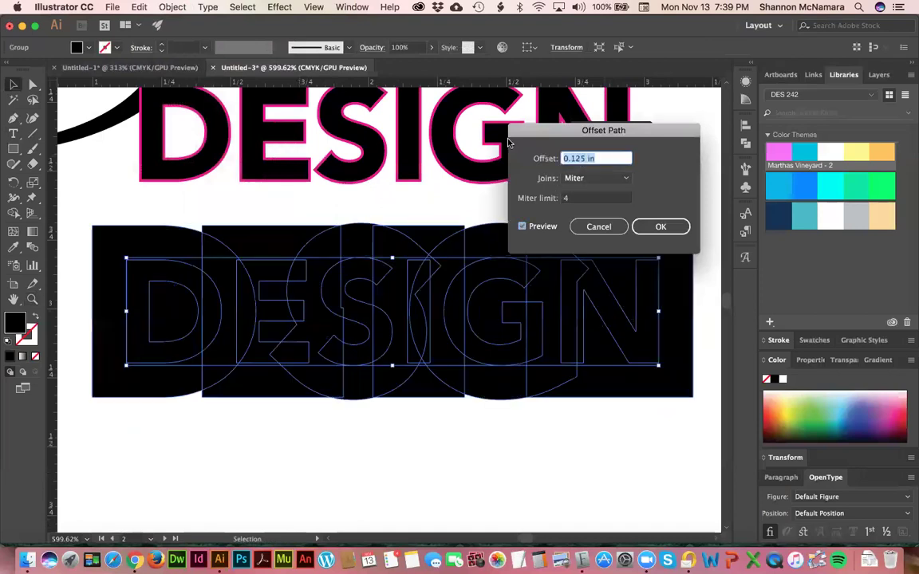
key("Down")
key("Down")
key("Up")
Preview alternative offsets of 0.025, 0.15 and 0.125 in.
left_click(571, 158)
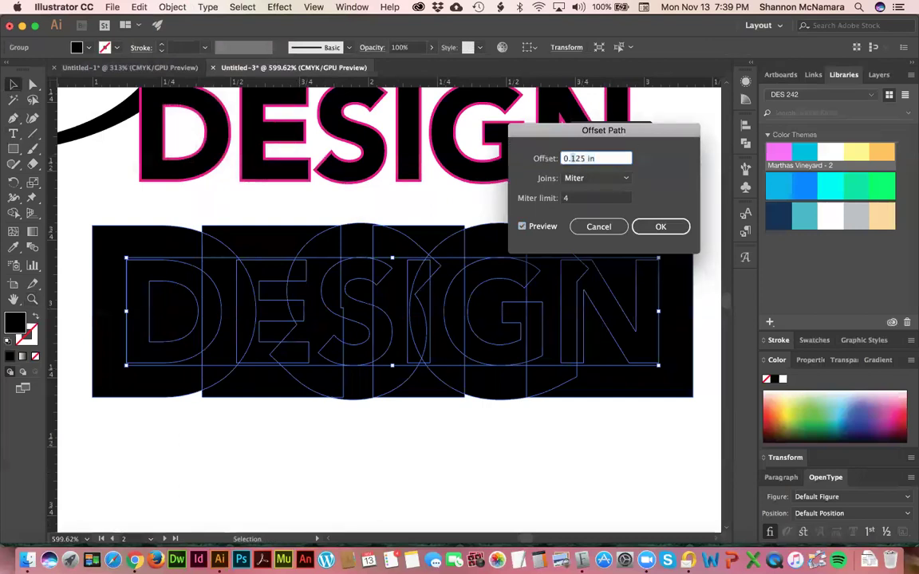
key("Tab")
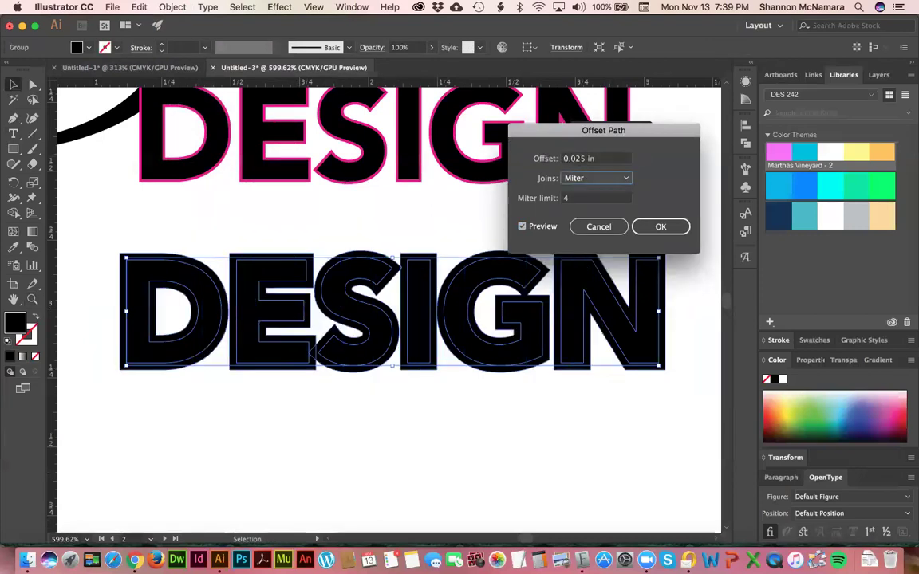
left_click(573, 159)
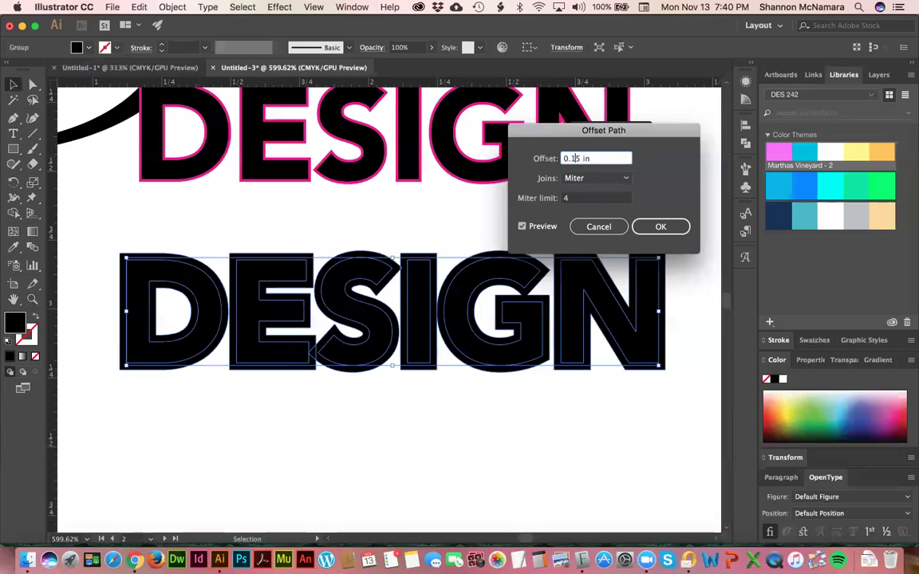
left_click(580, 198)
left_click(578, 158)
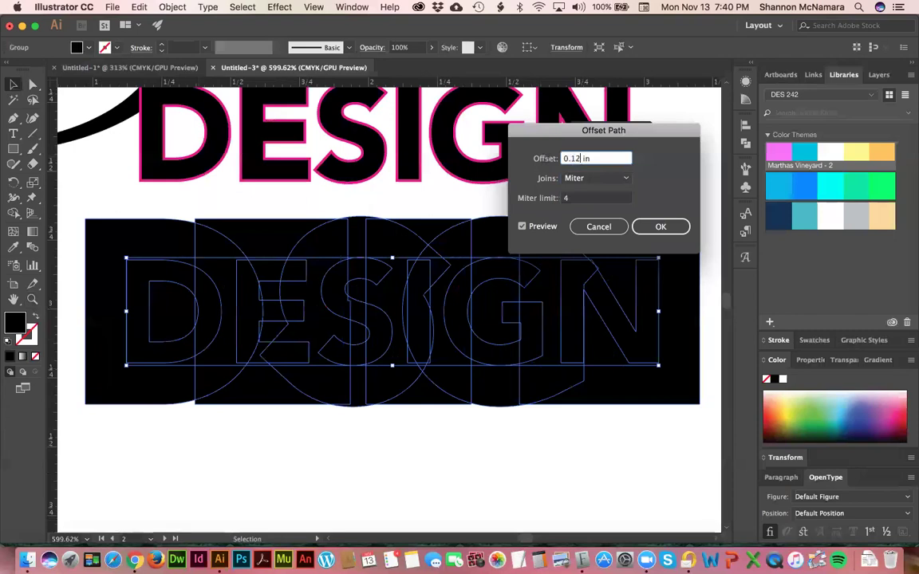
left_click(579, 198)
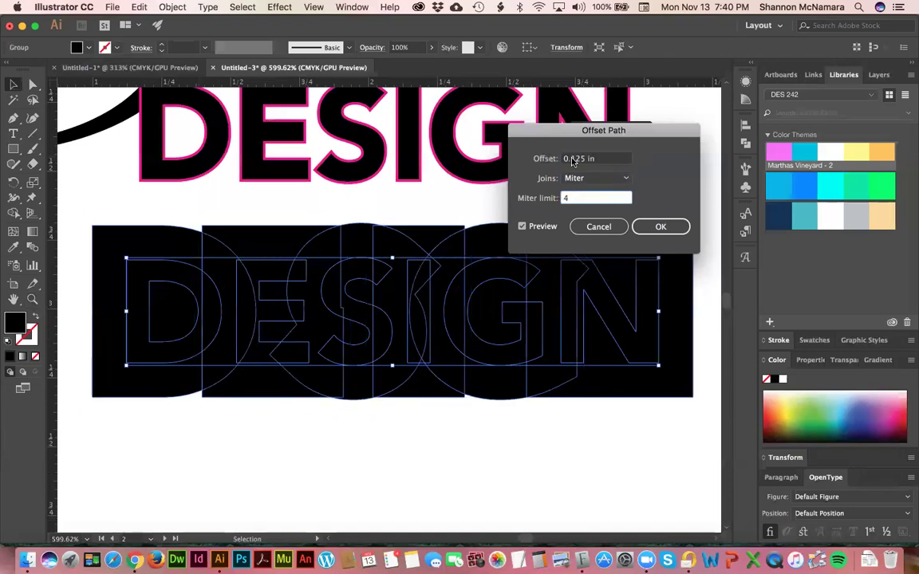
Try 0.095 in, then settle on a 0.085 in offset and apply it.
left_click(574, 160)
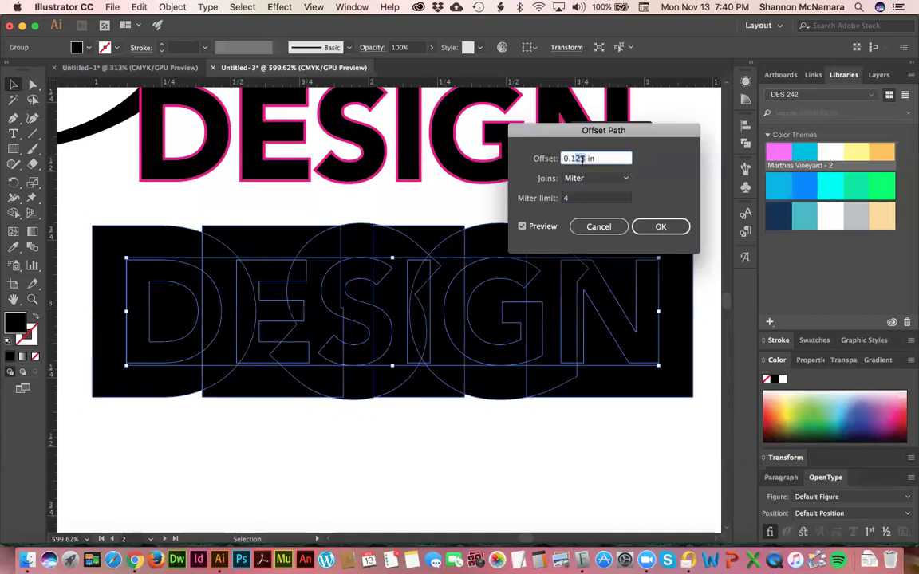
type("0.09")
key("Tab")
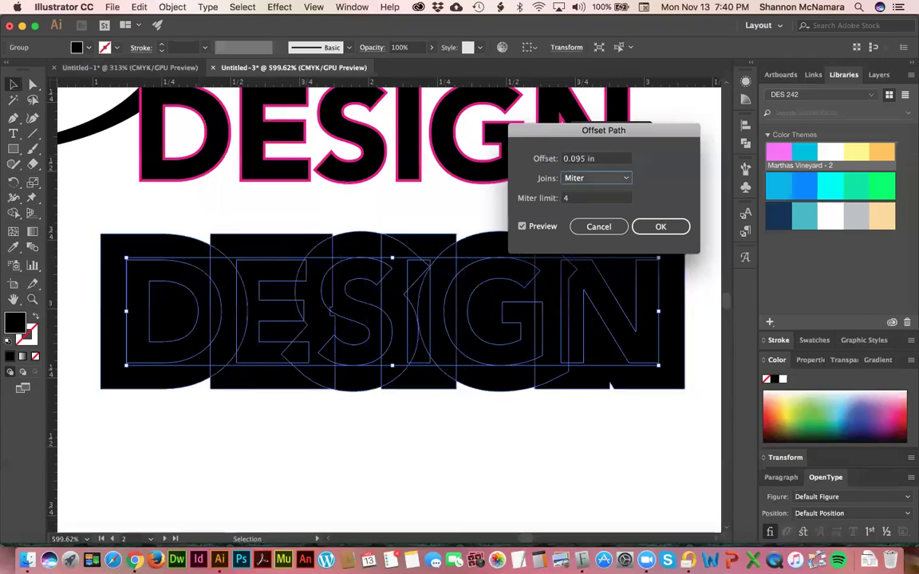
double_click(581, 160)
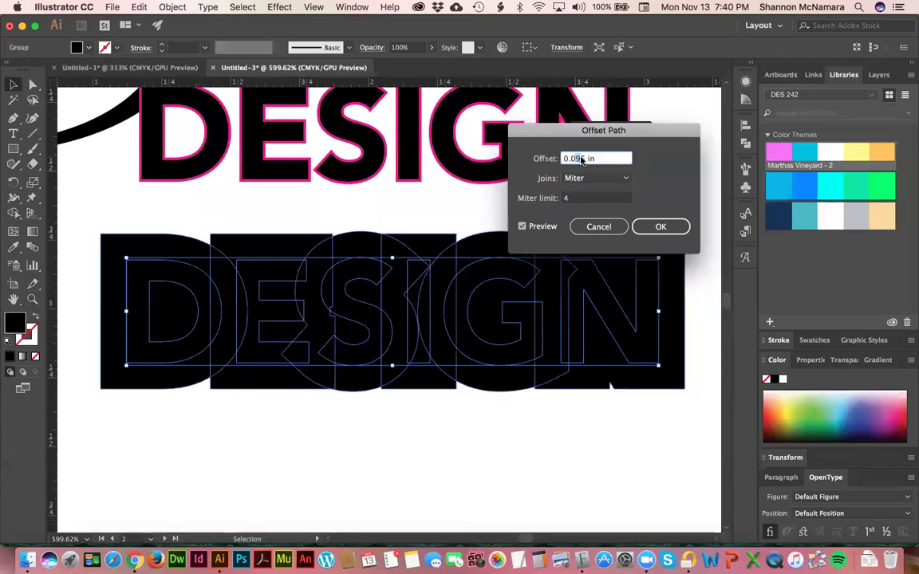
type("0.085")
key("Tab")
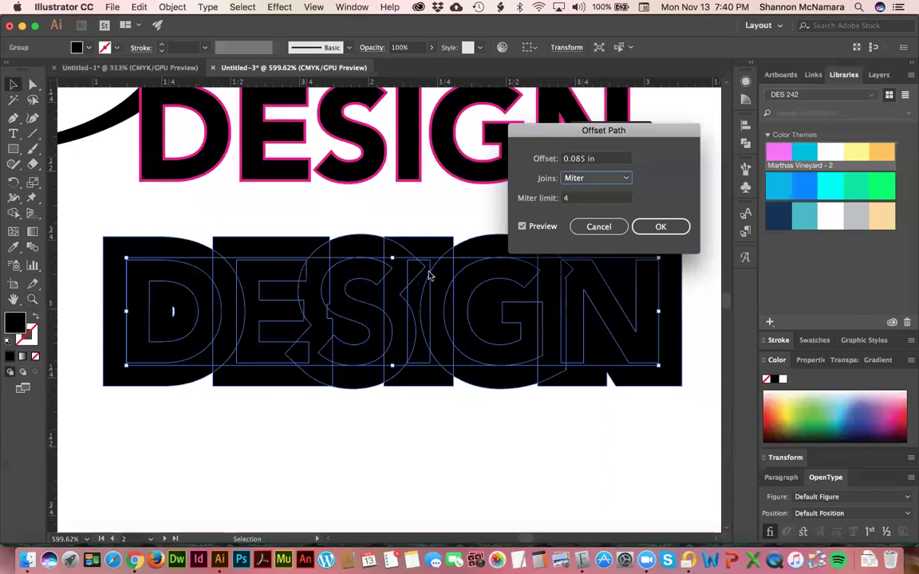
left_click(659, 227)
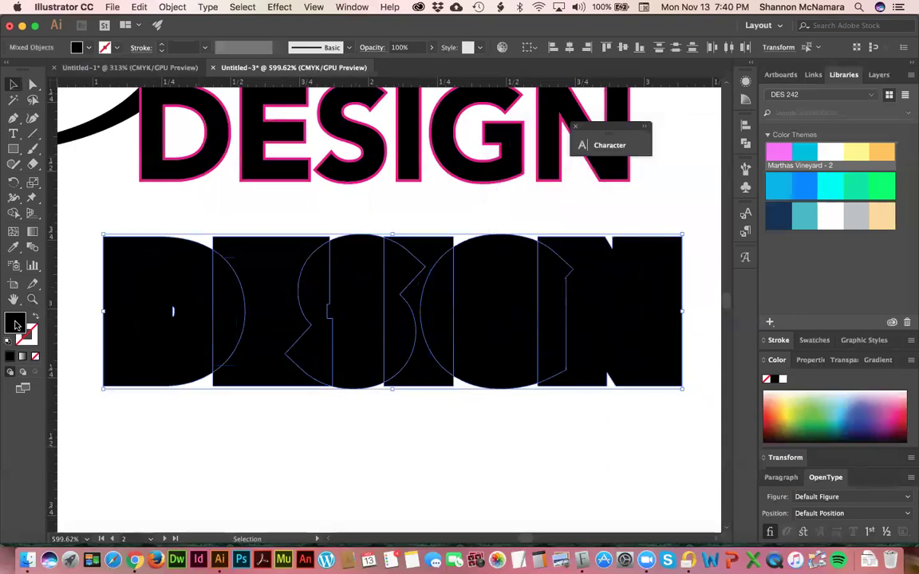
Fill the offset shape with the Martha's Vineyard pink and send it behind the letters.
left_click(778, 152)
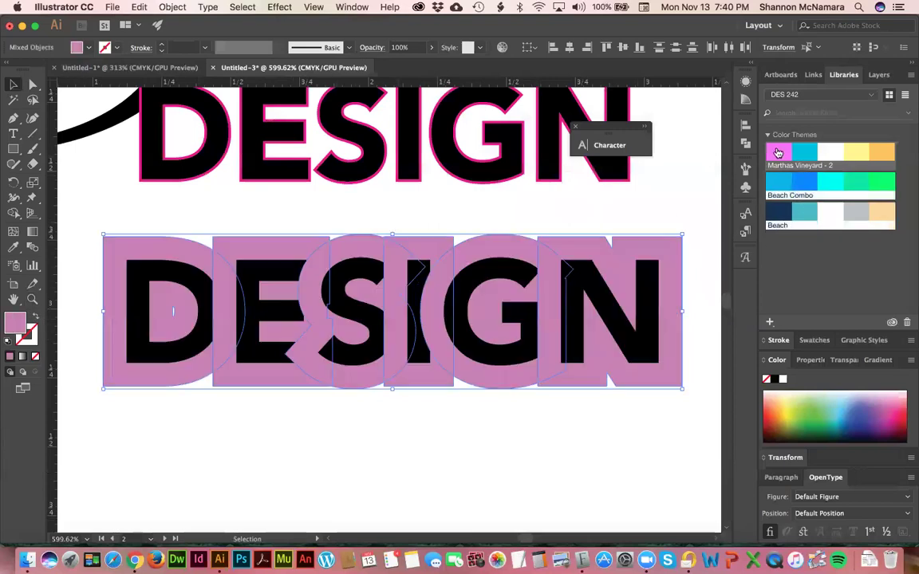
key("super+shift+bracketleft")
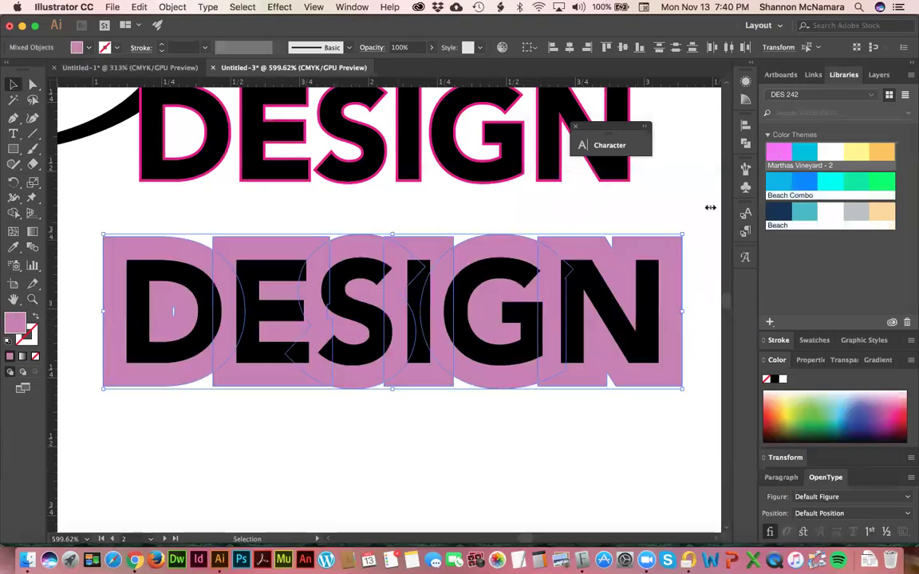
left_click(521, 443)
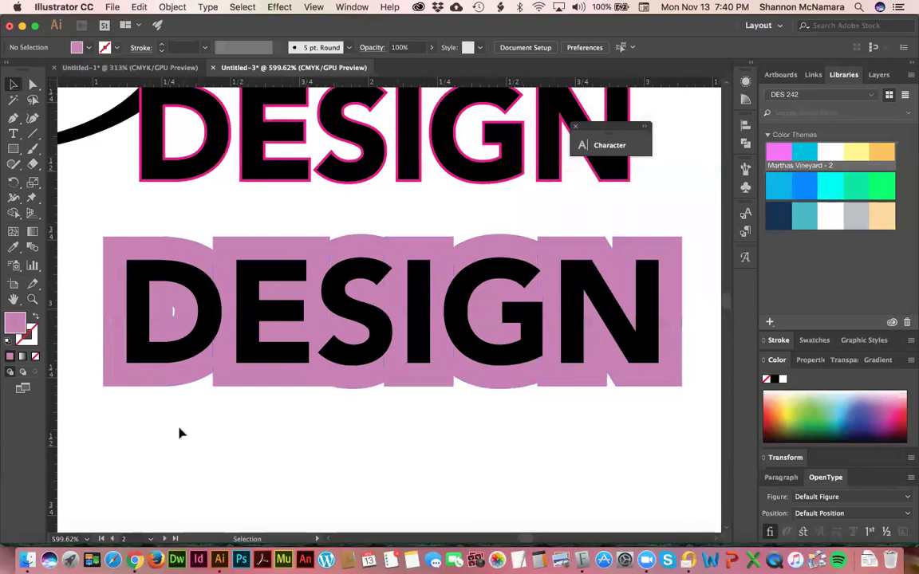
Check the pink-backed DESIGN group, then scroll up to the Shannon mcnamara lettering.
key("m")
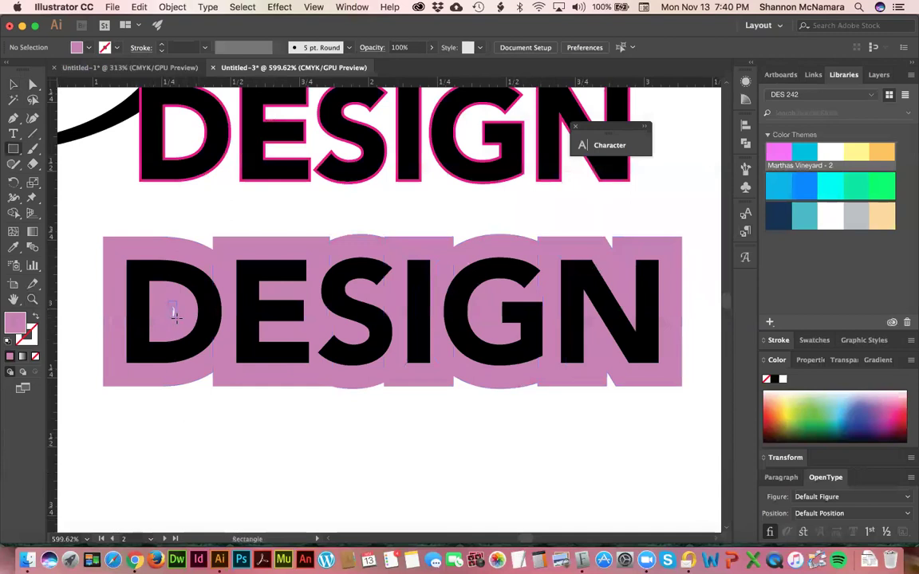
key("v")
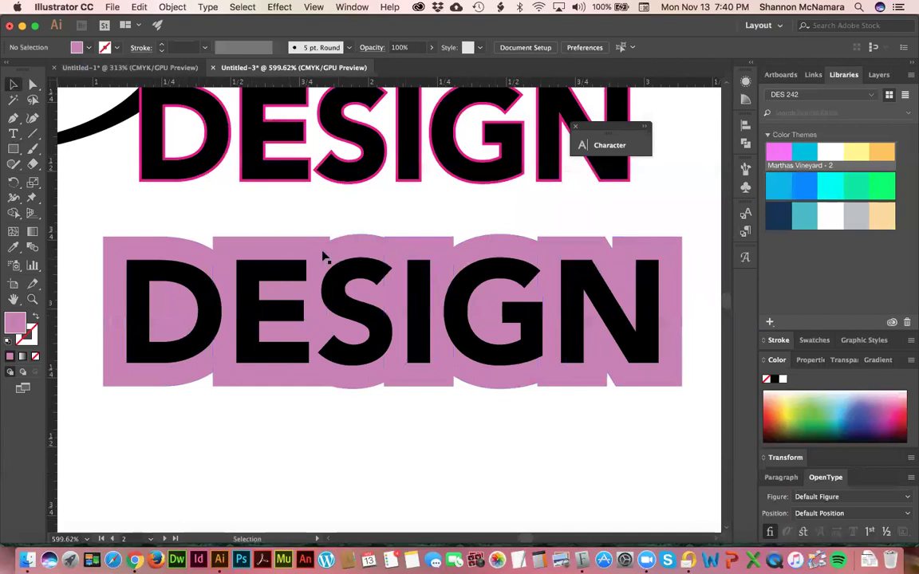
left_click(255, 248)
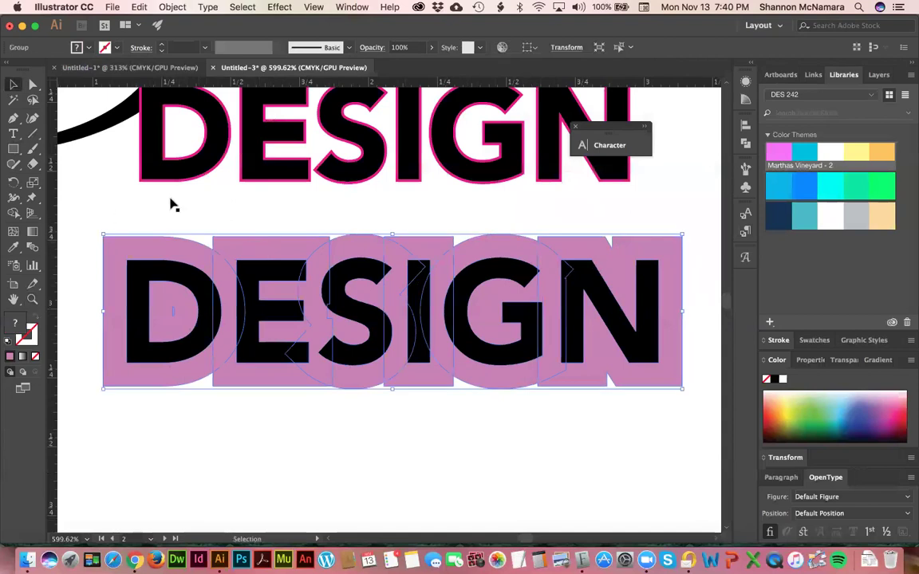
left_click(514, 420)
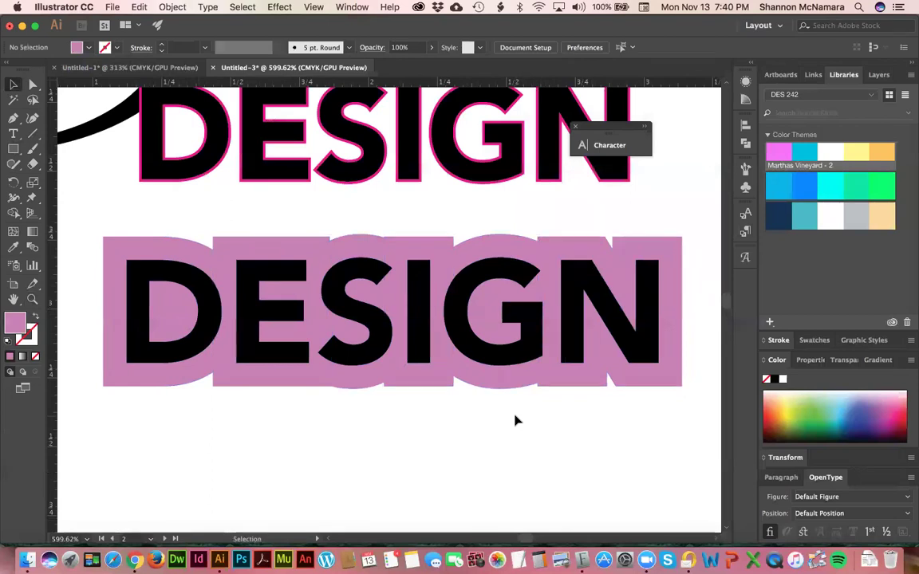
left_click_drag(299, 209, 311, 368)
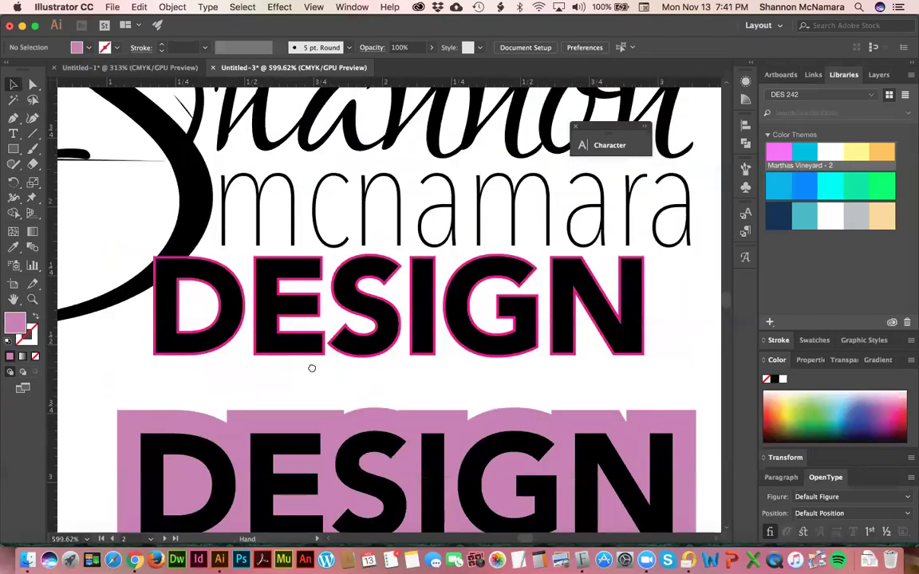
Fit the artboard, select the pink-backed DESIGN group, and pan to the large Shannon script.
key("super+0")
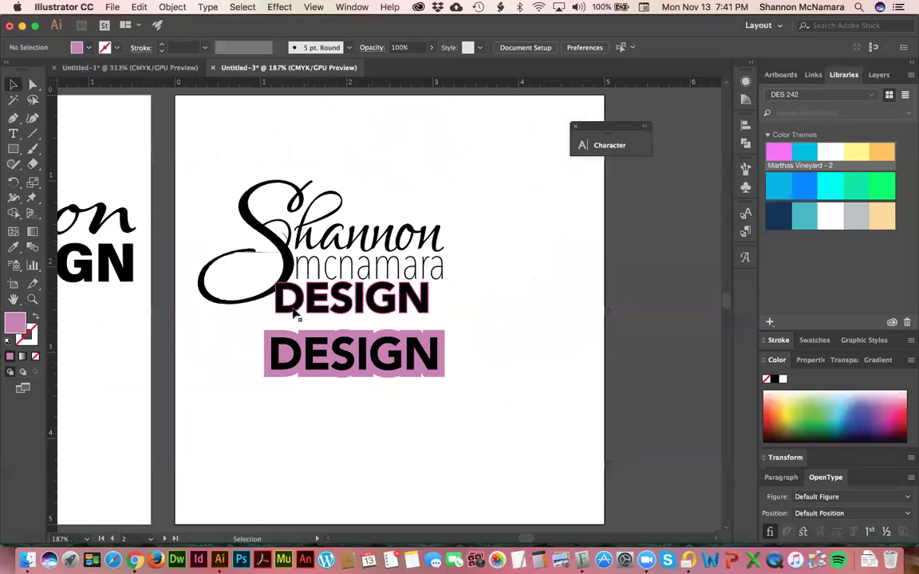
left_click(265, 359)
left_click_drag(246, 317, 515, 275)
scroll(514, 275, "down", 10)
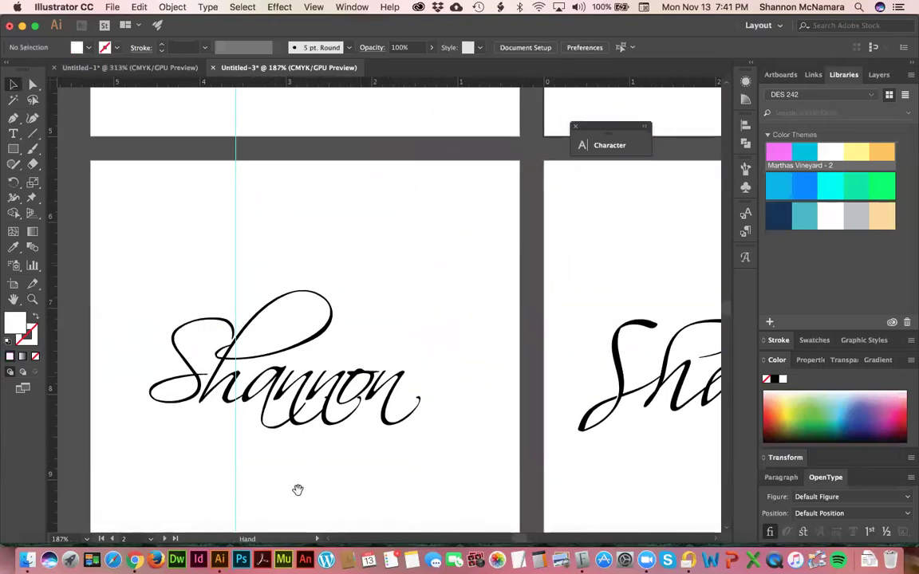
left_click_drag(297, 490, 335, 362)
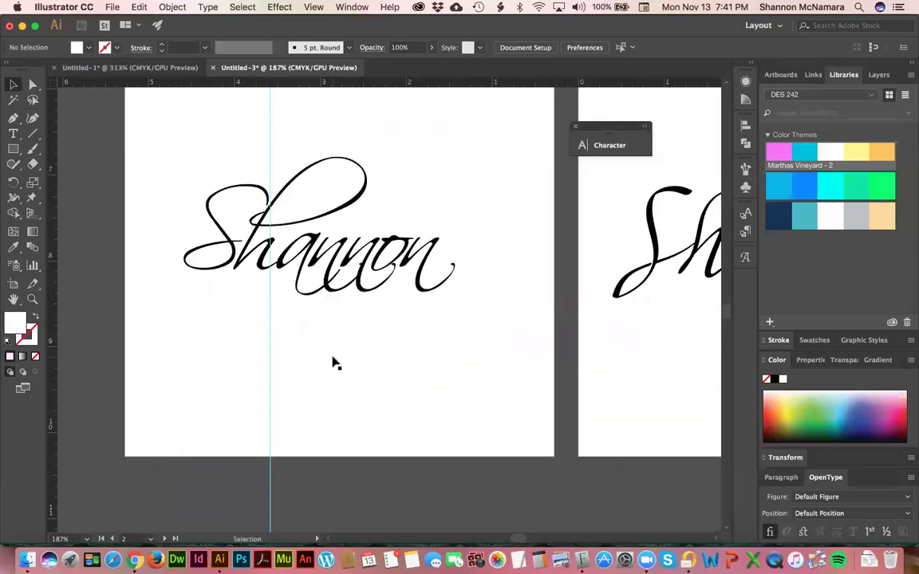
scroll(430, 299, "up", 1)
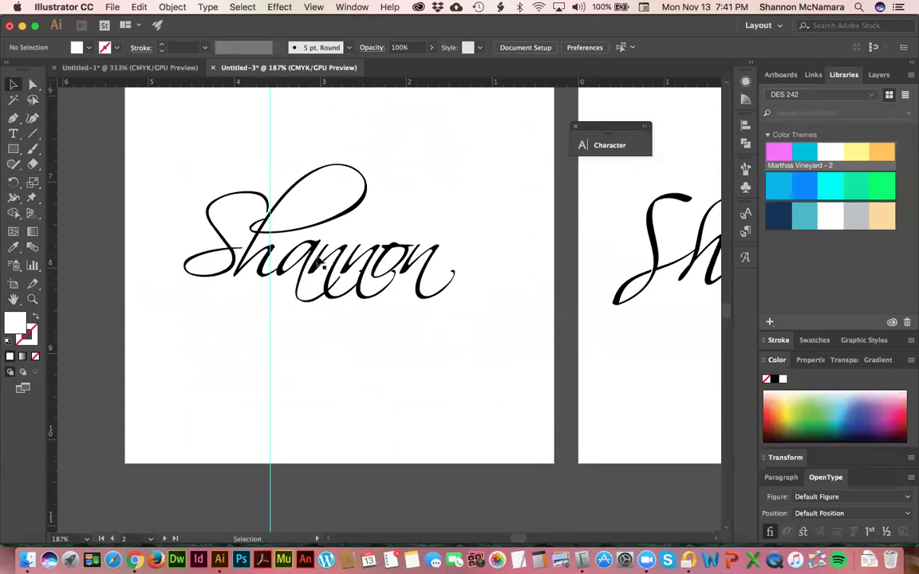
Direct-select the swash loops under 'annon' and nudge them slightly upward.
left_click(323, 265)
key("super")
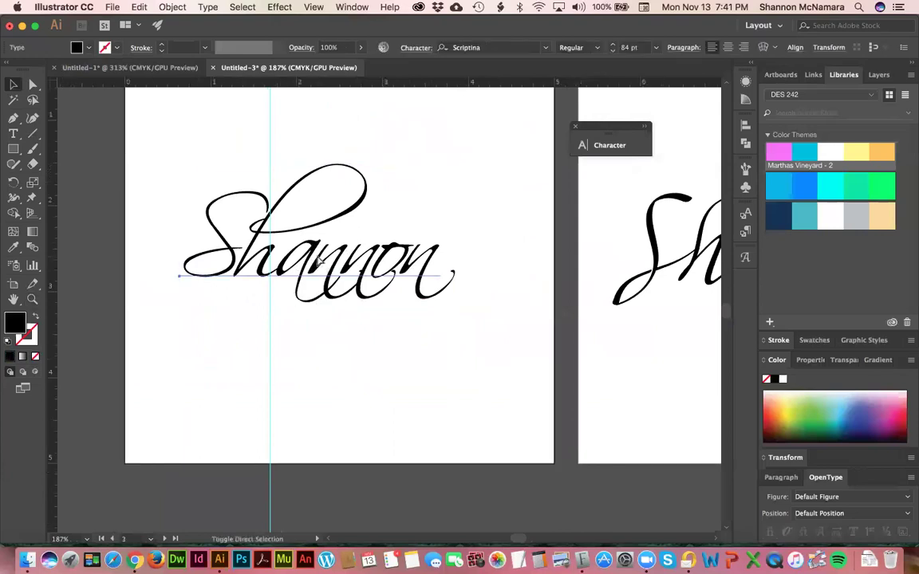
left_click(339, 389)
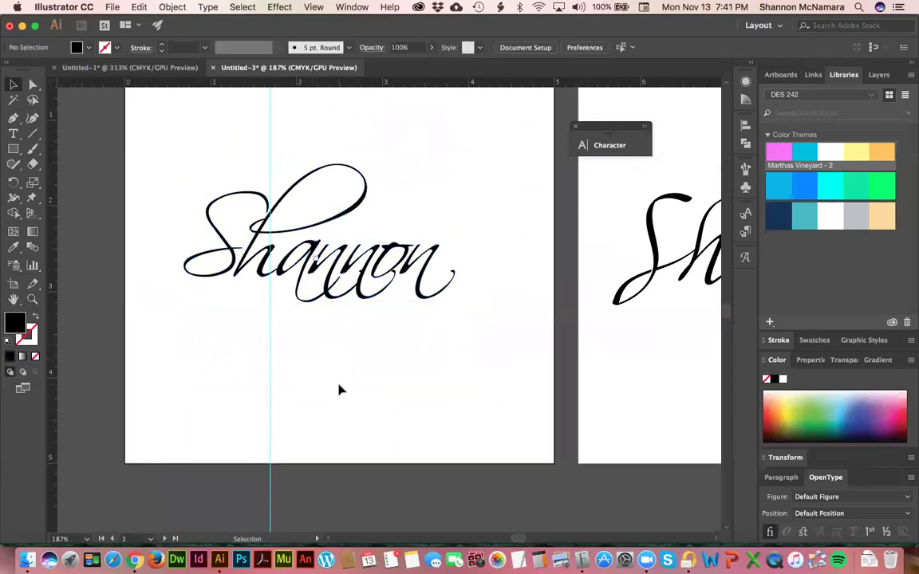
key("a")
left_click_drag(276, 291, 398, 313)
key("Up")
key("Up")
key("Up")
key("Up")
key("Up")
key("Up")
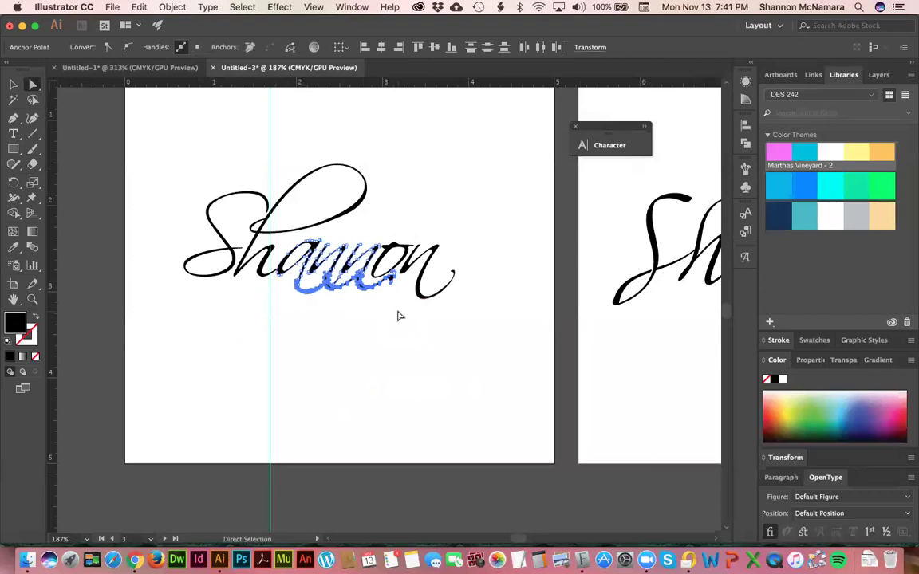
left_click(323, 416)
key("super+z")
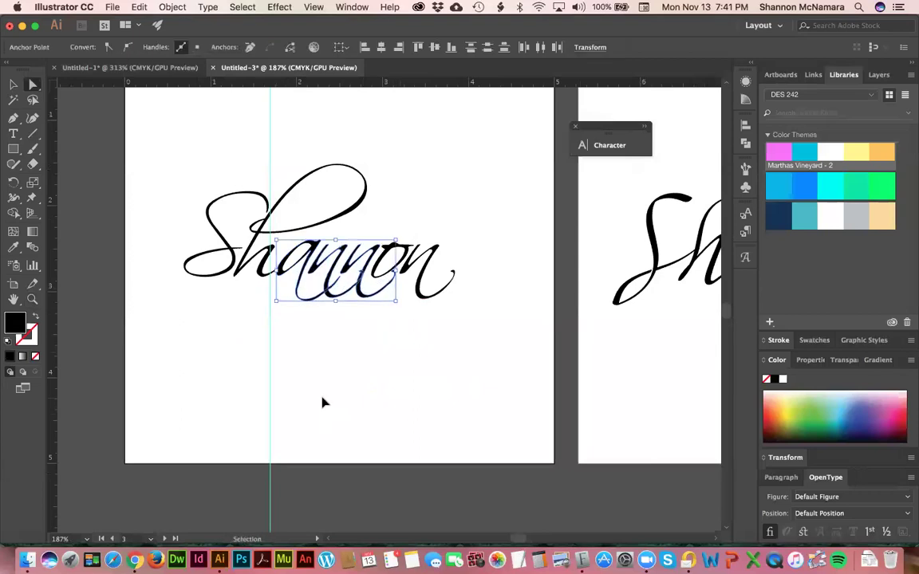
left_click(306, 386)
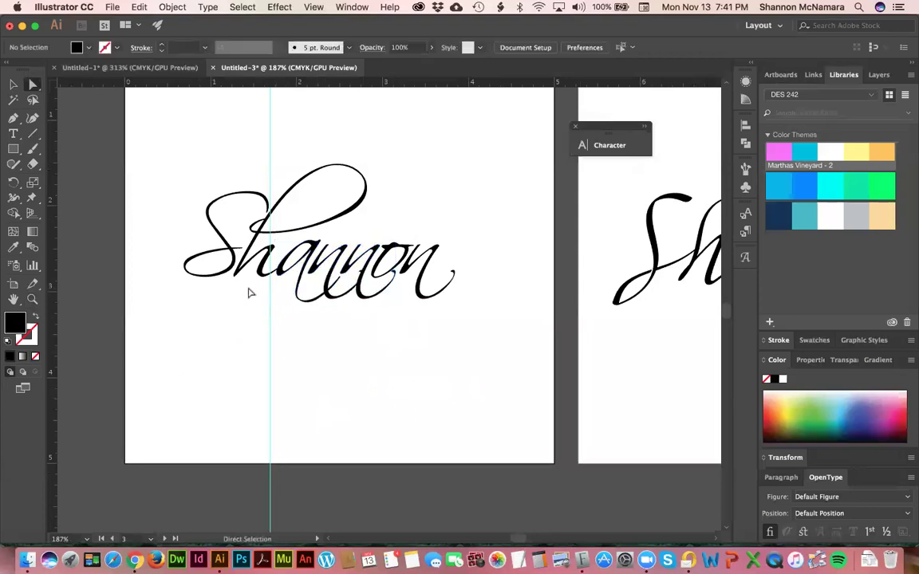
Inspect the loops' anchor points in Outline view, then place a text object below Shannon.
key("z")
left_click_drag(245, 249, 348, 327)
key("super+y")
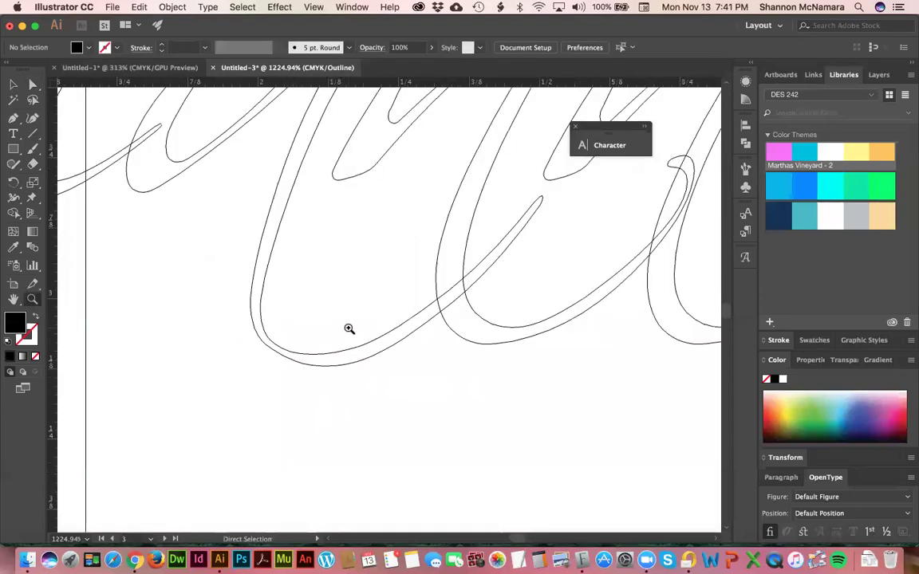
key("a")
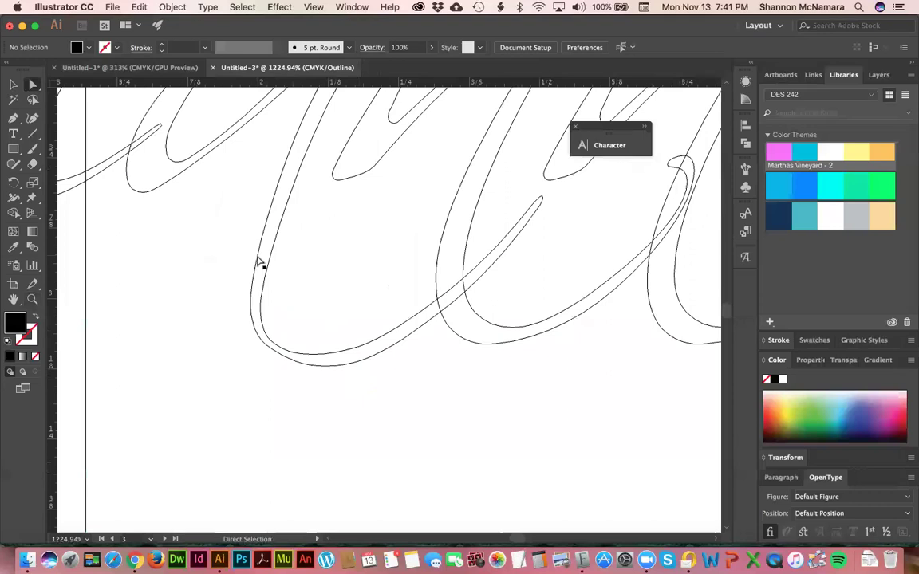
left_click(263, 230)
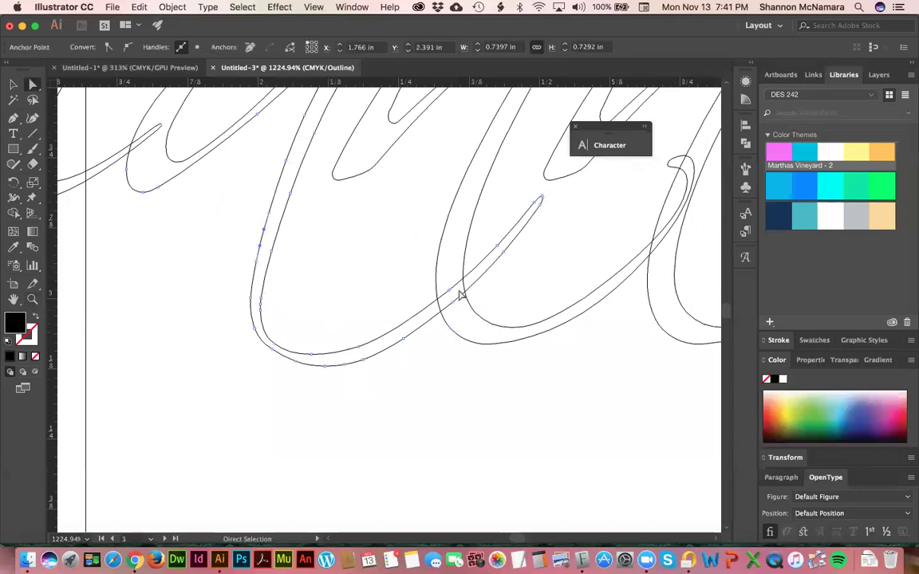
left_click(375, 410)
left_click_drag(238, 379, 495, 353)
scroll(495, 352, "down", 5)
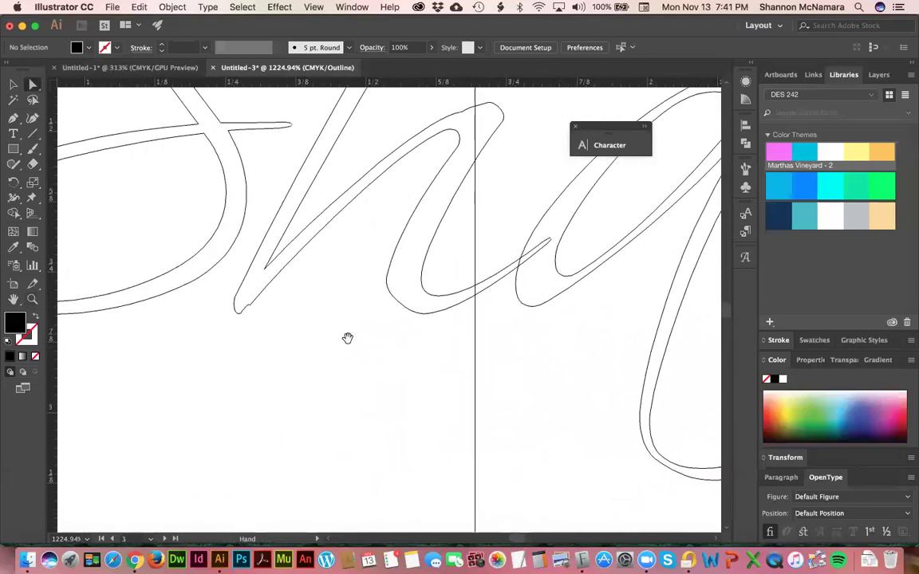
key("super+0")
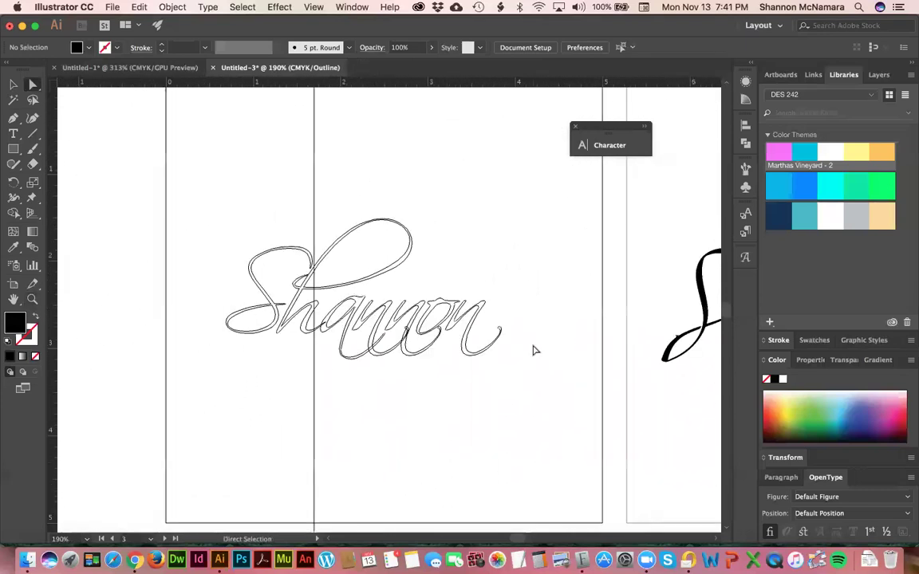
key("super+y")
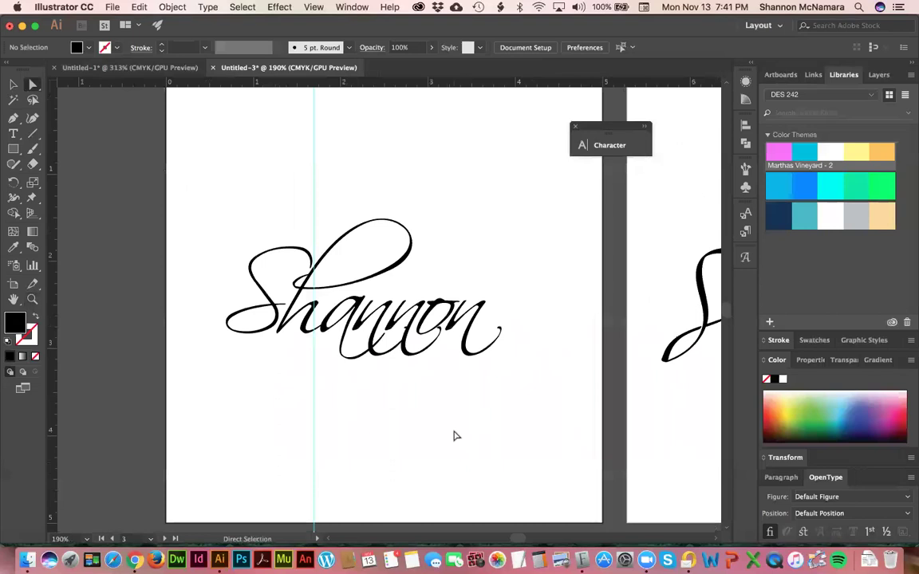
key("t")
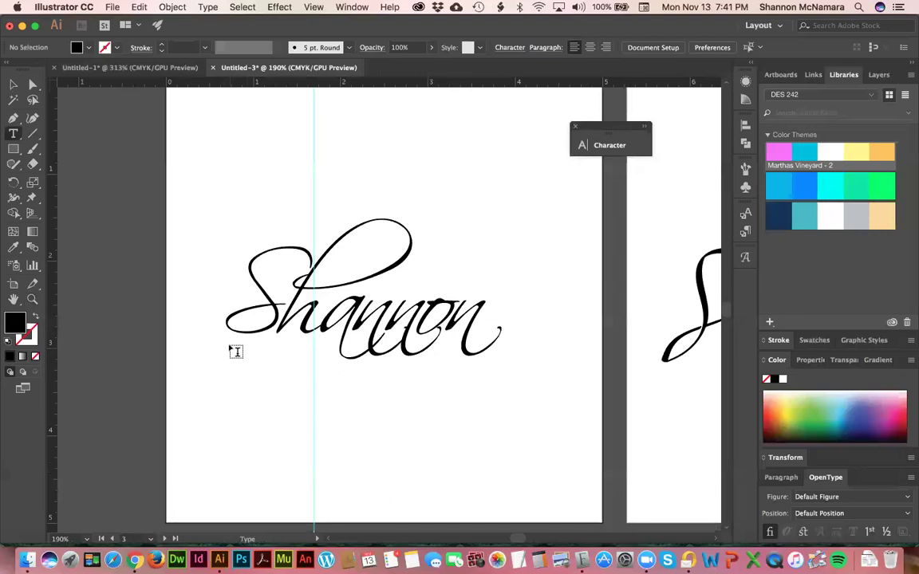
left_click(235, 351)
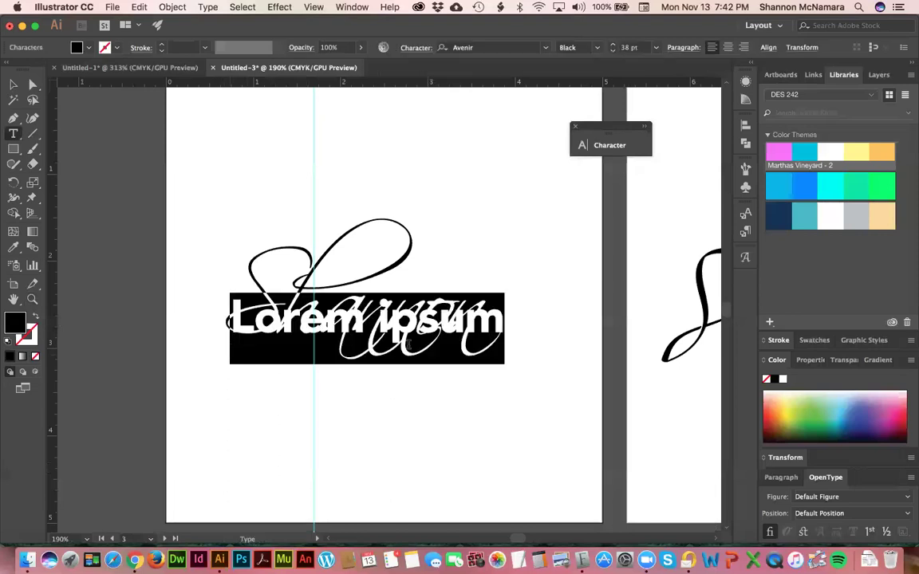
Undo the Lorem ipsum placeholder text and pan out to the neighbouring artboards.
left_click(15, 83)
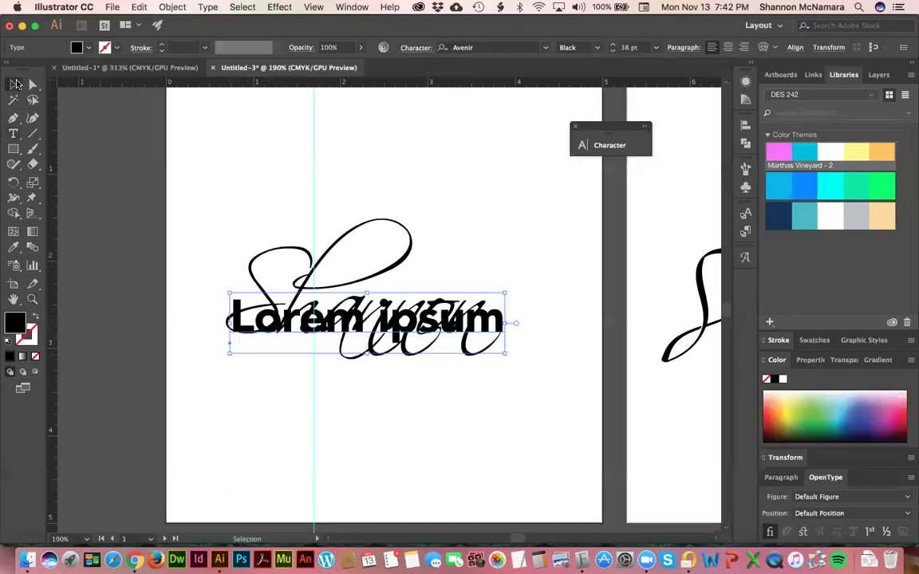
key("super+z")
left_click_drag(293, 187, 423, 419)
scroll(423, 418, "up", 10)
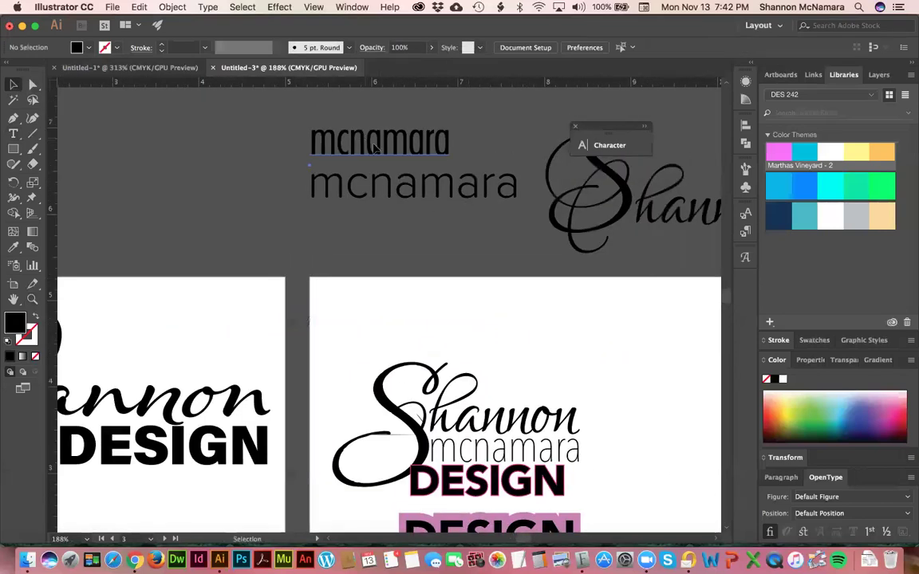
left_click(397, 142)
left_click_drag(397, 141, 153, 499)
scroll(319, 359, "down", 5)
scroll(319, 359, "left", 5)
left_click_drag(382, 259, 320, 522)
scroll(358, 446, "down", 3)
scroll(359, 447, "left", 2)
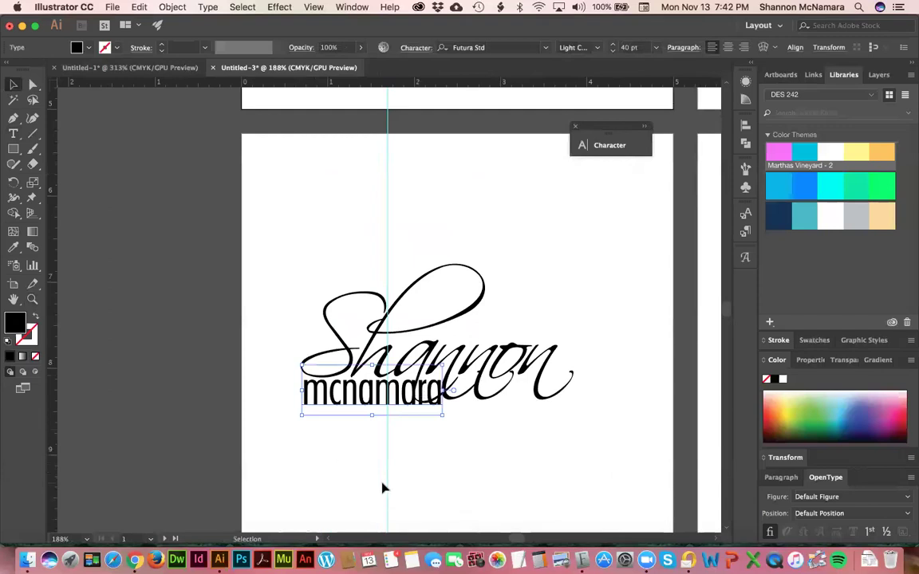
key("Left")
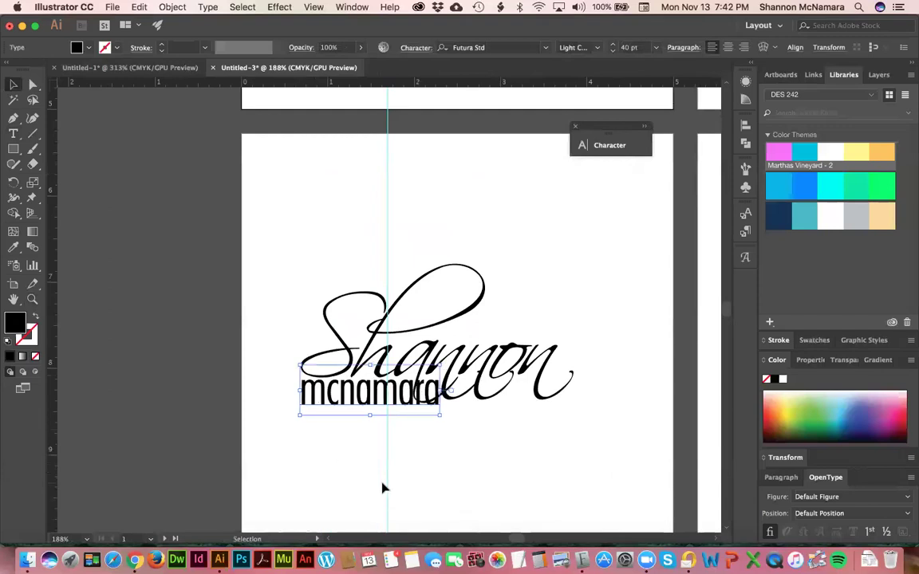
key("super+g")
Add a 0.01 in offset path around the mcnamara lettering.
left_click(170, 7)
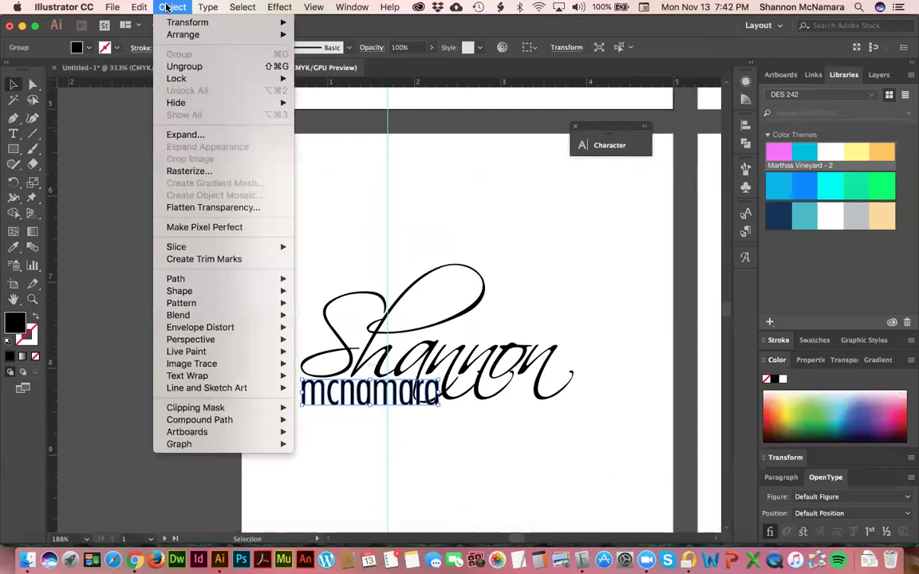
mouse_move(255, 279)
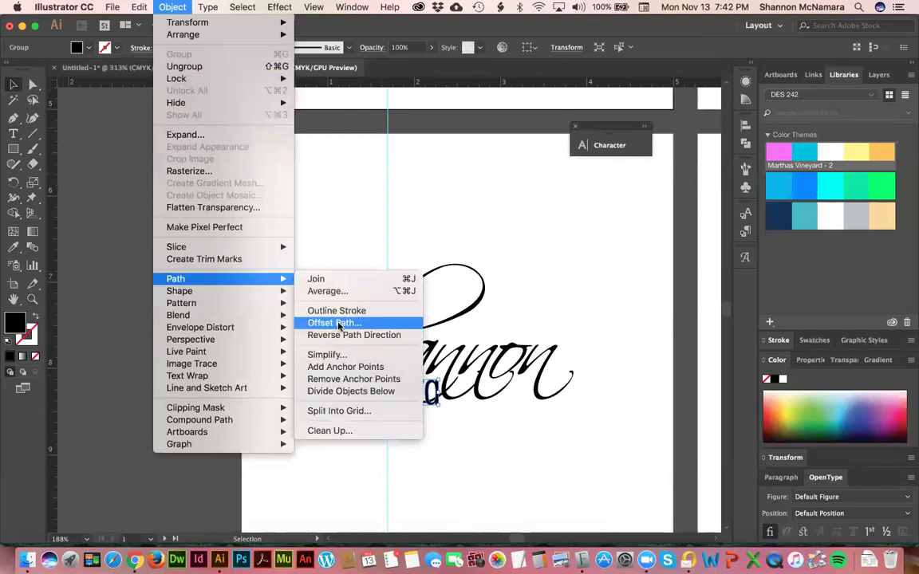
left_click(335, 322)
left_click(523, 227)
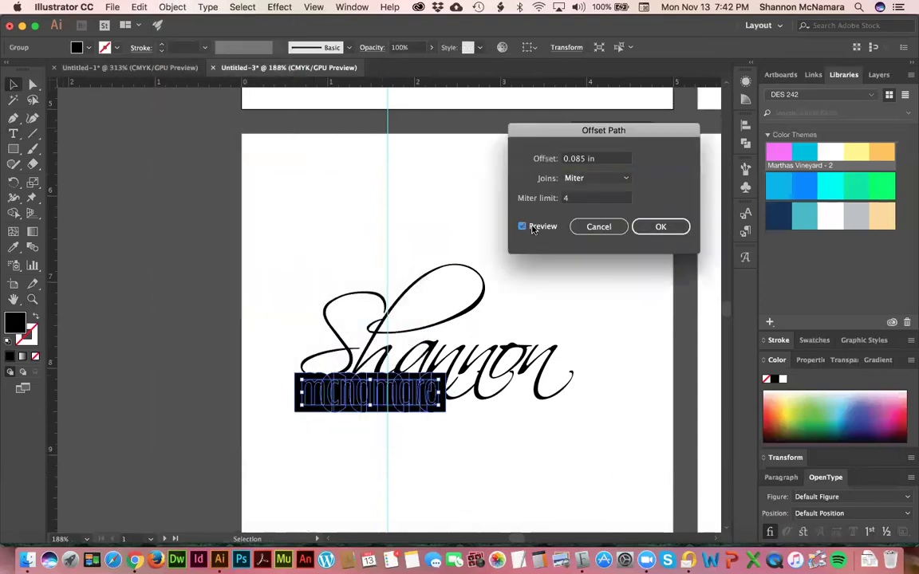
left_click(574, 163)
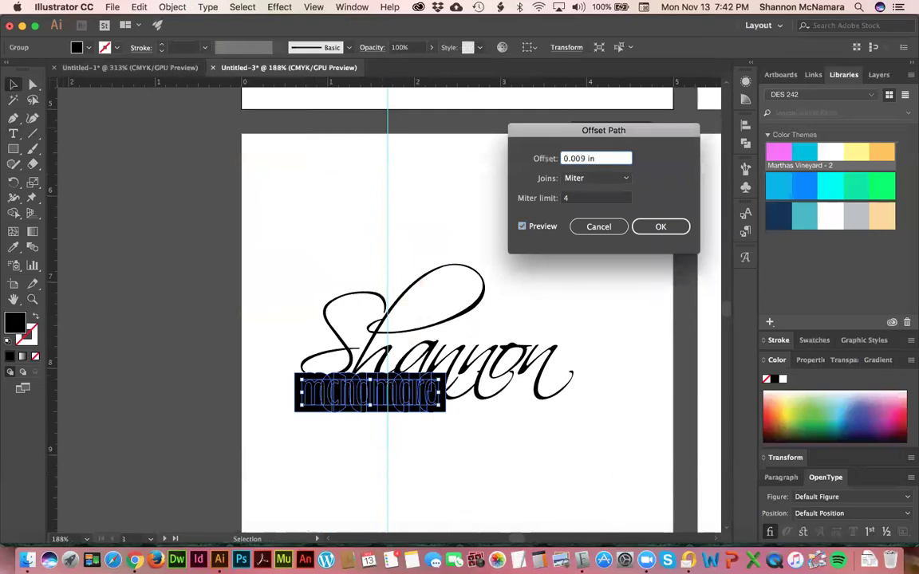
key("Tab")
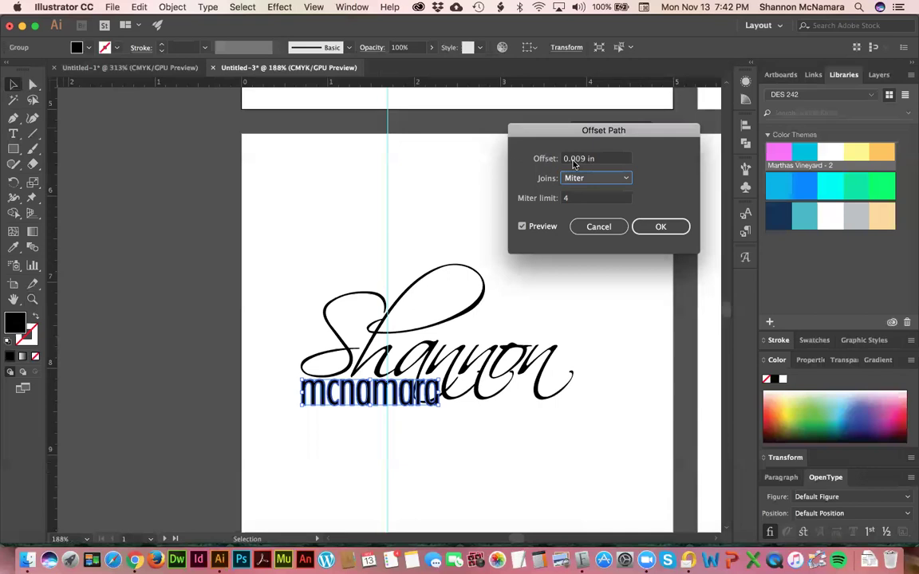
left_click_drag(573, 163, 584, 164)
type("0.01")
key("Tab")
left_click(655, 228)
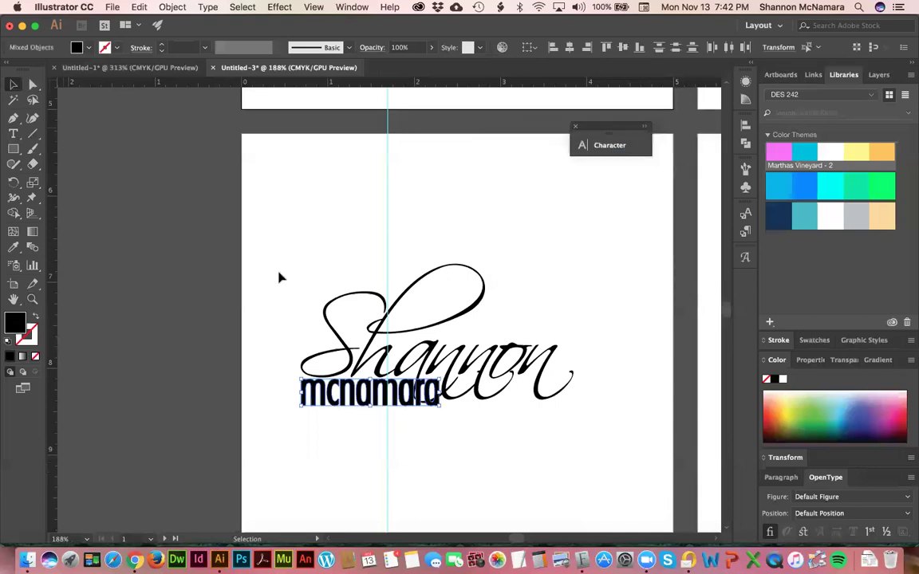
Fill the mcnamara offset shape white from the Fill swatch list.
left_click(87, 49)
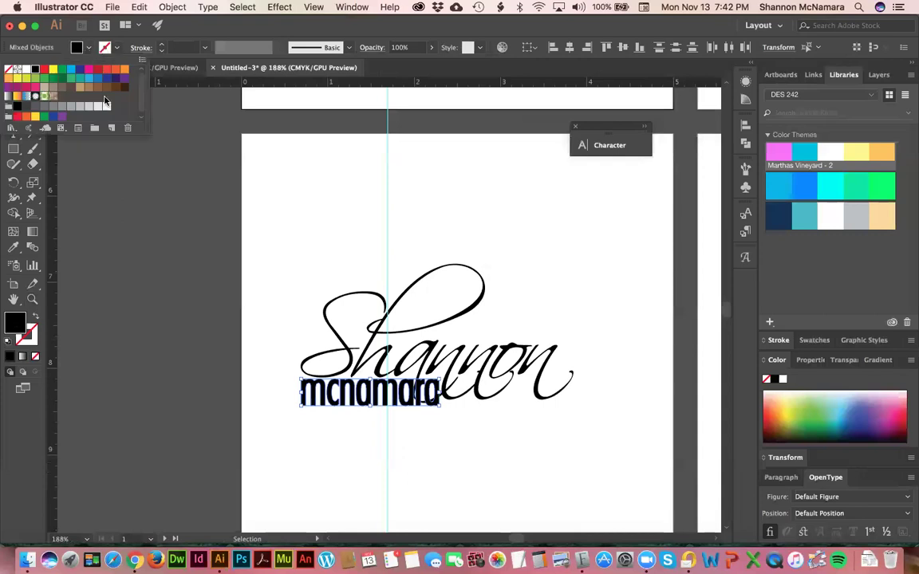
left_click(109, 109)
key("Escape")
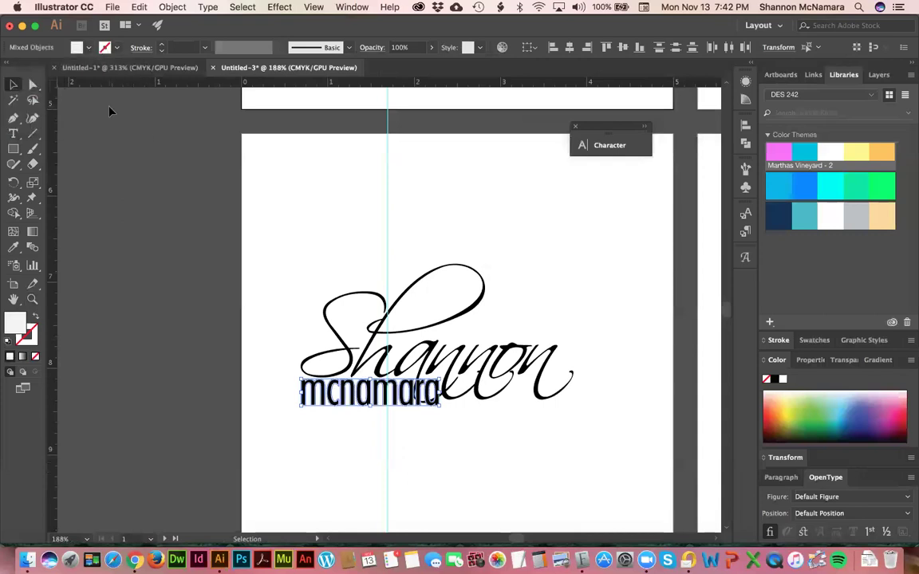
left_click(441, 465)
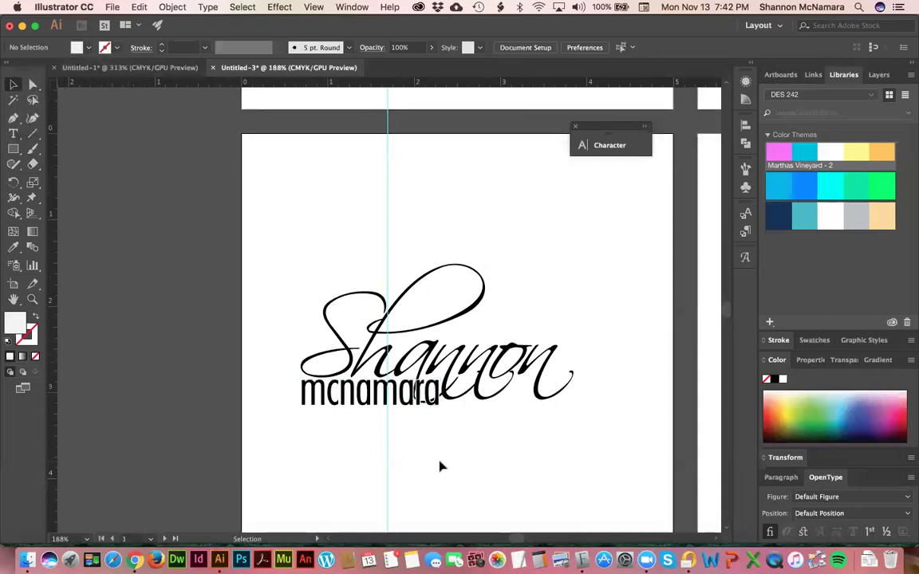
left_click(166, 6)
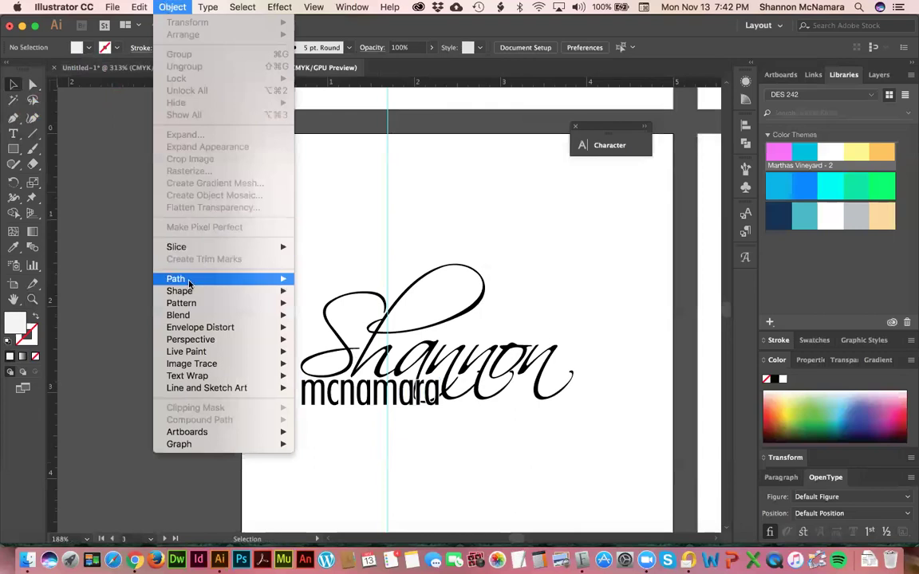
Zoom in on the m of mcnamara and select its light grey f1f2f2 outline.
left_click(358, 136)
left_click(436, 403)
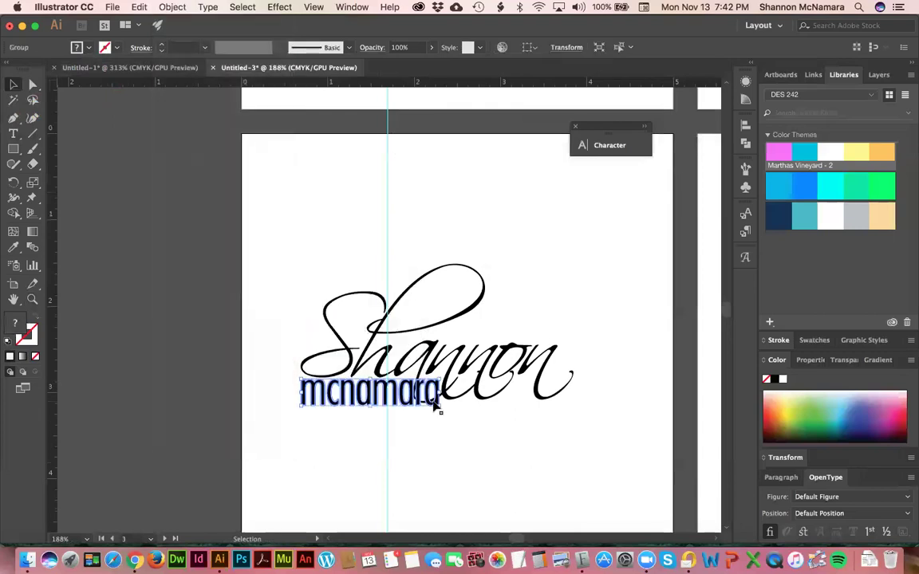
left_click(258, 348)
key("z")
left_click_drag(258, 349, 511, 441)
scroll(480, 373, "right", 2)
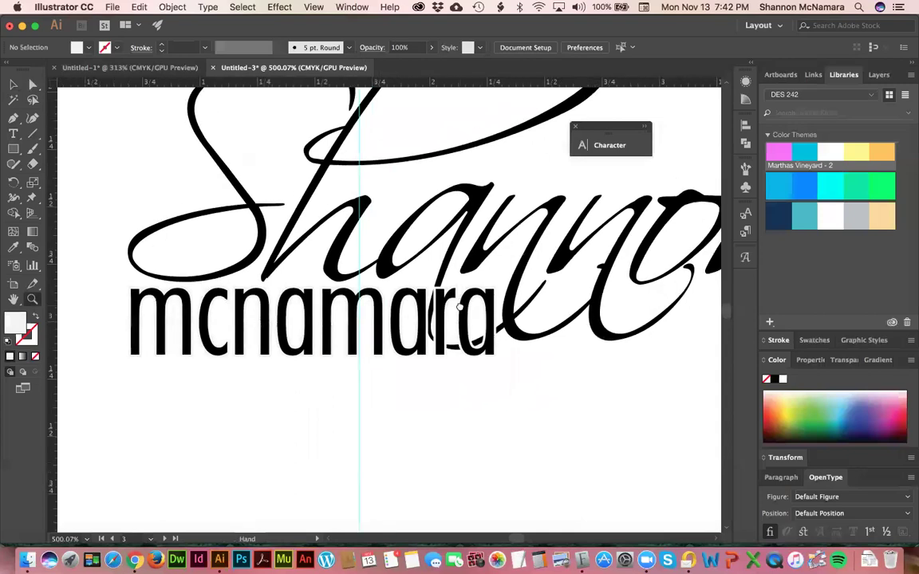
key("v")
key("a")
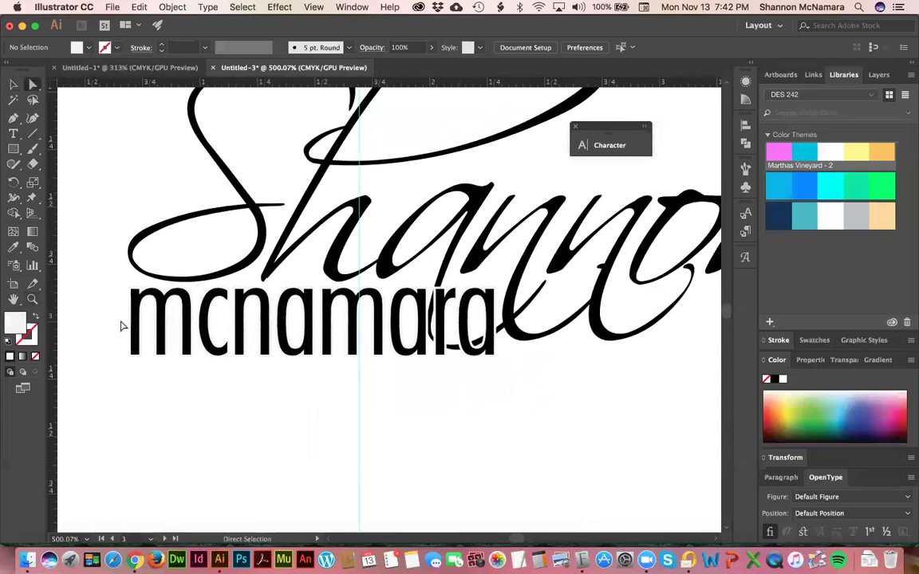
left_click(133, 289)
left_click(120, 263)
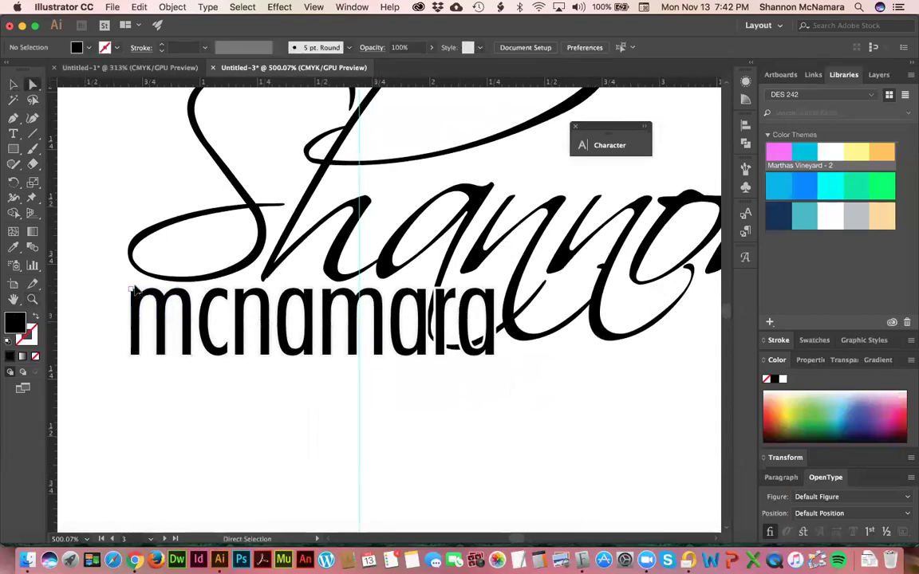
key("z")
left_click_drag(122, 266, 160, 360)
key("a")
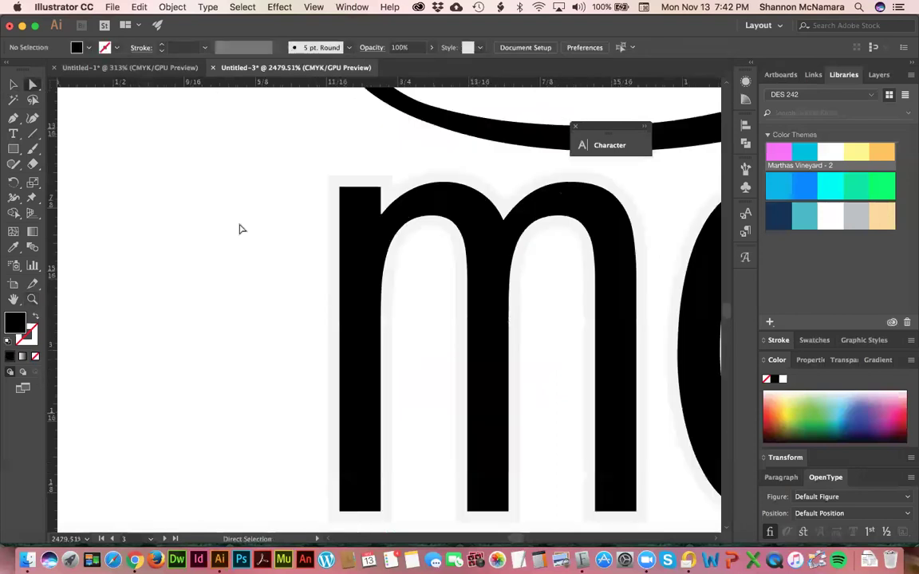
left_click(338, 181)
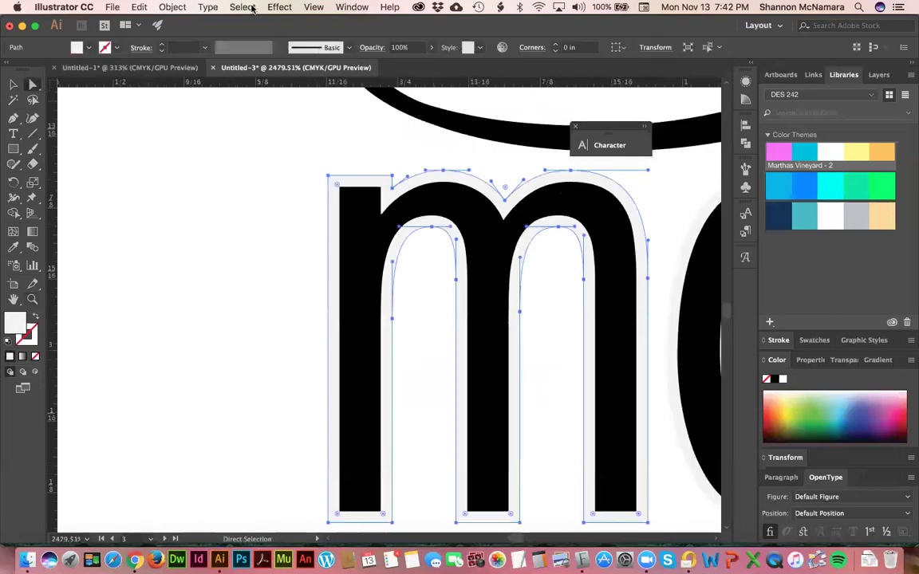
Select all shapes with the same fill colour and recolour them to ffffff.
left_click(243, 7)
mouse_move(271, 125)
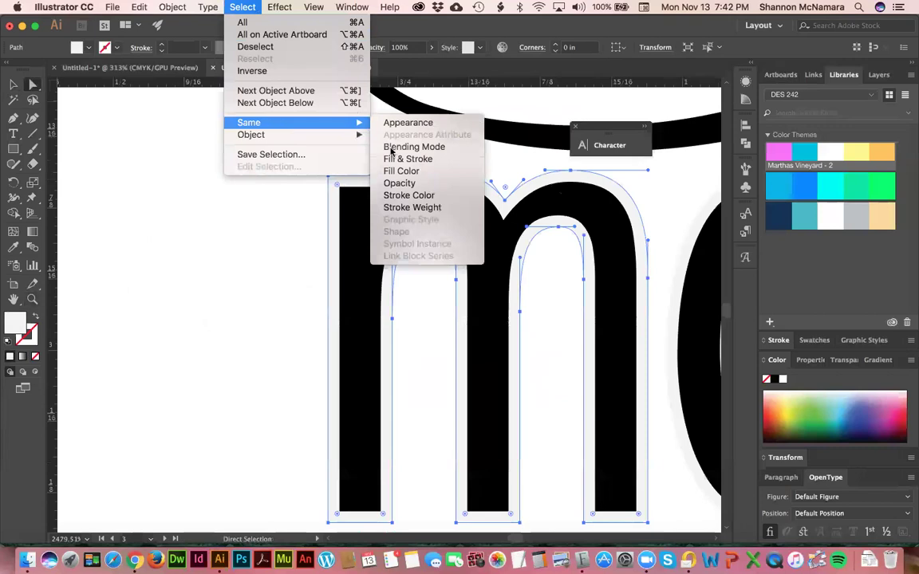
left_click(401, 171)
double_click(15, 321)
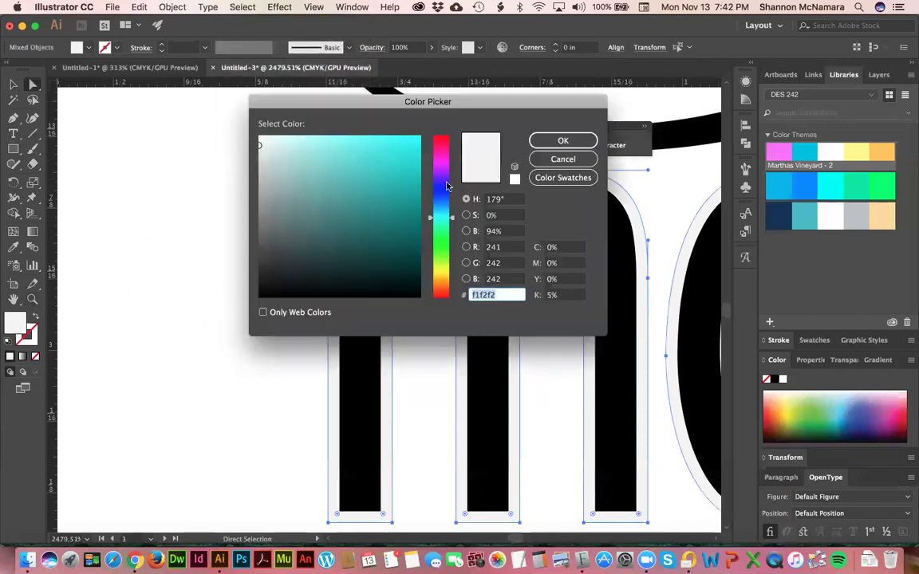
left_click(514, 180)
left_click(560, 140)
left_click(232, 312)
left_click_drag(613, 273, 122, 316)
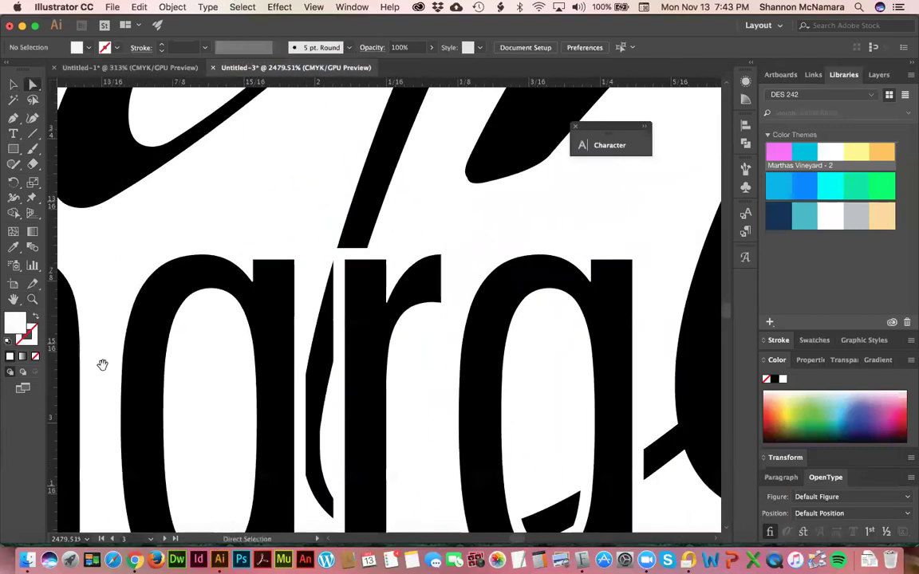
Draw a tall thin rectangle covering the stray stroke between the a and r of mcnamara.
left_click_drag(102, 364, 102, 291)
key("m")
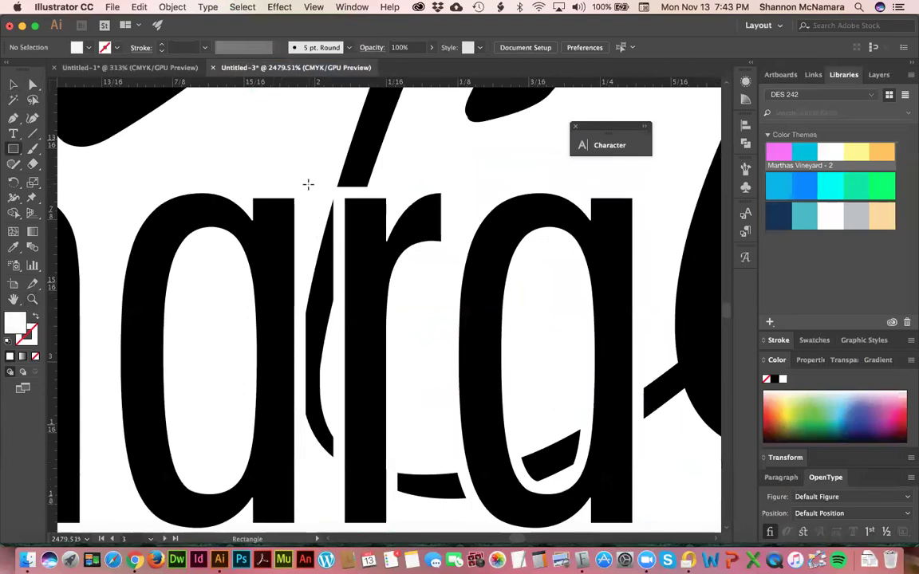
mouse_move(299, 189)
left_mouse_down()
mouse_move(309, 327)
mouse_move(339, 491)
left_mouse_up()
key("v")
scroll(408, 388, "down", 3)
scroll(408, 388, "right", 4)
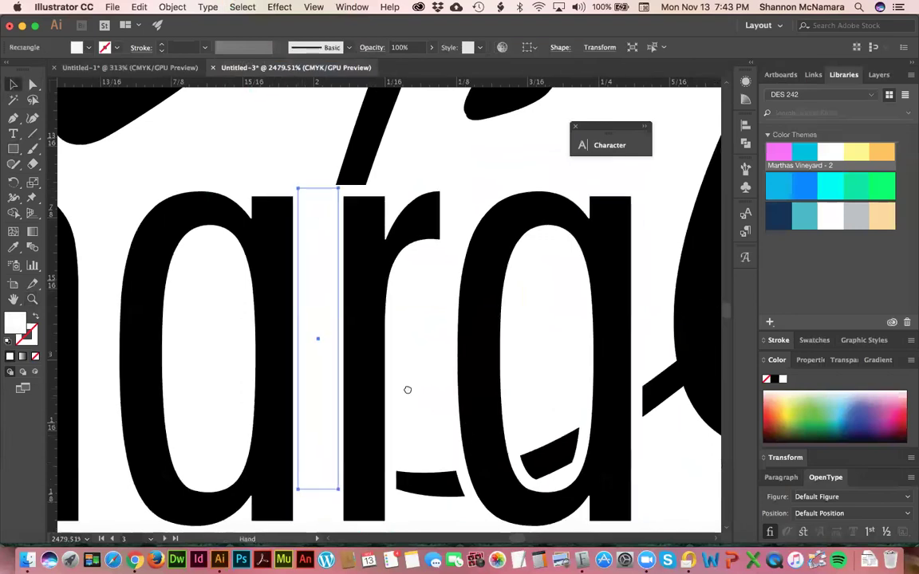
left_click(388, 499)
Nudge the mcnamara group and the thin rectangle slightly to the right.
scroll(388, 500, "right", 8)
key("space")
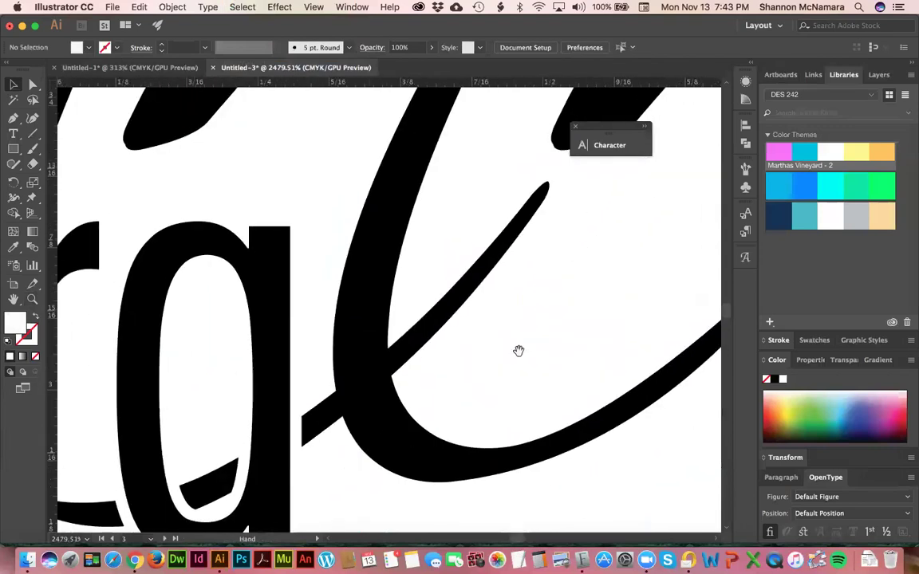
scroll(515, 348, "left", 5)
left_click_drag(164, 461, 441, 414)
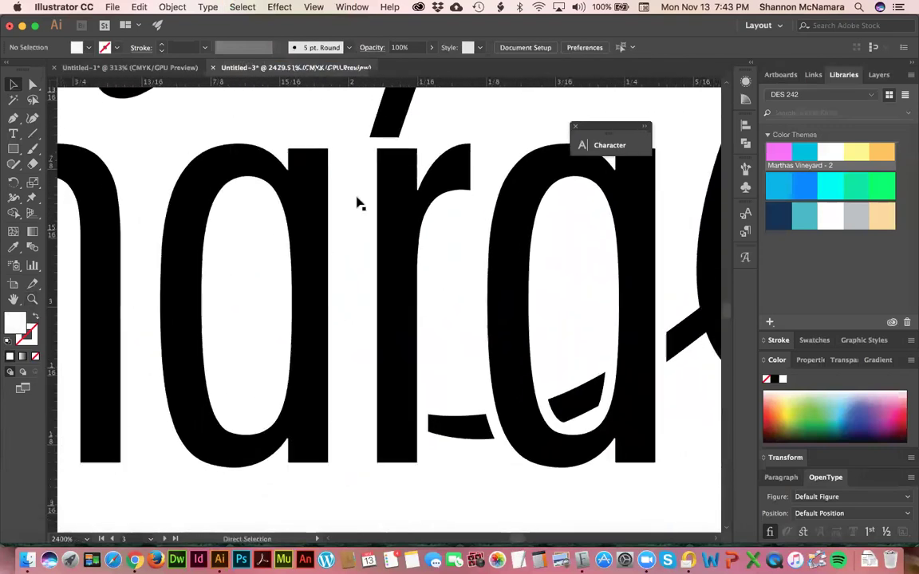
key("super+minus")
key("super+minus")
key("super+minus")
key("super+minus")
key("super+minus")
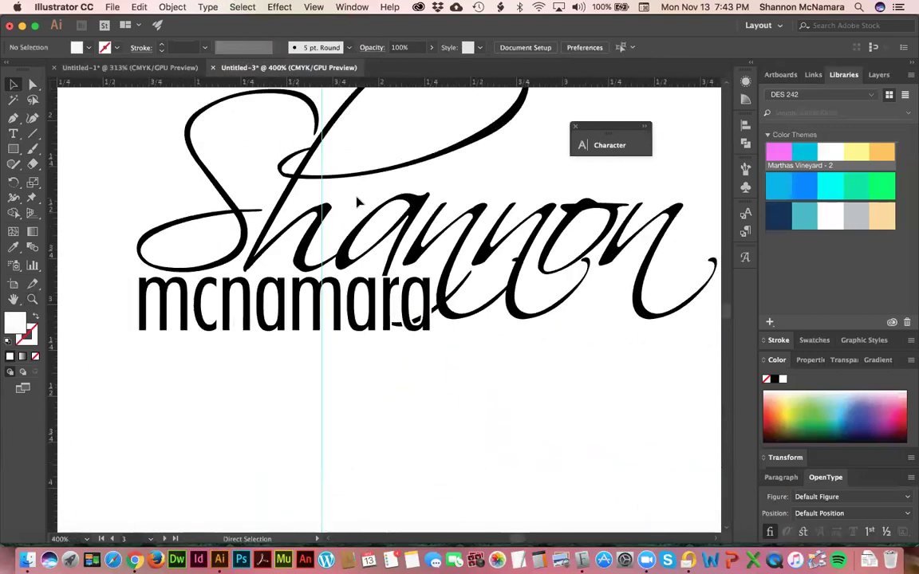
left_click_drag(357, 194, 353, 308)
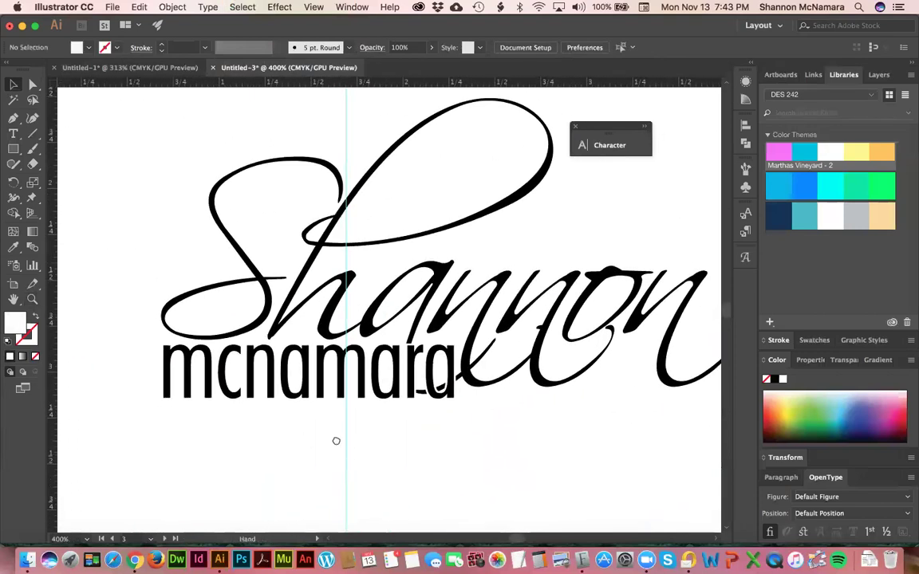
scroll(339, 443, "right", 2)
scroll(339, 443, "down", 1)
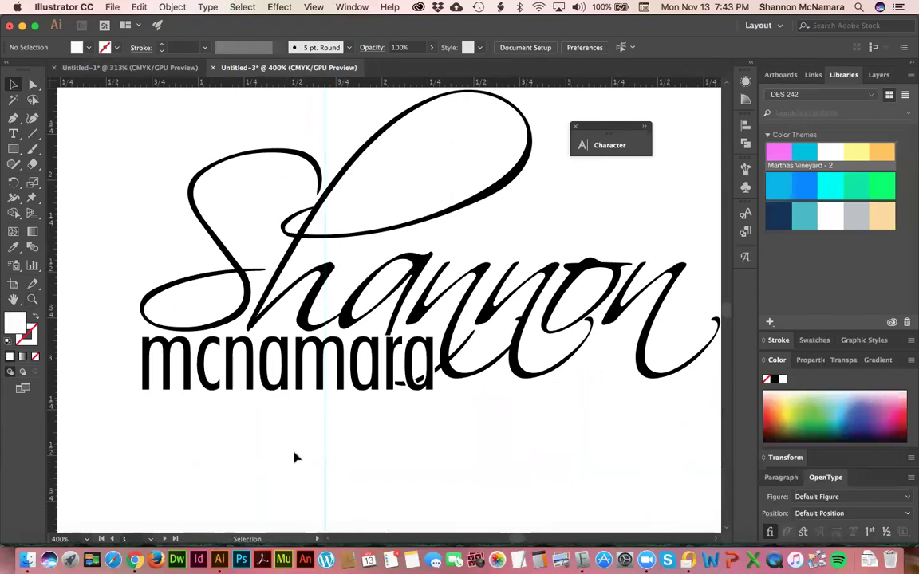
left_click(167, 379)
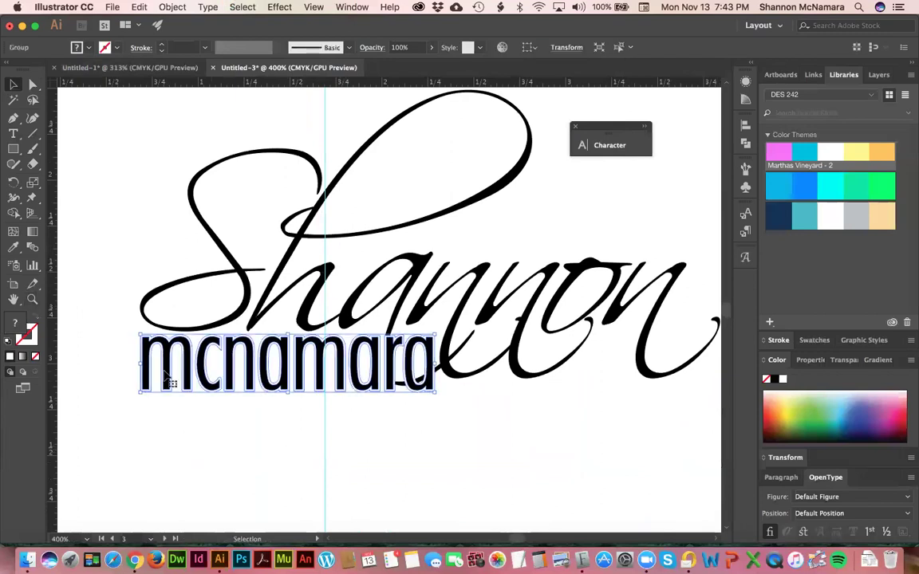
key("Right")
left_click(287, 409)
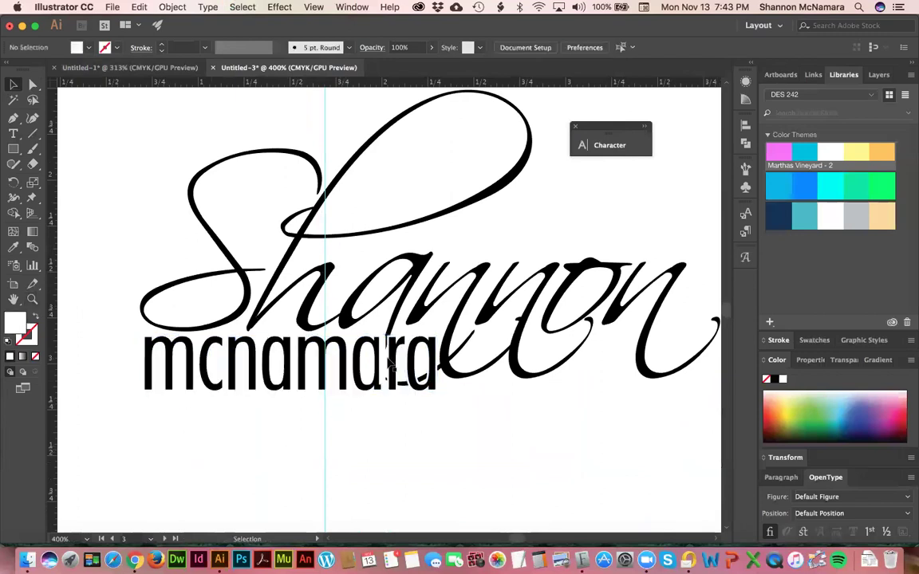
left_click(383, 375)
key("Right")
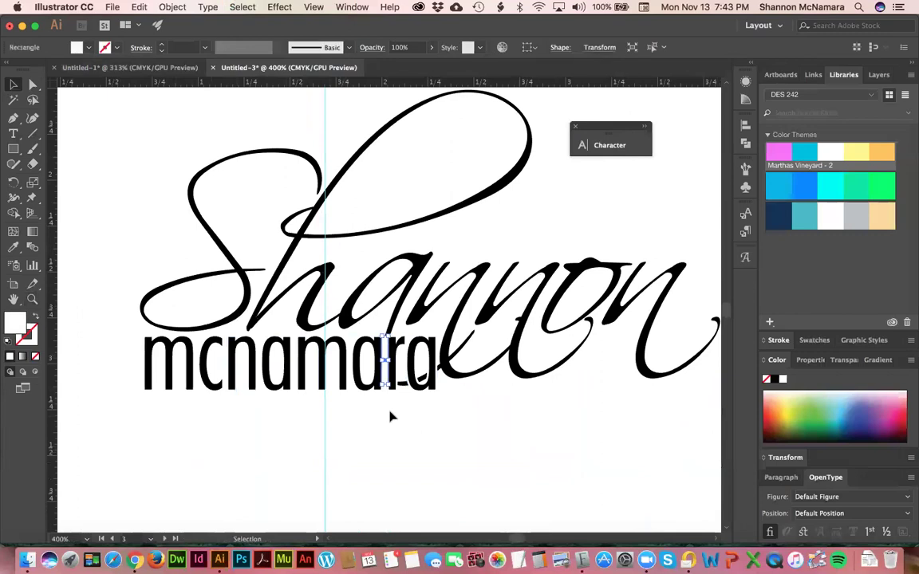
left_click(391, 415)
Zoom in on mara and resize the thin rectangle from its corner.
key("super+space")
left_click_drag(353, 307, 428, 428)
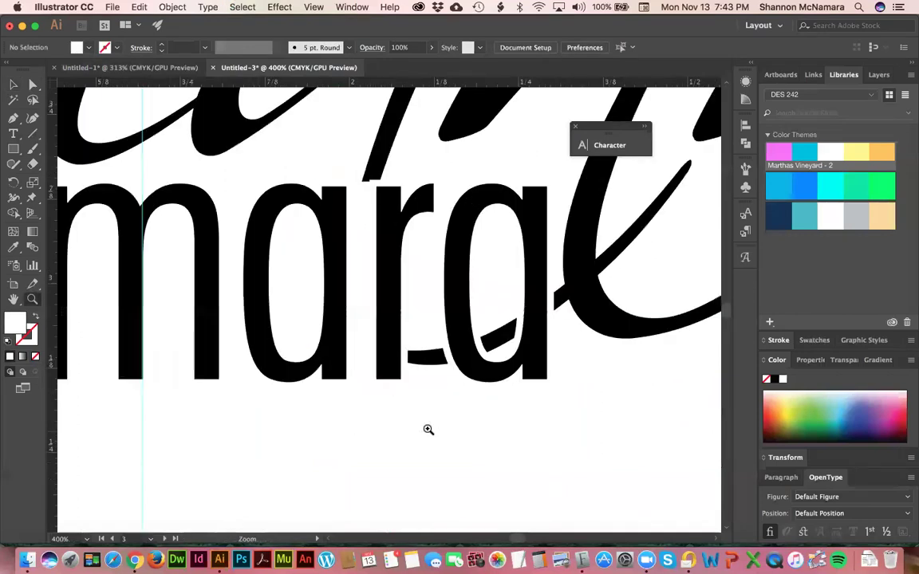
left_click(372, 189)
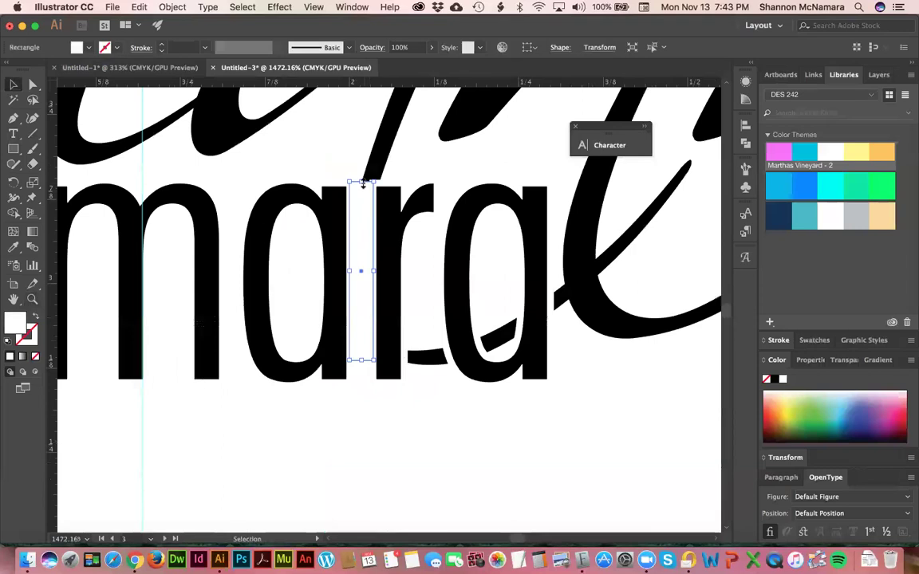
left_click_drag(355, 363, 362, 376)
left_click(375, 430)
In Outline view, align the rectangle's top edge with the letter tops, then fit the artboard.
key("super+space")
left_click_drag(341, 158, 399, 204)
key("super+y")
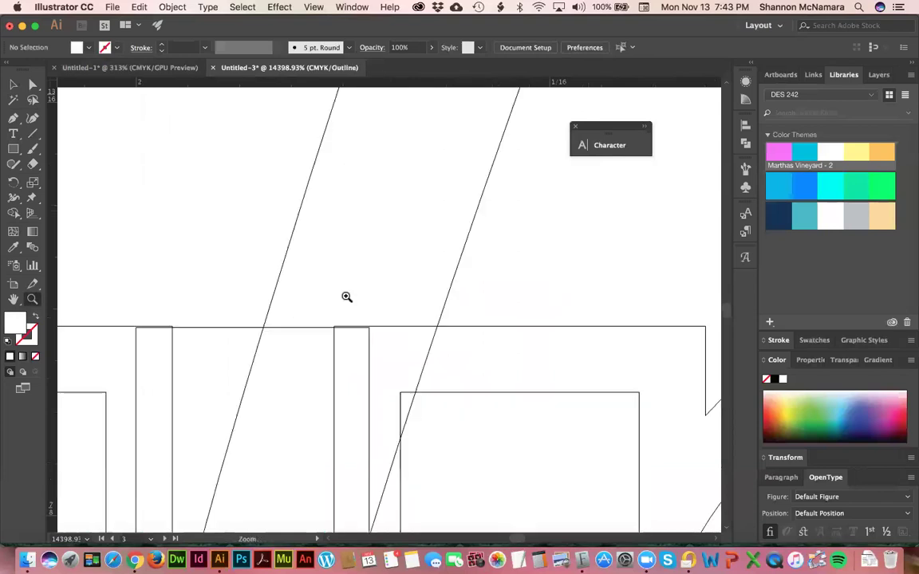
left_click_drag(226, 312, 399, 346)
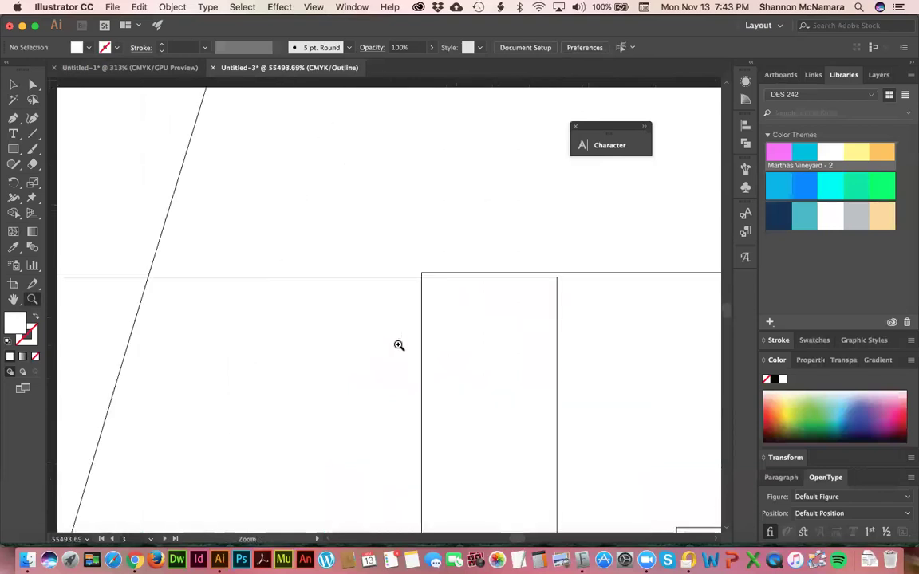
left_click(294, 279)
left_click_drag(107, 276, 109, 274)
key("super+y")
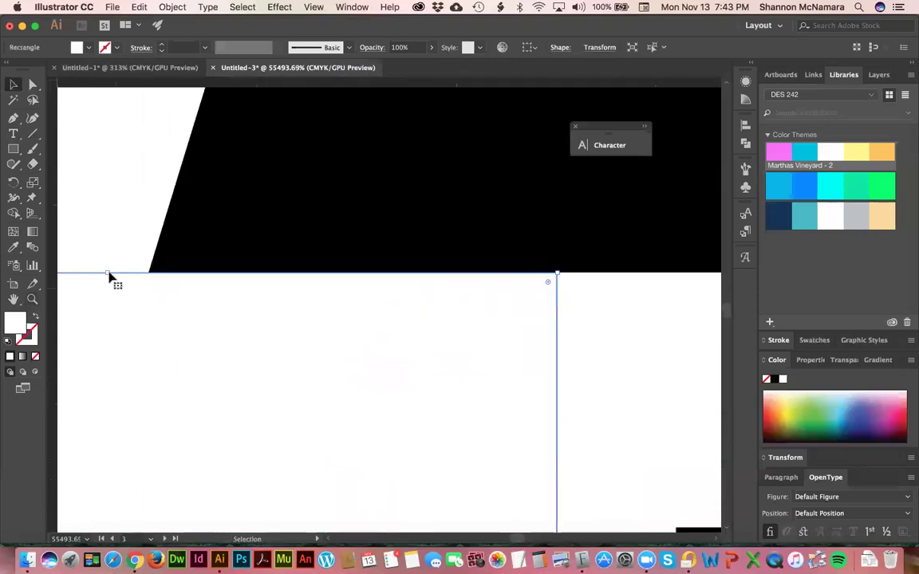
key("super+0")
left_click(412, 439)
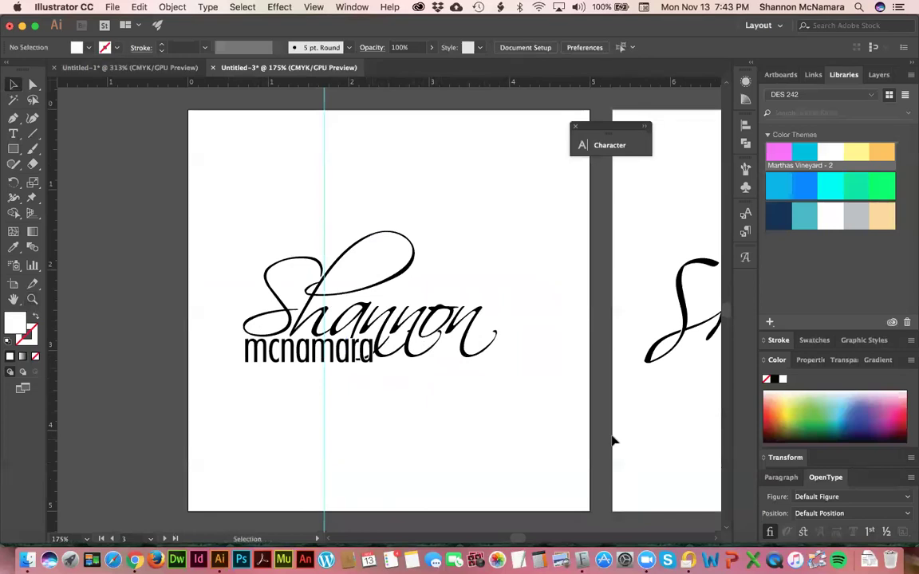
Look over the Shannon text and the DESIGN lettering on the macDESIGN artboards.
left_click_drag(630, 435, 293, 437)
left_click(467, 331)
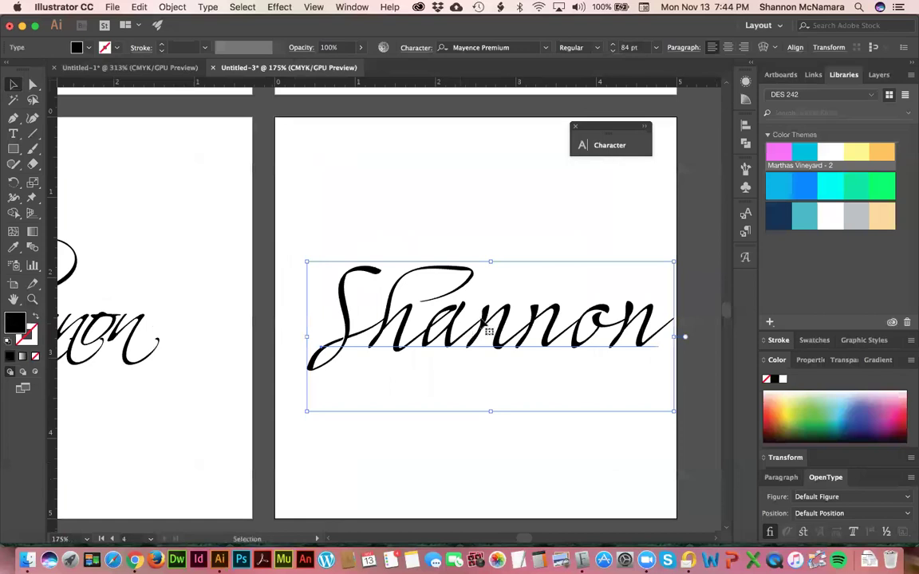
left_click(440, 202)
left_click_drag(324, 207, 316, 387)
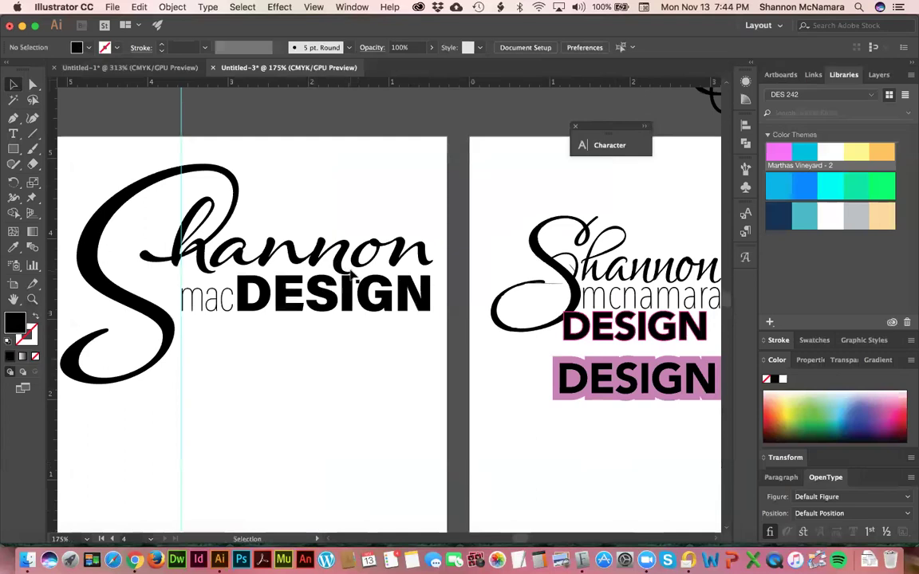
key("z")
left_click_drag(254, 235, 502, 394)
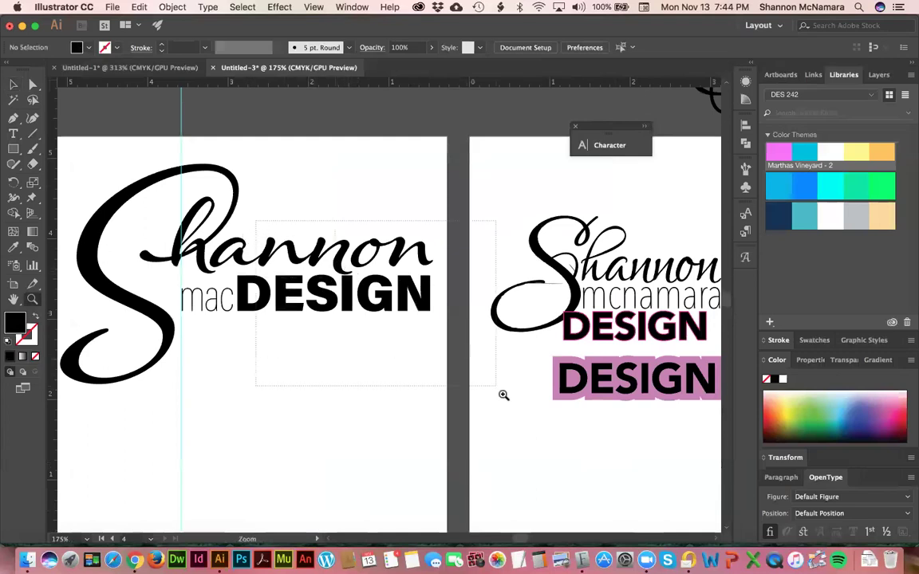
key("v")
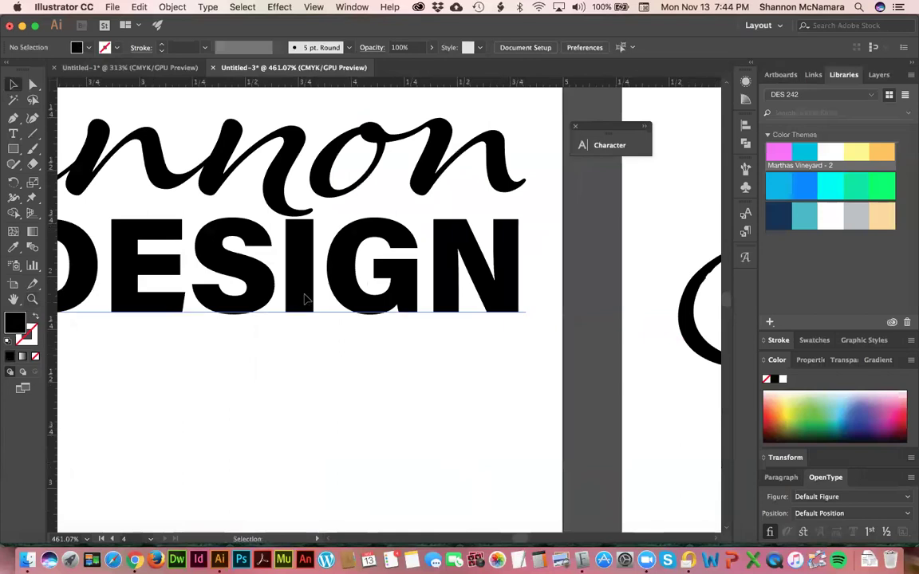
left_click(304, 298)
left_click(194, 345)
Scroll down to artboard 4 and select the script Shannon wordmark.
left_click_drag(195, 345, 423, 374)
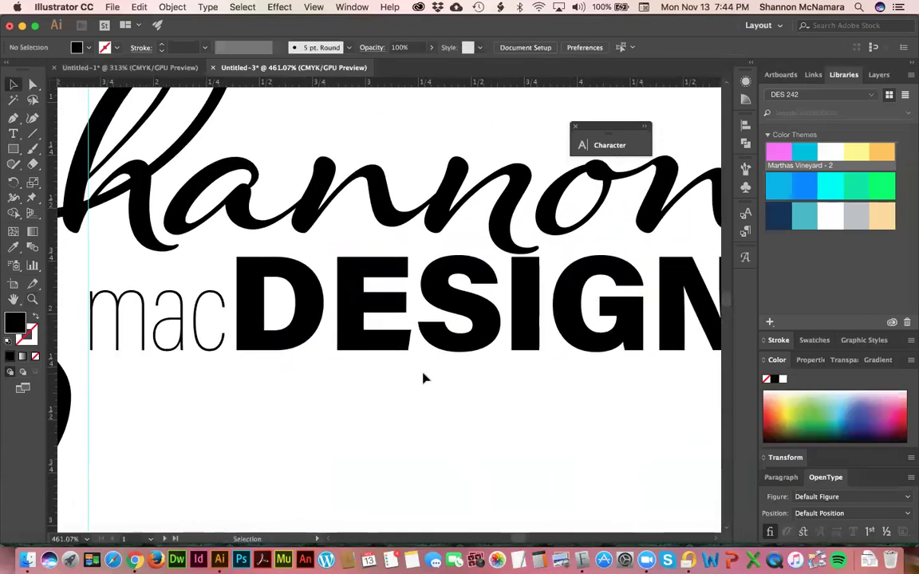
scroll(560, 459, "down", 5)
scroll(560, 460, "right", 5)
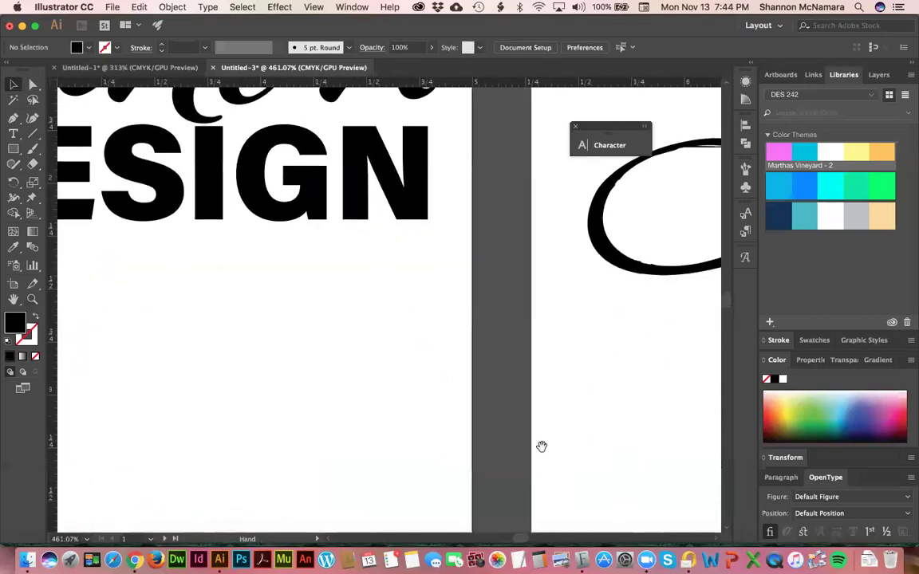
scroll(462, 420, "down", 10)
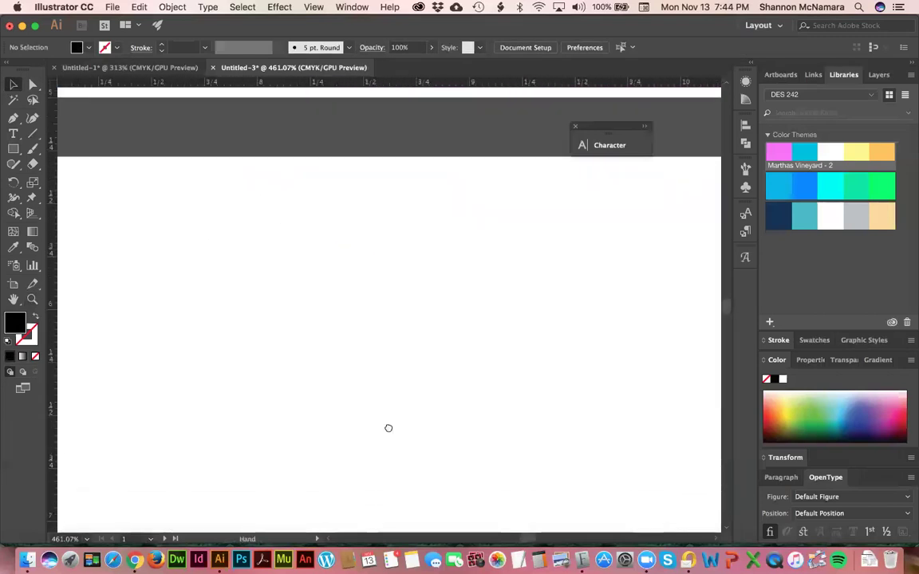
left_click(344, 274)
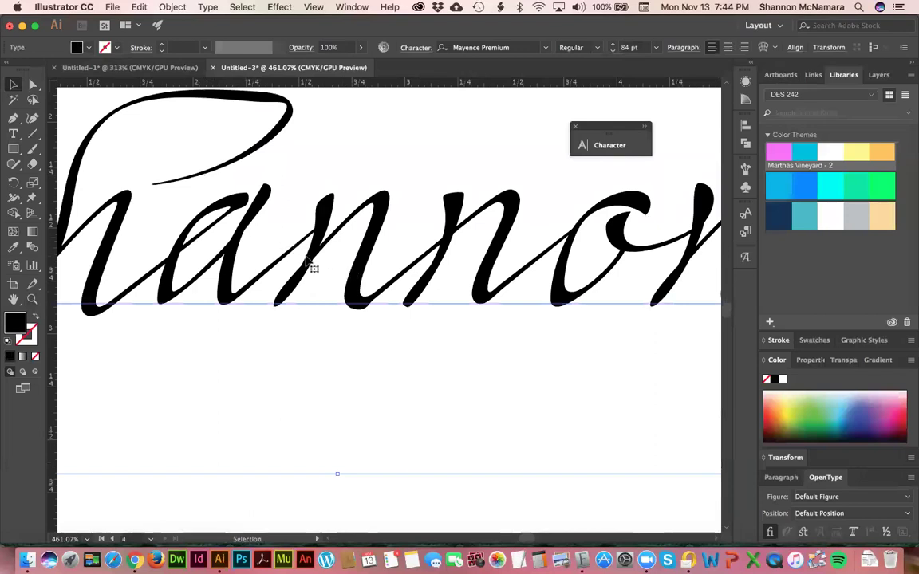
Replace the Shannon script text with 'design' and enlarge it to 96 pt.
key("super+0")
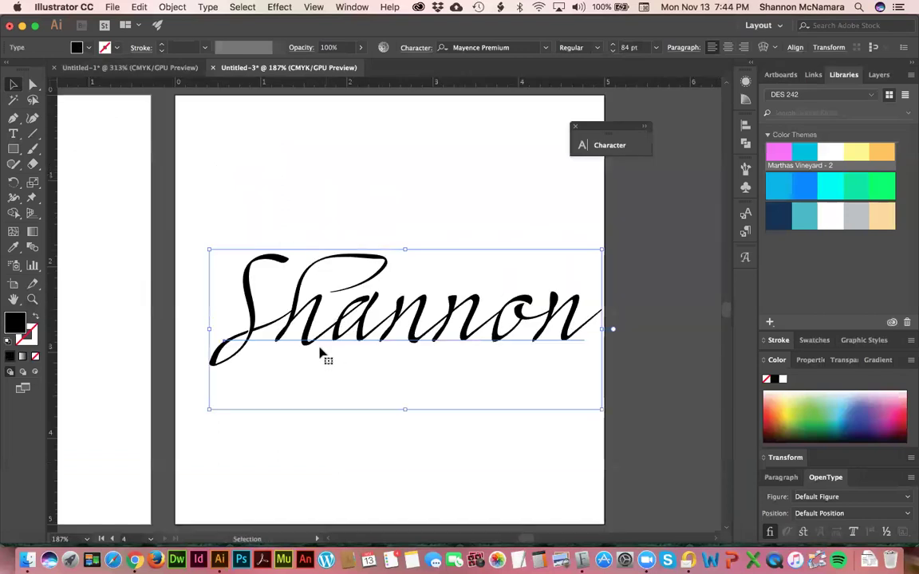
key("t")
left_click(316, 279)
key("super+a")
type("design")
key("super+a")
key("super+shift+period")
key("super+shift+period")
key("super+shift+period")
key("super+shift+period")
key("super+shift+period")
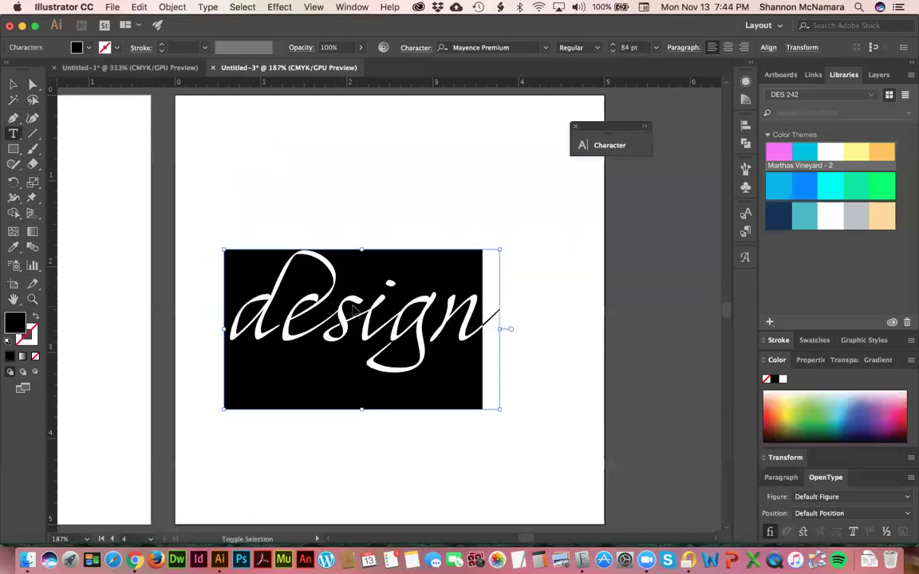
key("super+shift+period")
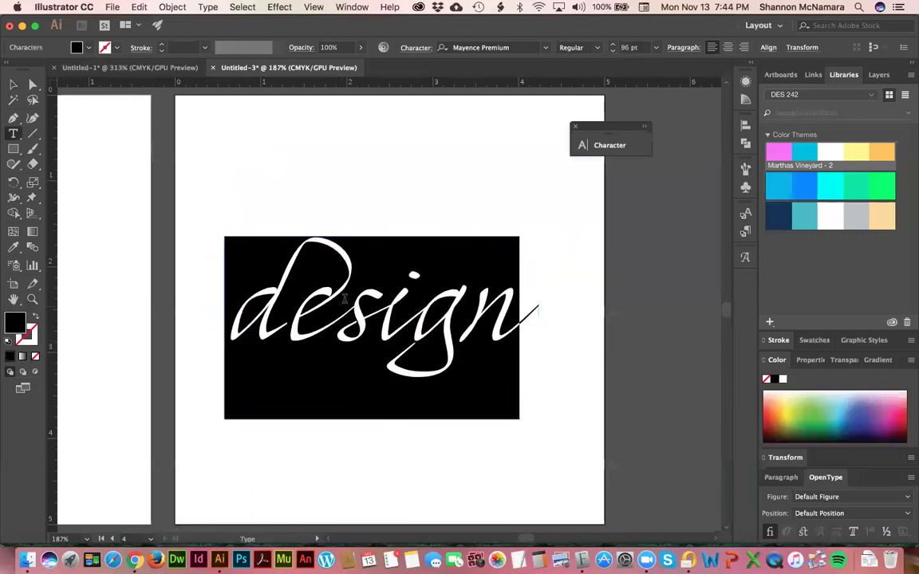
left_click(13, 83)
left_click(265, 113)
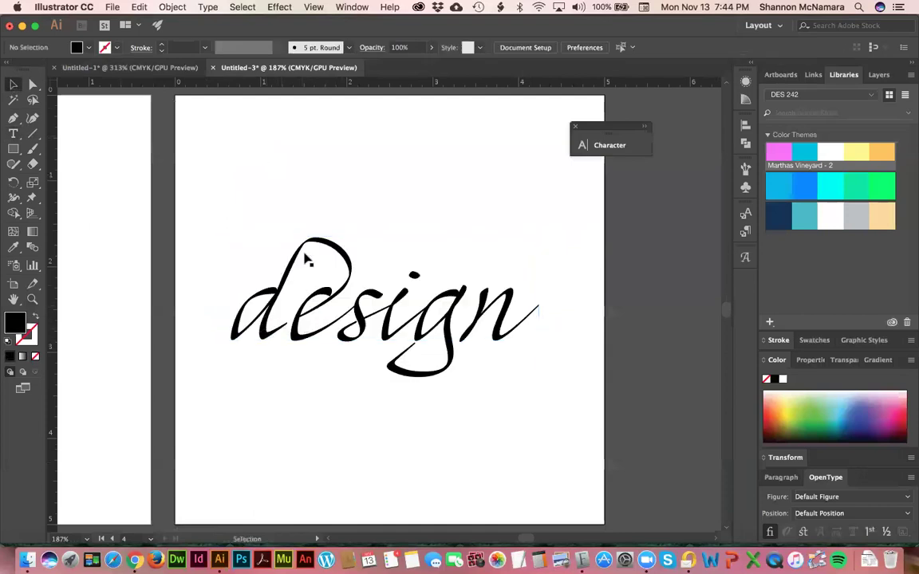
Kern the letters of design, tightening the spacing around the e.
left_click(352, 315)
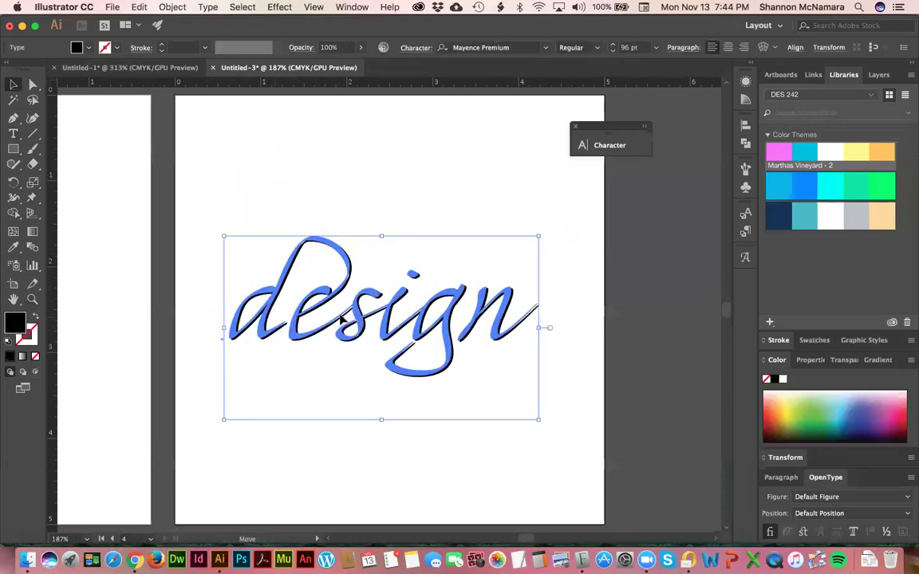
left_click(13, 133)
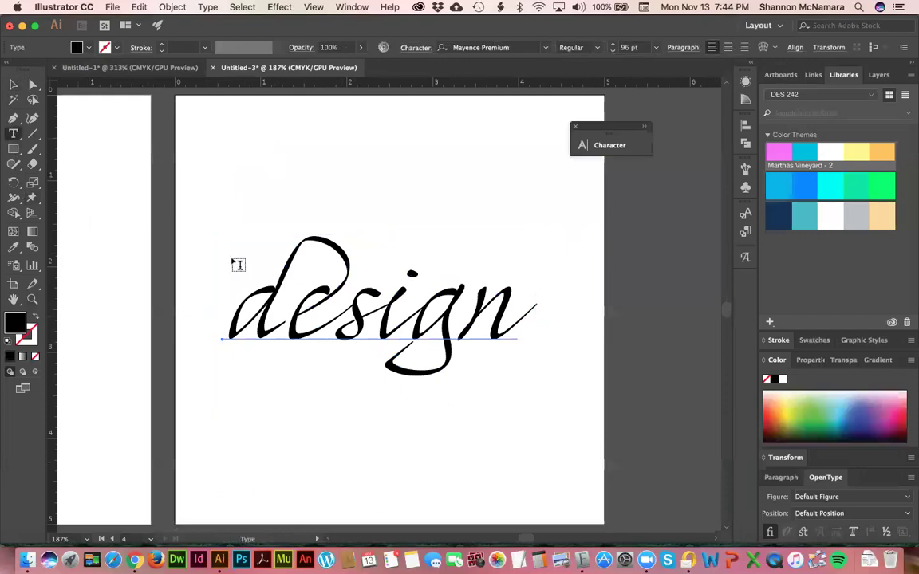
left_click(326, 310)
key("Left")
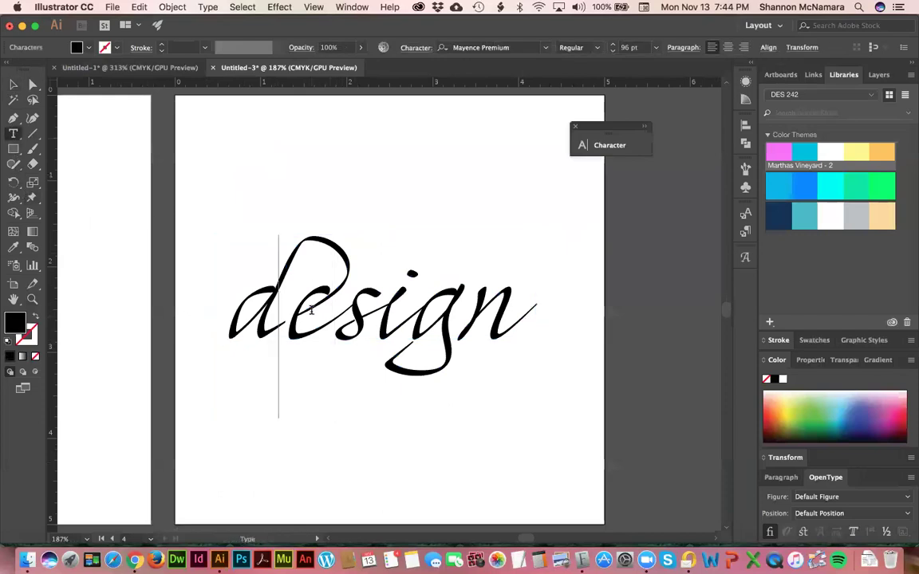
key("shift+Right")
key("alt+Left")
key("alt+Left")
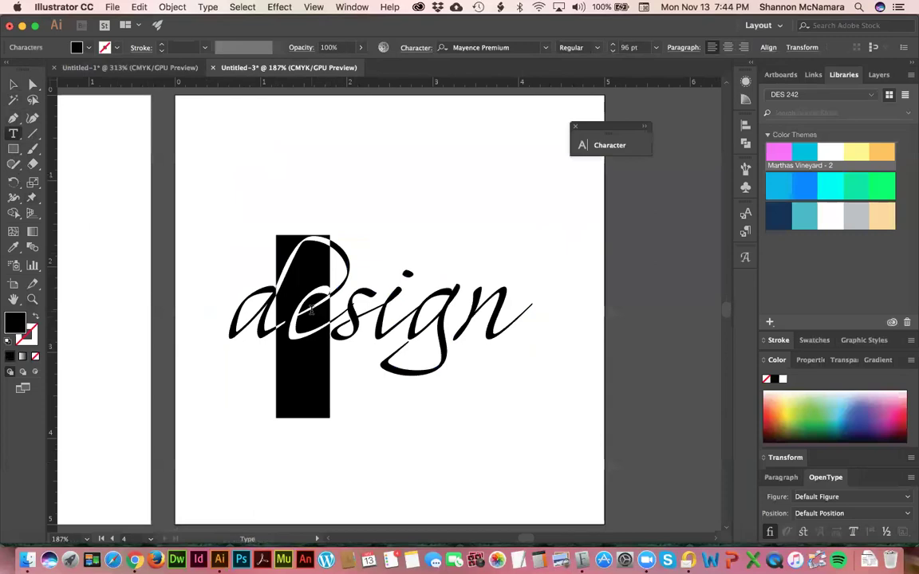
key("Right")
key("alt+Right")
key("alt+Right")
key("alt+Right")
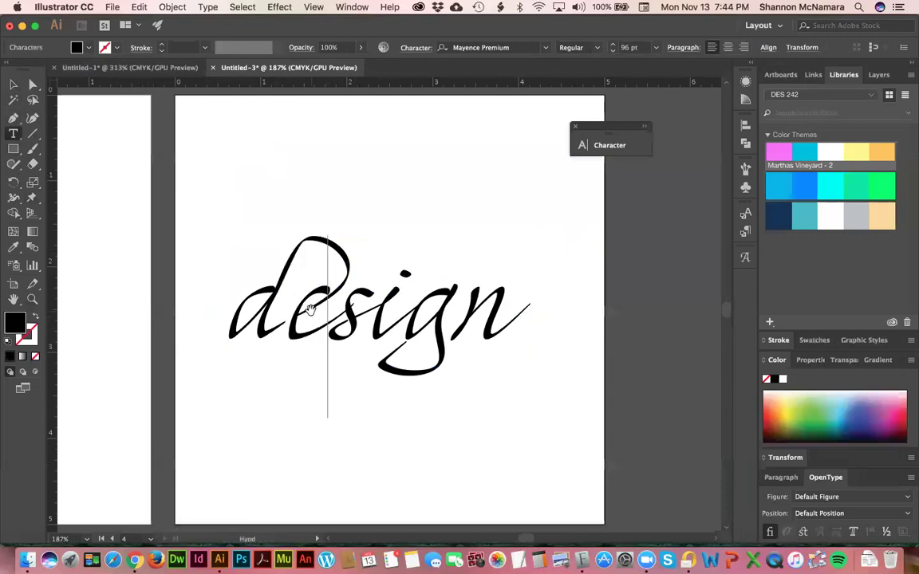
key("Right")
key("Right")
key("Right")
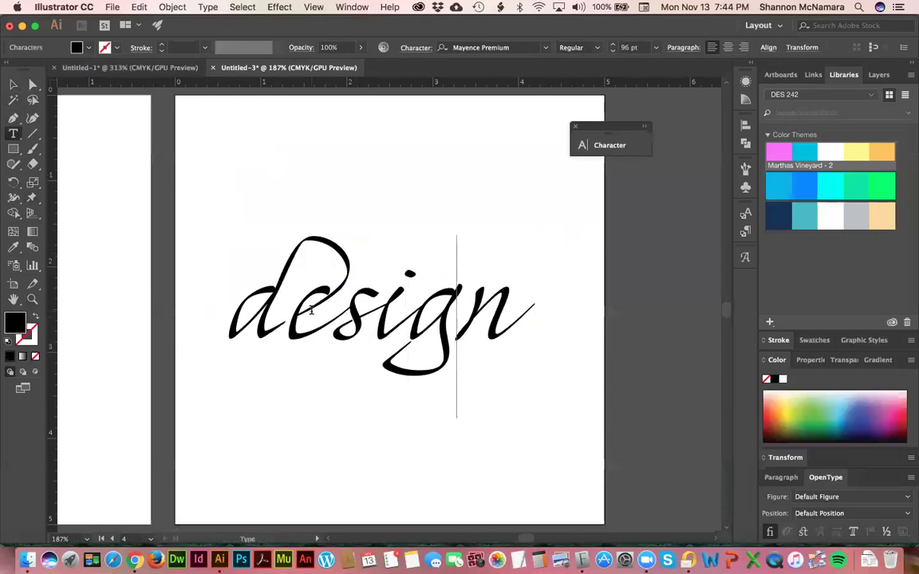
key("shift+Left")
key("Right")
key("Right")
left_click(13, 83)
left_click(256, 143)
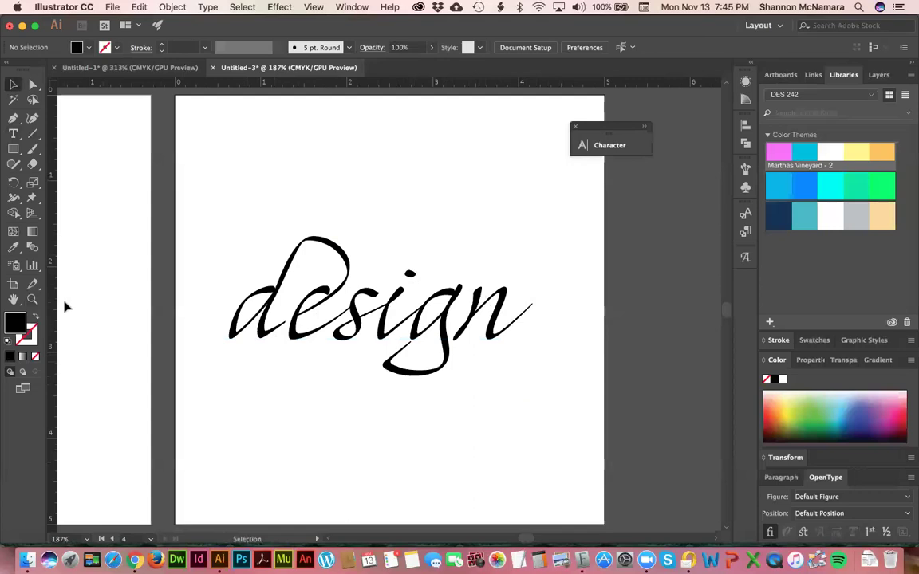
Type 'shannon' beneath design, shrink it to 34 pt and set the Light weight.
left_click(12, 133)
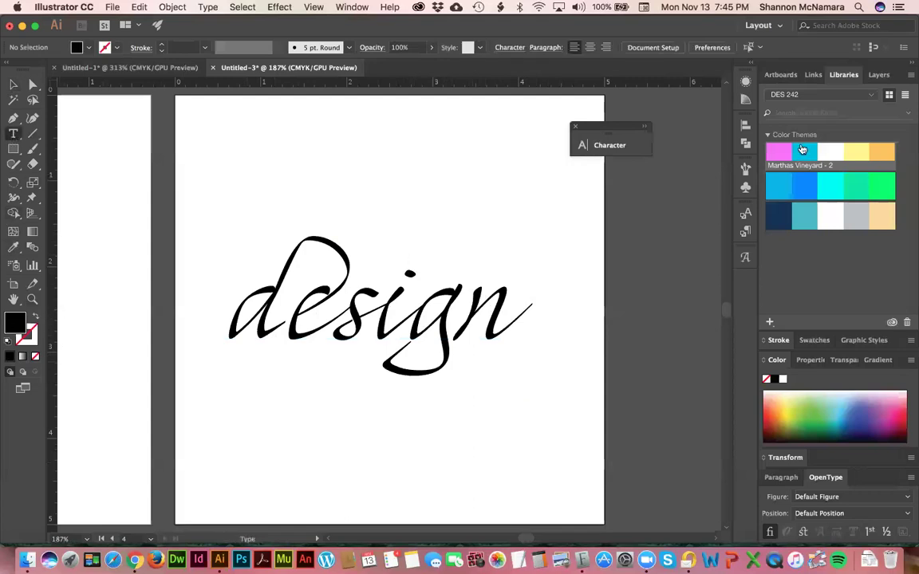
left_click(603, 146)
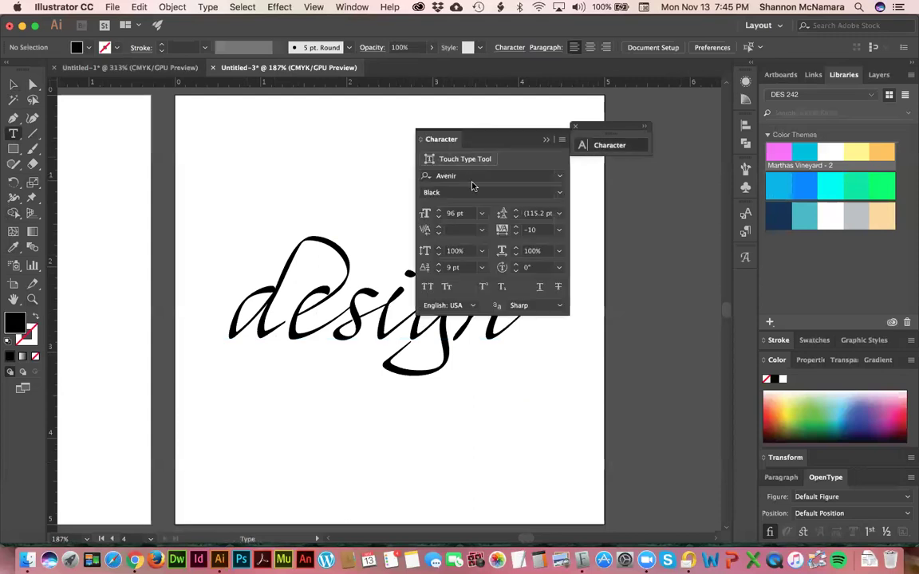
left_click(216, 412)
type("shannon")
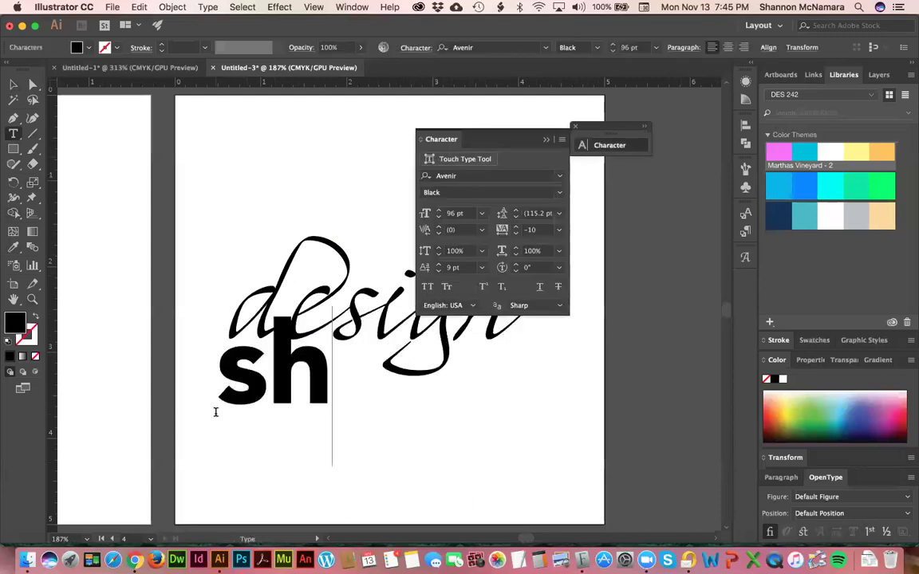
key("super+shift+comma")
key("super+shift+comma")
key("super+shift+comma")
key("super+shift+comma")
key("super+shift+comma")
key("super+shift+comma")
key("super+shift+comma")
key("super+shift+comma")
key("super+shift+comma")
key("super+shift+comma")
key("super+shift+comma")
key("super+shift+comma")
key("super+shift+comma")
key("super+shift+comma")
key("super+shift+comma")
key("super+shift+comma")
key("super+shift+comma")
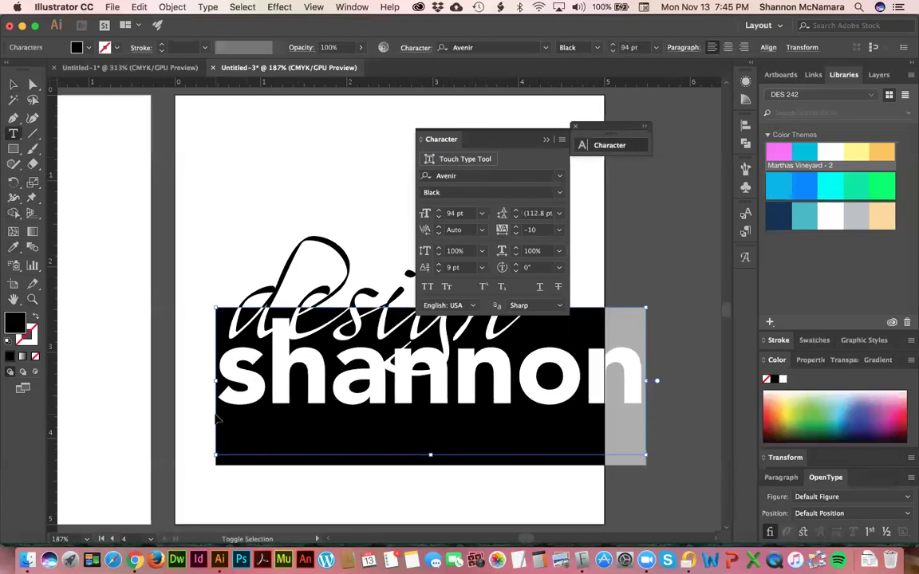
key("super+shift+comma")
key("super+shift+comma")
key("super+shift+comma")
key("super+shift+comma")
key("super+shift+comma")
key("super+shift+comma")
key("super+shift+comma")
key("super+shift+comma")
key("super+shift+comma")
key("super+shift+comma")
key("super+shift+comma")
key("super+shift+comma")
key("super+shift+comma")
key("super+shift+comma")
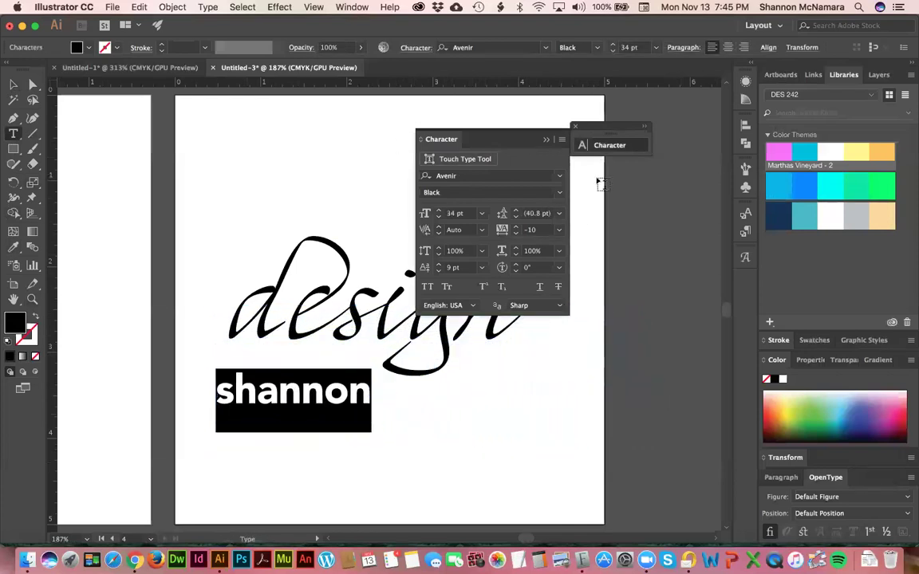
left_click(558, 193)
left_click(484, 207)
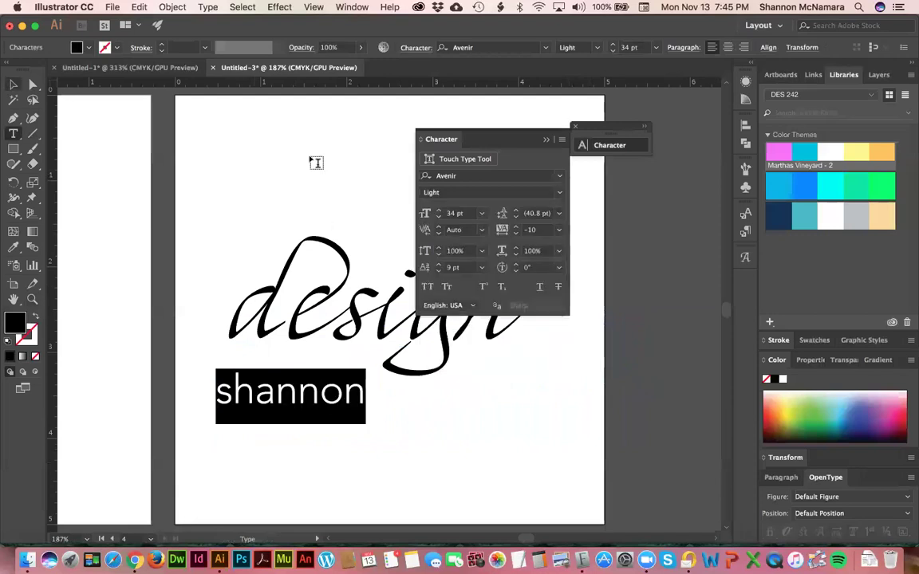
left_click(561, 178)
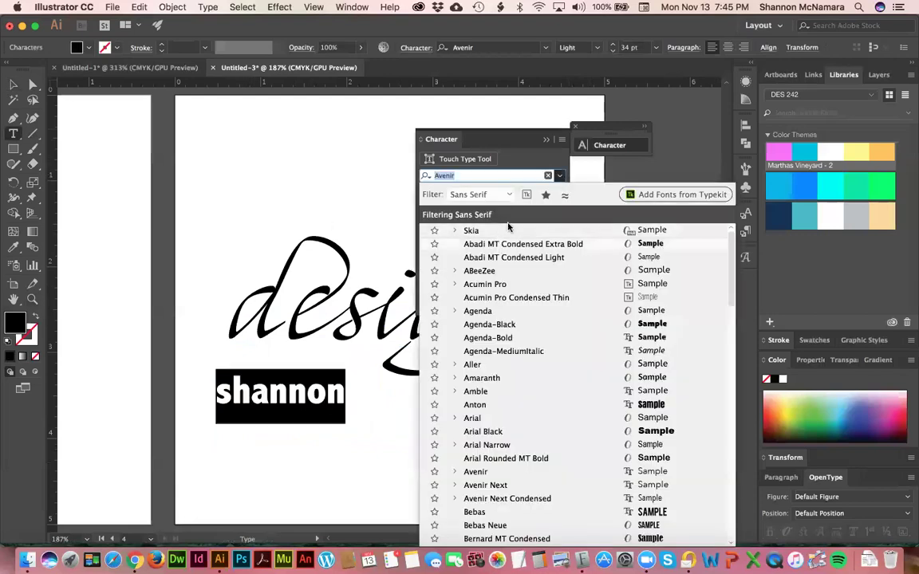
left_click(11, 85)
left_click(193, 169)
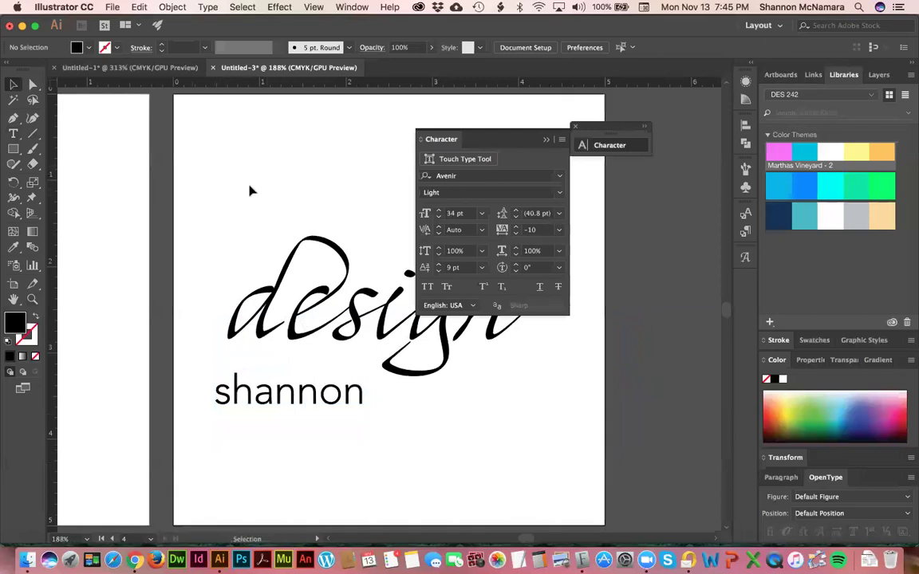
Move the mcnamara text from the first artboard onto the design artboard.
scroll(249, 189, "up", 10)
left_click(221, 252)
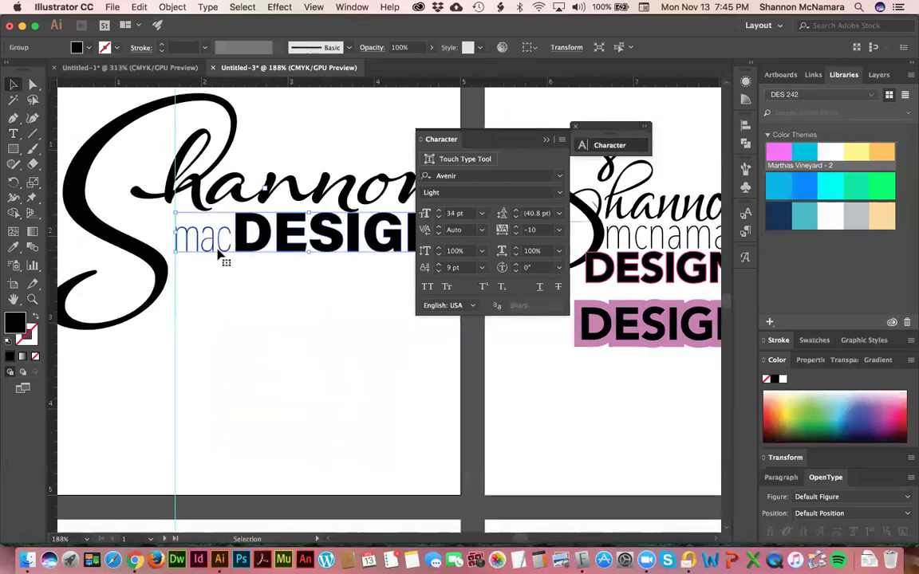
scroll(237, 268, "right", 8)
scroll(238, 268, "up", 5)
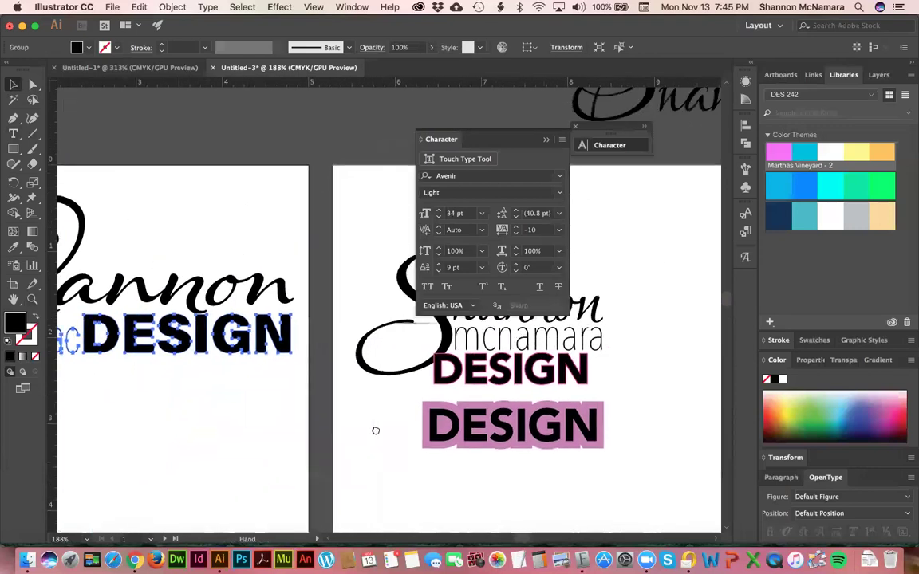
scroll(376, 430, "right", 8)
scroll(376, 430, "up", 4)
left_click(259, 160)
left_click_drag(244, 163, 557, 394)
scroll(558, 394, "down", 5)
scroll(388, 402, "right", 4)
left_click_drag(402, 267, 335, 456)
Delete the shannon text and place mcnamara above design.
scroll(411, 403, "down", 3)
scroll(411, 403, "left", 3)
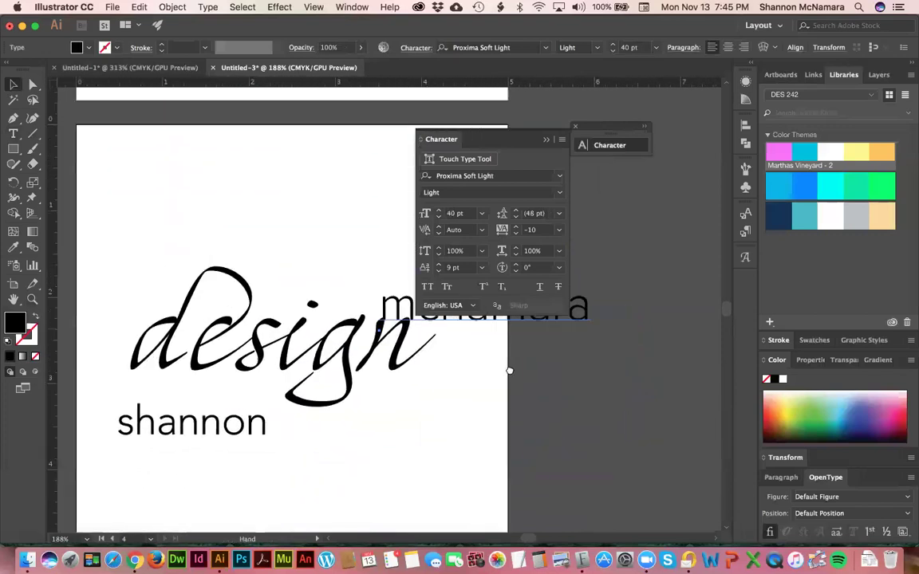
scroll(319, 438, "up", 1)
left_click(241, 467)
key("Delete")
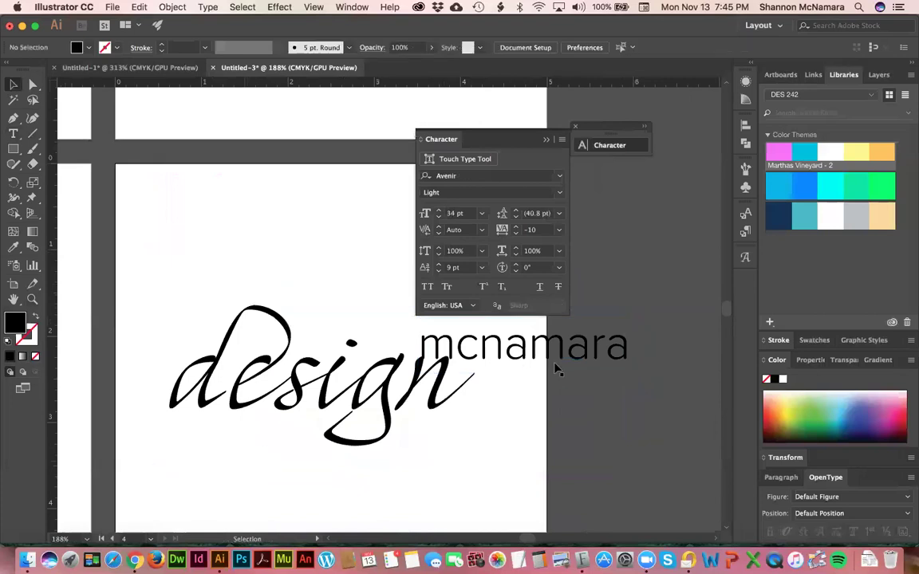
left_click_drag(522, 350, 271, 188)
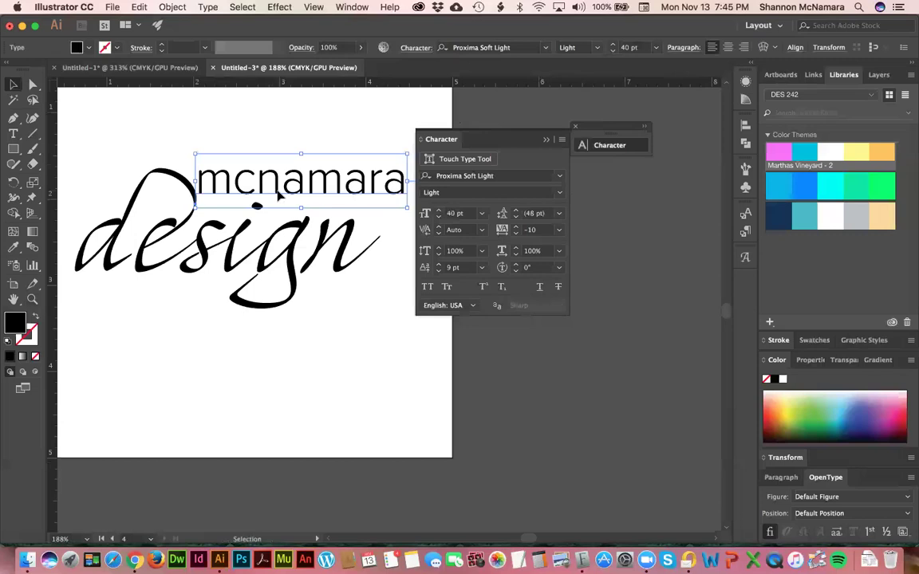
Change mcnamara to 'mac' and move it below the design script.
key("super+a")
double_click(300, 185)
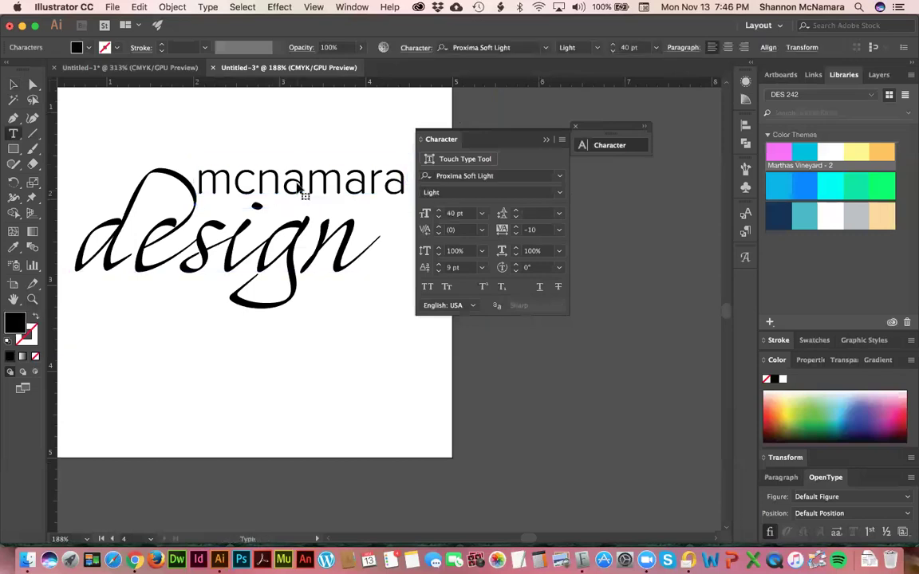
double_click(304, 185)
type("mac")
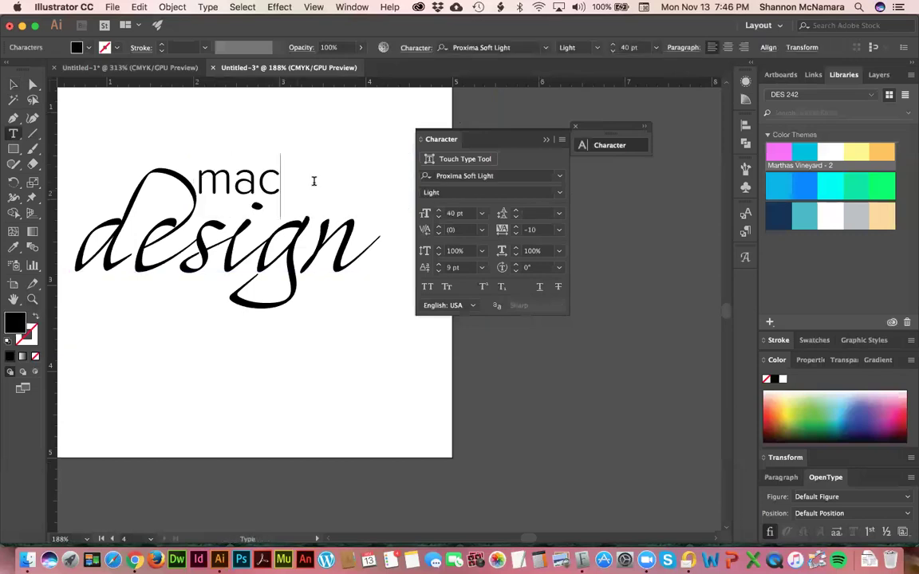
key("Escape")
left_click_drag(265, 193, 319, 190)
left_click_drag(286, 337, 227, 368)
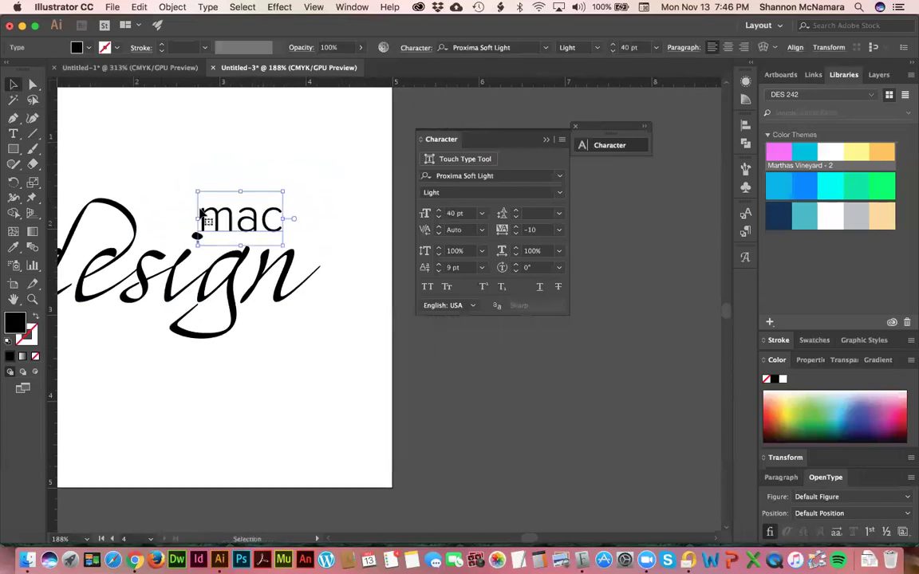
left_click_drag(241, 212, 295, 399)
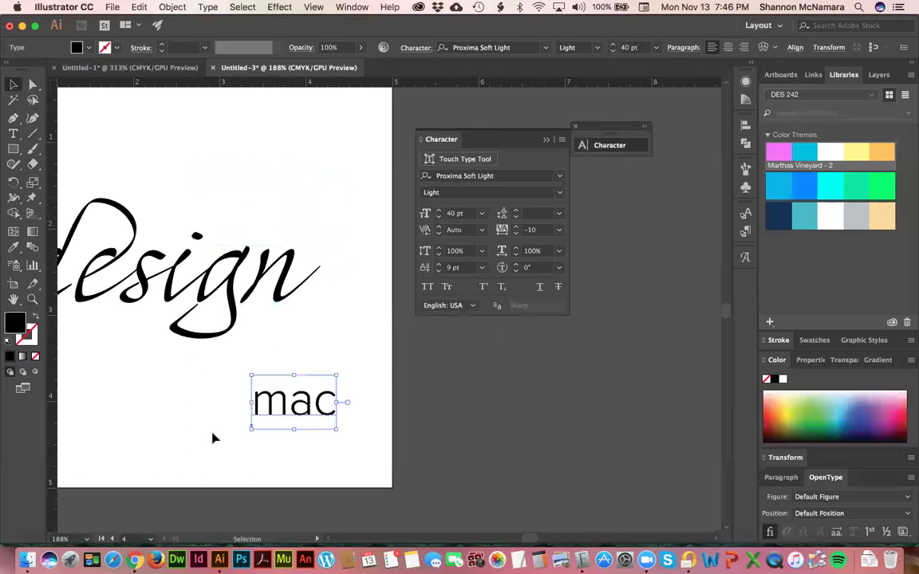
left_click(193, 407)
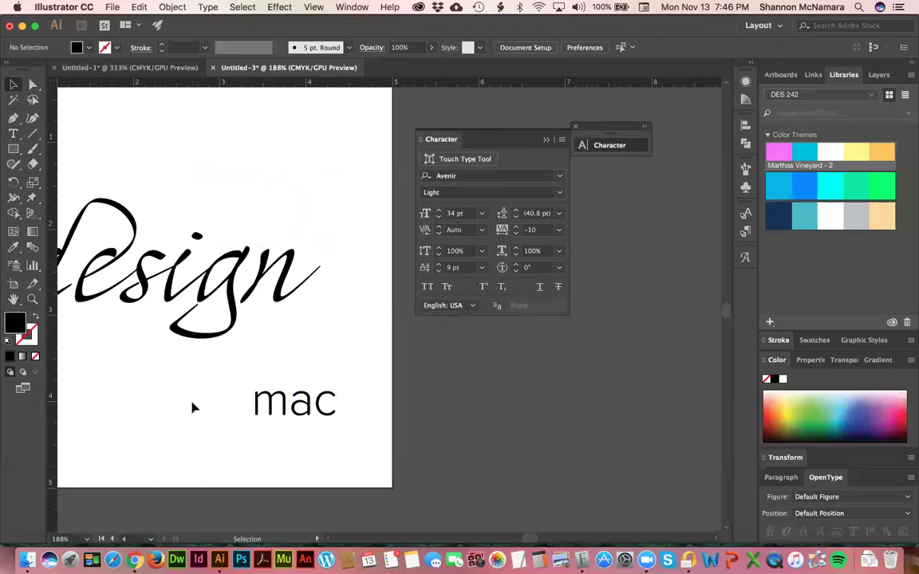
Duplicate mac just off the artboard's right edge and reselect the original.
left_click(315, 410)
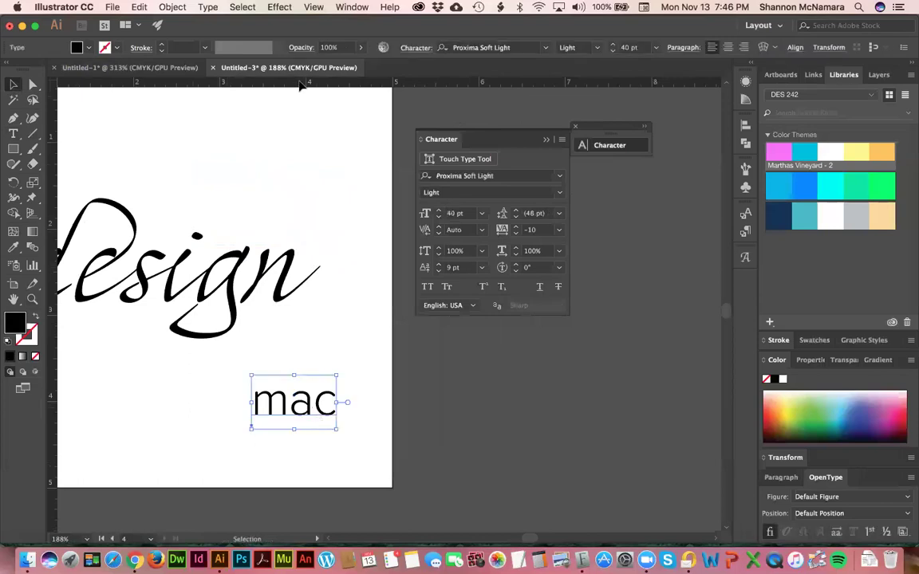
left_click_drag(319, 407, 520, 418)
left_click(299, 417)
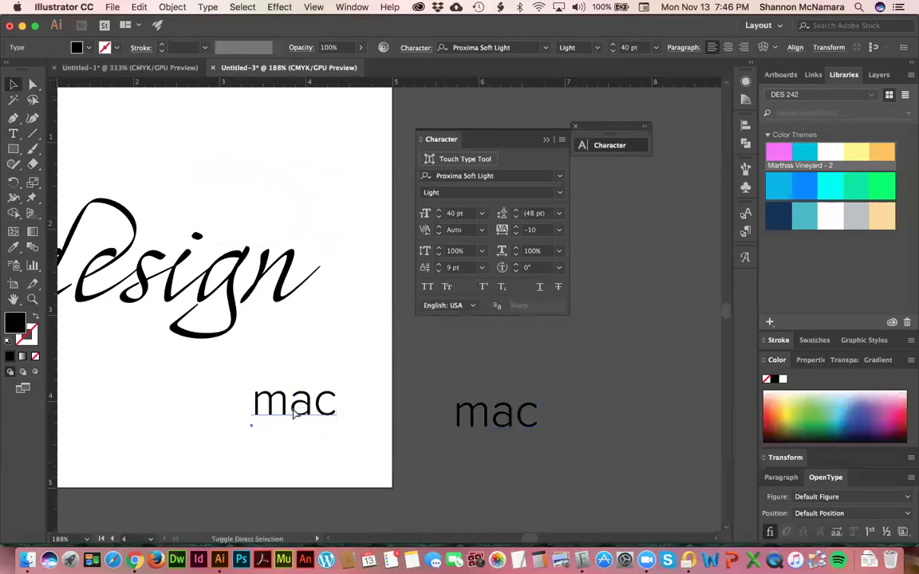
left_click(295, 413)
Warp mac with an upper arc at 64% bend and drag it above design.
left_click(279, 7)
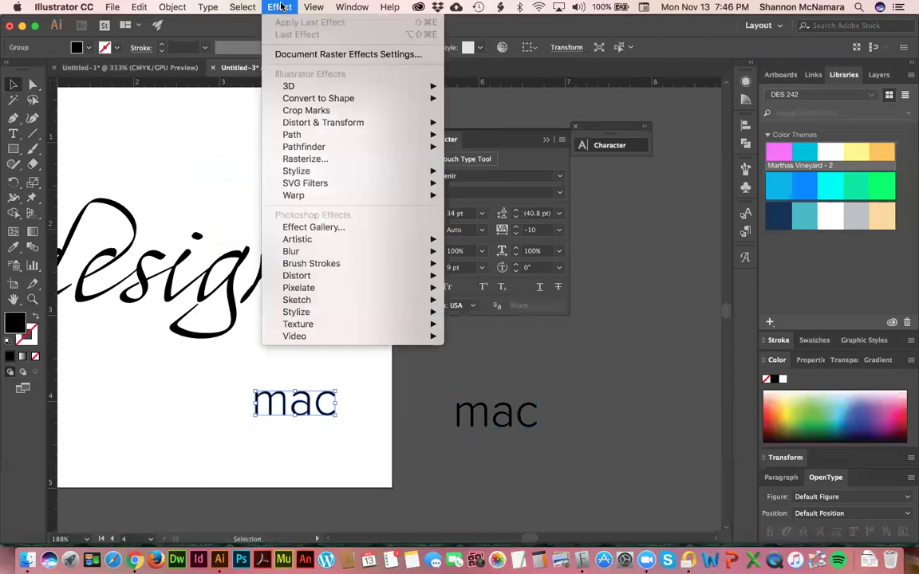
mouse_move(311, 128)
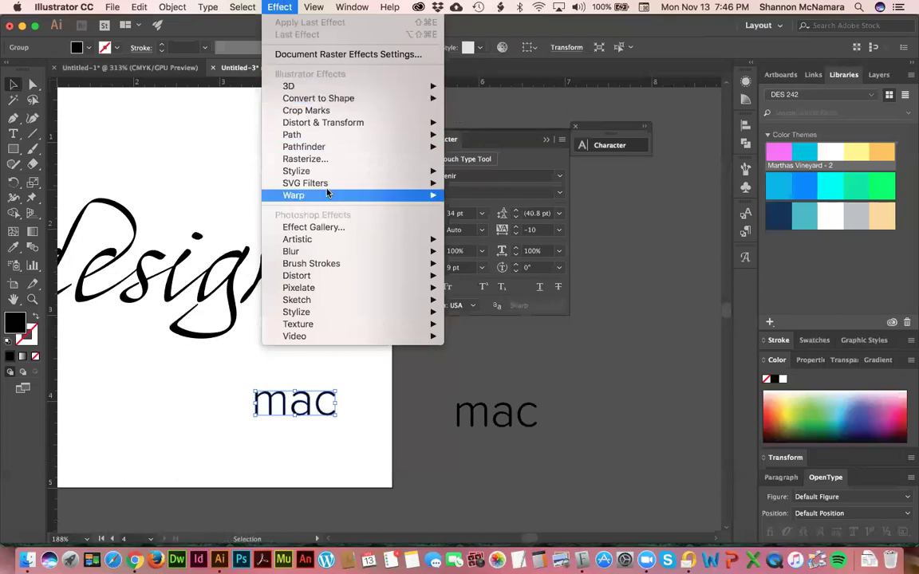
mouse_move(326, 194)
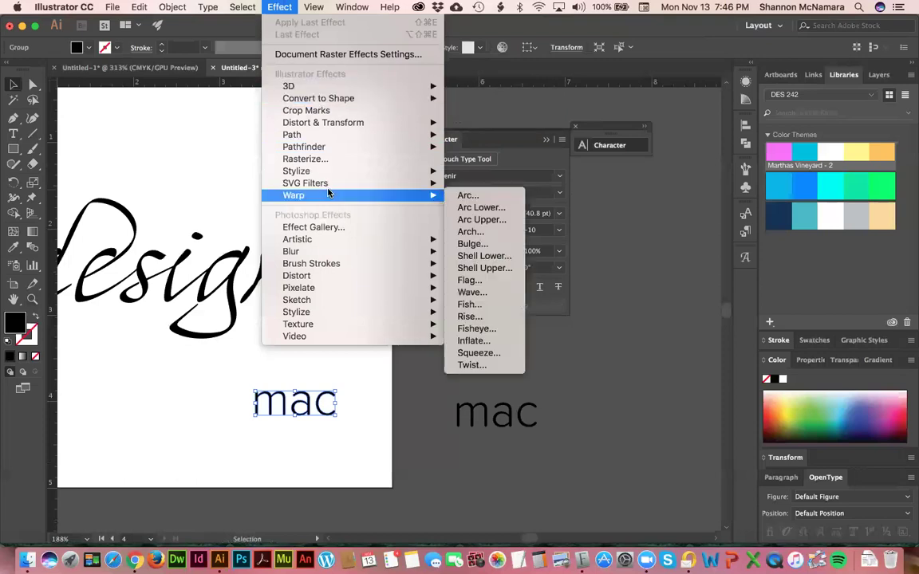
left_click(481, 220)
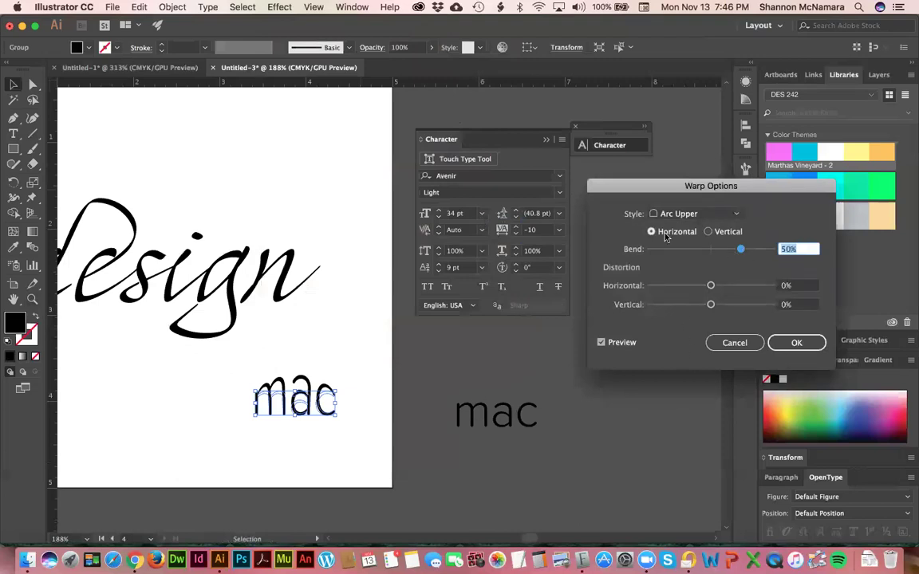
key("Up")
key("Up")
key("Up")
key("Up")
key("Up")
key("Up")
key("Up")
key("Up")
key("Up")
key("Up")
key("Up")
key("Up")
key("Up")
key("Up")
left_click(796, 342)
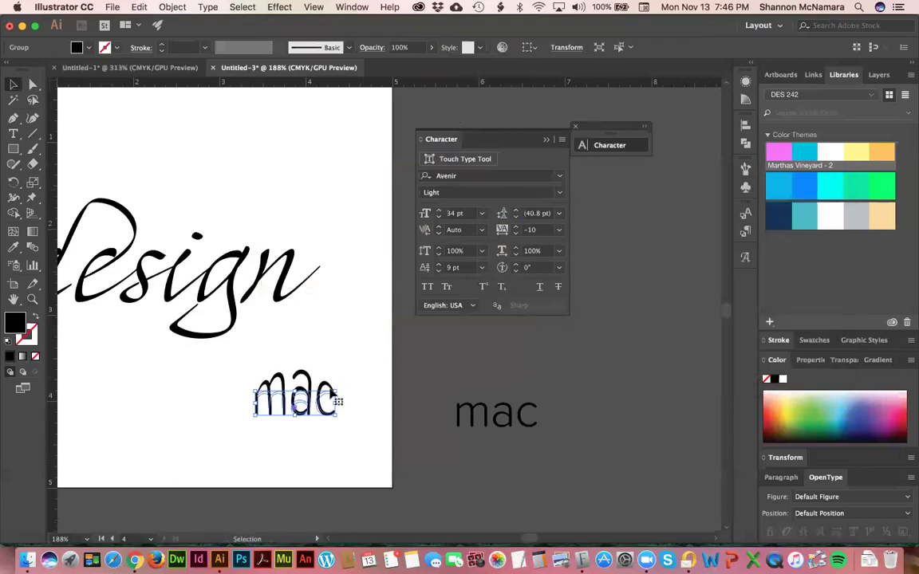
left_click_drag(297, 392, 251, 212)
key("e")
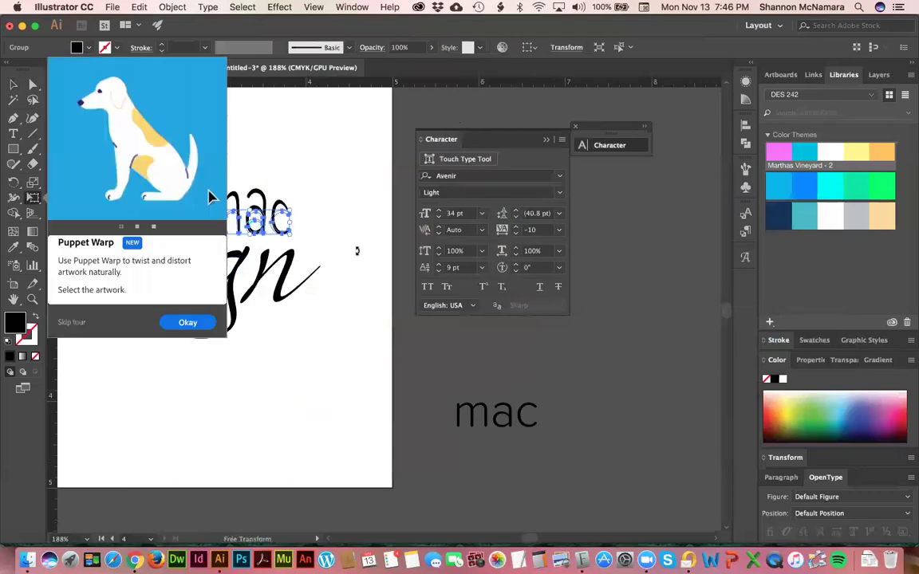
Tilt the arched mac slightly clockwise and nudge it down and right.
left_click(187, 323)
left_click_drag(312, 235, 315, 248)
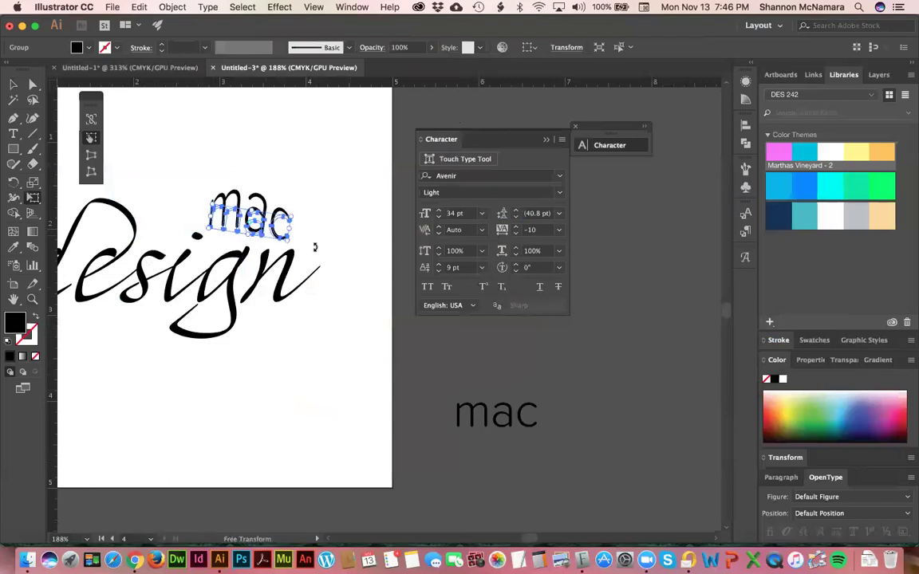
left_click(15, 84)
left_click(284, 315)
left_click_drag(261, 226, 264, 232)
left_click(342, 370)
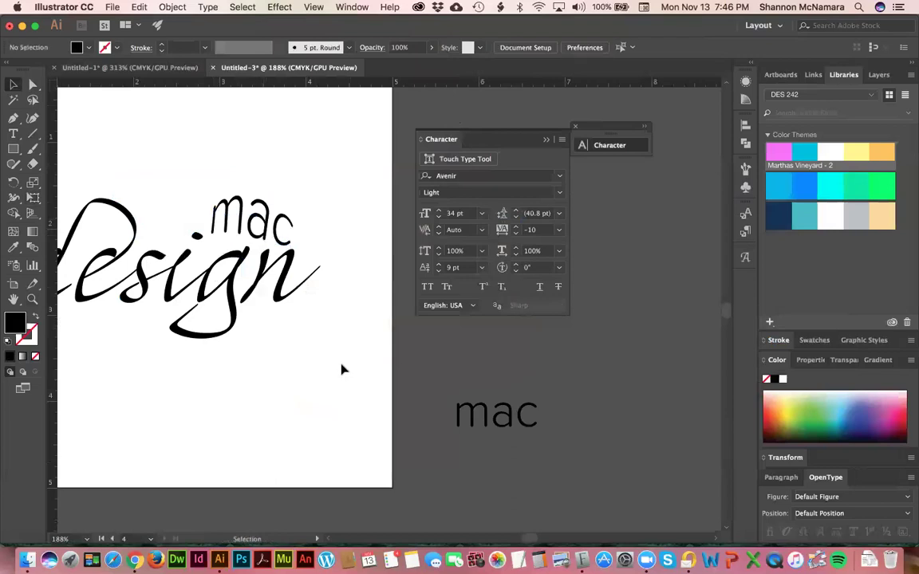
Place a copy of design to the right and convert the original design to outlines.
left_click(219, 203)
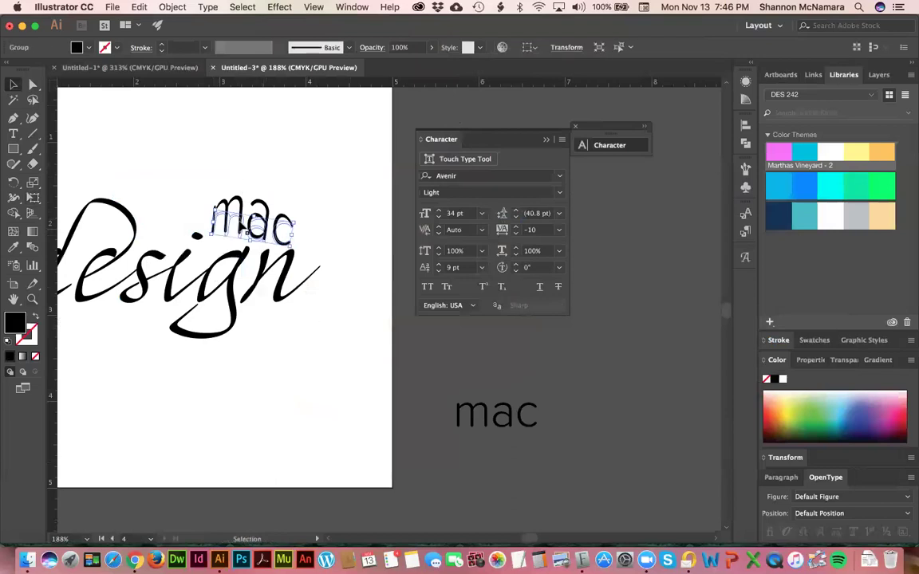
left_click(199, 341)
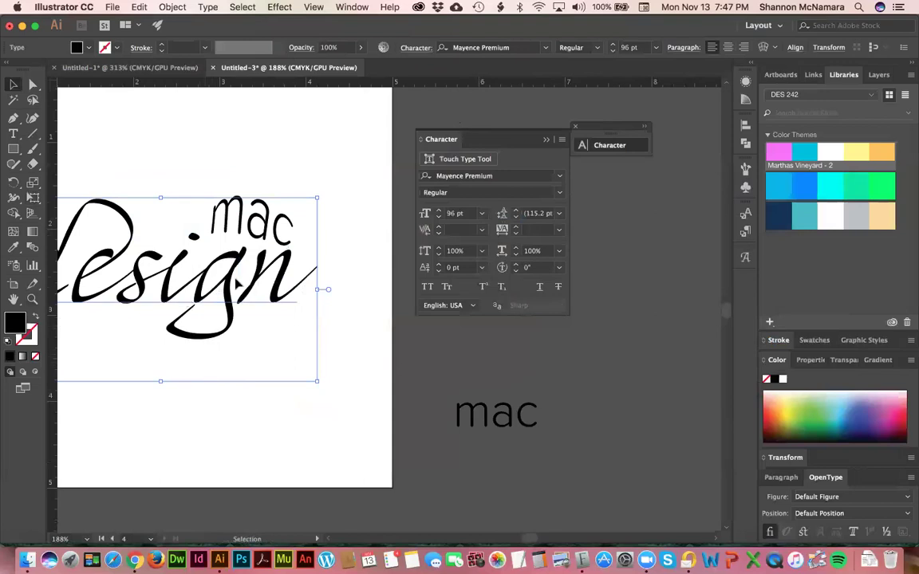
scroll(232, 279, "left", 3)
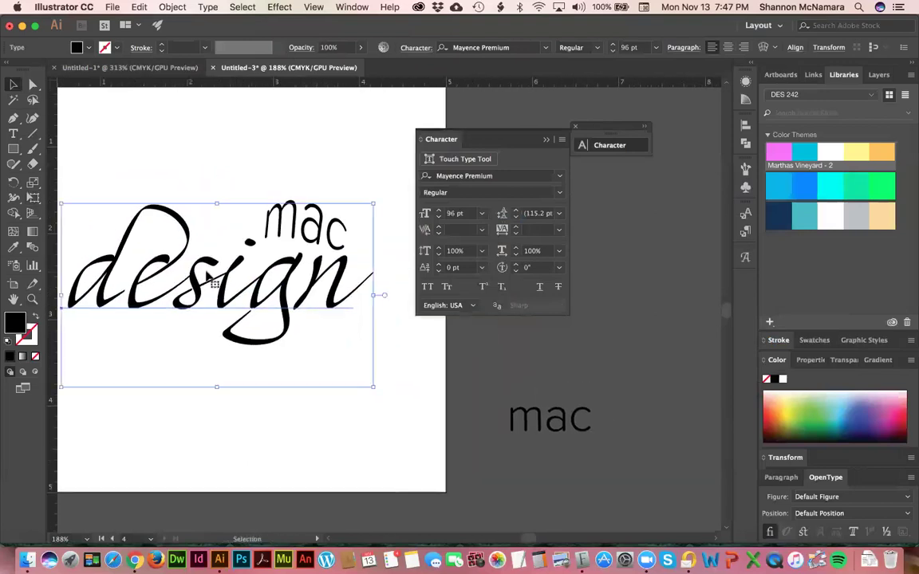
left_click_drag(195, 257, 666, 371)
left_click(370, 383)
key("super+shift+o")
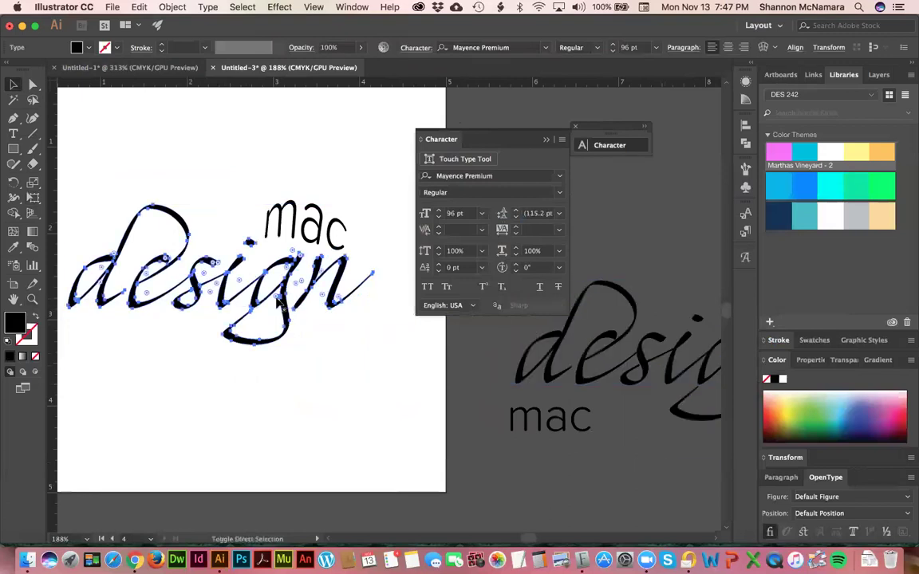
Try moving mac down toward design, then undo and redo until mac is upright.
left_click(369, 383)
scroll(271, 319, "up", 1)
left_click_drag(265, 210, 246, 249)
key("super+z")
key("super+shift+z")
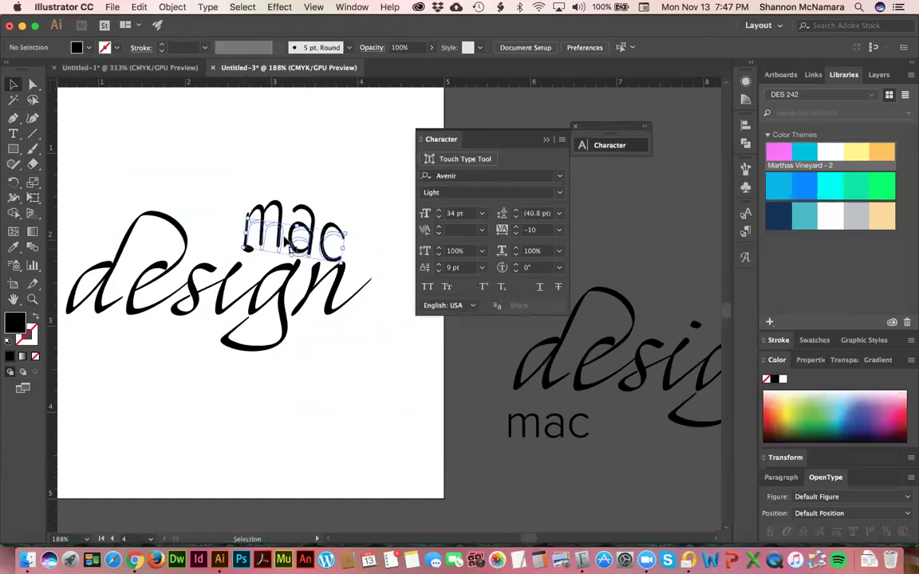
key("super+z")
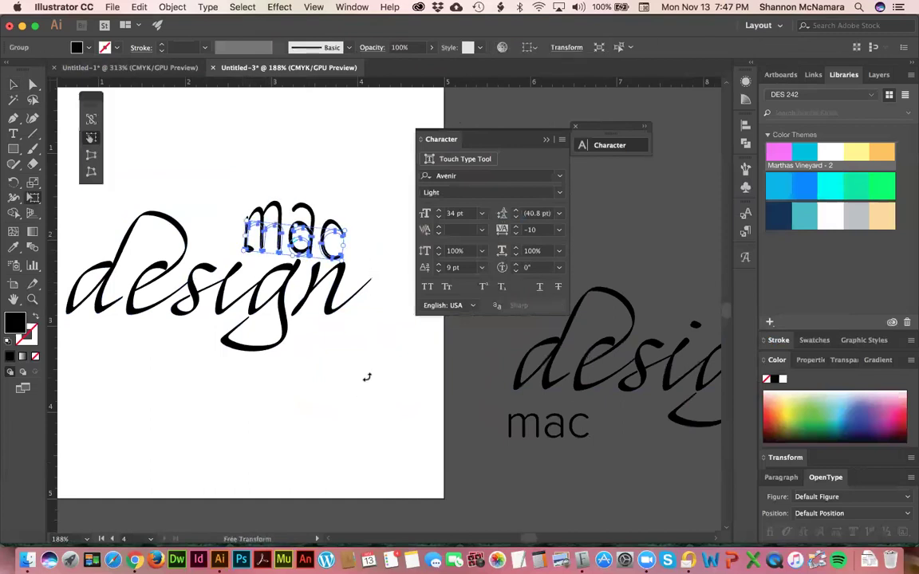
key("super+shift+z")
left_click(333, 399)
key("super+z")
left_click(335, 403)
Check mac's anchor points, then select the mac group and adjust it with Free Transform.
key("a")
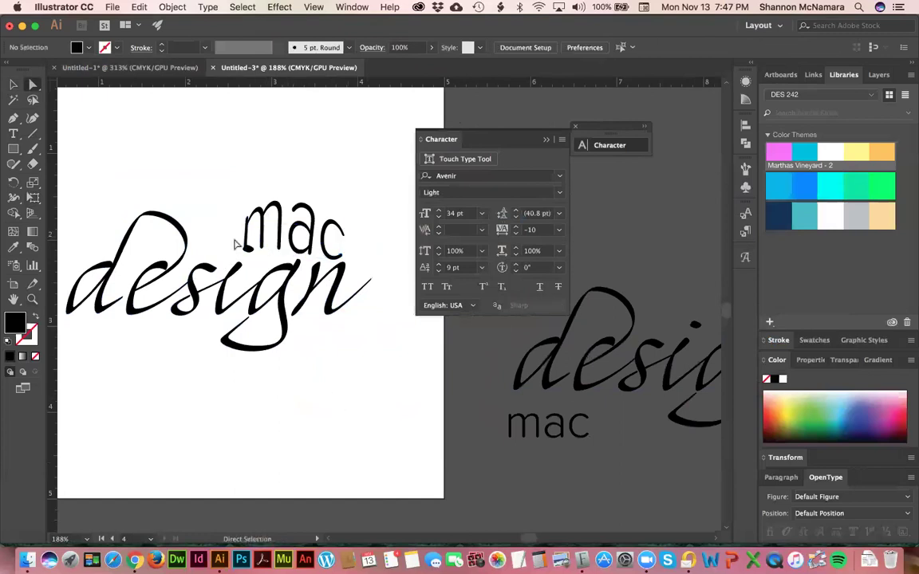
left_click(249, 250)
left_click(258, 259)
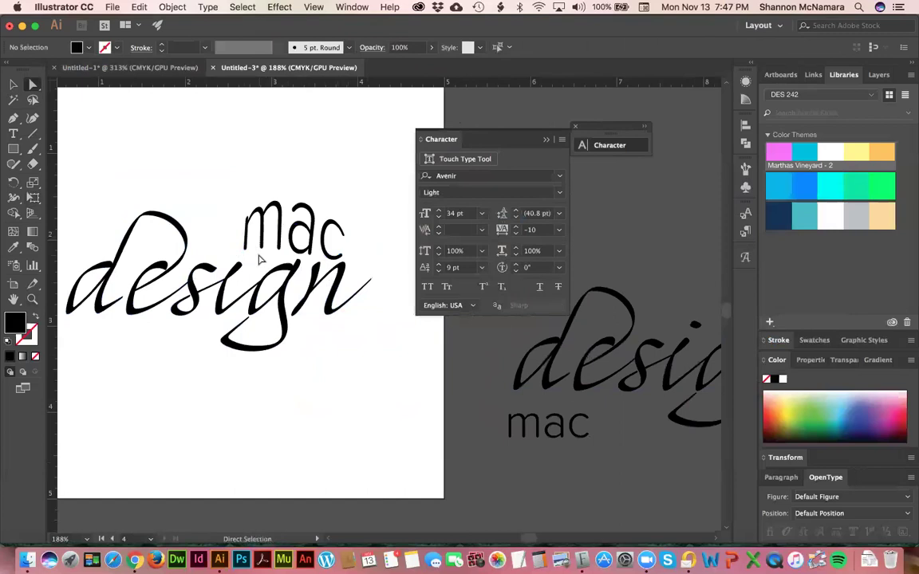
key("v")
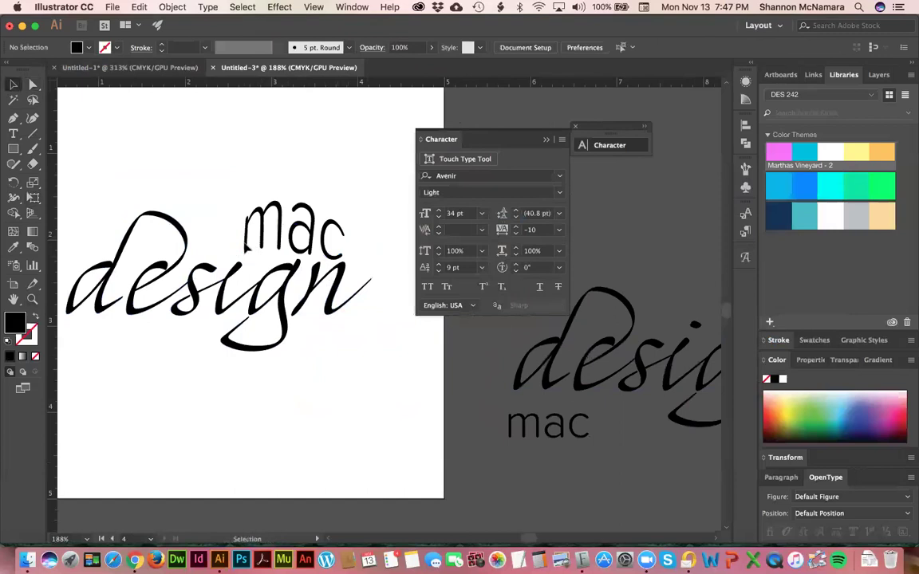
key("super+alt")
left_click(247, 249)
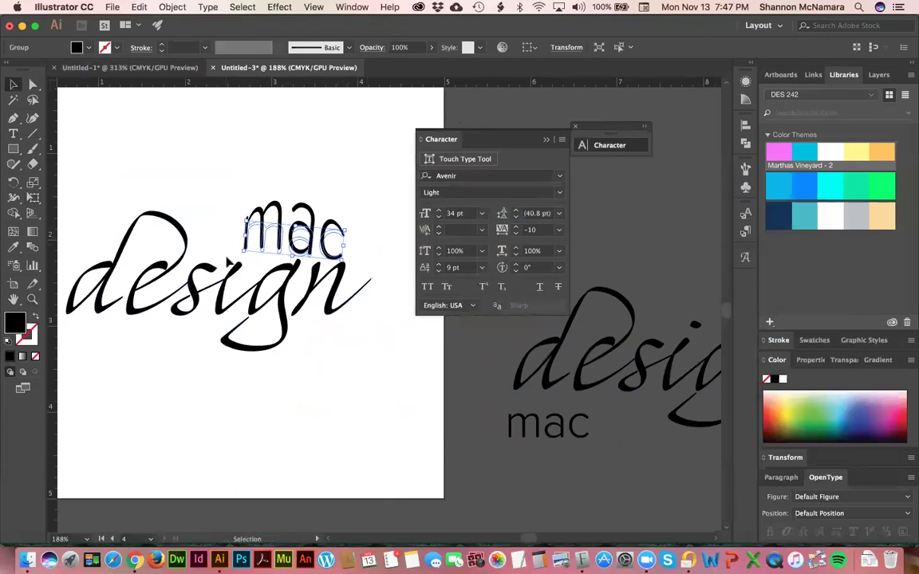
key("e")
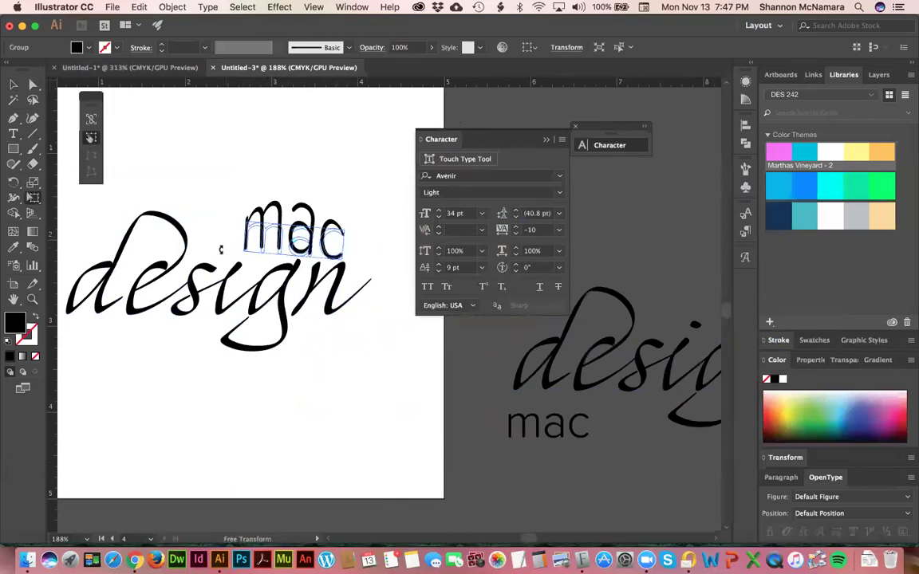
key("v")
left_click(355, 384)
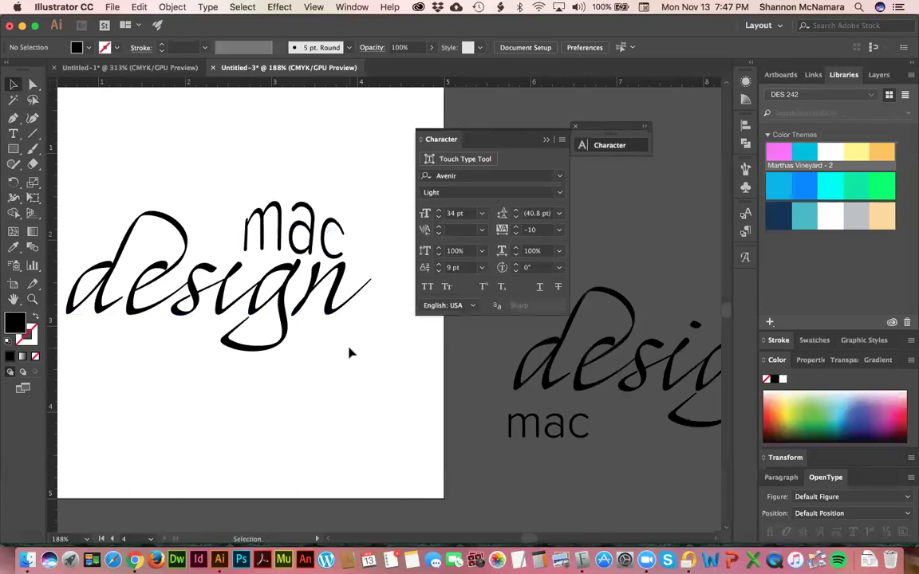
left_click(299, 244)
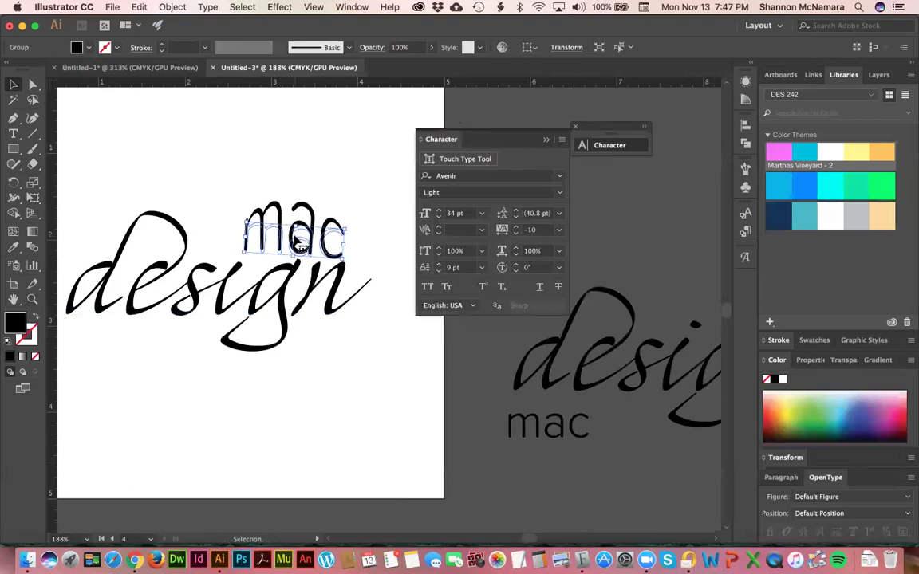
Move the plain pasteboard mac below design and Alt-drag a spare copy aside.
left_click(310, 7)
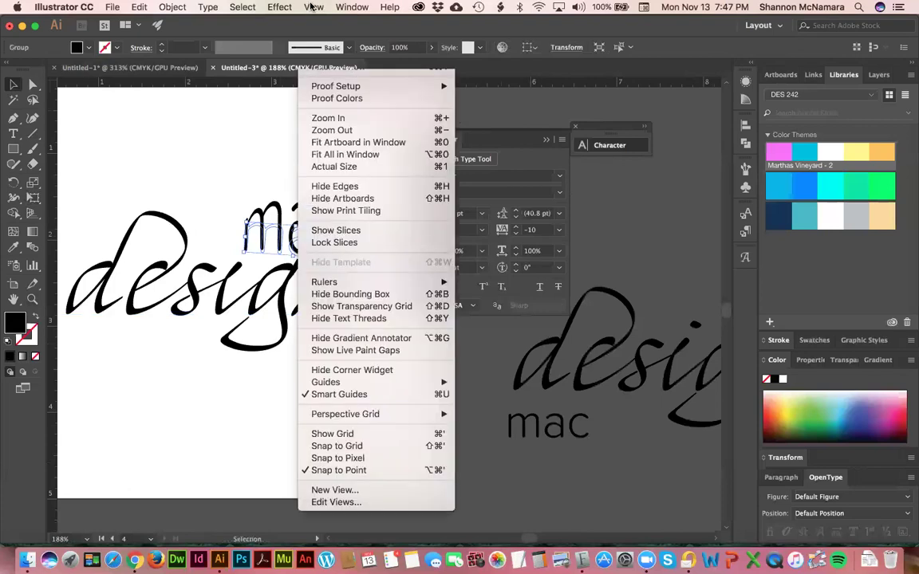
mouse_move(272, 7)
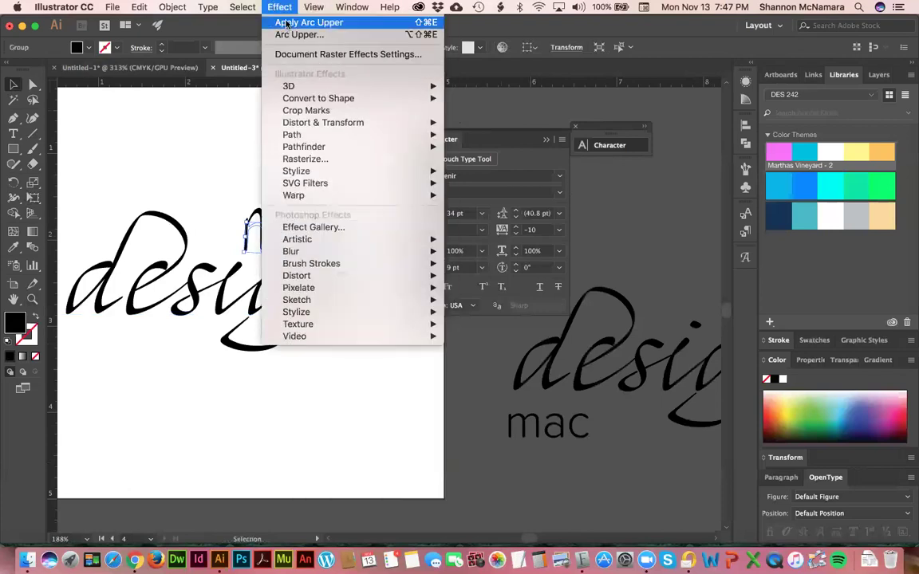
left_click(299, 461)
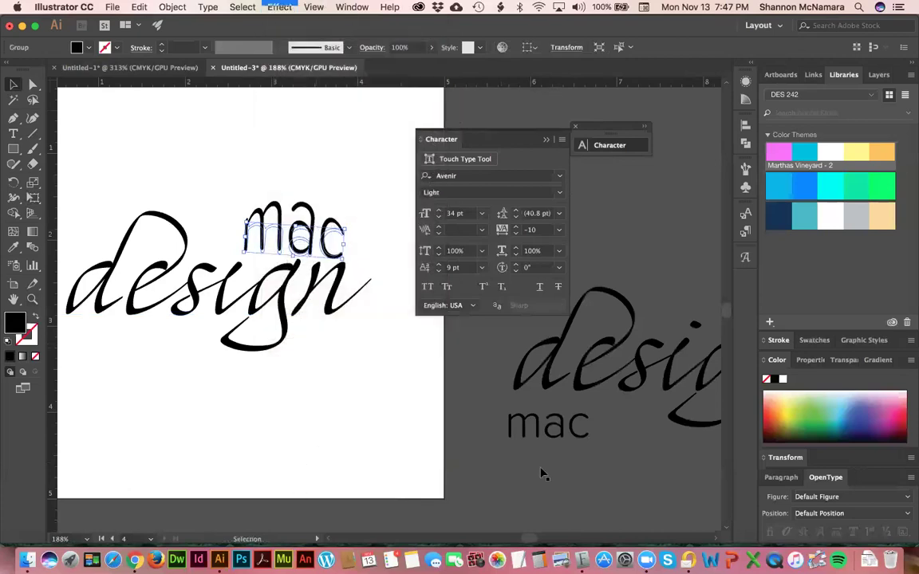
left_click(561, 442)
left_click_drag(561, 443, 301, 432)
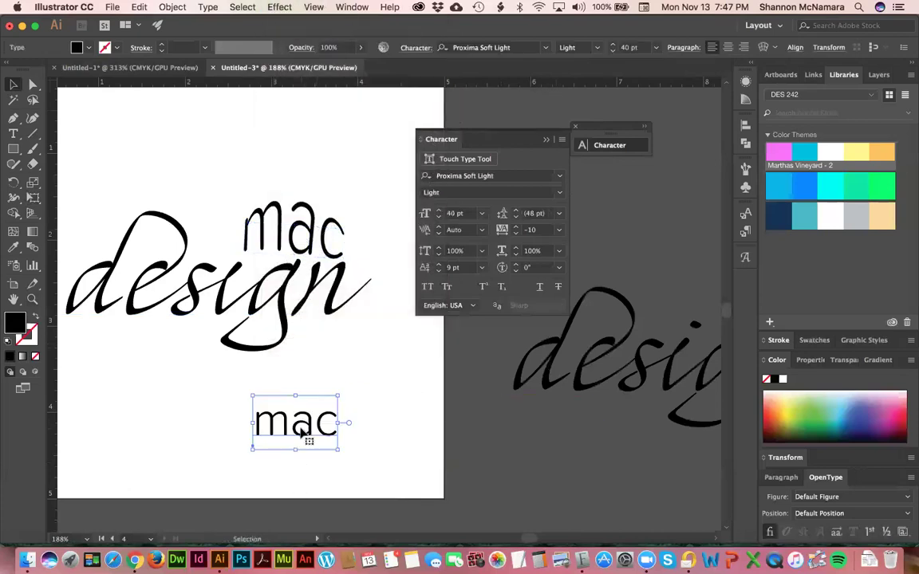
left_click(333, 455)
left_click(328, 449)
left_click_drag(331, 424, 619, 430)
left_click(254, 444)
left_click(319, 428)
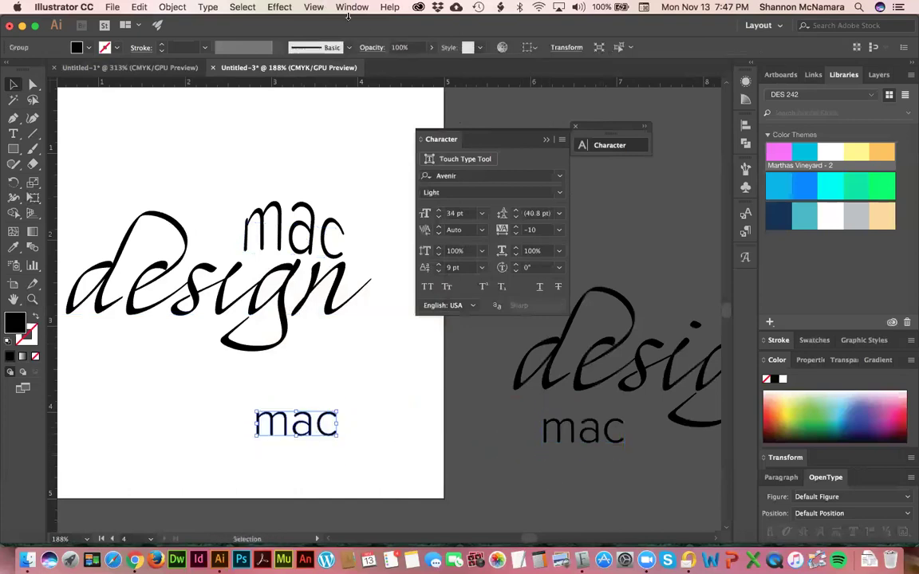
Give the mac below design an Arch warp with 37% bend and move it up.
left_click(278, 8)
mouse_move(302, 196)
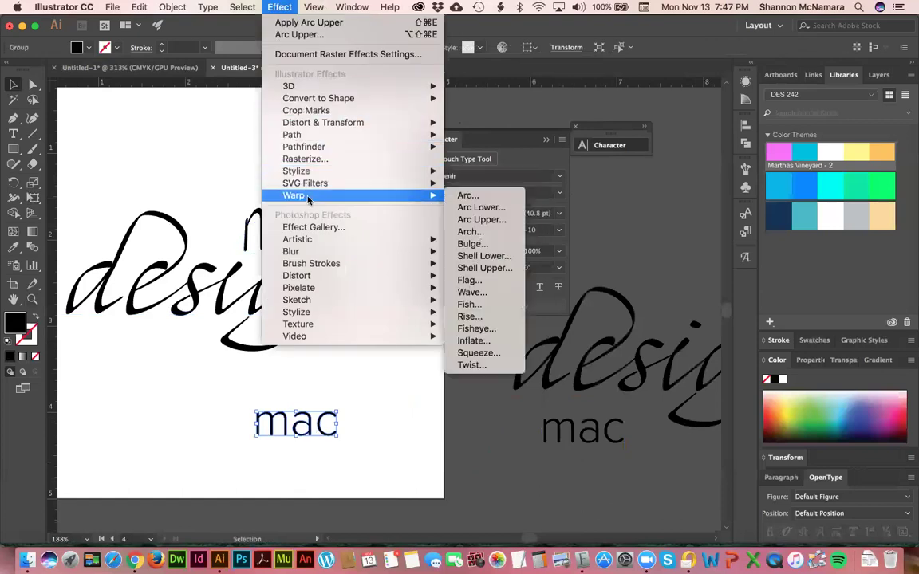
left_click(471, 231)
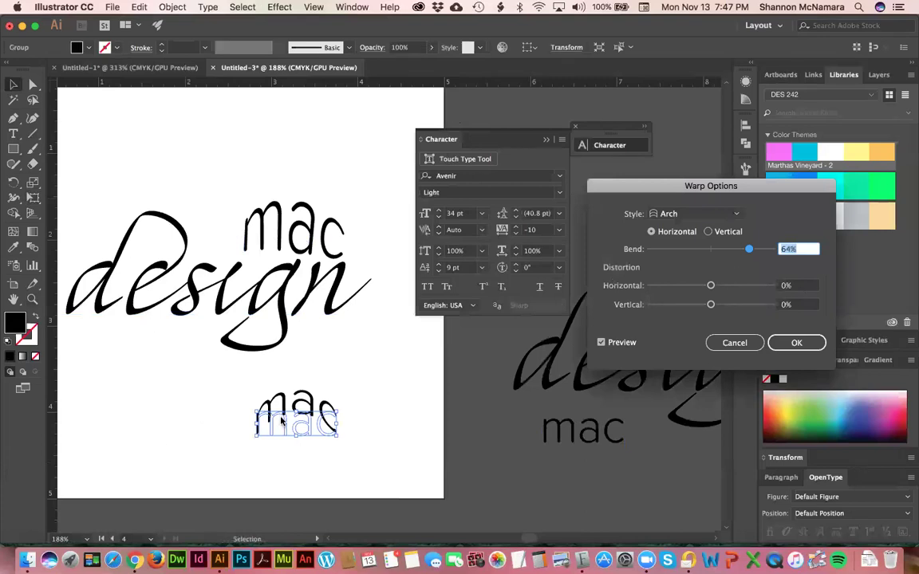
key("Tab")
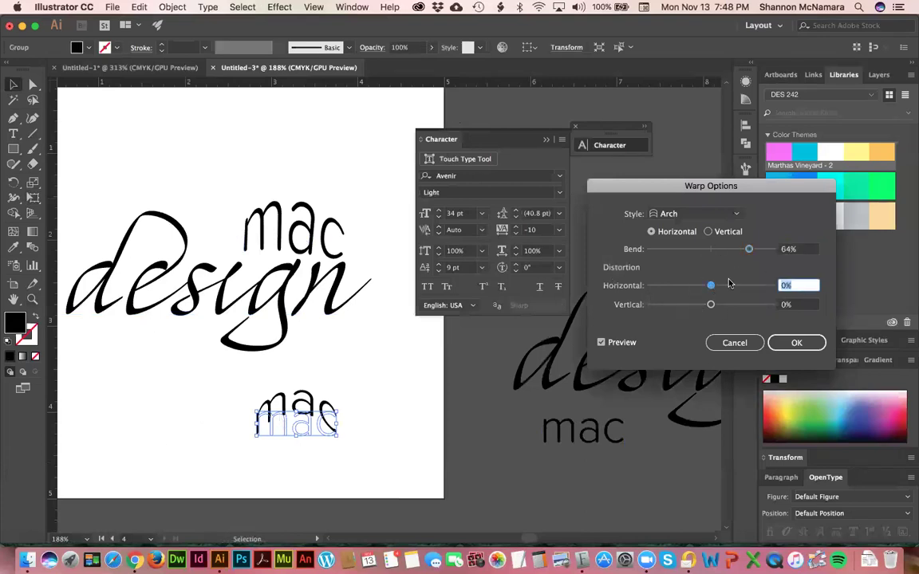
left_click_drag(747, 254, 732, 253)
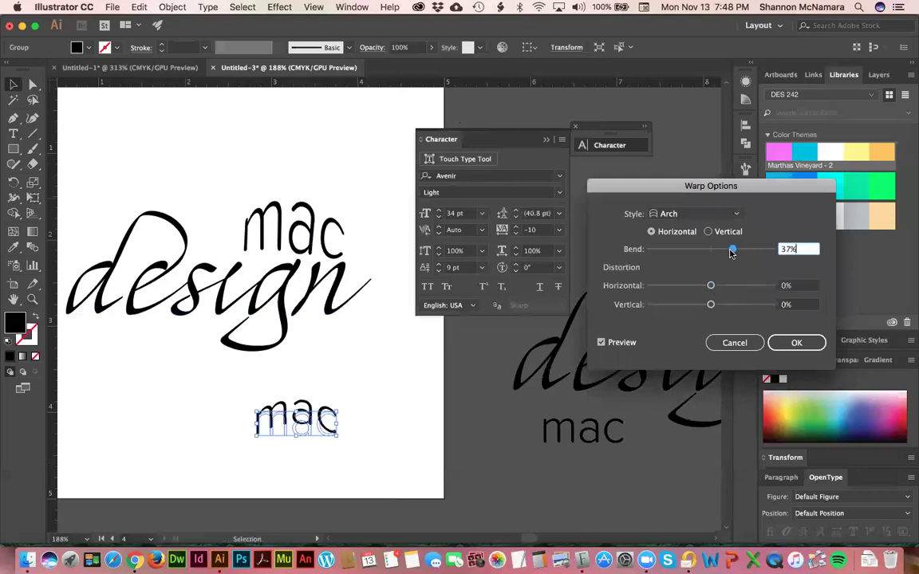
left_click(771, 342)
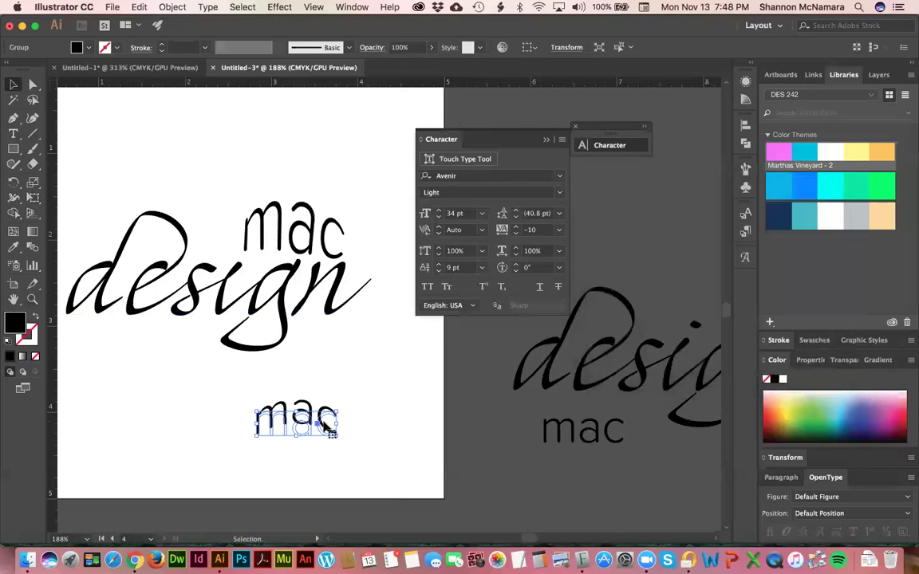
left_click_drag(306, 399, 582, 486)
Place the arched mac on design, then rotate and stretch it with Free Transform.
left_click_drag(274, 161, 306, 238)
key("e")
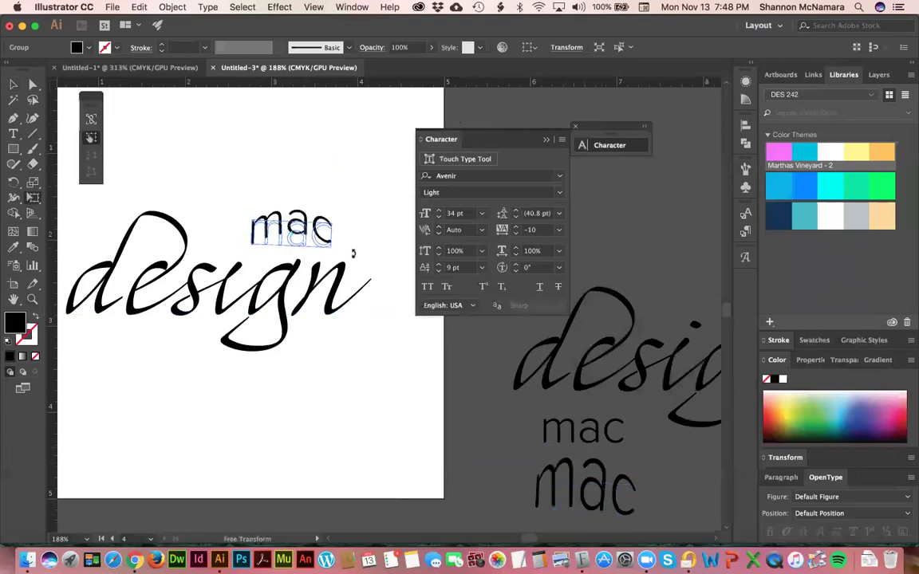
left_click_drag(358, 260, 351, 275)
left_click_drag(224, 217, 308, 226)
key("v")
left_click(281, 144)
left_click(272, 150)
Nudge the mac group slightly down onto the design lettering.
left_click(257, 232)
key("e")
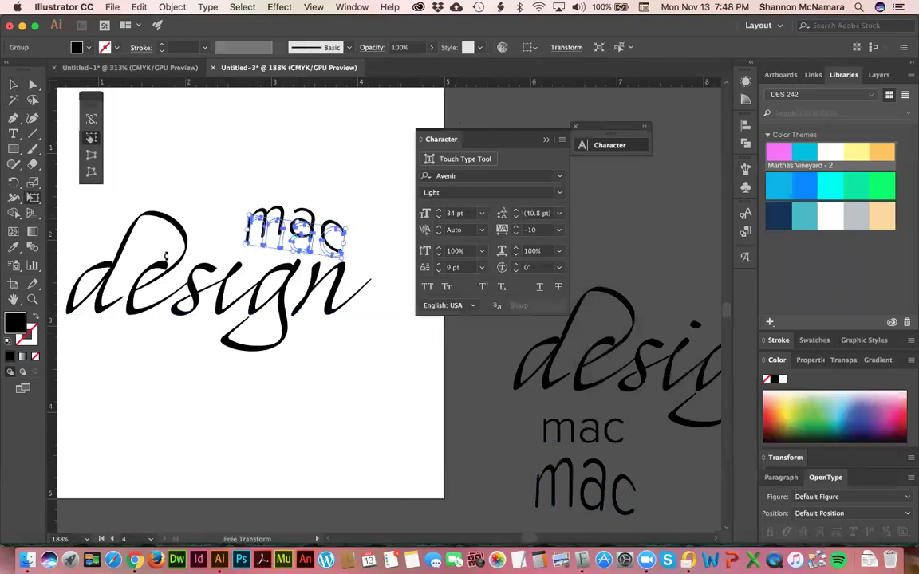
key("v")
left_click(281, 361)
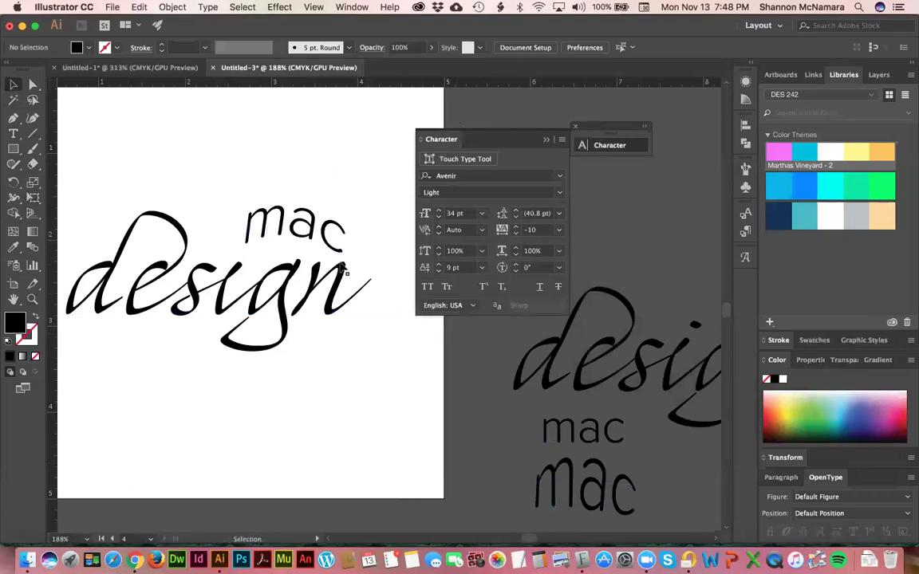
left_click(257, 230)
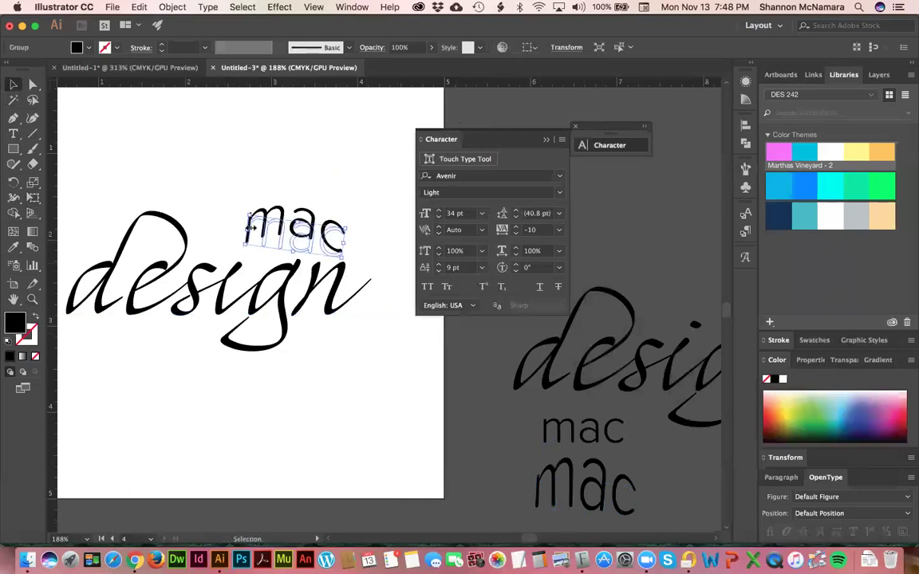
left_click_drag(251, 226, 248, 240)
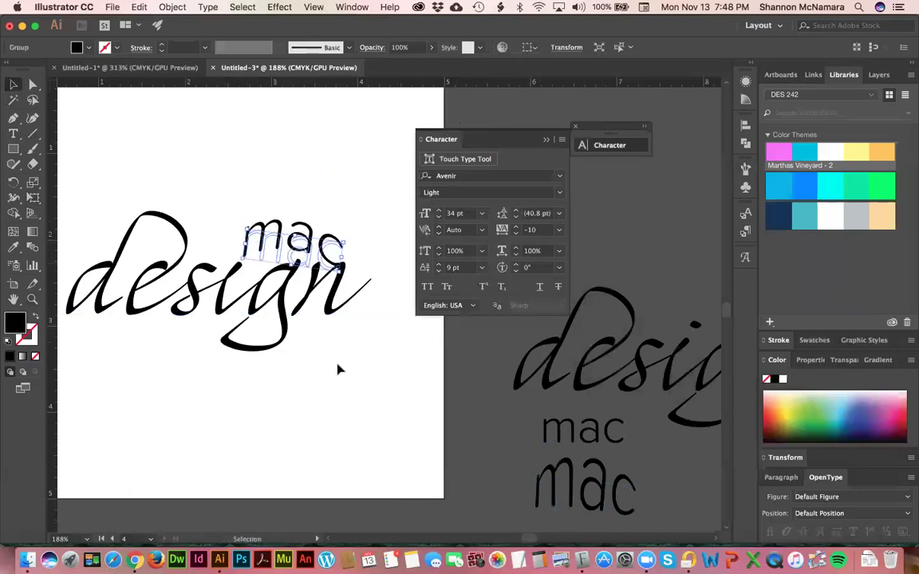
left_click(330, 348)
Rotate the mac lettering slightly so it follows the curve of design.
left_click(333, 234)
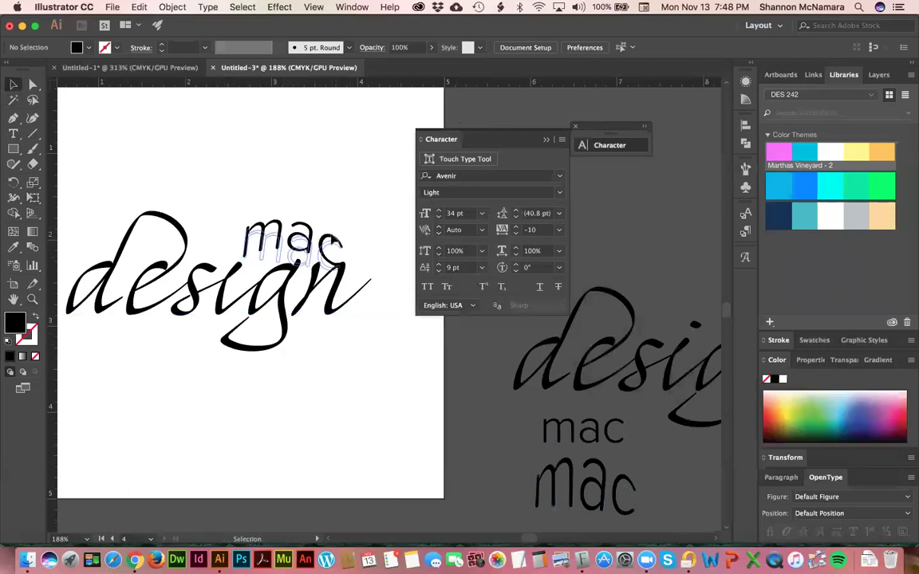
key("e")
left_click_drag(376, 246, 376, 248)
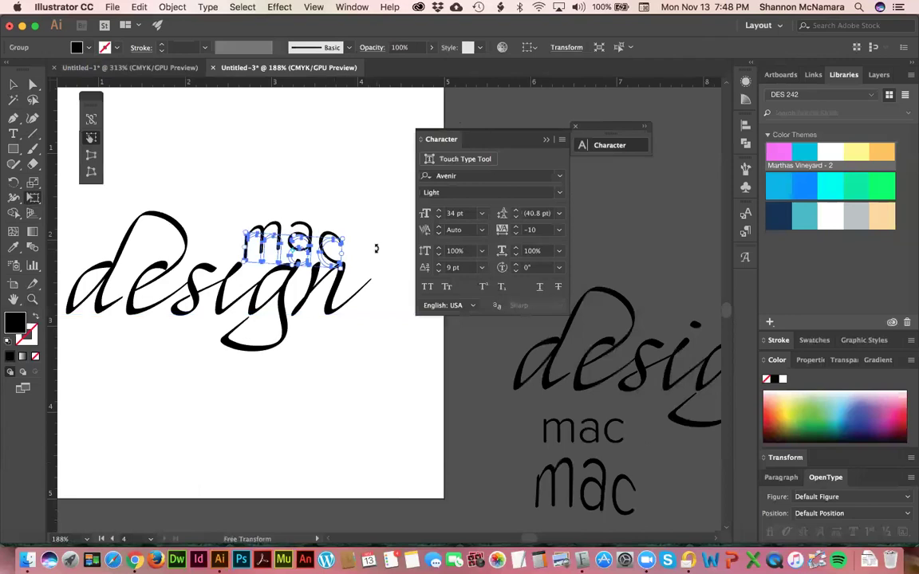
key("v")
left_click(344, 342)
left_click(337, 269)
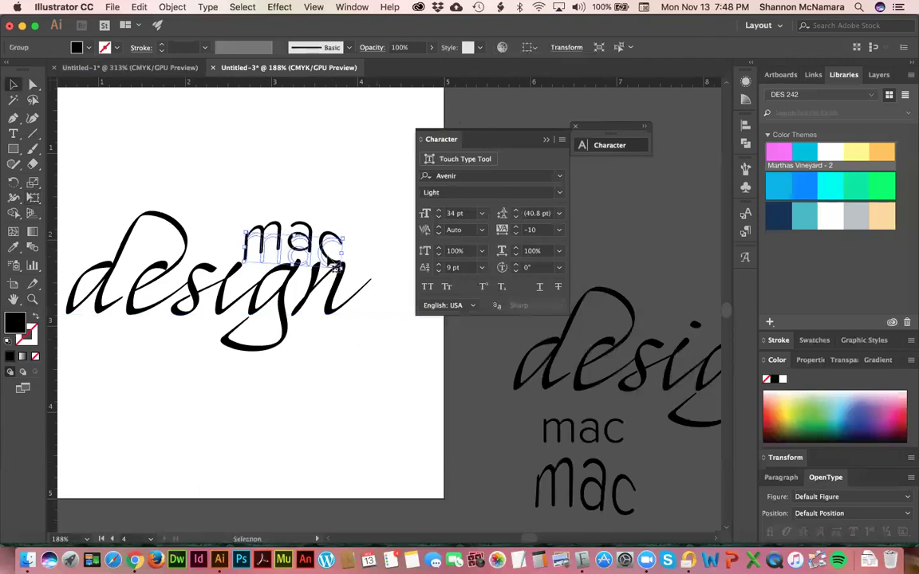
Collapse the Character panel, deselect mac, and recentre the artboard view.
key("a")
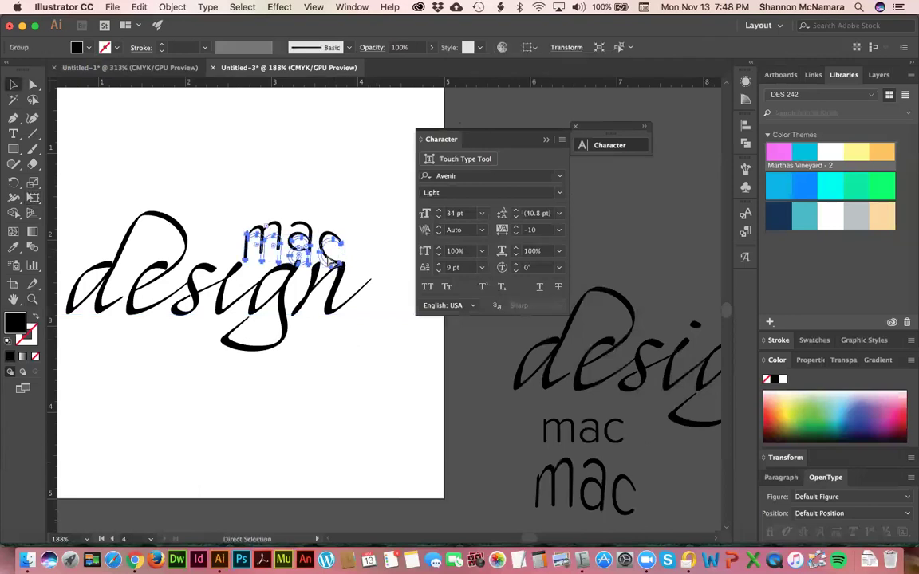
left_click(329, 260)
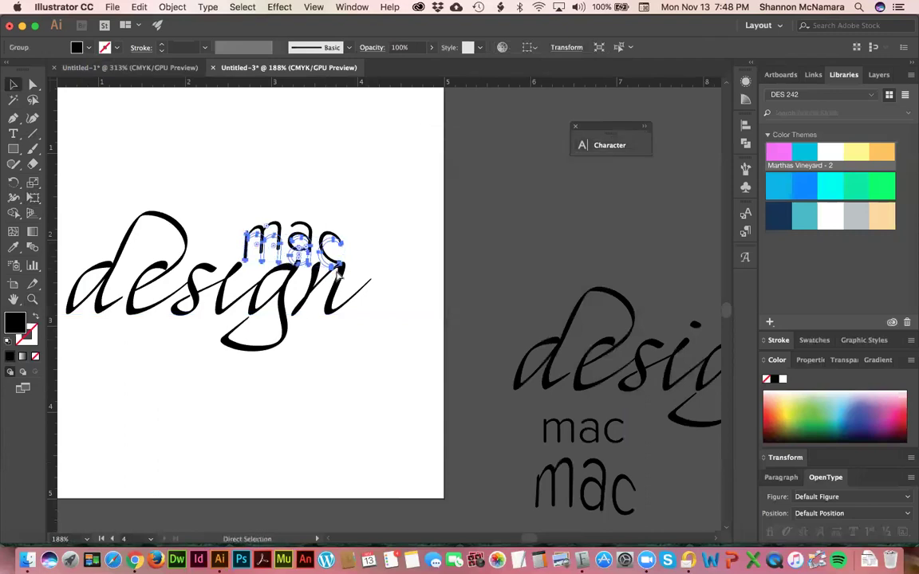
key("v")
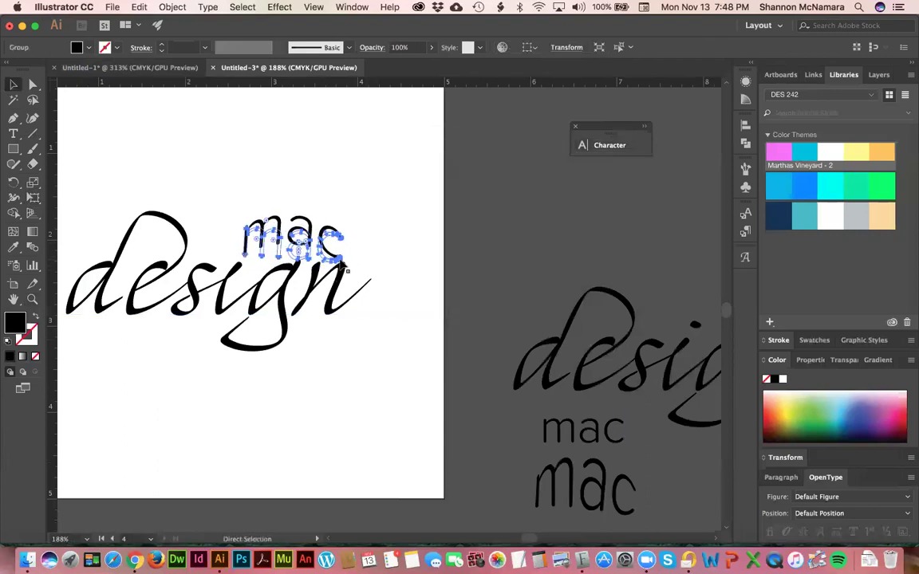
left_click(332, 367)
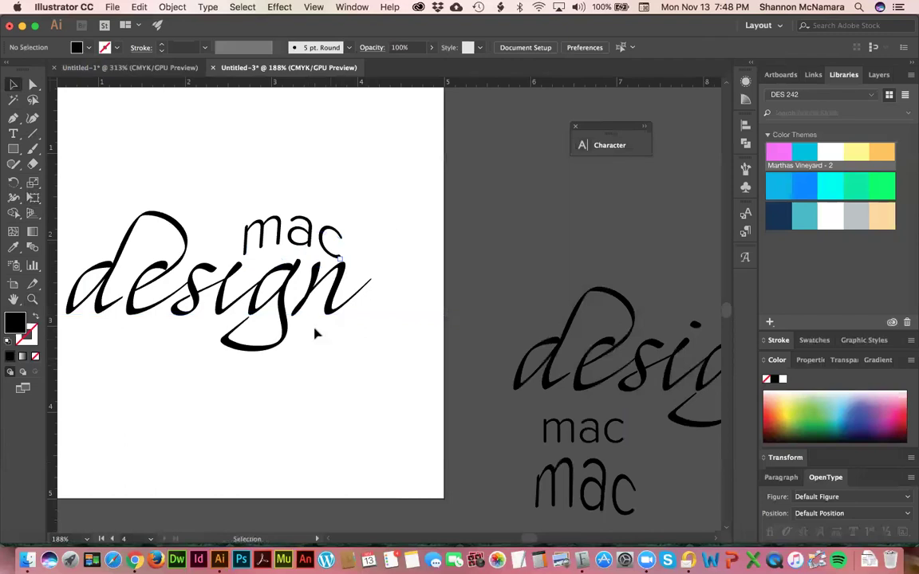
left_click_drag(217, 254, 325, 278)
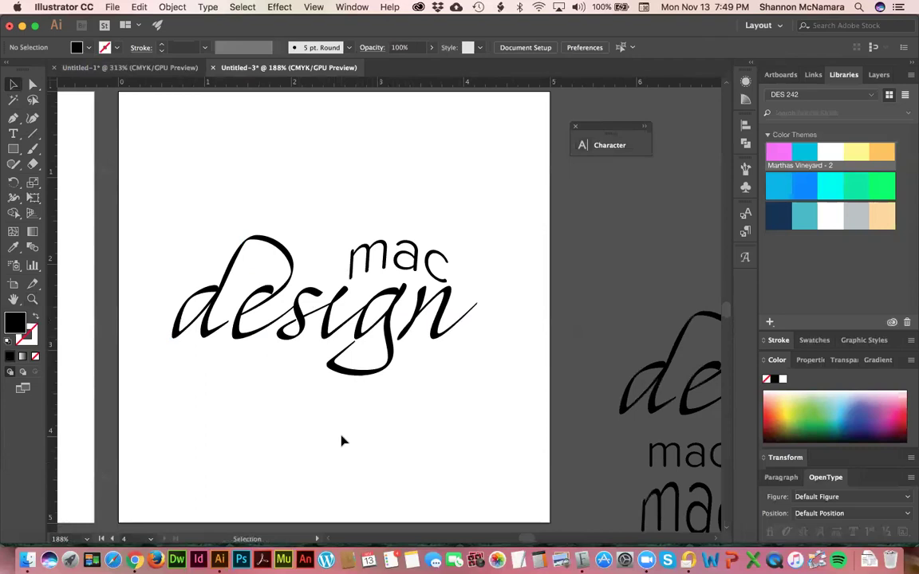
left_click(239, 306)
left_click(211, 343)
left_click_drag(311, 254, 496, 311)
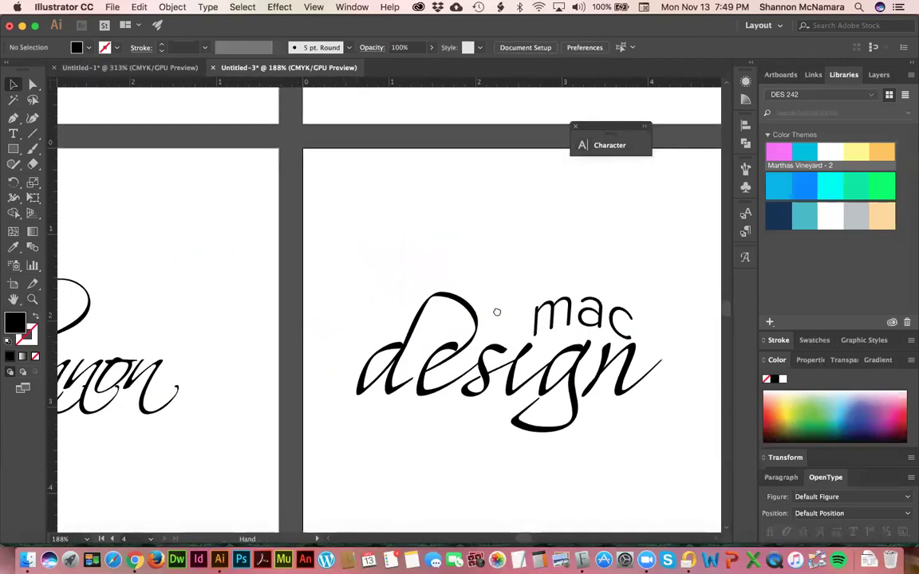
Scroll to the second artboard and delete the lower duplicate DESIGN lettering.
scroll(496, 312, "left", 5)
scroll(301, 255, "up", 5)
scroll(512, 449, "up", 5)
scroll(512, 449, "left", 5)
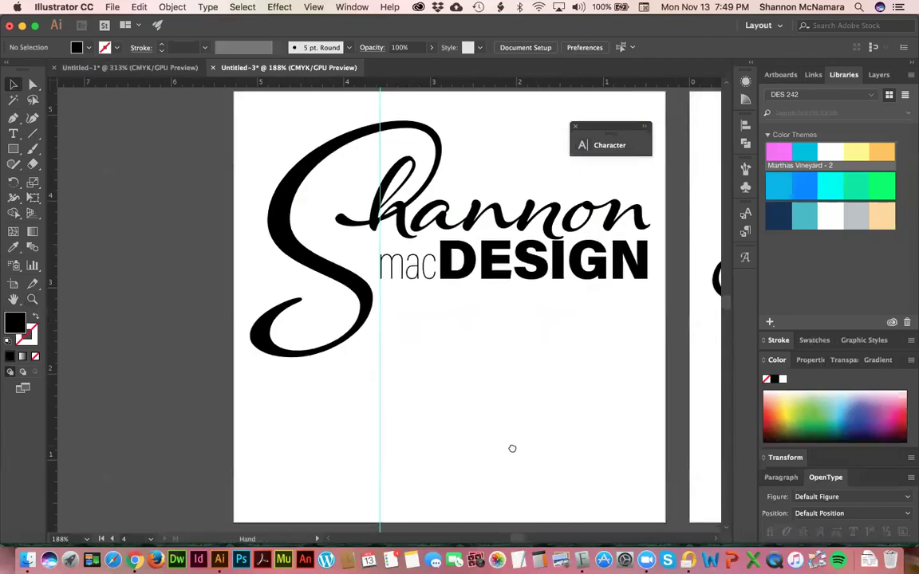
scroll(486, 294, "right", 15)
left_click(285, 341)
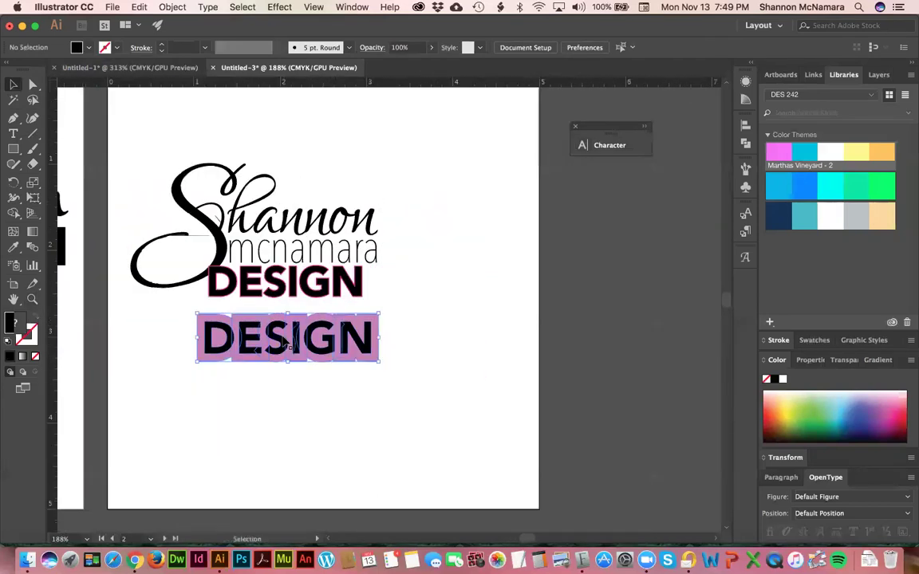
key("Delete")
Delete the small stray pink object beside the DESIGN lettering.
left_click(227, 291)
left_click(222, 305)
left_click(217, 336)
key("Delete")
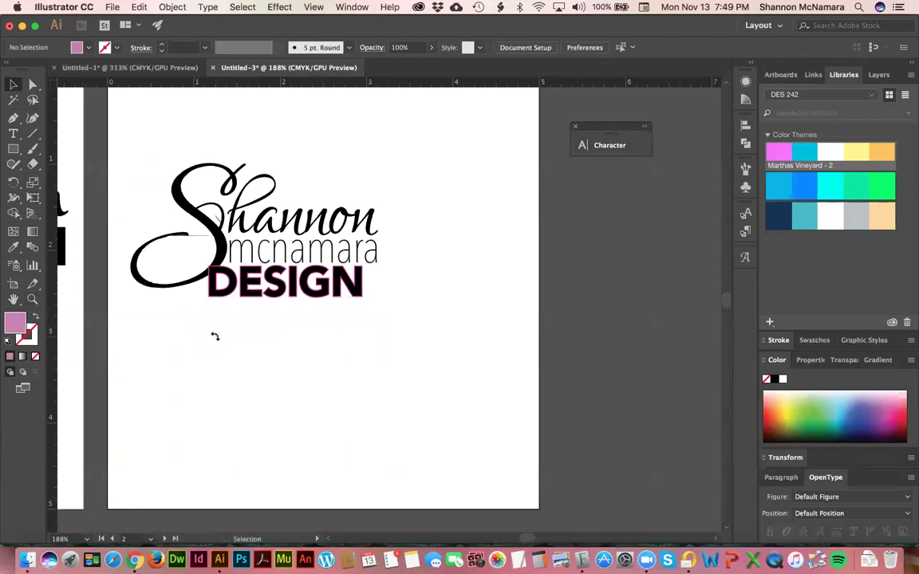
scroll(341, 432, "down", 15)
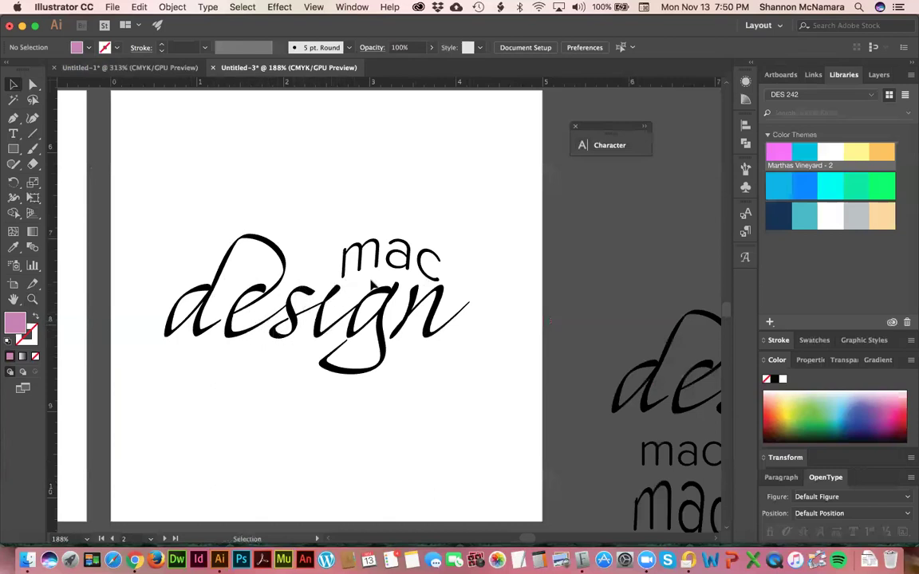
Zoom out with Cmd+minus so all four logo concept artboards show together.
left_click(386, 312)
left_click(411, 468)
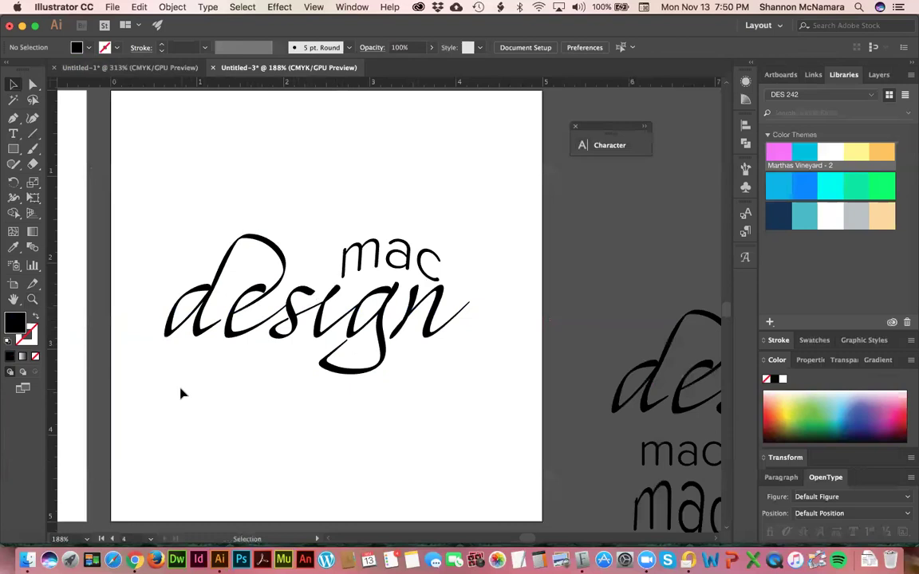
scroll(180, 394, "left", 3)
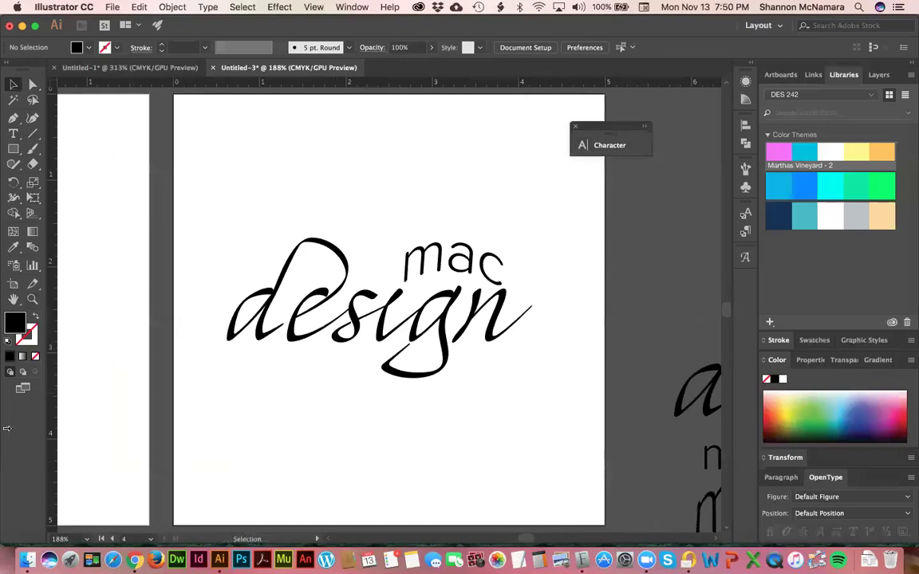
scroll(399, 350, "left", 5)
scroll(427, 430, "up", 5)
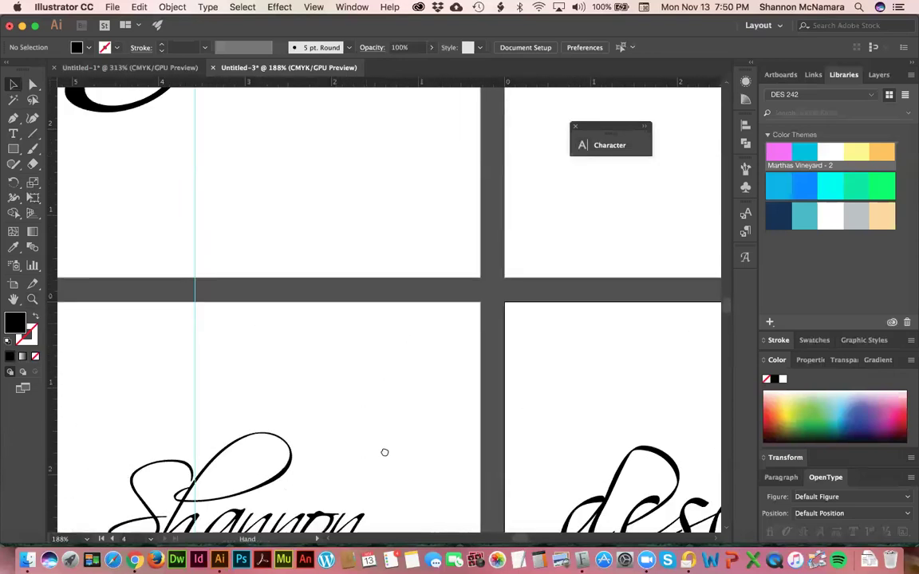
scroll(384, 449, "down", 8)
key("super+minus")
key("super+minus")
key("super+minus")
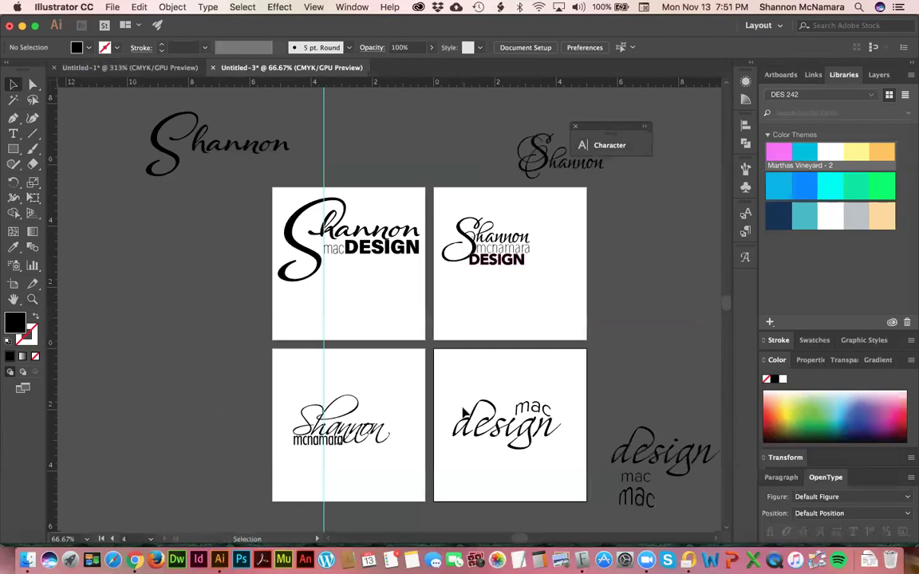
Switch to the Untitled-1 document with the pixel eight logo, then bring Chrome forward.
left_click(121, 69)
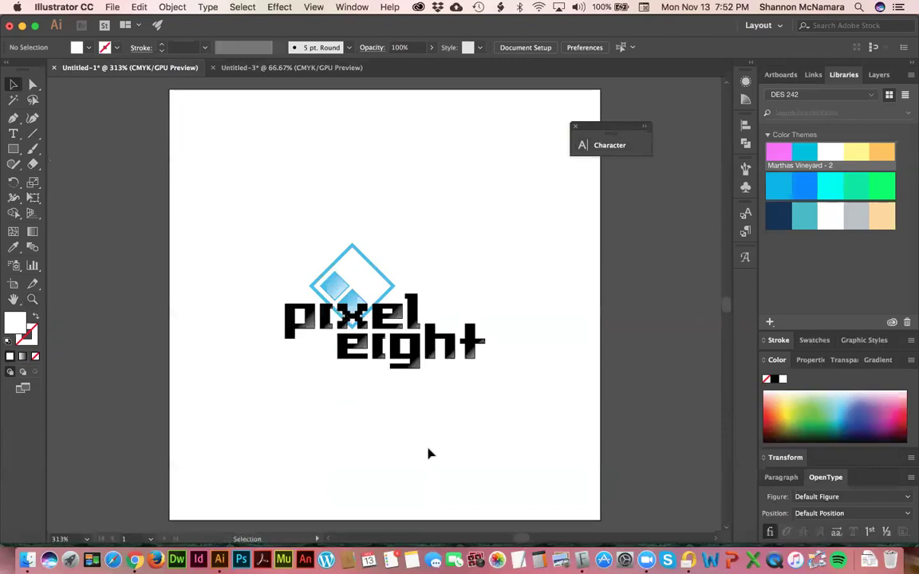
left_click(135, 559)
Open a new Chrome tab and go to pixeleightdesign.biz by typing 'pixel'.
key("super+t")
type("pixel")
key("Return")
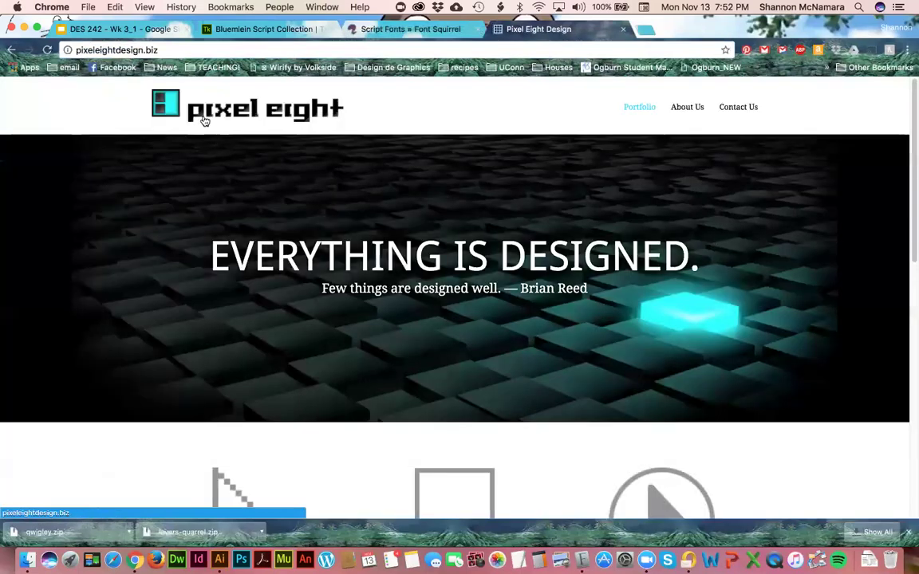
Open the Pixel Eight Design Twitter follow page, then return to the homepage top.
scroll(695, 323, "down", 10)
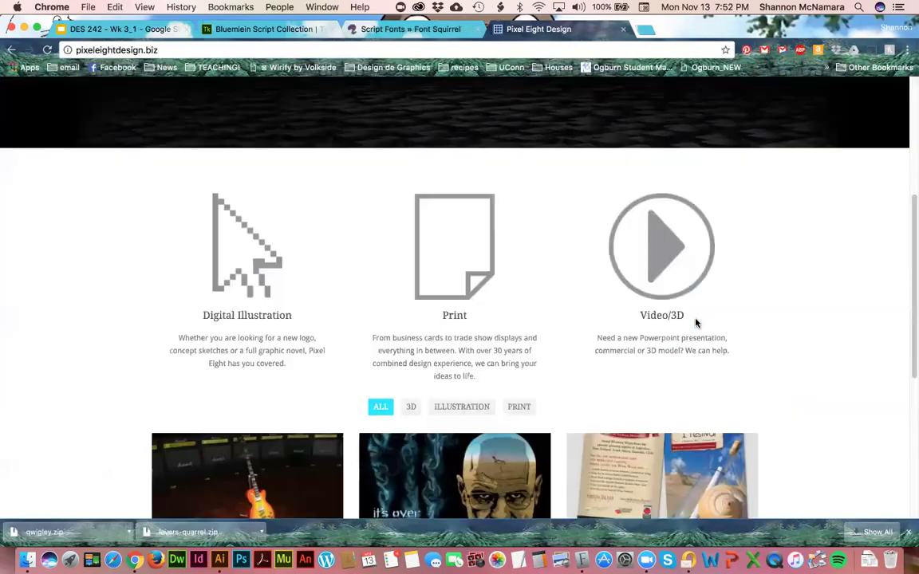
scroll(696, 323, "down", 3)
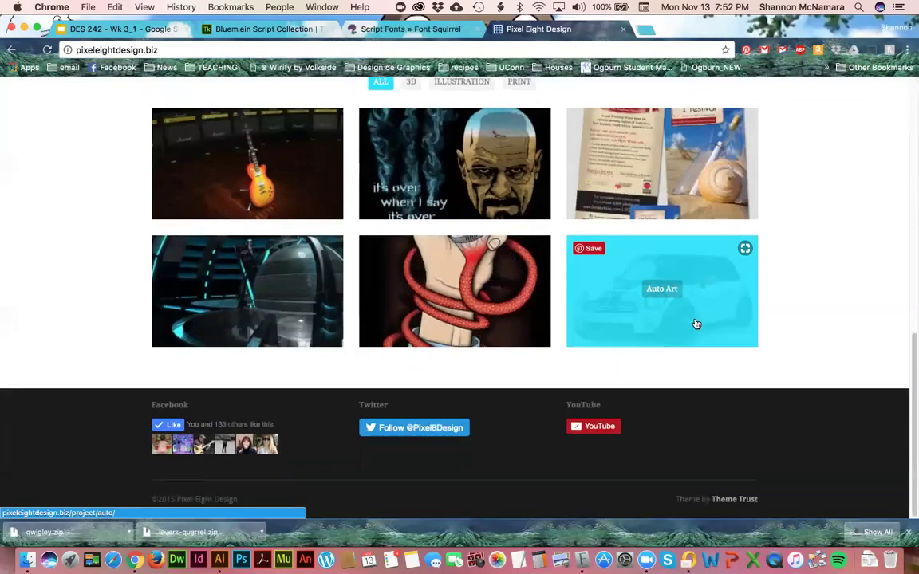
left_click(446, 428)
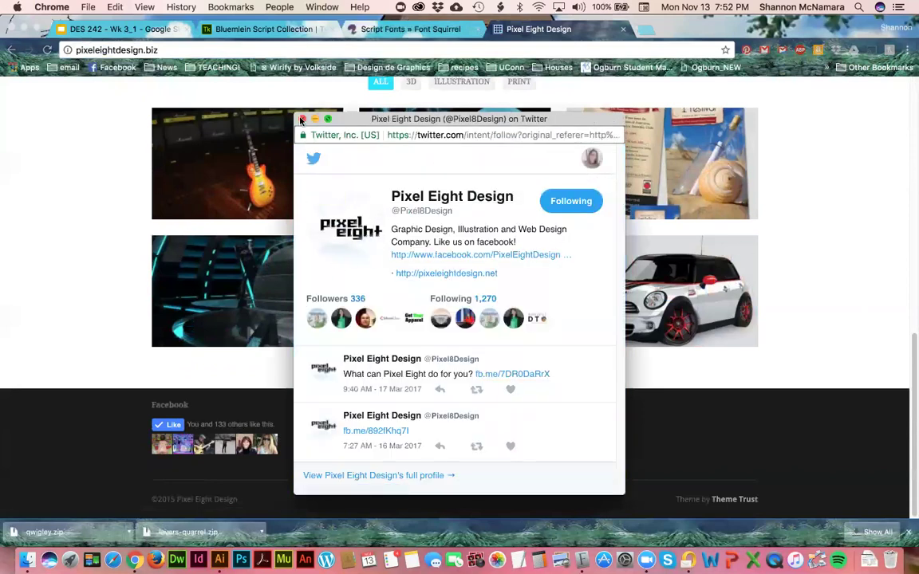
left_click(273, 107)
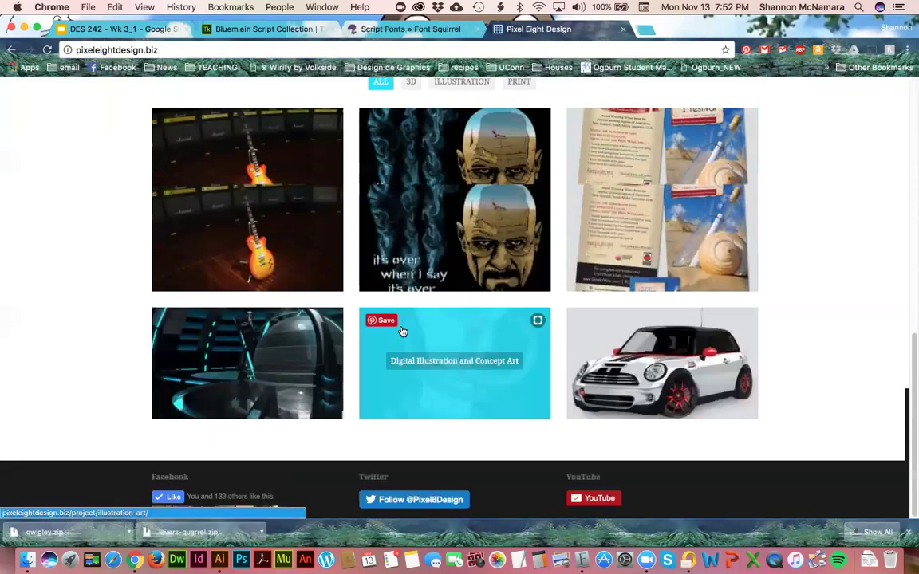
scroll(401, 329, "up", 4)
scroll(402, 330, "up", 5)
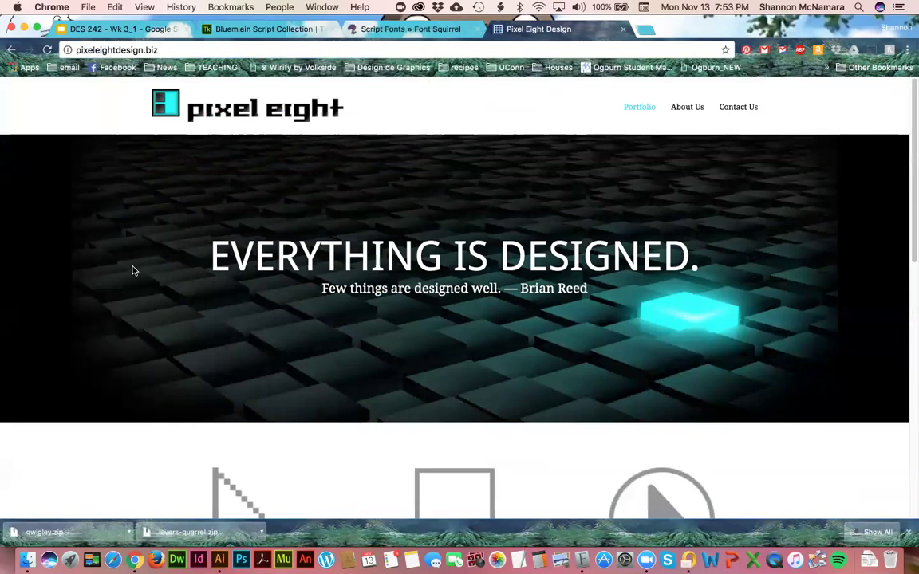
Reveal the downloaded qwigley.zip font in Finder and return to the Pixel Eight site.
left_click(53, 529)
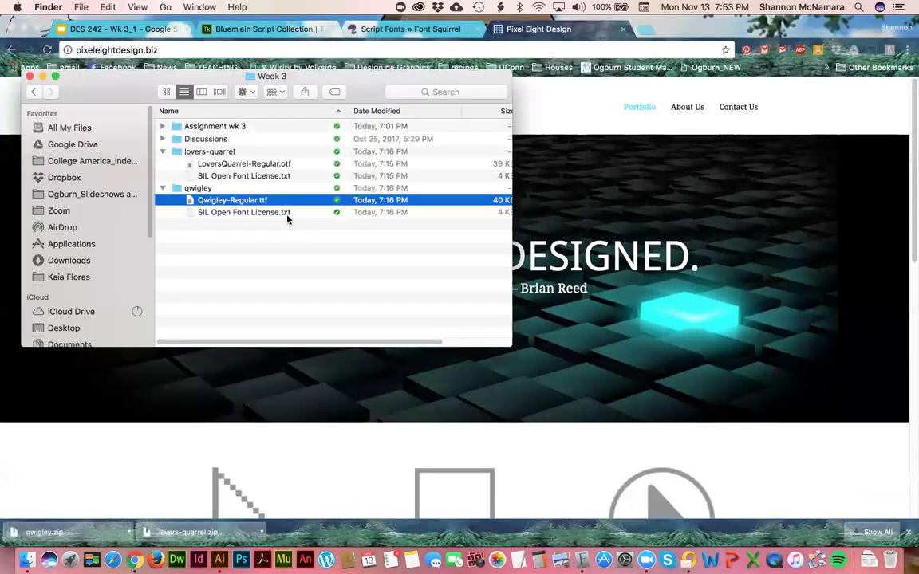
key("super+n")
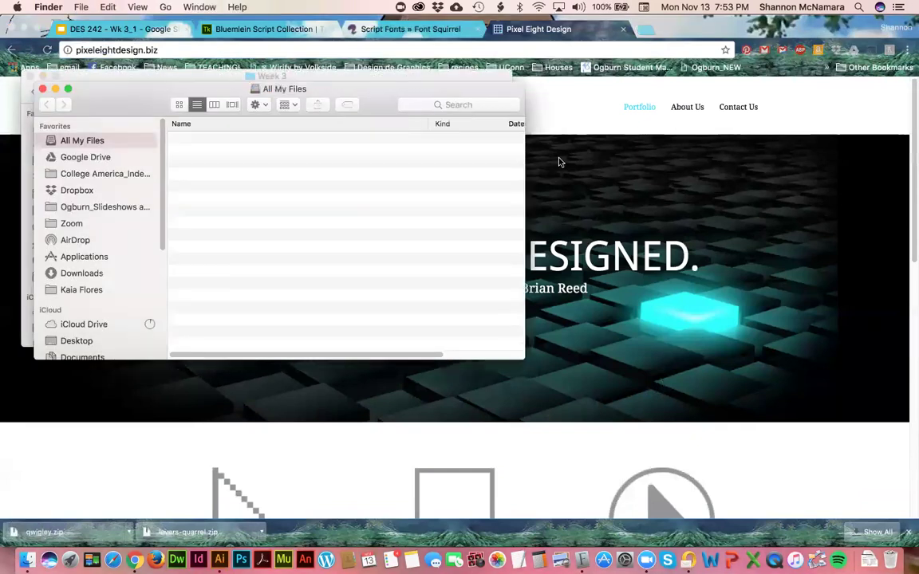
left_click(619, 95)
Open the Portfolio page and advance through the portfolio thumbnails twice.
mouse_move(638, 117)
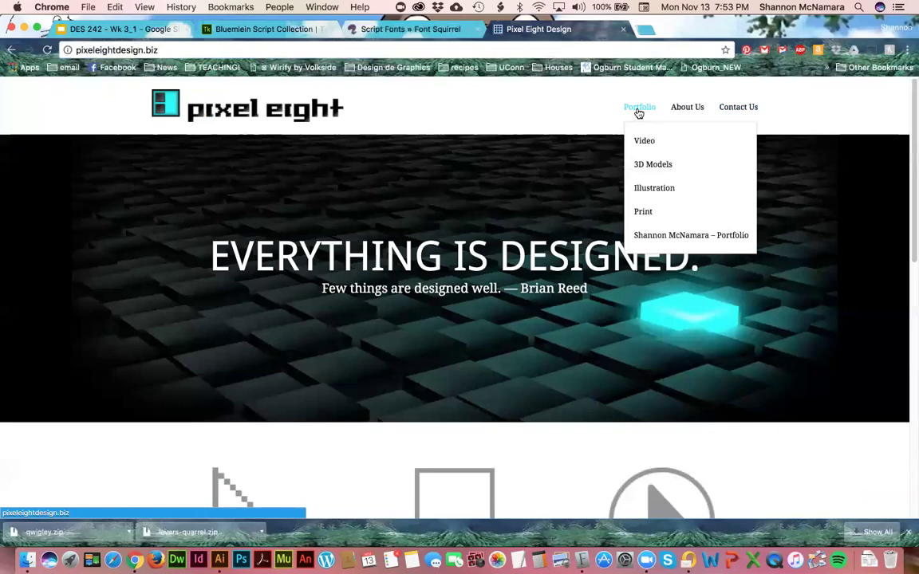
left_click(691, 236)
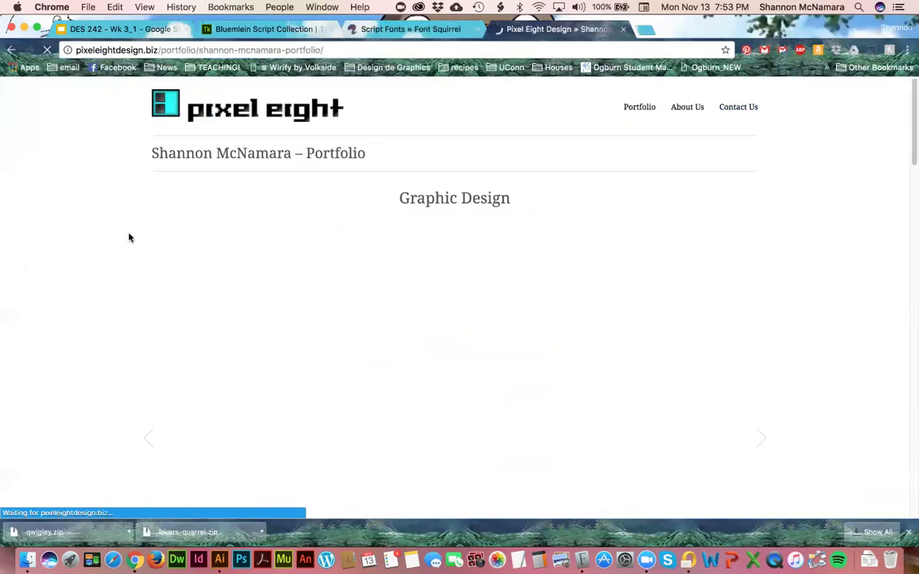
scroll(131, 240, "down", 3)
scroll(143, 279, "down", 1)
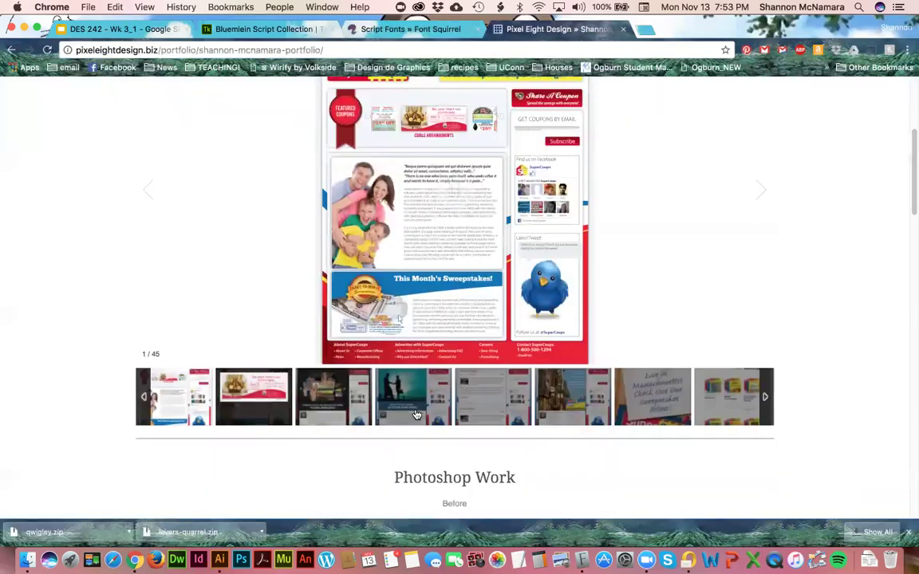
left_click(763, 398)
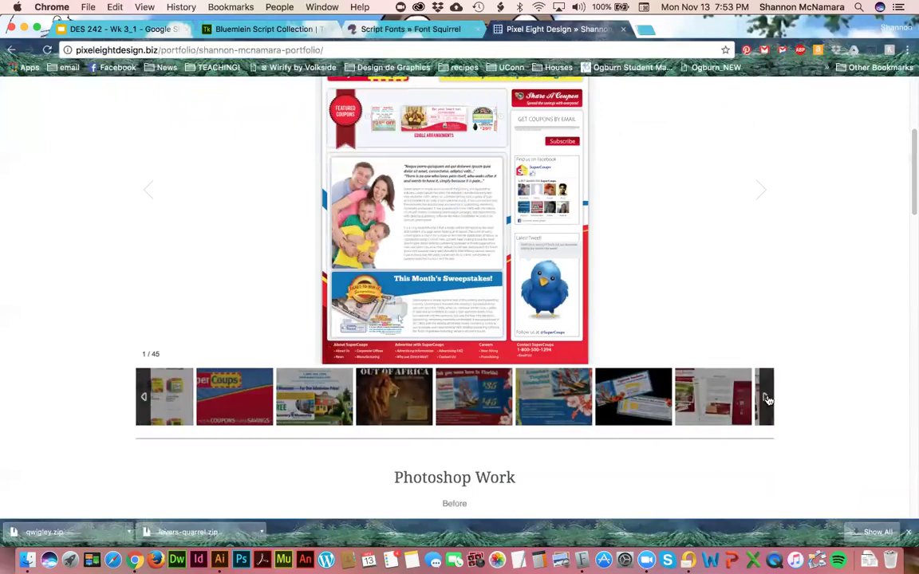
left_click(766, 399)
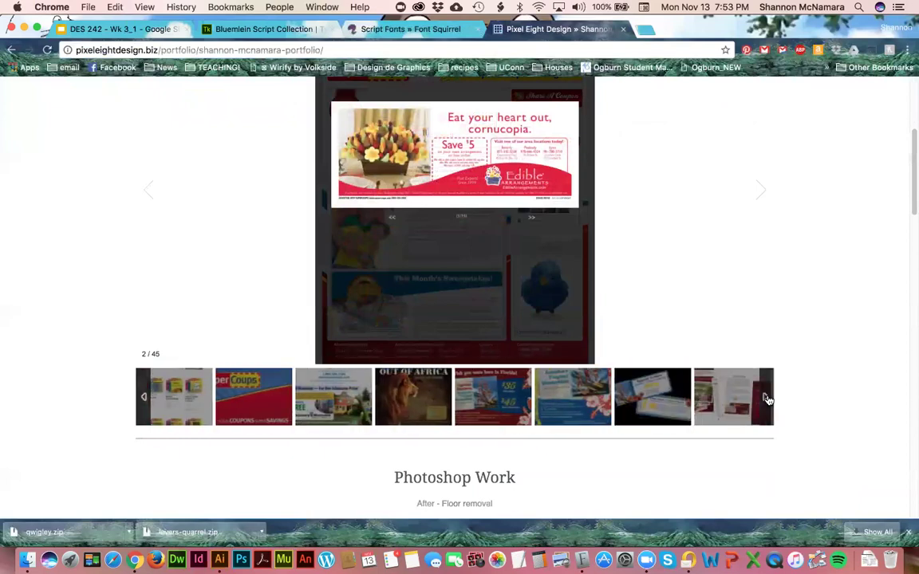
Scroll back to the top of the portfolio page and open a new browser tab.
scroll(652, 459, "down", 15)
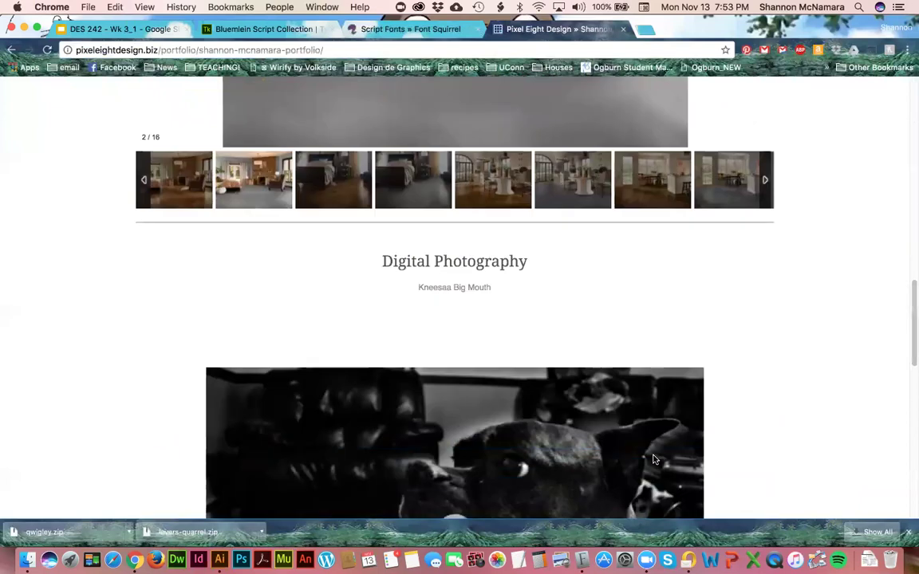
scroll(654, 461, "up", 6)
scroll(653, 460, "up", 8)
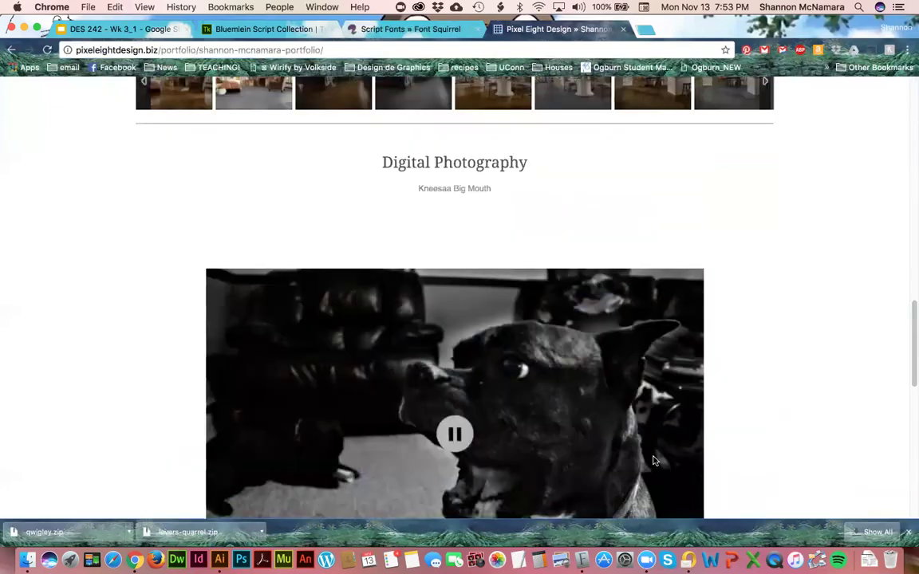
scroll(652, 461, "up", 10)
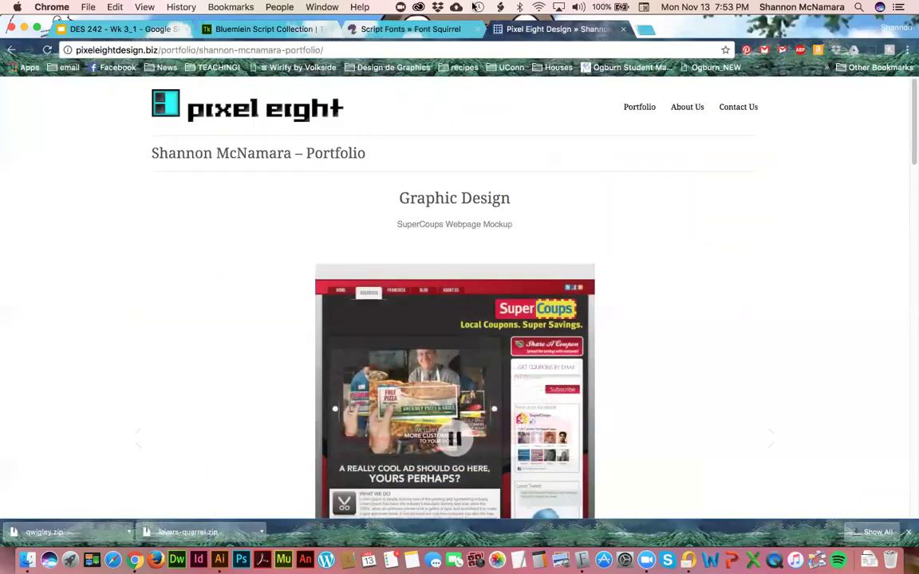
left_click(644, 30)
Load the Behance profile by typing 'behance' and open its Graphic Design project.
type("behance")
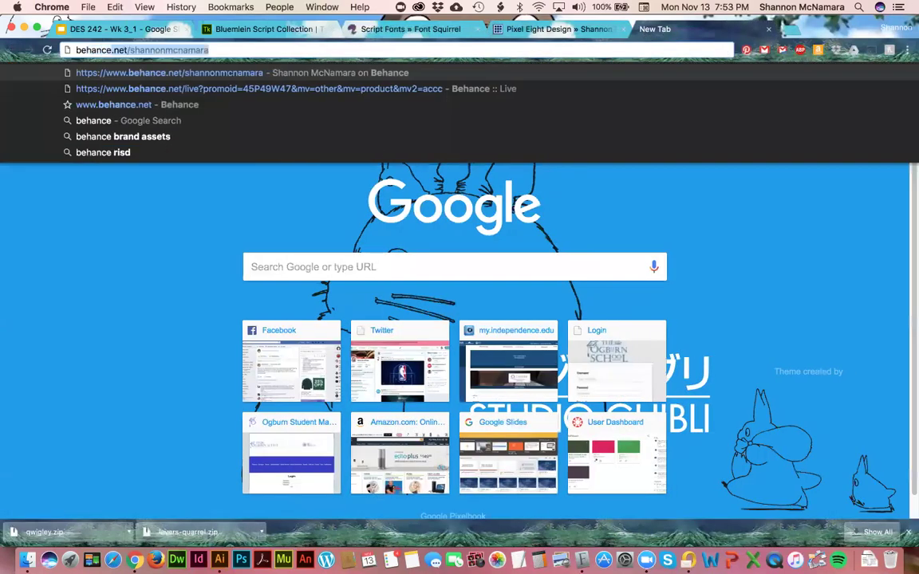
key("Return")
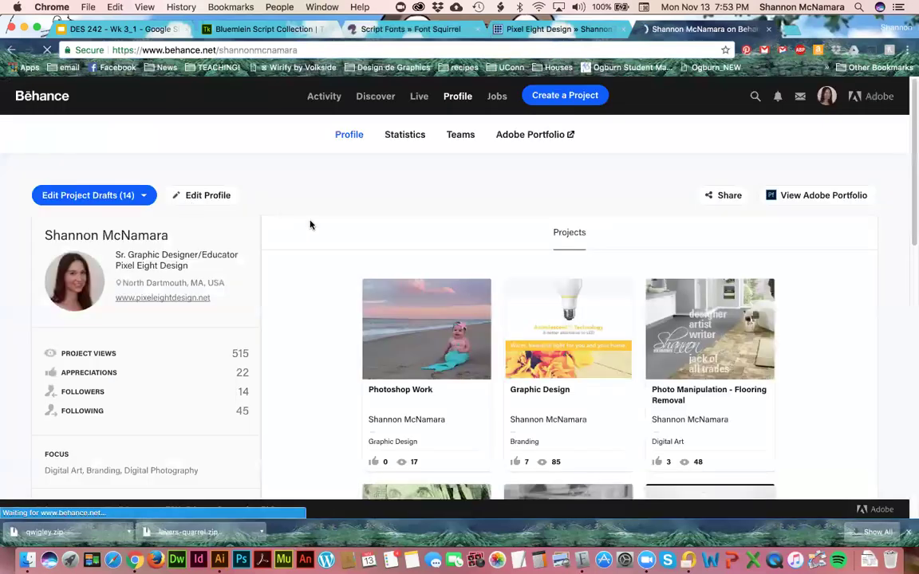
scroll(310, 225, "down", 5)
scroll(310, 224, "up", 3)
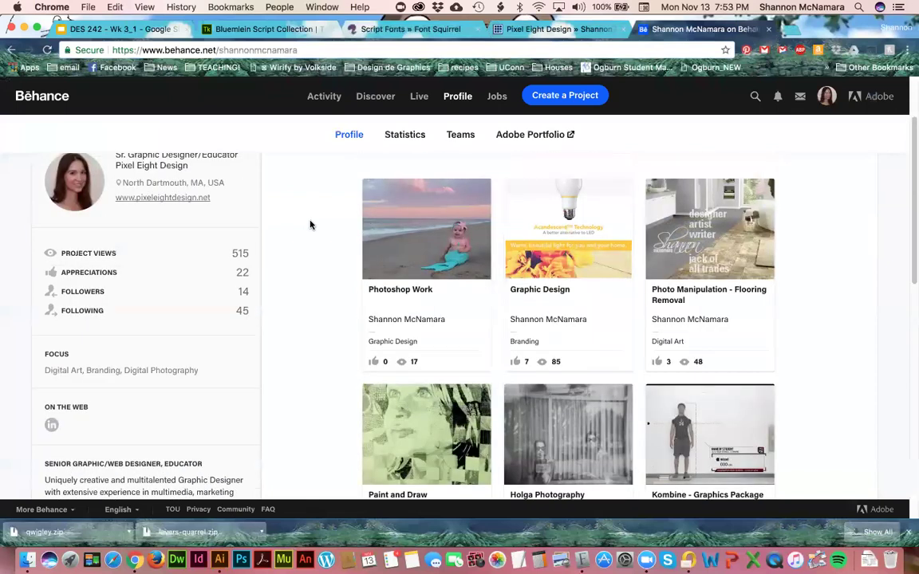
left_click(547, 290)
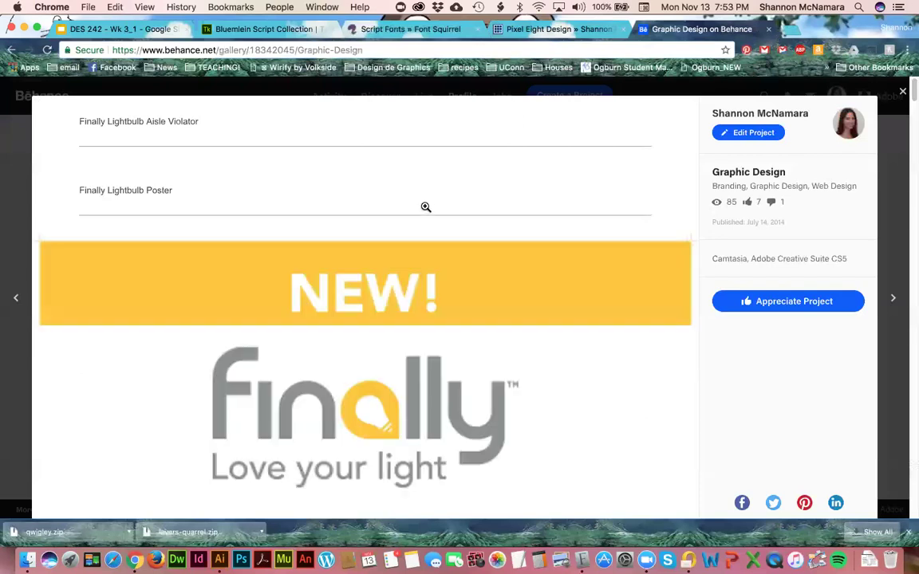
Scroll through the project images and enlarge the Pixel Eight business cards.
scroll(582, 295, "up", 5)
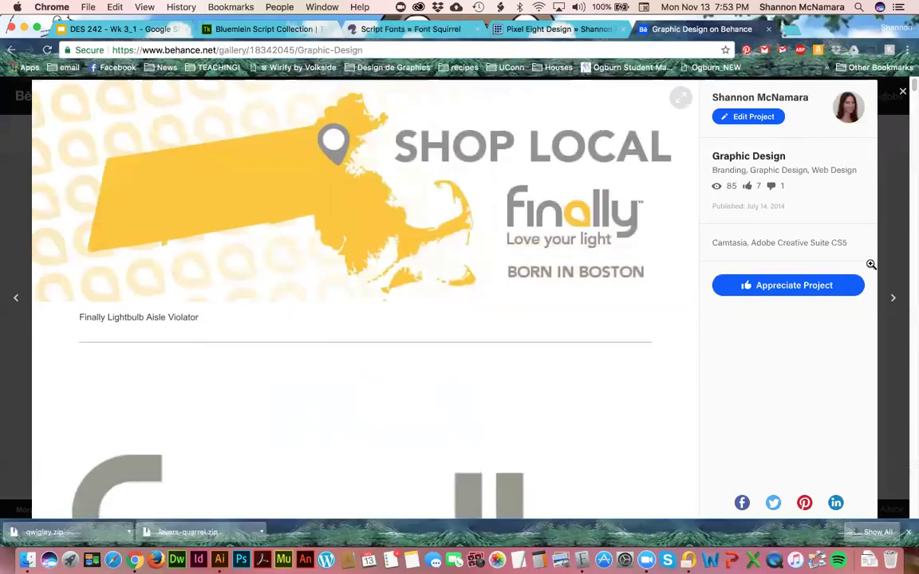
scroll(445, 270, "down", 15)
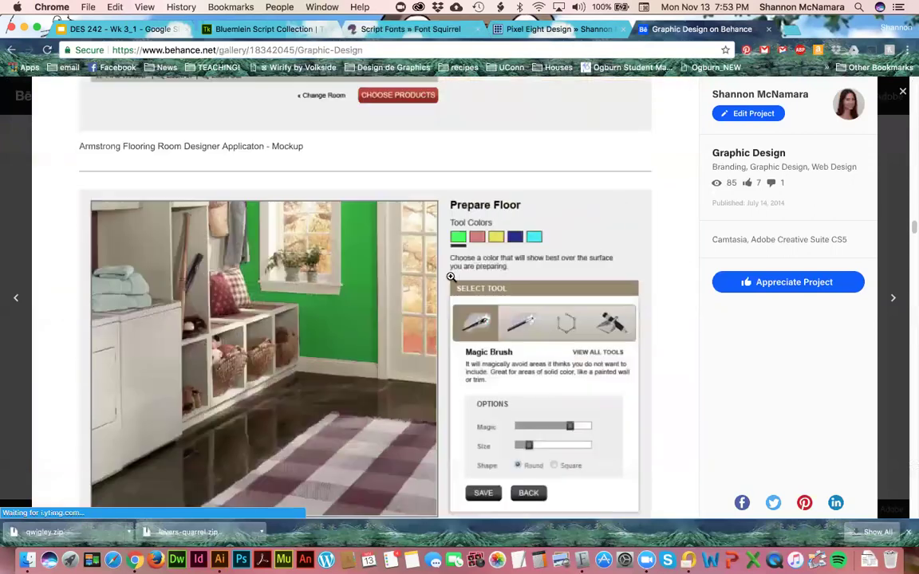
scroll(451, 279, "down", 20)
scroll(449, 285, "down", 20)
scroll(413, 284, "down", 20)
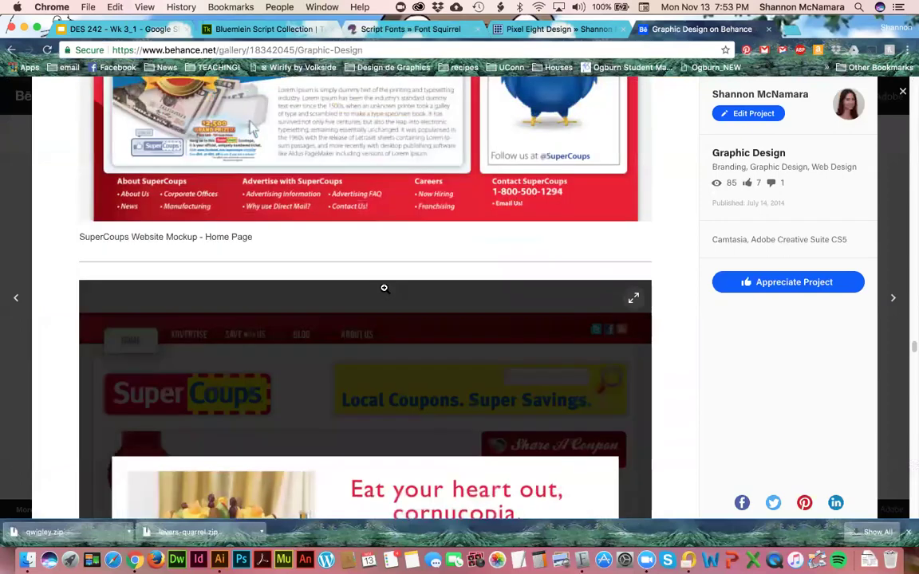
scroll(384, 288, "down", 20)
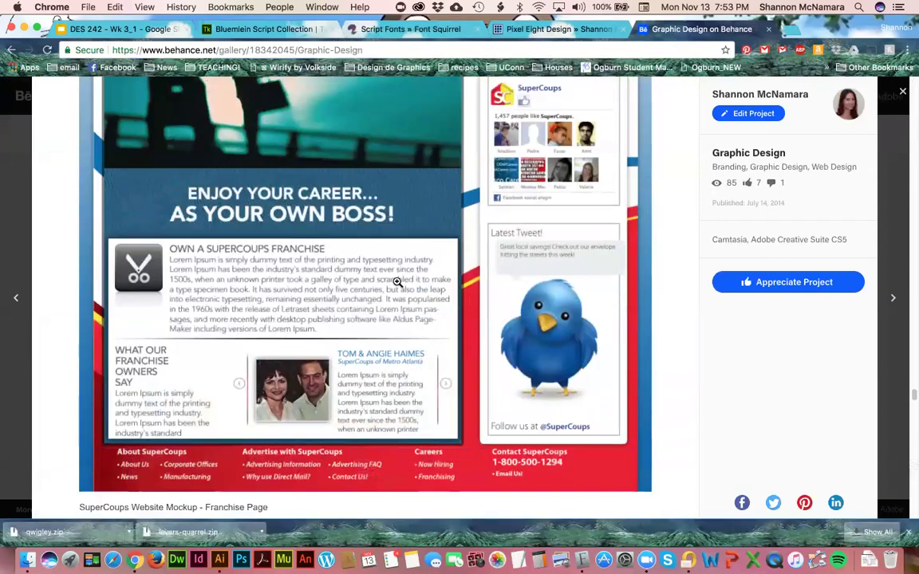
scroll(397, 282, "down", 20)
scroll(370, 373, "down", 20)
scroll(376, 372, "down", 20)
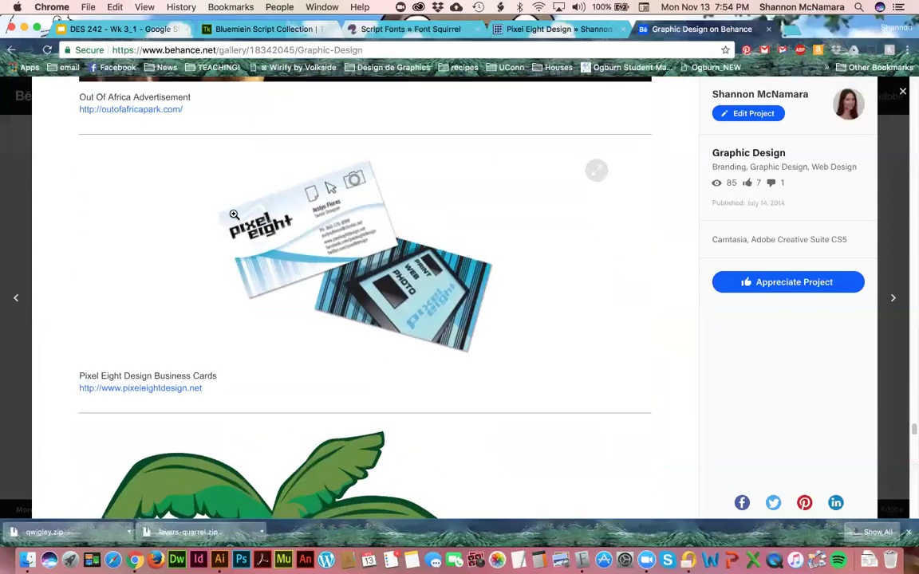
left_click(316, 229)
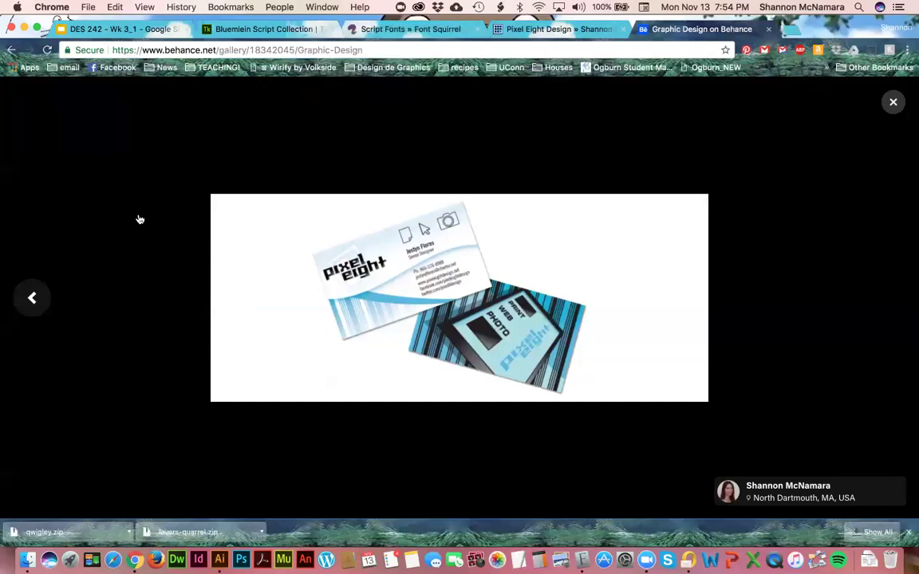
View the Out of Africa poster, close the lightbox, and return to the Pixel Eight portfolio.
key("Left")
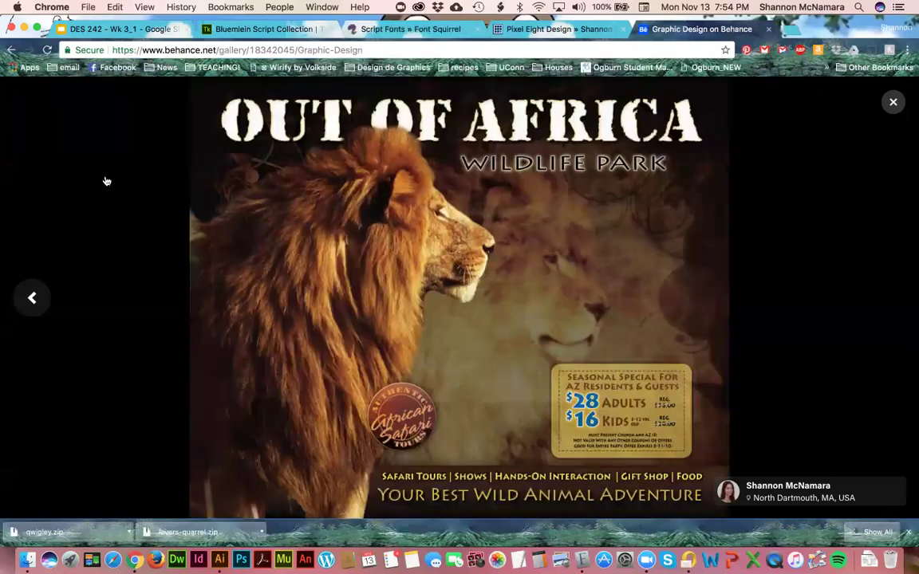
left_click(64, 135)
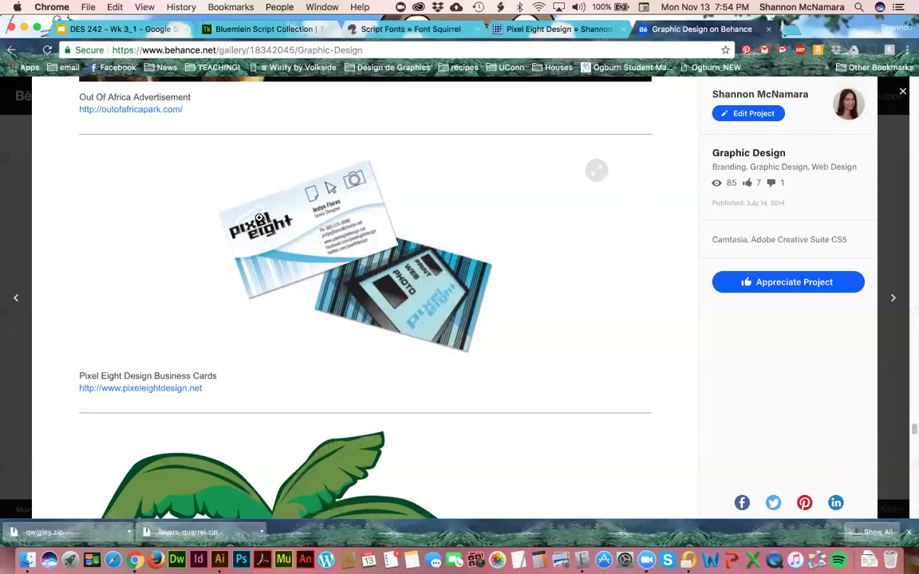
left_click(542, 29)
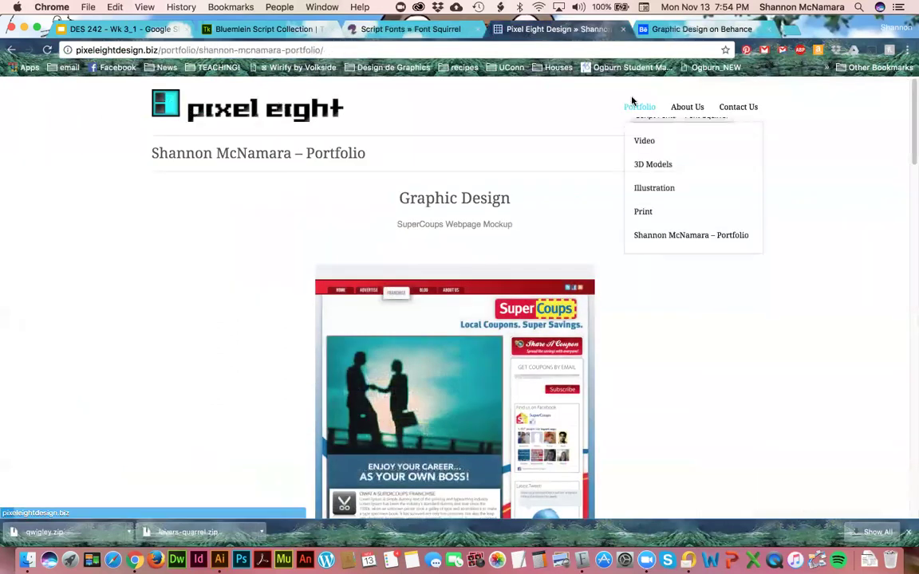
Load the Pixel Eight Design Facebook page at facebook.com/pixe.
left_click(334, 51)
type("face")
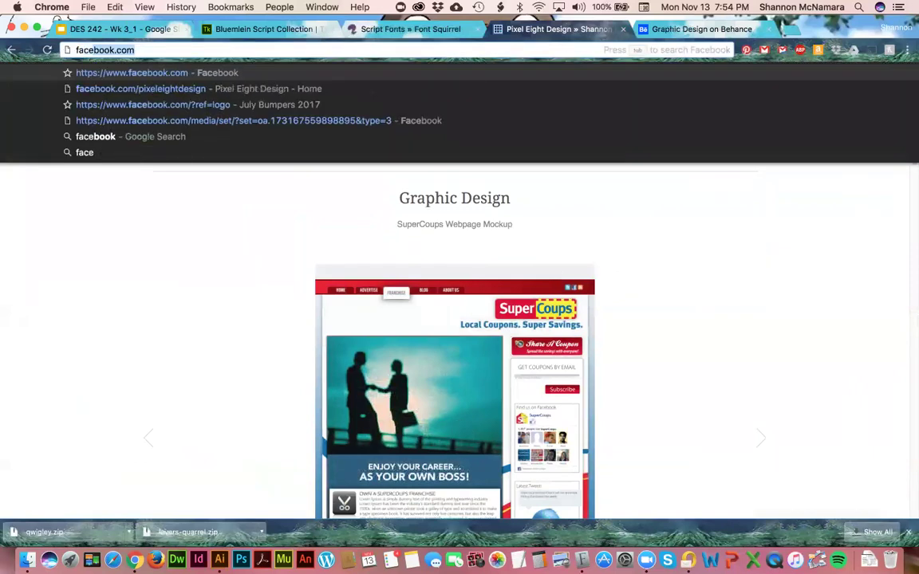
type("book.com/pixe")
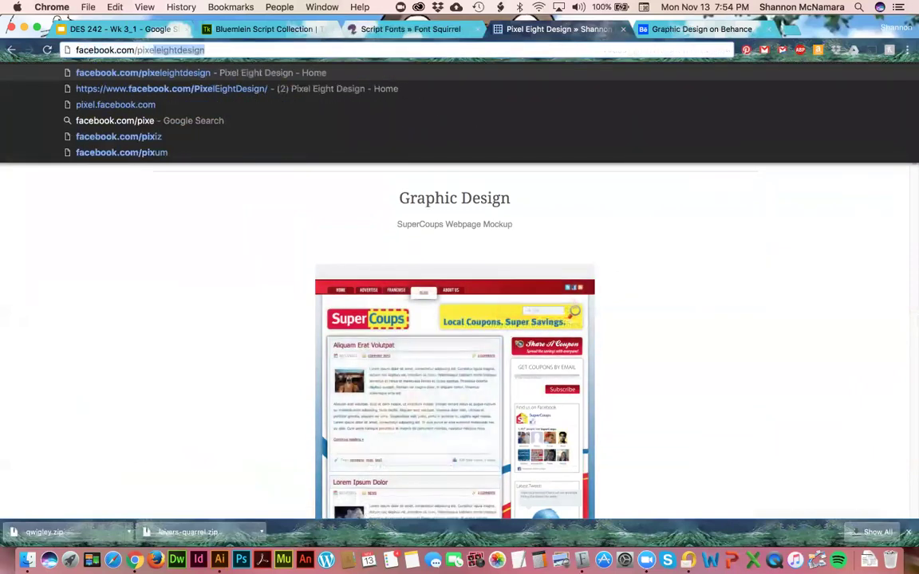
key("Return")
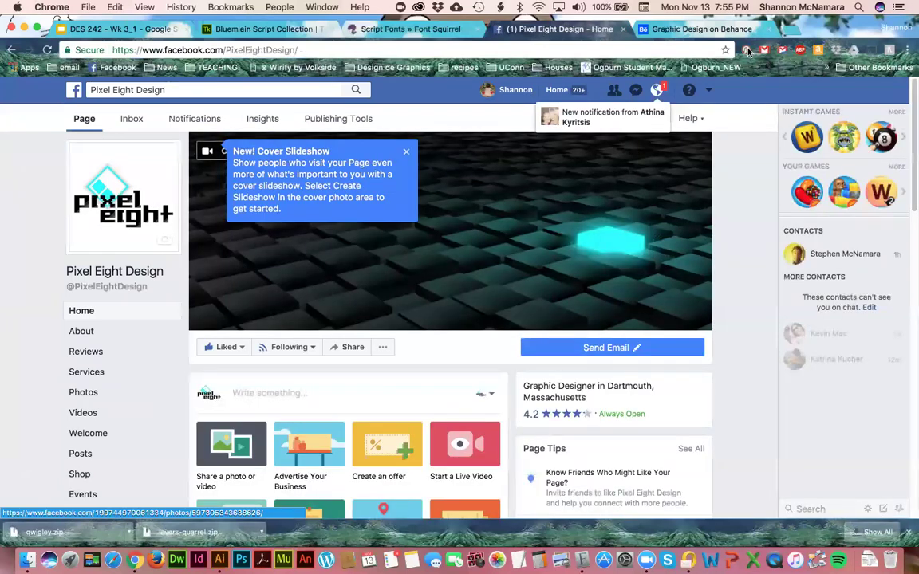
Close the Facebook tab and Behance project view, returning to Illustrator.
left_click(619, 29)
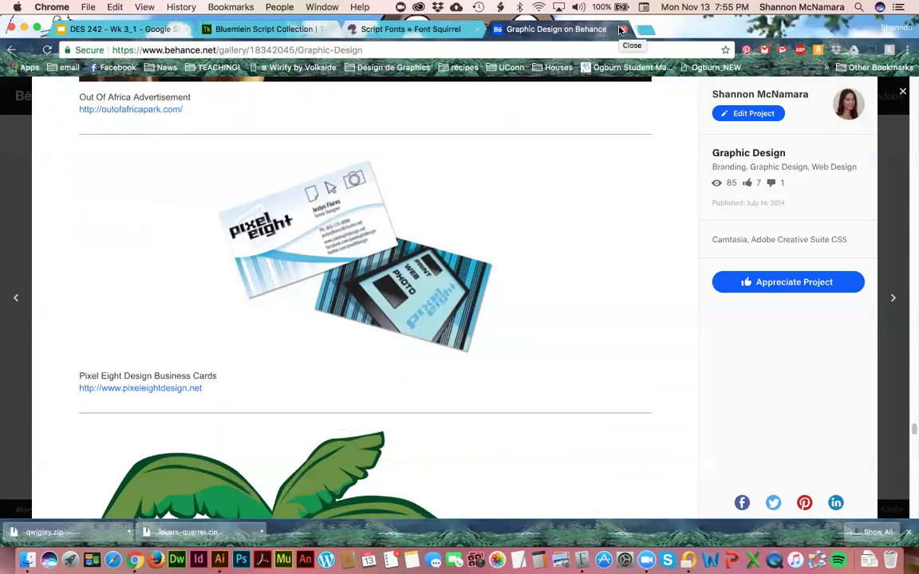
key("Escape")
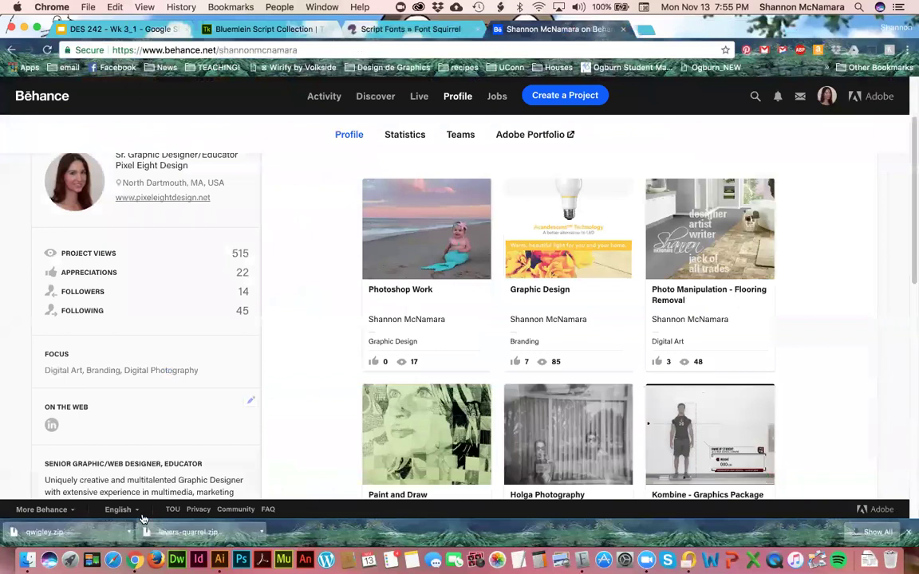
left_click(219, 560)
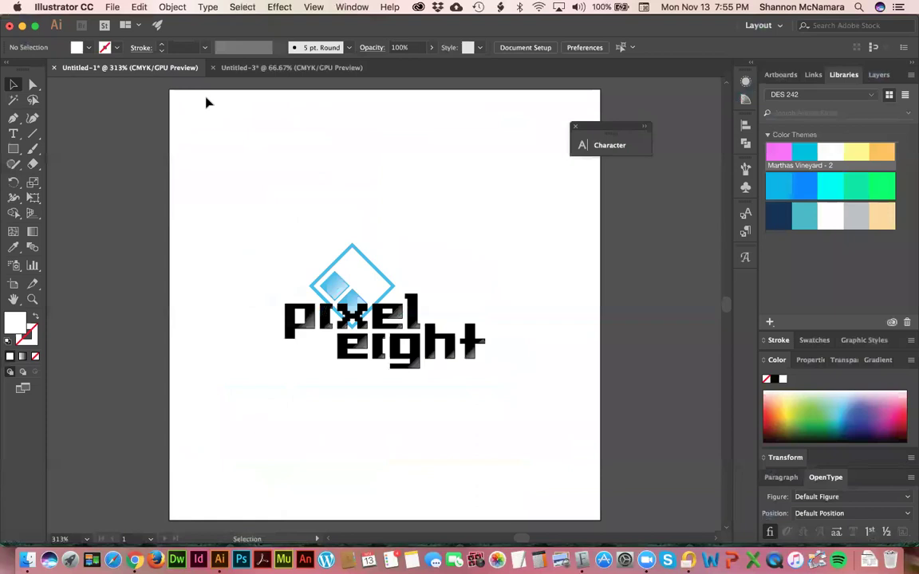
Start Save As for Untitled-3 and browse to DES 242 > Week 3 > Assignment wk 3.
left_click(255, 67)
left_click(113, 6)
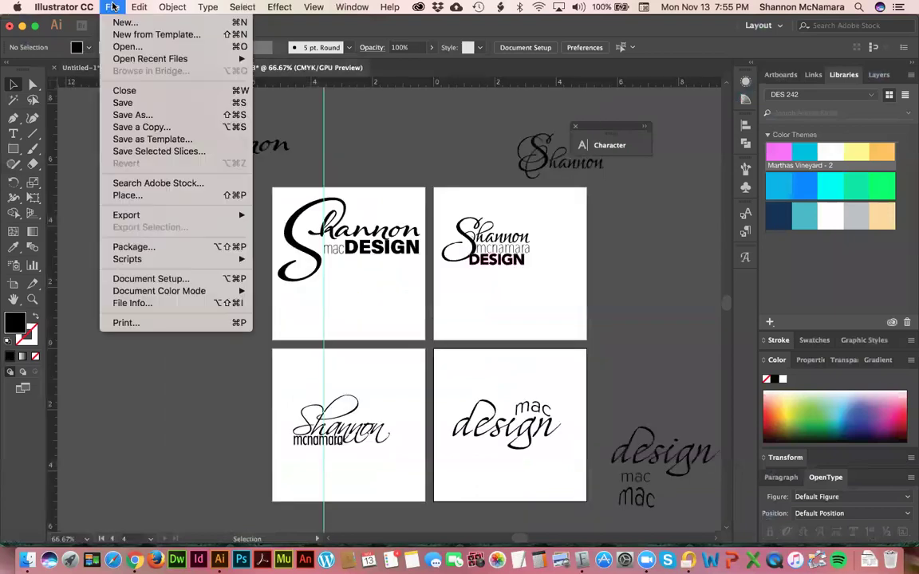
left_click(126, 114)
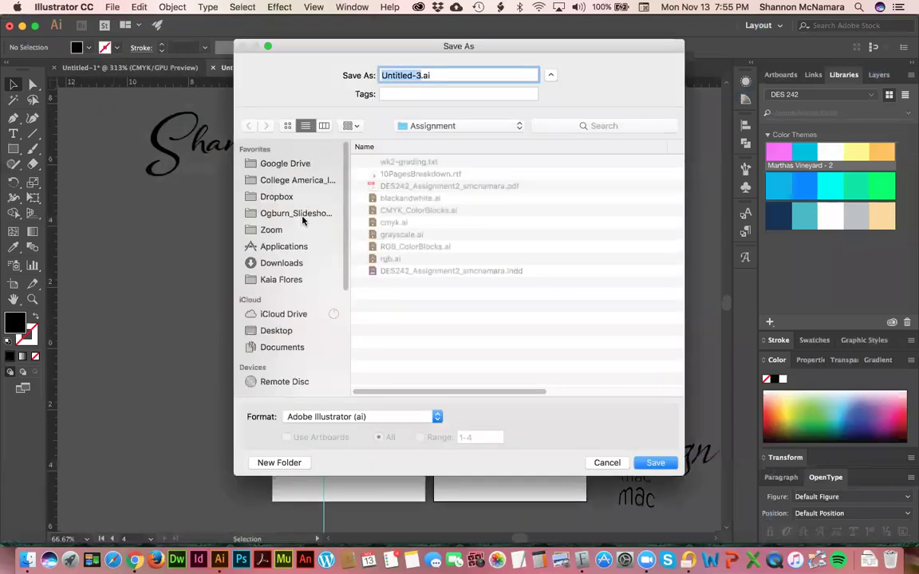
left_click(455, 125)
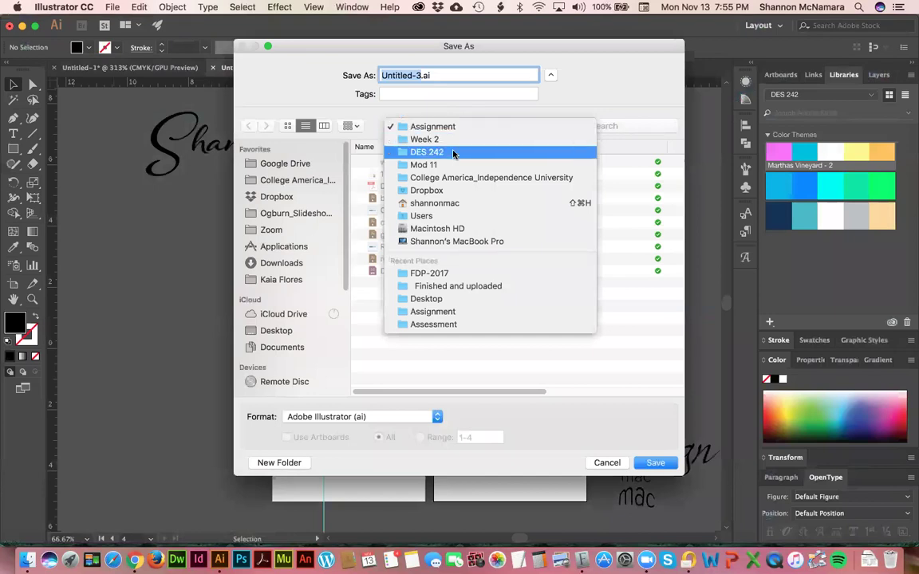
left_click(452, 153)
left_click(401, 224)
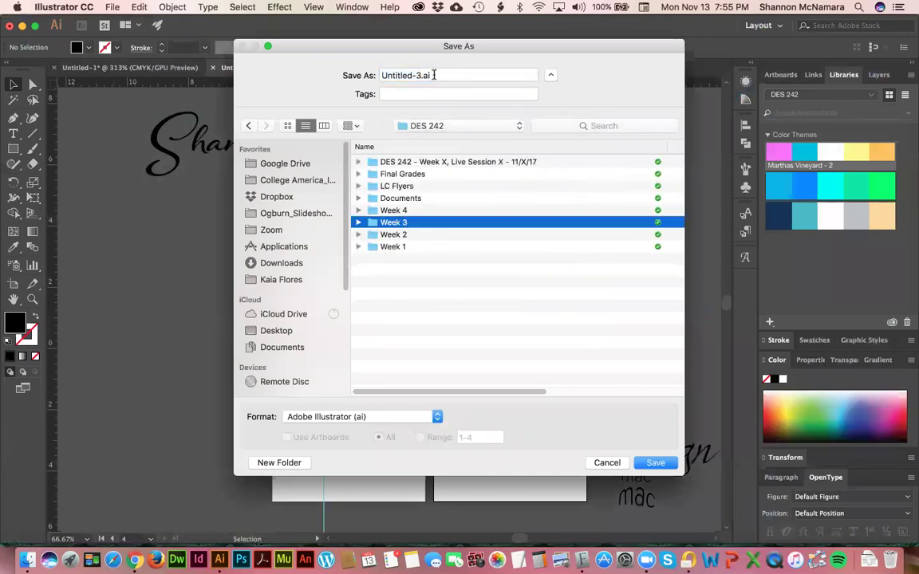
double_click(411, 186)
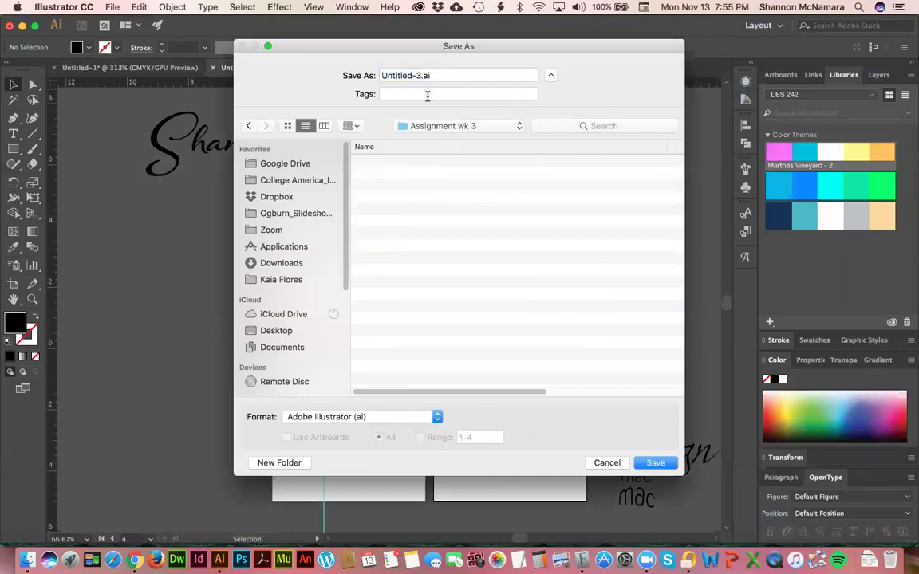
Save it as logoconcepts.ai with default options, then bring up Zoom.
key("Tab")
type("logoconce")
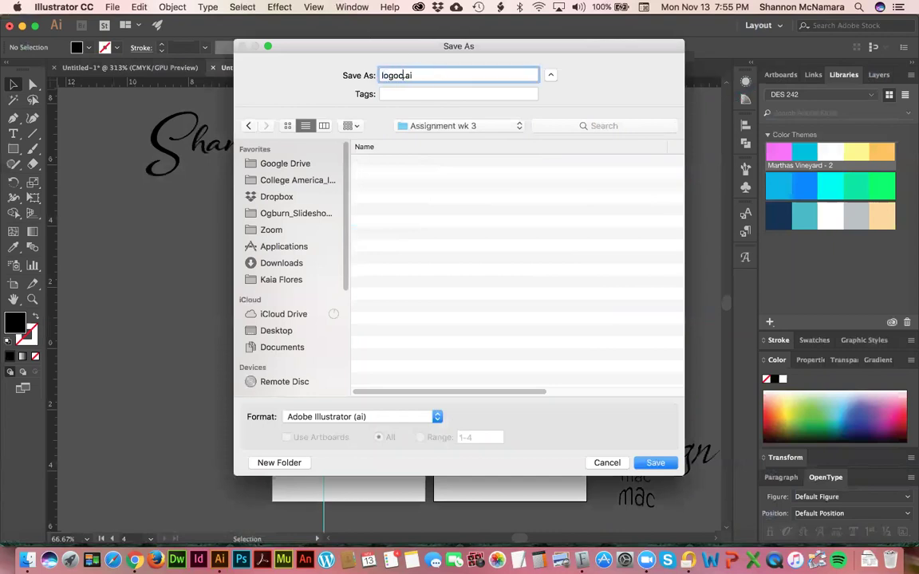
type("pts")
key("Return")
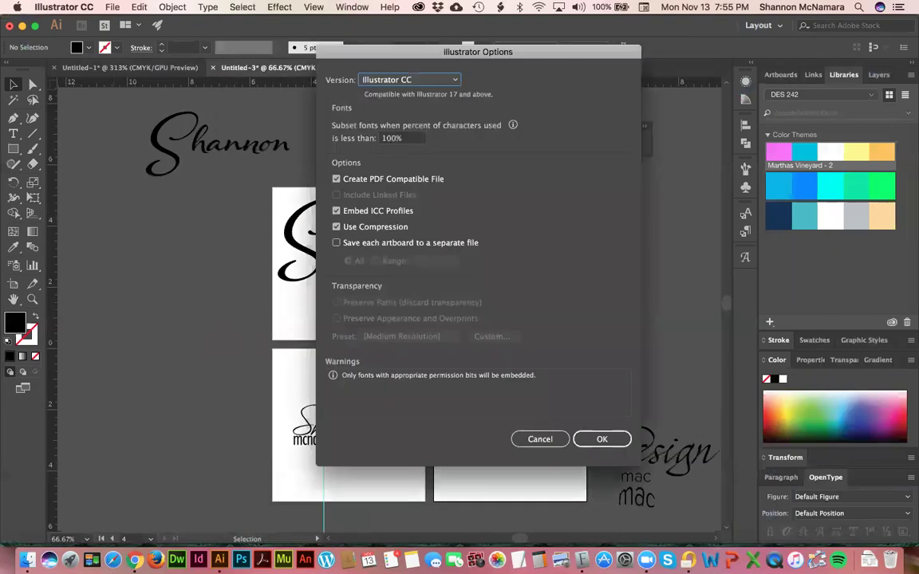
key("Return")
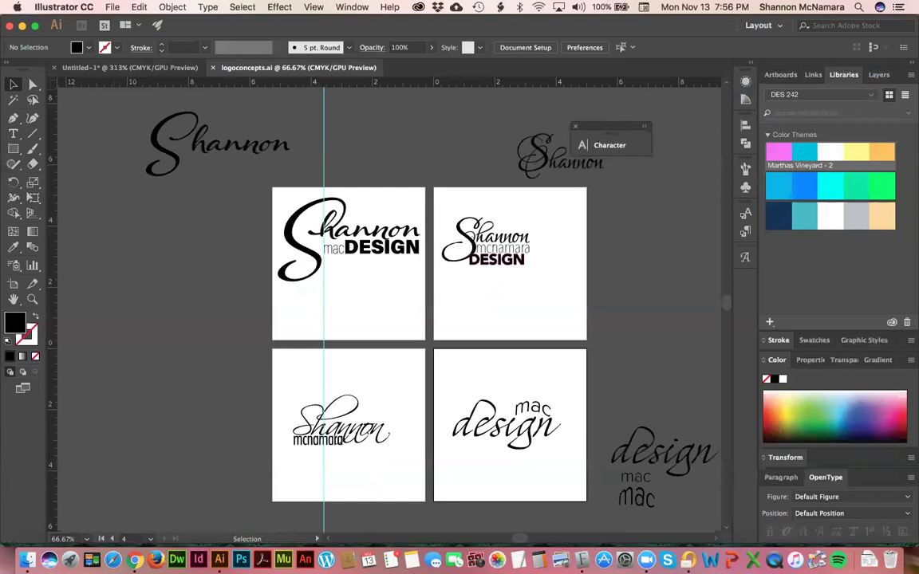
left_click(646, 560)
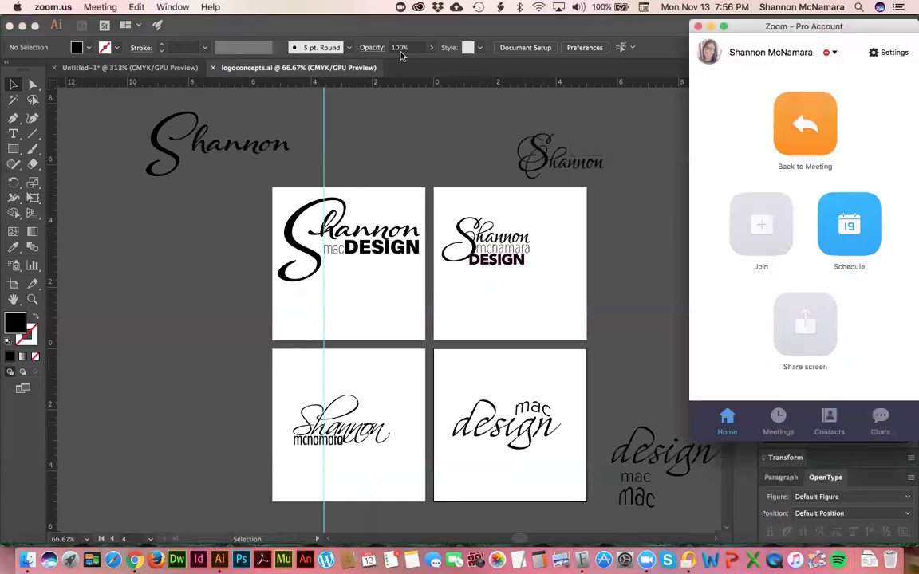